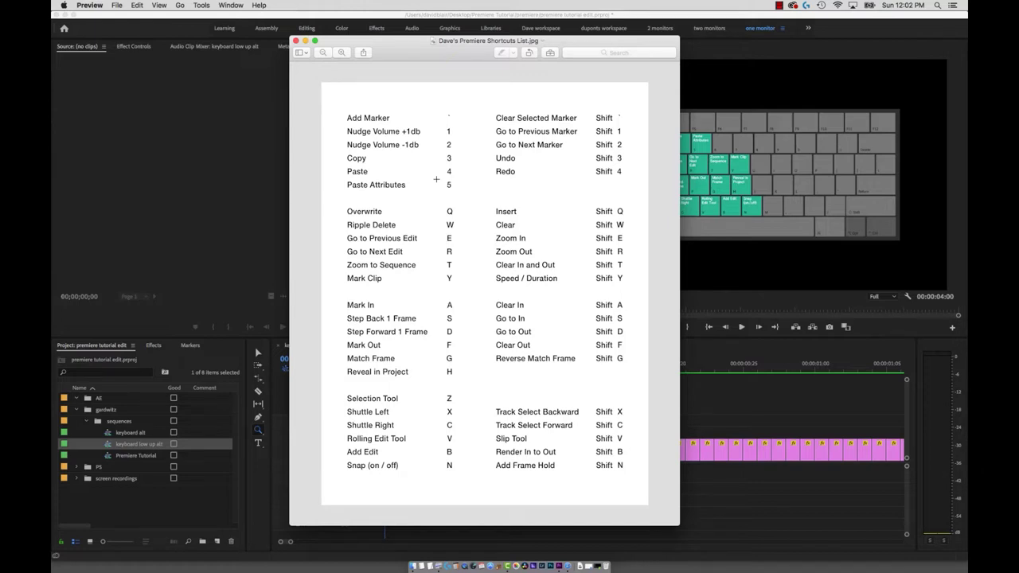
# - Bring the Premiere Pro project window back in front of Preview
pyautogui.click(260, 187)
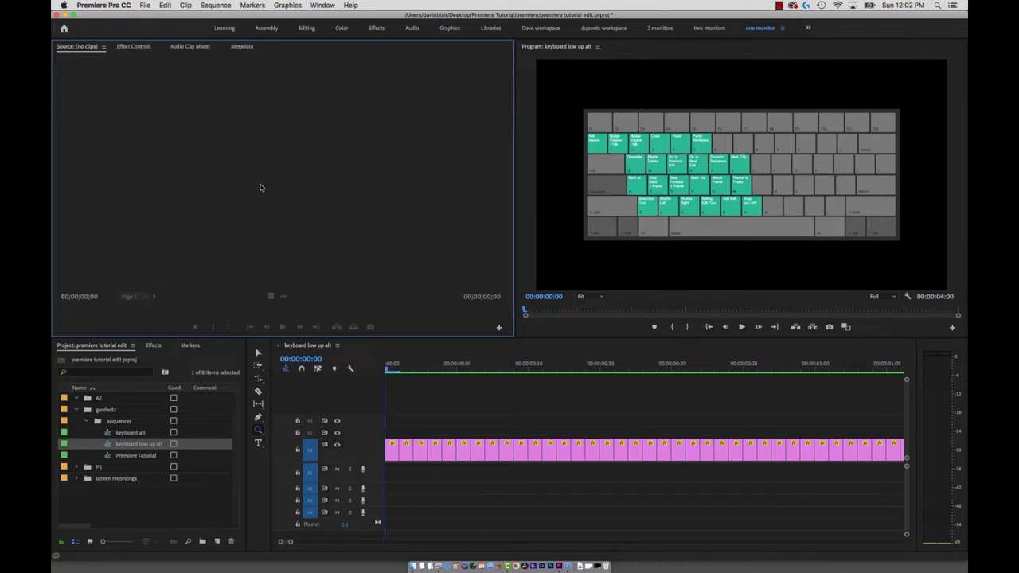
# - Save the current keyboard layout as a new custom preset named snoit
pyautogui.click(102, 5)
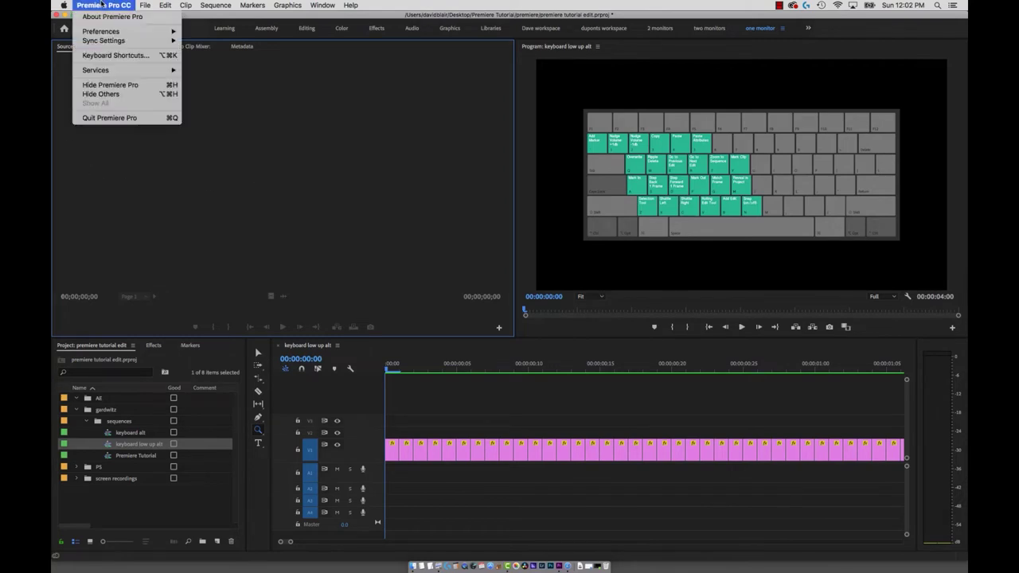
pyautogui.click(124, 60)
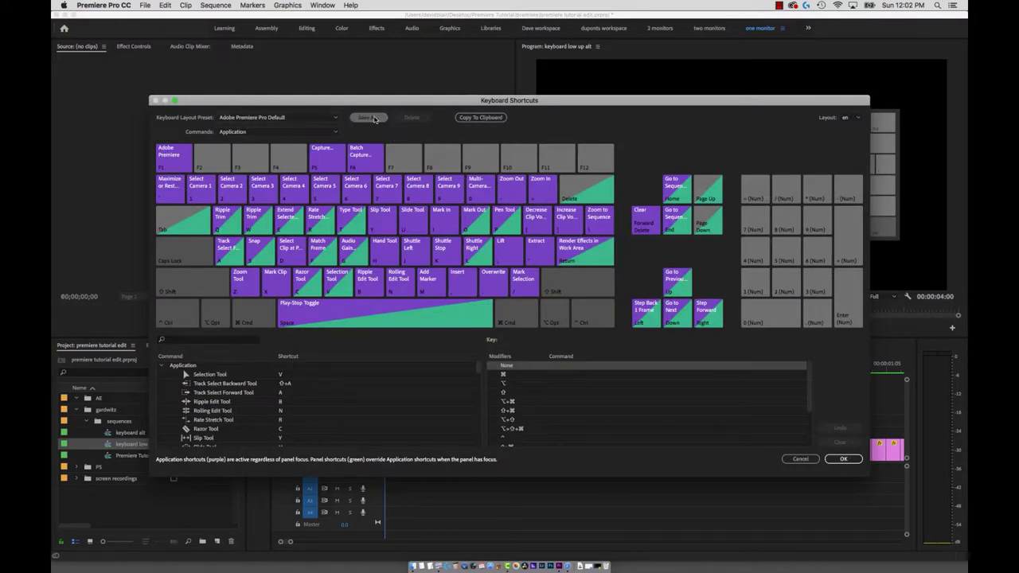
pyautogui.click(374, 119)
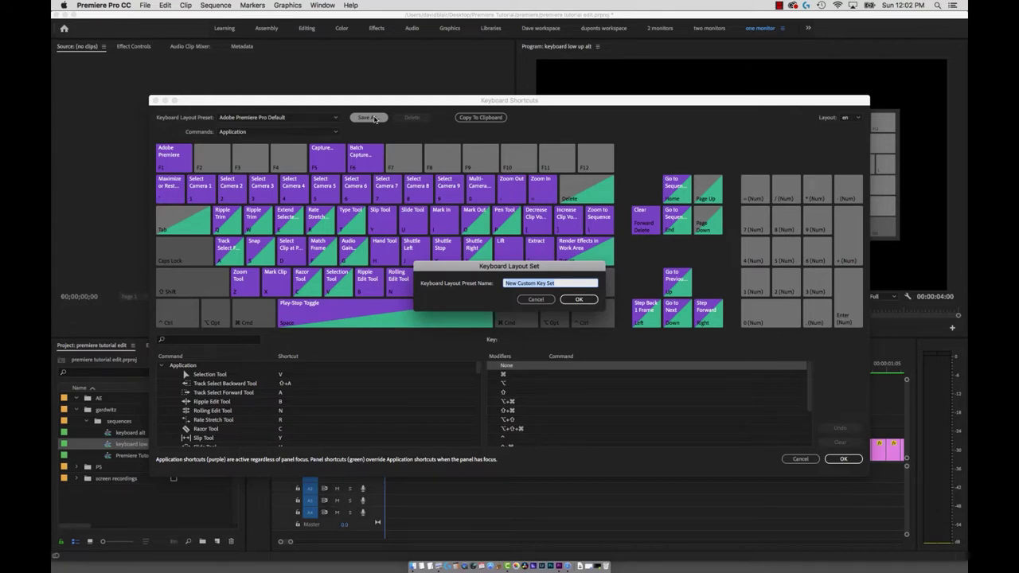
pyautogui.write('snoi')
pyautogui.press('Return')
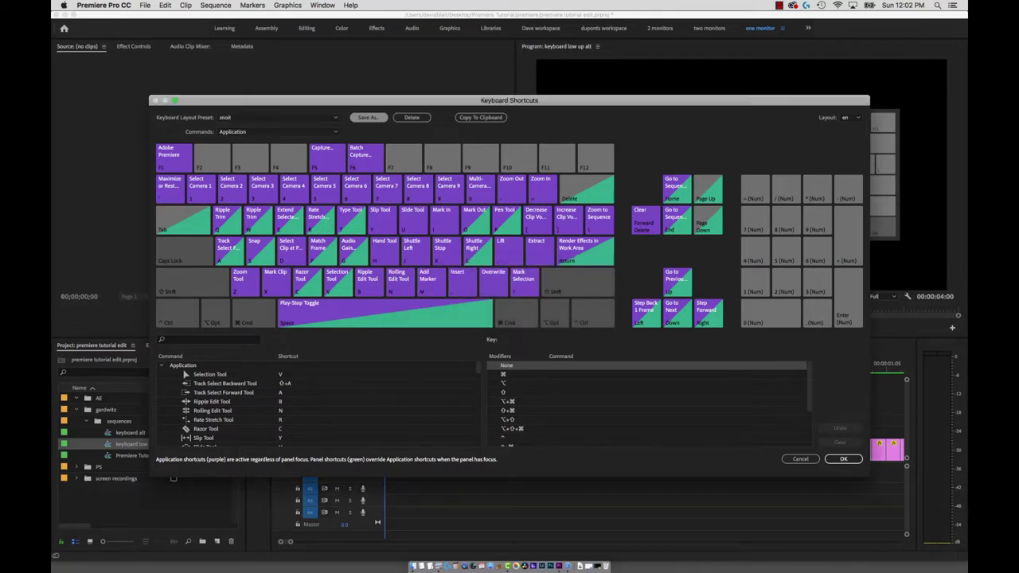
pyautogui.press('Return')
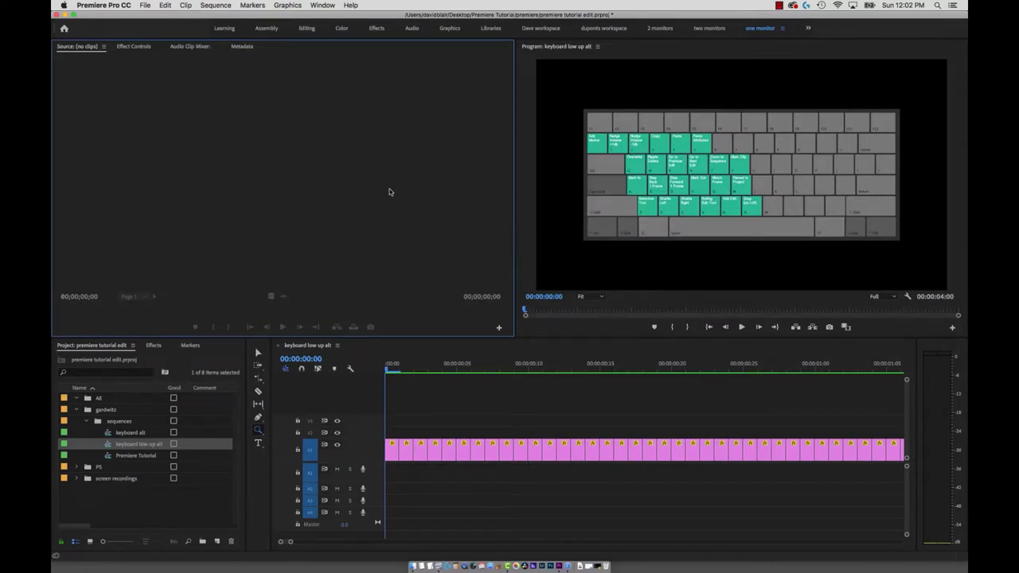
# - Find snoit.kys with Spotlight and open its enclosing Mac folder in Finder
pyautogui.press('super+space')
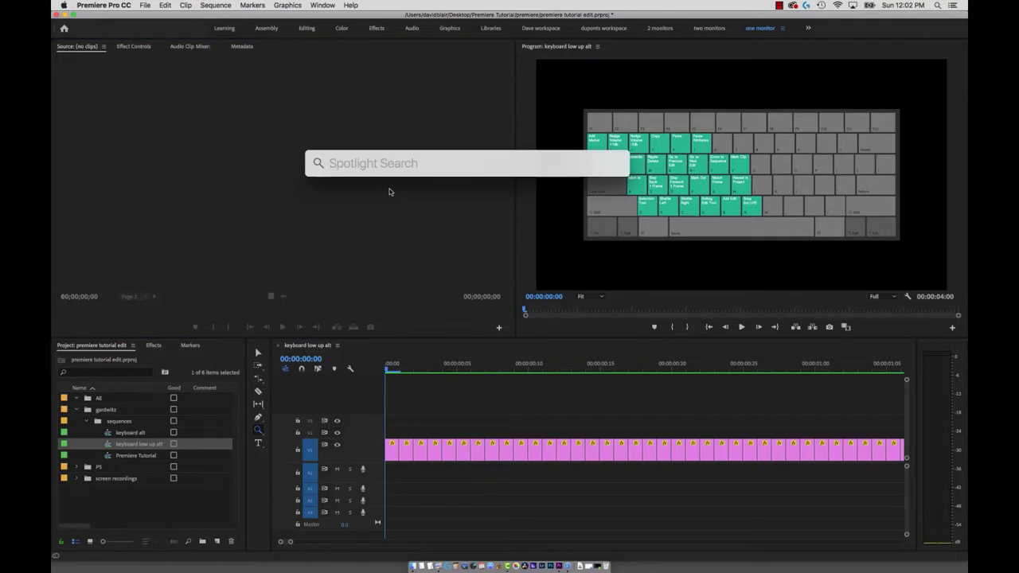
pyautogui.write('snoit.kys')
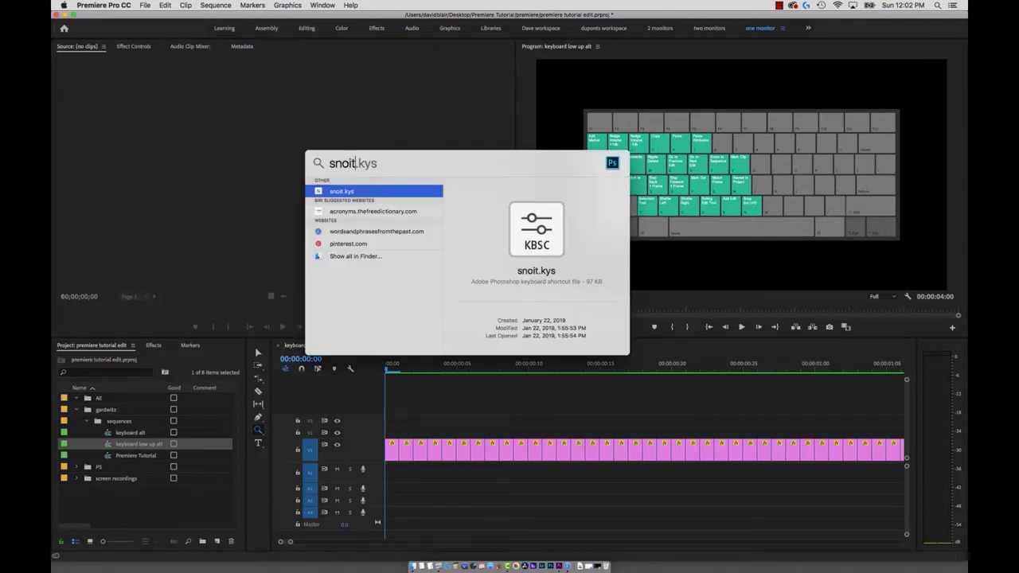
pyautogui.click(315, 255)
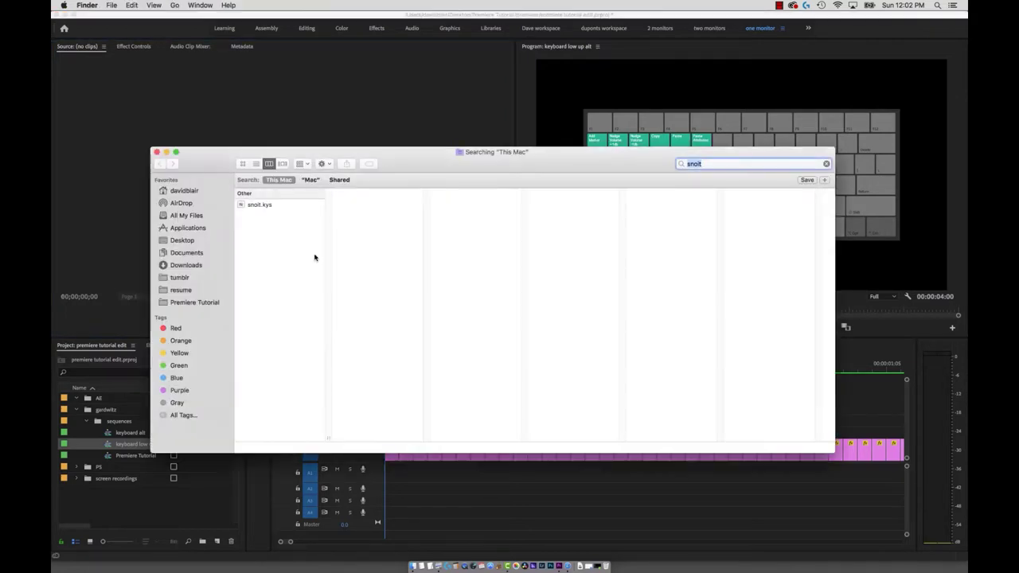
pyautogui.click(258, 207)
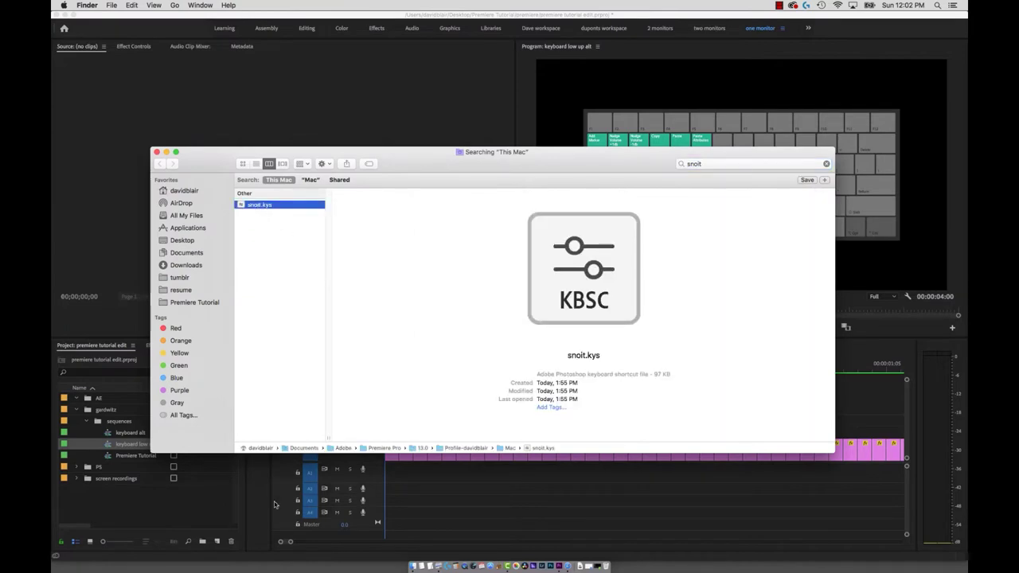
pyautogui.doubleClick(503, 448)
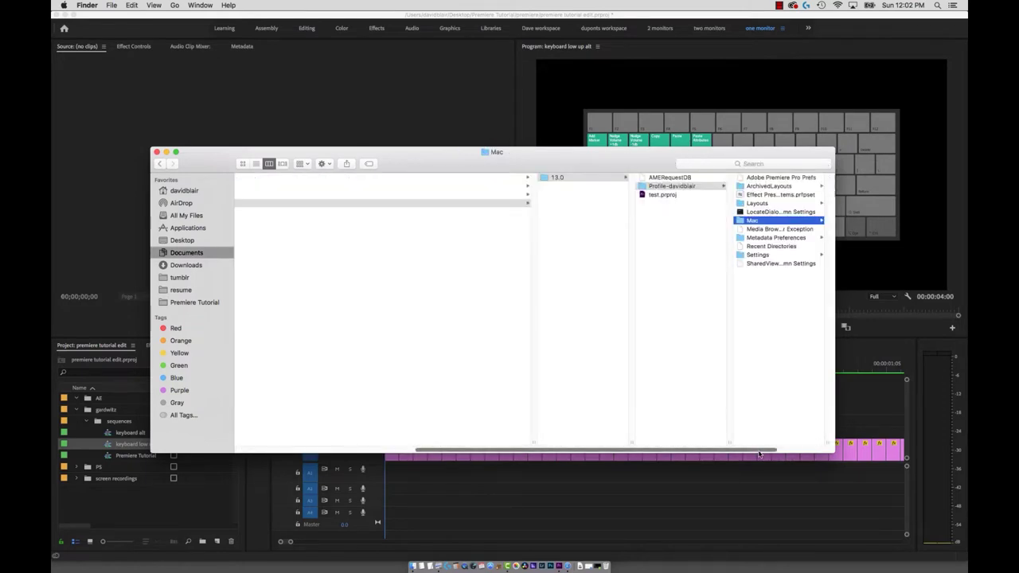
pyautogui.click(832, 204)
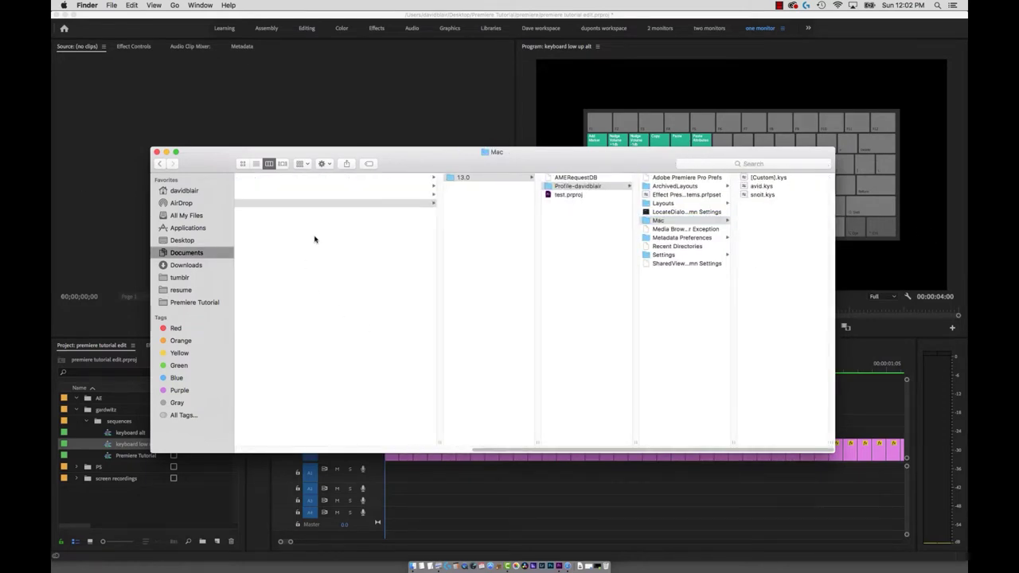
# - Paste Dave's Keyboard Shortcuts.kys from Premiere Tutorial into the Mac folder, then return to Premiere
pyautogui.click(121, 5)
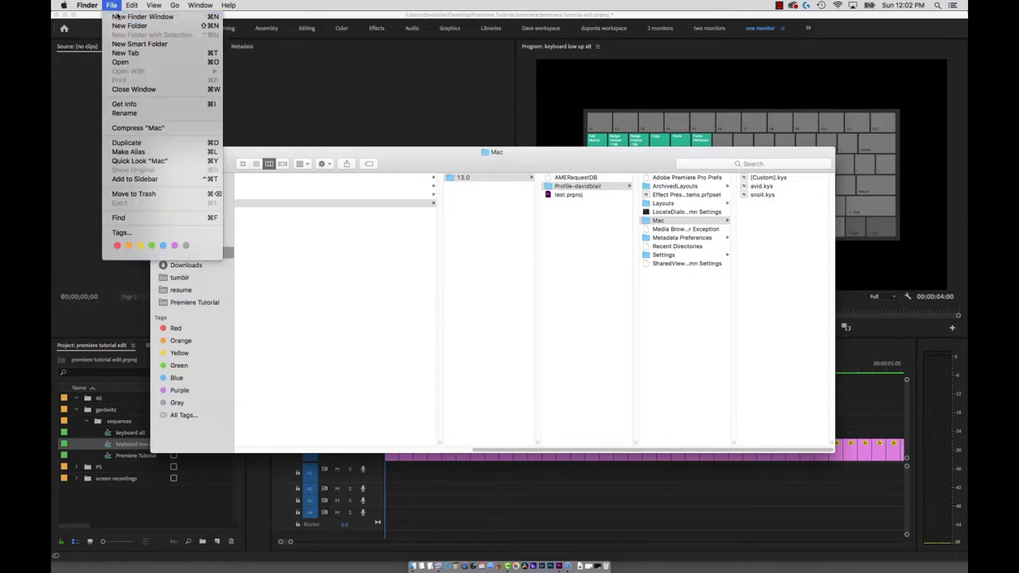
pyautogui.click(139, 17)
pyautogui.click(409, 121)
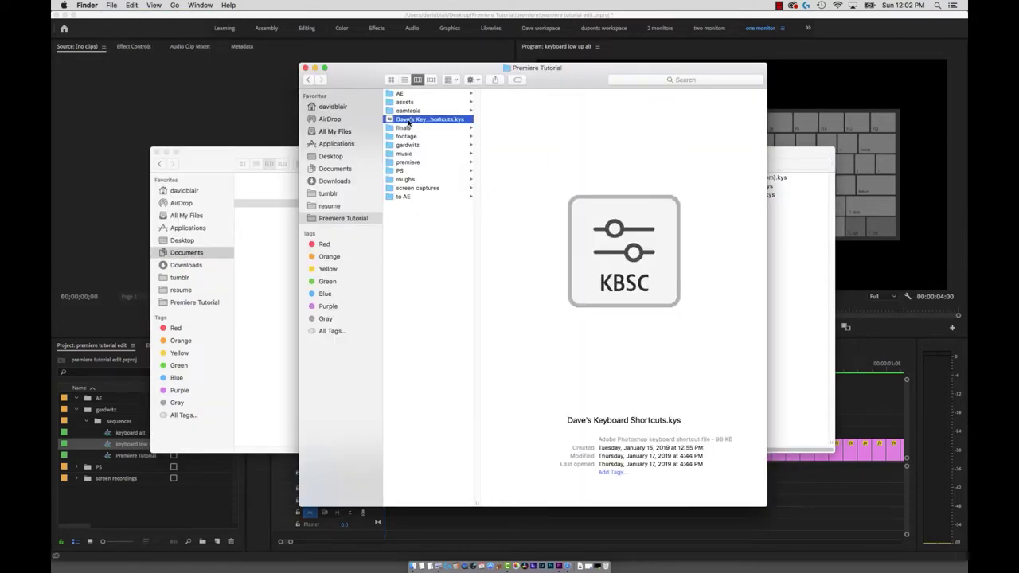
pyautogui.click(780, 240)
pyautogui.press('super+v')
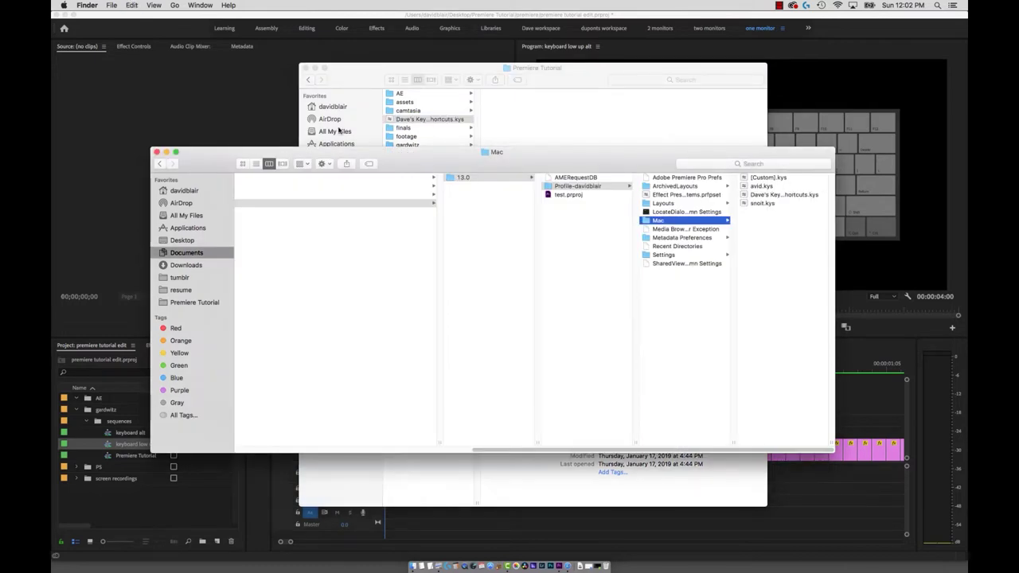
pyautogui.click(248, 81)
pyautogui.click(104, 5)
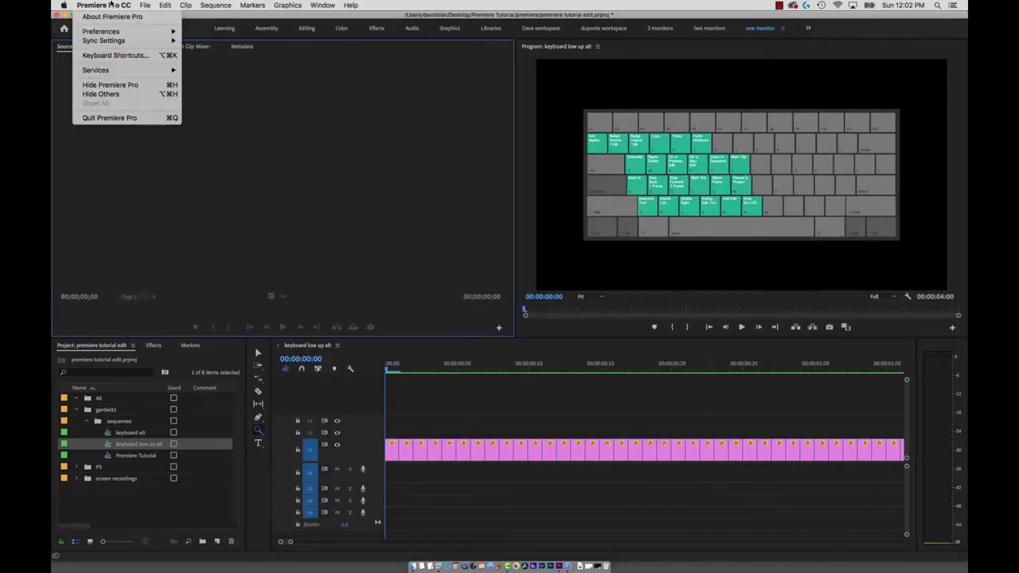
# - Load the Dave's Keyboard Shortcuts layout preset and review its Shift-modified commands
pyautogui.click(116, 55)
pyautogui.click(257, 116)
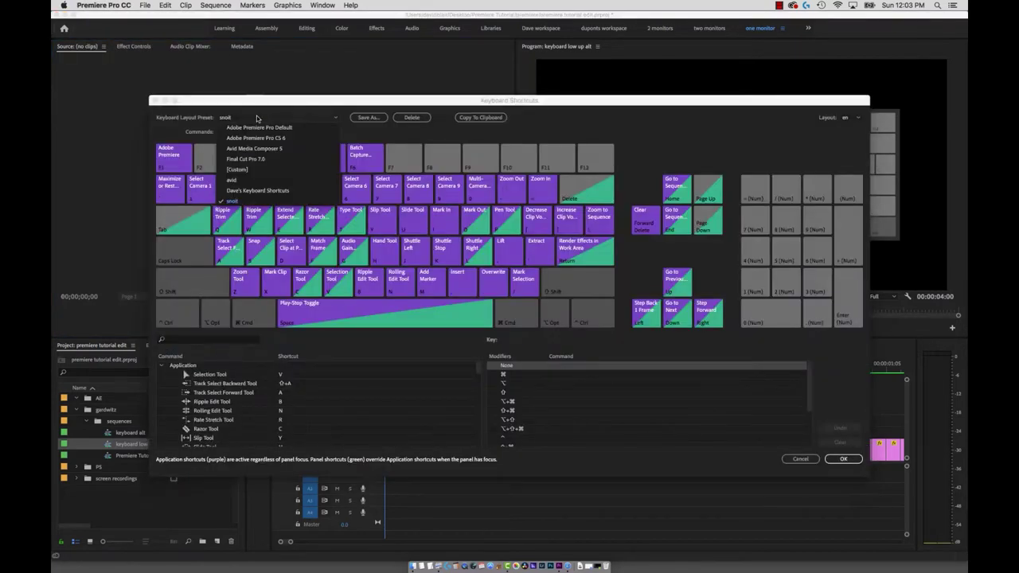
pyautogui.click(287, 192)
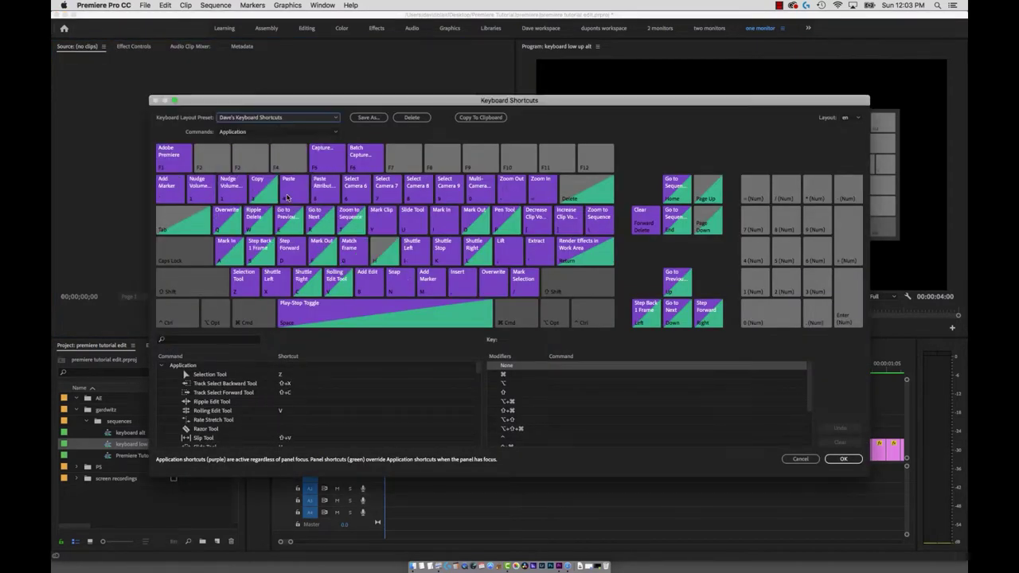
pyautogui.click(210, 281)
pyautogui.click(210, 281)
pyautogui.click(210, 281)
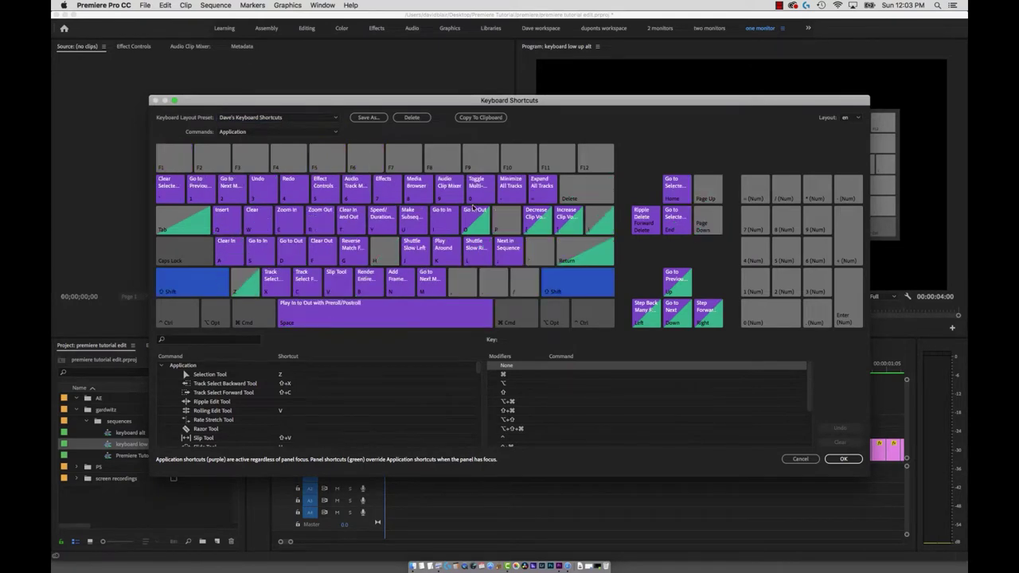
pyautogui.click(199, 283)
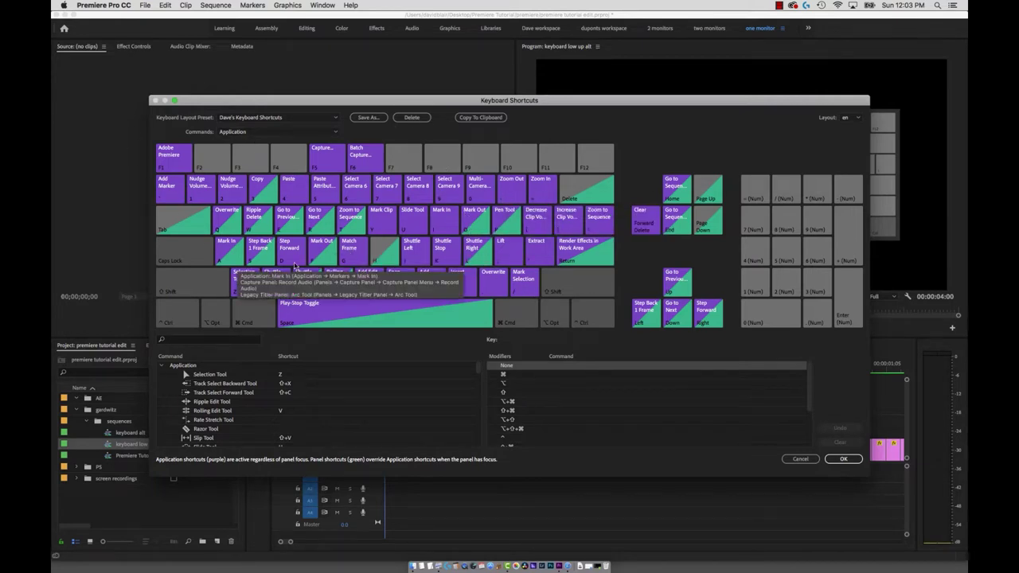
# - Toggle the on-screen Shift key to compare Shift-modified and unmodified key assignments
pyautogui.click(188, 282)
pyautogui.click(188, 283)
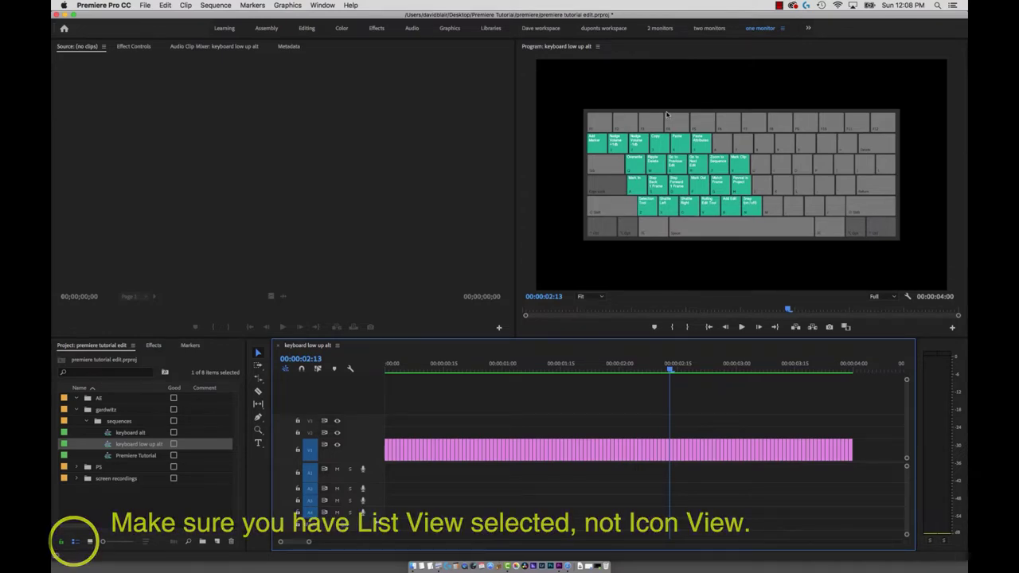
# - Switch to the Editing workspace and close the Media Browser and Libraries panels
pyautogui.hotkey('alt', 'shift', '3')
pyautogui.click(169, 348)
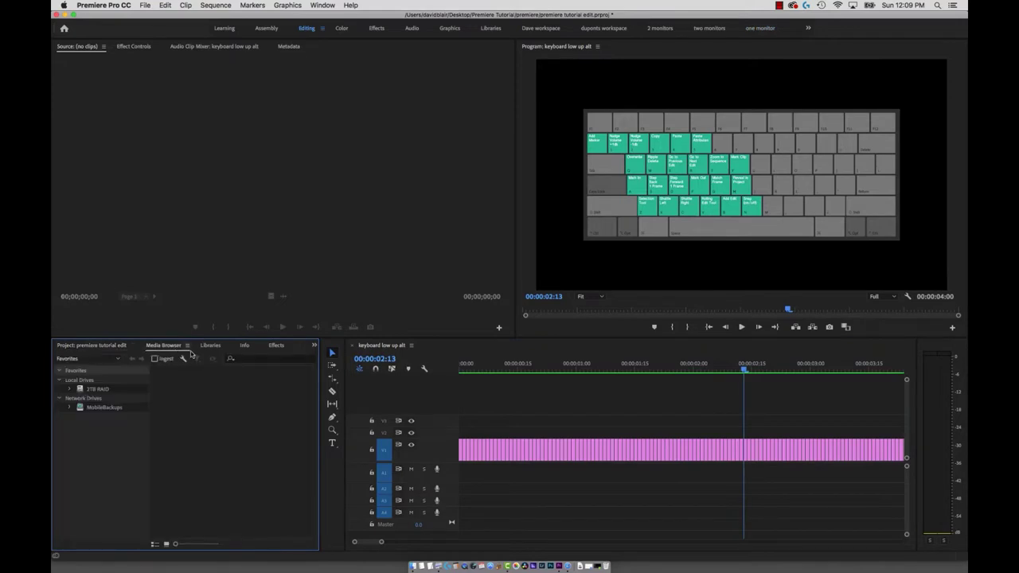
pyautogui.click(188, 347)
pyautogui.click(192, 354)
pyautogui.click(173, 346)
pyautogui.click(175, 353)
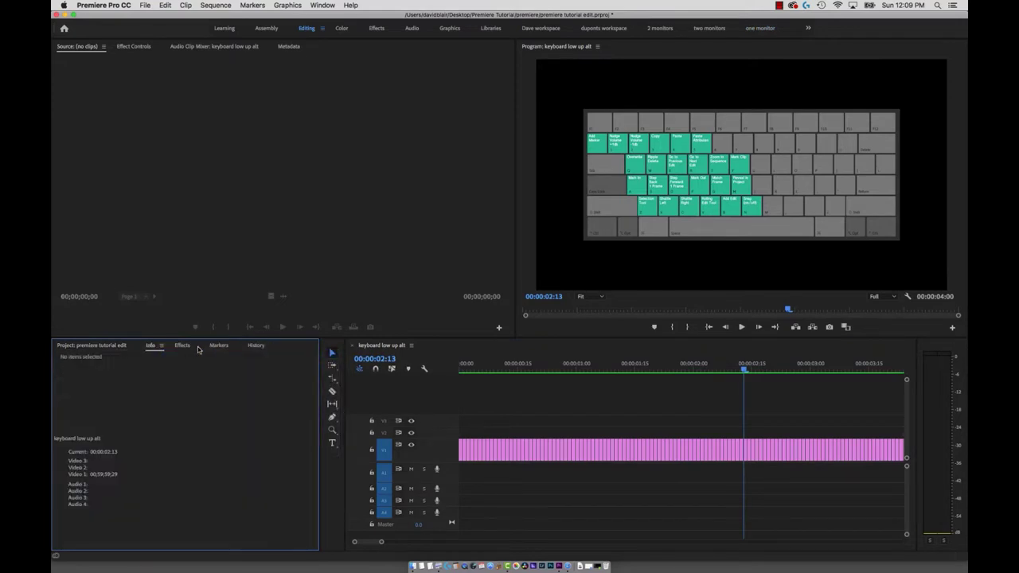
# - Close the Info and History panels, leaving Project, Effects and Markers
pyautogui.click(160, 345)
pyautogui.click(202, 354)
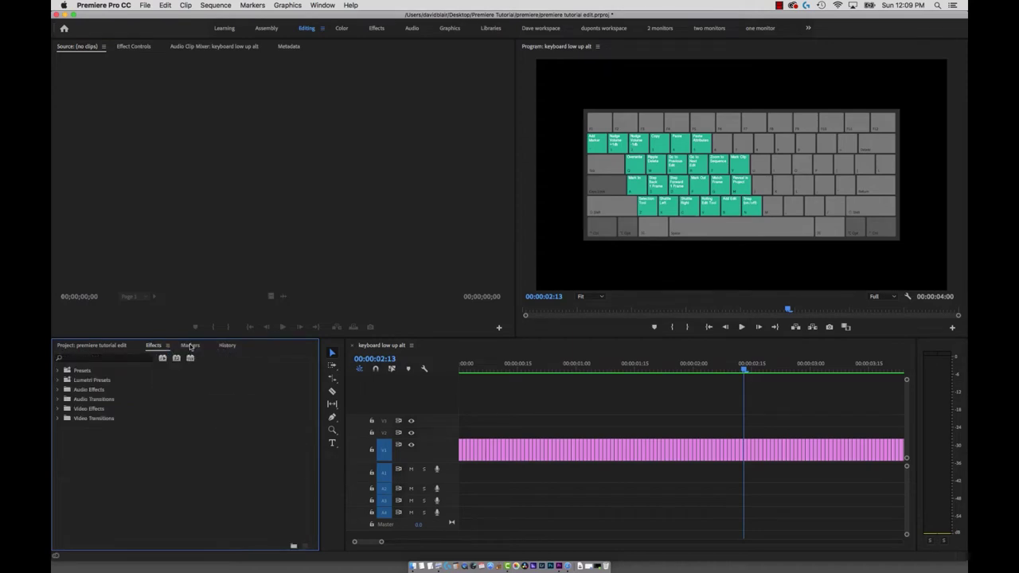
pyautogui.click(227, 345)
pyautogui.click(242, 345)
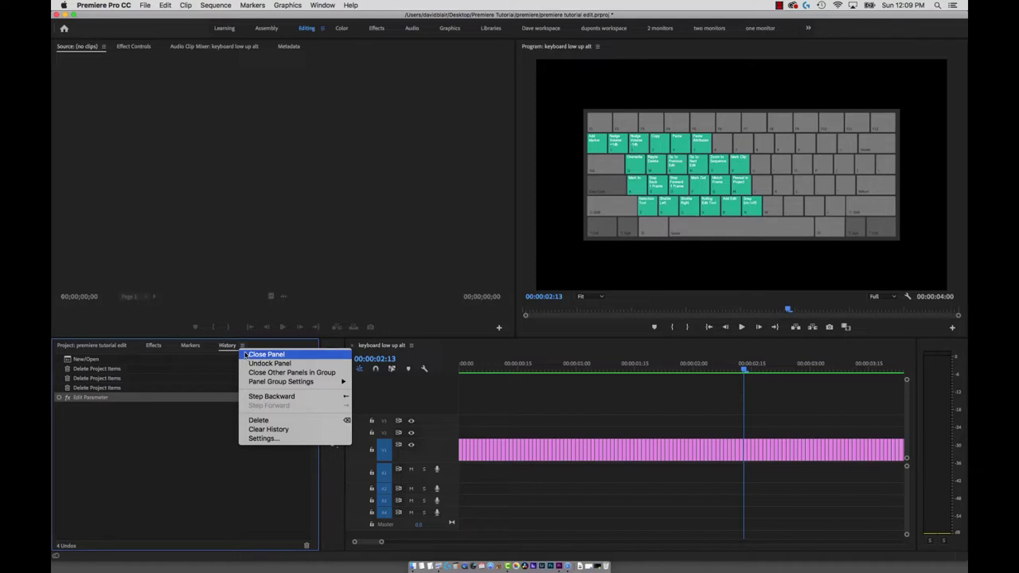
pyautogui.click(246, 354)
pyautogui.click(154, 346)
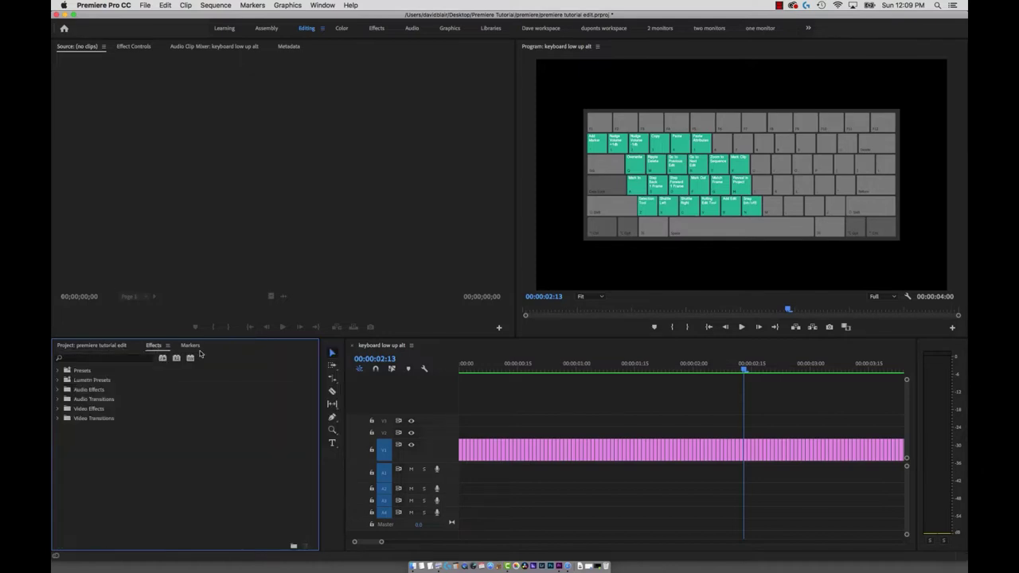
pyautogui.click(191, 346)
pyautogui.click(85, 346)
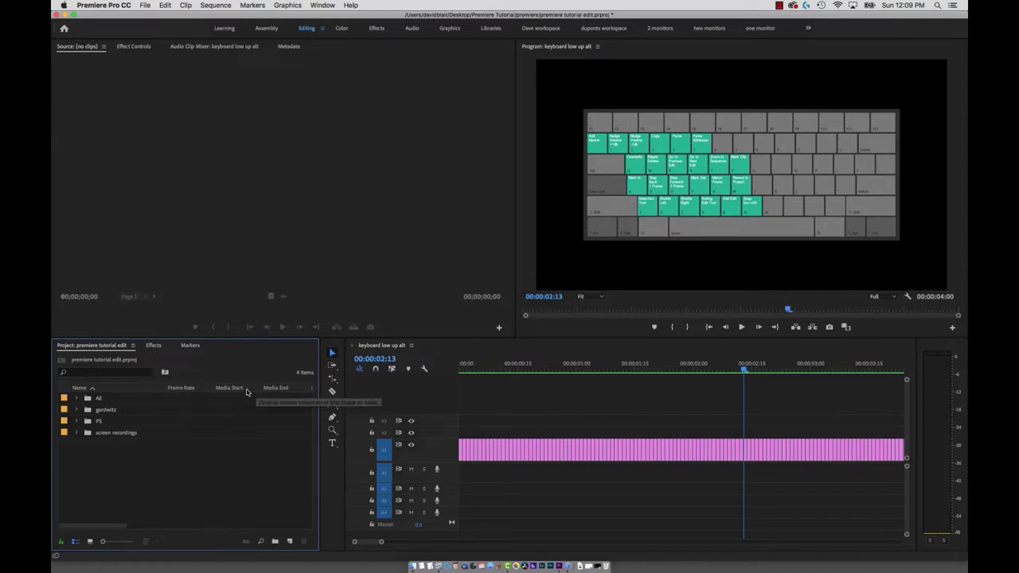
# - Widen the Project panel into the timeline so columns through Audio Info show
pyautogui.moveTo(104, 529)
pyautogui.mouseDown()
pyautogui.moveTo(302, 520)
pyautogui.moveTo(117, 522)
pyautogui.mouseUp()
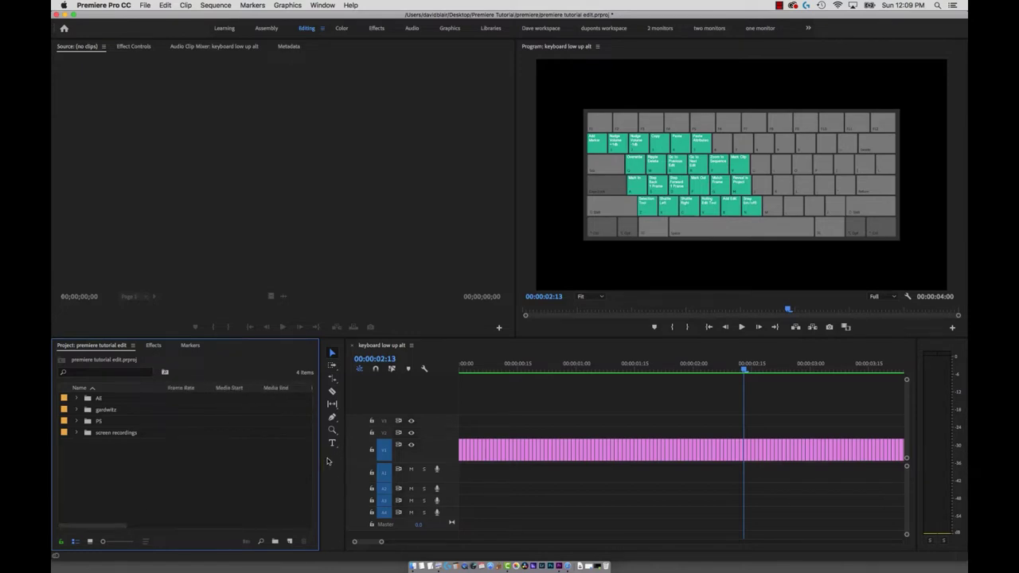
pyautogui.moveTo(317, 462); pyautogui.dragTo(593, 440)
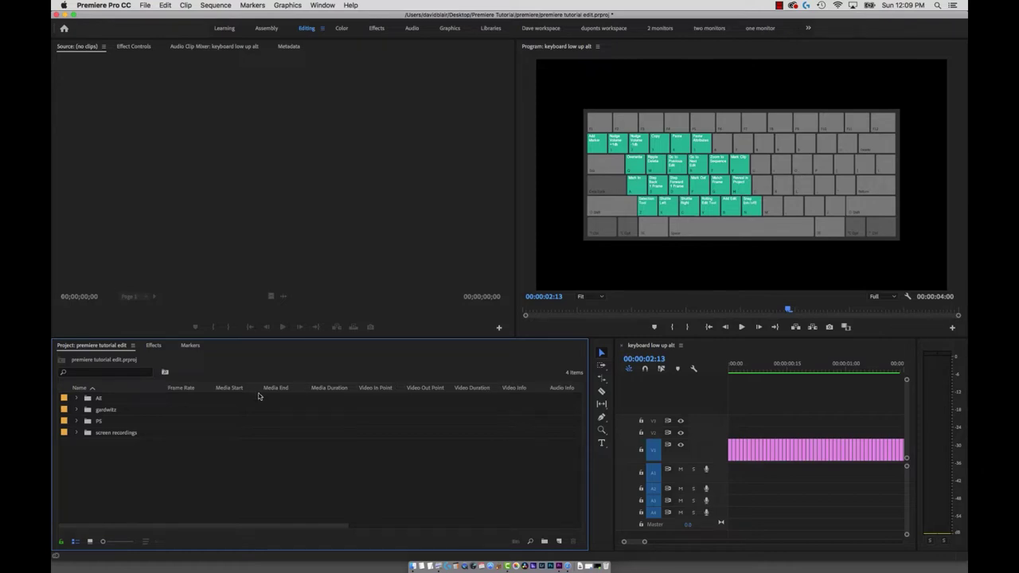
# - Add a new bin named 'sailing footage' to the Project panel
pyautogui.rightClick(105, 444)
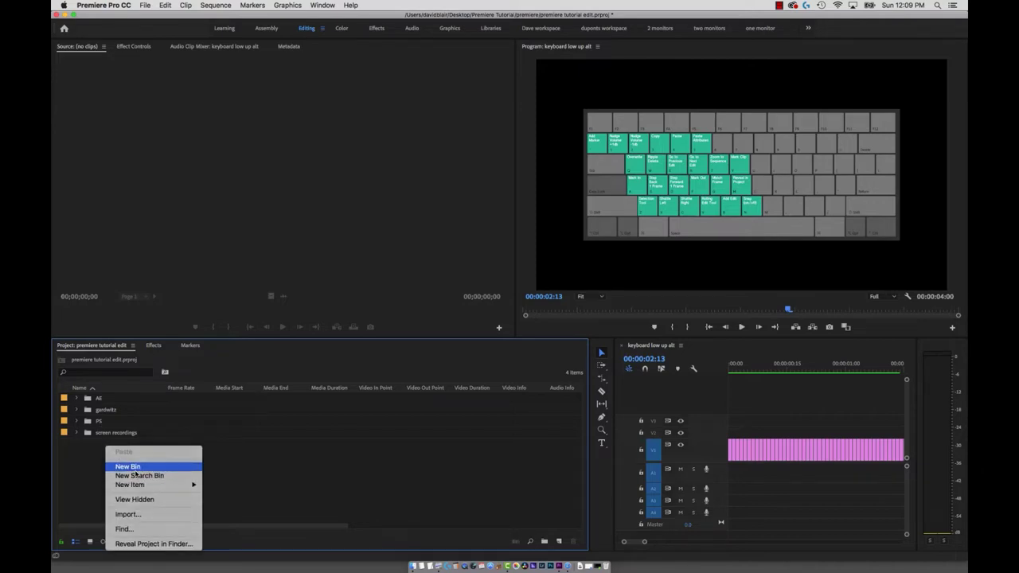
pyautogui.click(135, 470)
pyautogui.write('sailing')
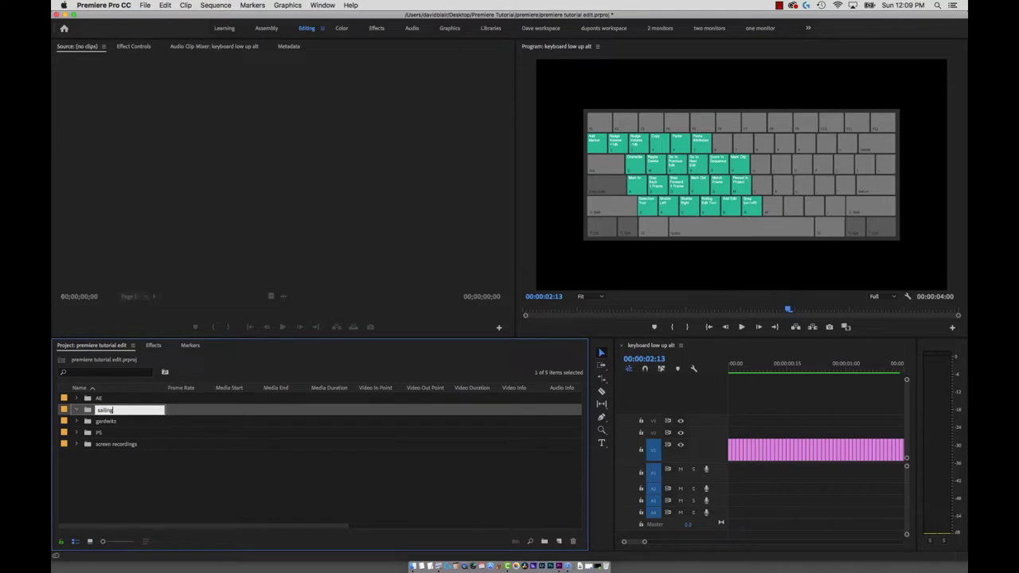
pyautogui.write(' footage')
pyautogui.press('Tab')
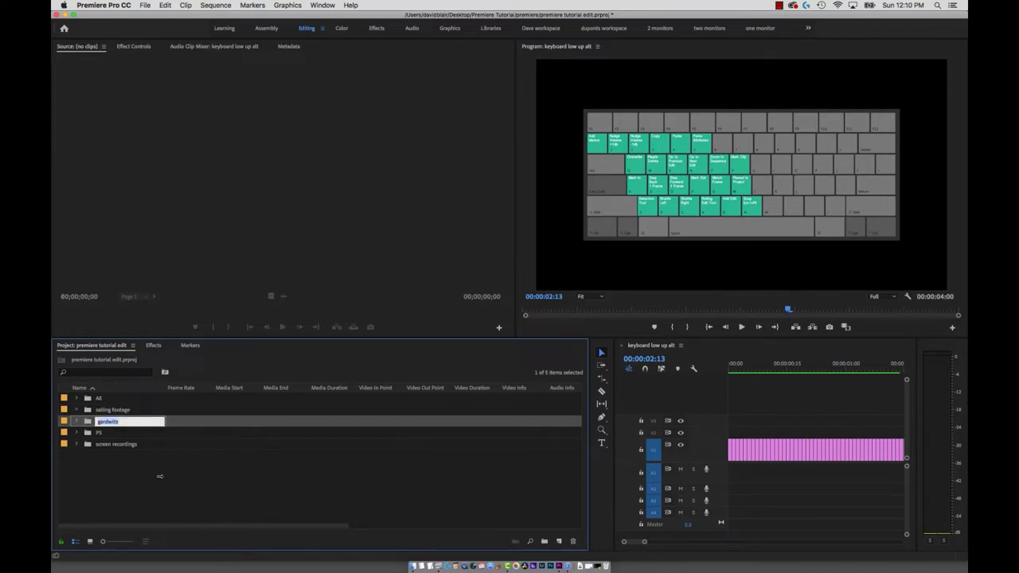
pyautogui.click(160, 476)
pyautogui.press('super+Tab')
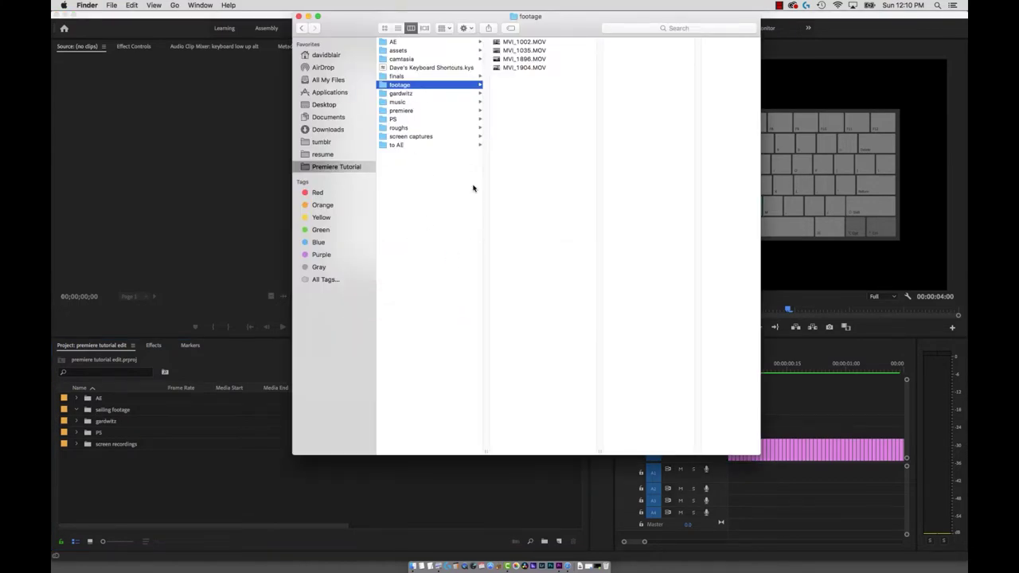
# - Import the four MVI clips into the sailing footage bin and browse the premiere folders
pyautogui.moveTo(582, 119); pyautogui.dragTo(97, 420)
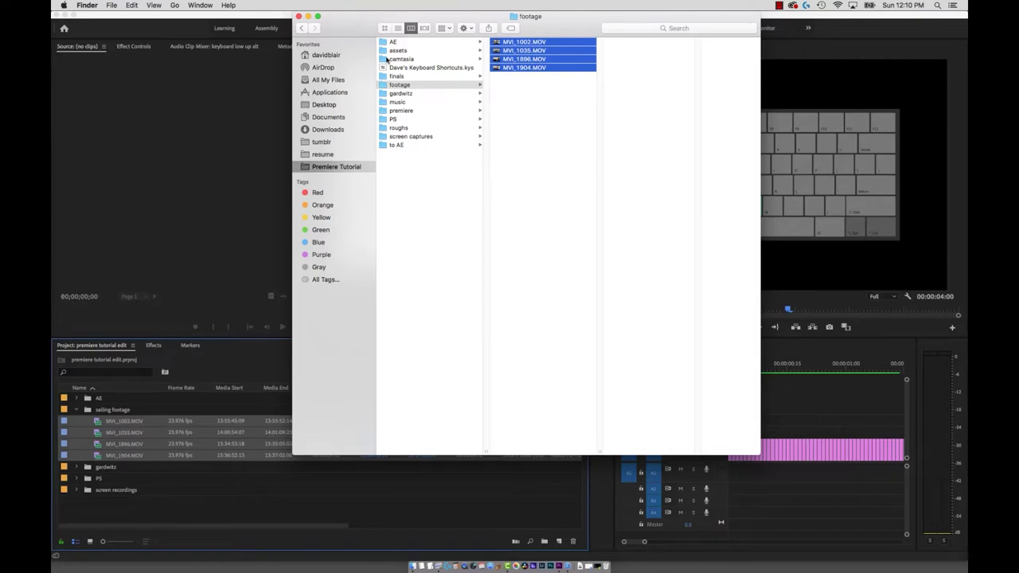
pyautogui.click(415, 110)
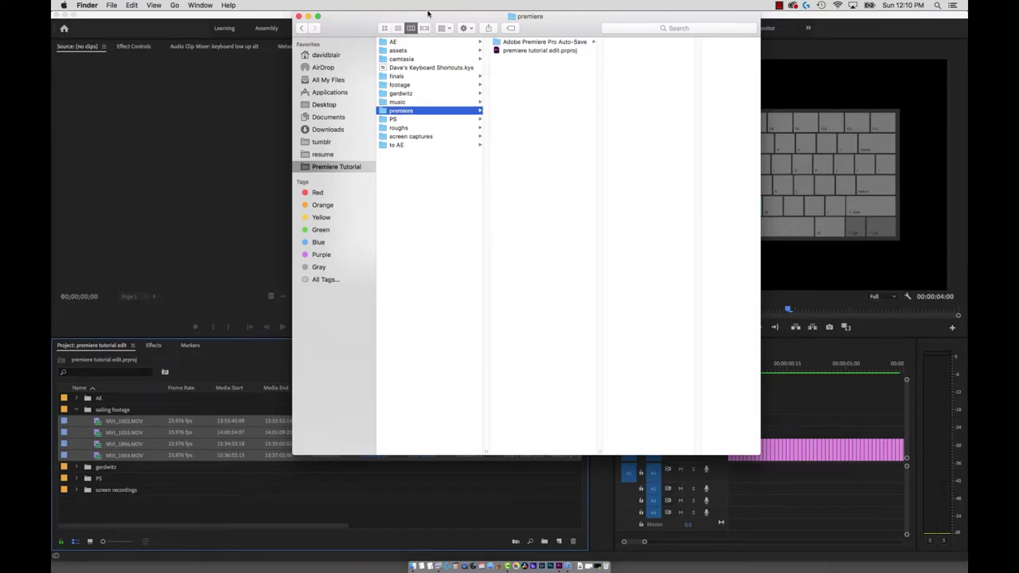
pyautogui.click(548, 43)
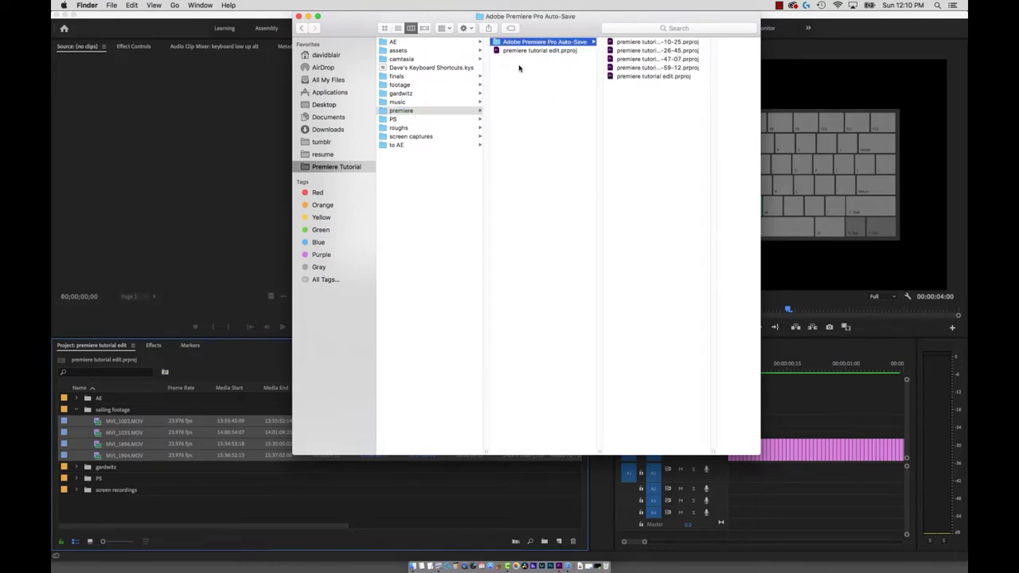
pyautogui.click(386, 113)
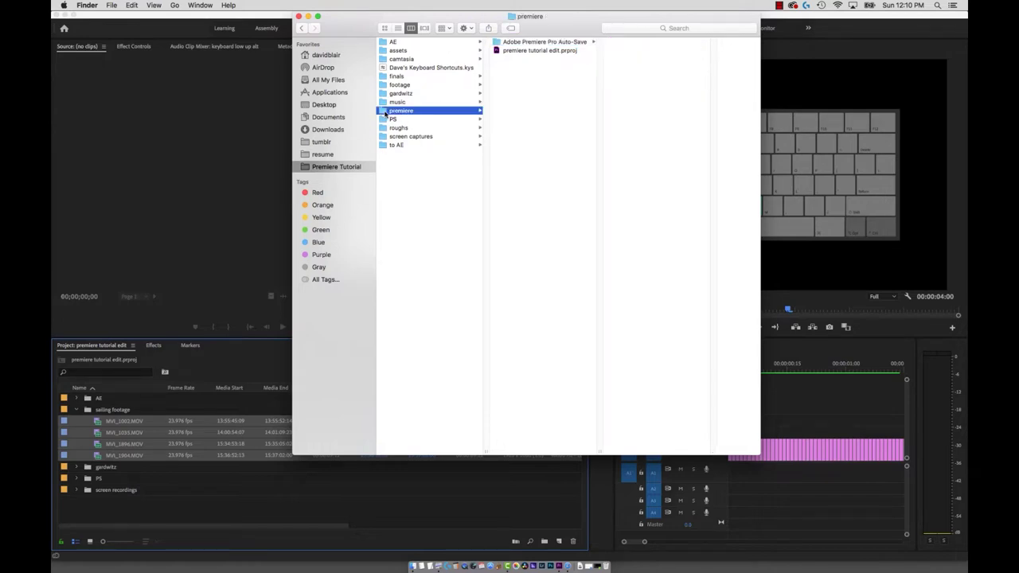
# - Pin the Premiere Tutorial folder to the Finder sidebar and return to Premiere
pyautogui.press('super+shift+d')
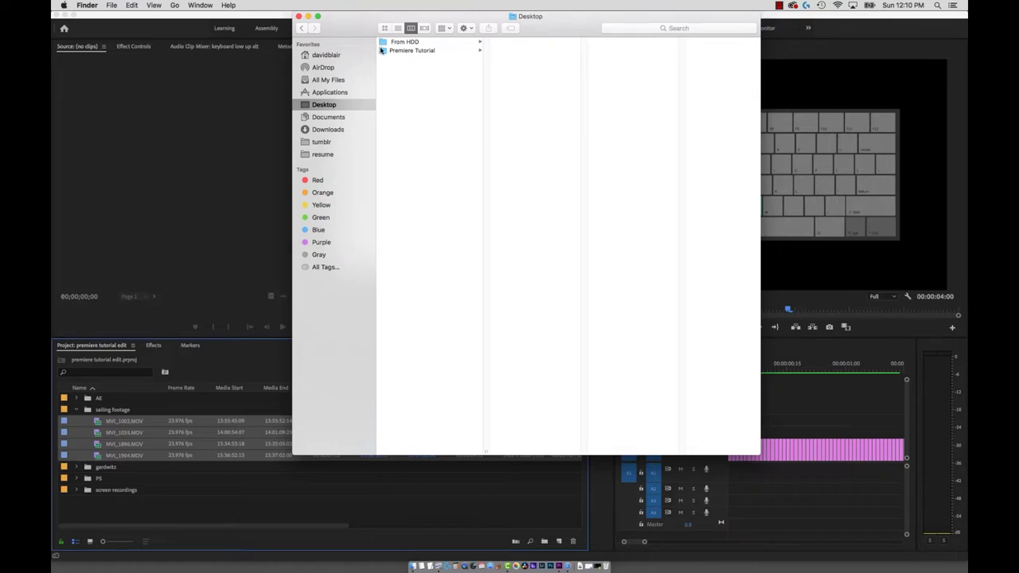
pyautogui.moveTo(380, 50); pyautogui.dragTo(341, 166)
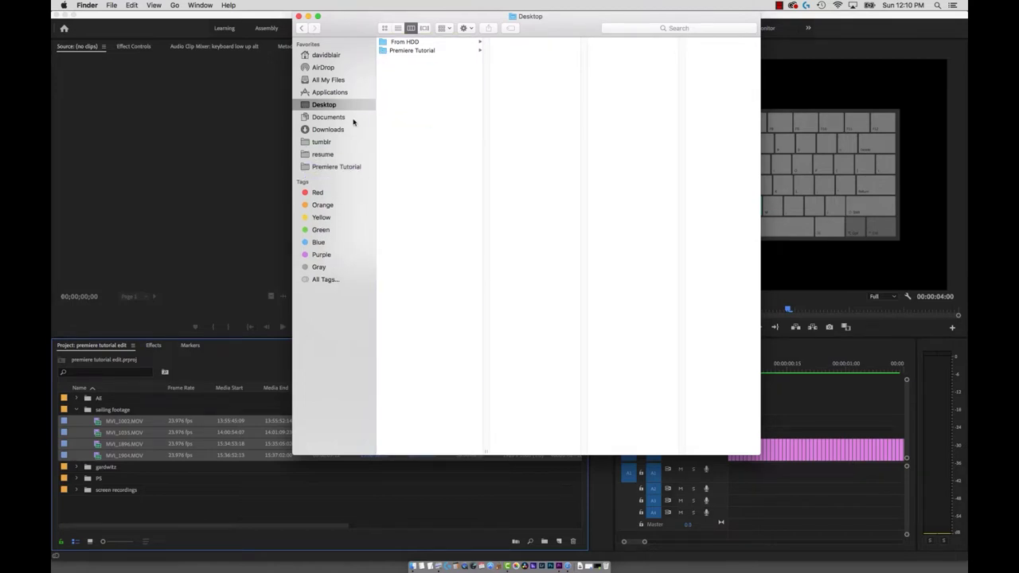
pyautogui.press('super+h')
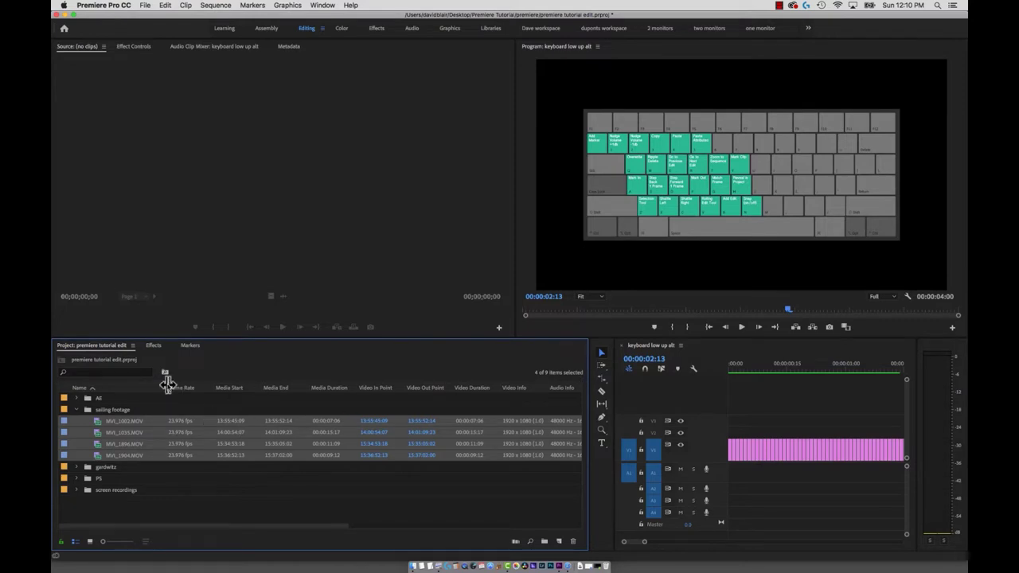
# - Move the Video Info column so it follows Frame Rate in the project list
pyautogui.click(195, 477)
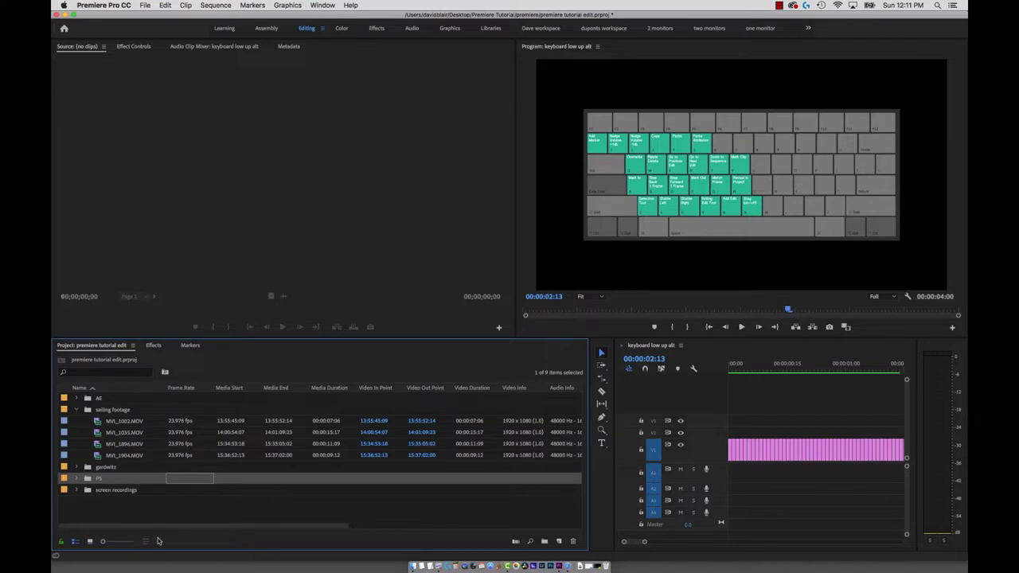
pyautogui.moveTo(179, 526); pyautogui.dragTo(249, 525)
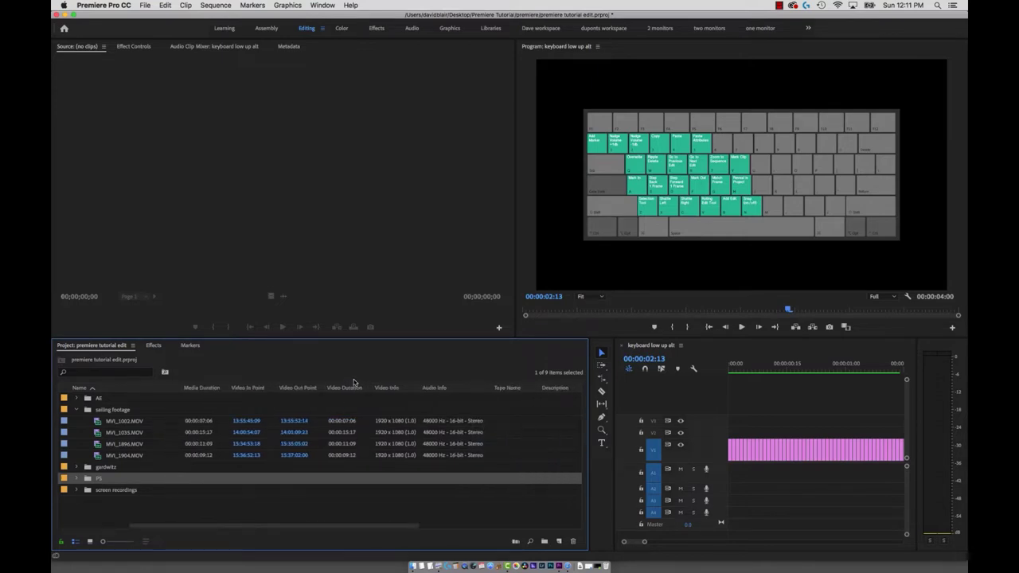
pyautogui.moveTo(395, 390); pyautogui.dragTo(224, 390)
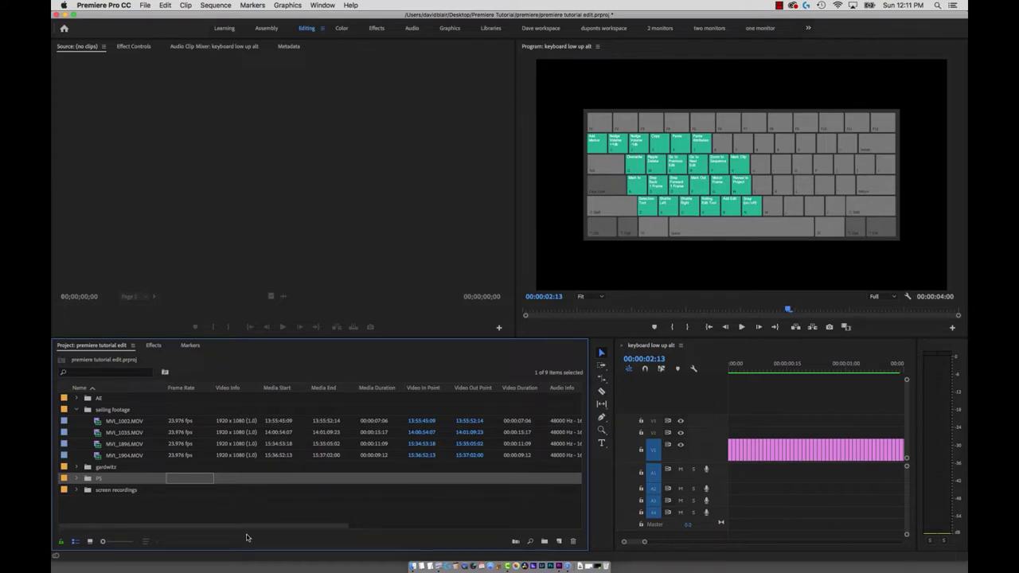
pyautogui.moveTo(263, 526); pyautogui.dragTo(441, 526)
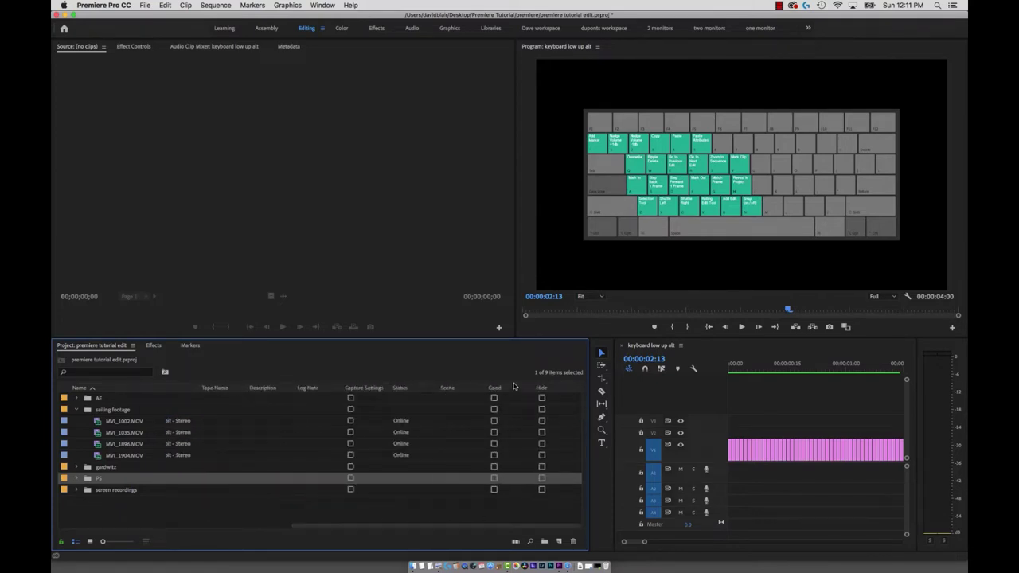
# - Place the Good column directly after Name and select the MVI_1035.MOV clip
pyautogui.moveTo(513, 388); pyautogui.dragTo(54, 393)
pyautogui.moveTo(178, 386); pyautogui.dragTo(178, 388)
pyautogui.click(173, 434)
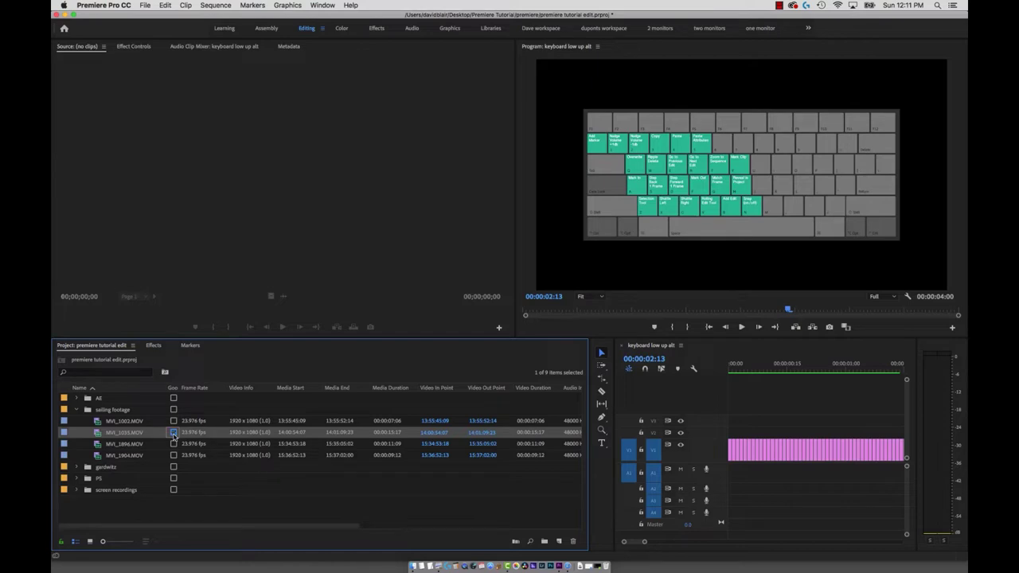
pyautogui.moveTo(290, 527)
pyautogui.mouseDown()
pyautogui.moveTo(314, 526)
pyautogui.moveTo(290, 525)
pyautogui.mouseUp()
pyautogui.moveTo(463, 523); pyautogui.dragTo(509, 518)
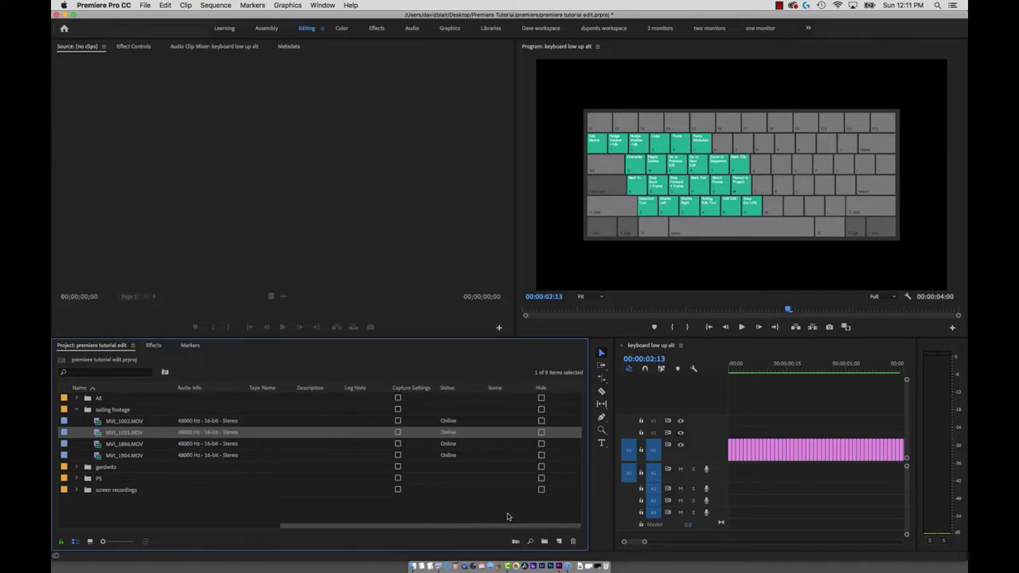
pyautogui.hscroll(-10, 522, 514)
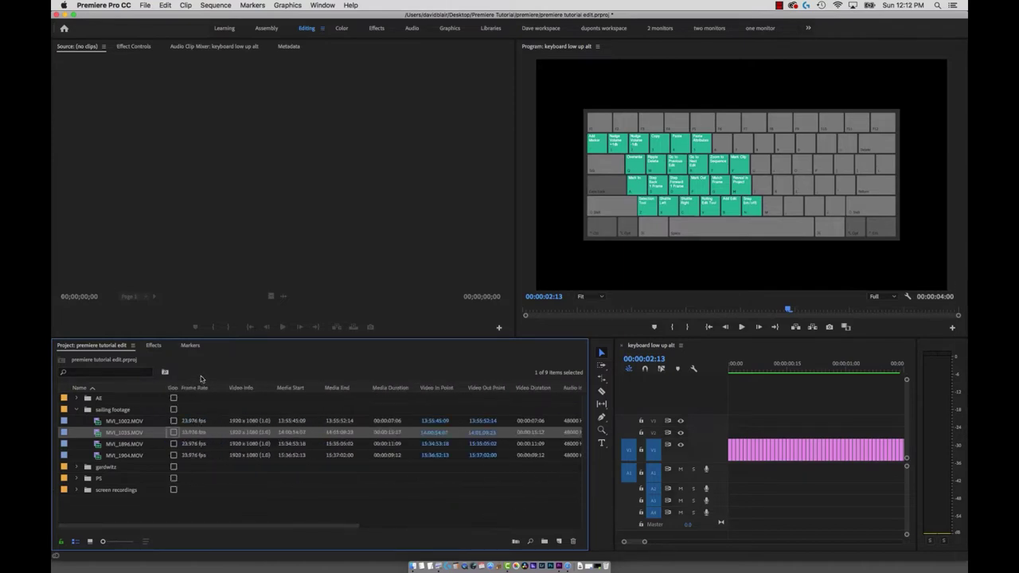
# - Turn on the Comment metadata column in the project list via Metadata Display
pyautogui.rightClick(314, 388)
pyautogui.click(350, 396)
pyautogui.write('com')
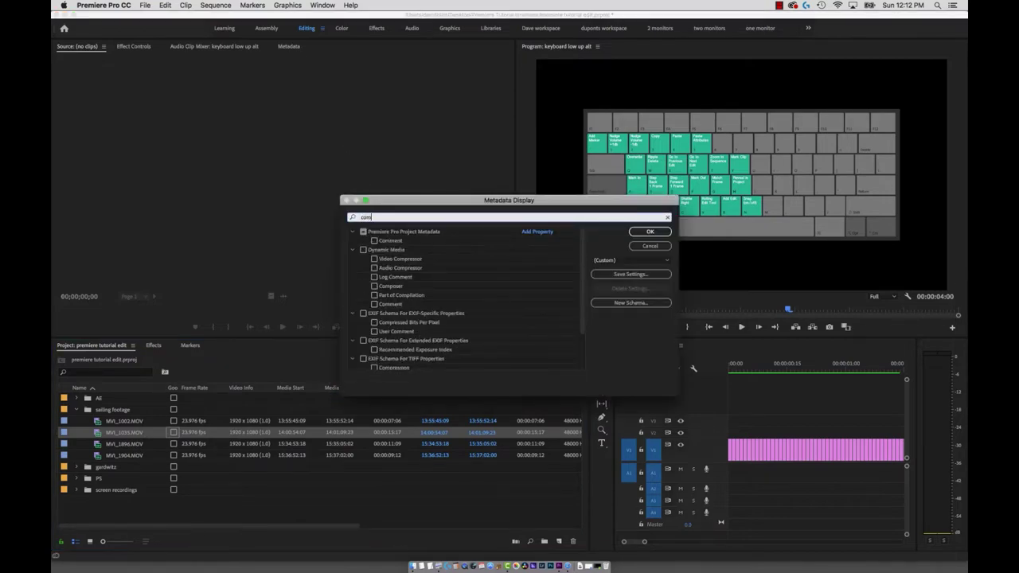
pyautogui.click(374, 241)
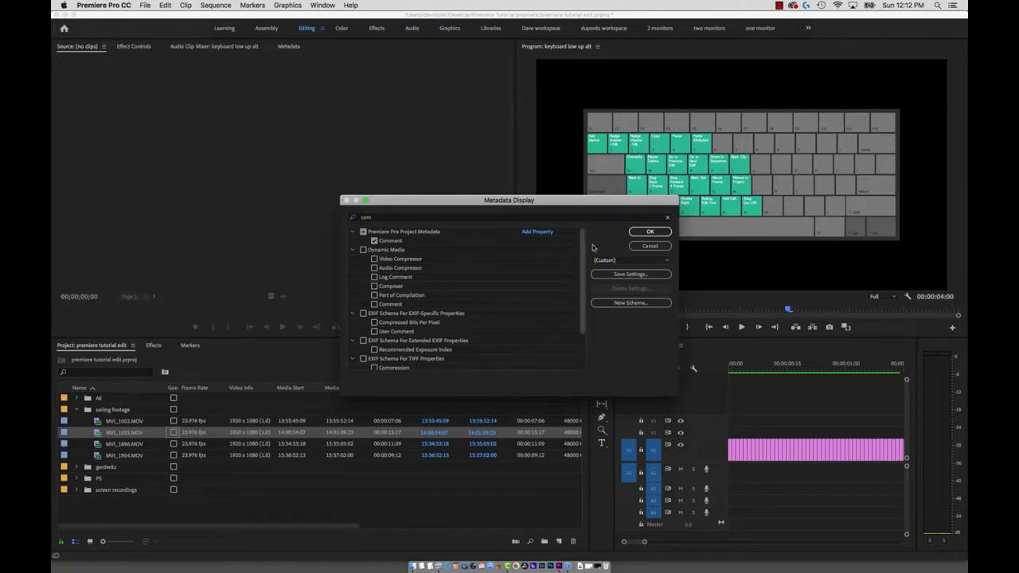
pyautogui.click(658, 233)
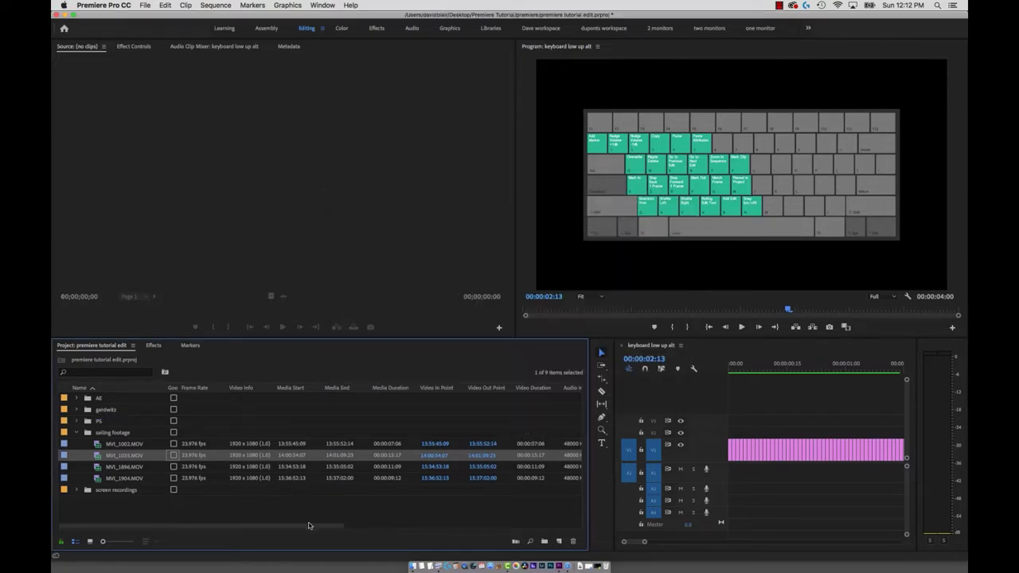
# - Move the Comment column beside Good and narrow the project panel to widen the timeline
pyautogui.hscroll(10, 314, 529)
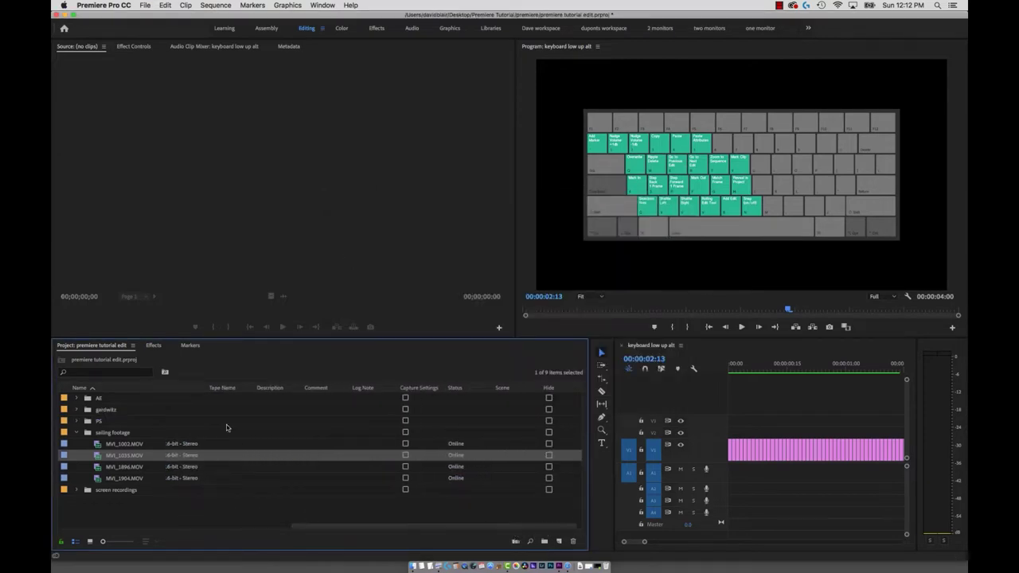
pyautogui.hscroll(-10, 328, 390)
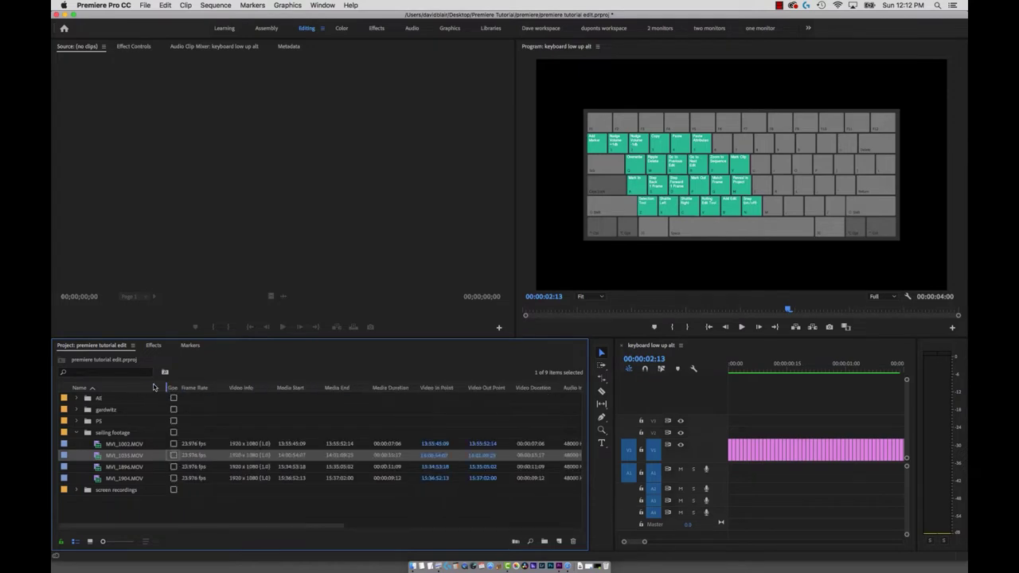
pyautogui.moveTo(174, 383); pyautogui.dragTo(177, 382)
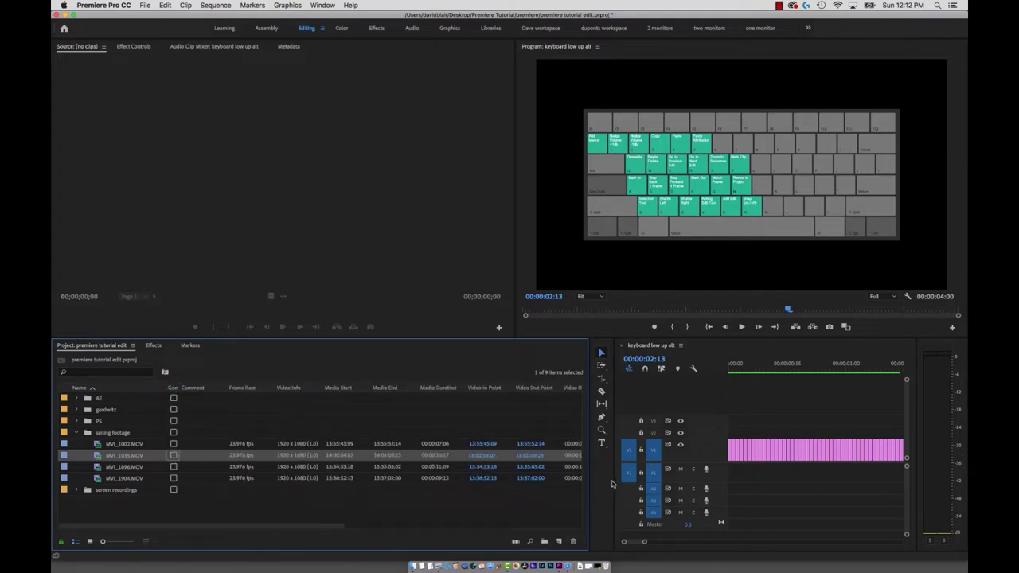
pyautogui.moveTo(594, 483); pyautogui.dragTo(263, 514)
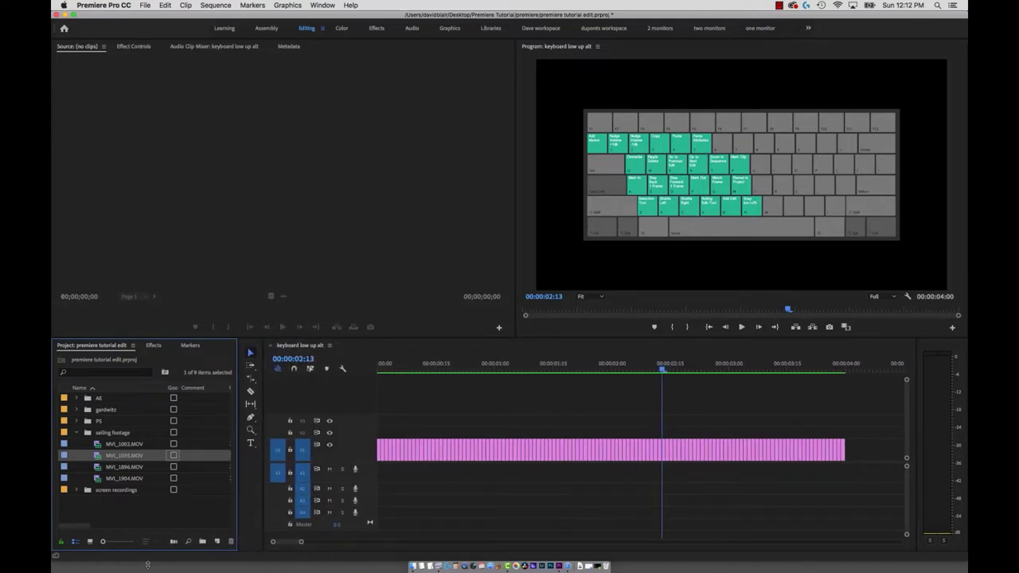
pyautogui.moveTo(71, 529)
pyautogui.mouseDown()
pyautogui.moveTo(216, 523)
pyautogui.moveTo(75, 525)
pyautogui.mouseUp()
pyautogui.doubleClick(88, 434)
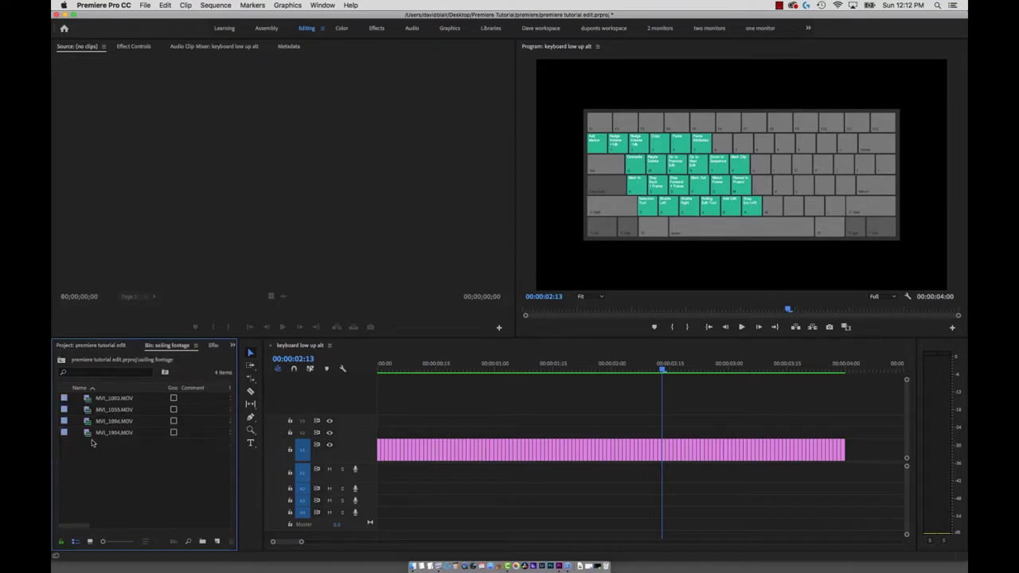
pyautogui.click(90, 542)
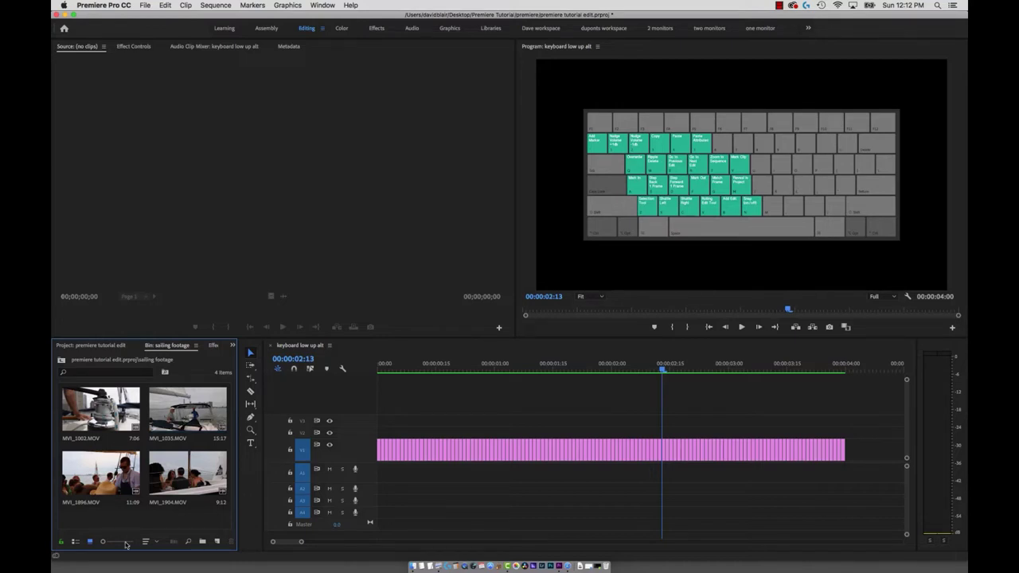
pyautogui.click(75, 541)
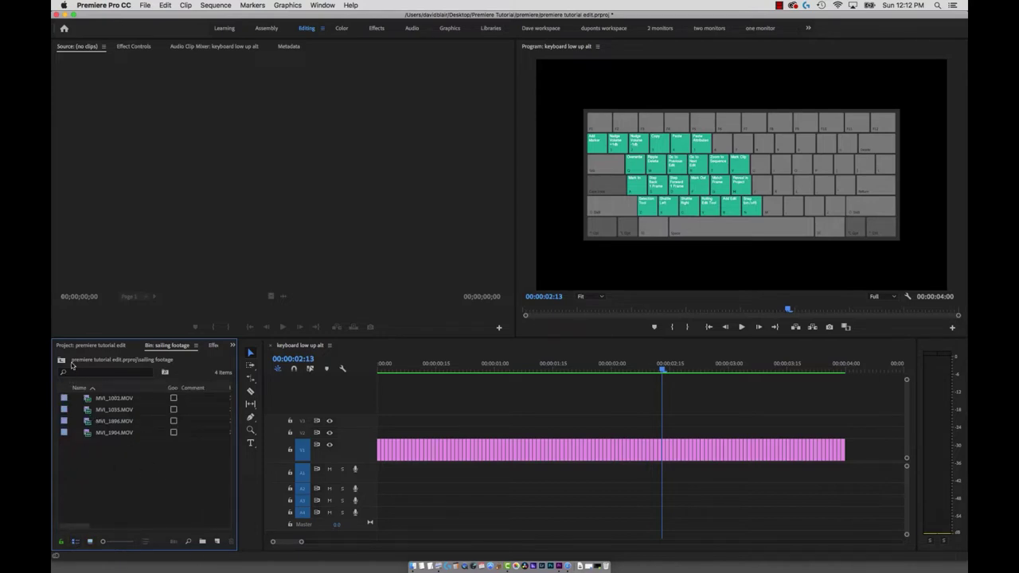
pyautogui.click(61, 359)
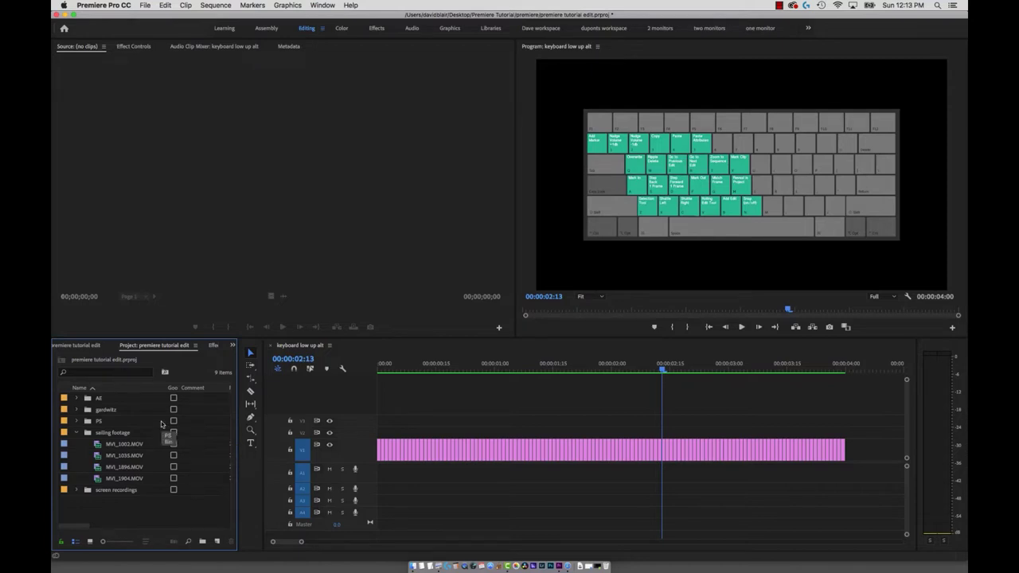
pyautogui.click(91, 371)
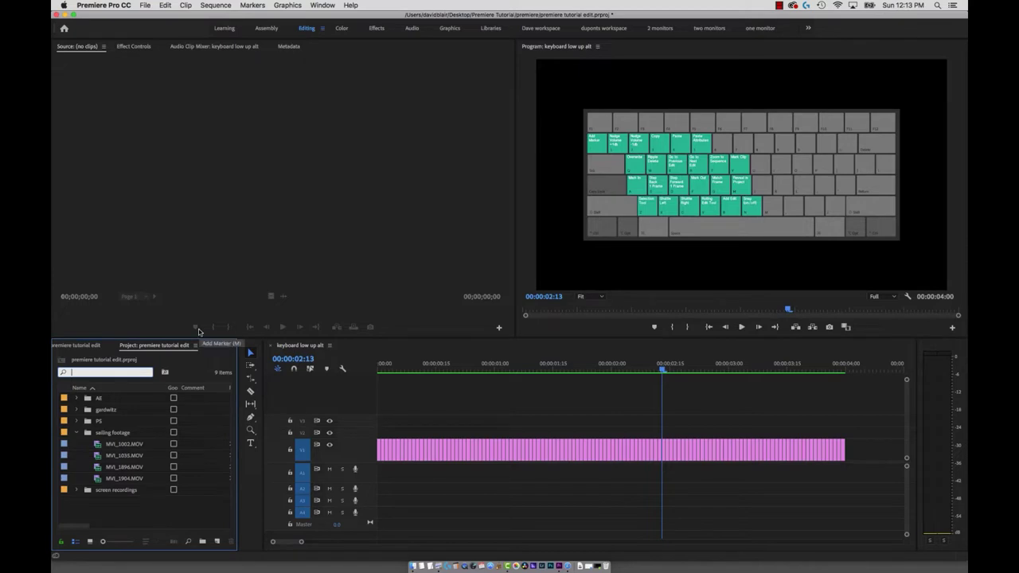
# - Save the current layout as the 'one monitor' workspace, replacing the existing one
pyautogui.click(312, 5)
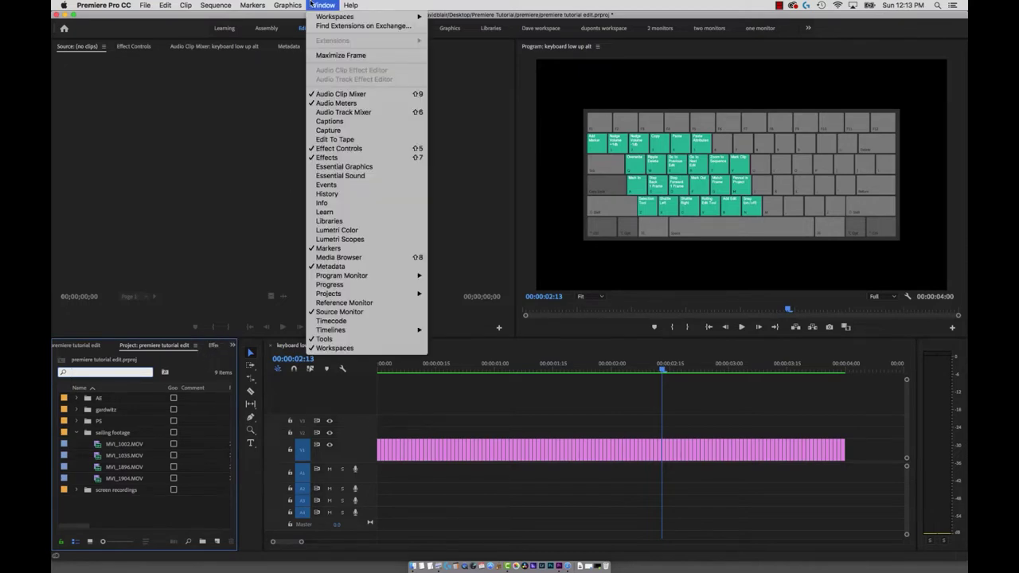
pyautogui.moveTo(319, 23)
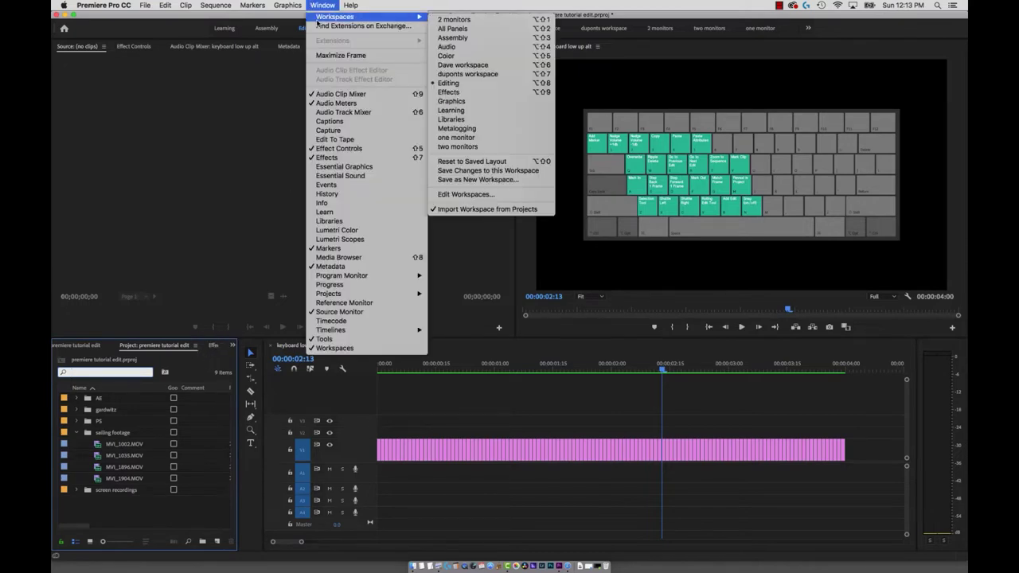
pyautogui.click(477, 180)
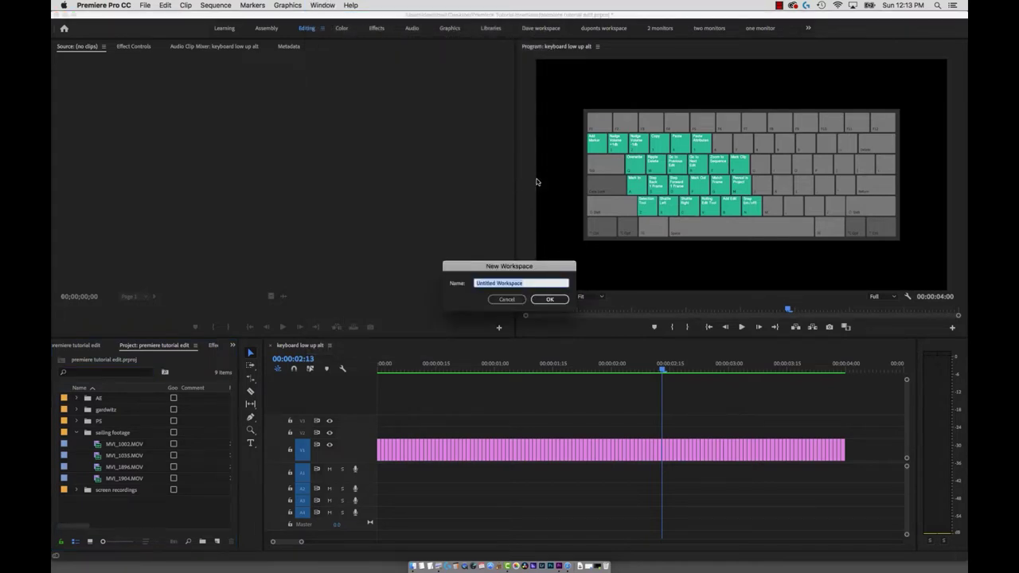
pyautogui.write('one monitor')
pyautogui.press('Return')
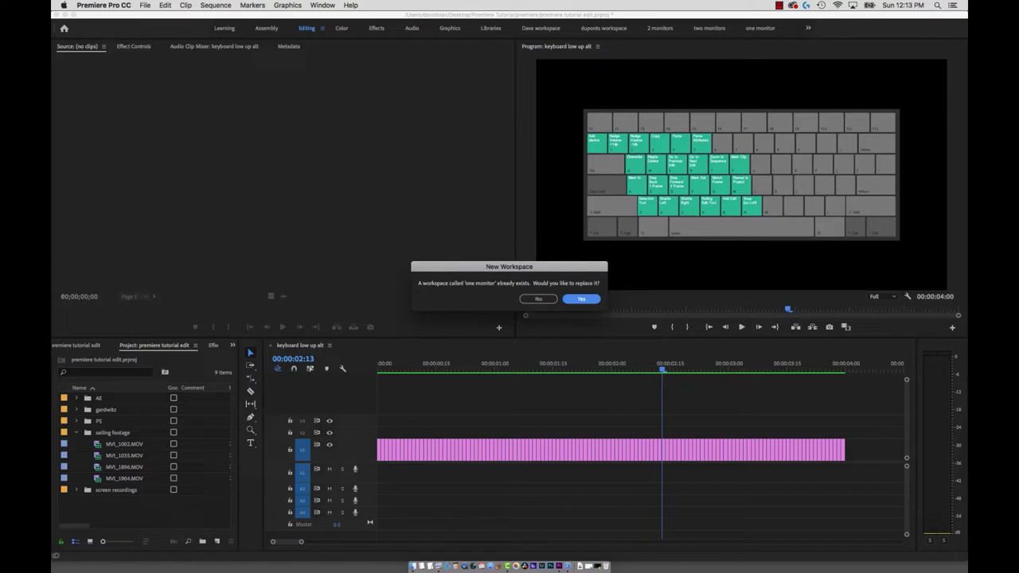
pyautogui.click(582, 302)
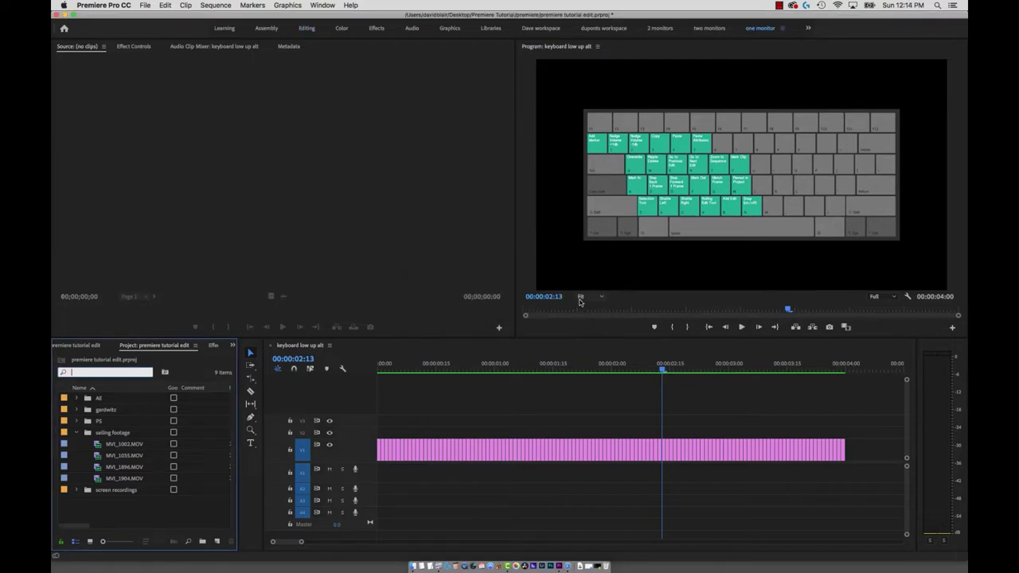
pyautogui.click(97, 347)
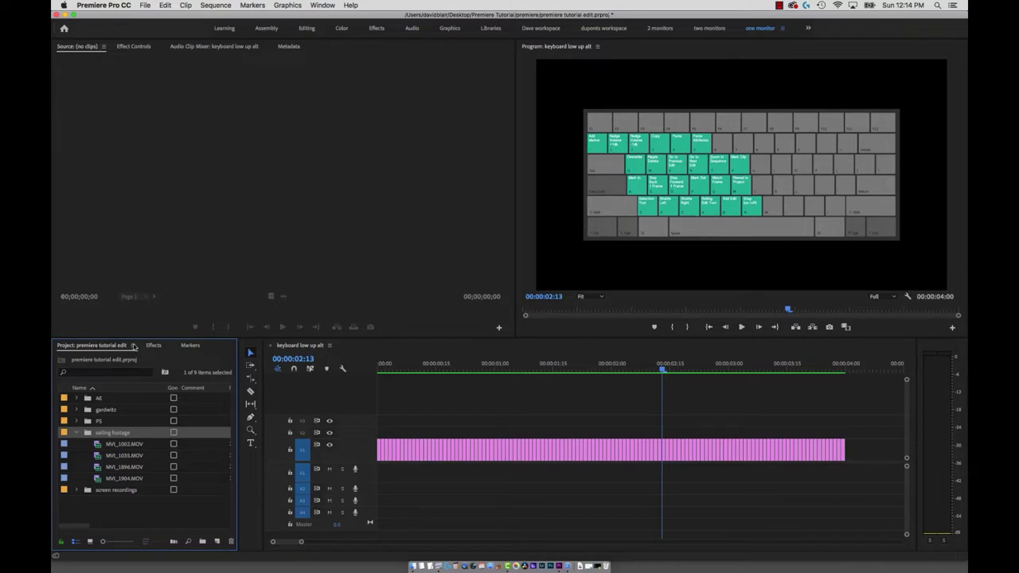
# - Float the Project panel, resize it and widen its Comment column, then close it
pyautogui.click(133, 345)
pyautogui.click(159, 297)
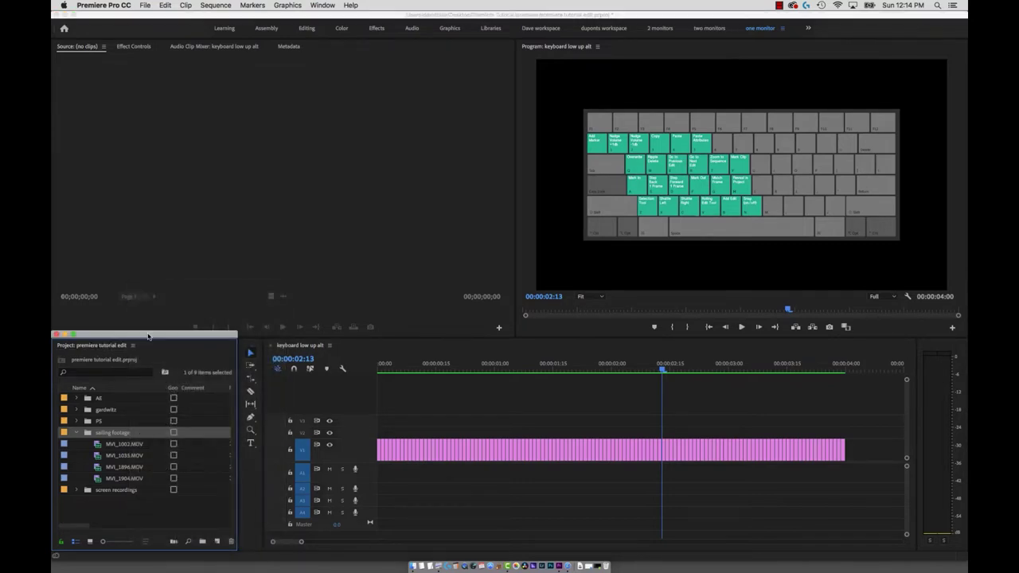
pyautogui.moveTo(148, 336); pyautogui.dragTo(166, 38)
pyautogui.moveTo(250, 253); pyautogui.dragTo(349, 559)
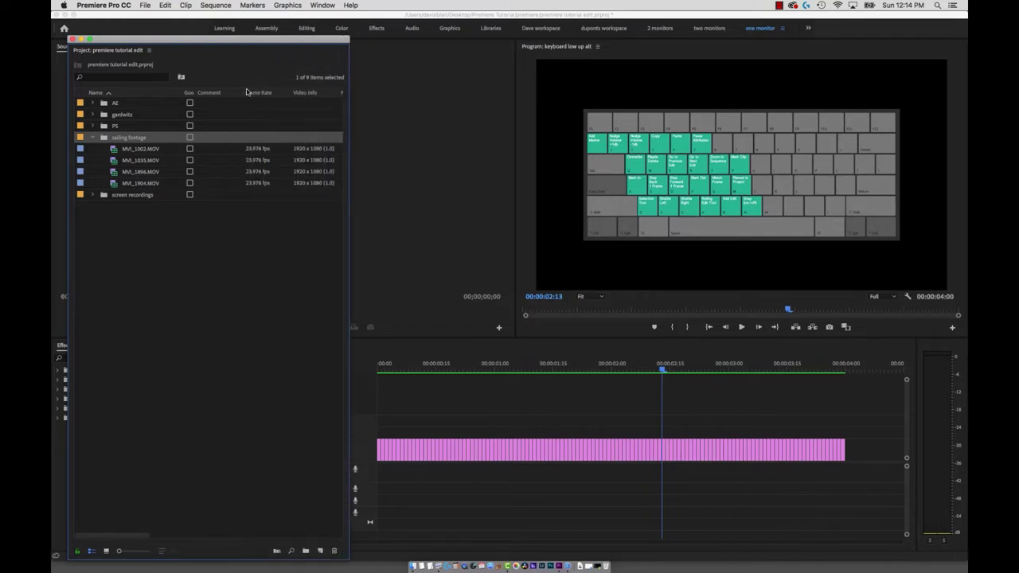
pyautogui.moveTo(247, 92); pyautogui.dragTo(339, 92)
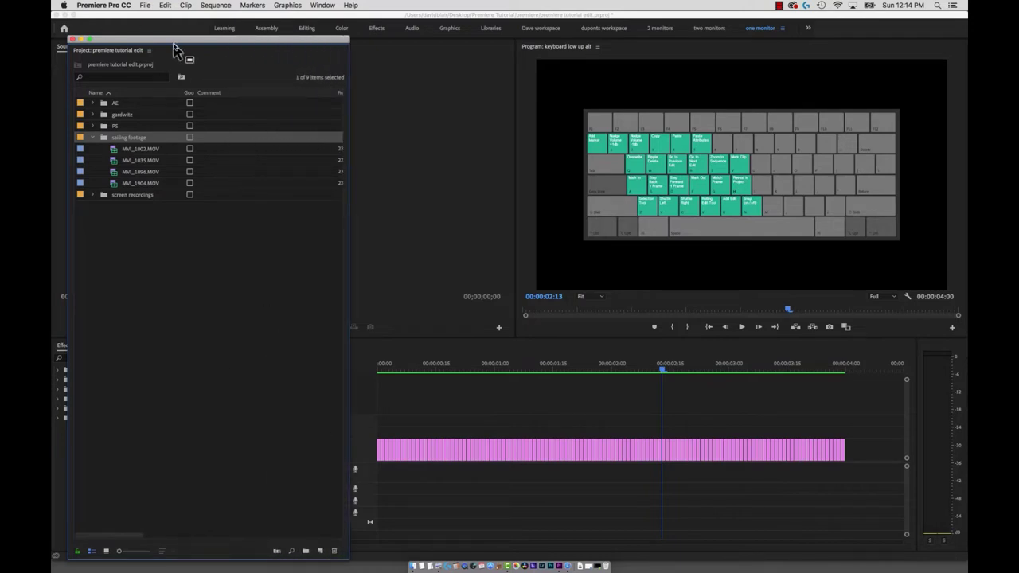
pyautogui.moveTo(175, 49); pyautogui.dragTo(132, 214)
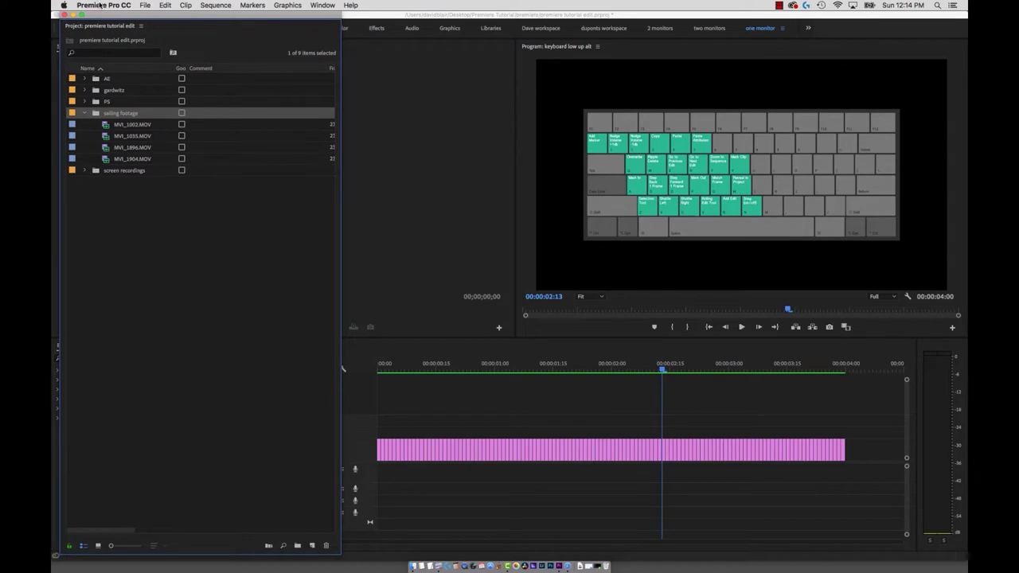
pyautogui.click(64, 14)
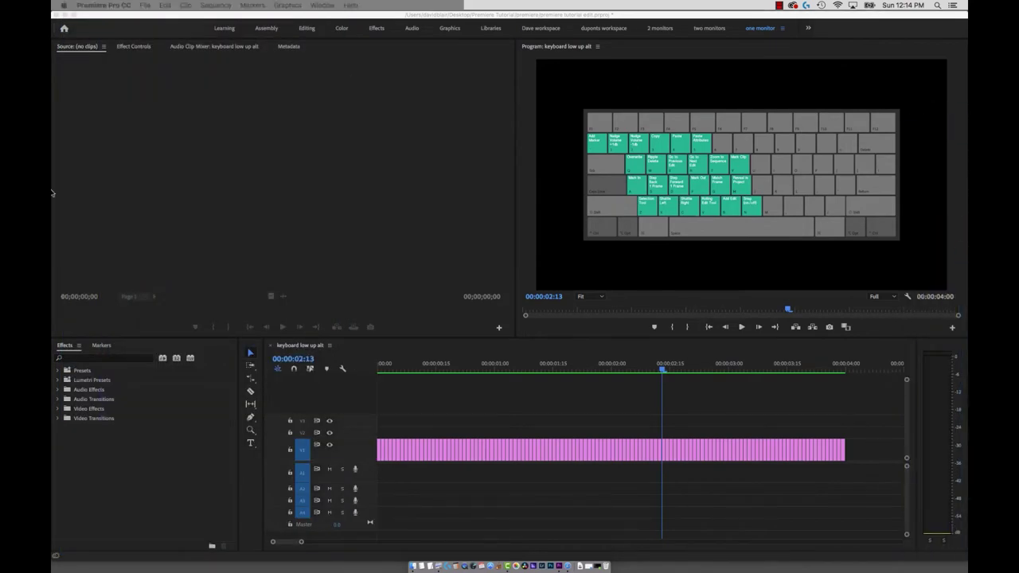
# - Take the Effects and Markers panels out of the layout, moving the floating Markers aside
pyautogui.click(78, 346)
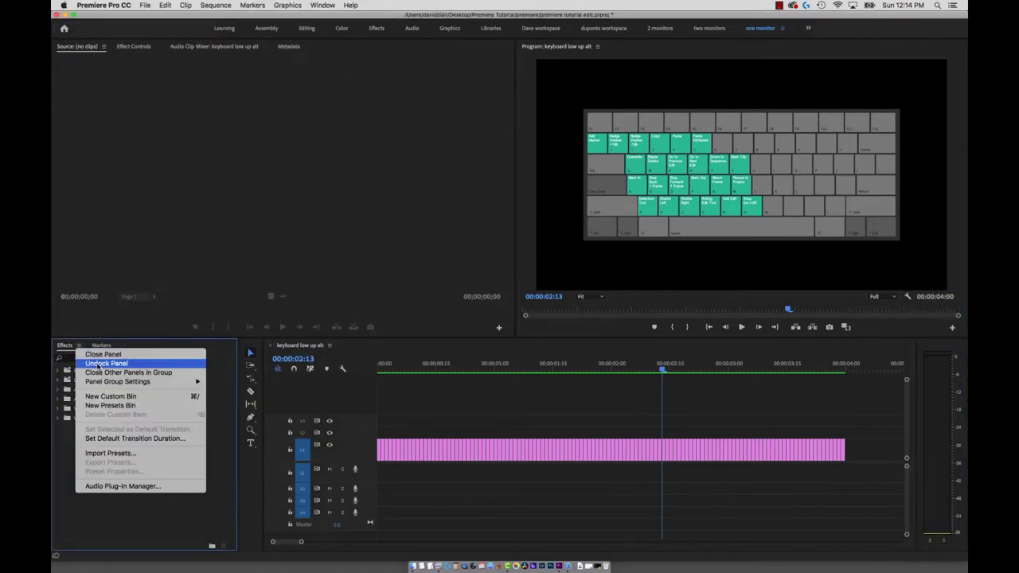
pyautogui.click(97, 364)
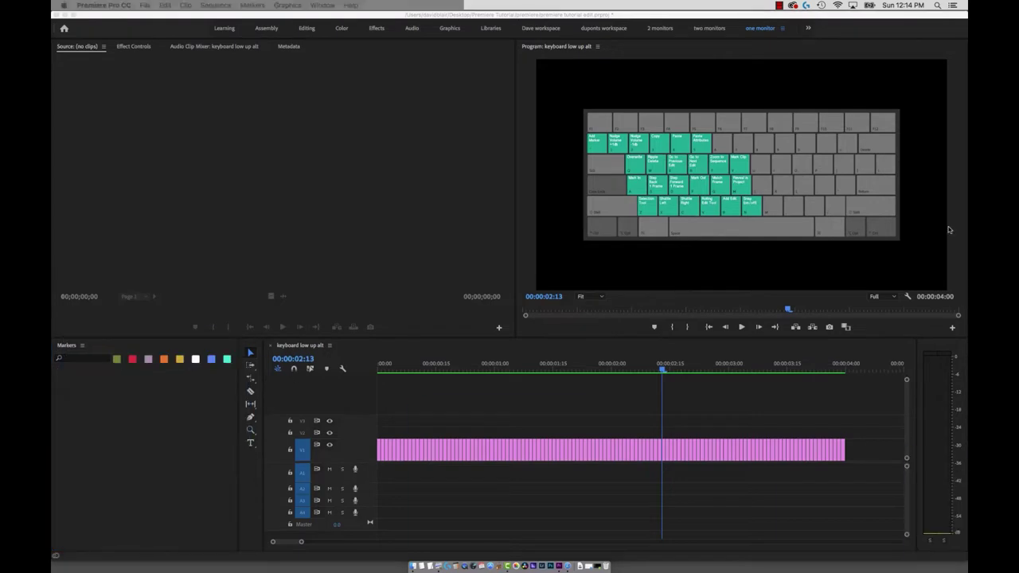
pyautogui.click(82, 345)
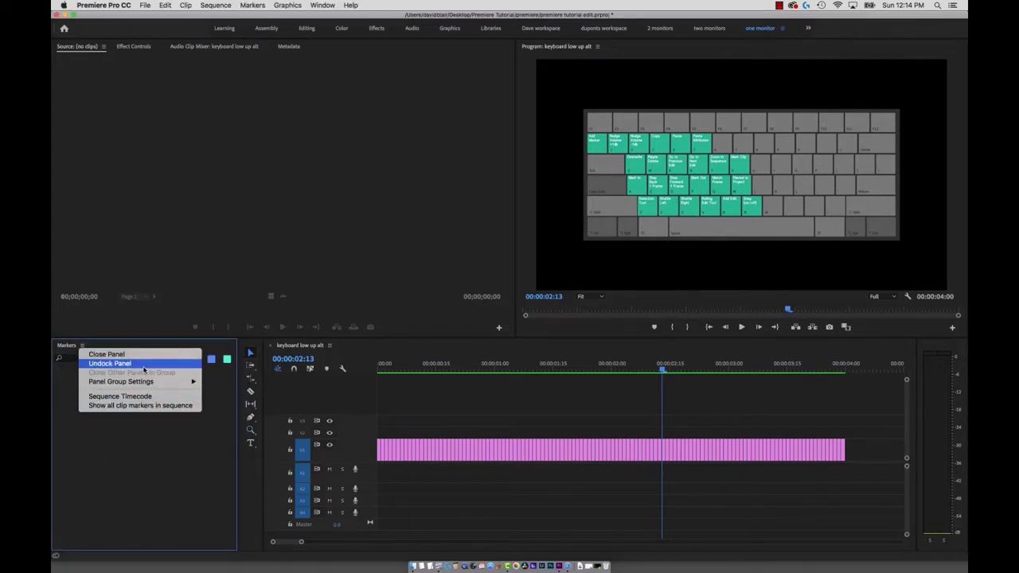
pyautogui.click(144, 369)
pyautogui.moveTo(115, 342); pyautogui.dragTo(732, 355)
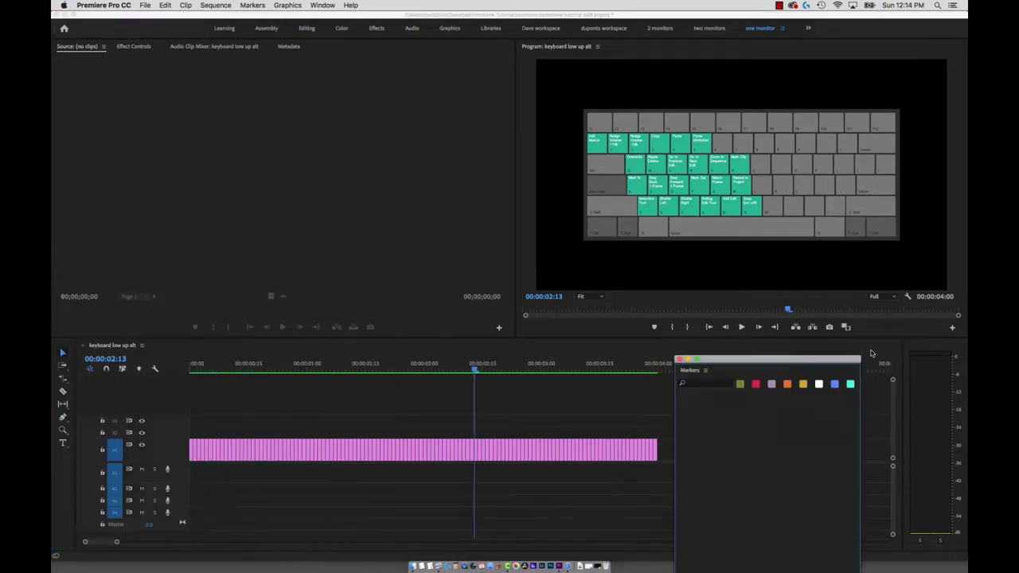
# - Widen the timeline into the audio meters space and make the monitors taller
pyautogui.click(187, 411)
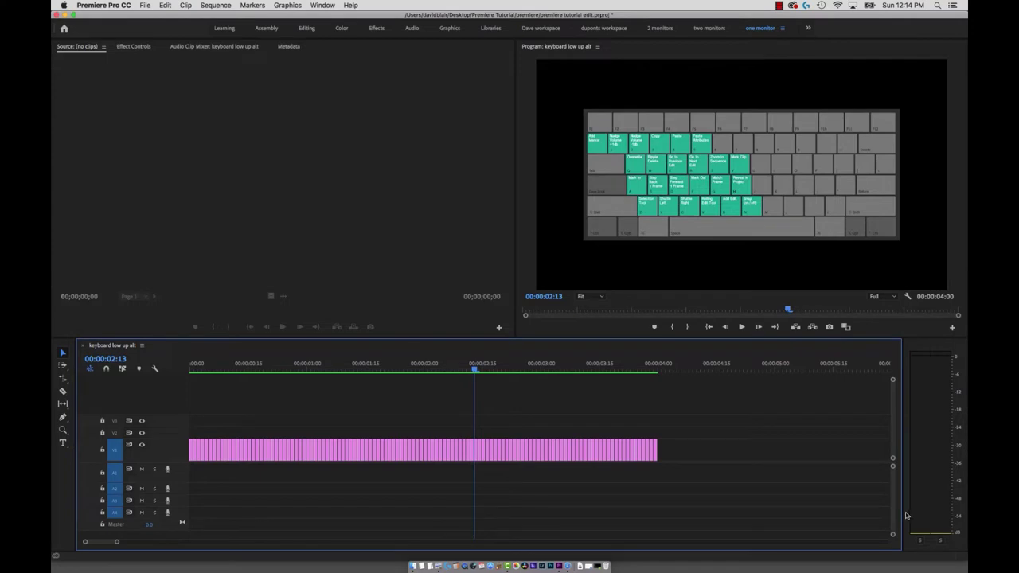
pyautogui.moveTo(902, 516); pyautogui.dragTo(936, 511)
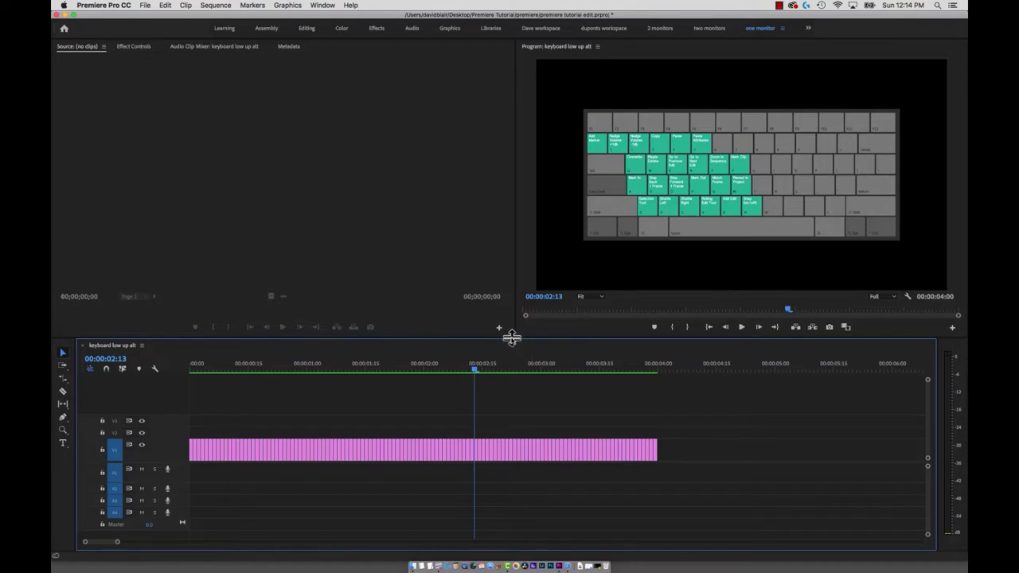
pyautogui.moveTo(512, 337); pyautogui.dragTo(506, 396)
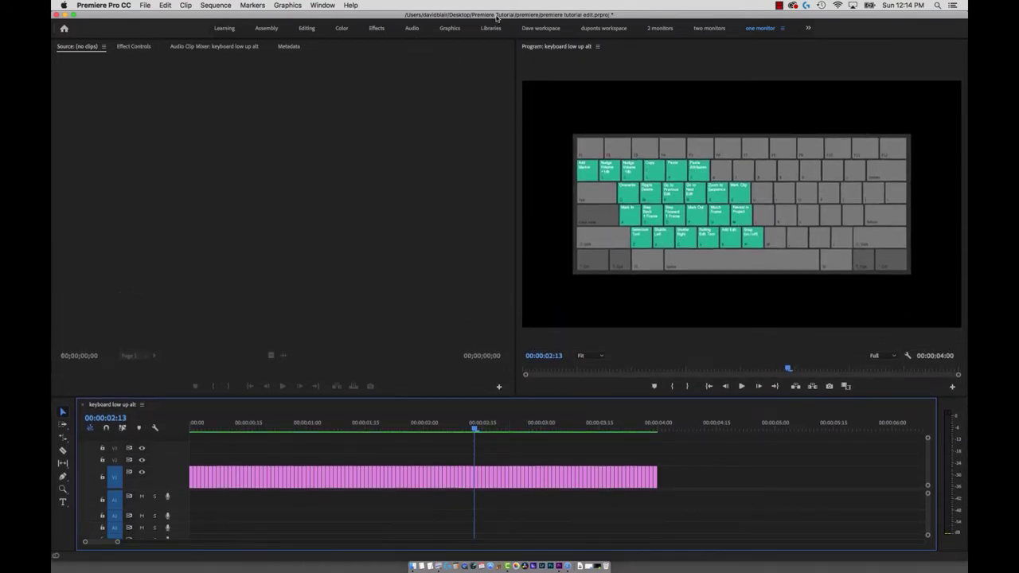
# - Reset the 'one monitor' workspace to its saved layout from the Window > Workspaces menu
pyautogui.click(323, 5)
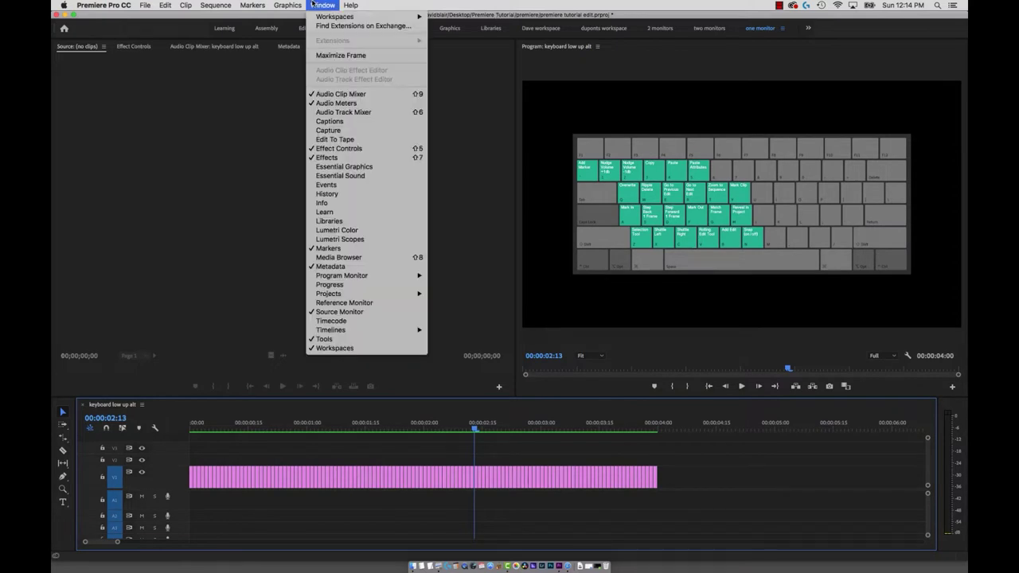
pyautogui.moveTo(323, 17)
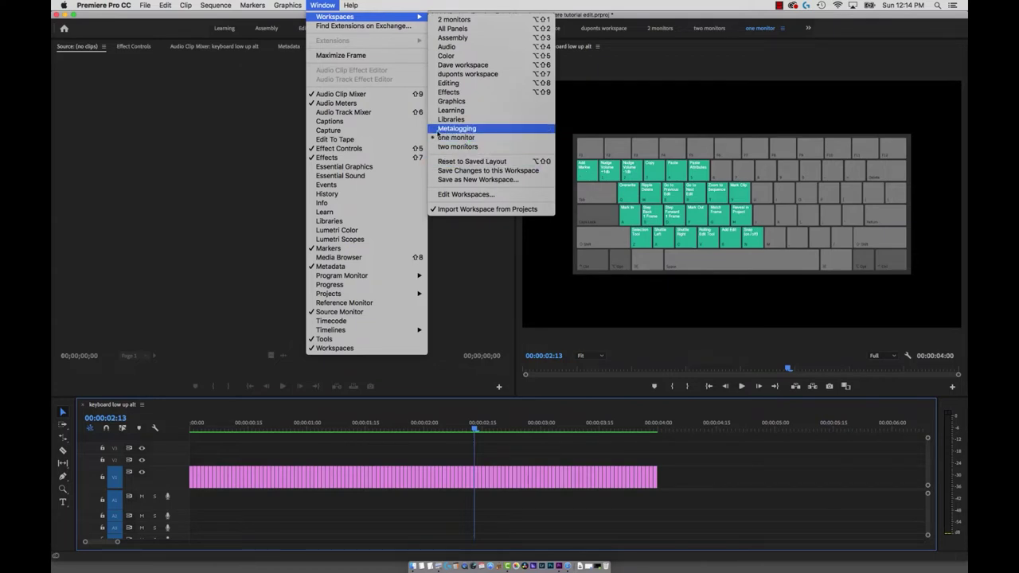
pyautogui.click(458, 162)
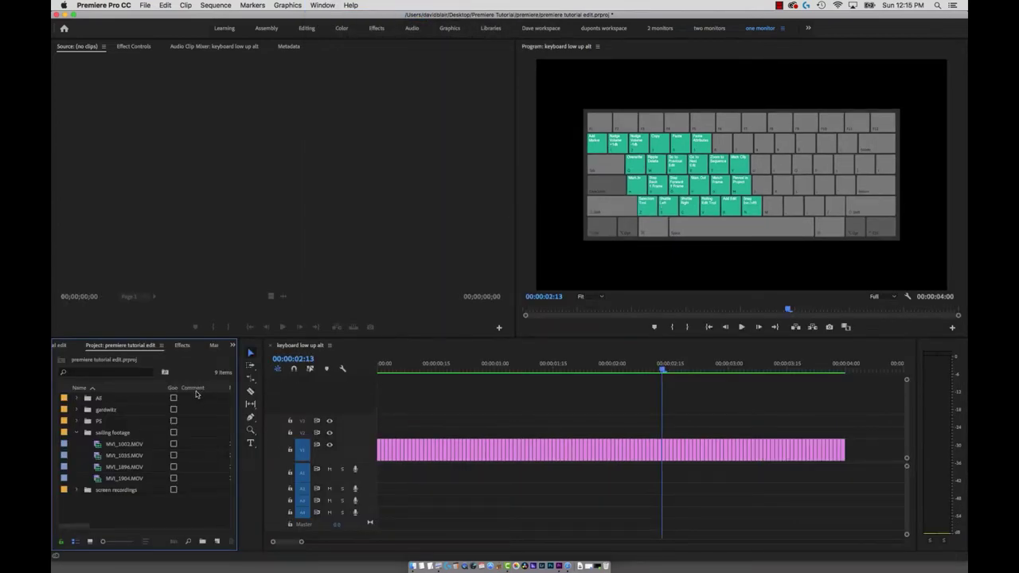
# - Preview MVI_1002.MOV and give MVI_1035.MOV a comment naming the two people sailing
pyautogui.click(98, 445)
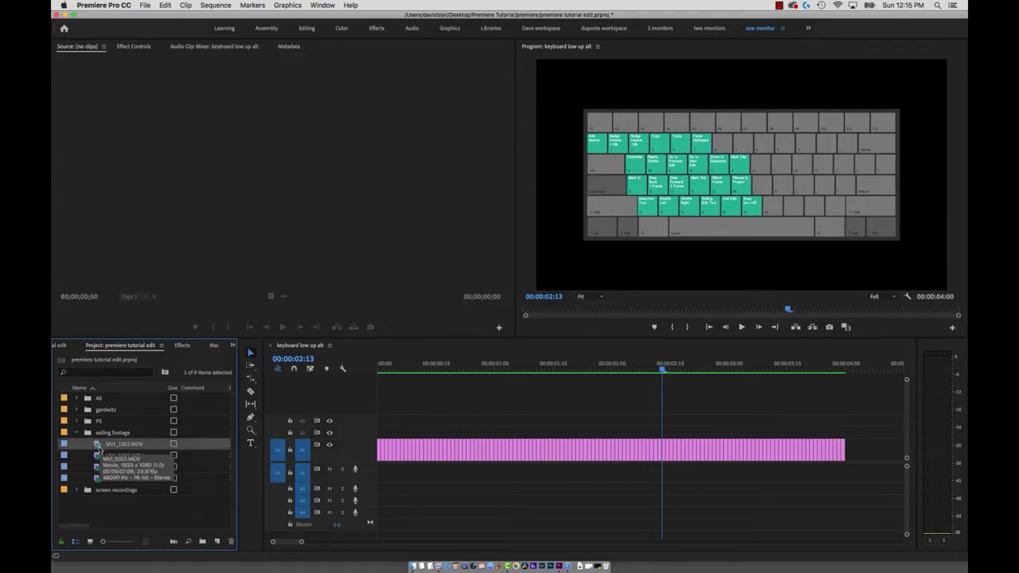
pyautogui.doubleClick(98, 445)
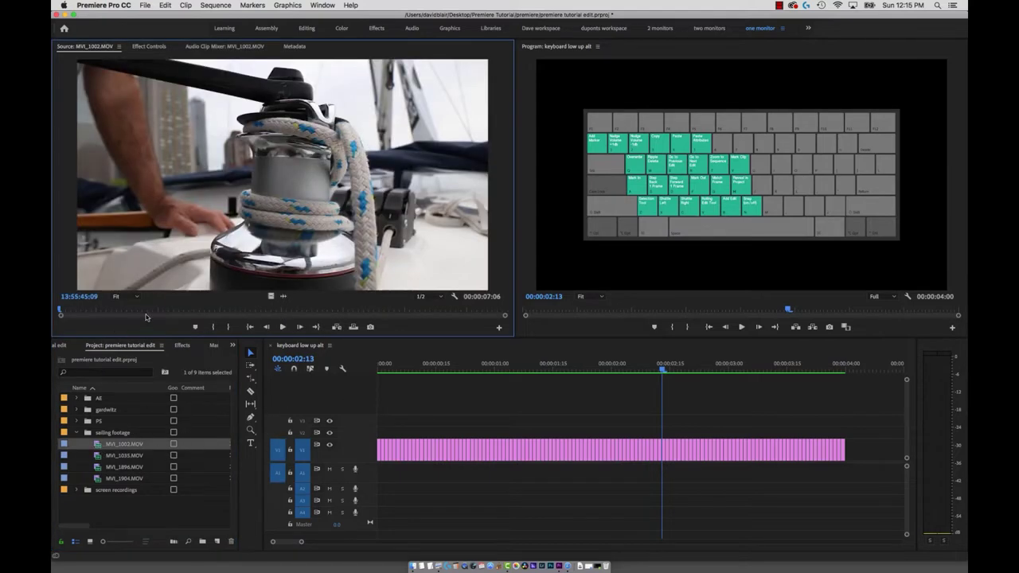
pyautogui.click(141, 311)
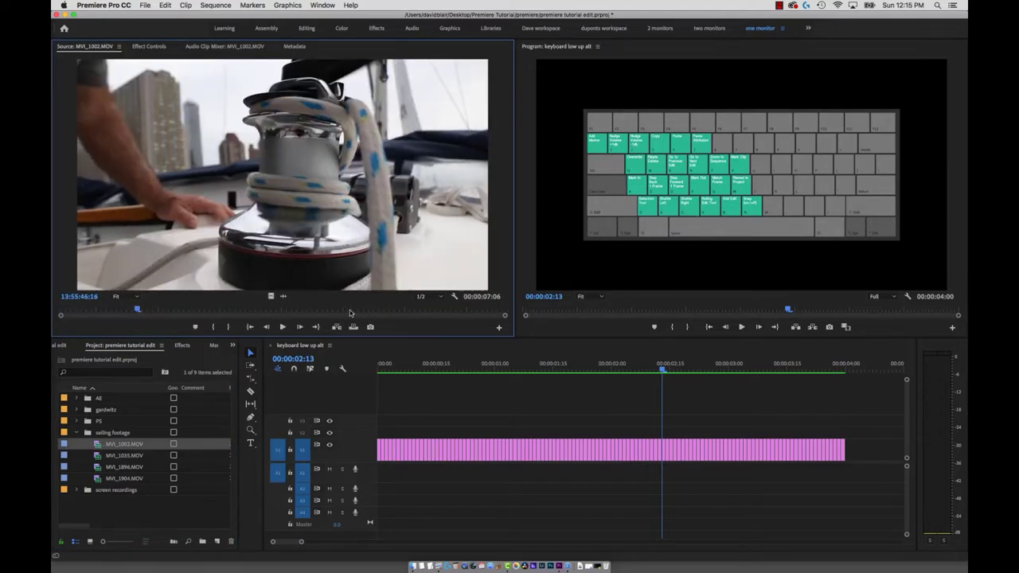
pyautogui.click(196, 444)
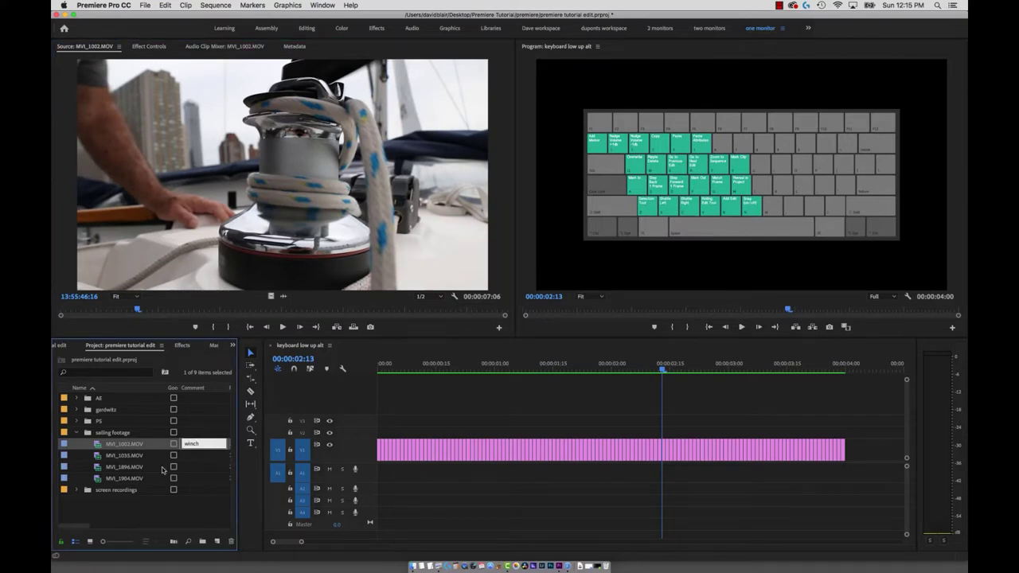
pyautogui.doubleClick(100, 457)
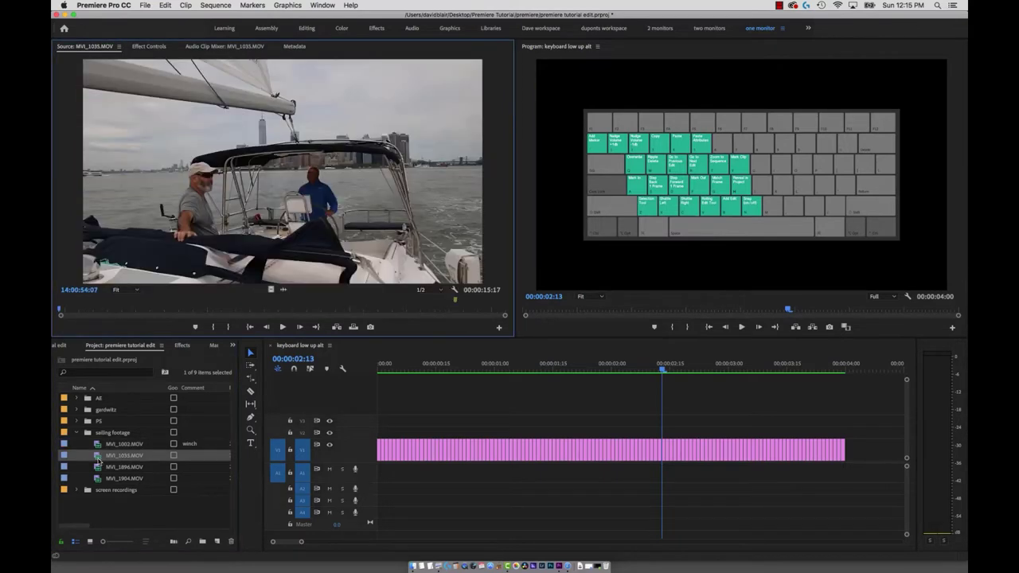
pyautogui.click(194, 454)
pyautogui.write('jim and watson sa')
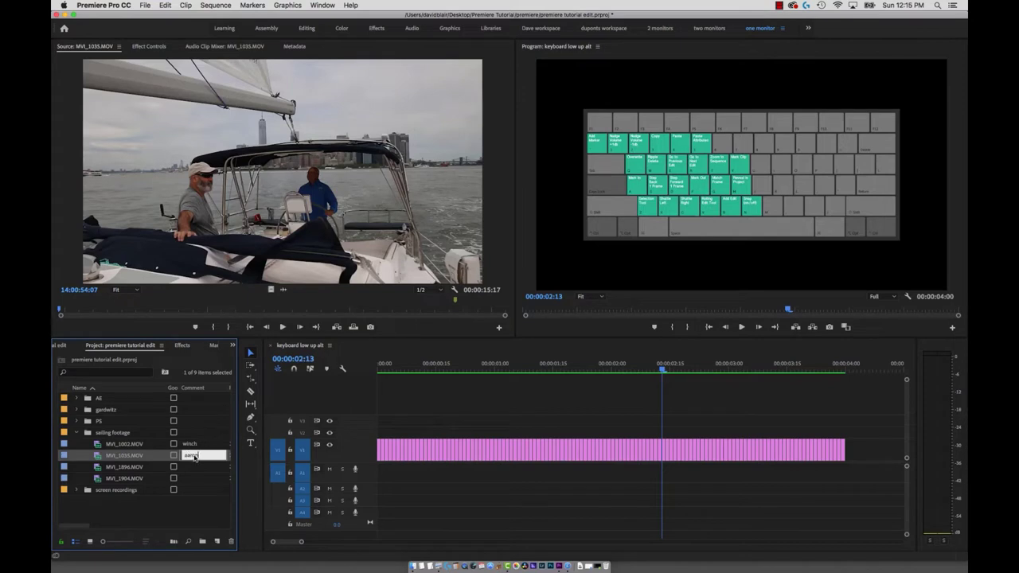
pyautogui.write('iling')
pyautogui.click(98, 471)
# - Comment MVI_1896.MOV 'boat passes bo' and MVI_1904.MOV 'boat passes people'
pyautogui.doubleClick(99, 471)
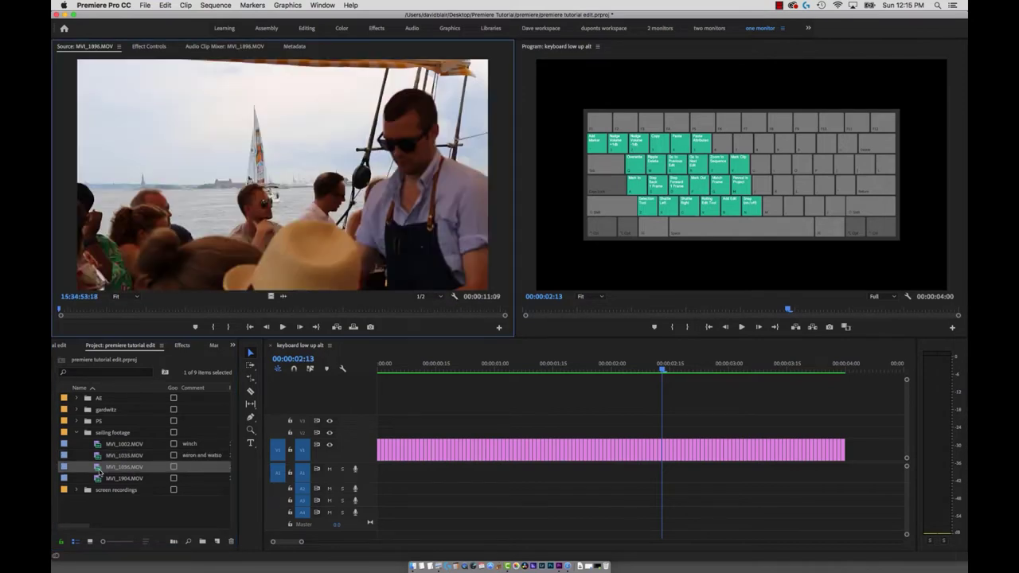
pyautogui.click(193, 467)
pyautogui.write('bo')
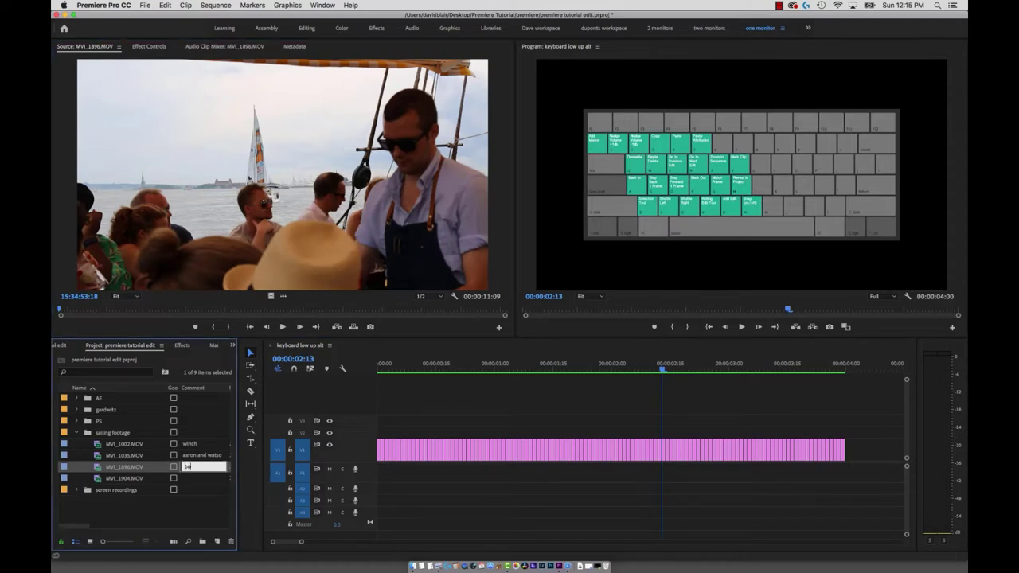
pyautogui.write('at passes bo')
pyautogui.doubleClick(97, 480)
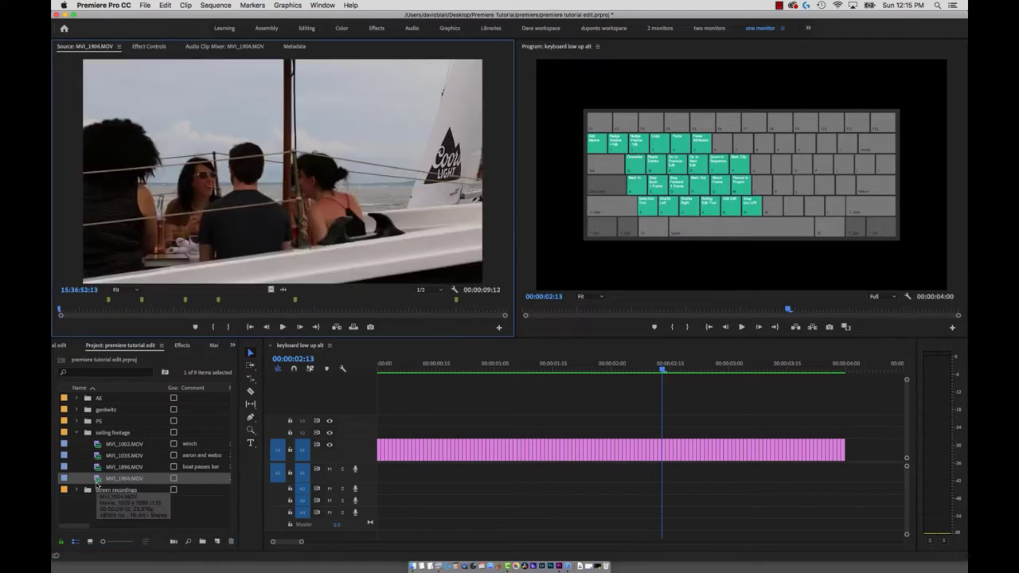
pyautogui.click(202, 478)
pyautogui.write('boat passes peop')
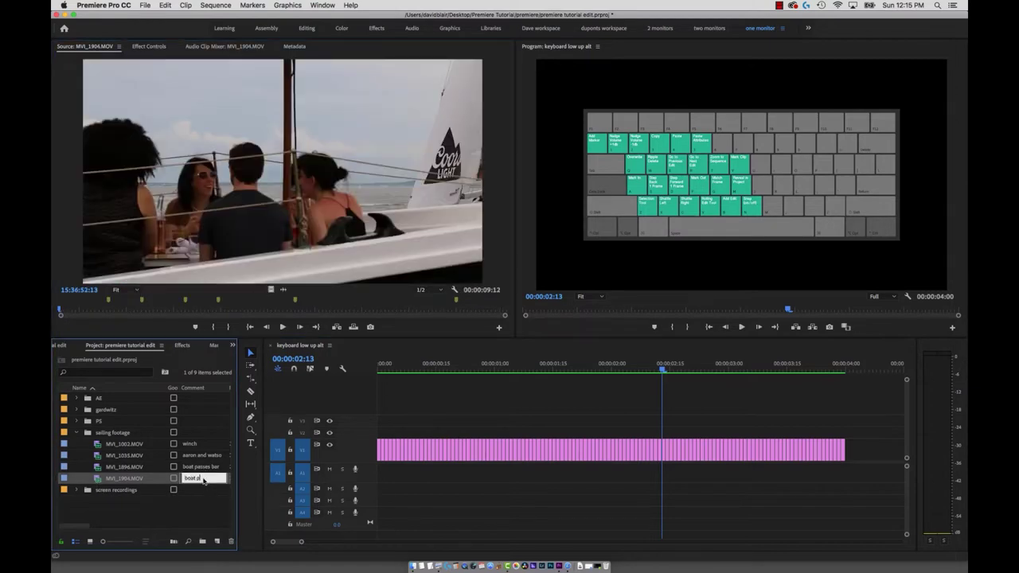
pyautogui.write('le e')
pyautogui.press('Return')
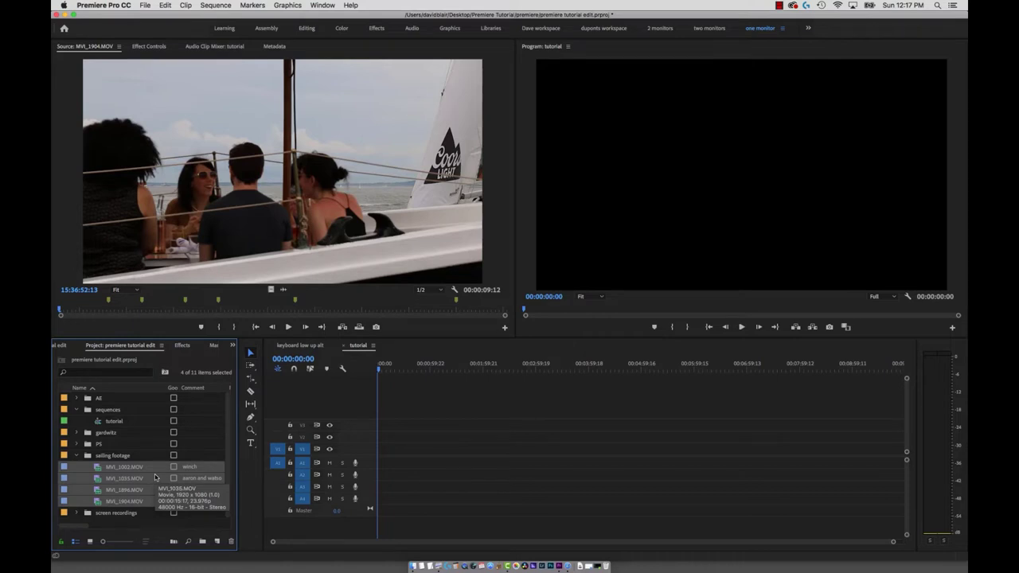
# - Drag the four sailing clips onto V1/A1 of 'tutorial' and fit the sequence in view
pyautogui.moveTo(97, 475); pyautogui.dragTo(379, 444)
pyautogui.press('\\')
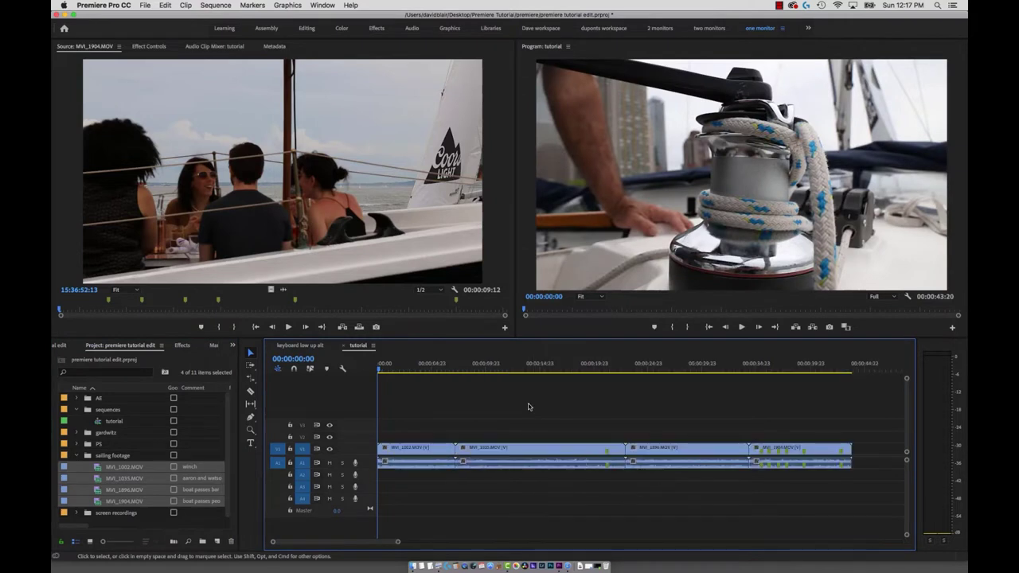
pyautogui.hotkey('shift', '2')
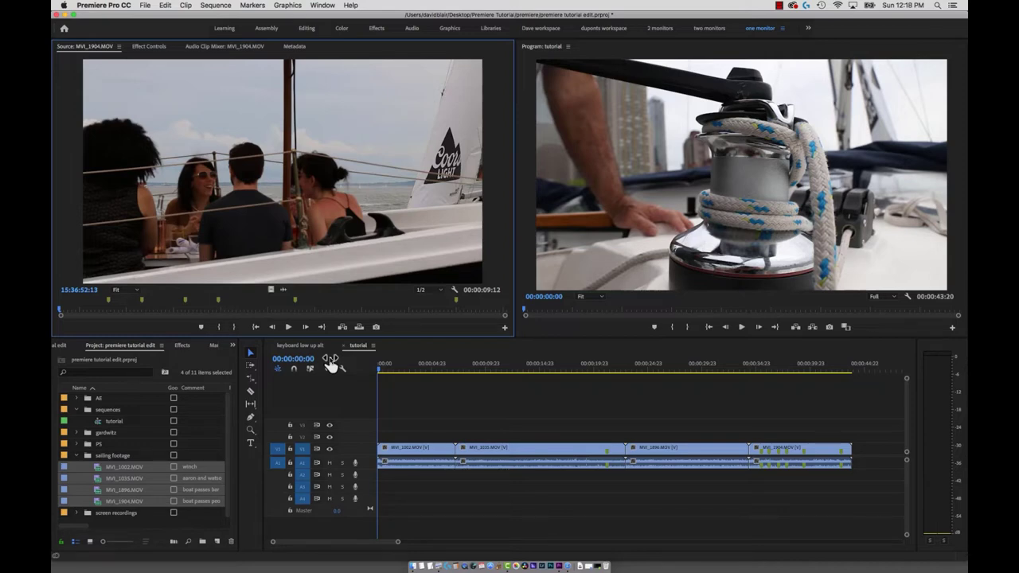
pyautogui.press('End')
pyautogui.click(409, 412)
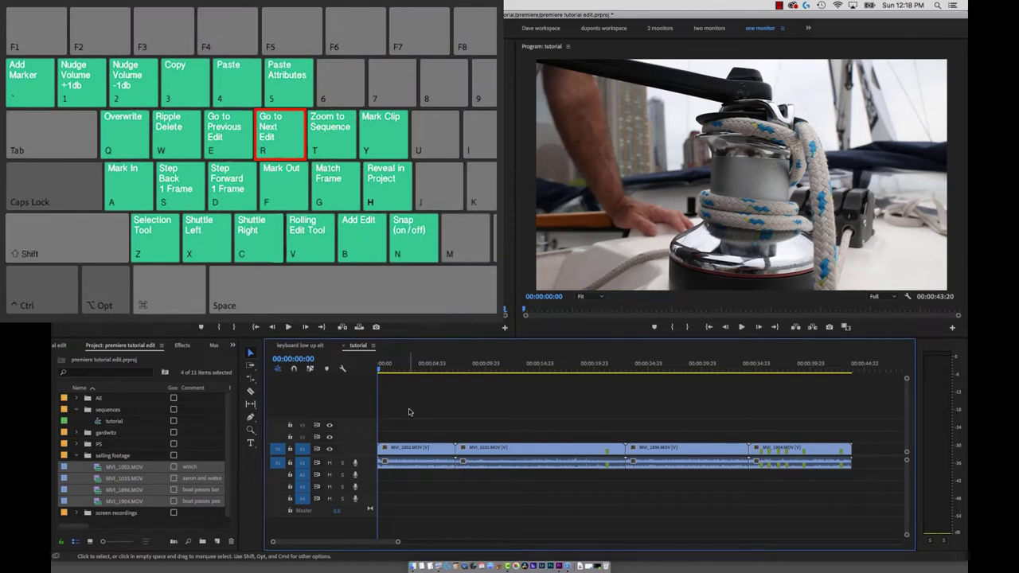
# - Jump the playhead back and forth between the tutorial sequence's edit points with R and E
pyautogui.press('r')
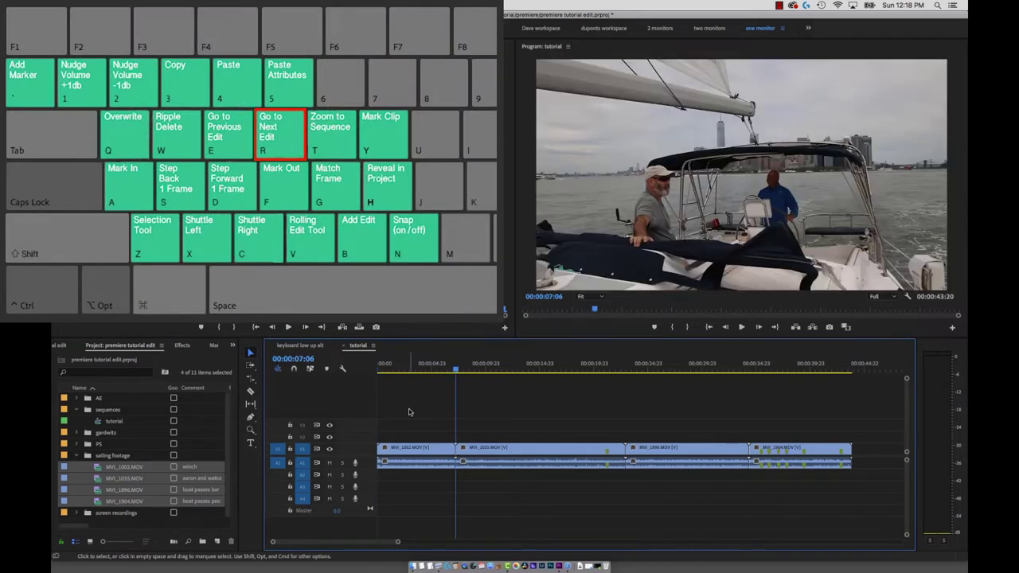
pyautogui.press('r')
pyautogui.press('r')
pyautogui.press('r')
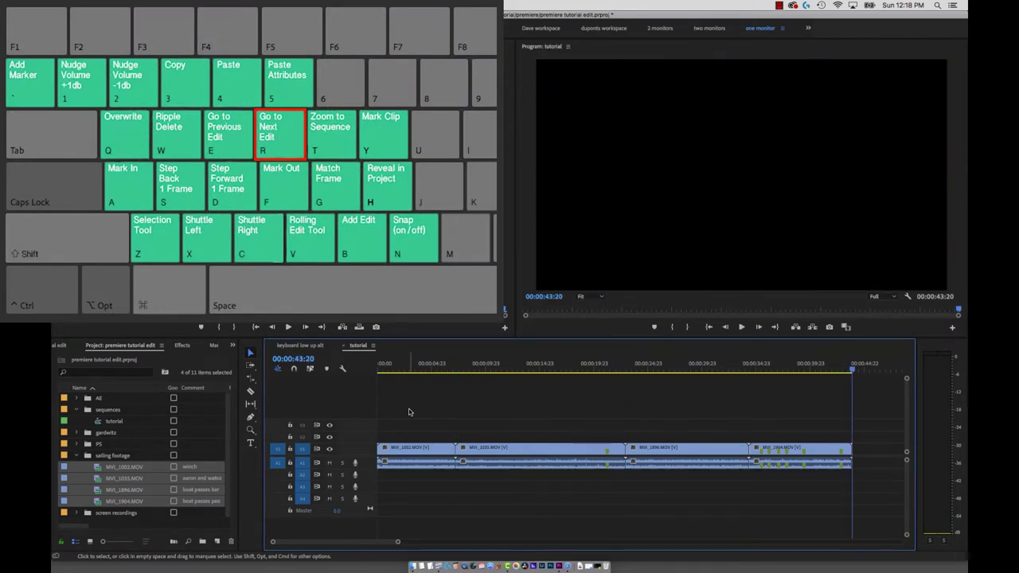
pyautogui.press('e')
pyautogui.press('e')
pyautogui.press('e')
pyautogui.press('e')
pyautogui.press('e')
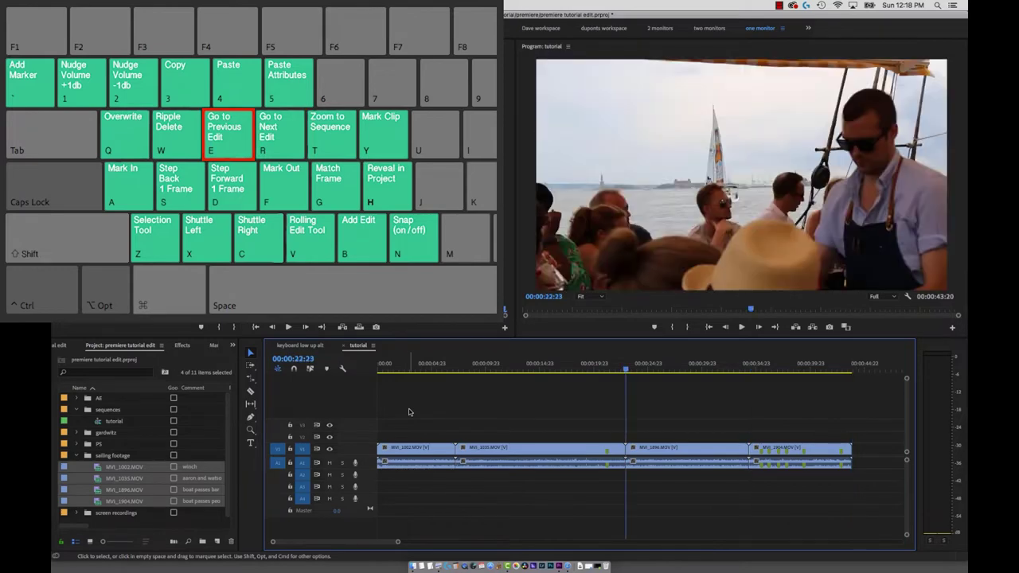
pyautogui.press('r')
pyautogui.press('r')
pyautogui.press('r')
pyautogui.press('r')
pyautogui.press('e')
pyautogui.press('e')
pyautogui.press('e')
pyautogui.press('e')
pyautogui.press('r')
pyautogui.press('r')
pyautogui.press('r')
pyautogui.press('e')
pyautogui.press('e')
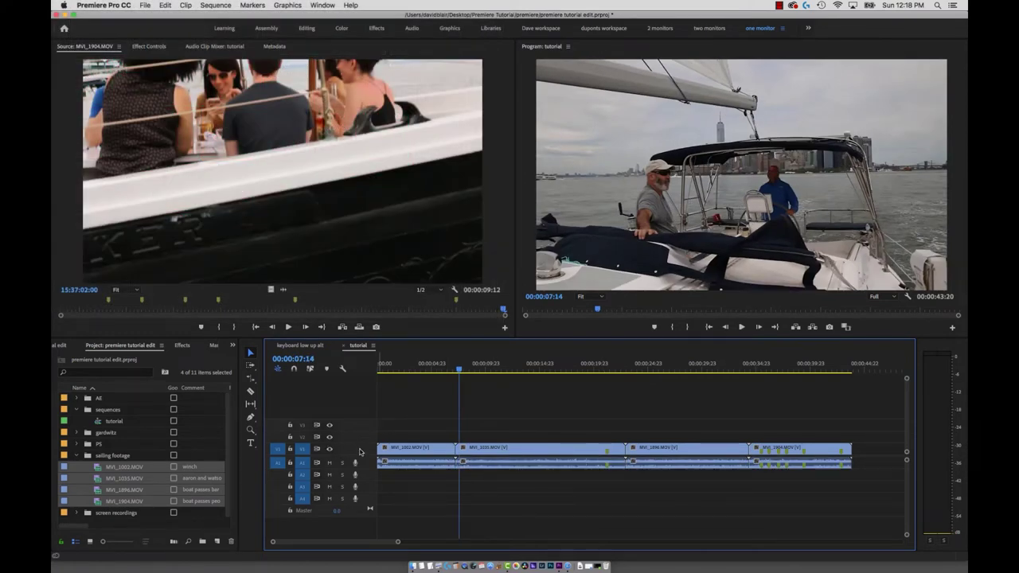
# - Expand the V1 and A1 tracks, then marquee-select all the clips on A1
pyautogui.moveTo(361, 442); pyautogui.dragTo(360, 423)
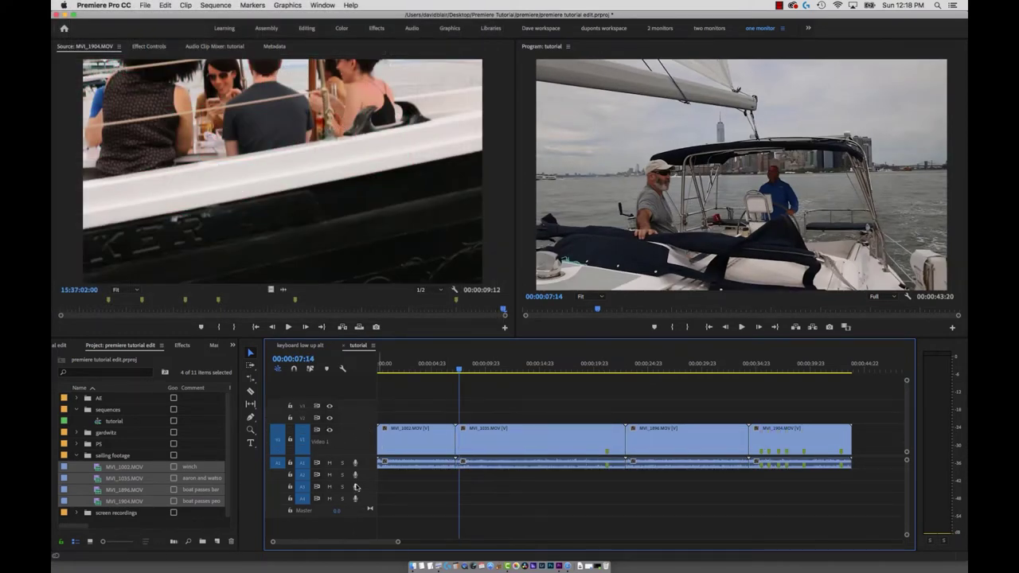
pyautogui.moveTo(360, 470); pyautogui.dragTo(354, 514)
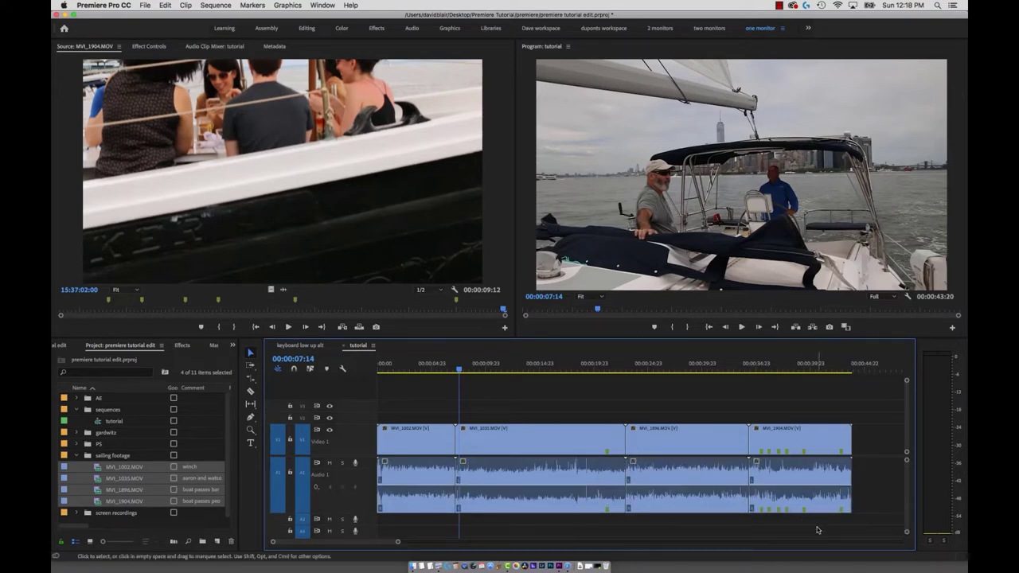
pyautogui.moveTo(818, 526); pyautogui.dragTo(256, 493)
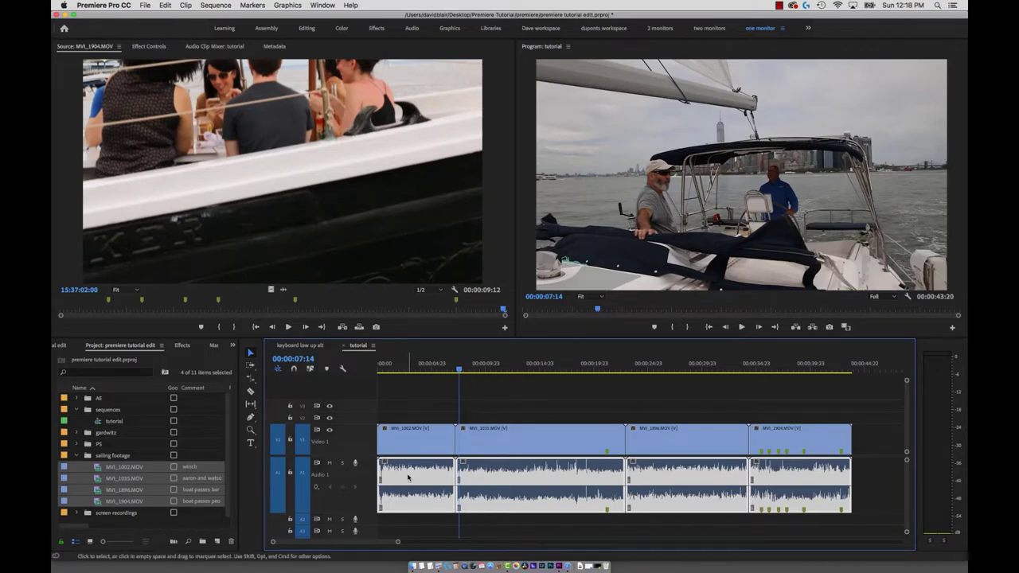
# - Nudge the A1 clips down a decibel, pull the middle clip to -1.81 dB, and nudge again
pyautogui.press('2')
pyautogui.press('2')
pyautogui.press('2')
pyautogui.press('2')
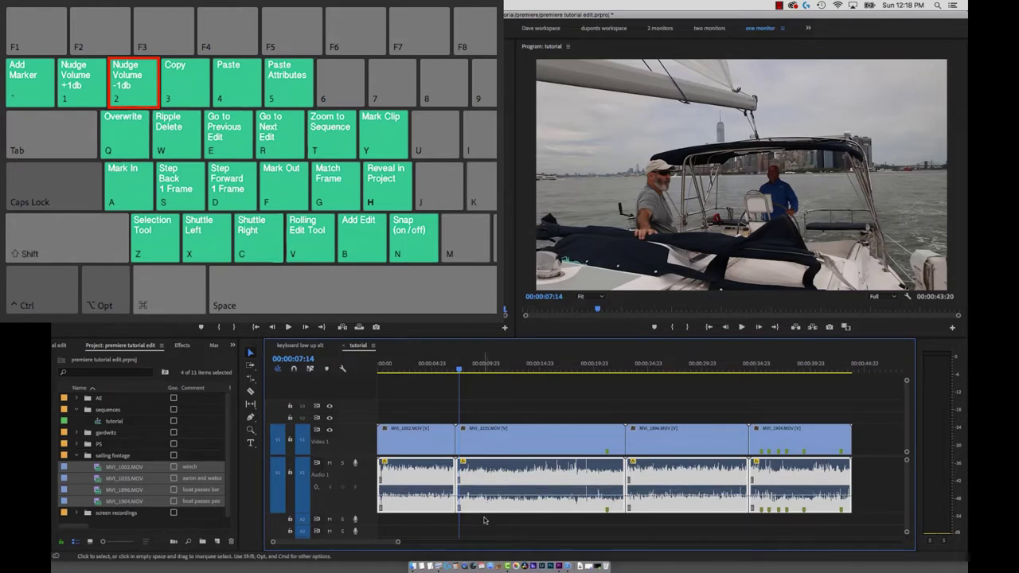
pyautogui.moveTo(495, 495)
pyautogui.mouseDown()
pyautogui.moveTo(495, 506)
pyautogui.moveTo(499, 485)
pyautogui.mouseUp()
pyautogui.press('shift')
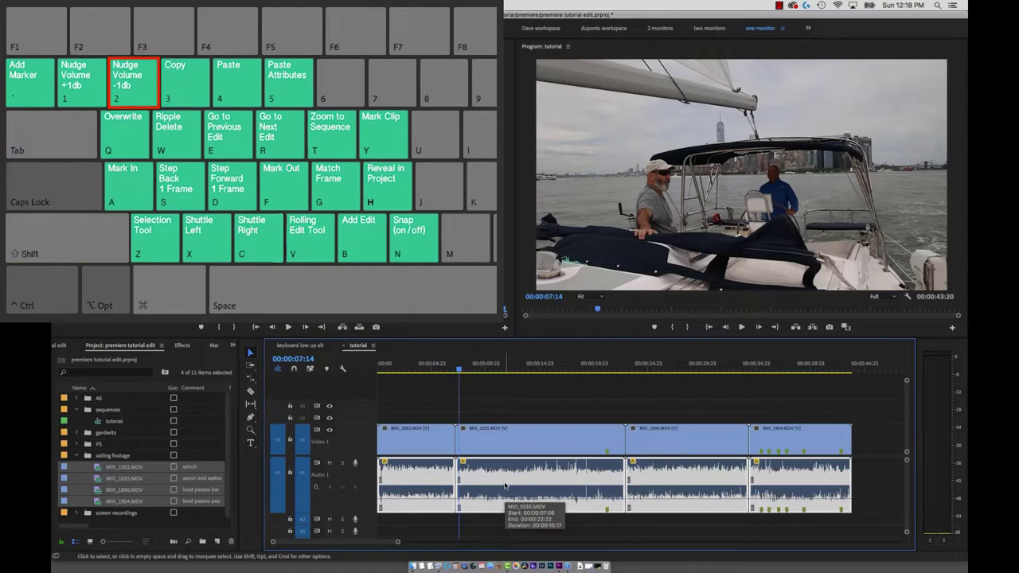
pyautogui.press('2')
pyautogui.press('2')
pyautogui.press('2')
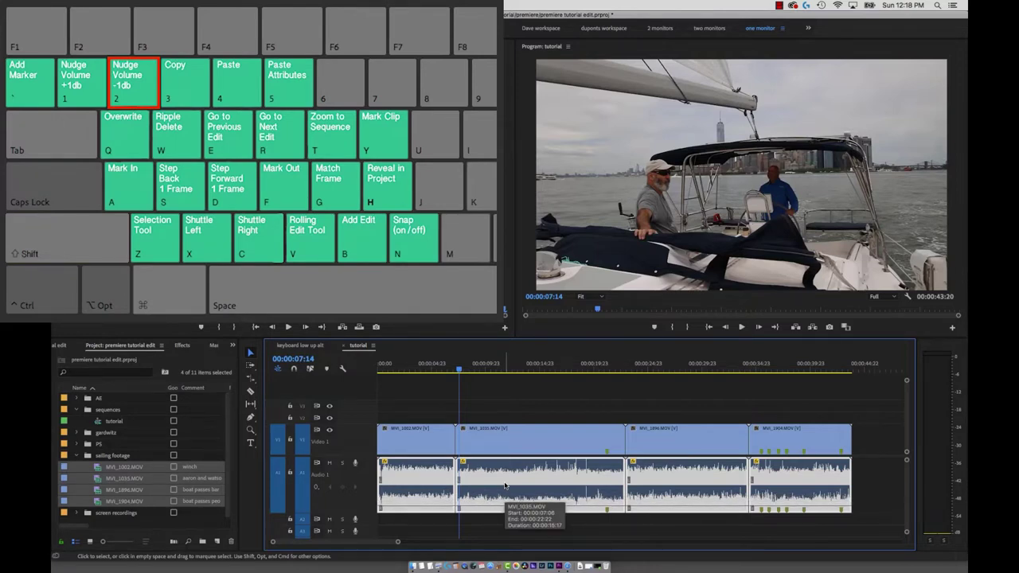
# - Deselect the audio, jump to the 00:00:07:06 cut, and shuttle playback forward and back
pyautogui.click(483, 400)
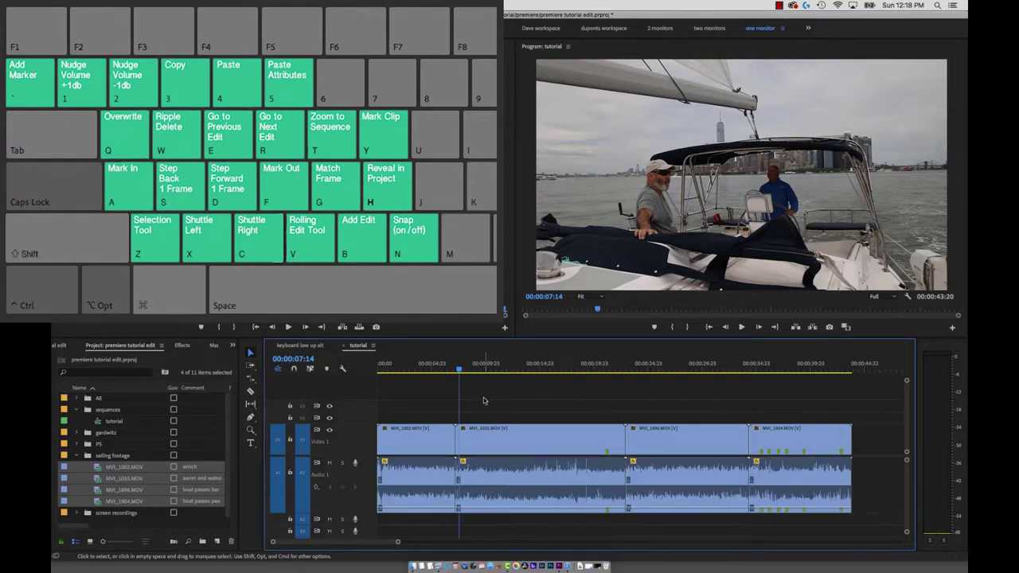
pyautogui.press('r')
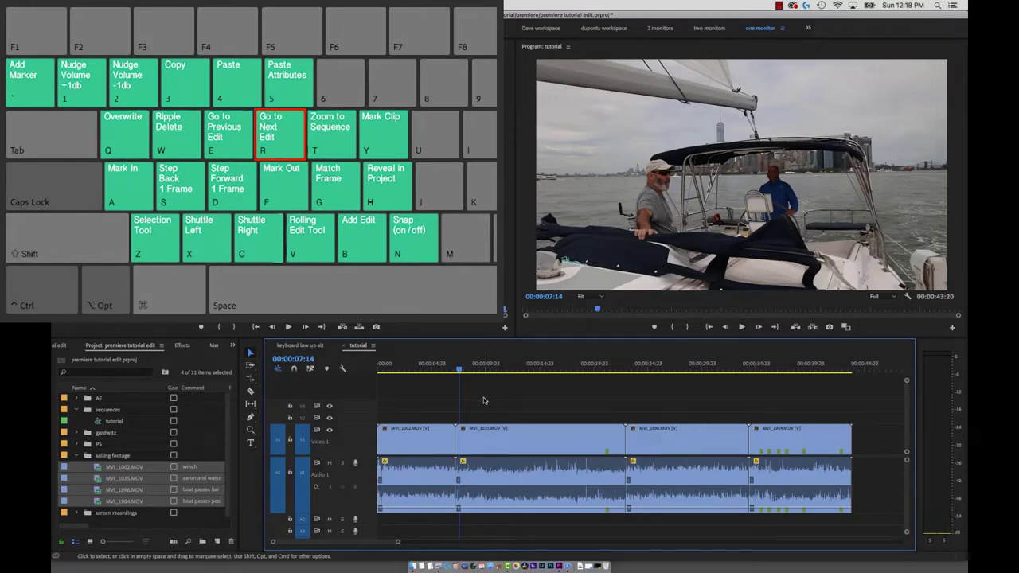
pyautogui.press('e')
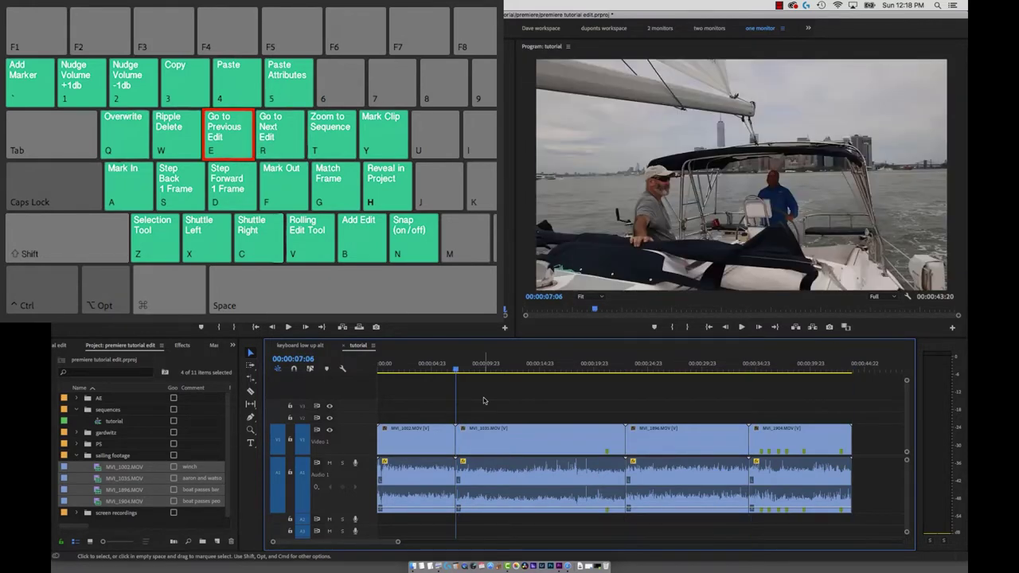
pyautogui.press('c')
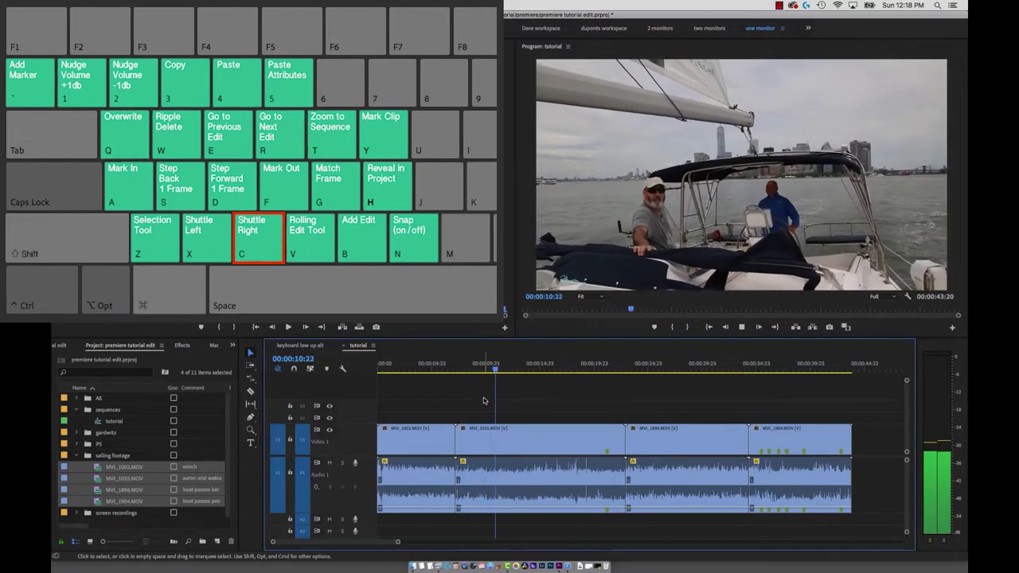
pyautogui.press('c')
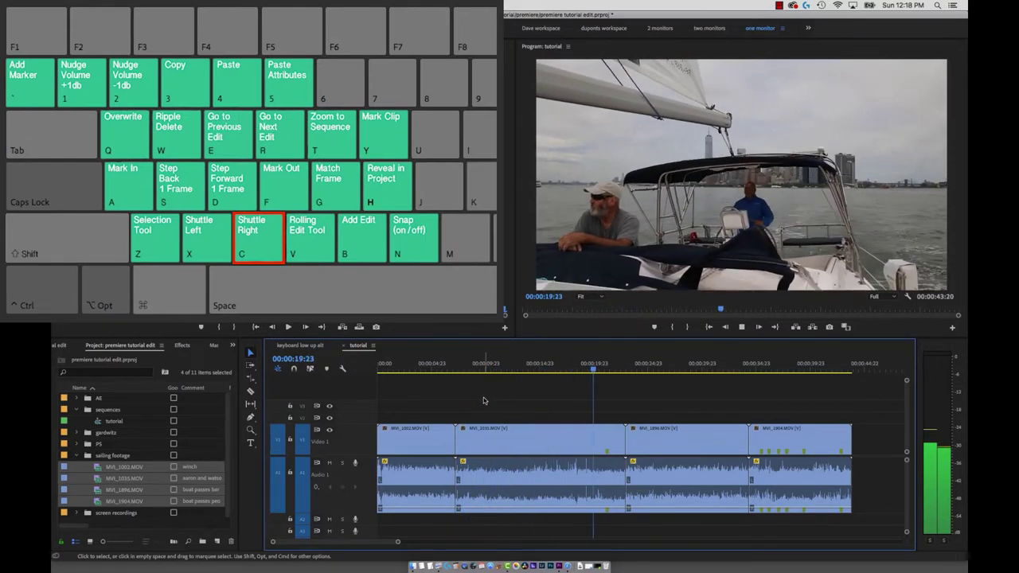
pyautogui.press('x')
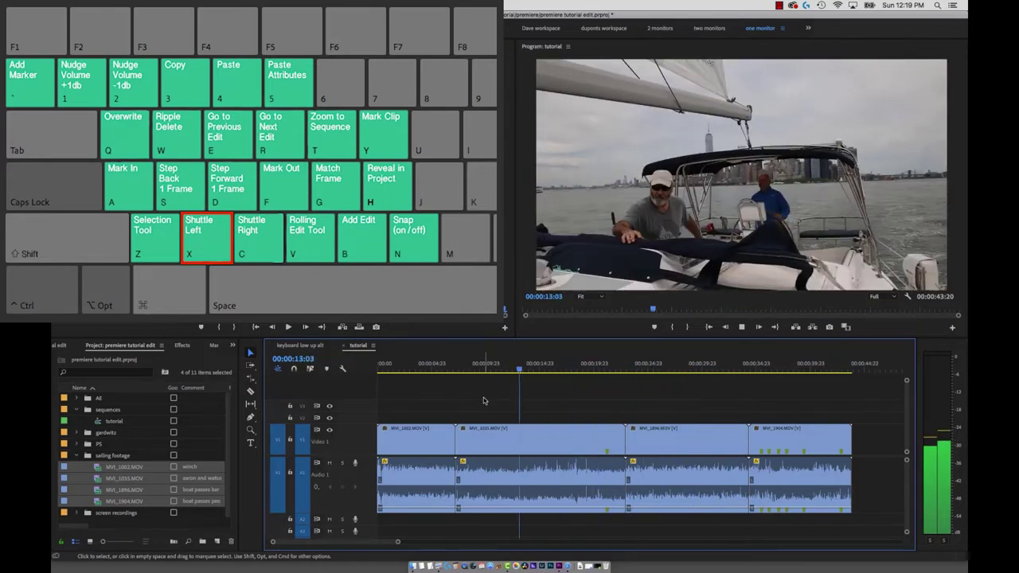
# - Play and stop the sequence, then step the playhead forward and back frame by frame
pyautogui.press('l')
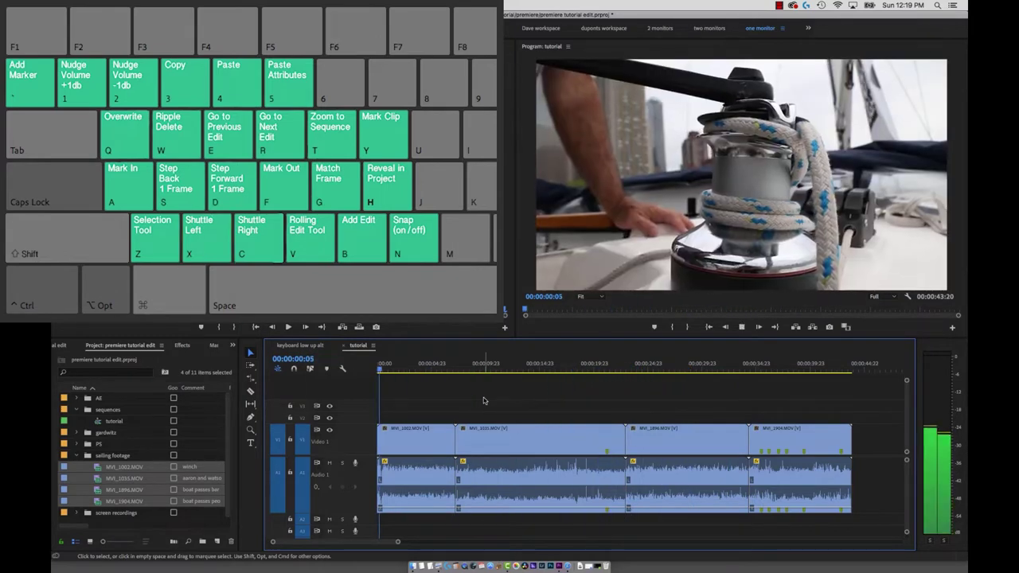
pyautogui.press('k')
pyautogui.press('d')
pyautogui.press('d')
pyautogui.press('d')
pyautogui.press('d')
pyautogui.press('d')
pyautogui.press('d')
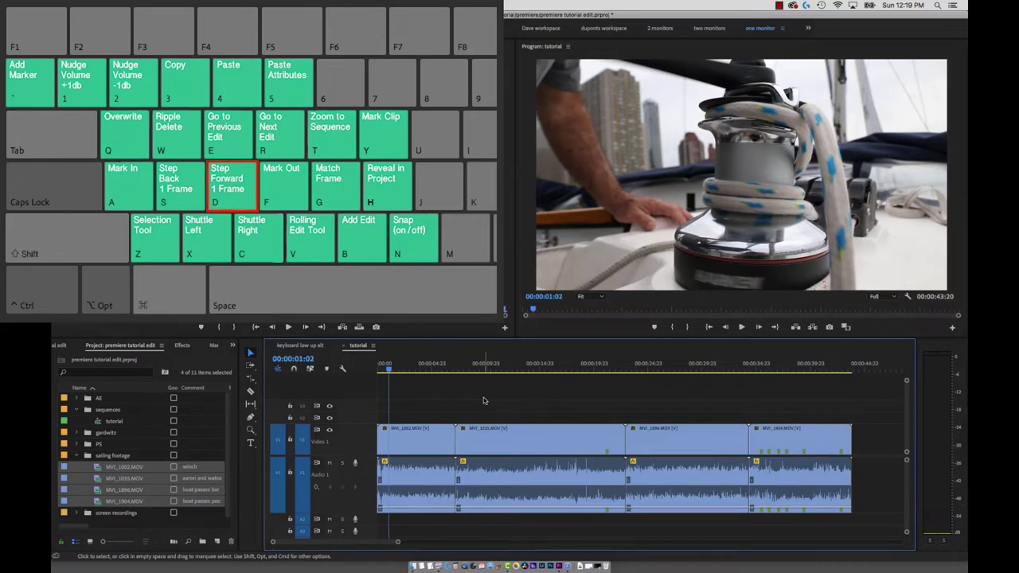
pyautogui.press('d')
pyautogui.press('d')
pyautogui.press('d')
pyautogui.press('d')
pyautogui.press('d')
pyautogui.press('d')
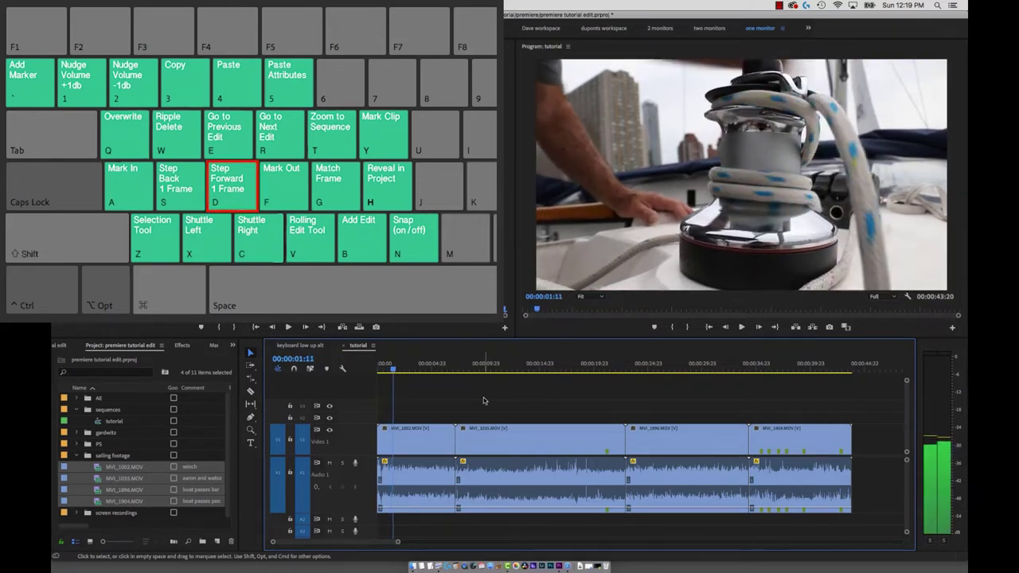
pyautogui.press('s')
pyautogui.press('s')
pyautogui.press('s')
pyautogui.press('s')
pyautogui.press('s')
pyautogui.press('s')
pyautogui.press('s')
pyautogui.press('s')
pyautogui.press('s')
pyautogui.press('s')
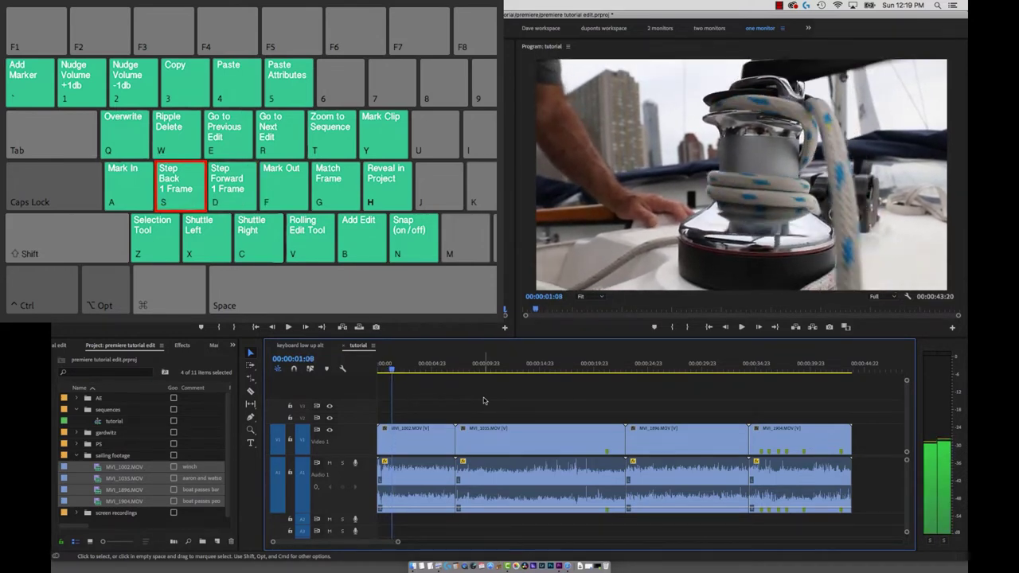
pyautogui.press('shift')
# - Zoom the timeline in and out, then fit the whole tutorial sequence with the playhead at the 00:00:07:06 cut
pyautogui.hotkey('shift', 'e')
pyautogui.hotkey('shift', 'e')
pyautogui.hotkey('shift', 'e')
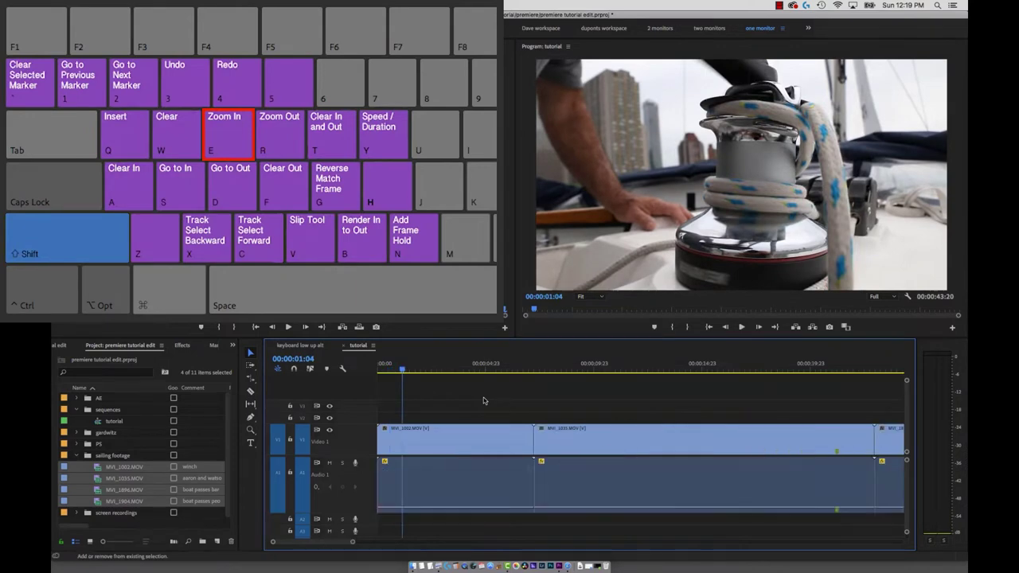
pyautogui.hotkey('shift', 'r')
pyautogui.hotkey('shift', 'r')
pyautogui.hotkey('shift', 'r')
pyautogui.hotkey('shift', 'r')
pyautogui.hotkey('shift', 'r')
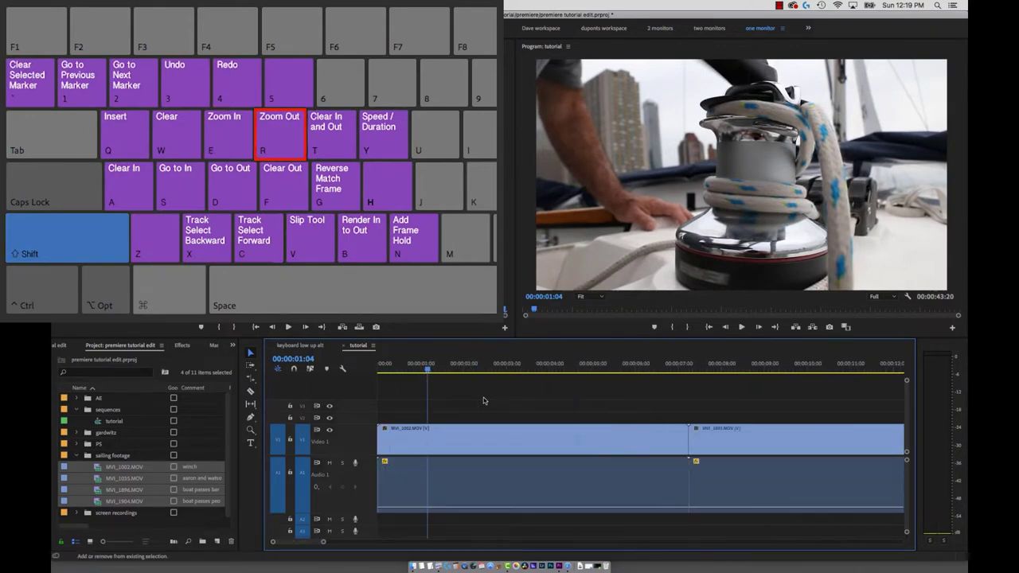
pyautogui.press('t')
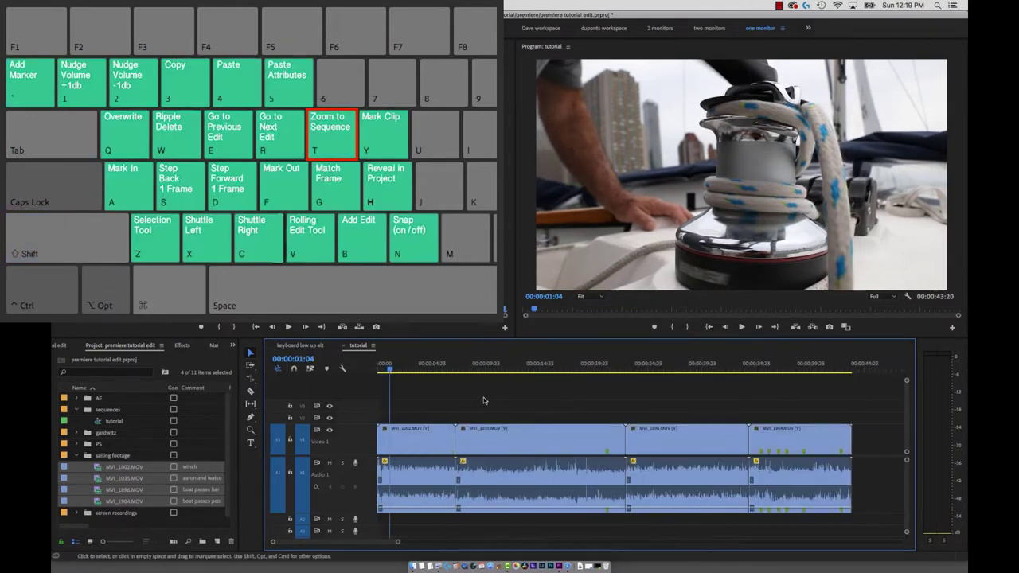
pyautogui.press('r')
pyautogui.press('r')
pyautogui.press('r')
pyautogui.press('r')
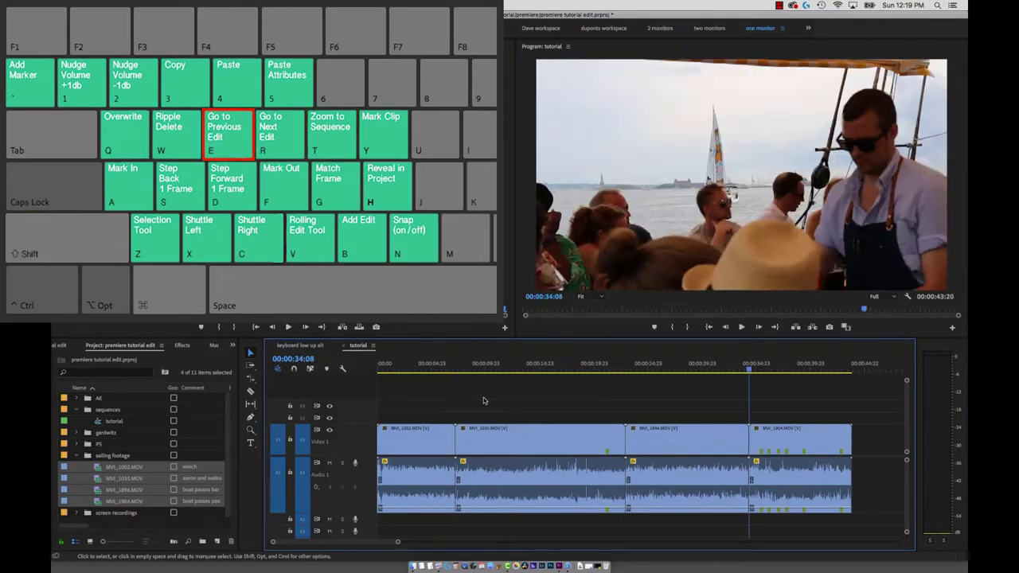
pyautogui.press('e')
pyautogui.press('e')
pyautogui.press('e')
pyautogui.hotkey('shift', 'r')
pyautogui.hotkey('shift', 'r')
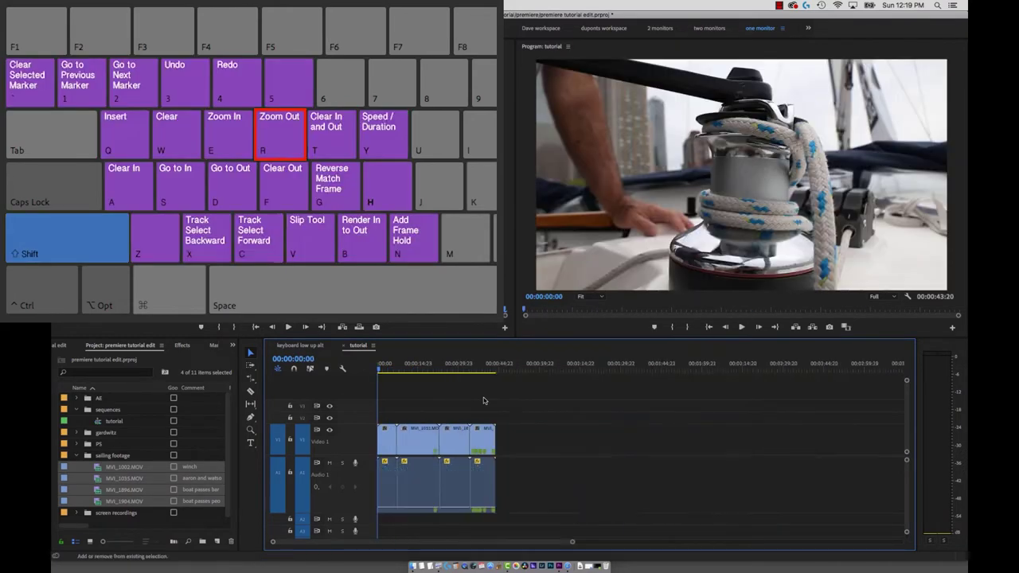
pyautogui.hotkey('shift', 'r')
pyautogui.hotkey('shift', 'e')
pyautogui.hotkey('shift', 'e')
pyautogui.hotkey('shift', 'e')
pyautogui.press('t')
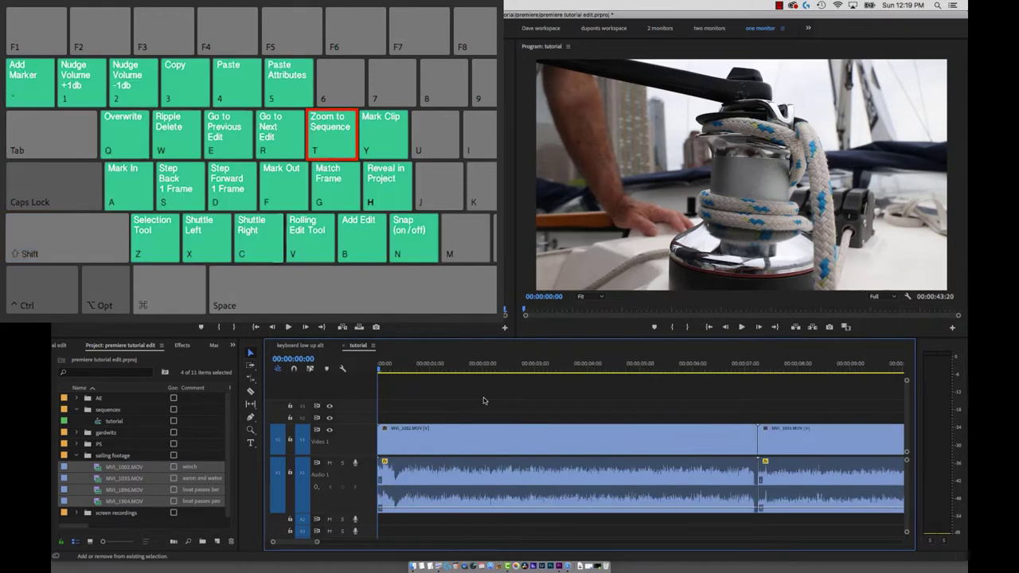
pyautogui.press('r')
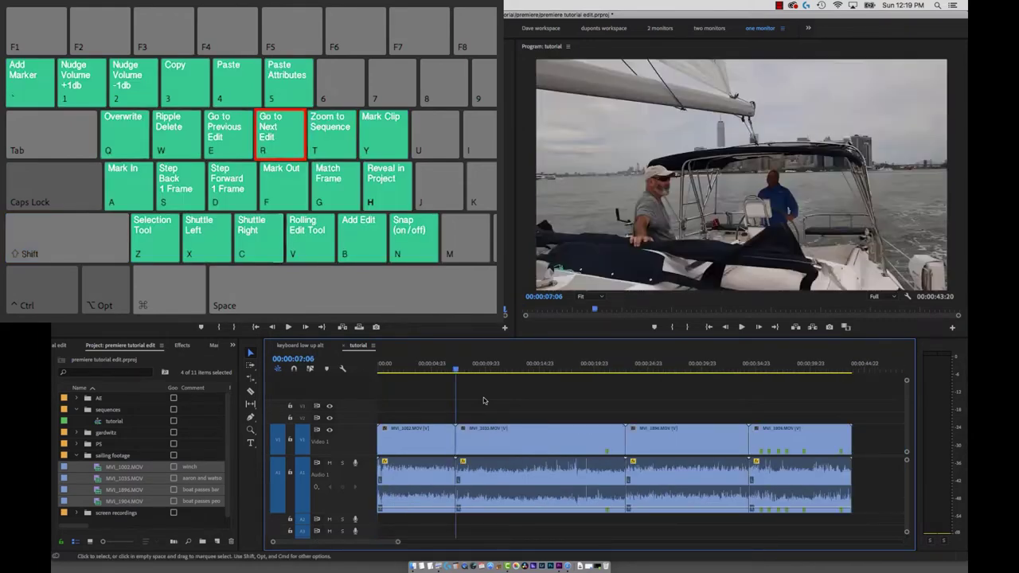
pyautogui.press('r')
pyautogui.press('d')
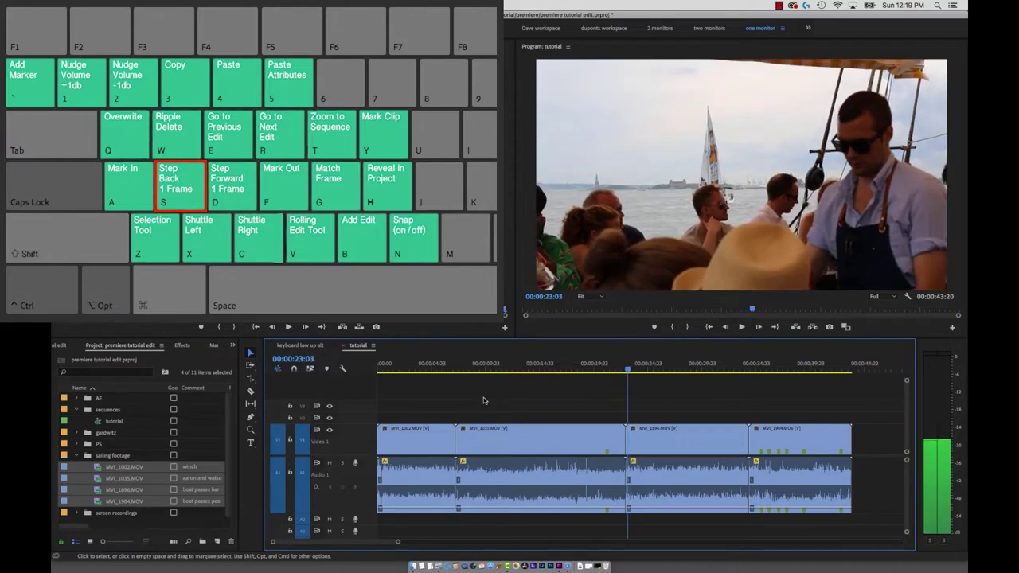
pyautogui.press('s')
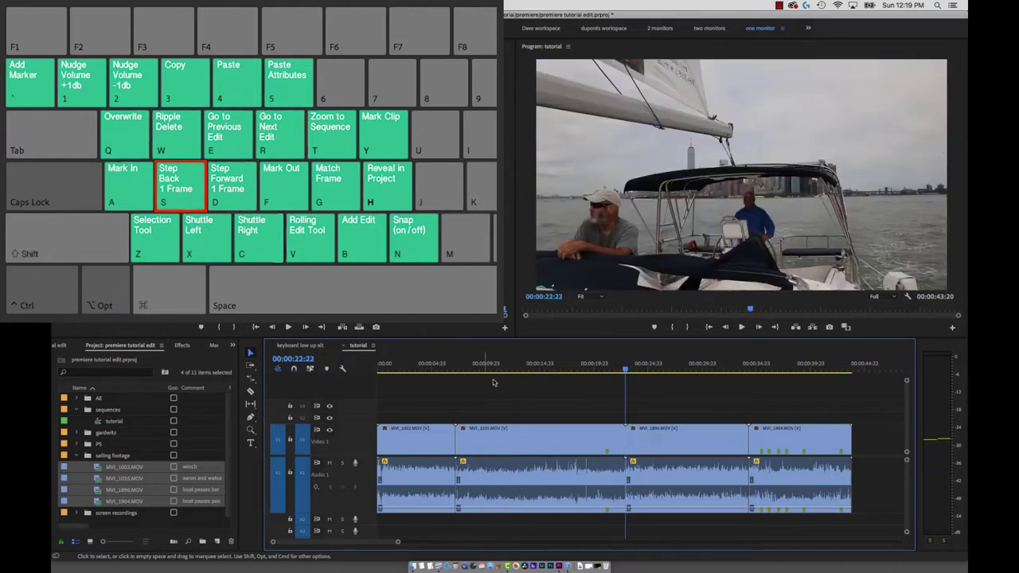
pyautogui.press('a')
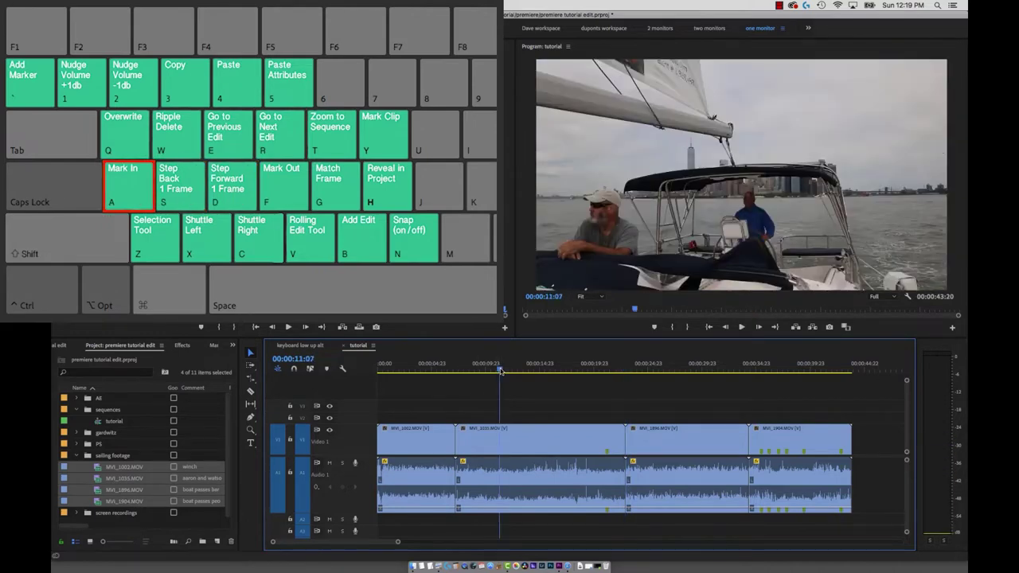
pyautogui.press('f')
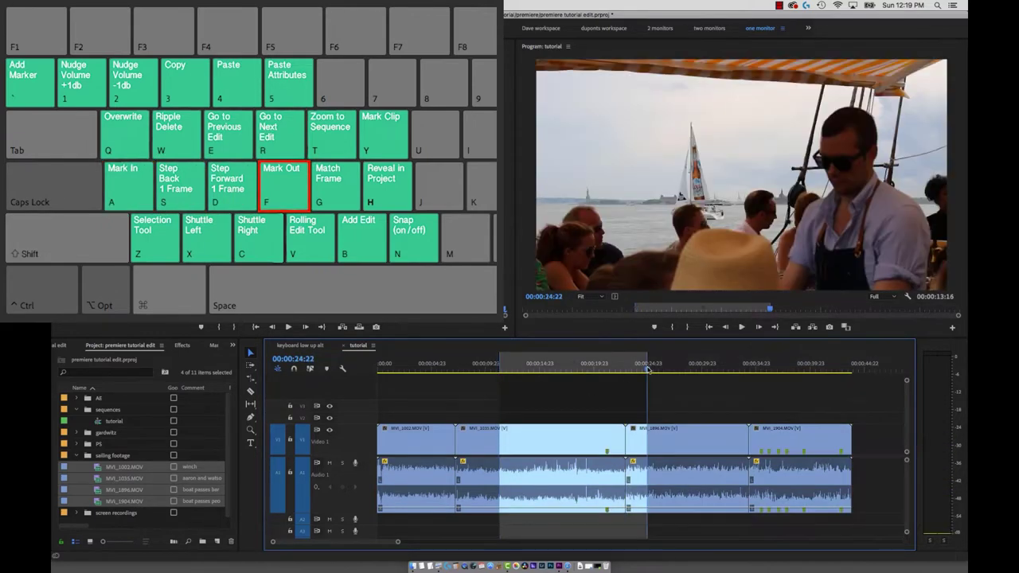
pyautogui.hotkey('shift', 's')
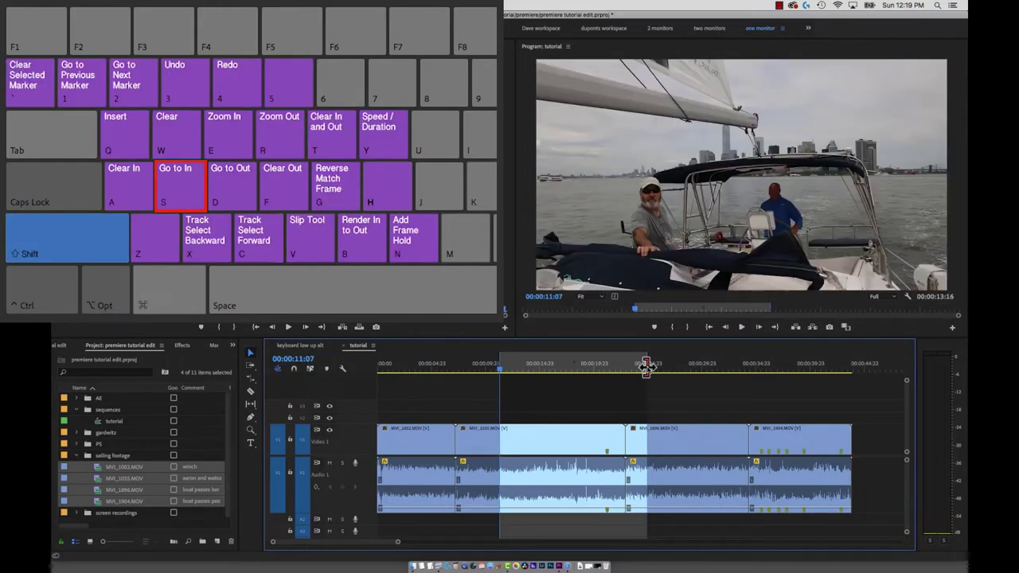
pyautogui.hotkey('shift', 'd')
pyautogui.hotkey('shift', 'a')
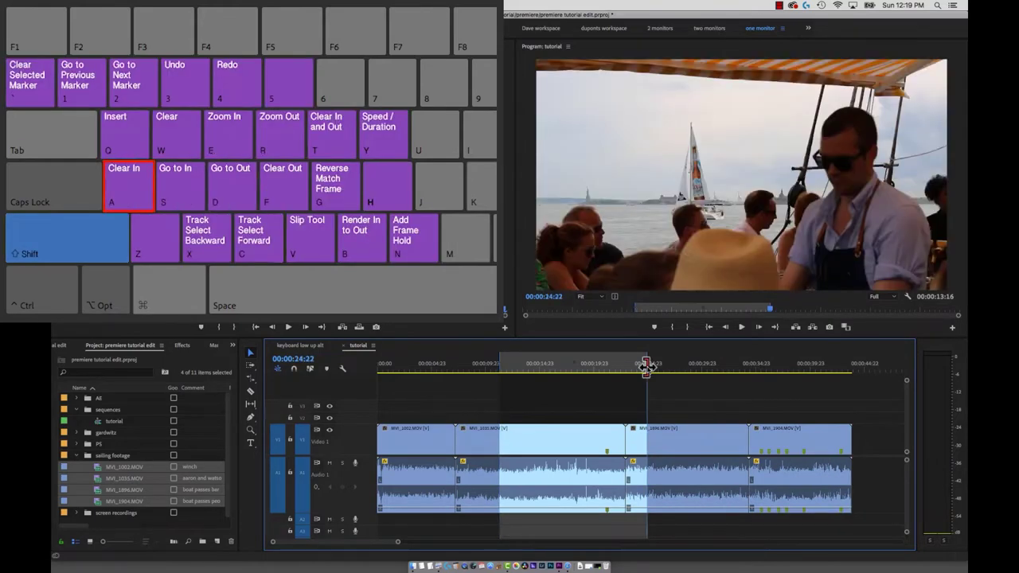
pyautogui.hotkey('shift', 'f')
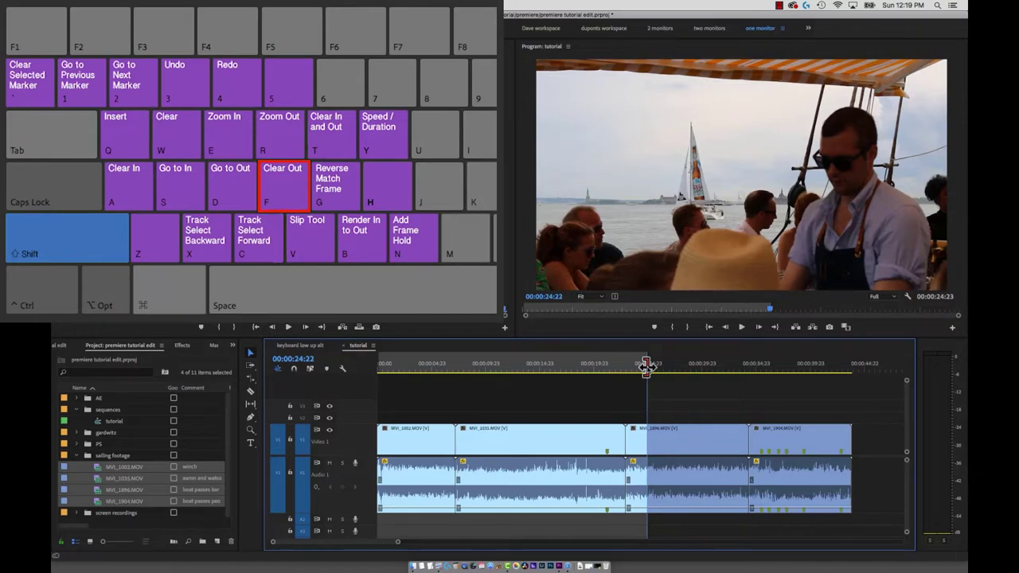
pyautogui.click(515, 364)
pyautogui.press('a')
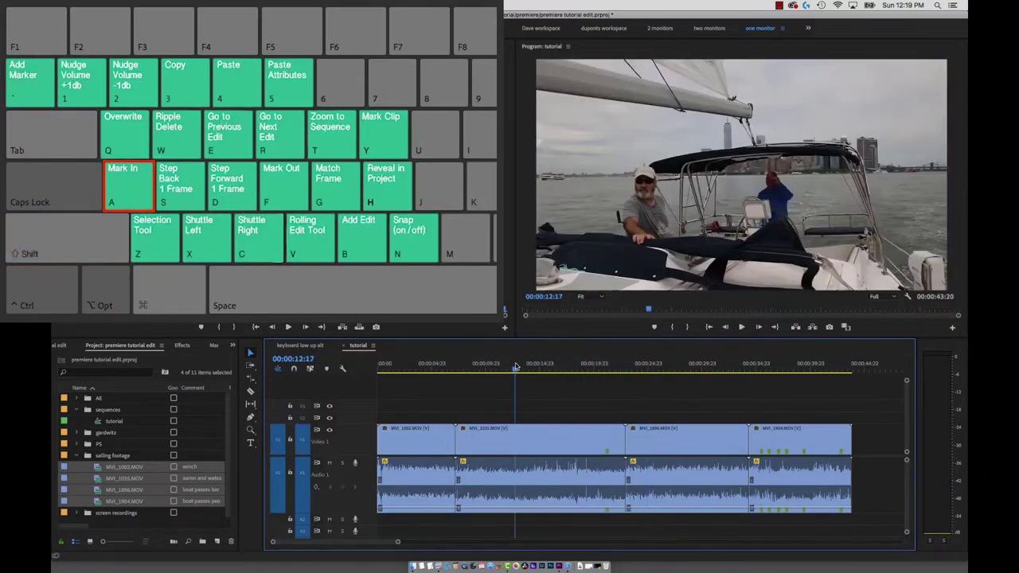
pyautogui.click(642, 369)
pyautogui.press('f')
pyautogui.hotkey('shift', 's')
pyautogui.hotkey('shift', 'd')
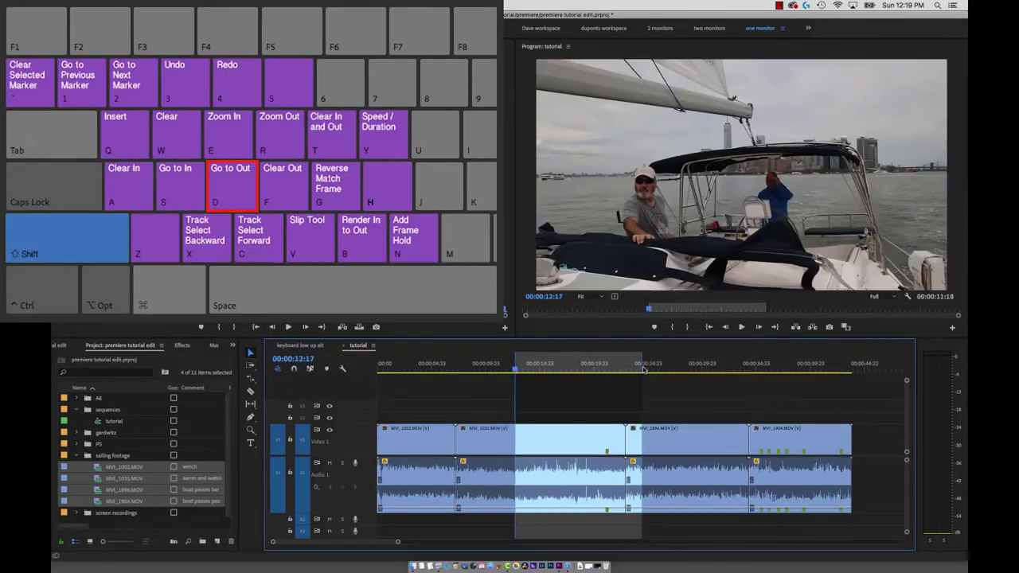
pyautogui.hotkey('shift', 'a')
pyautogui.hotkey('shift', 'f')
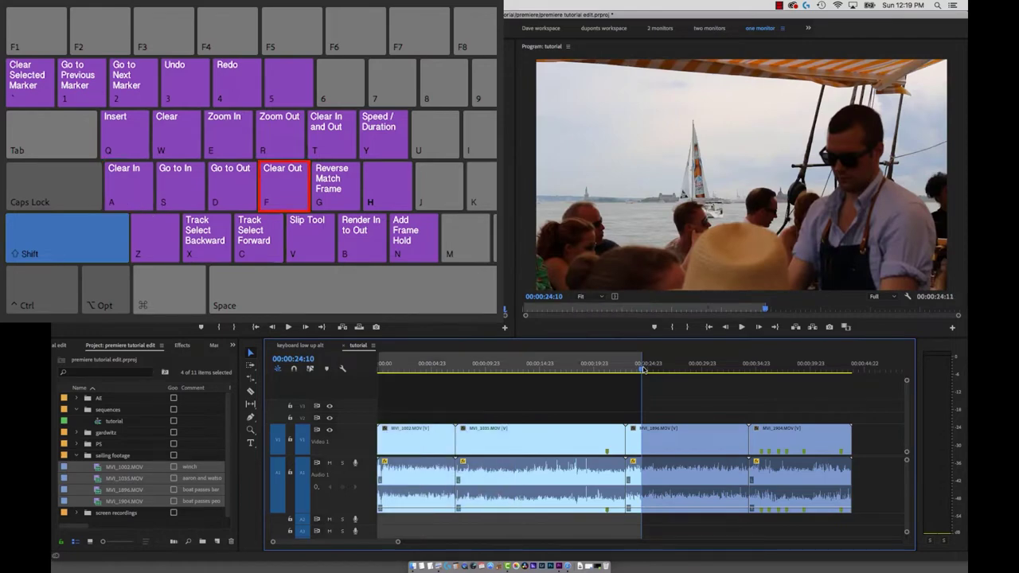
pyautogui.press('e')
pyautogui.press('e')
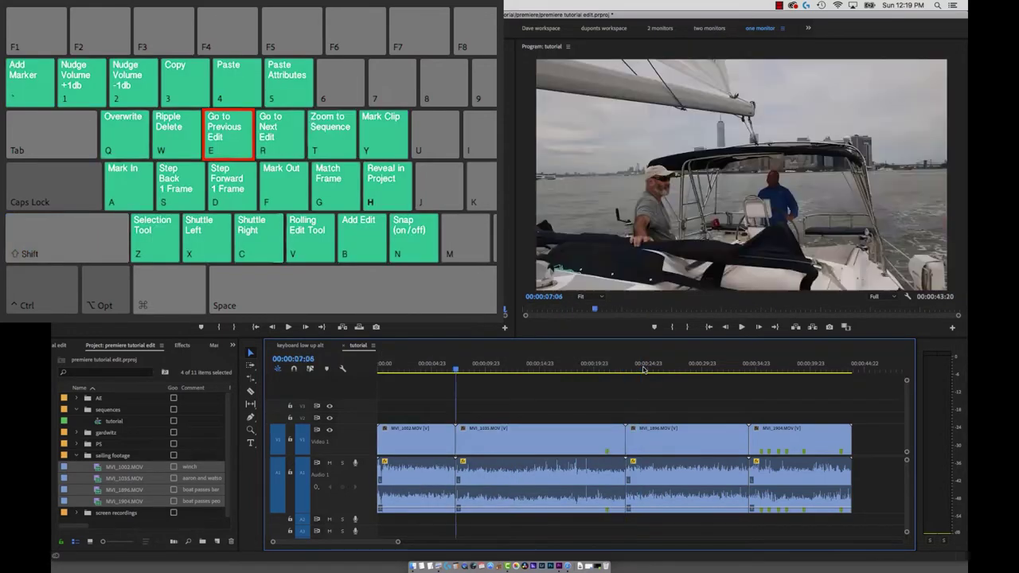
# - Mark the MVI_1031 clip as the In/Out range, then clear it
pyautogui.press('r')
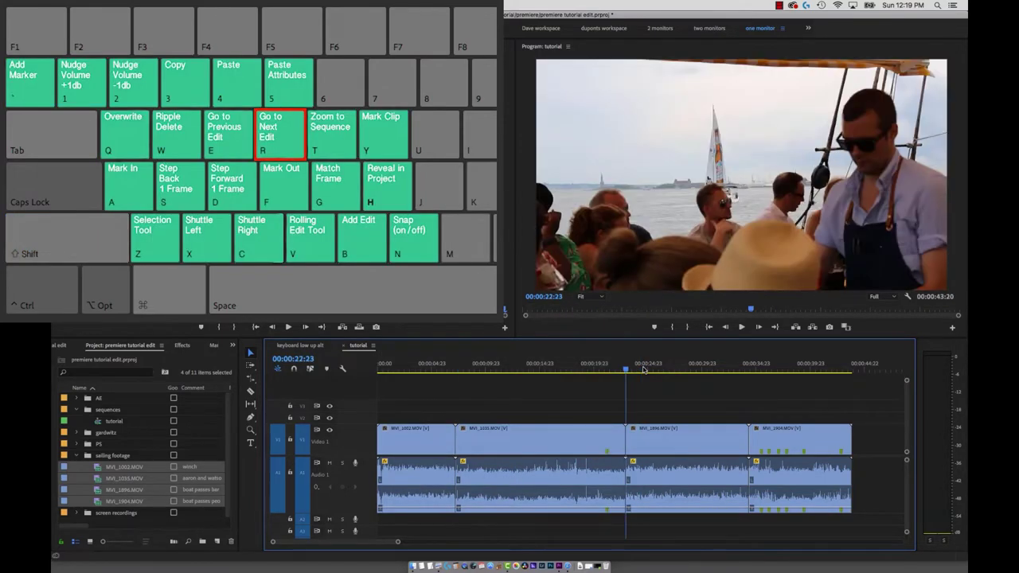
pyautogui.press('y')
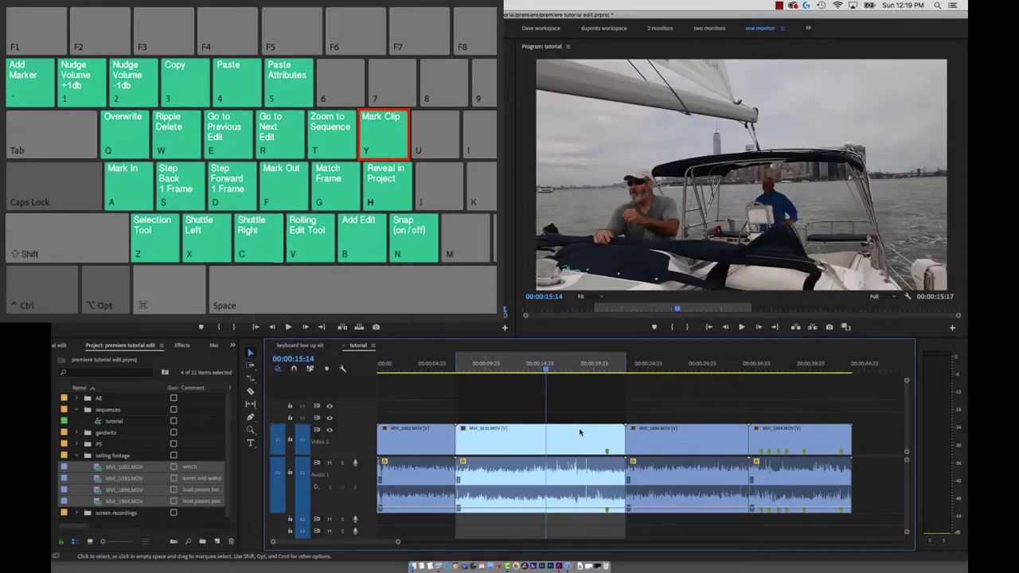
pyautogui.hotkey('shift', 'f')
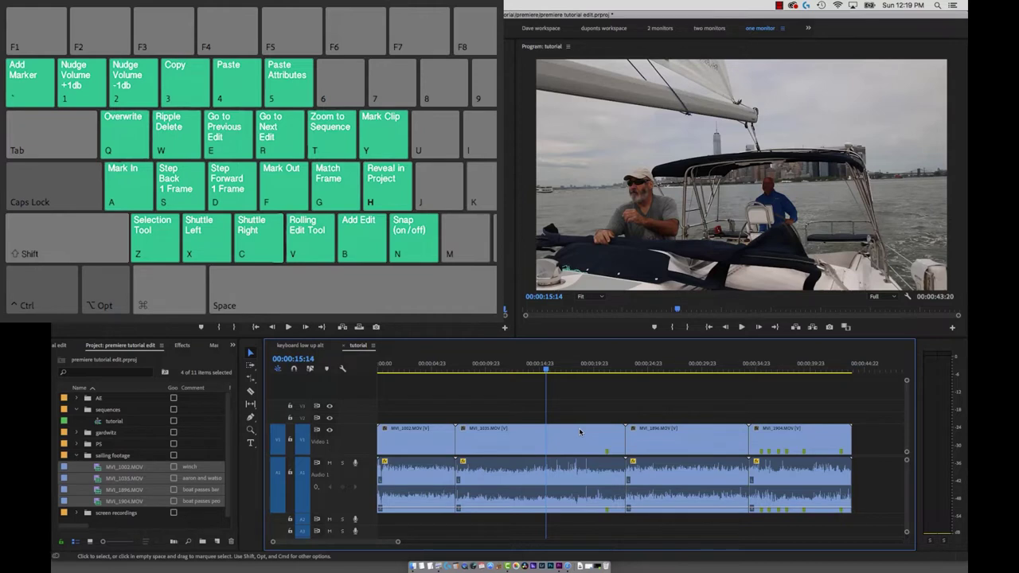
# - Set an In point at 00:00:07:06 and an Out point at 00:00:22:22
pyautogui.press('e')
pyautogui.press('a')
pyautogui.press('r')
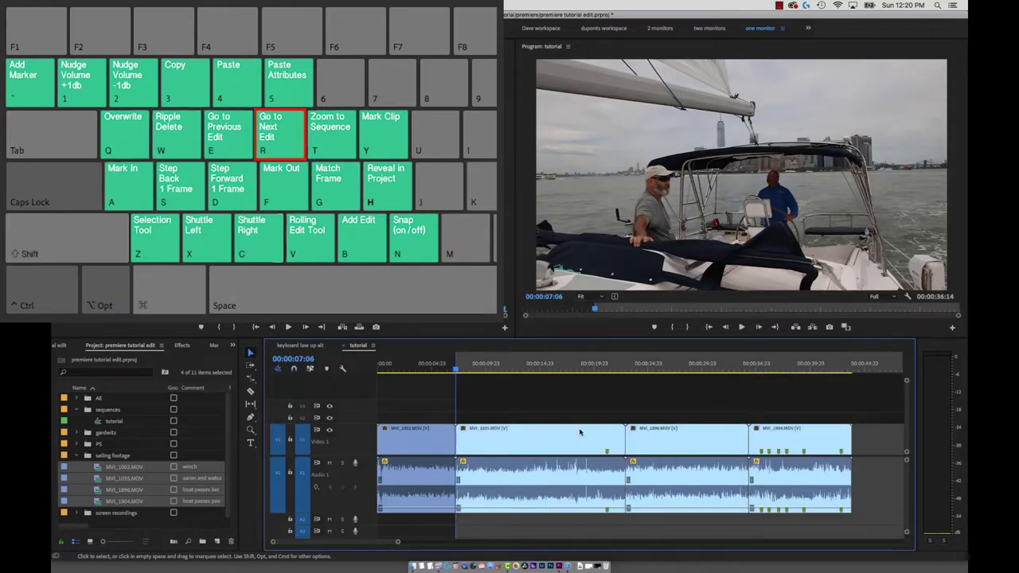
pyautogui.press('s')
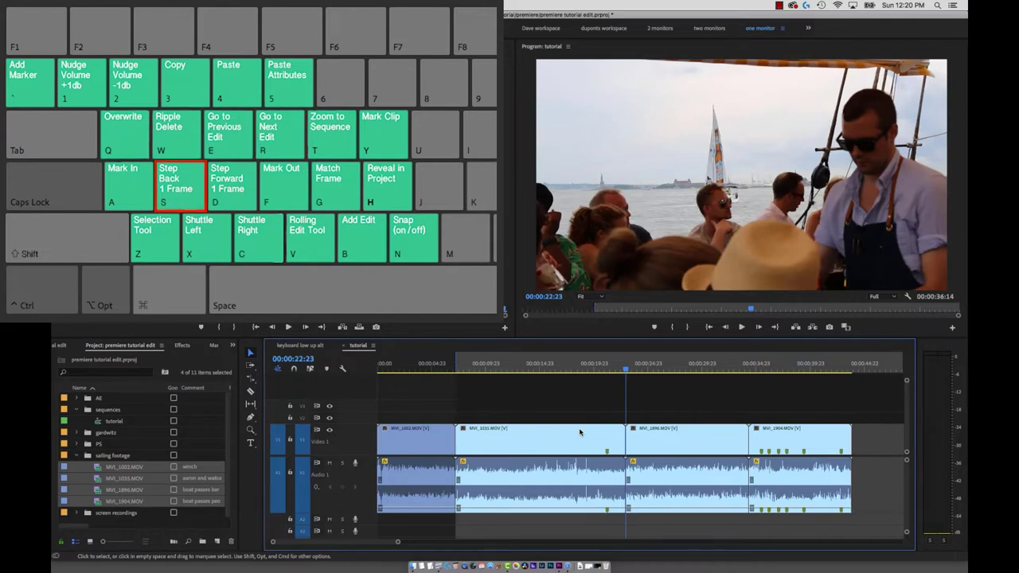
pyautogui.press('=')
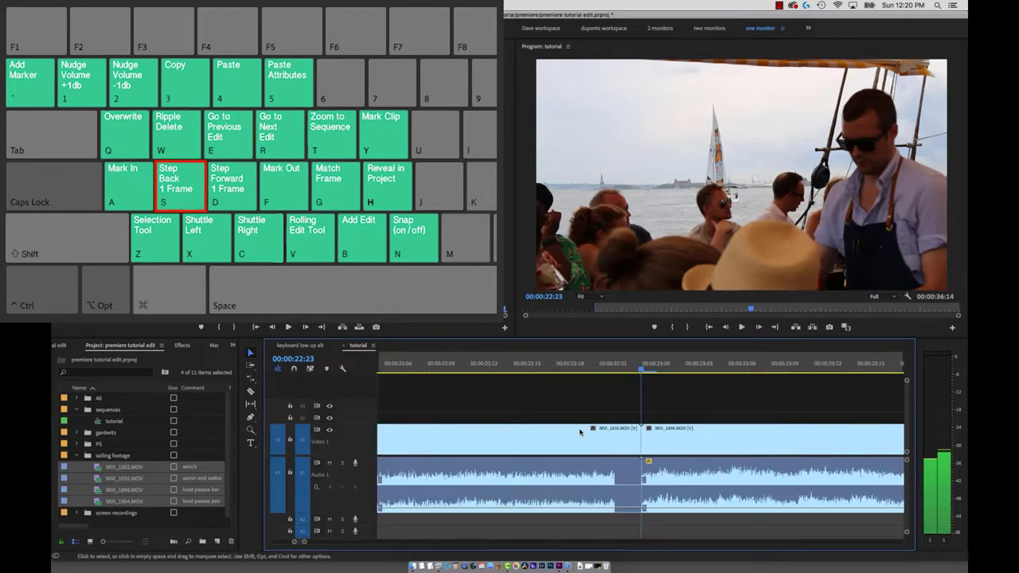
pyautogui.press('f')
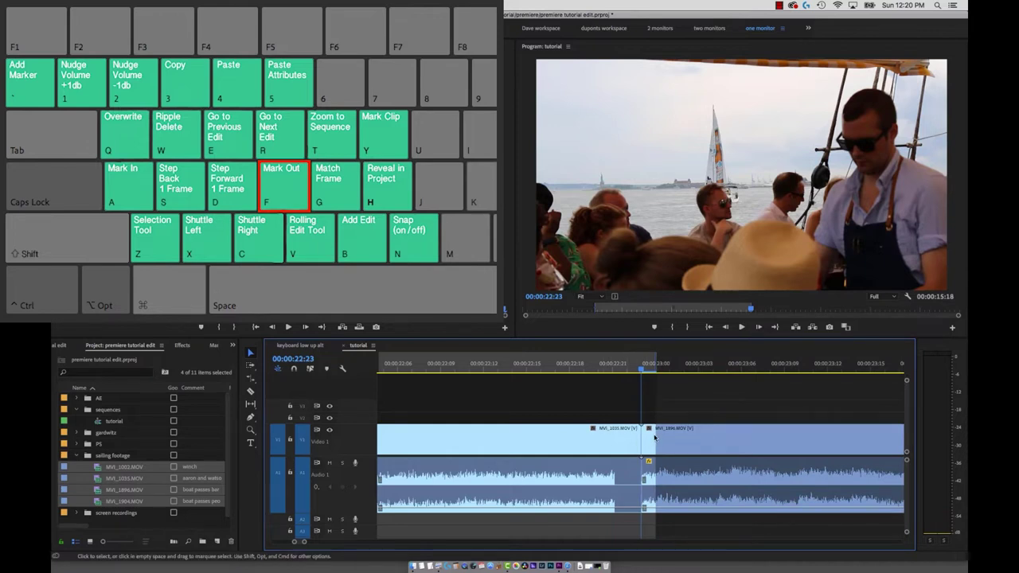
pyautogui.press('s')
pyautogui.press('f')
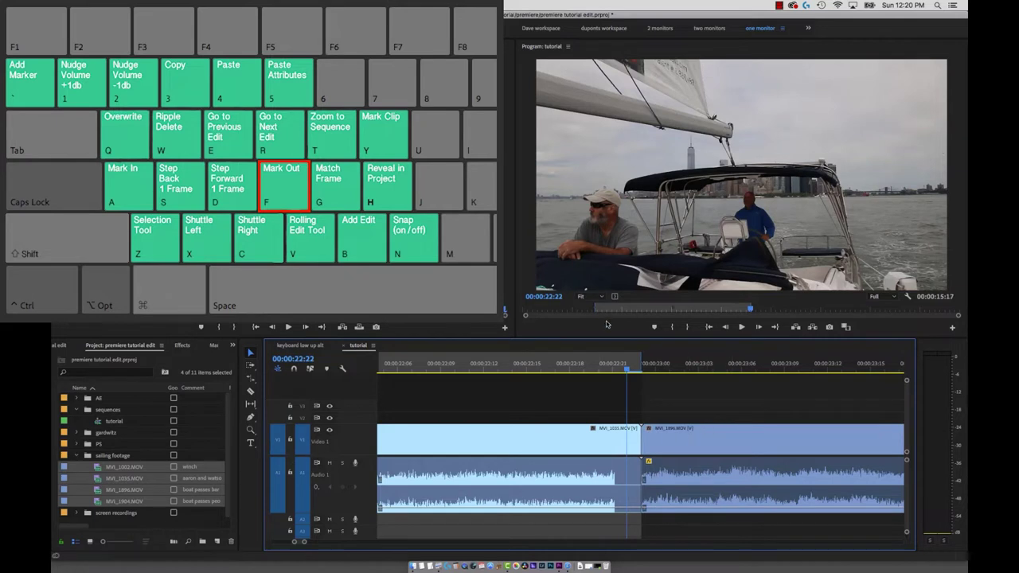
# - Fit the sequence, clear both In and Out points, and step to 00:00:22:23
pyautogui.press('t')
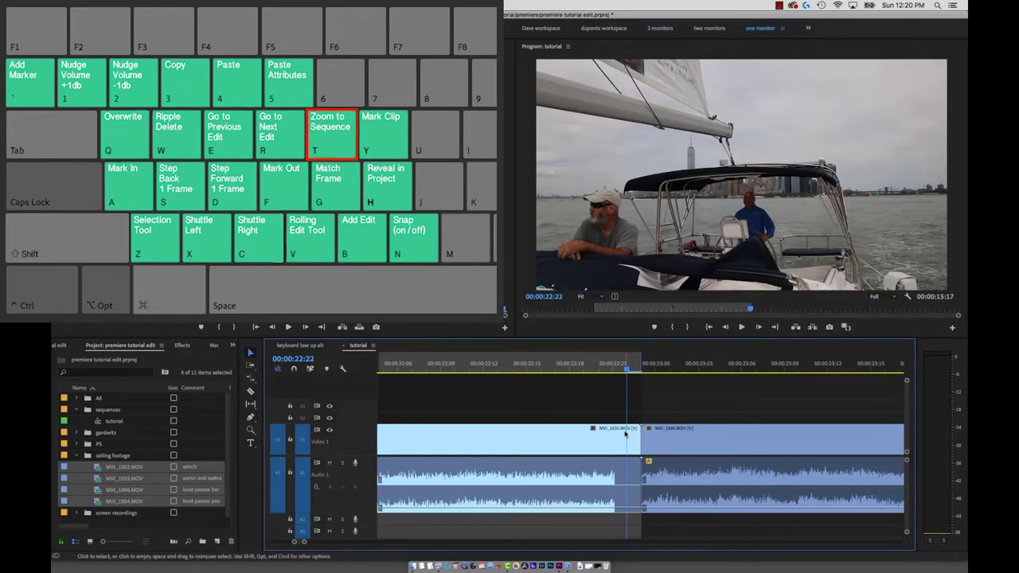
pyautogui.hotkey('shift', 't')
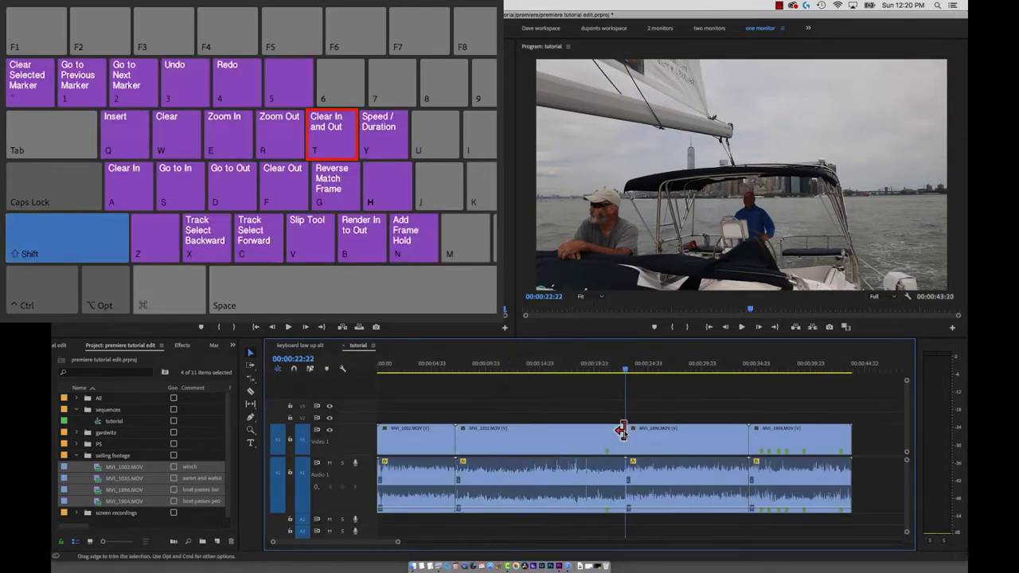
pyautogui.press('Right')
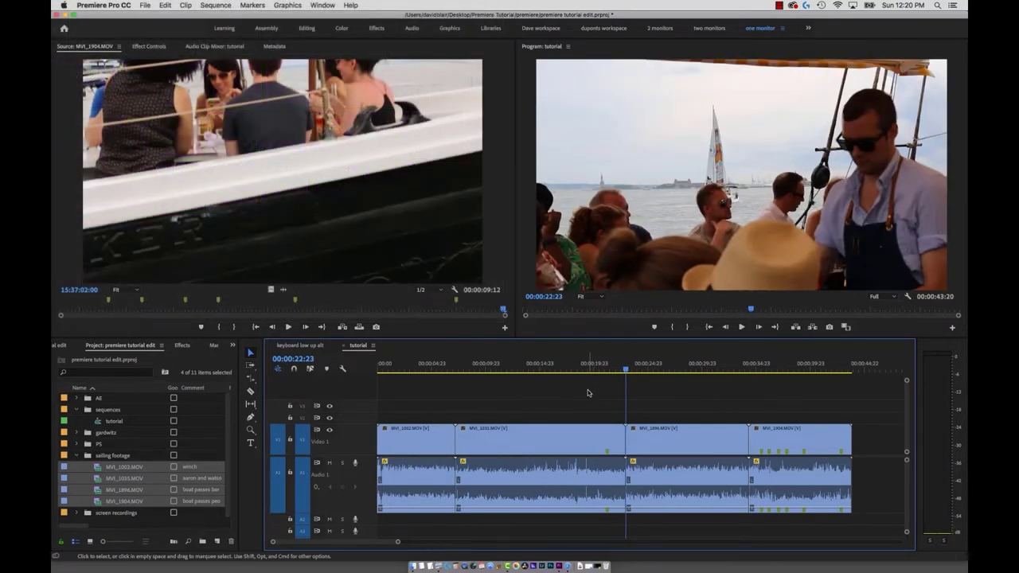
# - Mark the MVI_1031 clip's span as In/Out, jump to its In and Out points, then clear the range
pyautogui.press('Up')
pyautogui.click(577, 389)
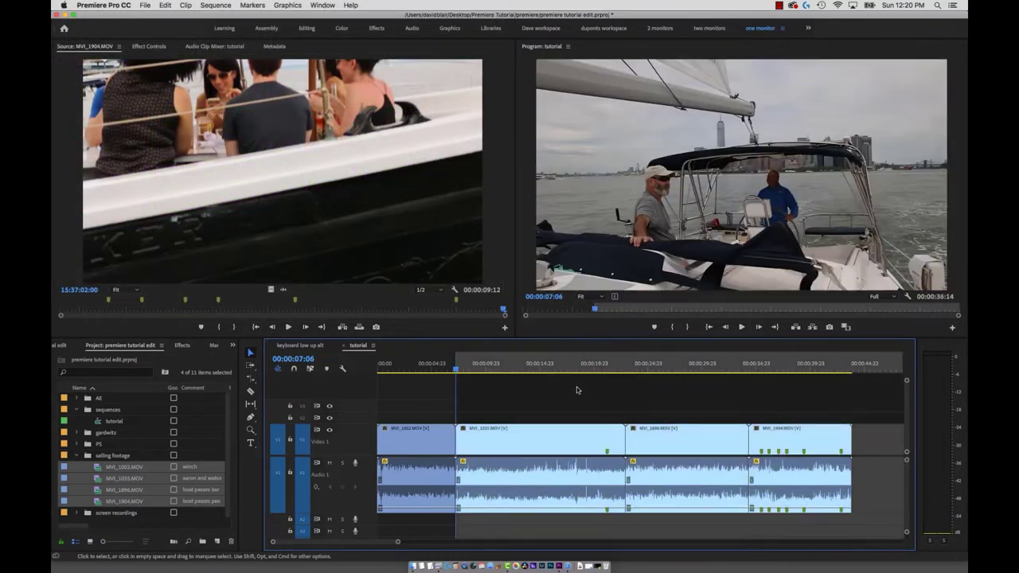
pyautogui.press('x')
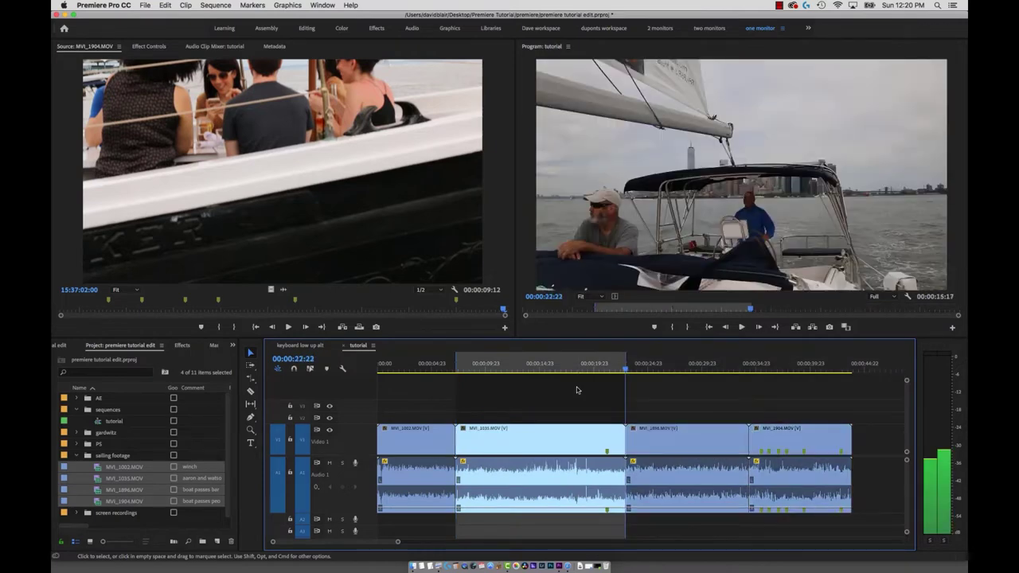
pyautogui.hotkey('shift', 'i')
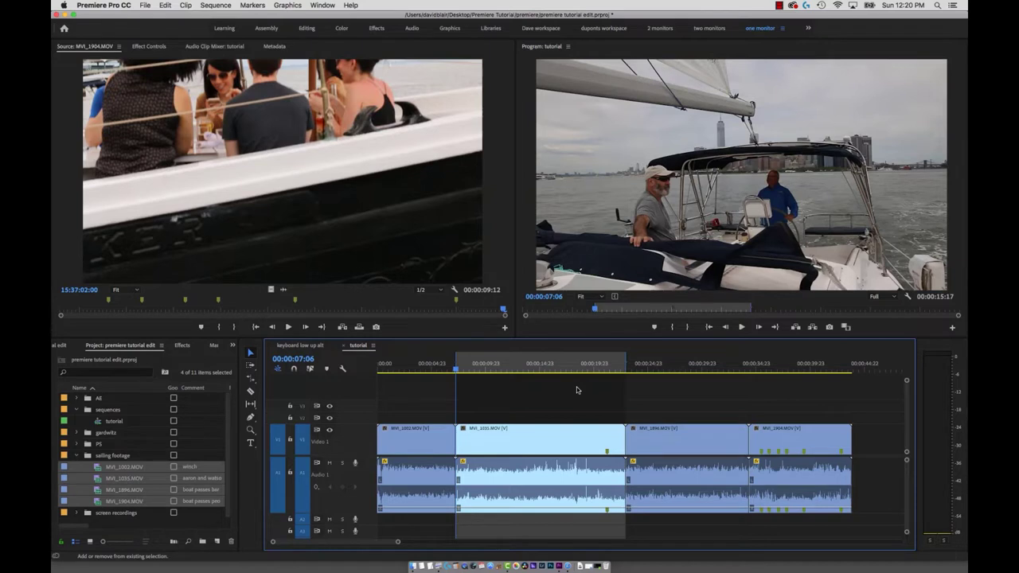
pyautogui.hotkey('shift', 'o')
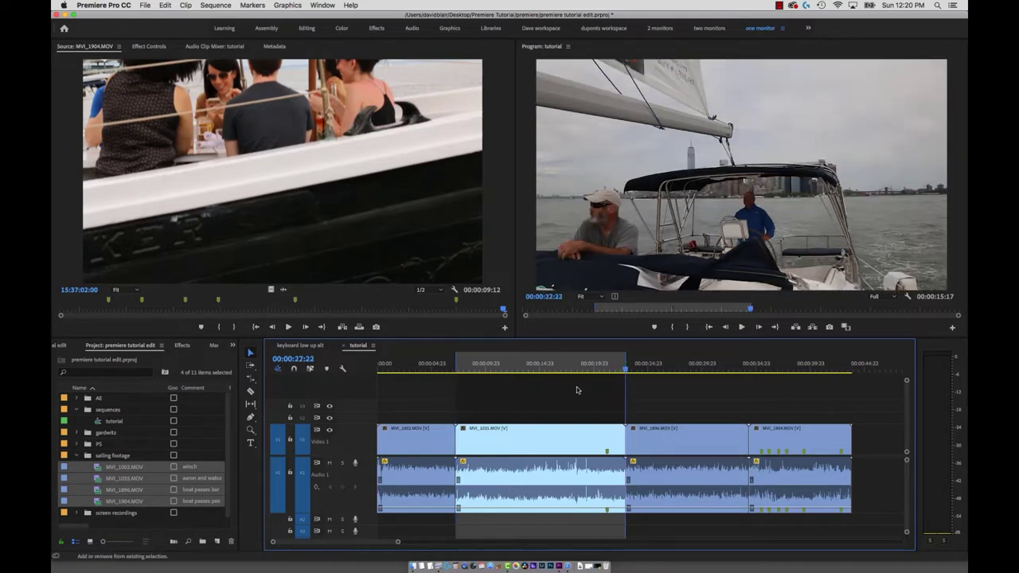
pyautogui.hotkey('alt', 'x')
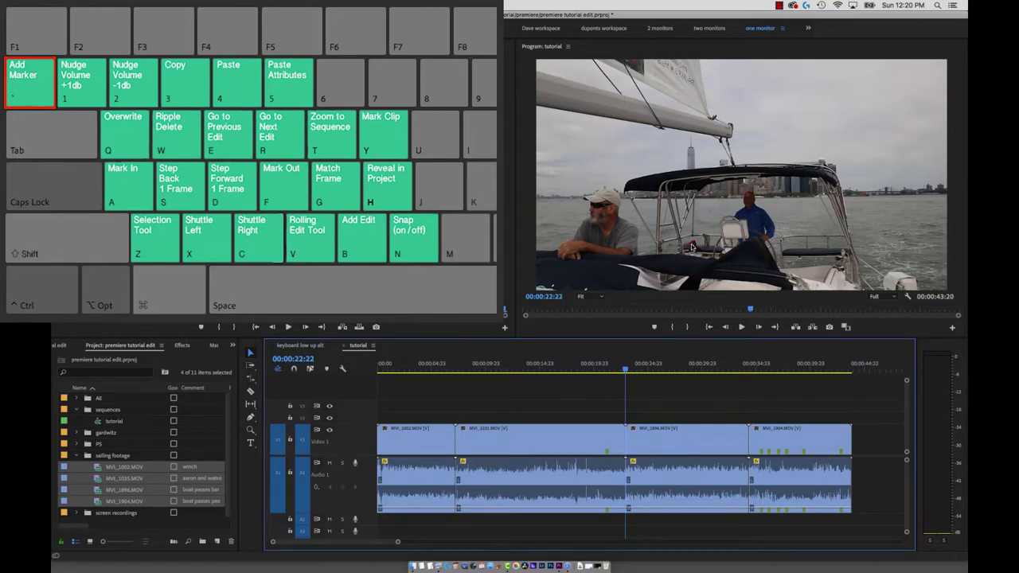
# - Add a sequence marker at 00:00:15:02 named 'footage too dark'
pyautogui.click(540, 367)
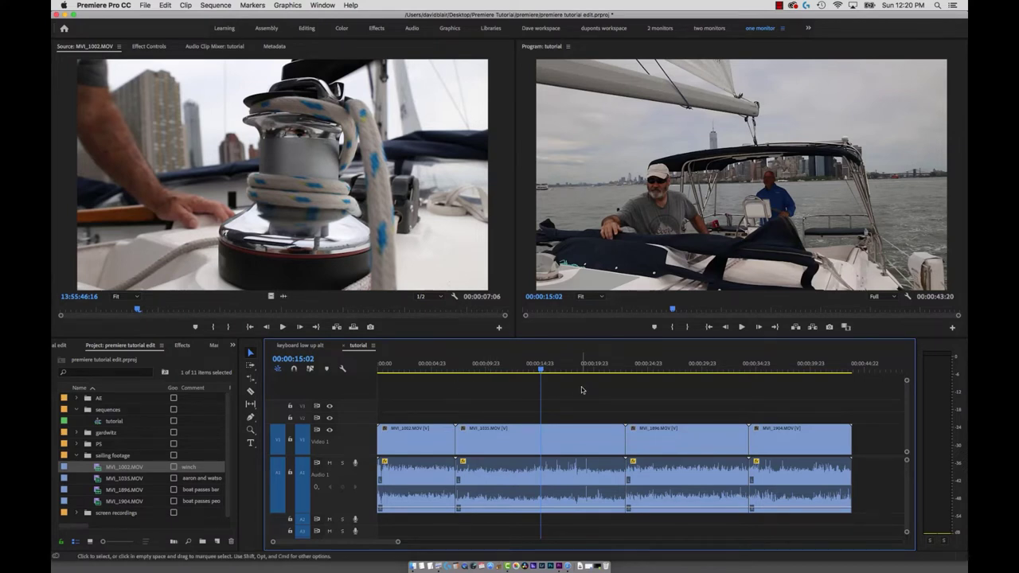
pyautogui.press('m')
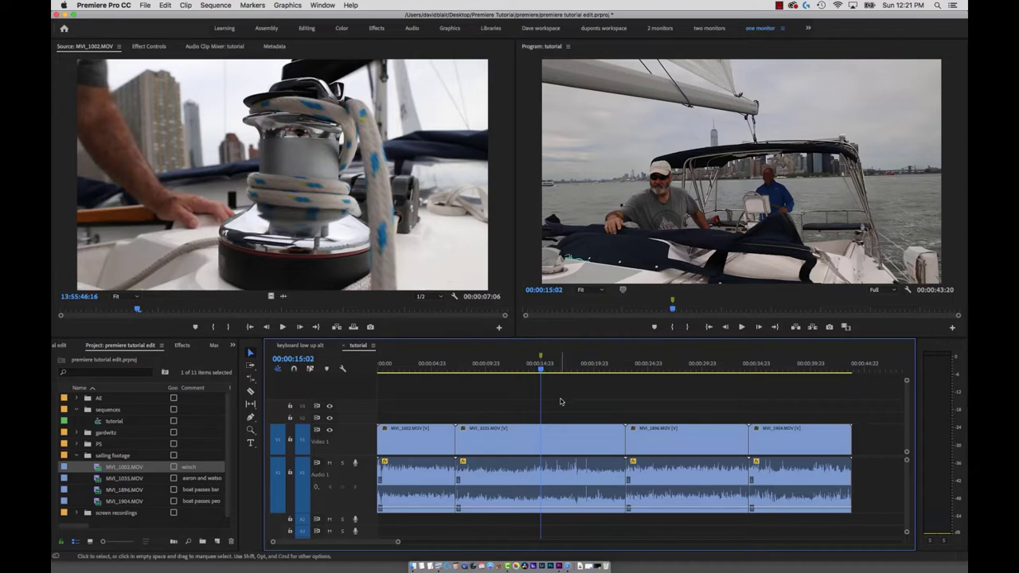
pyautogui.press('m')
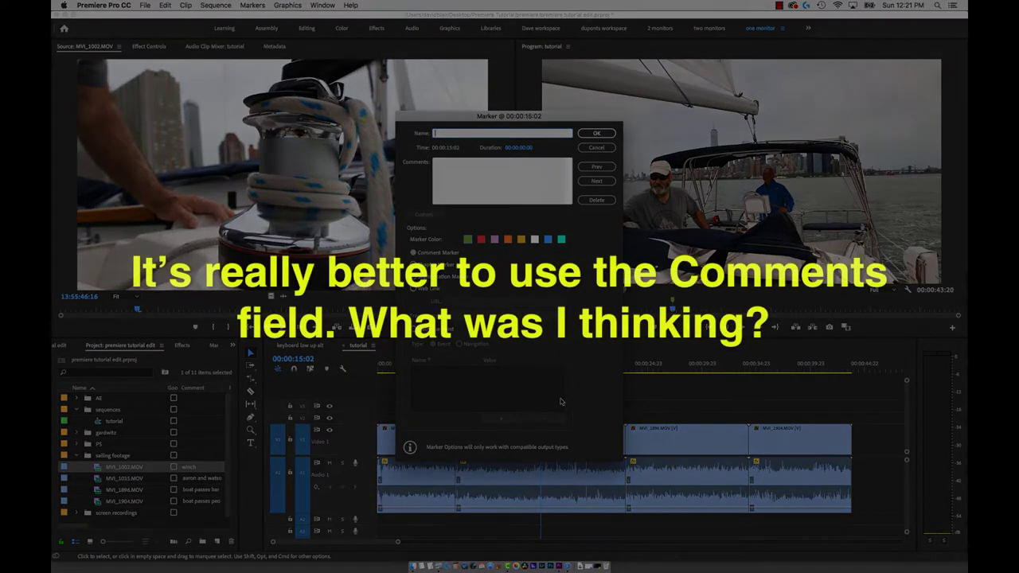
pyautogui.write('footage for dave')
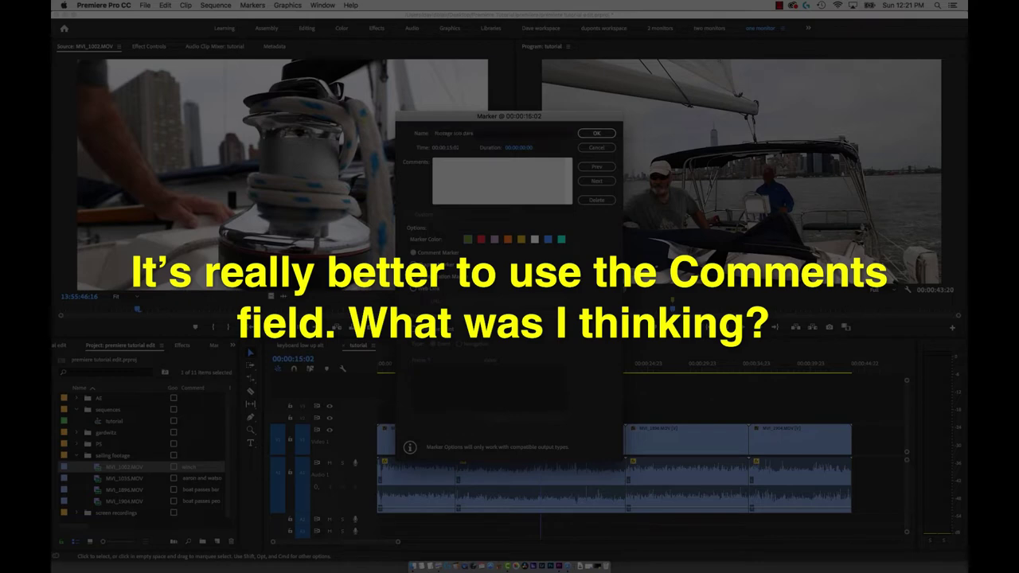
pyautogui.press('Return')
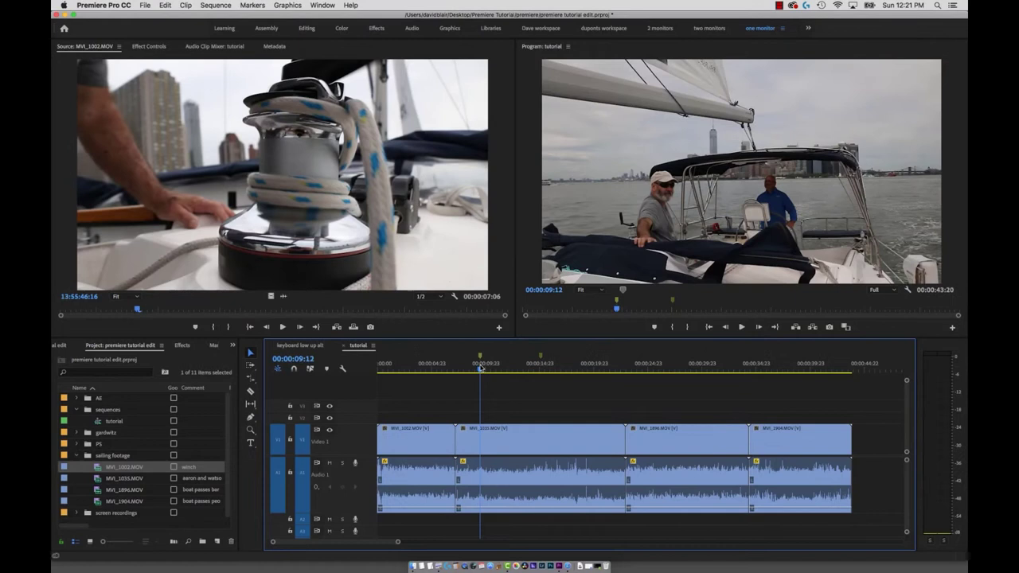
# - Name the marker at 00:00:09:12 'change this'
pyautogui.doubleClick(480, 366)
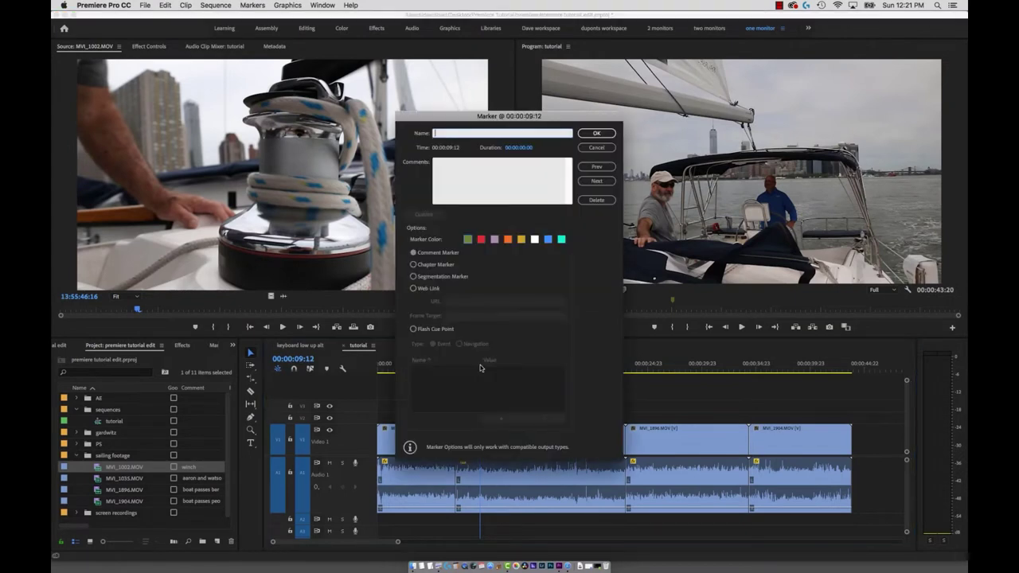
pyautogui.write('change this')
pyautogui.press('Return')
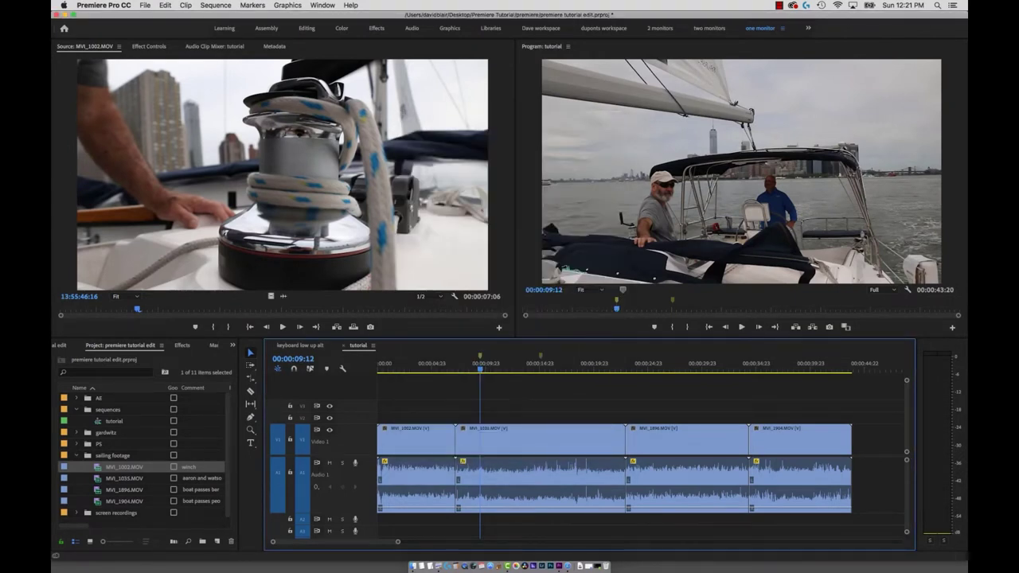
# - Add a marker at 00:00:26:11 and start typing its name
pyautogui.click(663, 366)
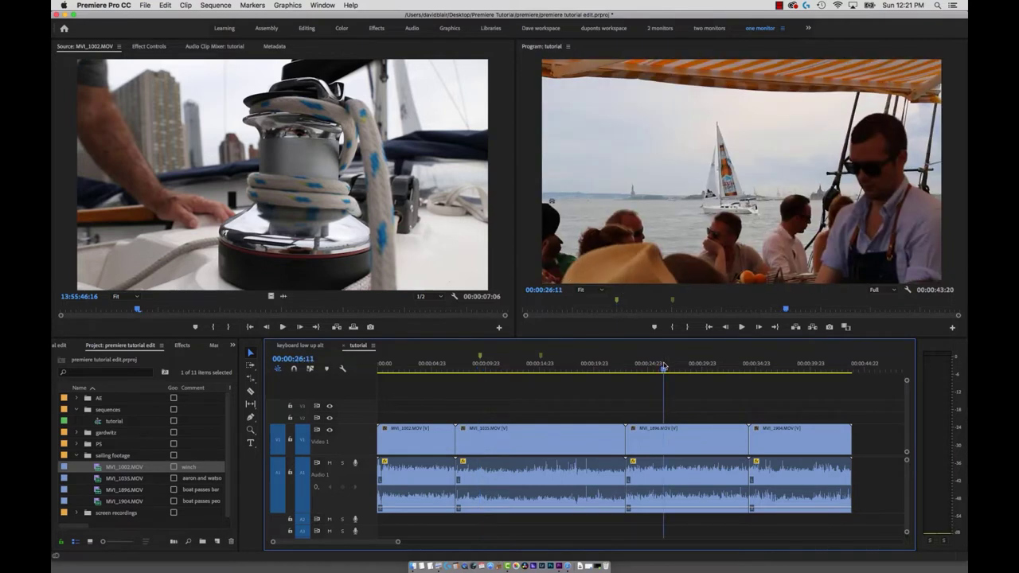
pyautogui.press('m')
pyautogui.write('m')
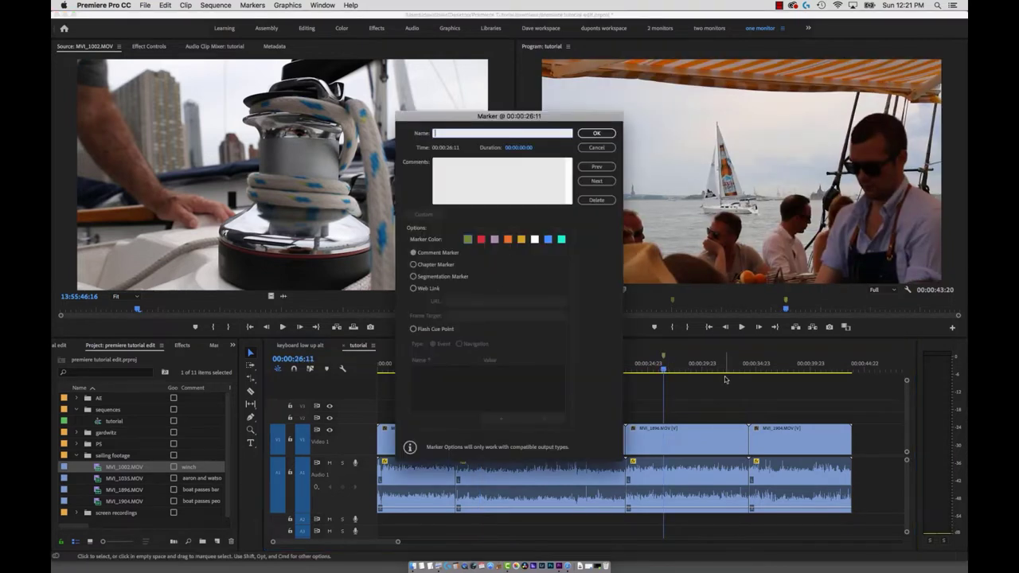
pyautogui.write('man looks boared')
# - Correct the 00:00:26:11 marker's name to 'man looks bored'
pyautogui.press('BackSpace')
pyautogui.press('BackSpace')
pyautogui.write('red')
pyautogui.press('Return')
# - Step back and forth between the three sequence markers, remove markers, then restore the removed one
pyautogui.hotkey('shift', '1')
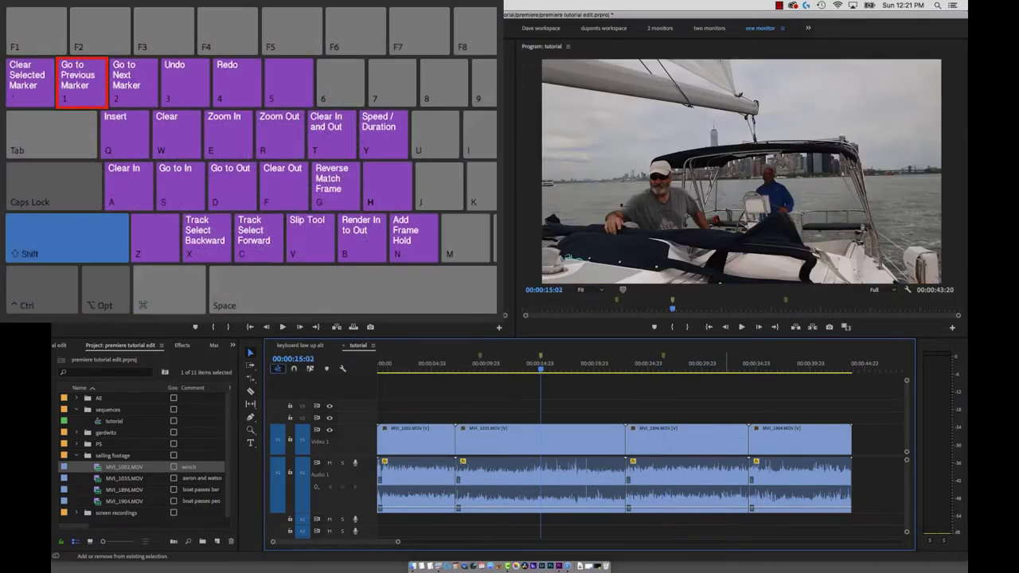
pyautogui.hotkey('shift', '1')
pyautogui.hotkey('shift', '2')
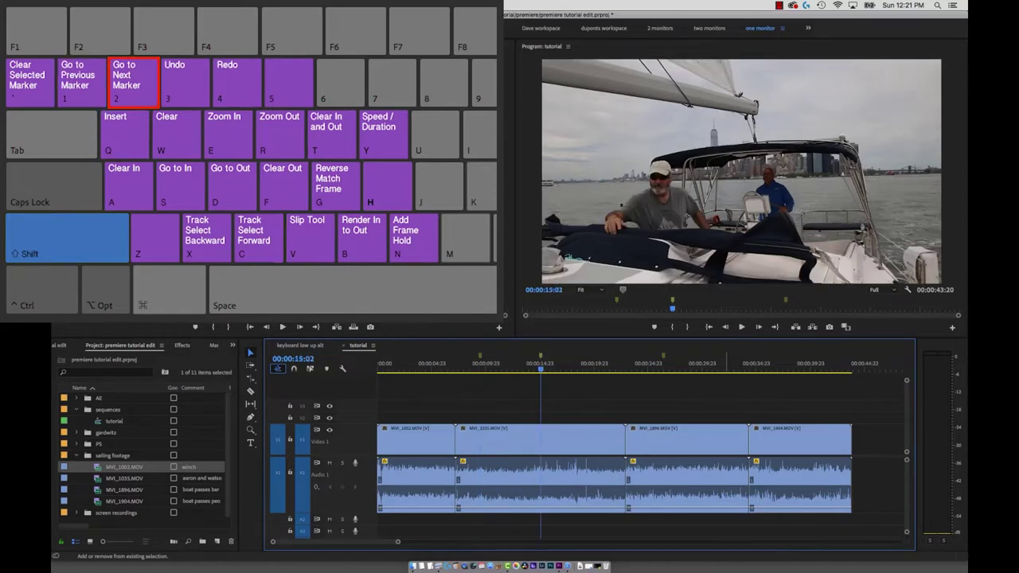
pyautogui.hotkey('shift', '2')
pyautogui.hotkey('shift', '`')
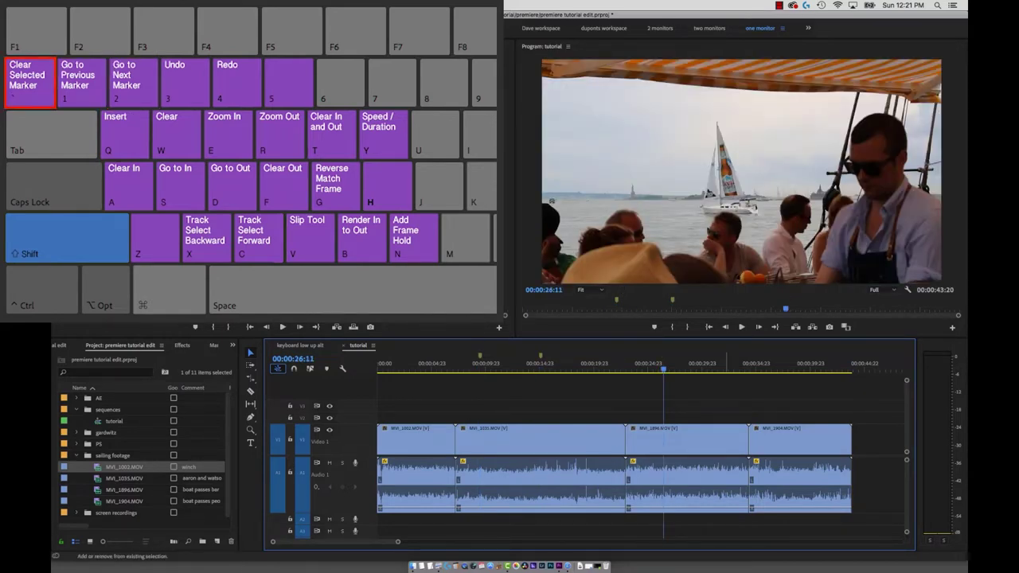
pyautogui.hotkey('shift', '1')
pyautogui.hotkey('shift', '`')
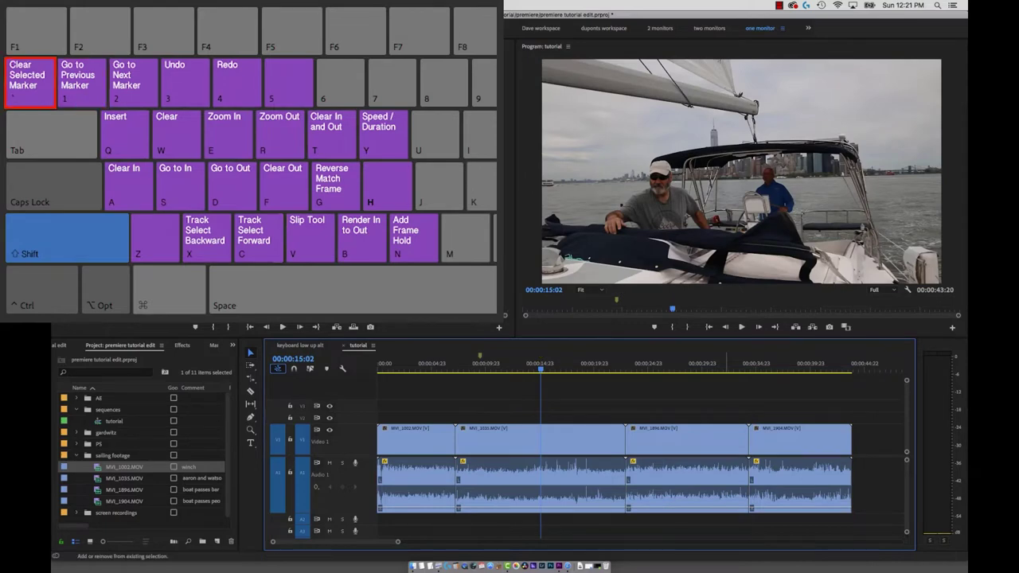
pyautogui.hotkey('shift', '3')
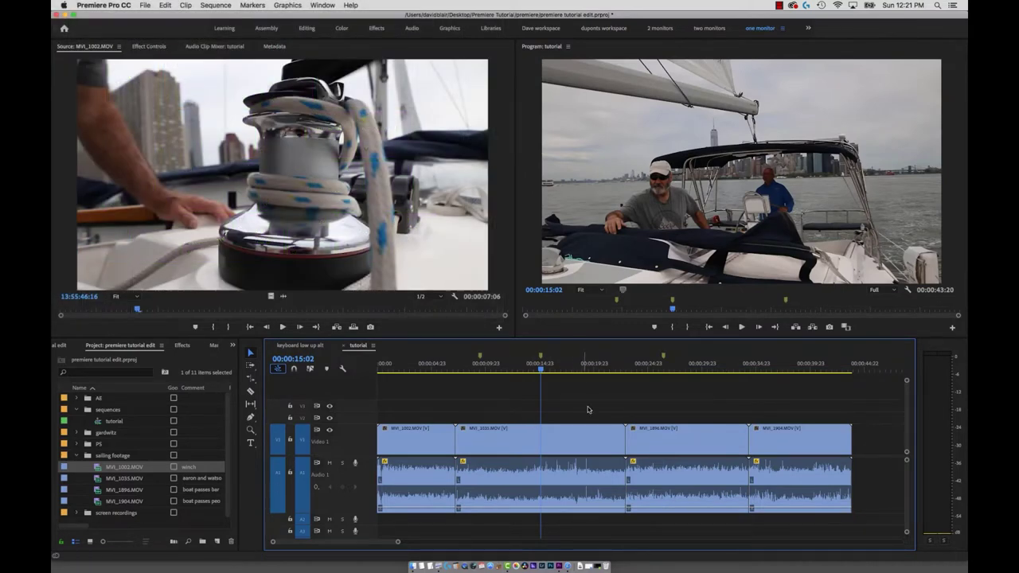
# - Match frame MVI_1035.MOV at sequence time 00:00:12:03 to load it in the Source monitor
pyautogui.click(550, 435)
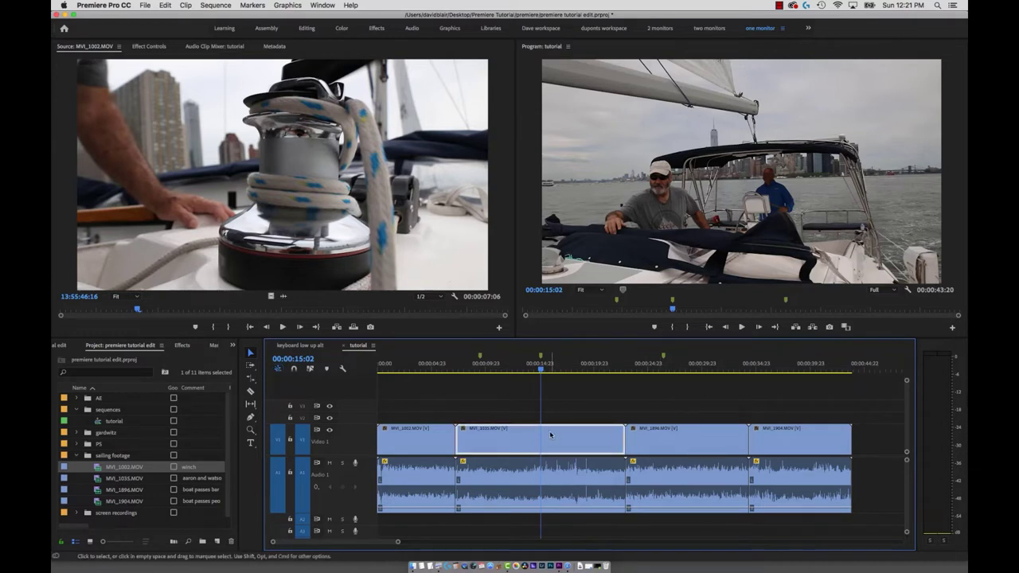
pyautogui.click(509, 363)
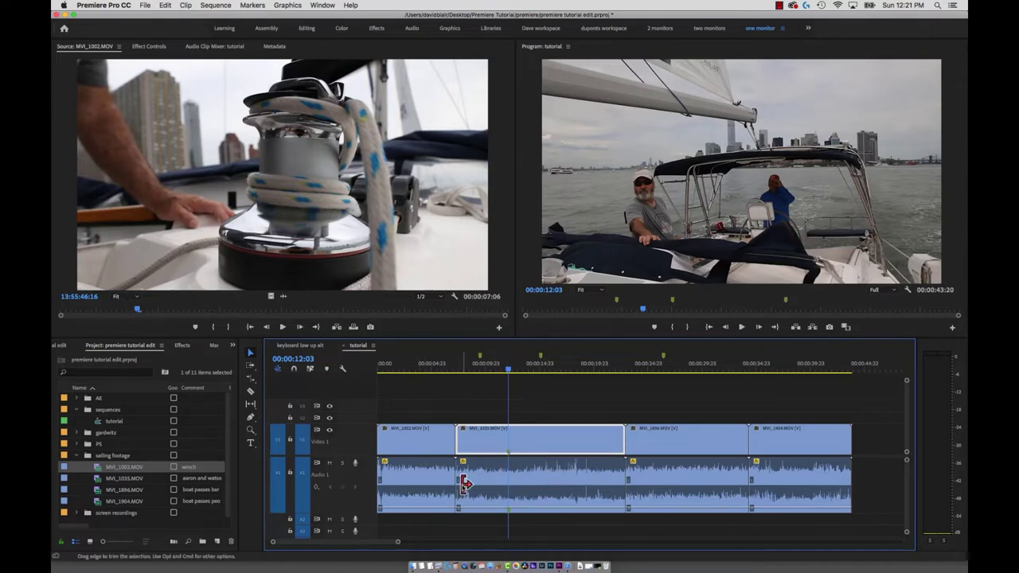
pyautogui.press('f')
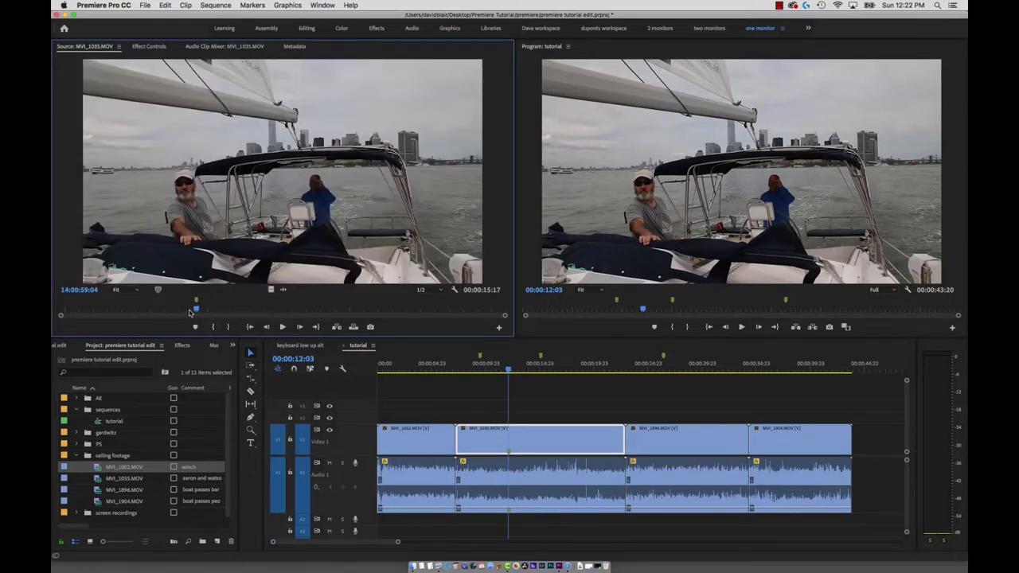
pyautogui.click(587, 378)
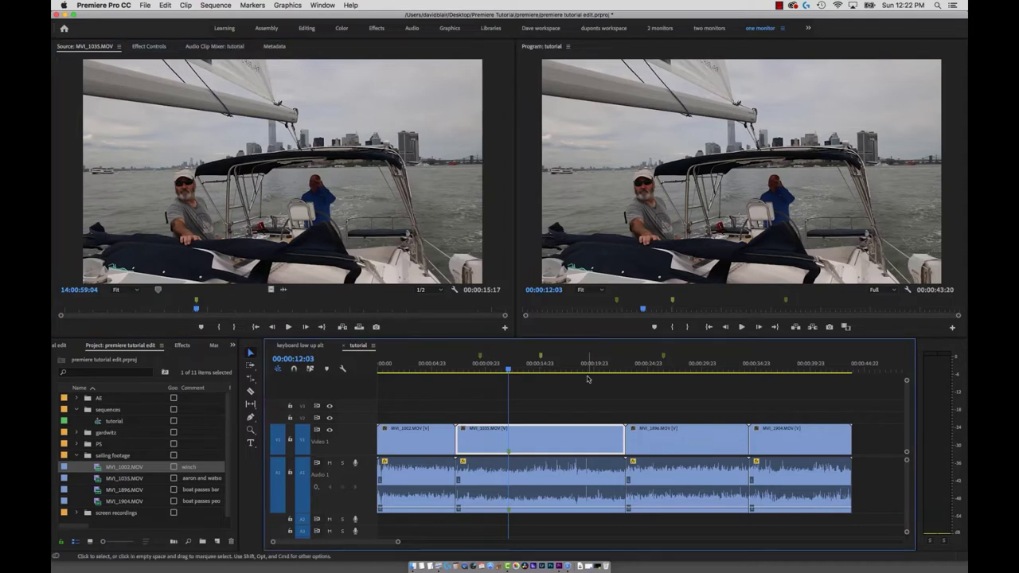
# - Add a clip marker to MVI_1035.MOV named 'watson looks at wale'
pyautogui.press('m')
pyautogui.press('m')
pyautogui.write('watson looks at')
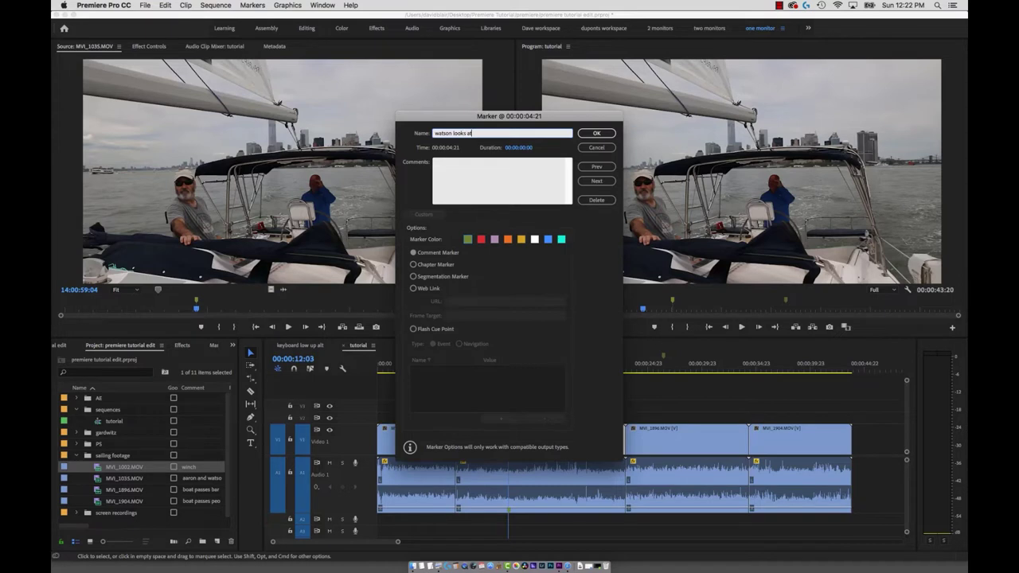
pyautogui.write(' wale')
pyautogui.press('Return')
# - Name the clip marker at 00:00:10:15 'awtson looks at Wa'
pyautogui.click(569, 365)
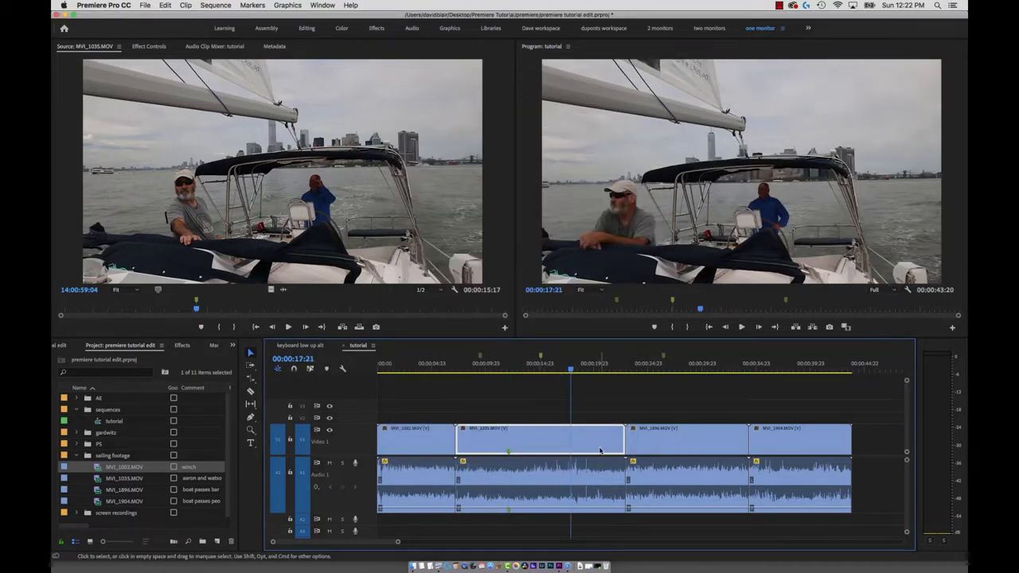
pyautogui.doubleClick(362, 300)
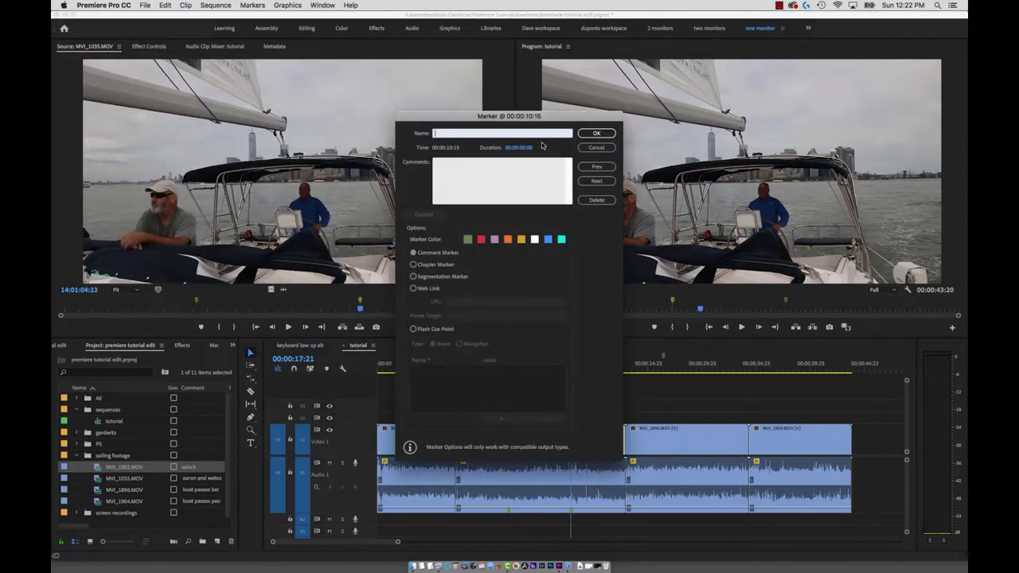
pyautogui.write('awtson looks at Wales')
pyautogui.press('Return')
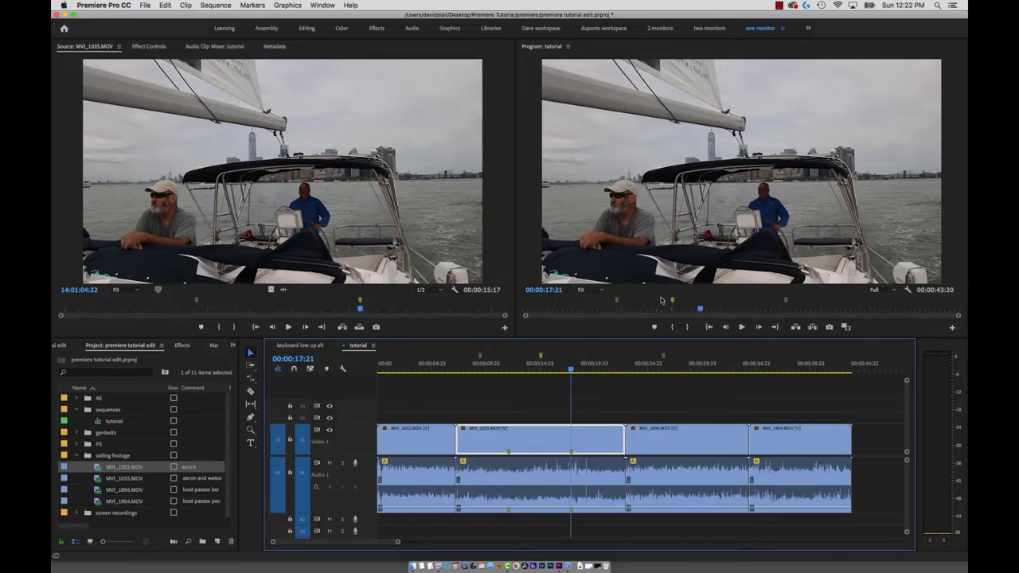
# - Open the Markers panel to list the sequence's three and the source clip's two markers
pyautogui.hotkey('shift', '1')
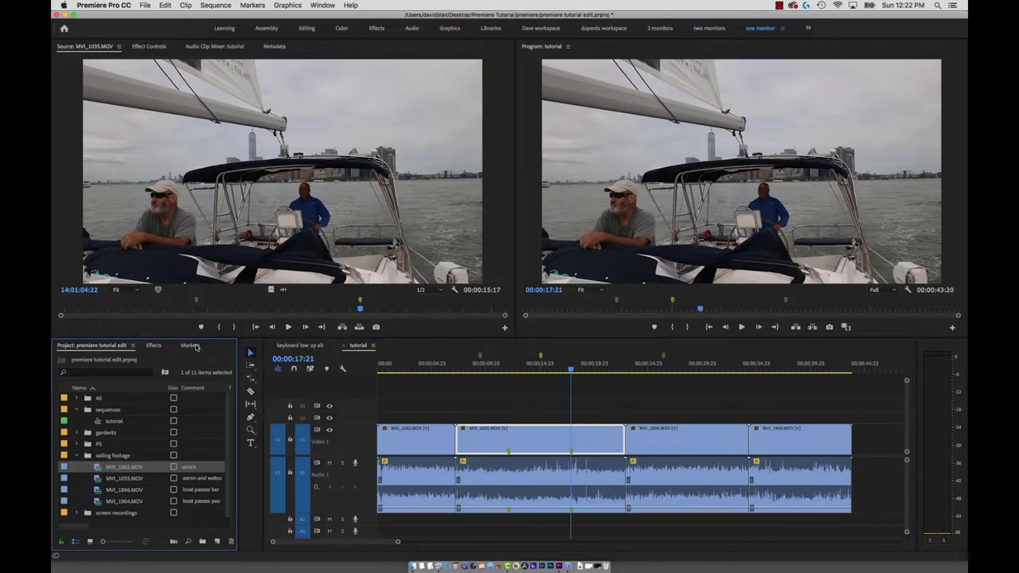
pyautogui.press('super+shift+period')
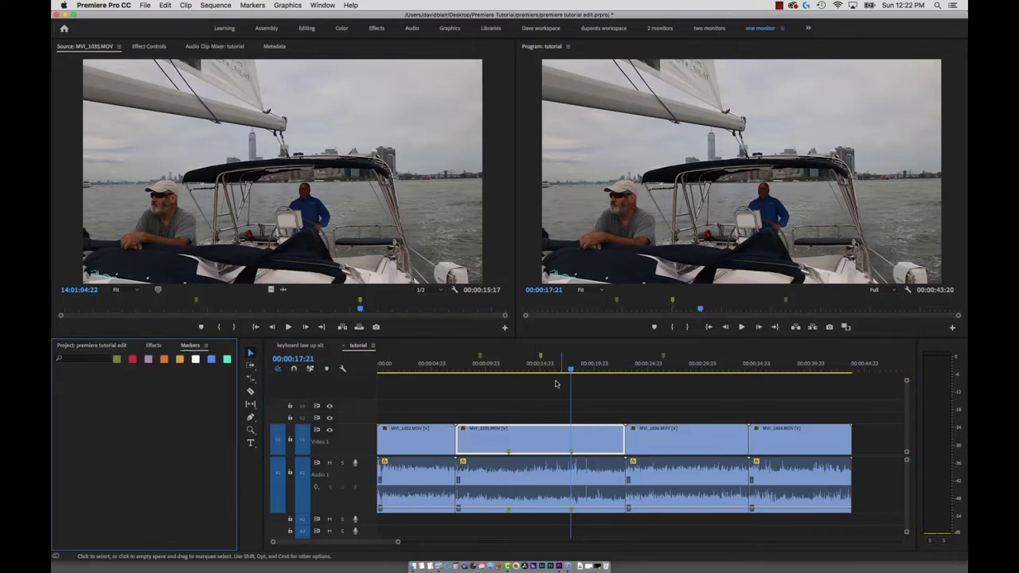
pyautogui.click(522, 394)
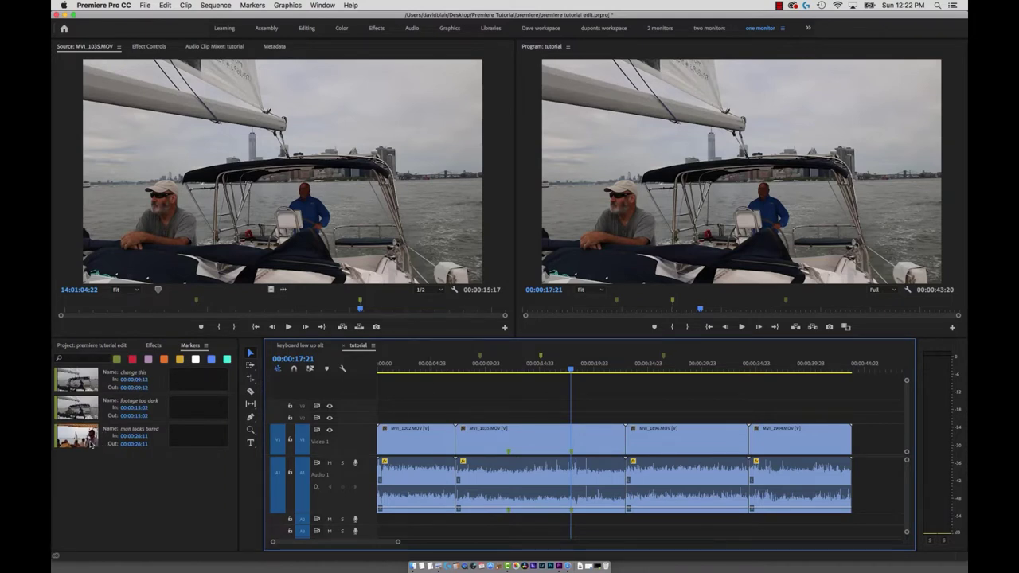
pyautogui.click(216, 191)
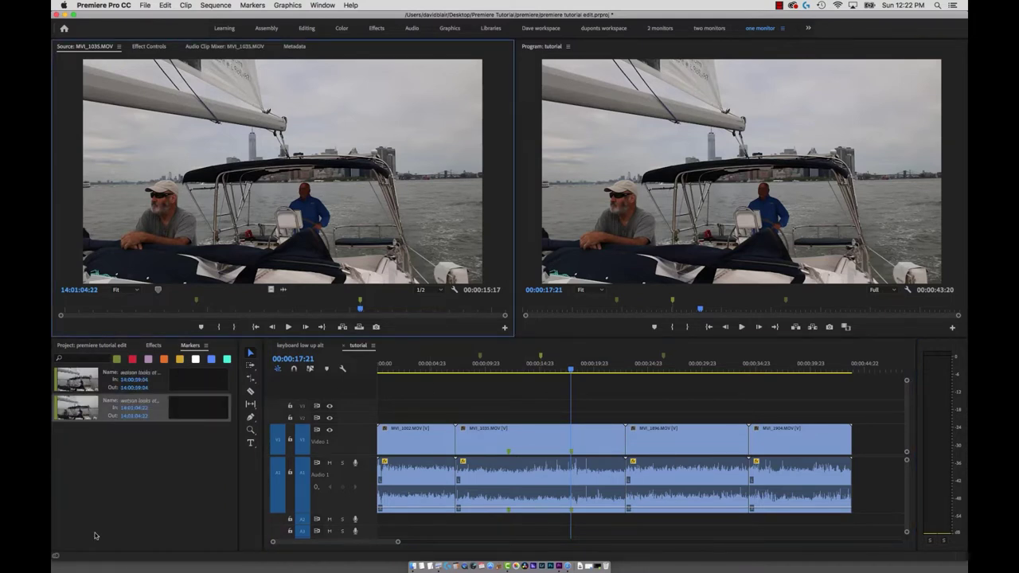
pyautogui.click(84, 385)
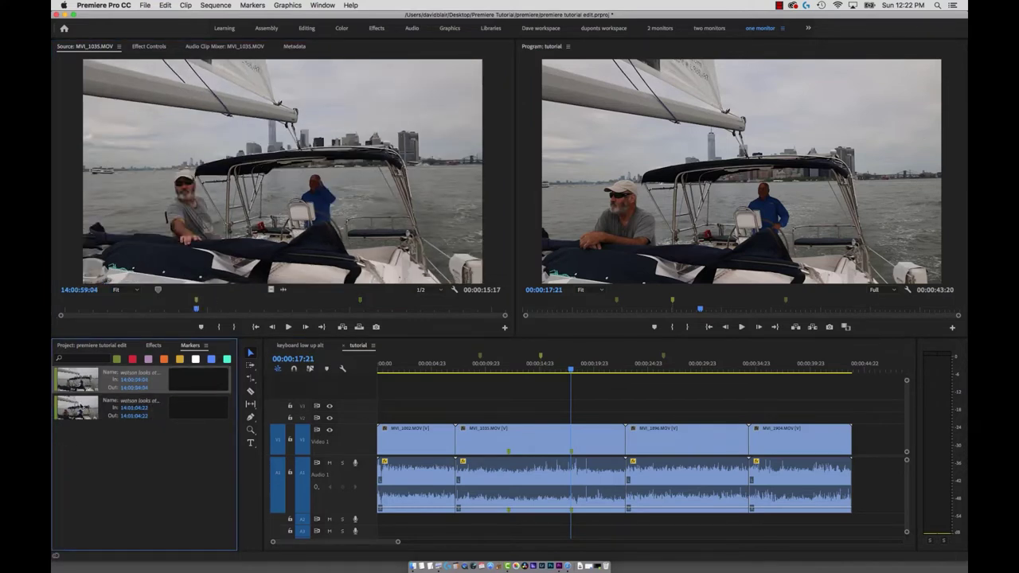
# - Cue source clip MVI_1035 to 14:00:55:11 and bring back the Project panel
pyautogui.click(98, 358)
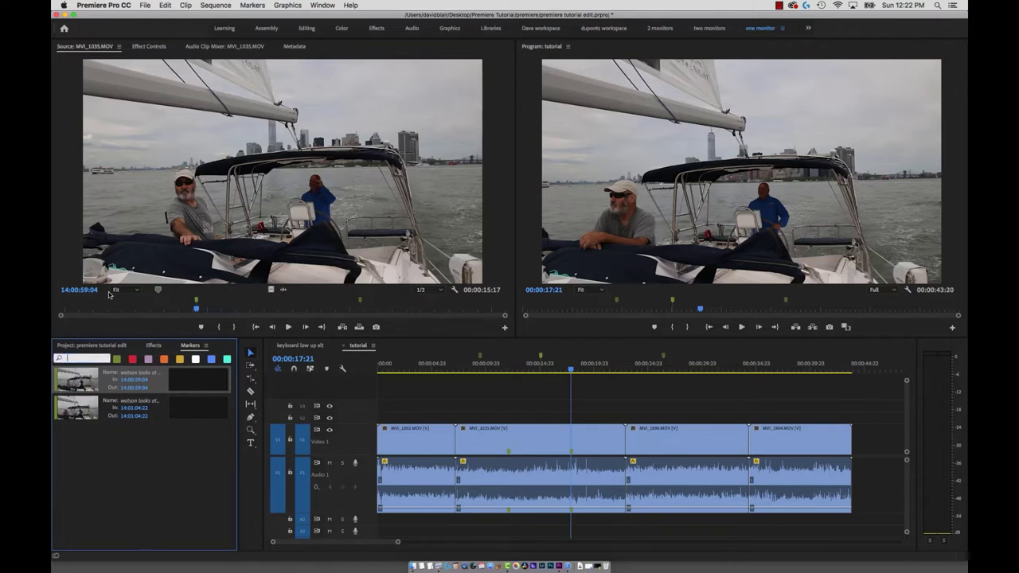
pyautogui.click(62, 330)
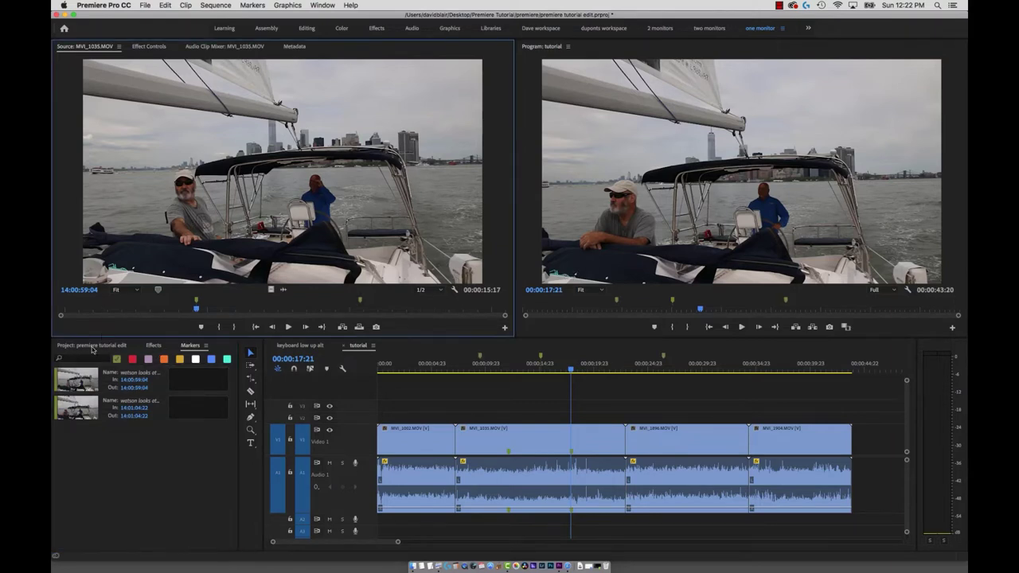
pyautogui.click(90, 311)
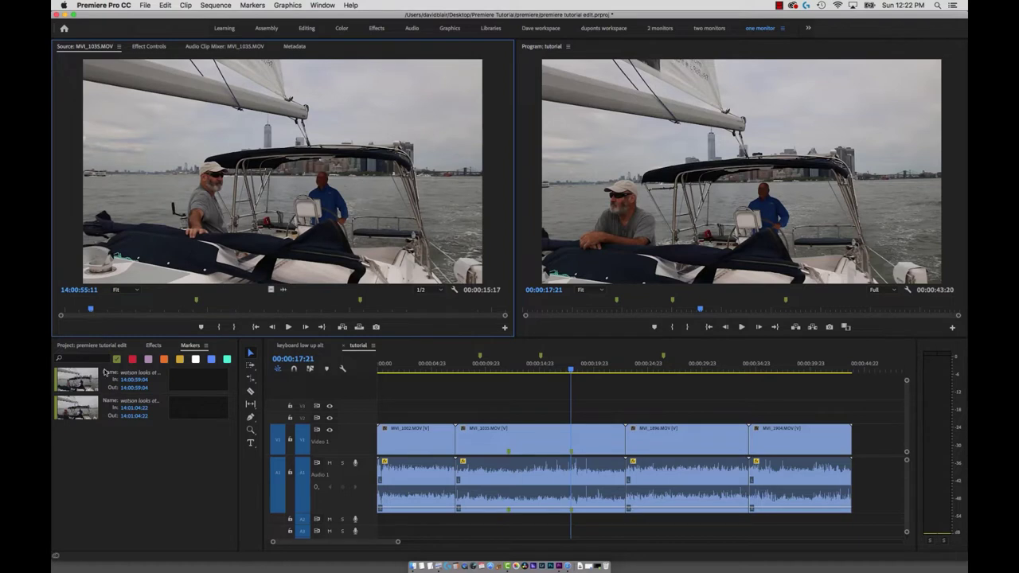
pyautogui.hotkey('shift', '1')
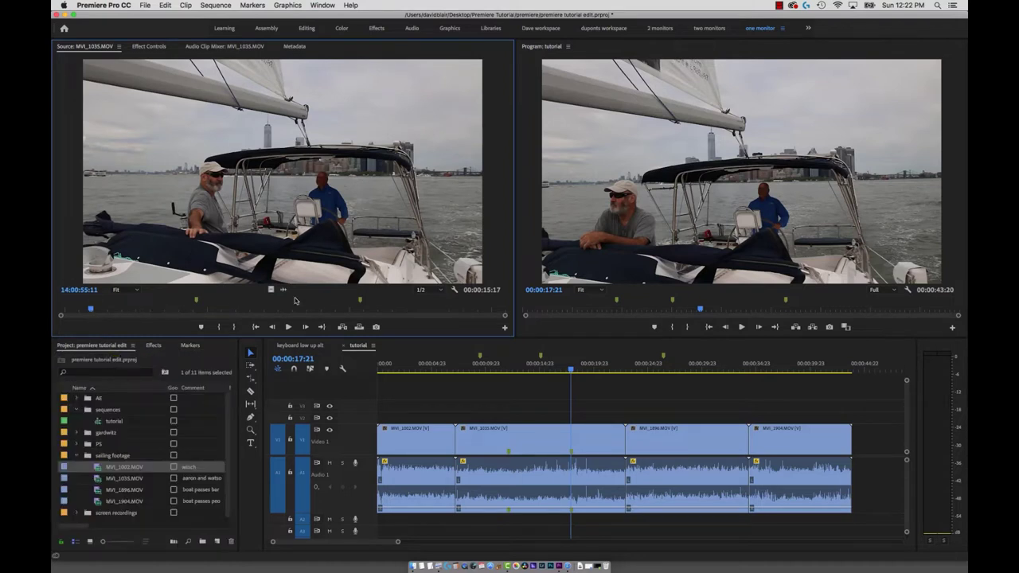
# - Add a source marker at 14:00:55:11 named 'aaron and watson sailing'
pyautogui.click(79, 527)
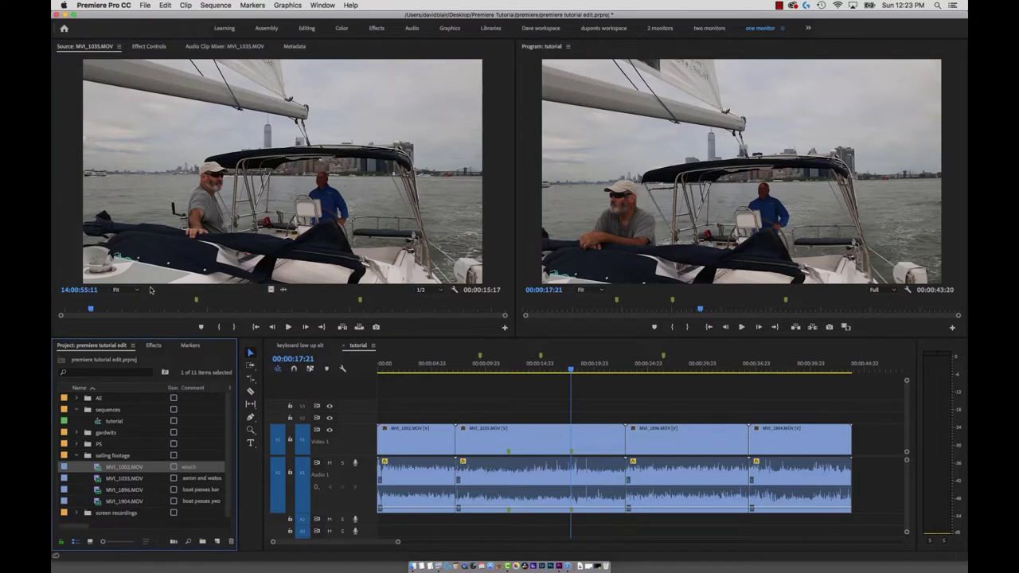
pyautogui.click(91, 314)
pyautogui.press('m')
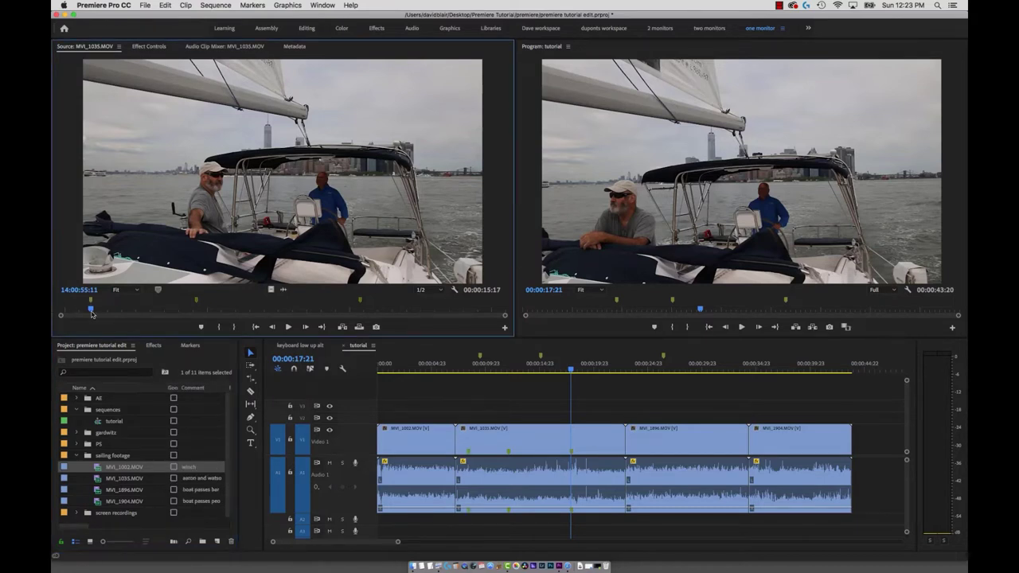
pyautogui.write('ma')
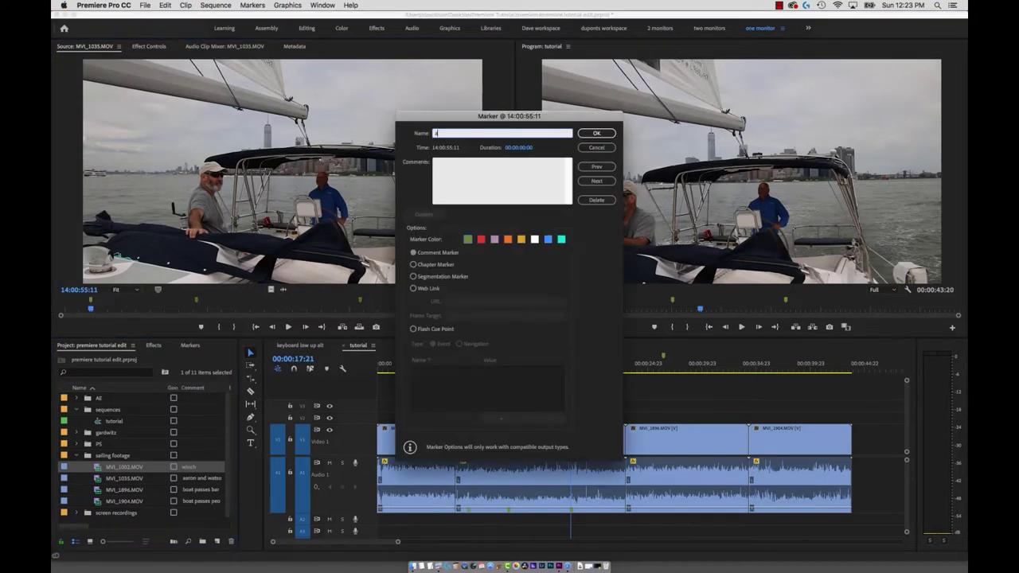
pyautogui.write('aron and watson sailing')
pyautogui.press('Return')
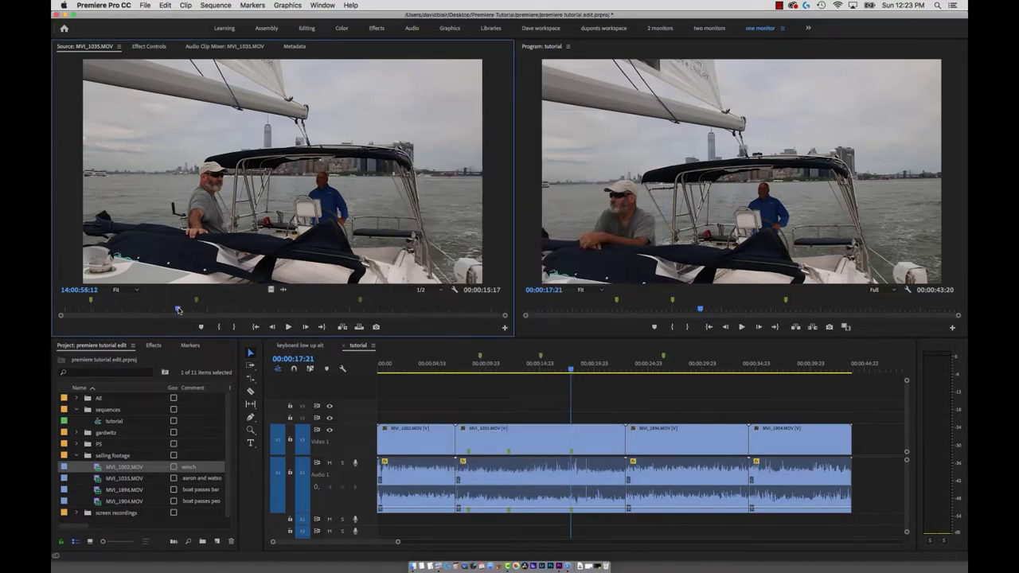
# - Add markers 'aaron and watson talking' at 14:00:58:12 and 'aaron and watson eat' at 14:01:02:20
pyautogui.press('m')
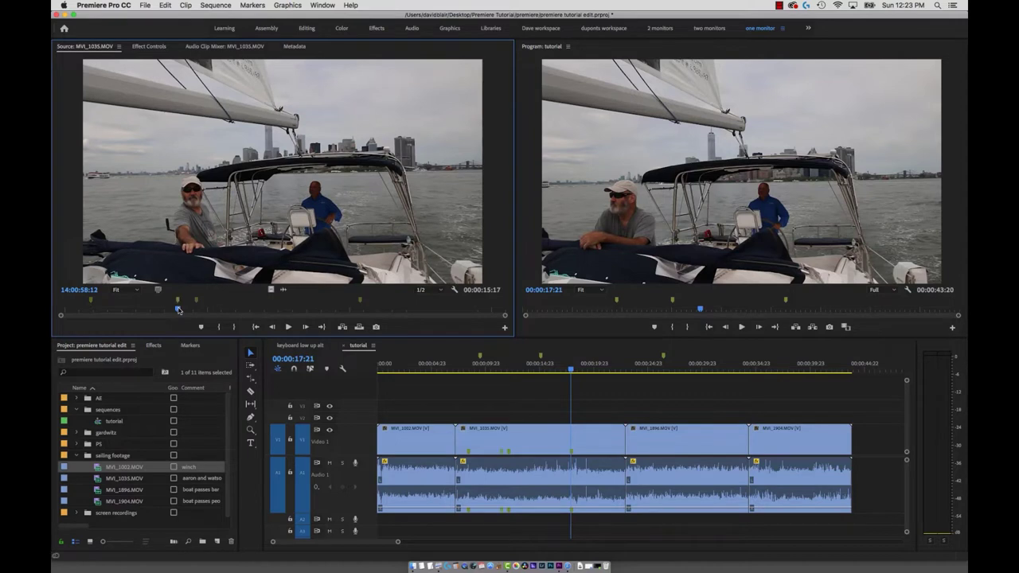
pyautogui.press('m')
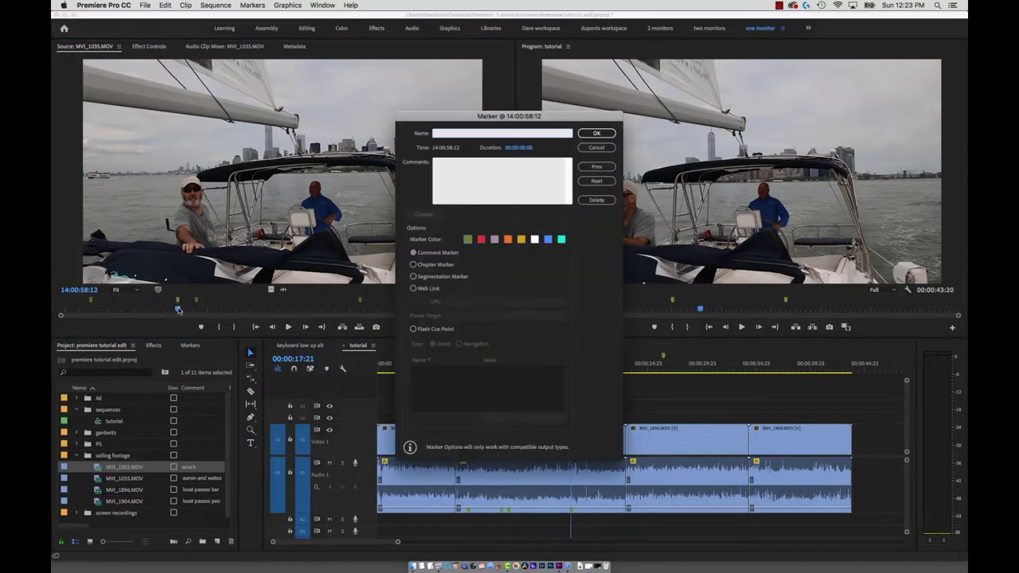
pyautogui.write('aaron and watson talking')
pyautogui.press('Return')
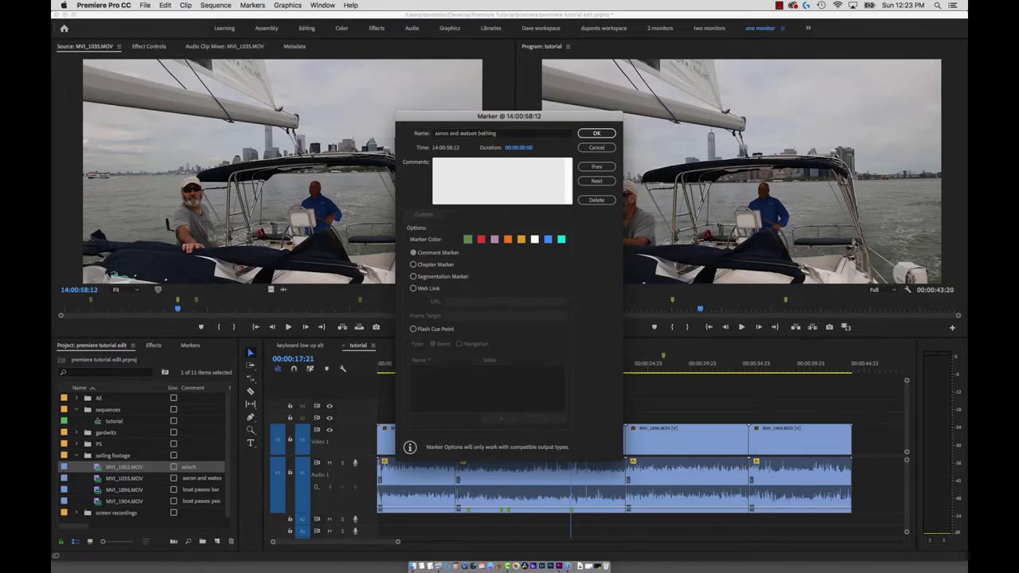
pyautogui.click(302, 310)
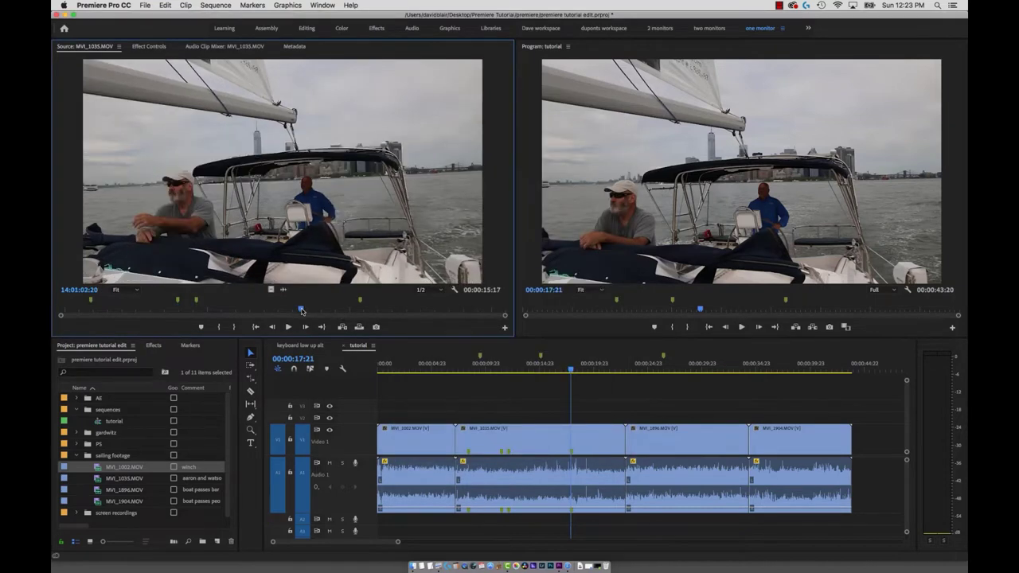
pyautogui.press('m')
pyautogui.press('m')
pyautogui.write('aaron and watson e')
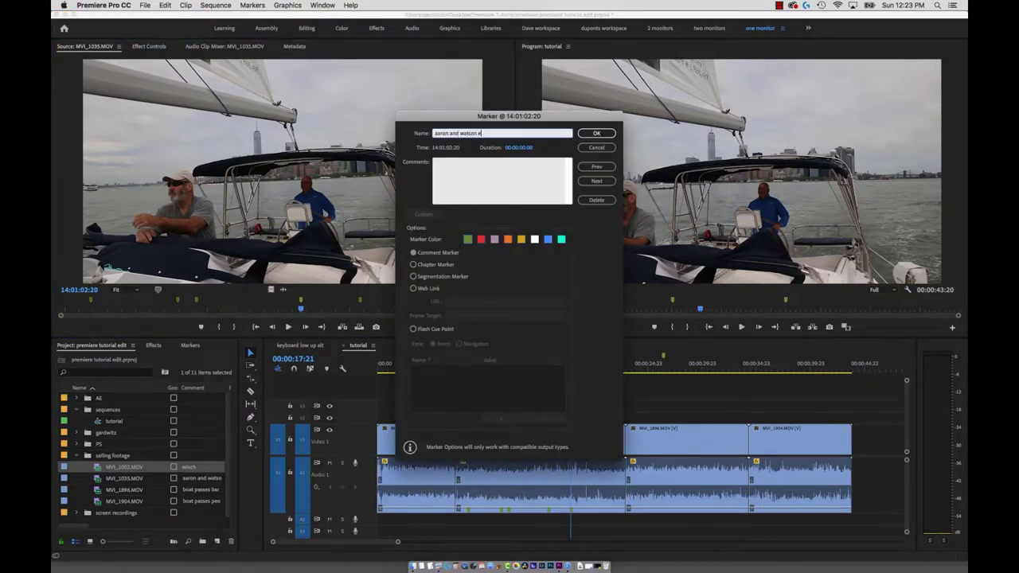
pyautogui.write('ating')
pyautogui.press('Return')
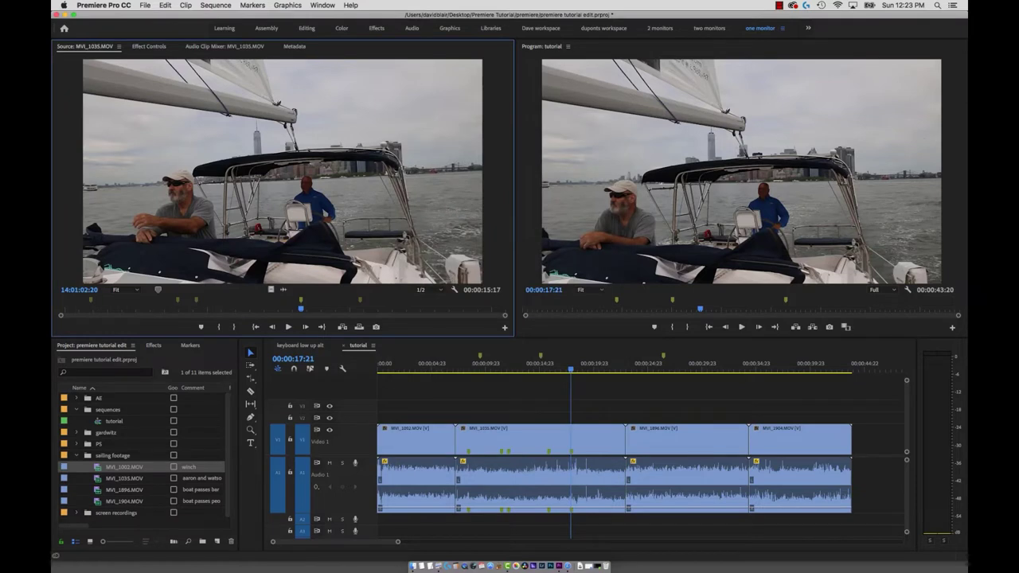
# - Search the Markers panel for 'bathing' and jump the source clip to that marker
pyautogui.click(185, 345)
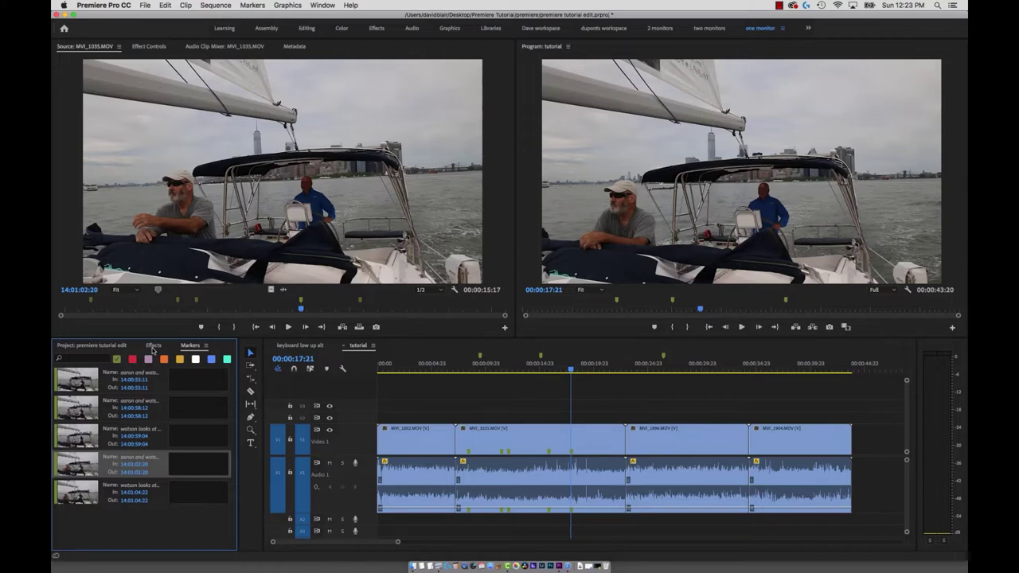
pyautogui.click(70, 359)
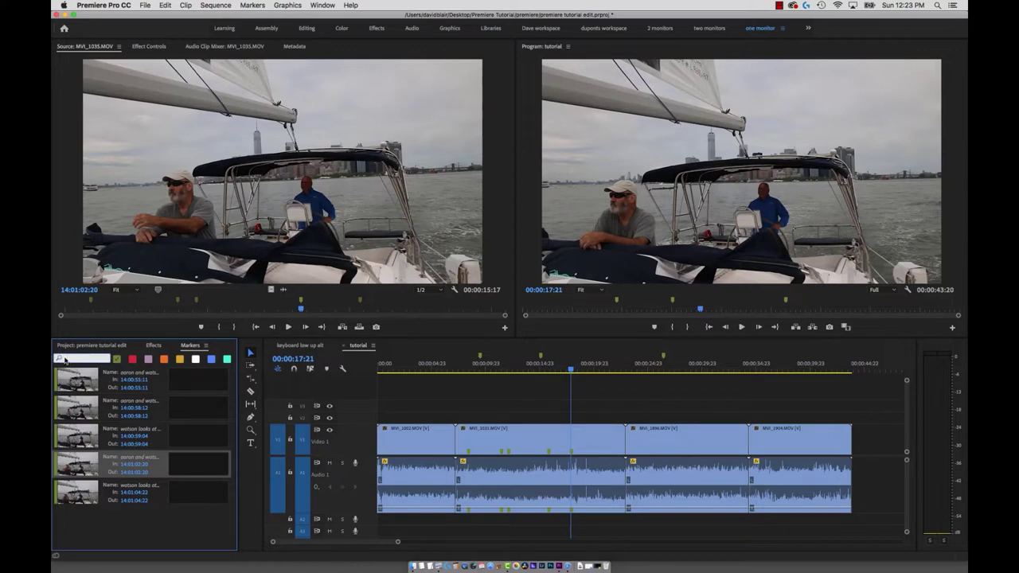
pyautogui.write('bathing')
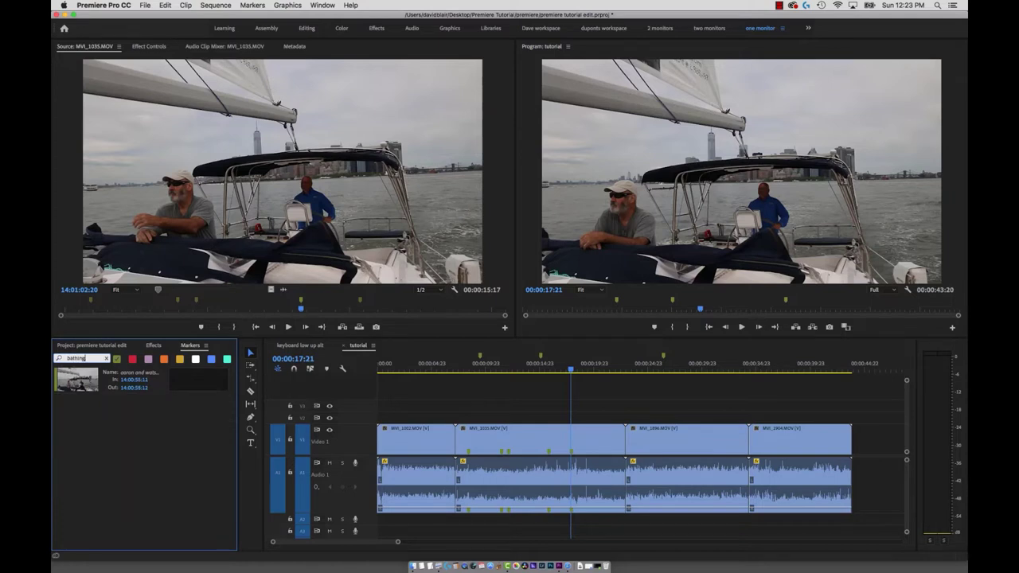
pyautogui.click(64, 373)
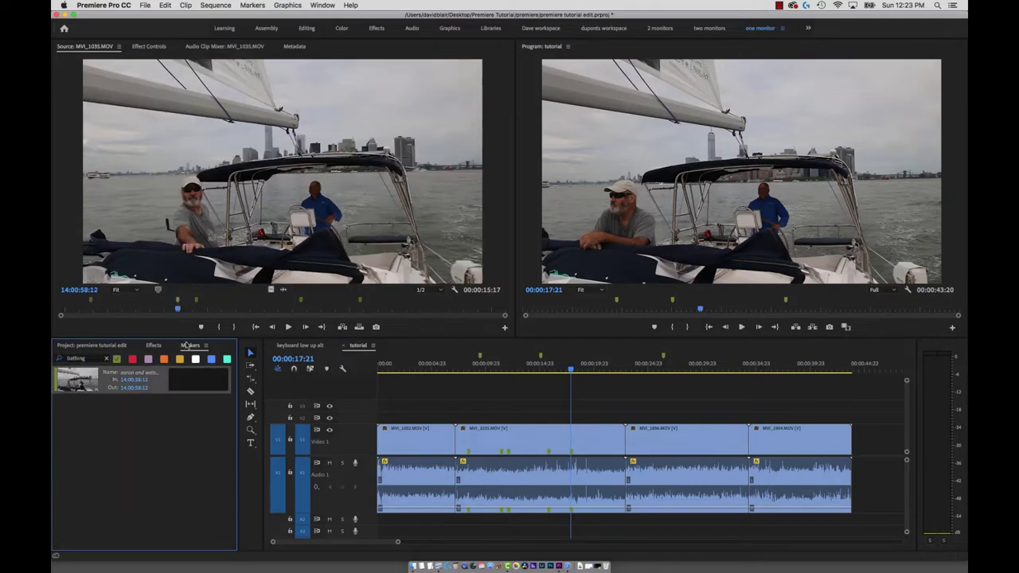
# - Search the sequence markers for 'bored' and jump to 'man looks bored' at 00:00:26:11
pyautogui.click(434, 385)
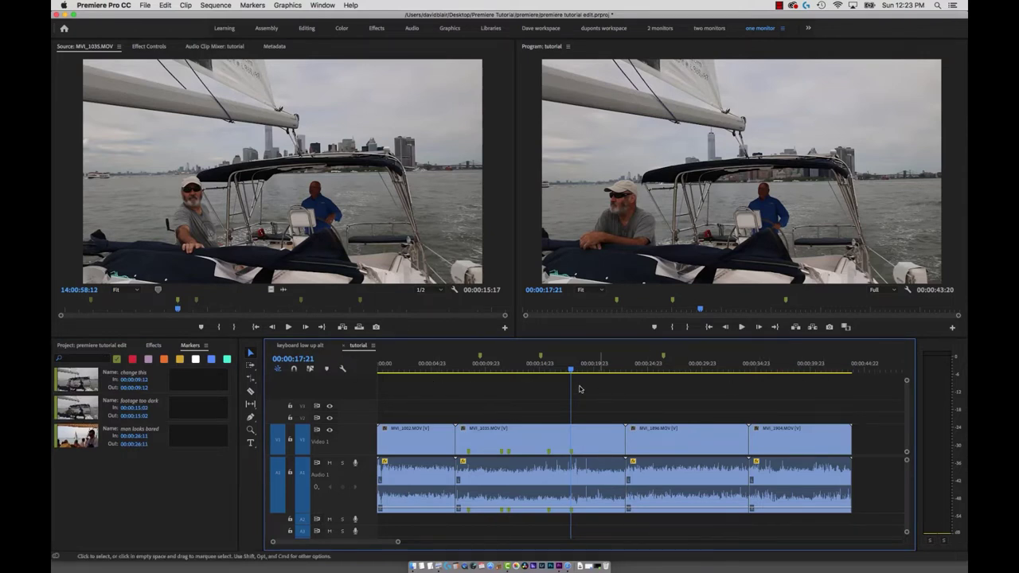
pyautogui.click(80, 359)
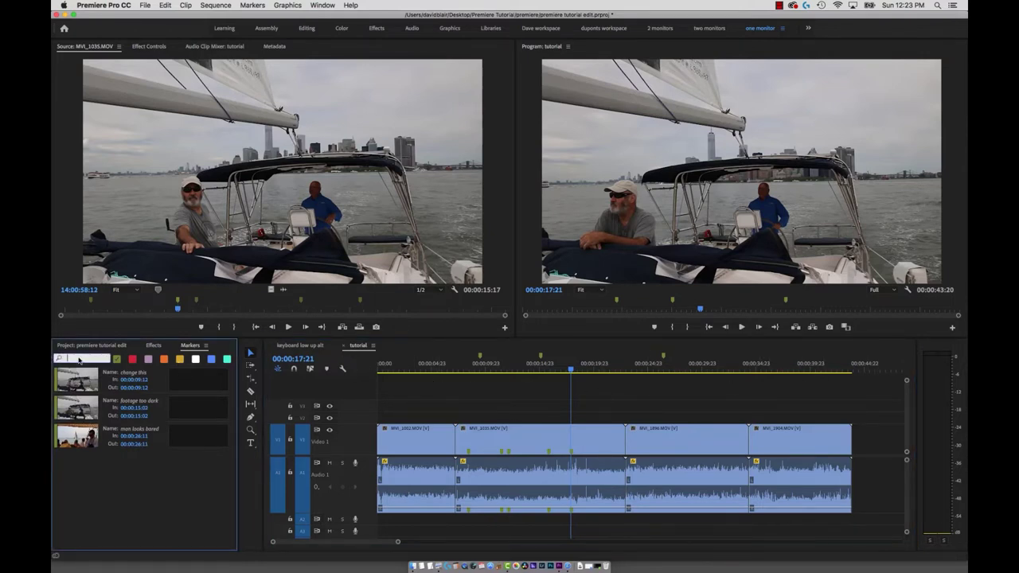
pyautogui.write('bored')
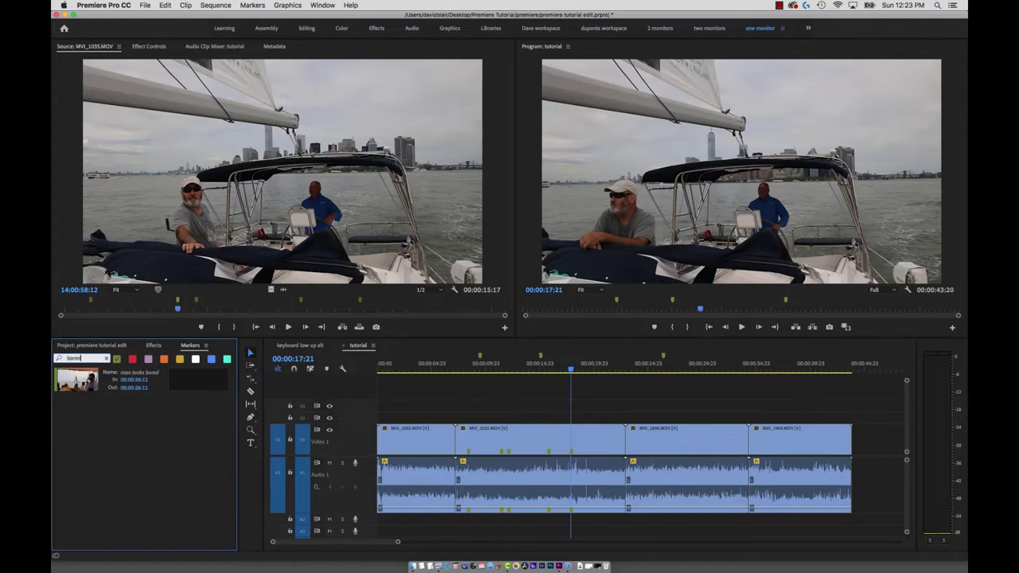
pyautogui.click(68, 383)
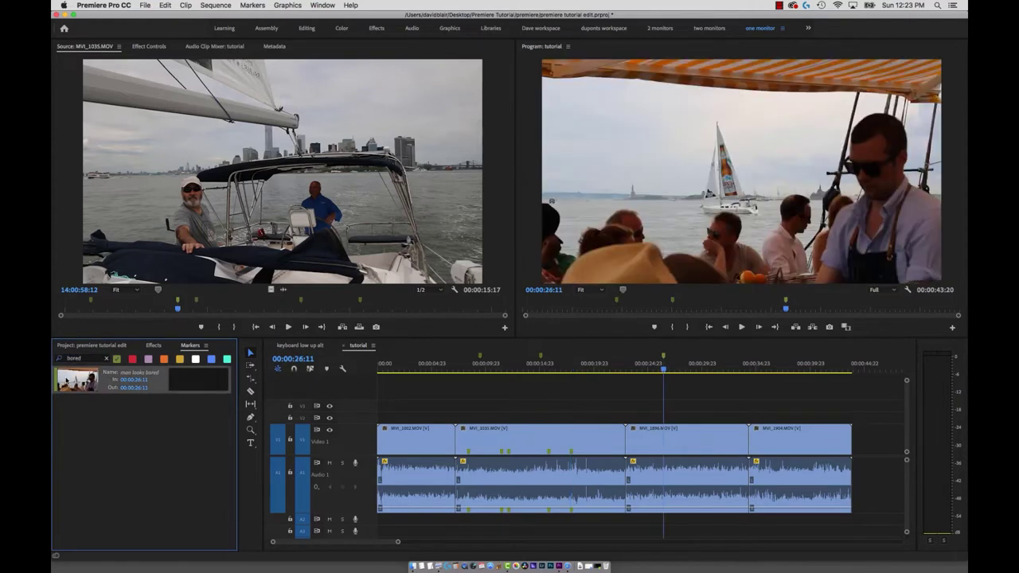
pyautogui.click(645, 376)
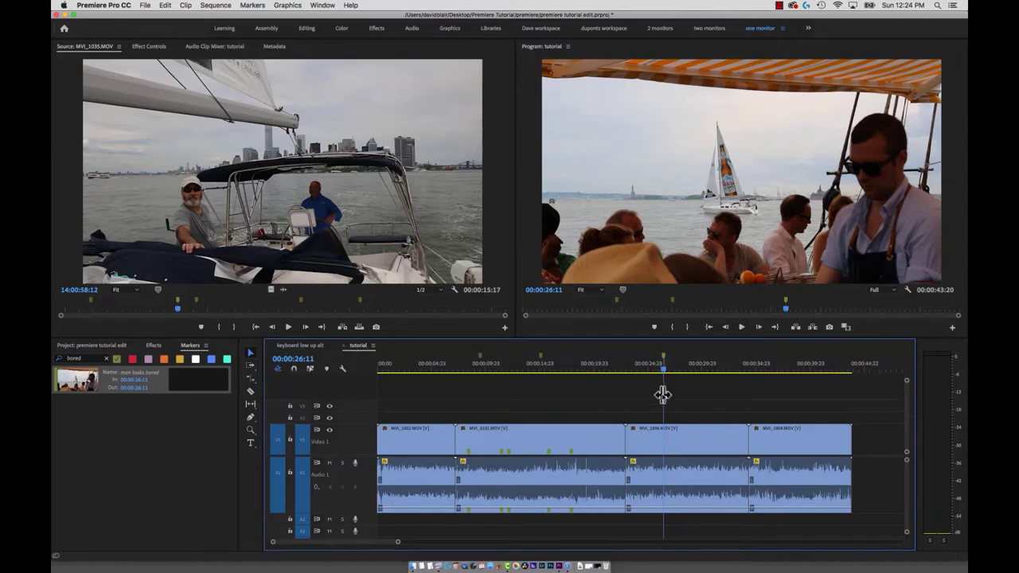
# - Lower the volume of the MVI_1035 and MVI_1896 audio clips by a few dB
pyautogui.press('1')
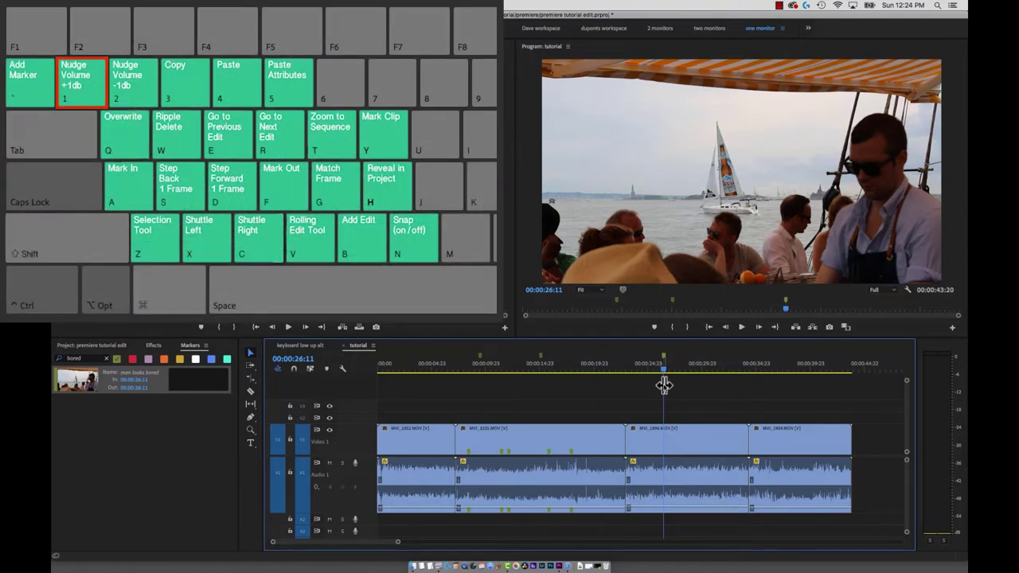
pyautogui.press('2')
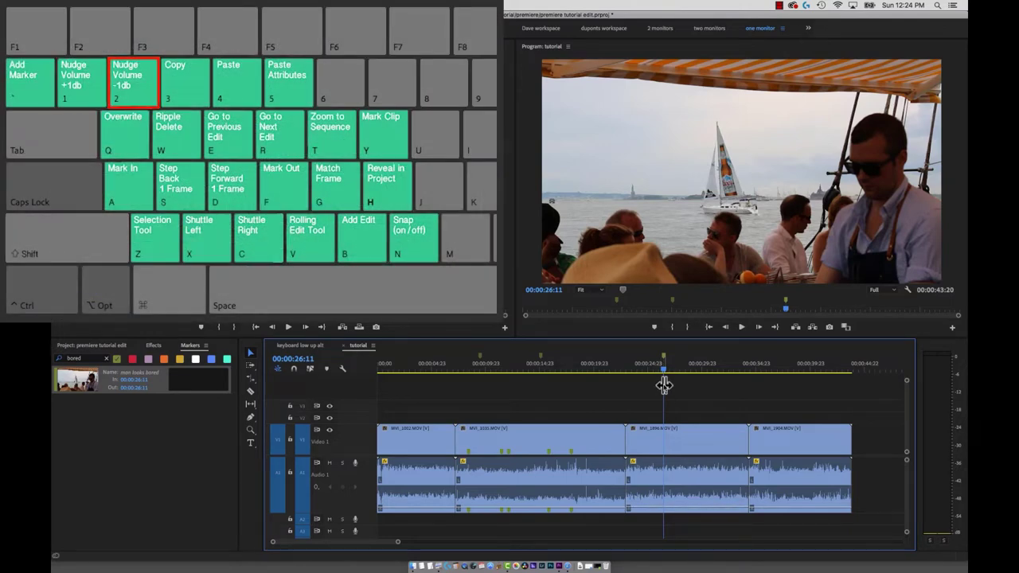
pyautogui.moveTo(667, 531); pyautogui.dragTo(573, 495)
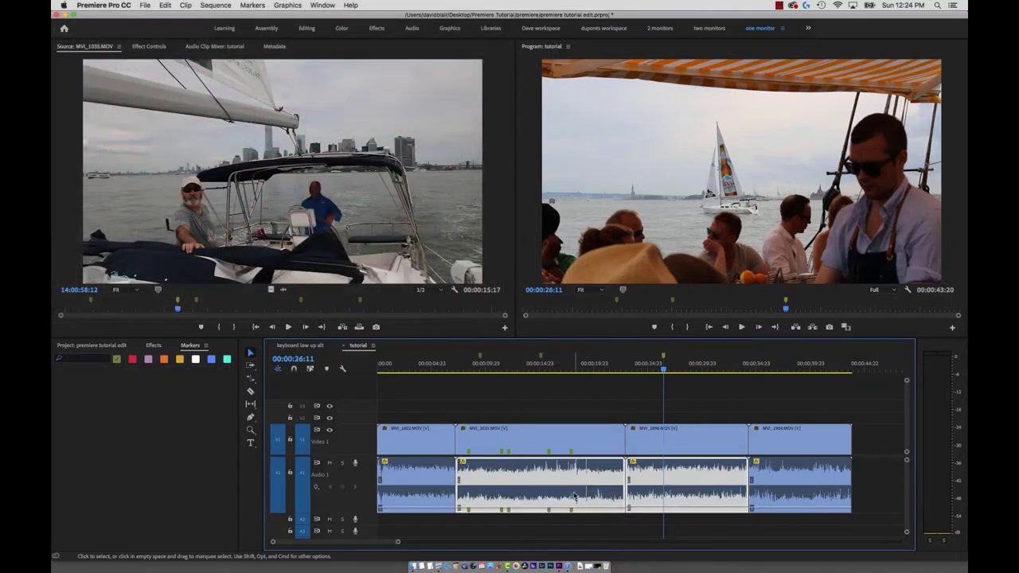
pyautogui.press('2')
pyautogui.press('2')
pyautogui.press('2')
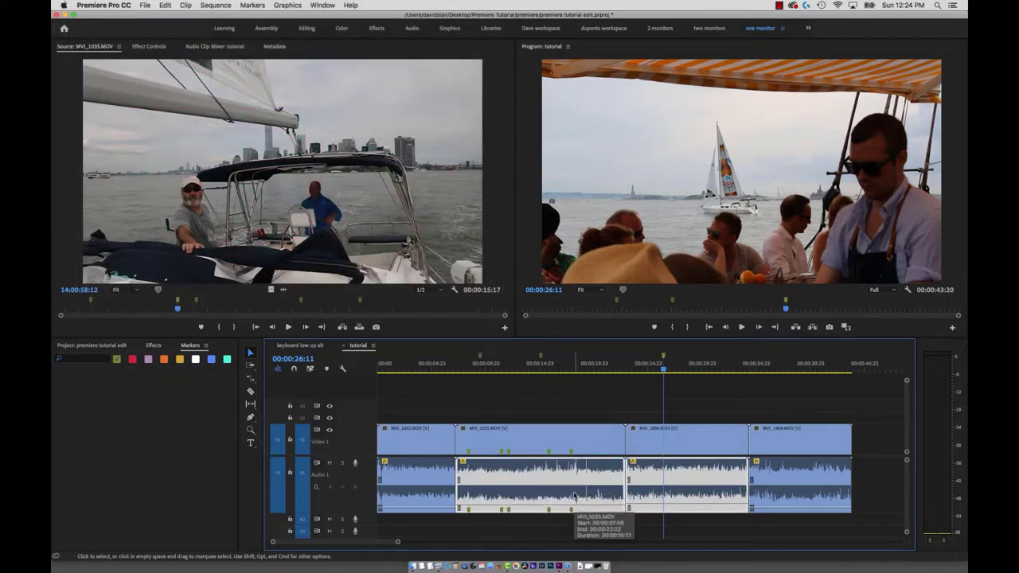
# - Paste a copy of MVI_1896 past the sequence end, then zoom to fit the timeline
pyautogui.click(435, 363)
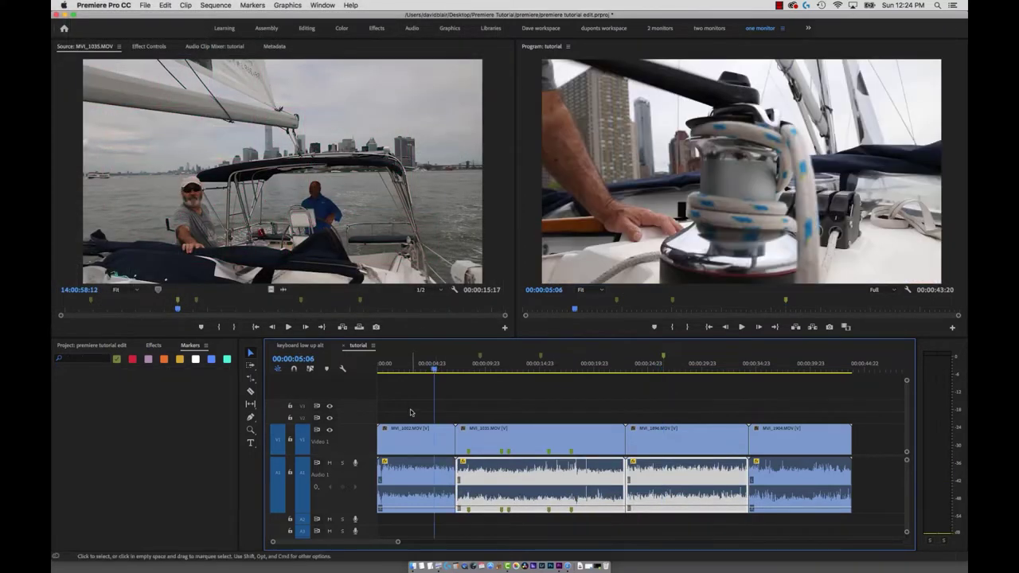
pyautogui.moveTo(390, 357); pyautogui.dragTo(409, 358)
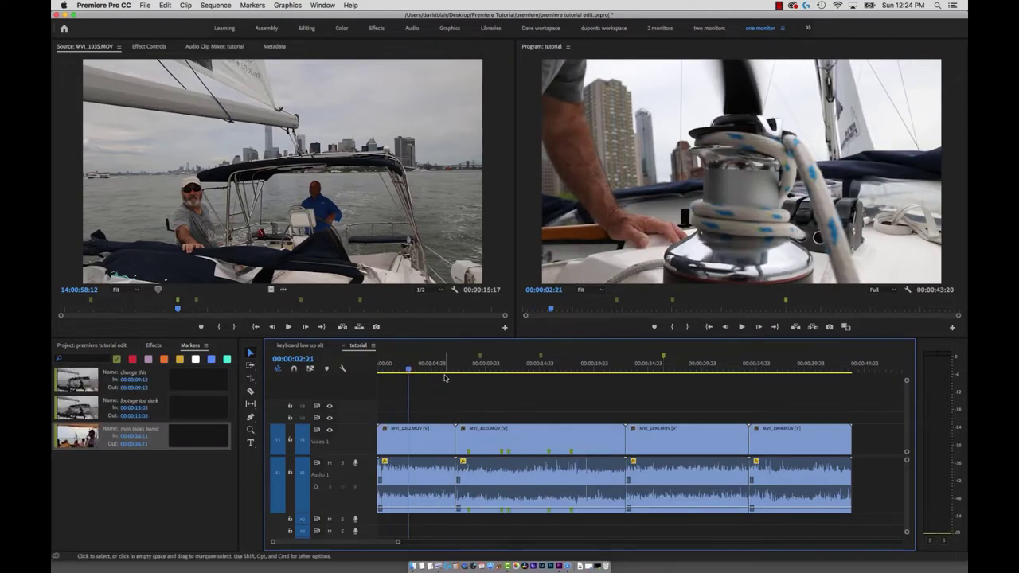
pyautogui.moveTo(502, 368); pyautogui.dragTo(650, 374)
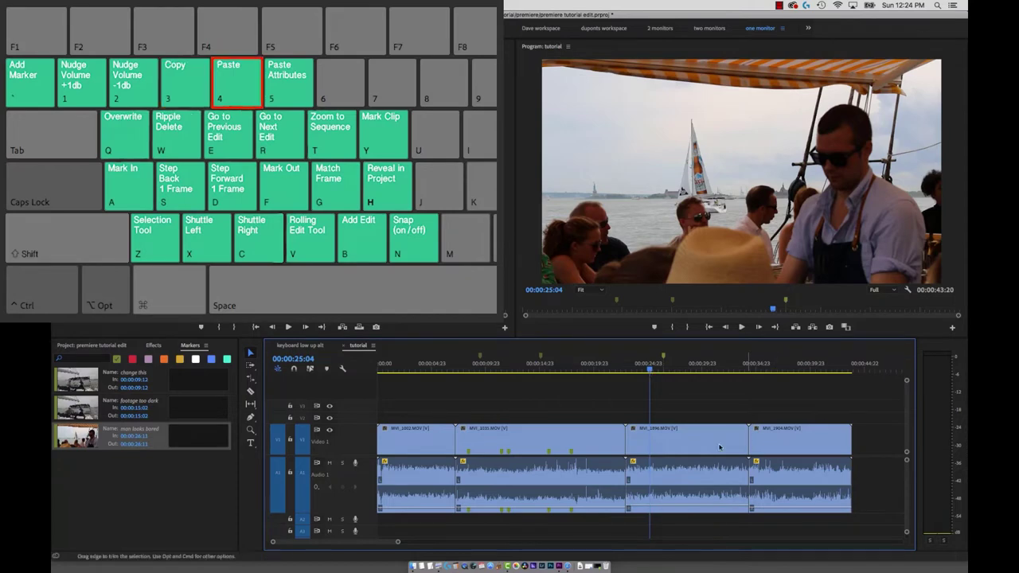
pyautogui.click(687, 440)
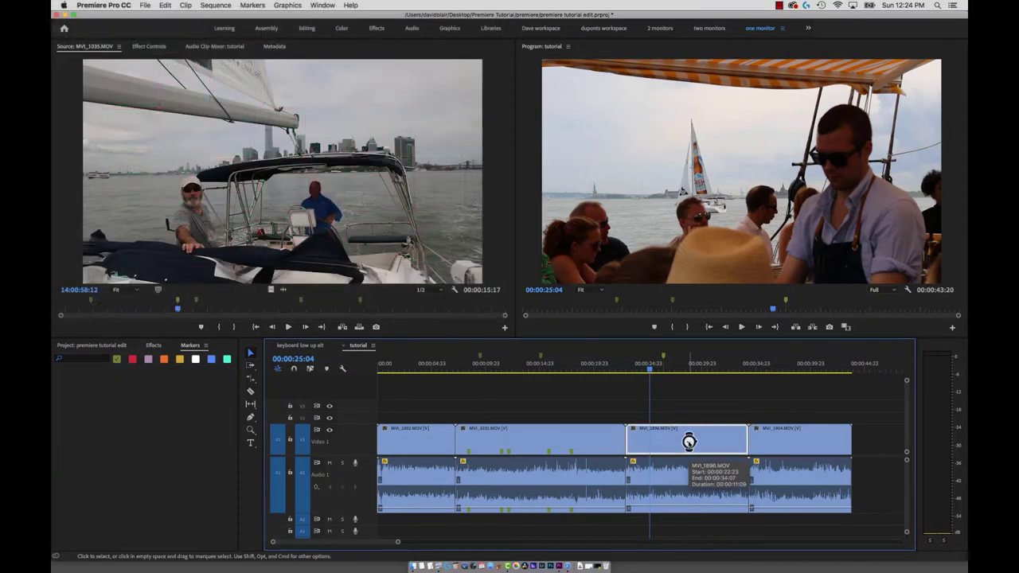
pyautogui.moveTo(827, 368); pyautogui.dragTo(893, 369)
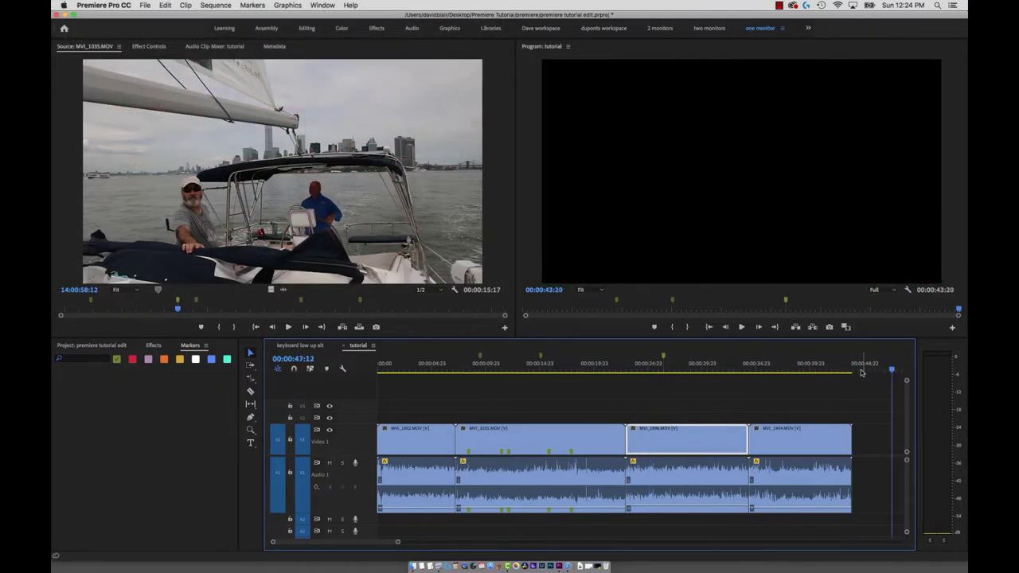
pyautogui.press('super+v')
pyautogui.press('-')
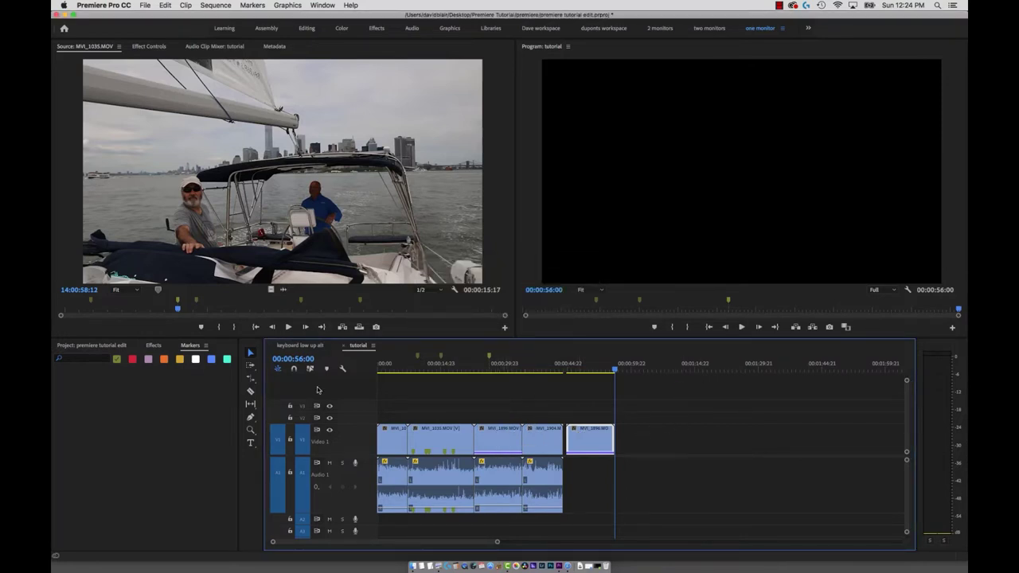
pyautogui.click(342, 367)
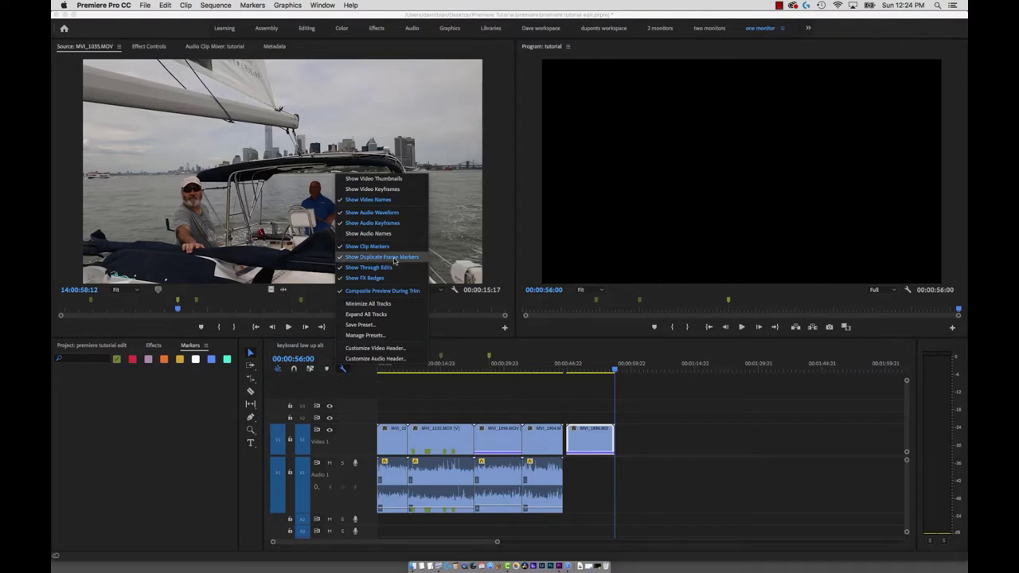
pyautogui.click(402, 257)
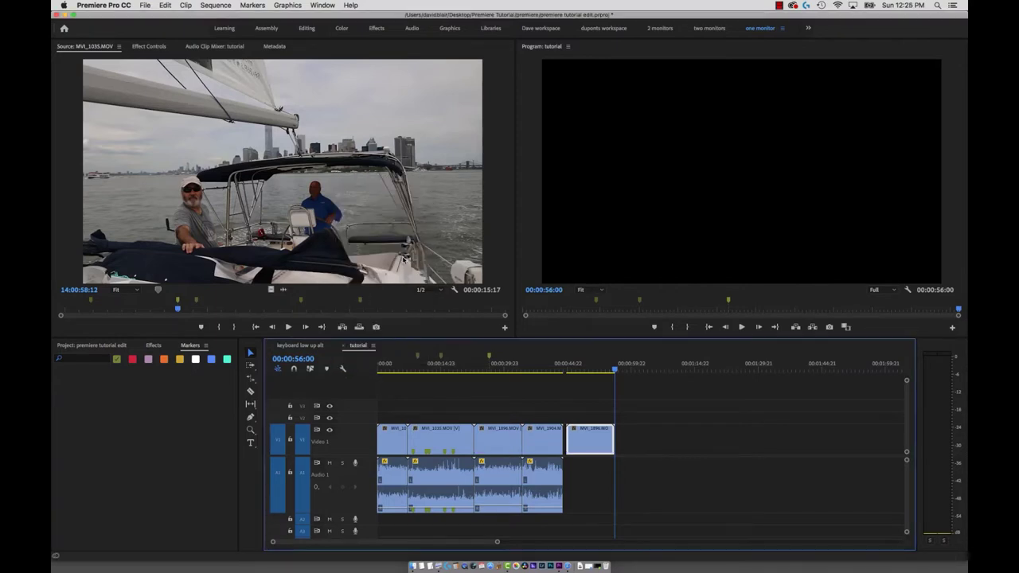
pyautogui.click(342, 367)
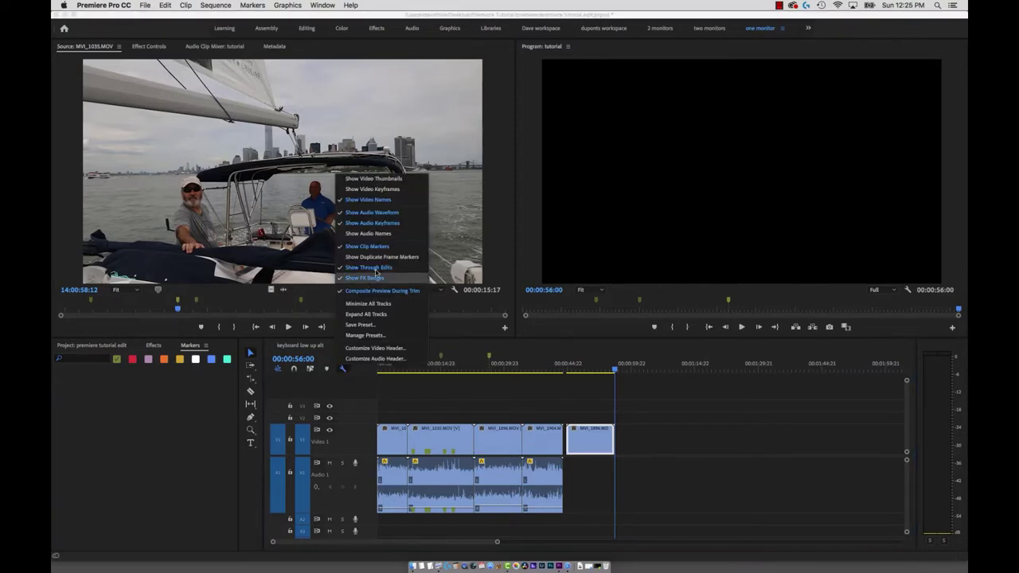
pyautogui.click(377, 260)
pyautogui.click(343, 367)
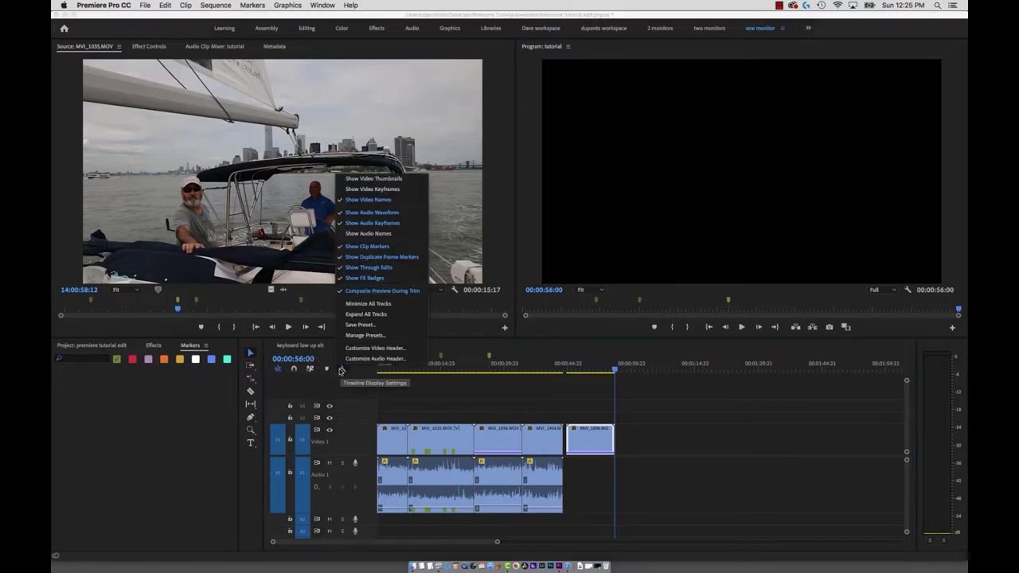
pyautogui.click(382, 214)
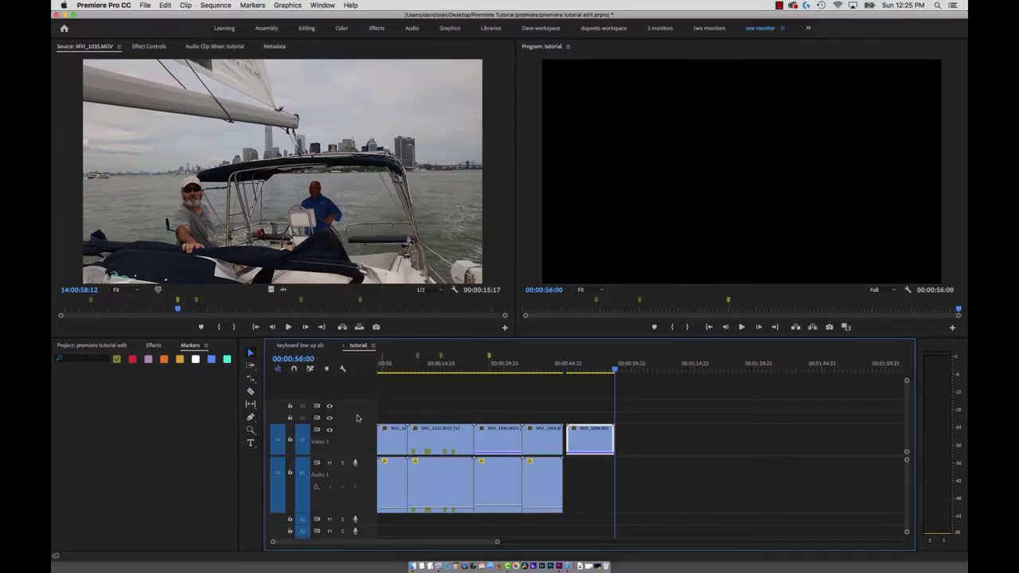
pyautogui.click(342, 368)
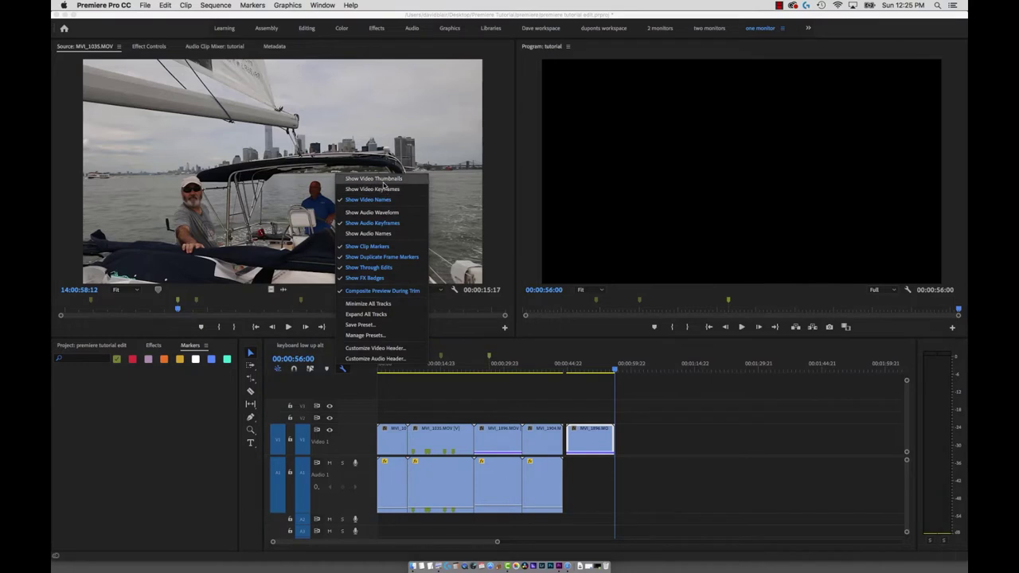
pyautogui.click(384, 178)
pyautogui.click(343, 369)
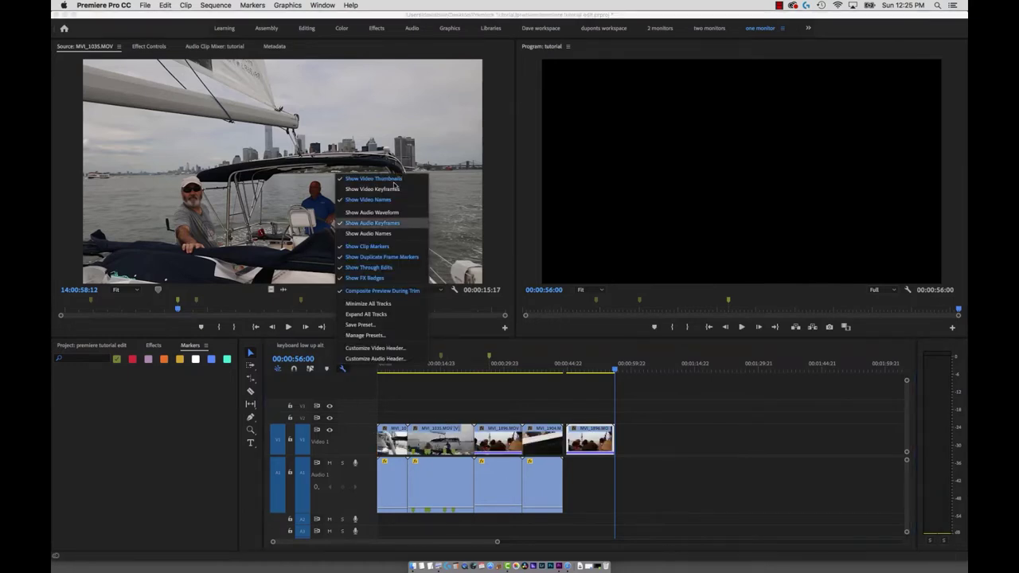
pyautogui.click(374, 178)
pyautogui.click(342, 369)
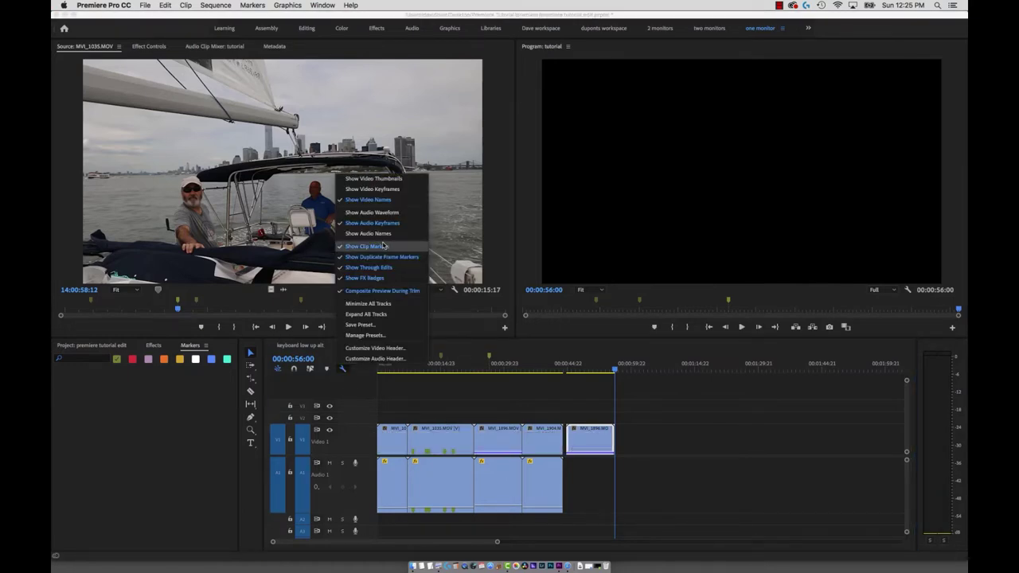
pyautogui.click(371, 212)
pyautogui.click(344, 358)
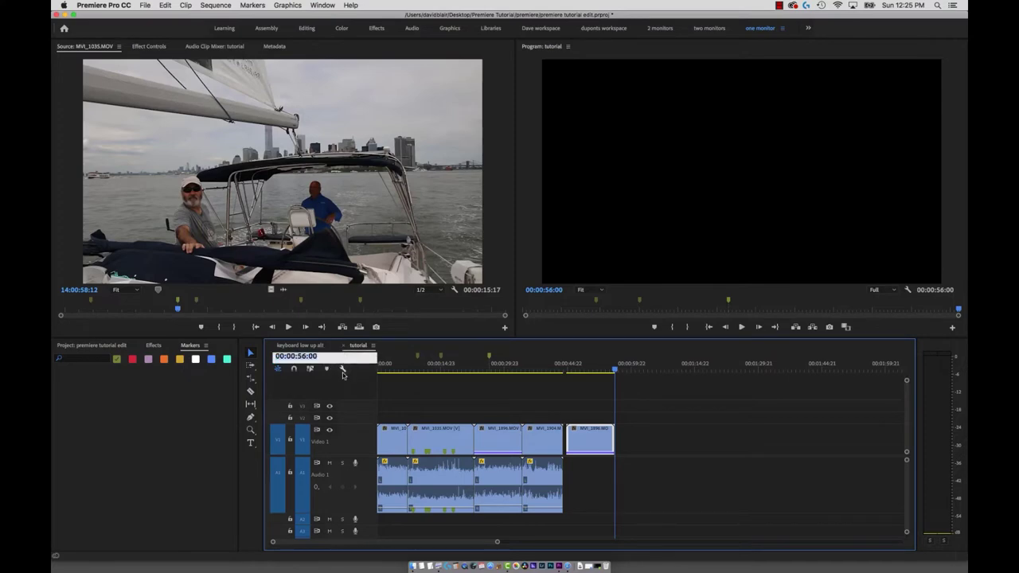
pyautogui.click(342, 368)
pyautogui.click(378, 288)
pyautogui.click(499, 368)
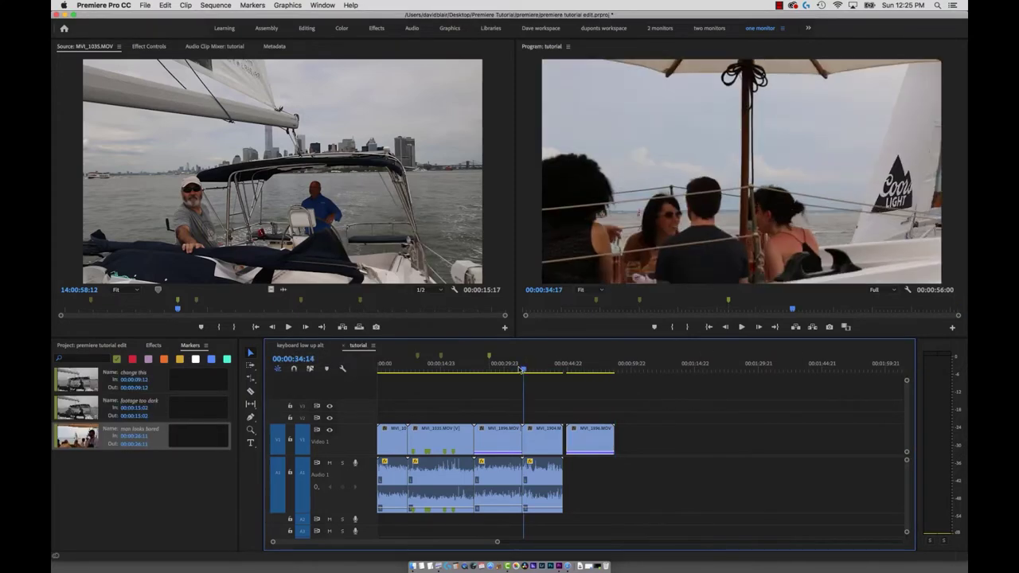
# - Paste a second MVI_1896 copy past the sequence end, then reselect the original MVI_1896 clip
pyautogui.click(510, 439)
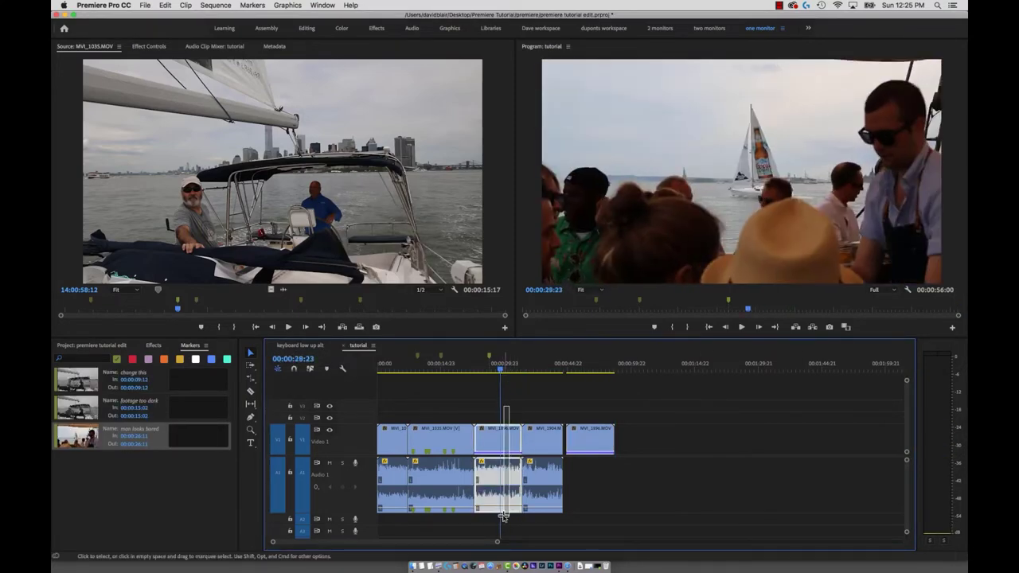
pyautogui.press('3')
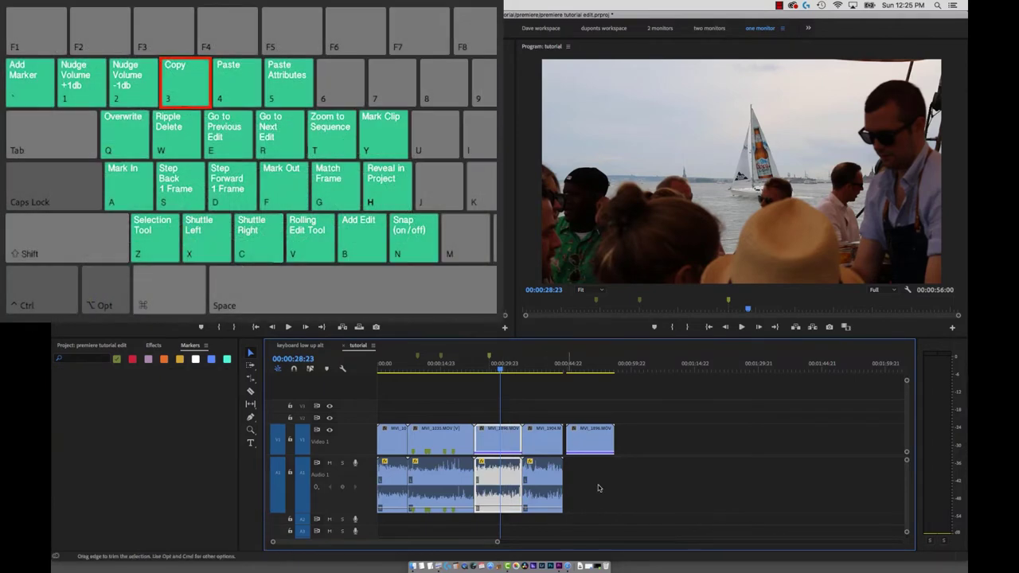
pyautogui.click(643, 366)
pyautogui.press('4')
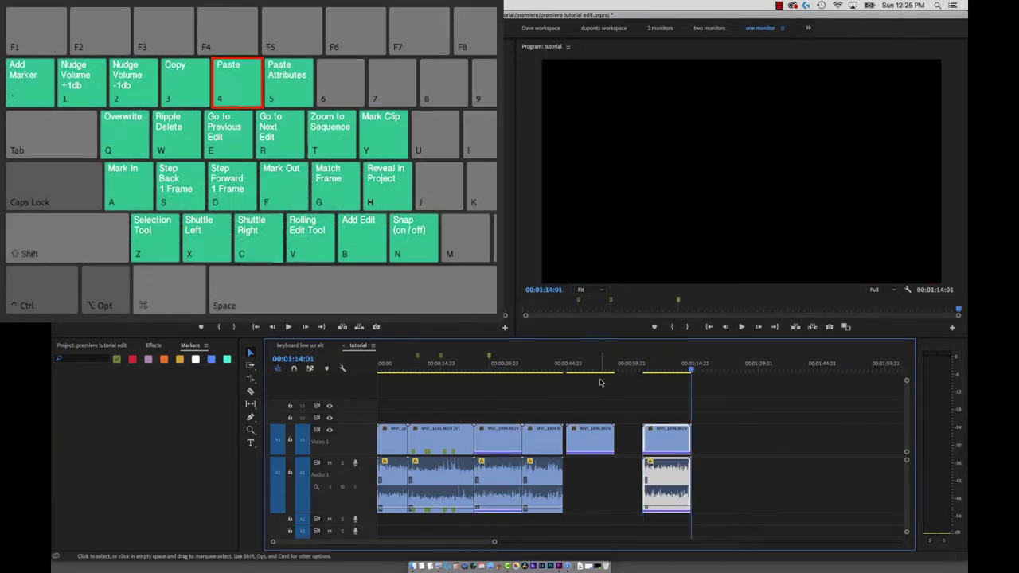
pyautogui.click(500, 366)
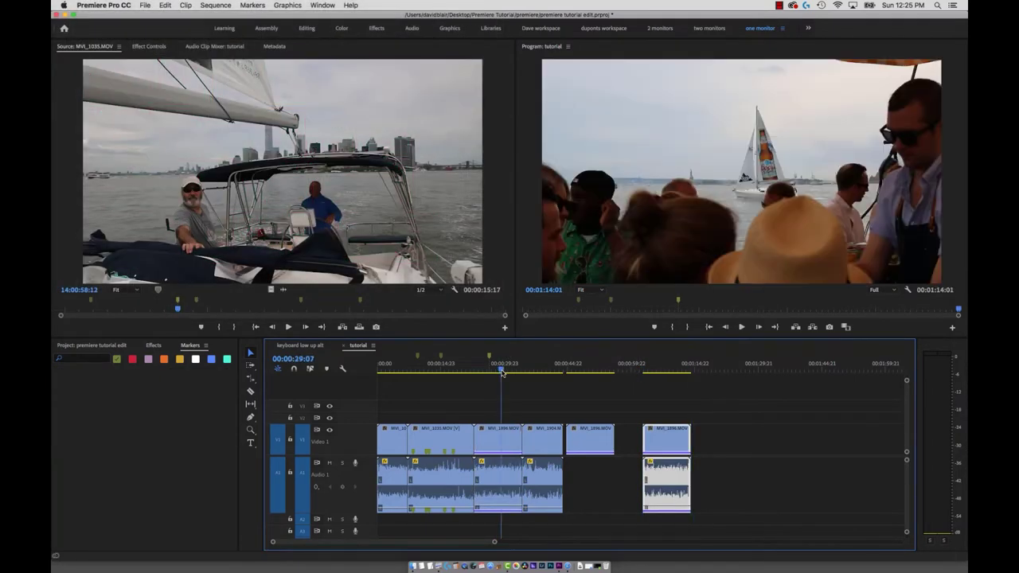
pyautogui.click(500, 440)
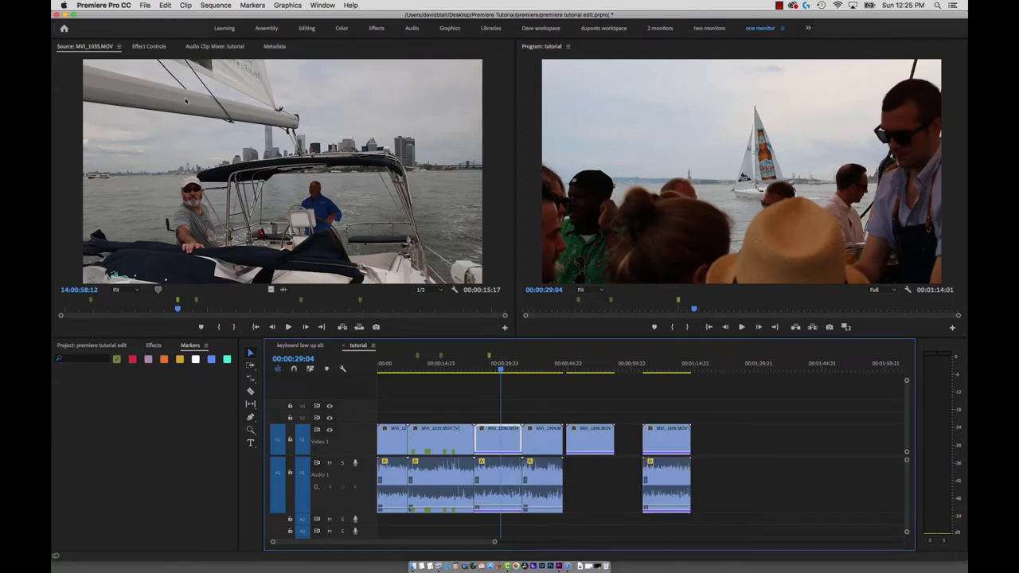
# - In Effect Controls, set MVI_1896's Motion Scale to 150 and Rotation to 51°
pyautogui.click(149, 47)
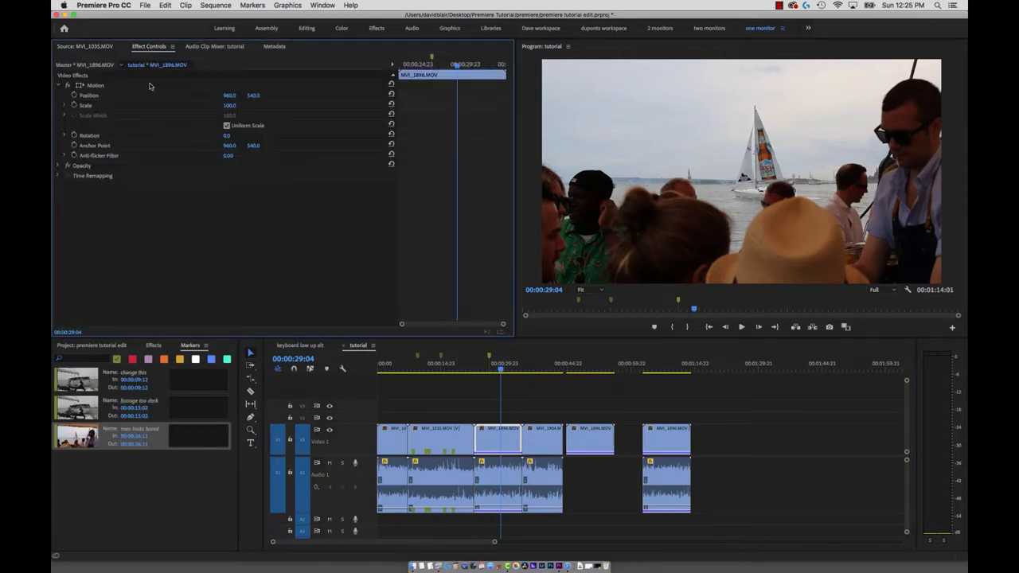
pyautogui.click(61, 86)
pyautogui.click(57, 86)
pyautogui.click(229, 106)
pyautogui.write('150')
pyautogui.press('Return')
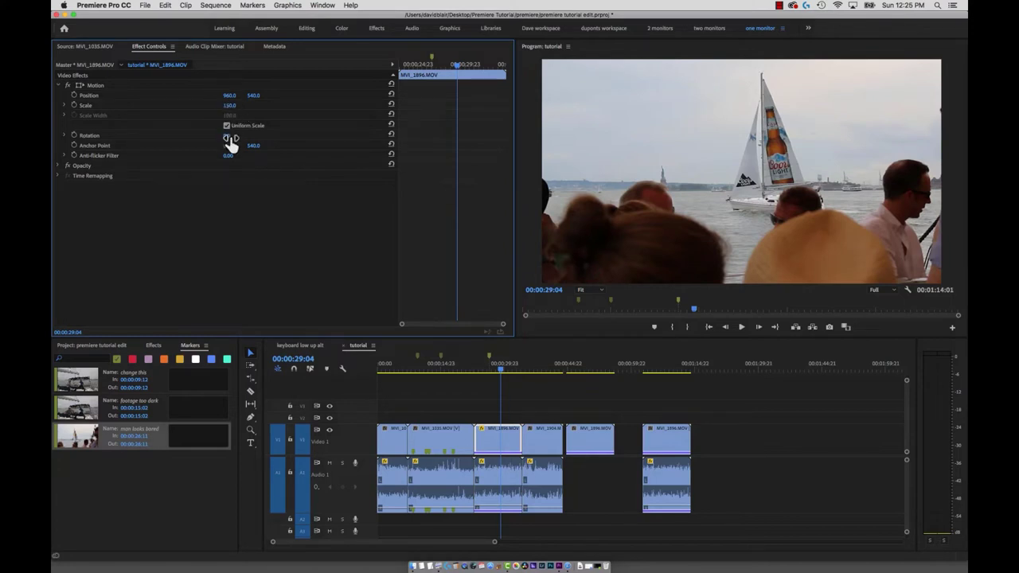
pyautogui.moveTo(230, 141); pyautogui.dragTo(269, 140)
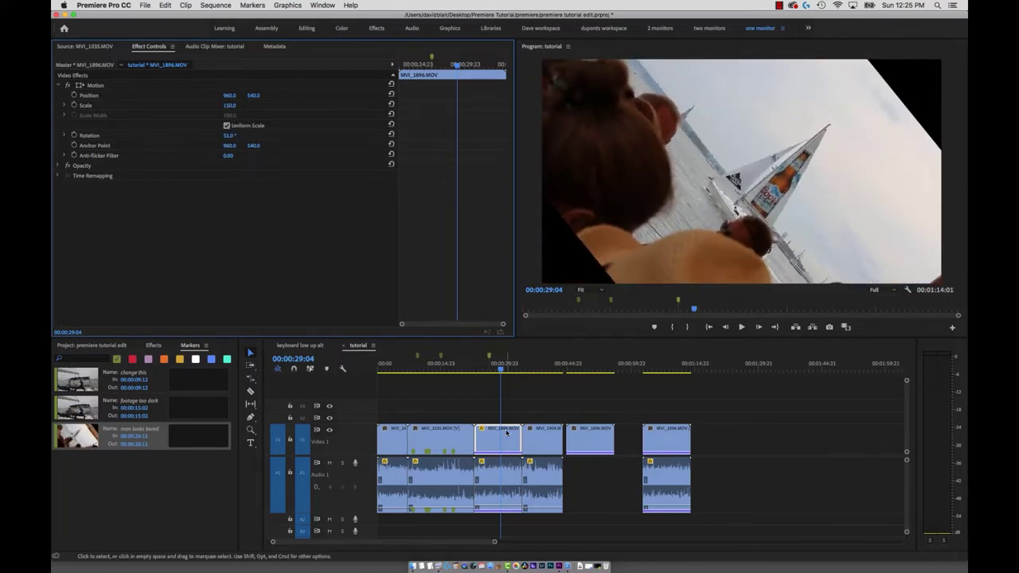
pyautogui.moveTo(502, 368); pyautogui.dragTo(450, 380)
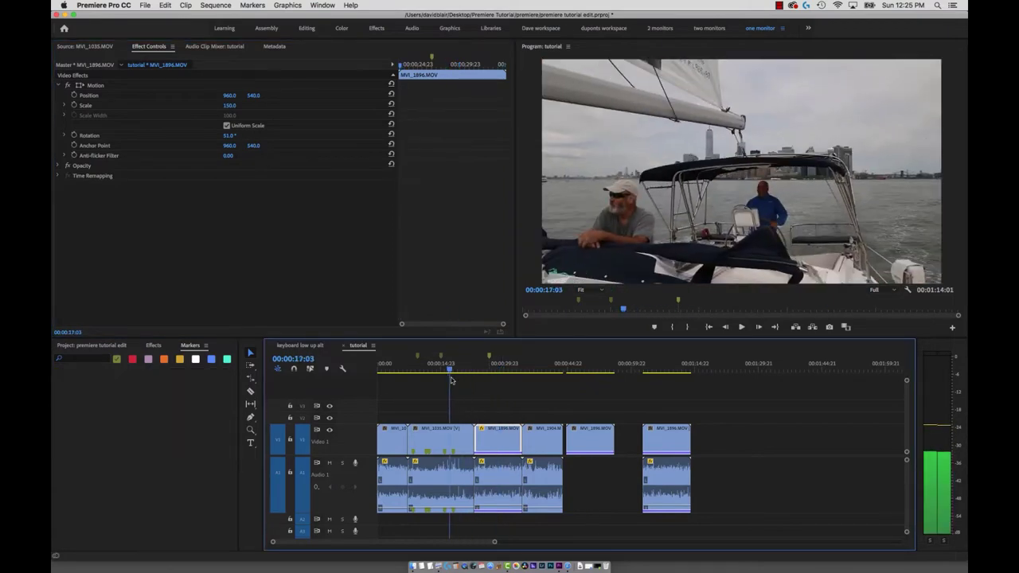
pyautogui.click(499, 369)
pyautogui.press('3')
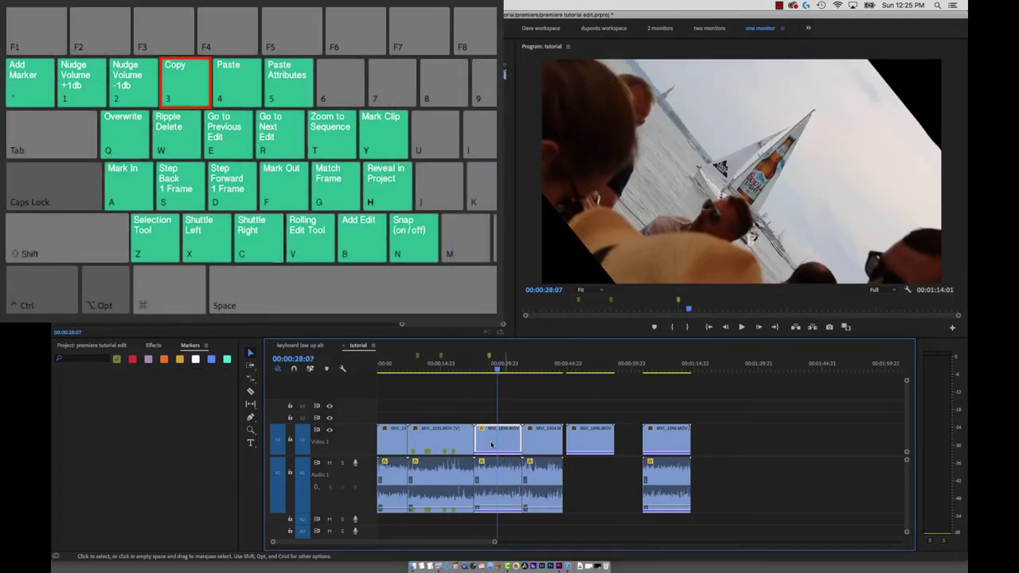
pyautogui.click(440, 368)
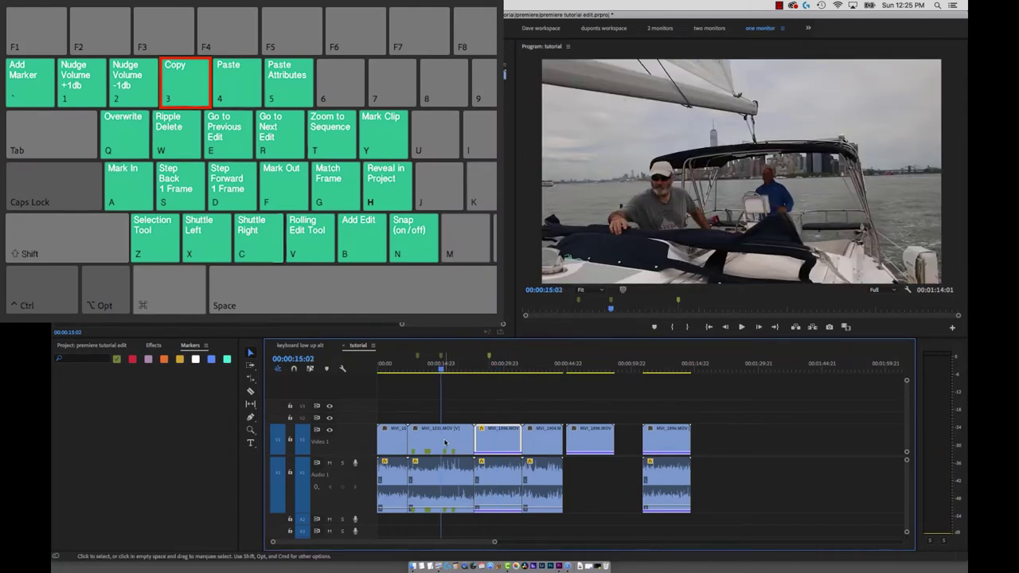
pyautogui.click(444, 443)
pyautogui.press('5')
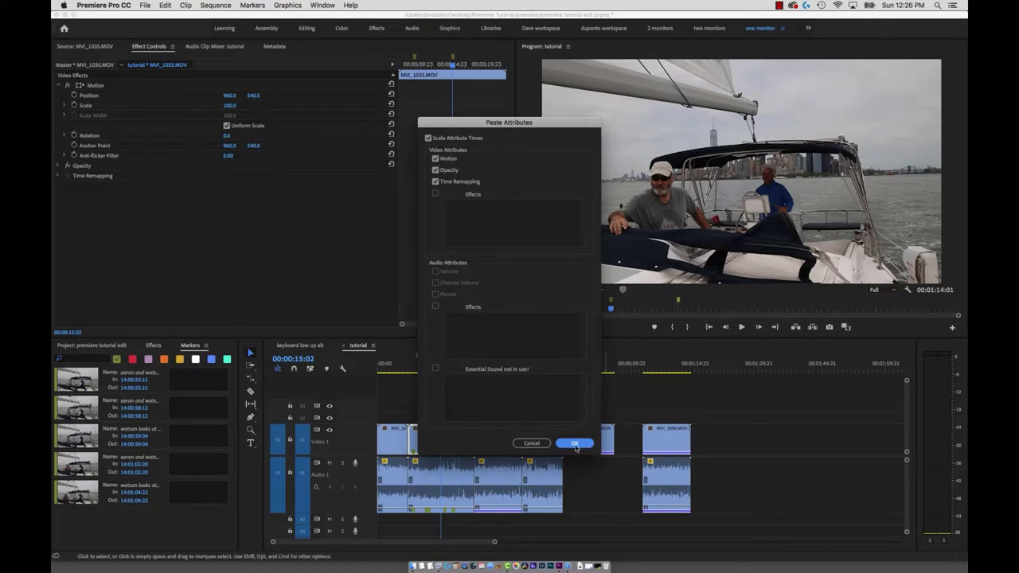
pyautogui.click(574, 443)
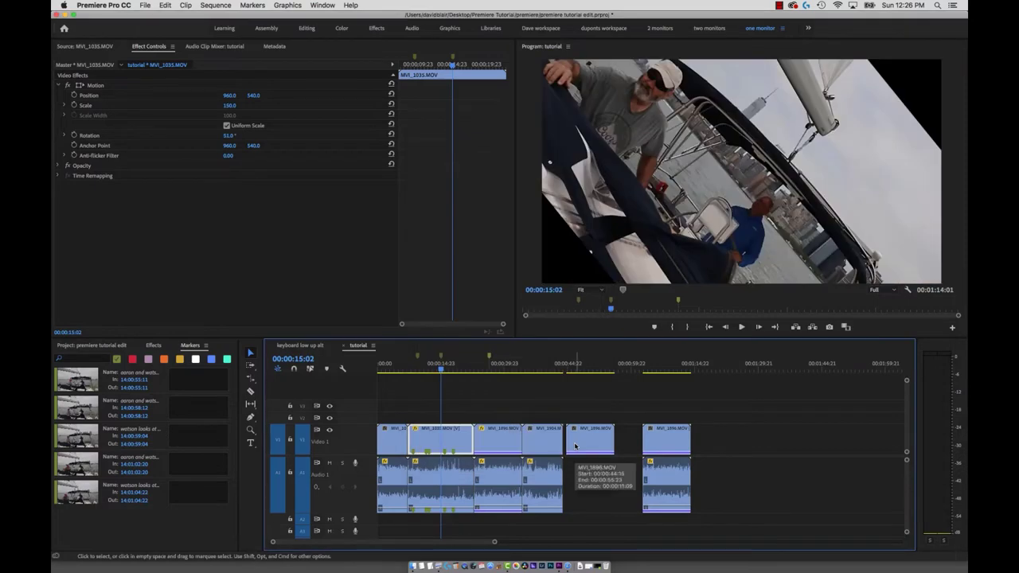
# - Undo the last paste, then paste MVI_1896's Motion attributes onto MVI_1035
pyautogui.press('super+z')
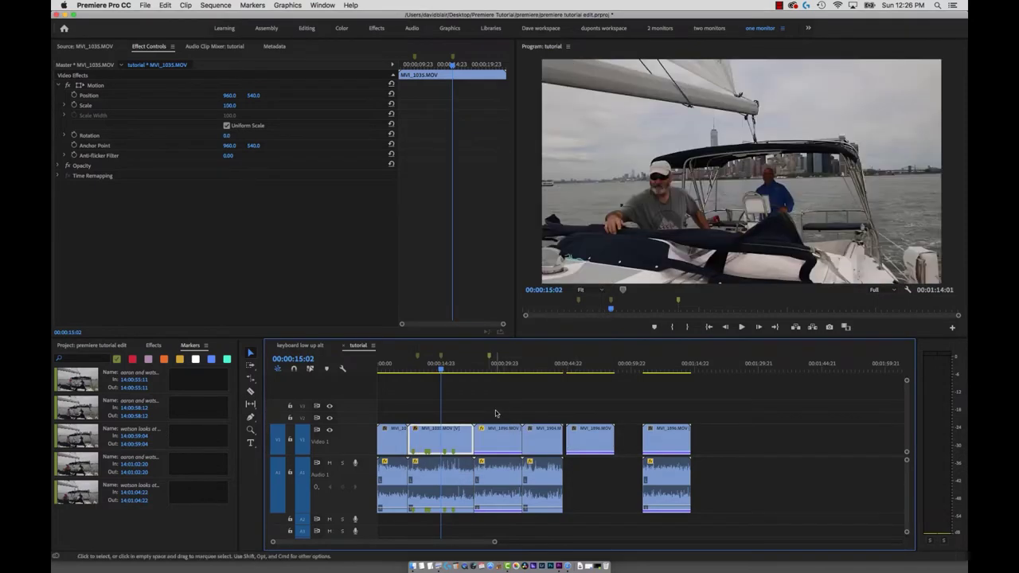
pyautogui.click(498, 364)
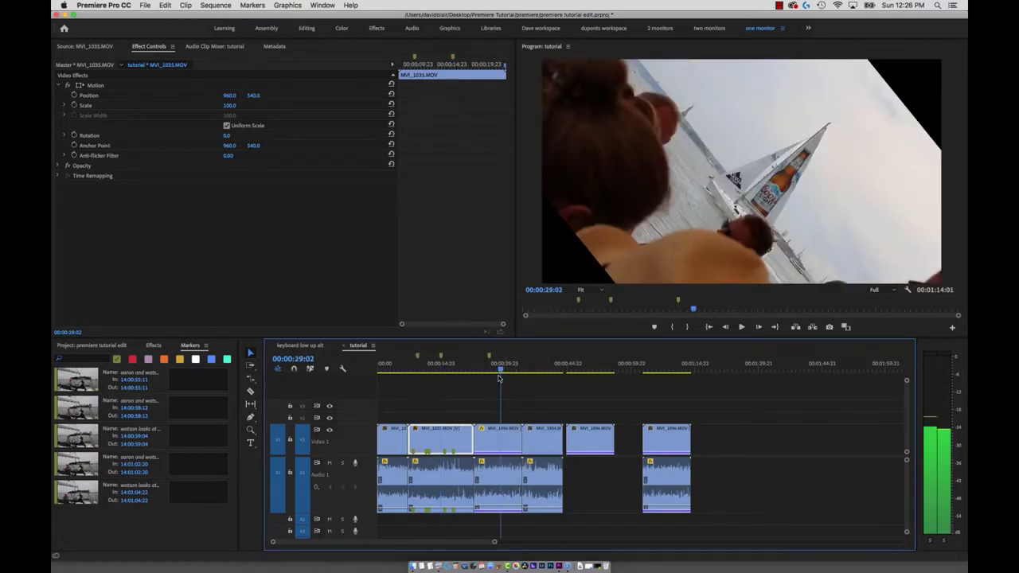
pyautogui.click(513, 508)
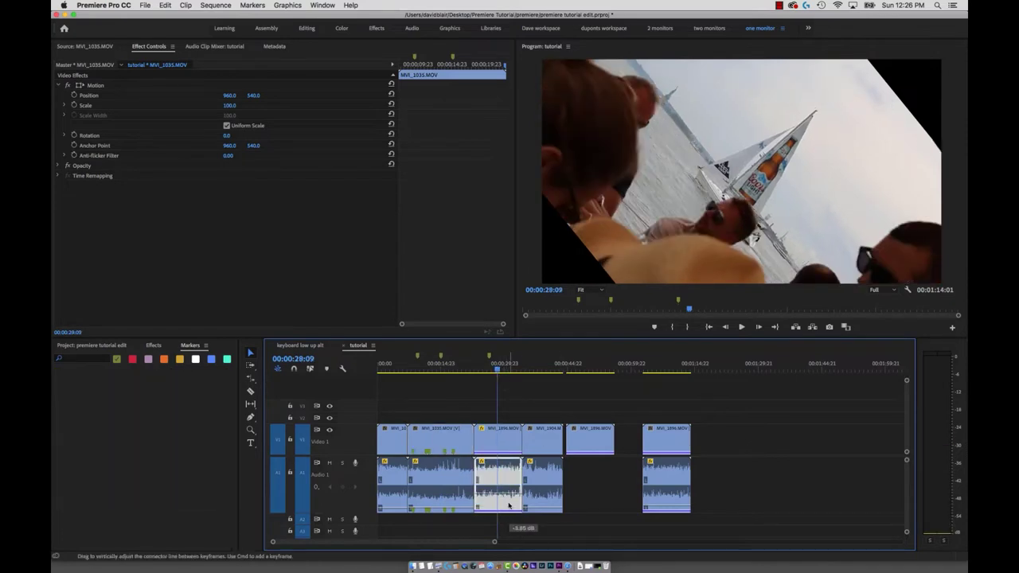
pyautogui.click(507, 417)
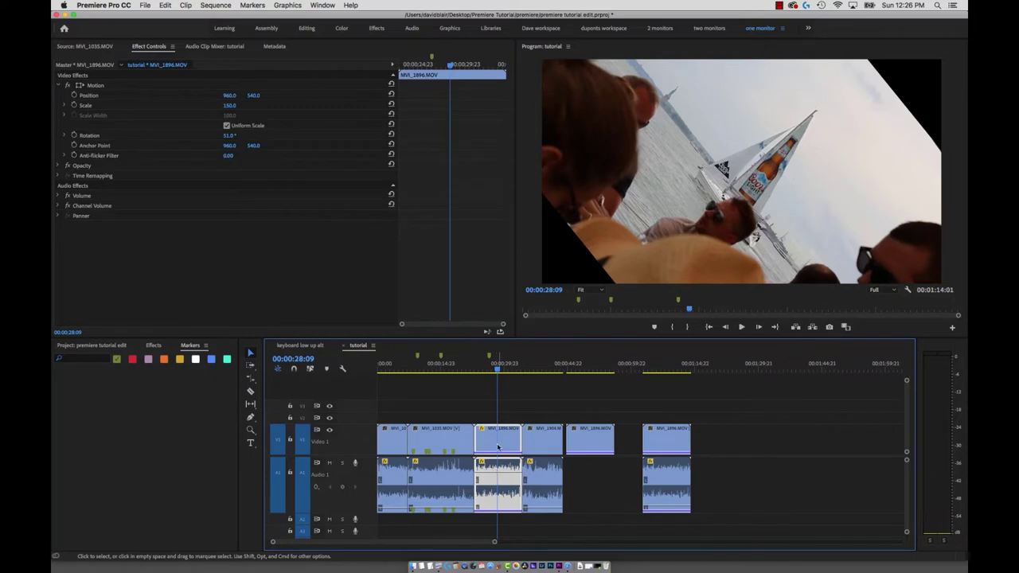
pyautogui.click(442, 367)
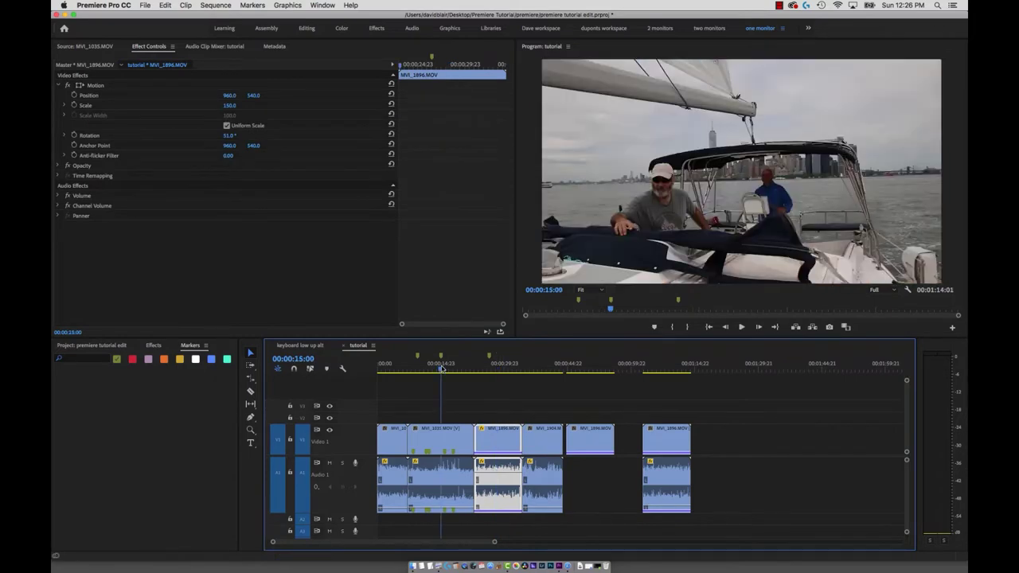
pyautogui.click(439, 490)
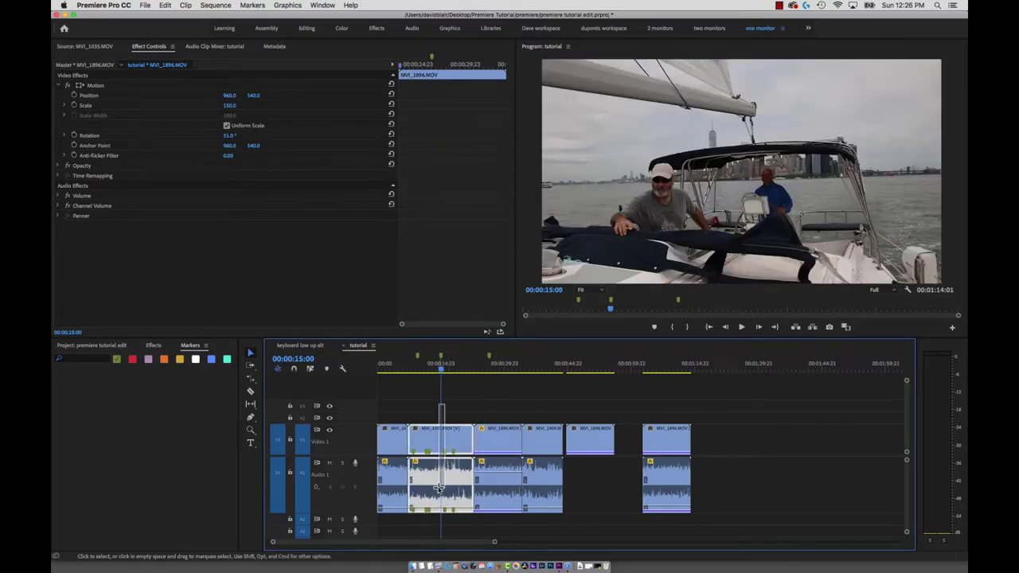
pyautogui.press('alt+super+v')
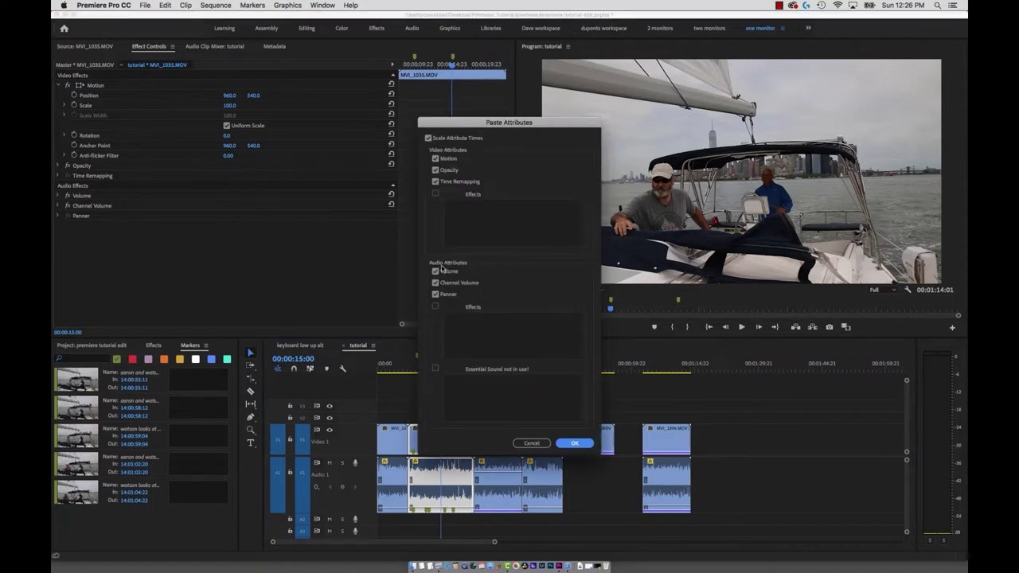
pyautogui.click(574, 442)
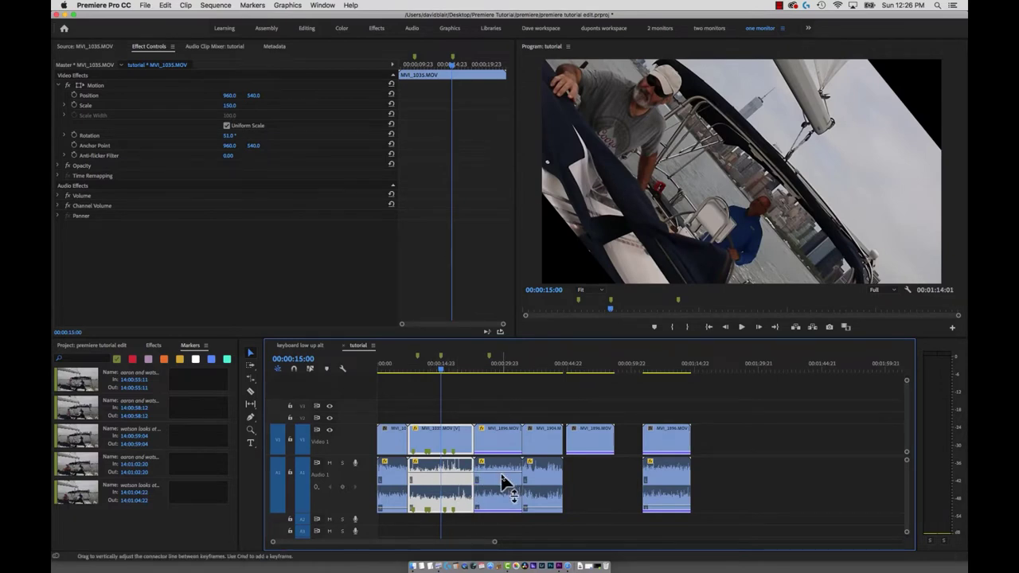
# - Marquee-select the opening clips of the tutorial sequence
pyautogui.click(530, 365)
pyautogui.click(509, 365)
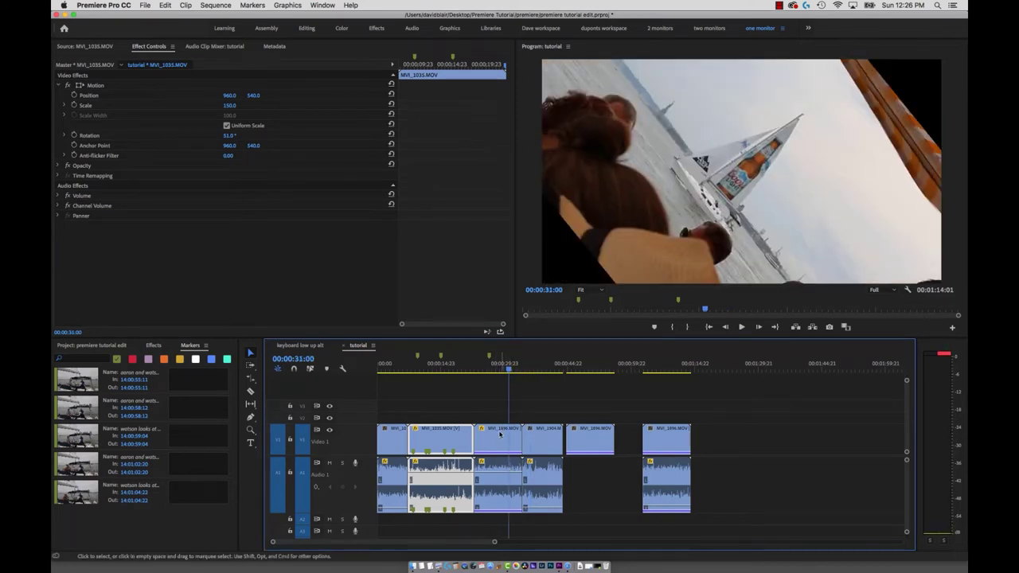
pyautogui.moveTo(491, 405); pyautogui.dragTo(505, 527)
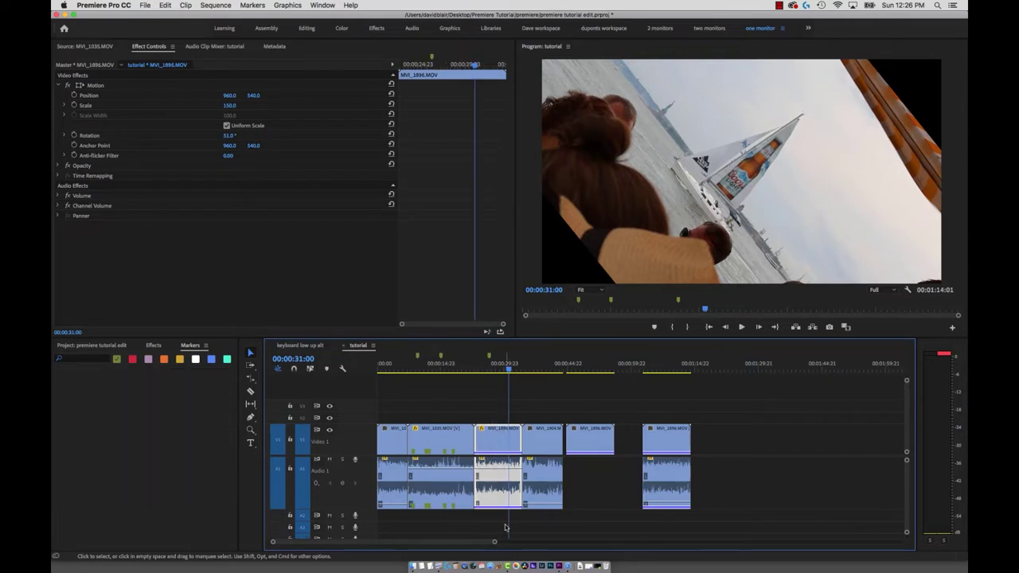
pyautogui.click(412, 363)
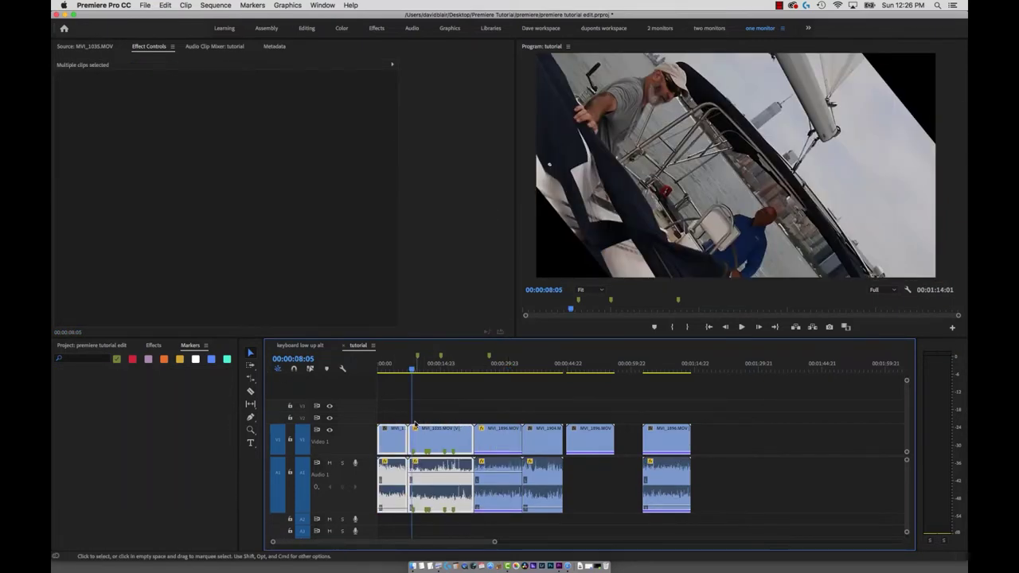
# - Paste the Motion attributes (Scale 150, Rotation 51°) onto the selected opening clips
pyautogui.press('super+alt+v')
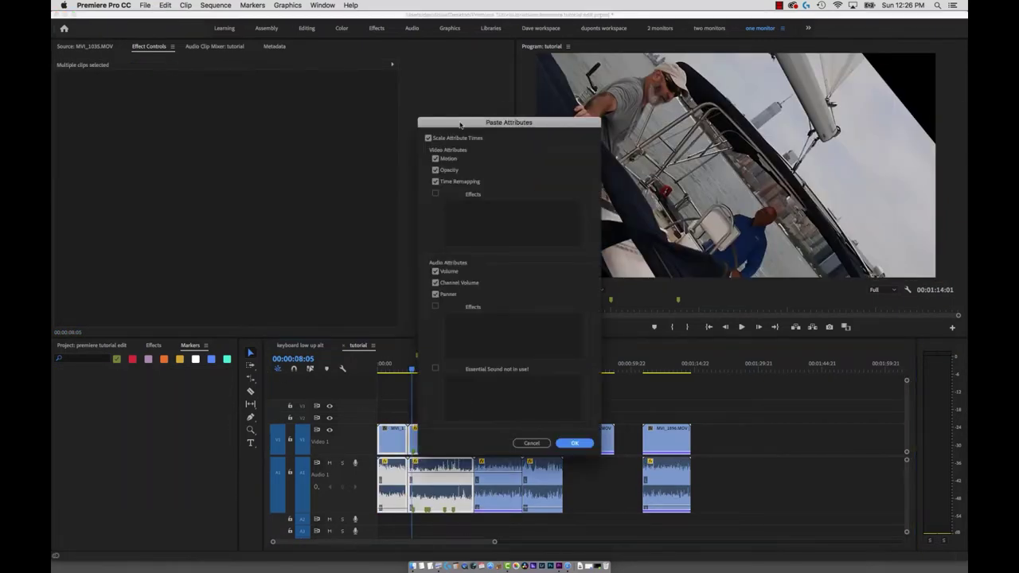
pyautogui.click(581, 446)
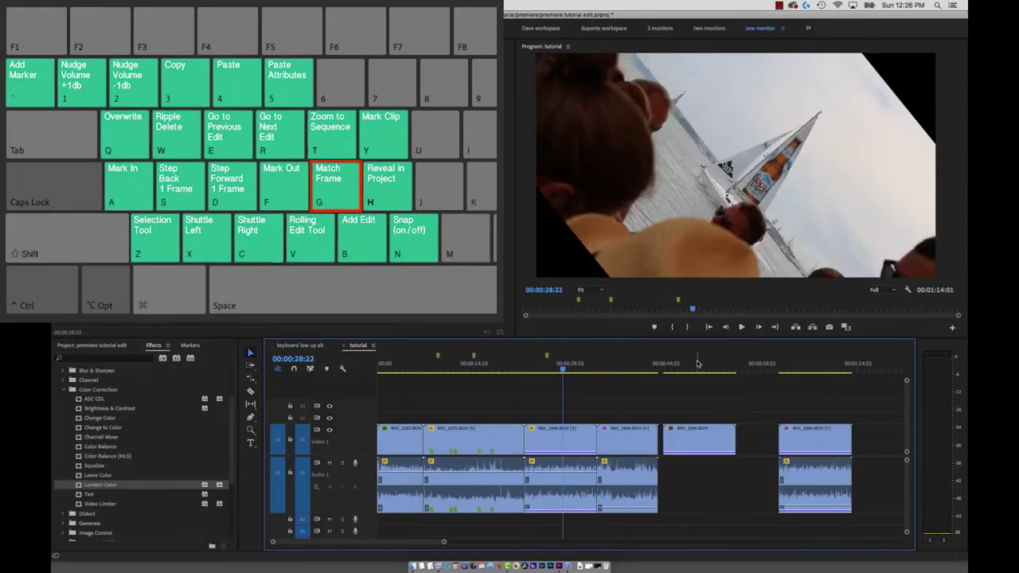
pyautogui.press('shift')
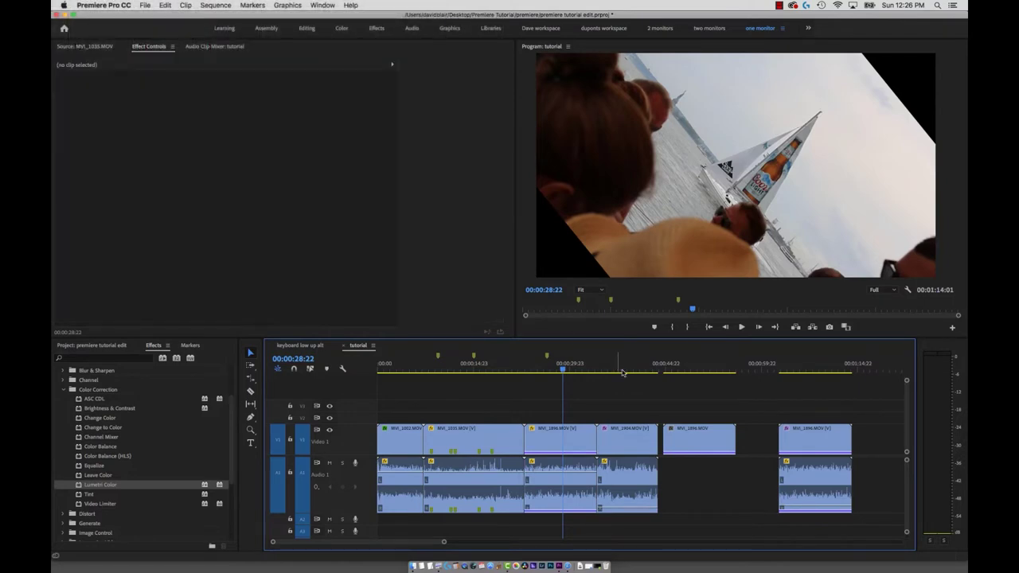
# - Scrub through the MVI_1904 source clip in the Source Monitor
pyautogui.click(618, 367)
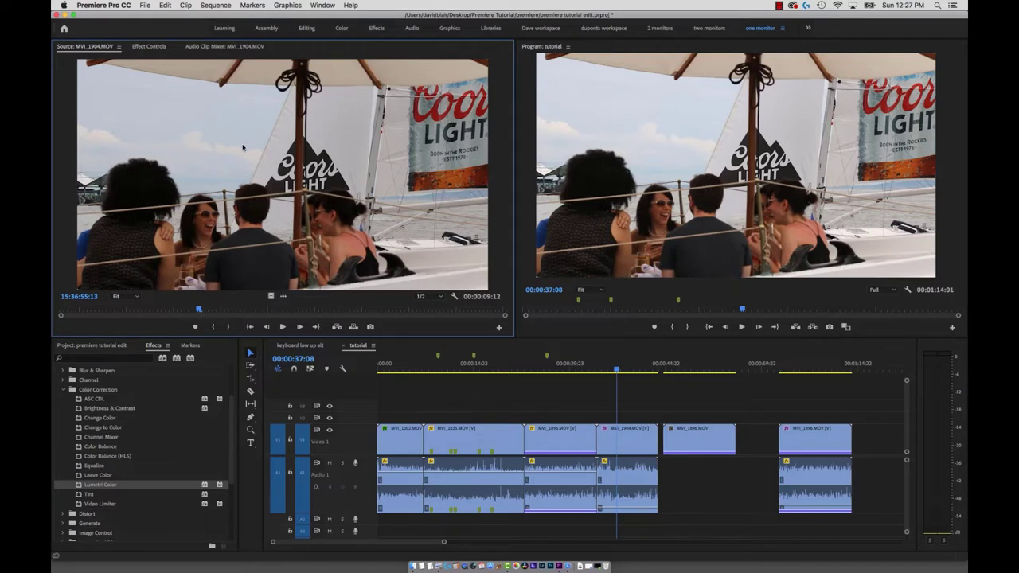
pyautogui.click(109, 309)
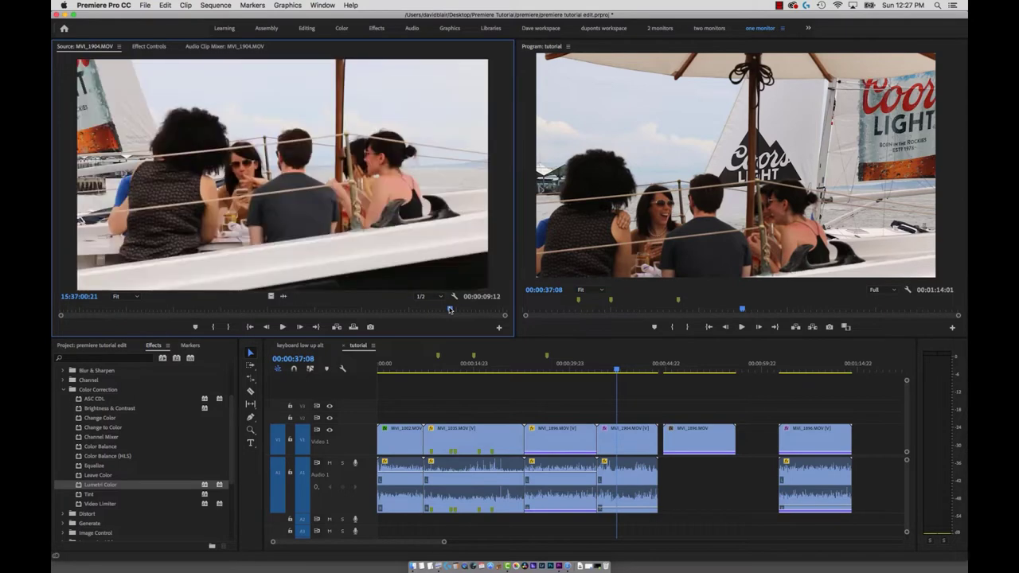
pyautogui.click(398, 309)
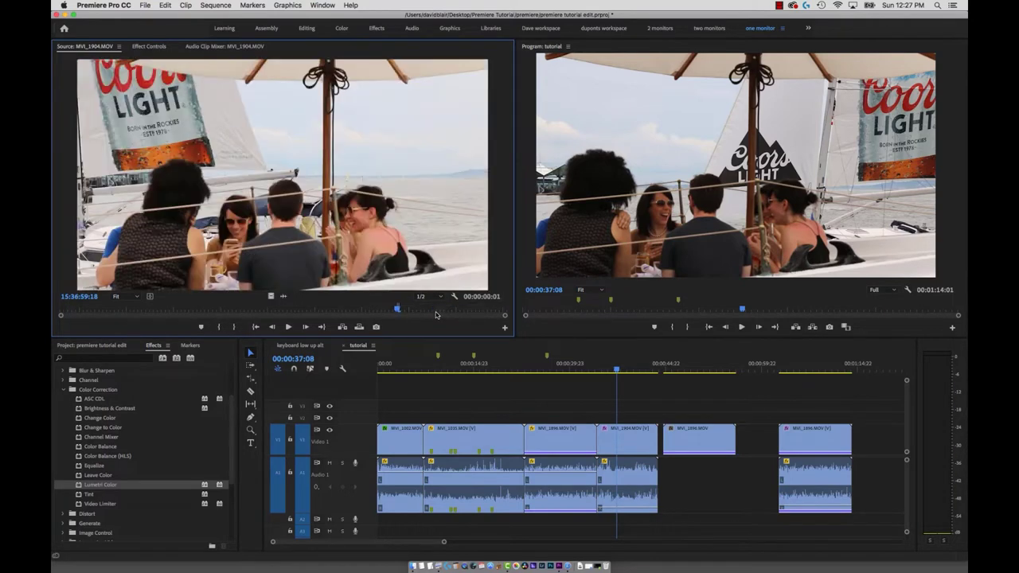
pyautogui.click(438, 310)
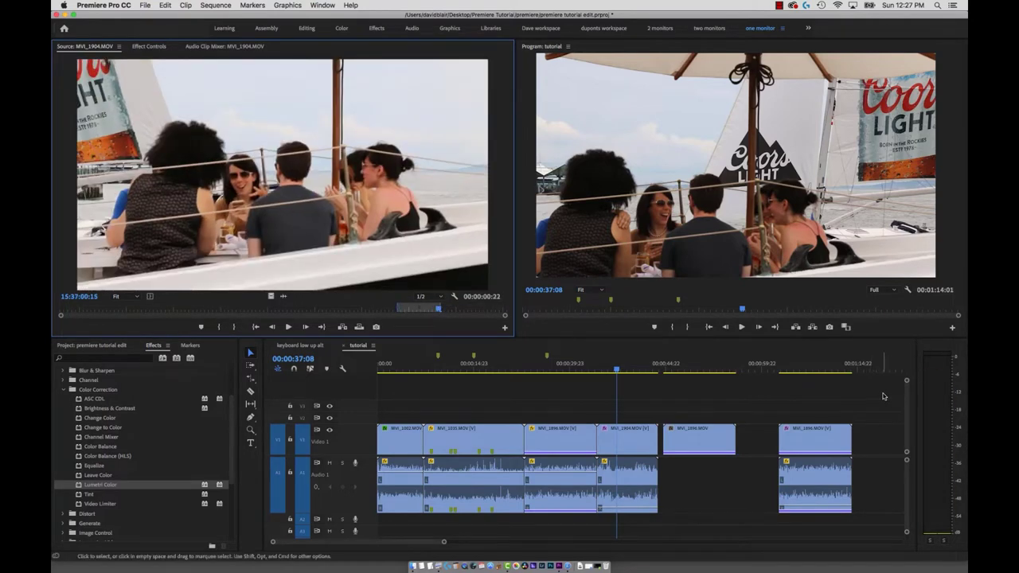
# - Use Match Frame to load MVI_1035's, then MVI_1002's, source footage at matching frames
pyautogui.click(449, 368)
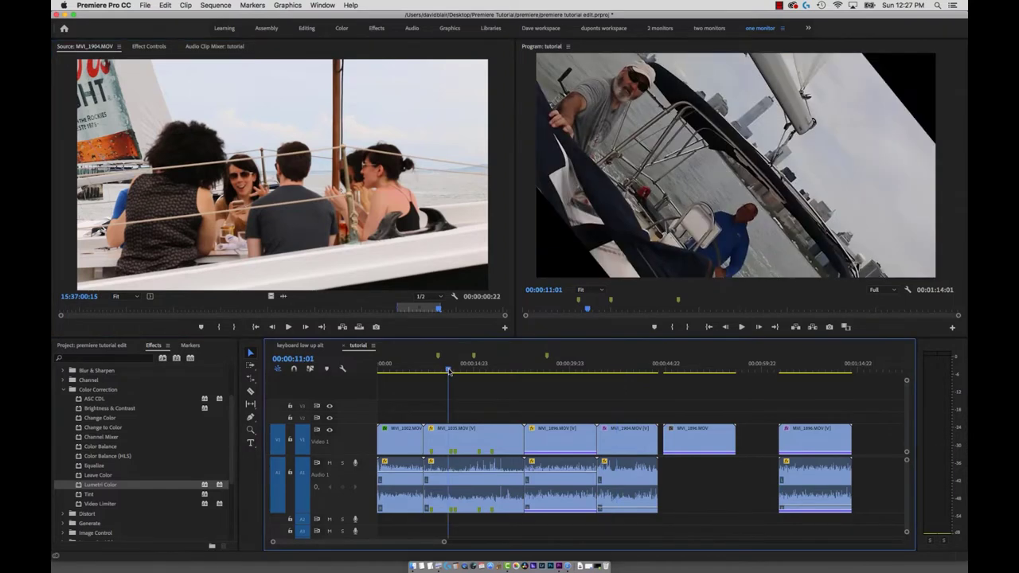
pyautogui.press('f')
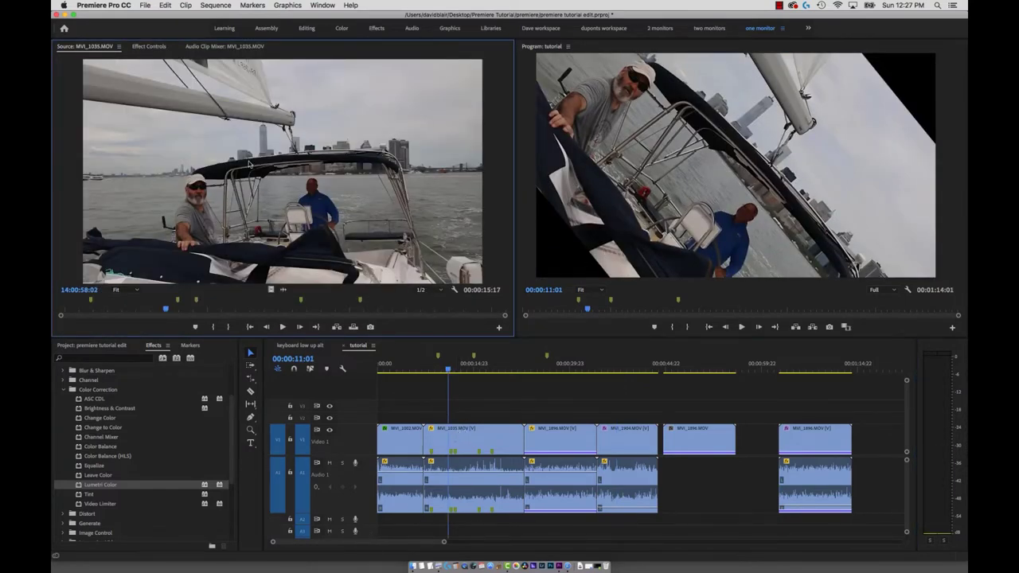
pyautogui.click(400, 362)
pyautogui.press('f')
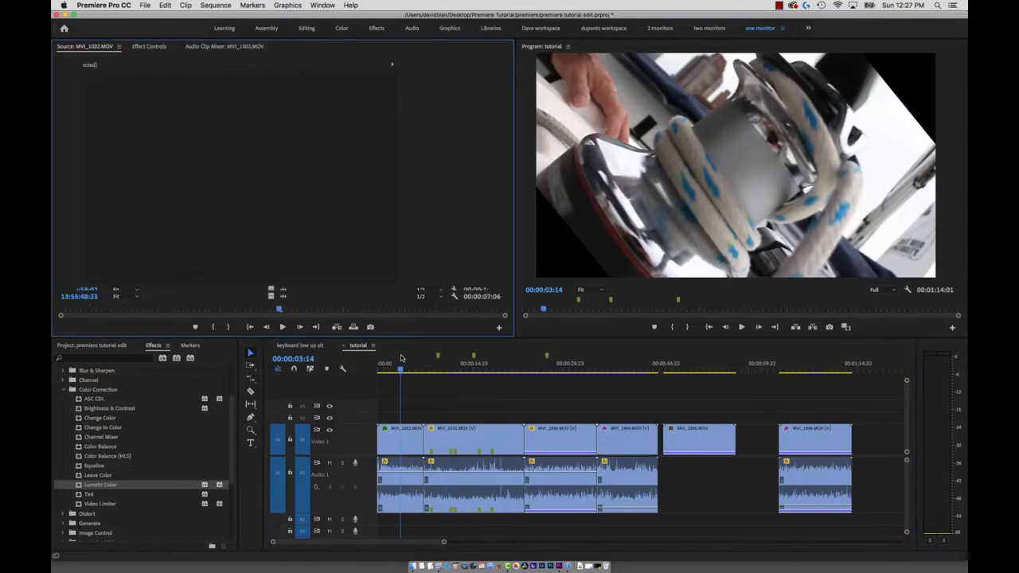
pyautogui.click(605, 365)
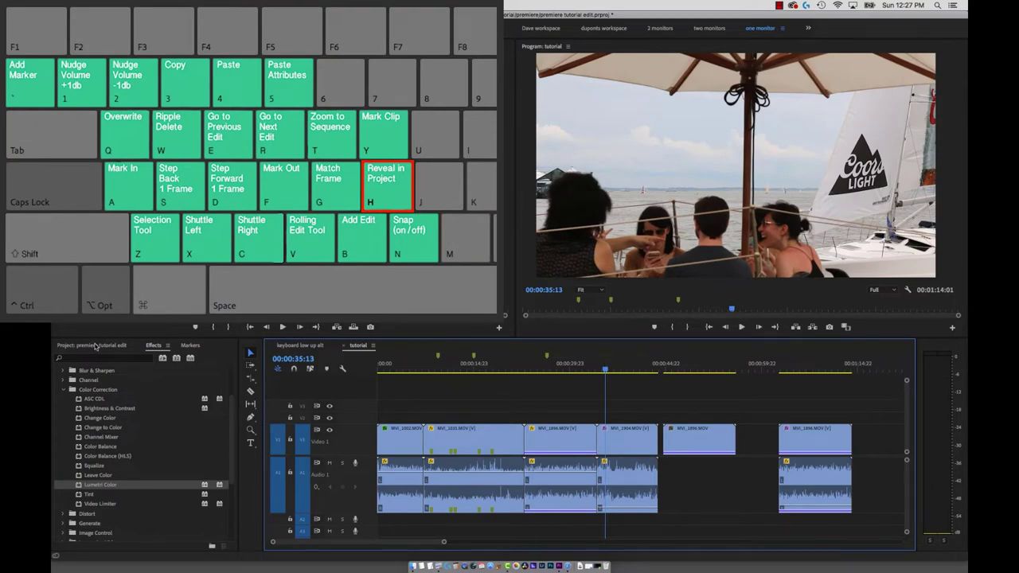
# - Reveal MVI_1904 in the Project panel with Shift+F and load it into the Source Monitor
pyautogui.click(94, 345)
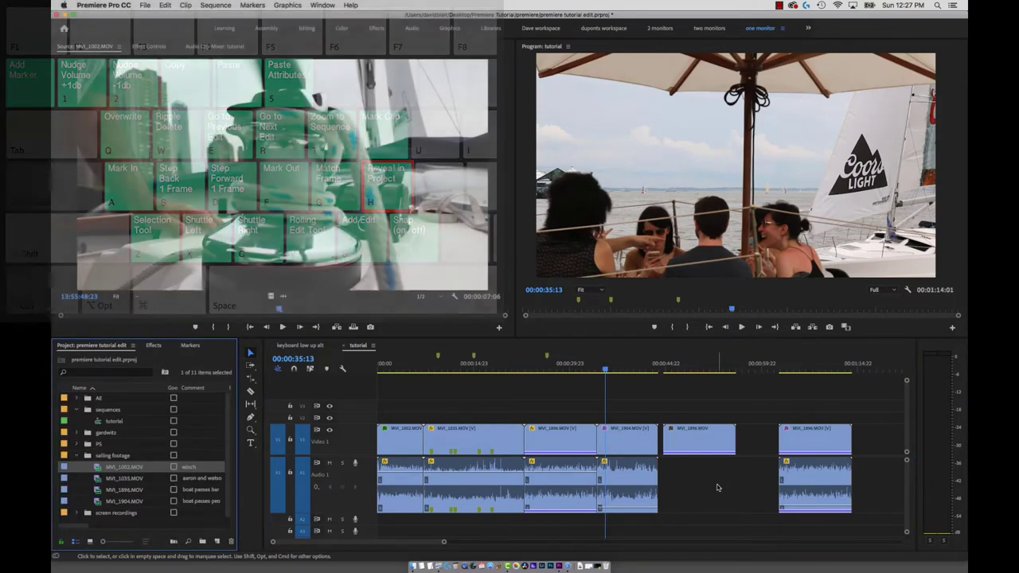
pyautogui.click(612, 442)
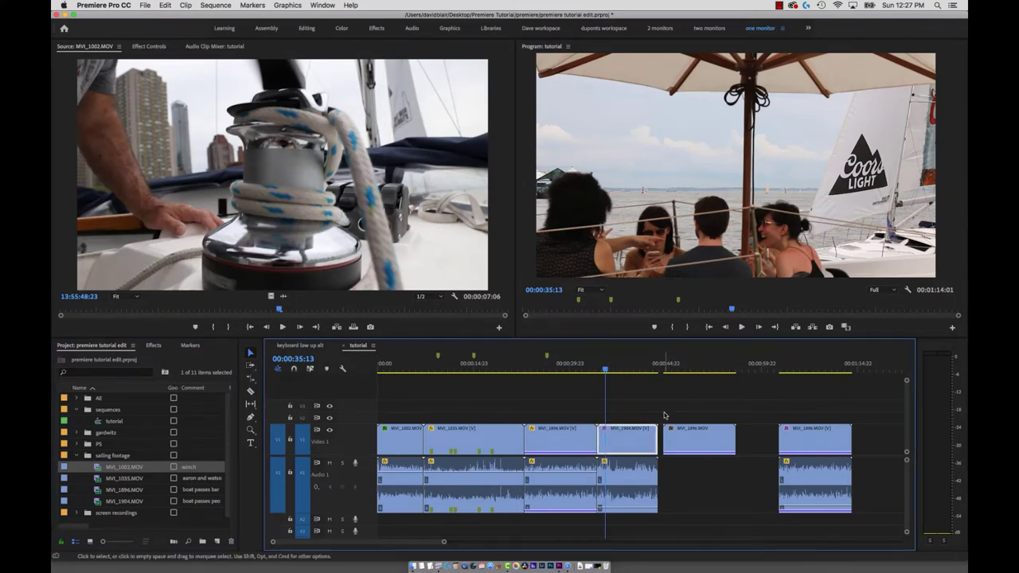
pyautogui.hotkey('shift', 'f')
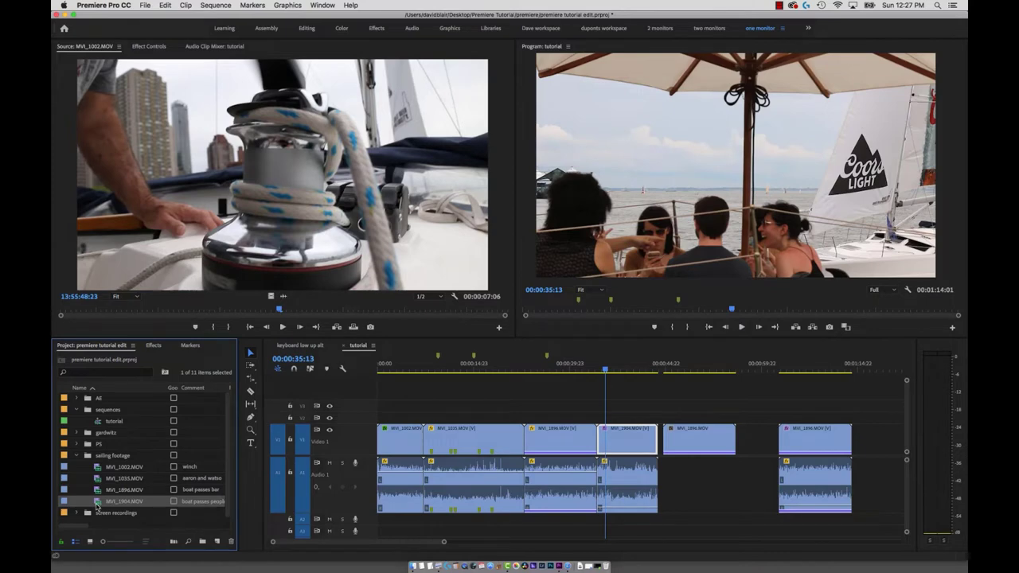
pyautogui.moveTo(96, 504); pyautogui.dragTo(200, 175)
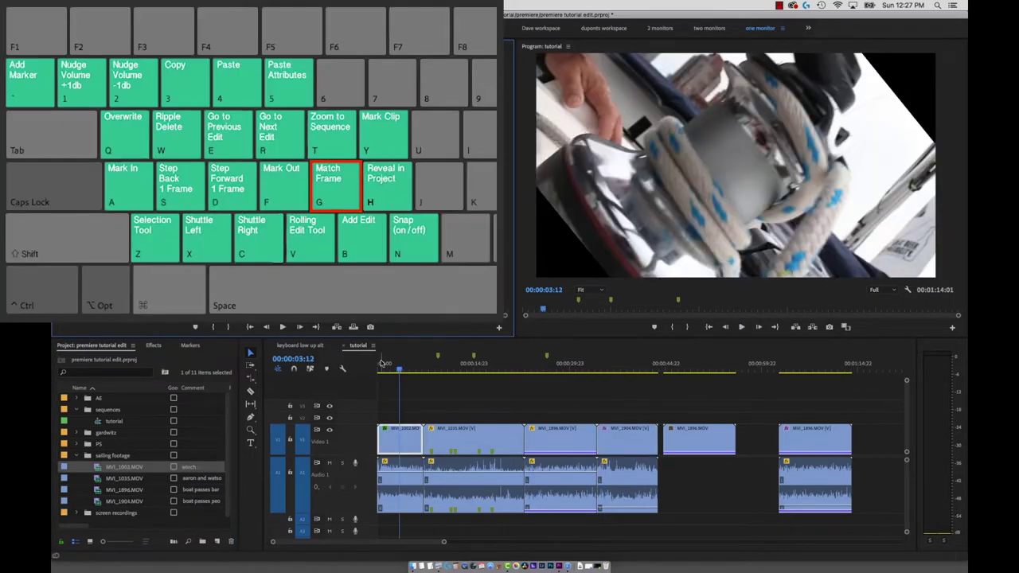
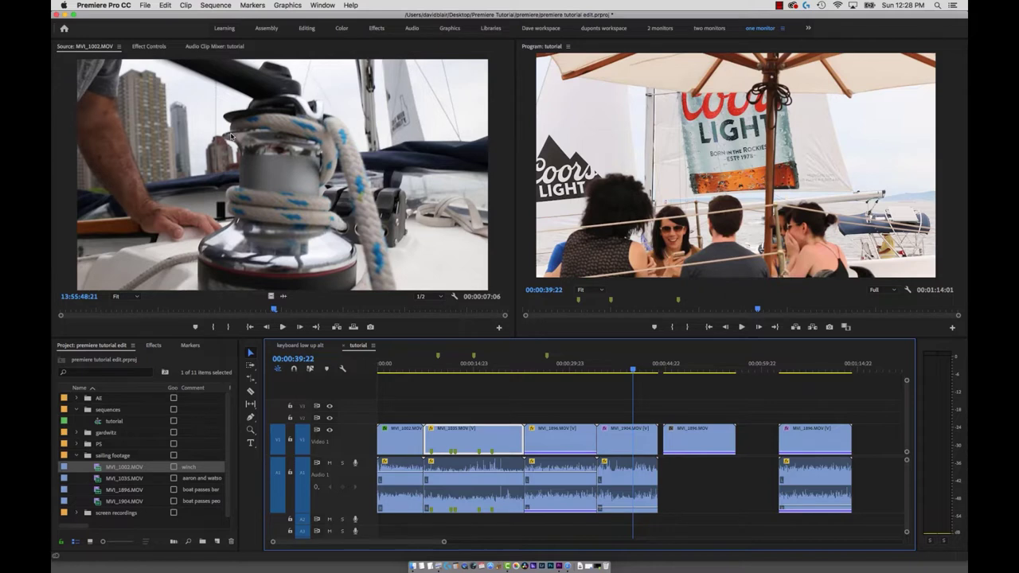
# - Scrub the winch source clip and set the sequence playhead to 00:00:01:15
pyautogui.hotkey('shift', 'r')
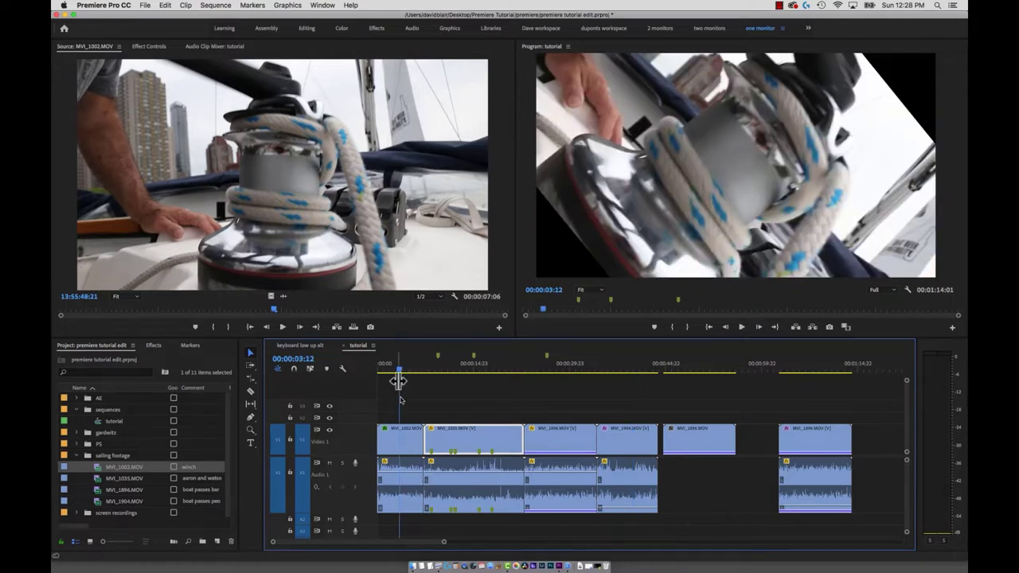
pyautogui.click(160, 310)
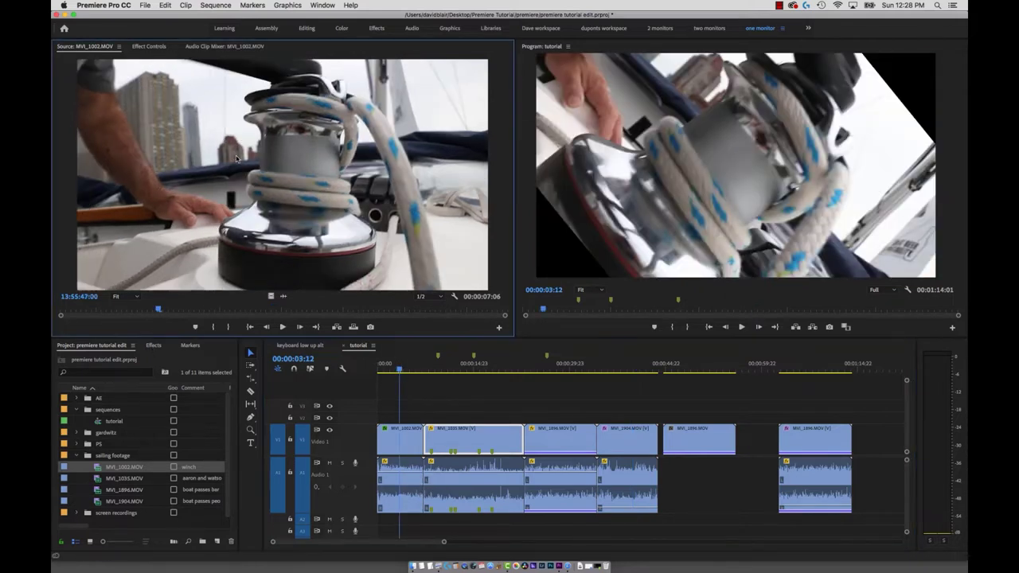
pyautogui.click(387, 367)
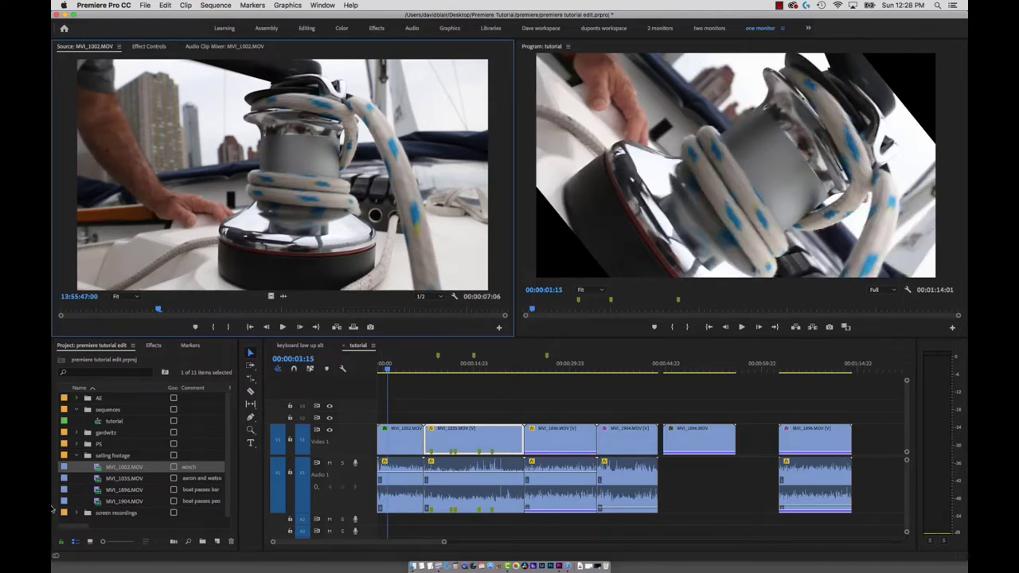
# - Load MVI_1035.MOV as source, scrub it to 14:01:03:10, and park the sequence at 00:00:16:09
pyautogui.moveTo(96, 479); pyautogui.dragTo(340, 245)
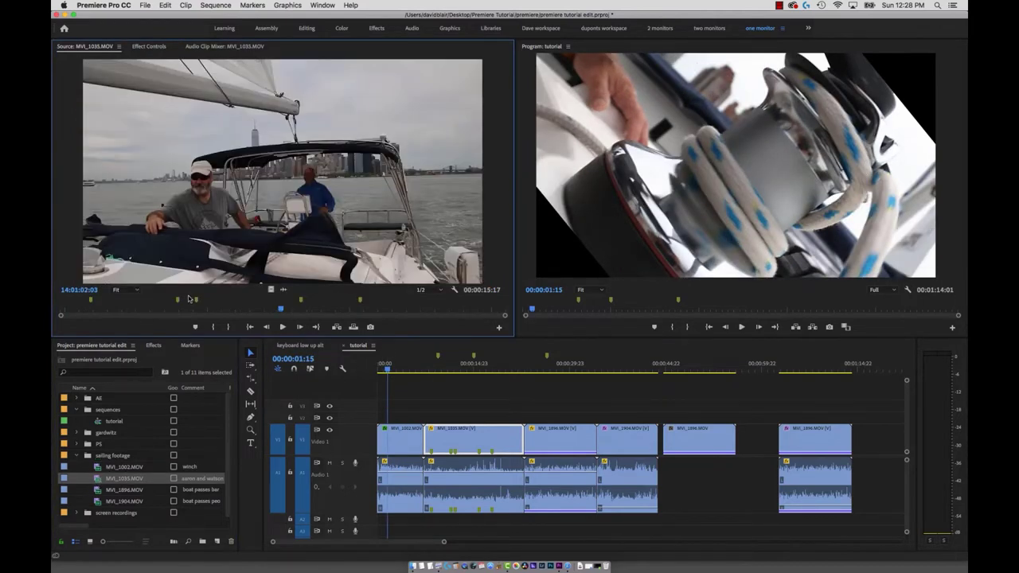
pyautogui.click(151, 308)
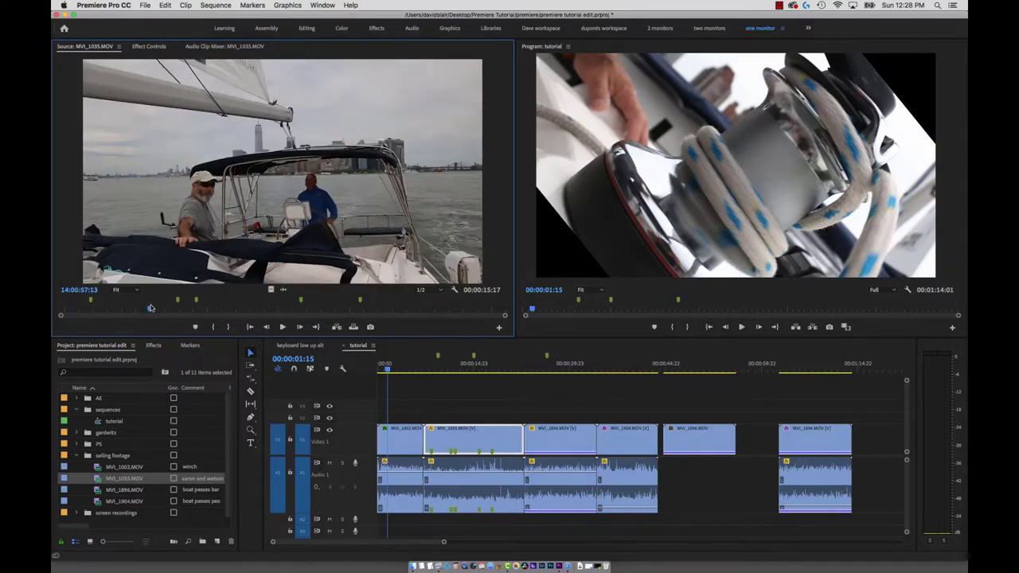
pyautogui.press('l')
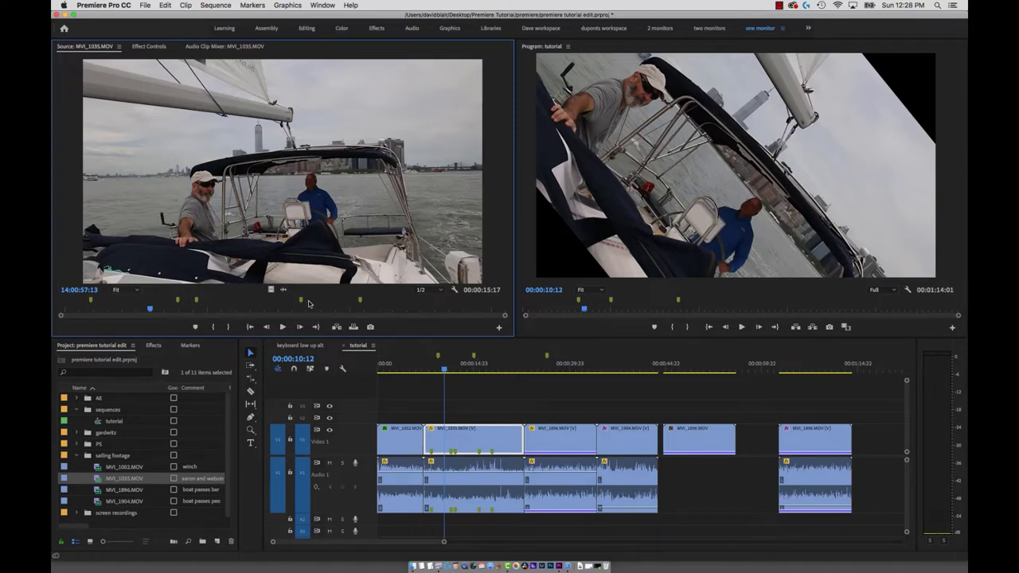
pyautogui.click(258, 309)
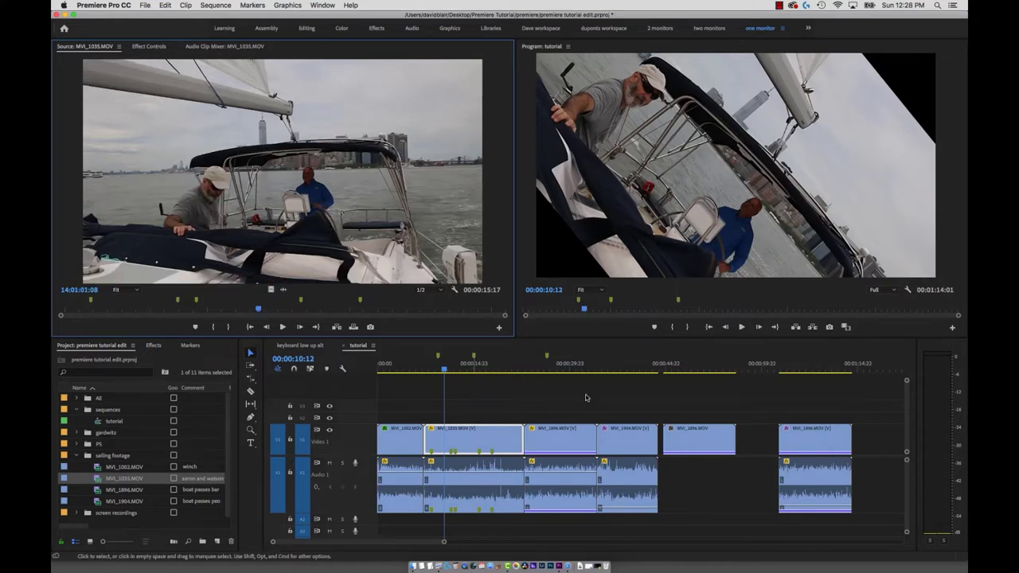
pyautogui.click(318, 315)
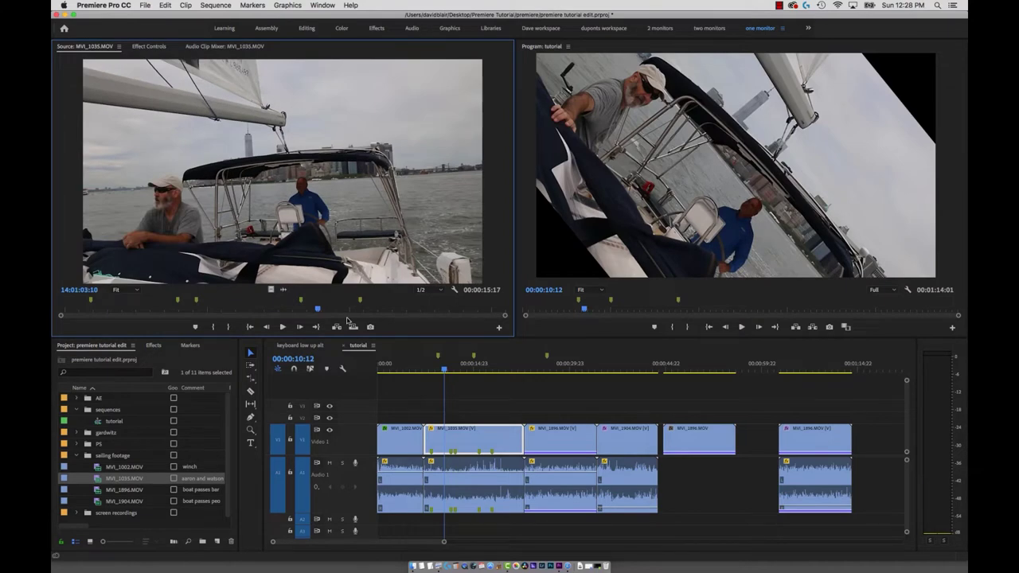
pyautogui.click(481, 364)
# - Reset MVI_1896's Motion effect to scale 100 and rotation 0, then play to check it
pyautogui.press('f')
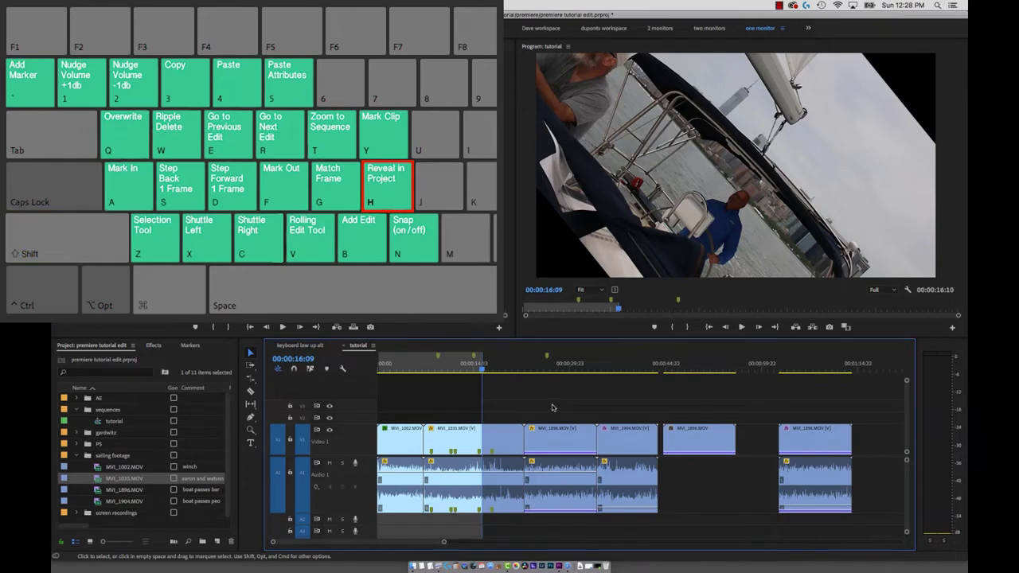
pyautogui.click(499, 366)
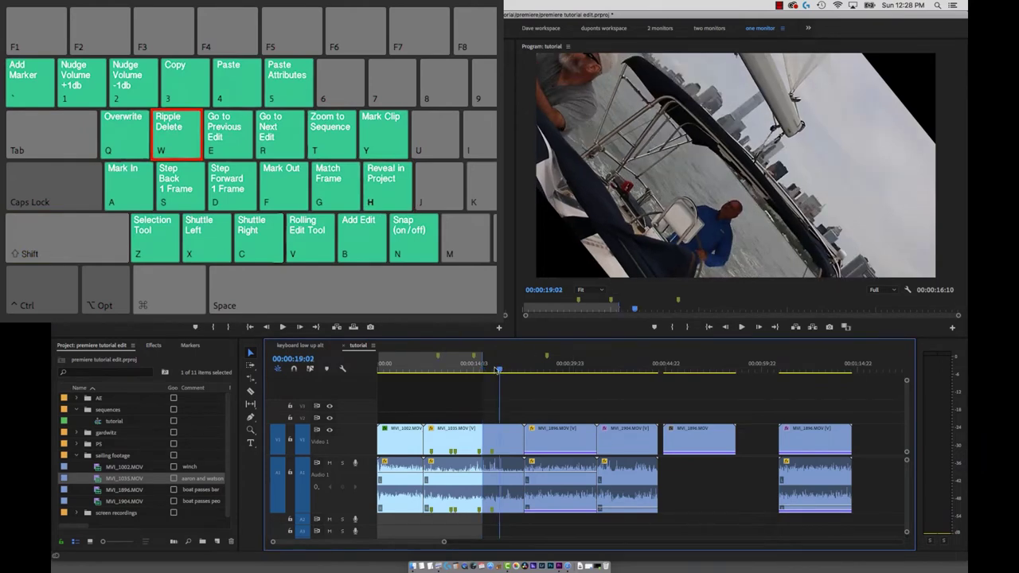
pyautogui.keyDown('shift'); pyautogui.click(559, 433); pyautogui.keyUp('shift')
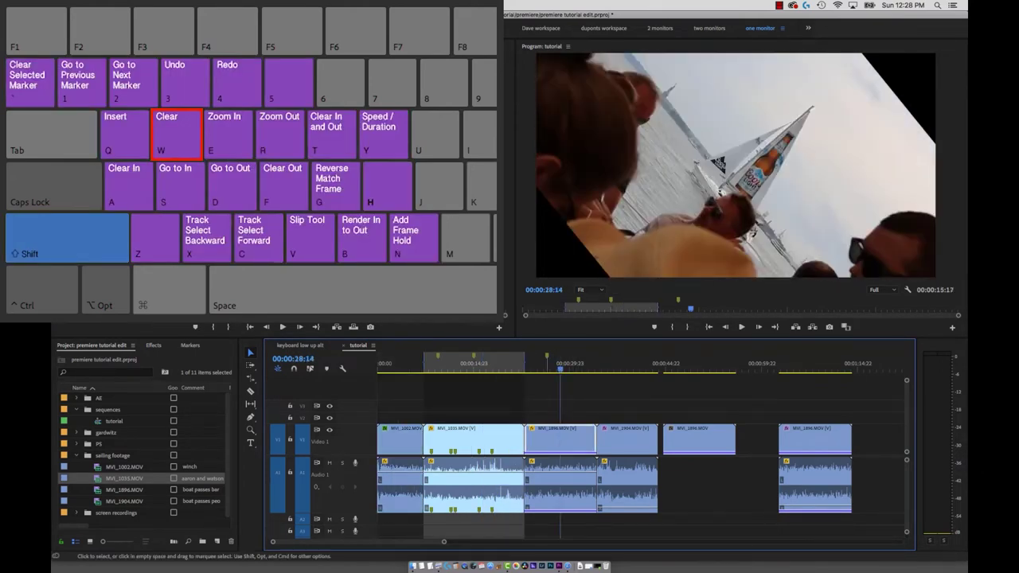
pyautogui.click(153, 46)
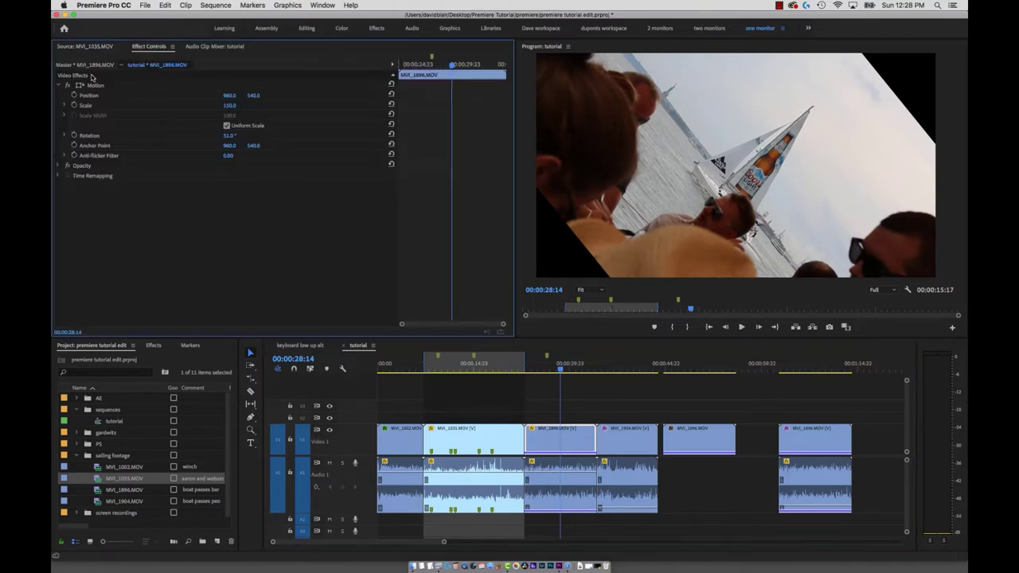
pyautogui.click(391, 84)
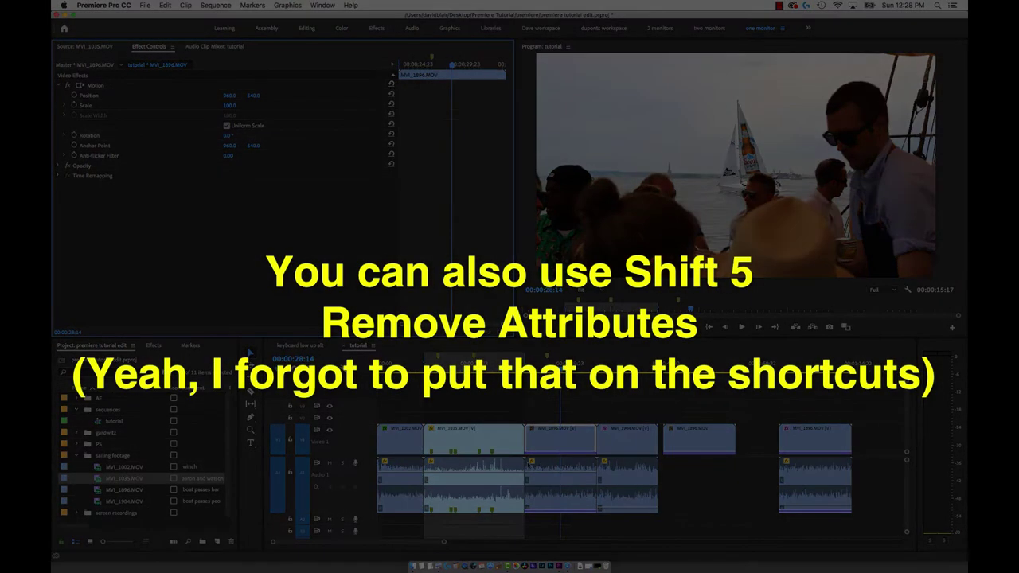
pyautogui.click(531, 417)
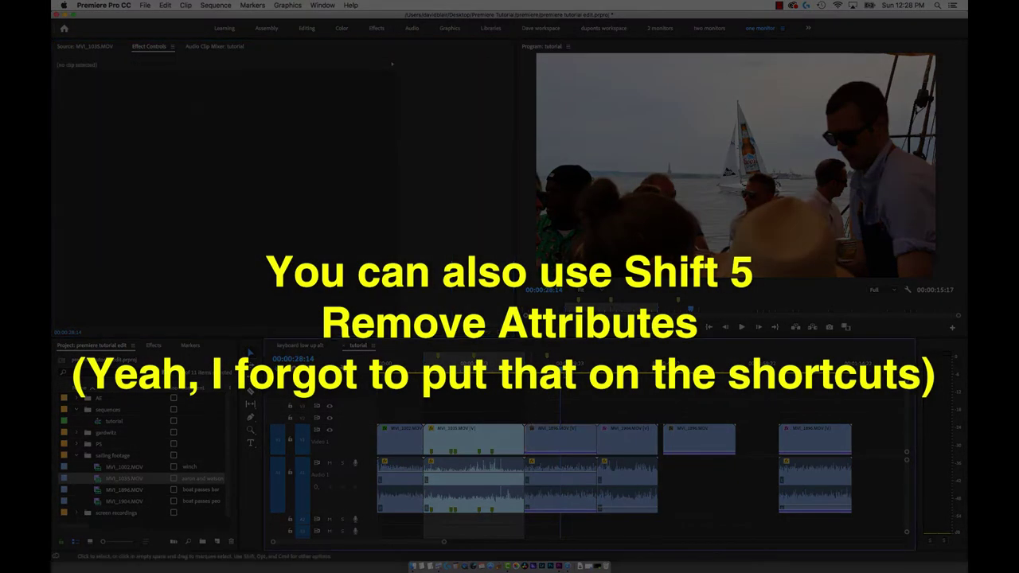
pyautogui.press('space')
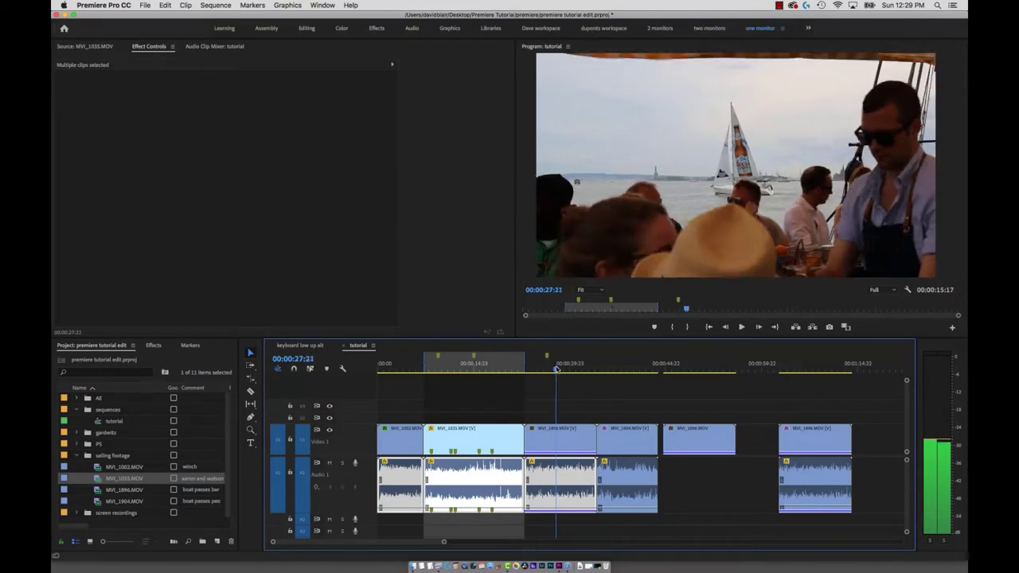
# - Mark a short span ending at 00:00:30:09, ripple-delete it with W, then undo
pyautogui.press('i')
pyautogui.press('space')
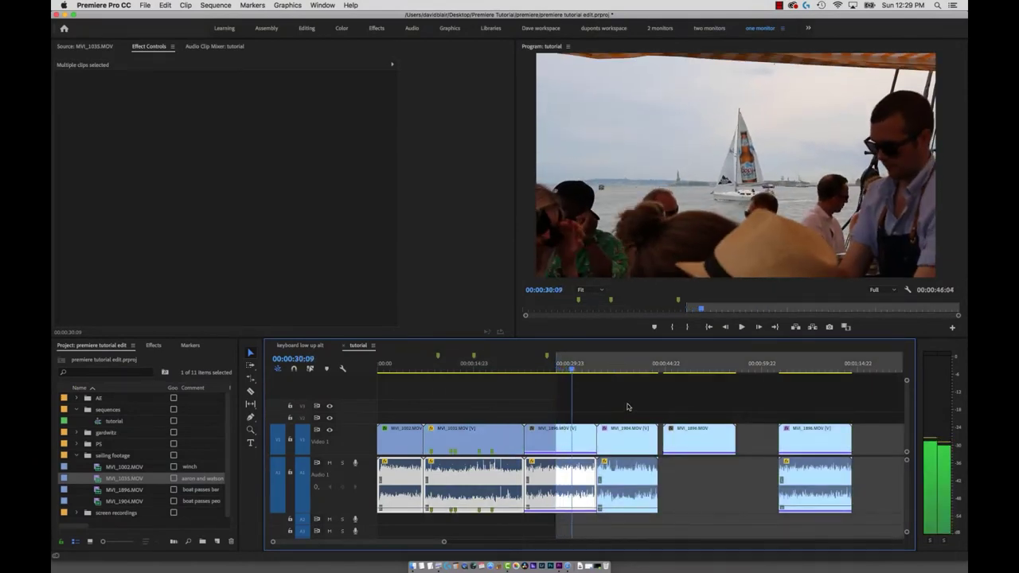
pyautogui.press('o')
pyautogui.press('space')
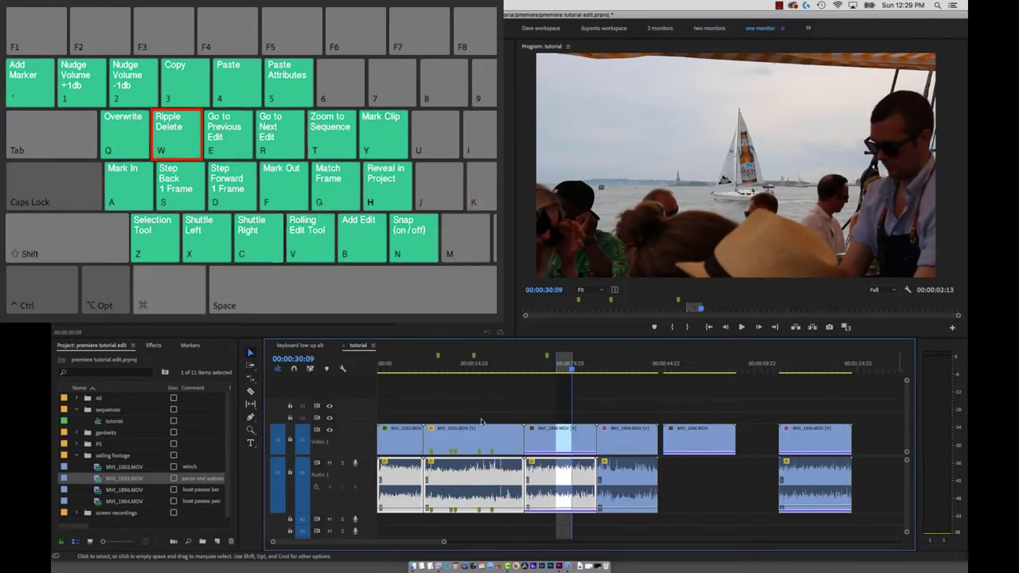
pyautogui.click(603, 394)
pyautogui.press('w')
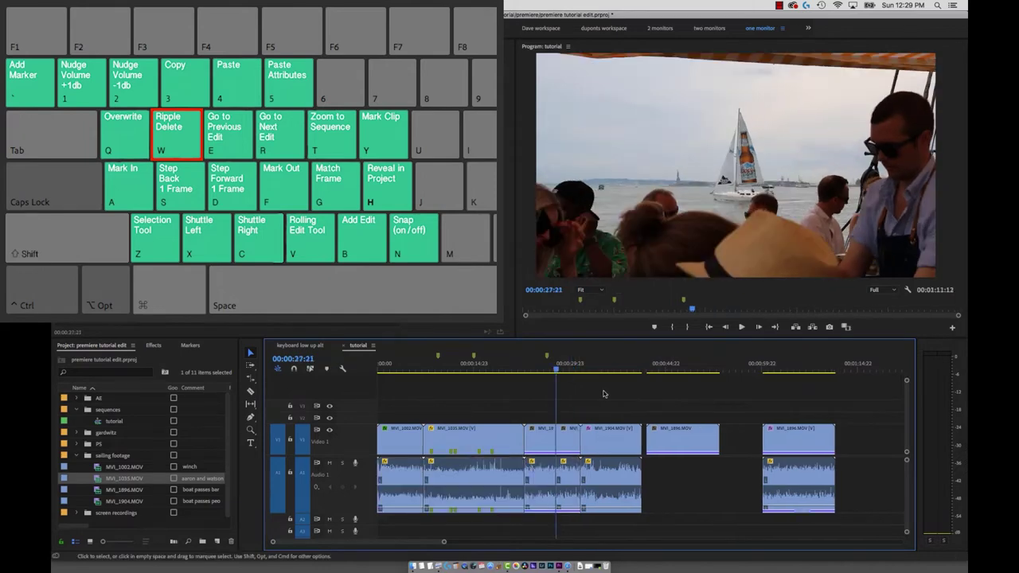
pyautogui.press('super+z')
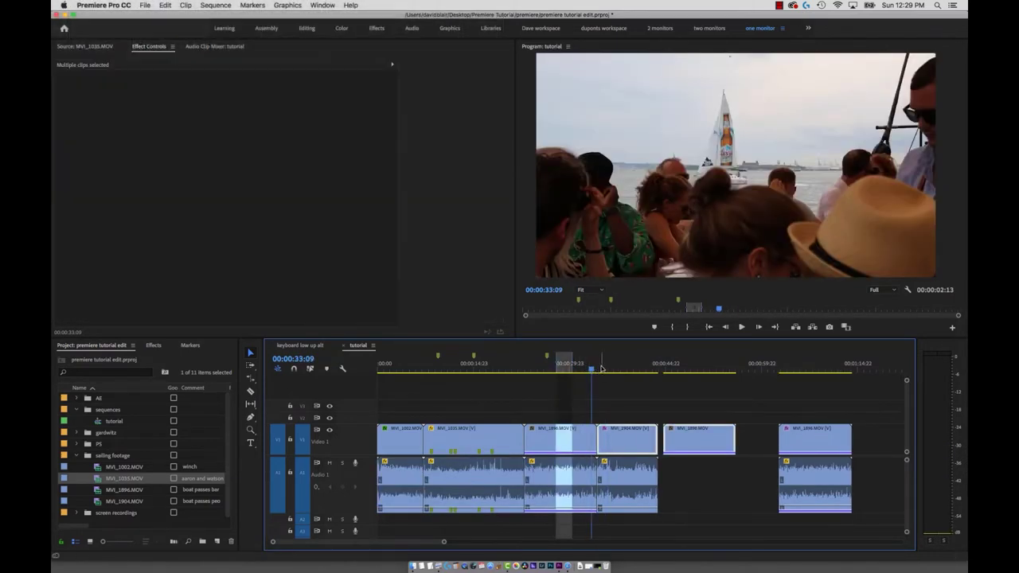
# - Play from 00:00:35:07 and test clip removal and lift edits, undoing each to restore the footage
pyautogui.click(605, 367)
pyautogui.press('space')
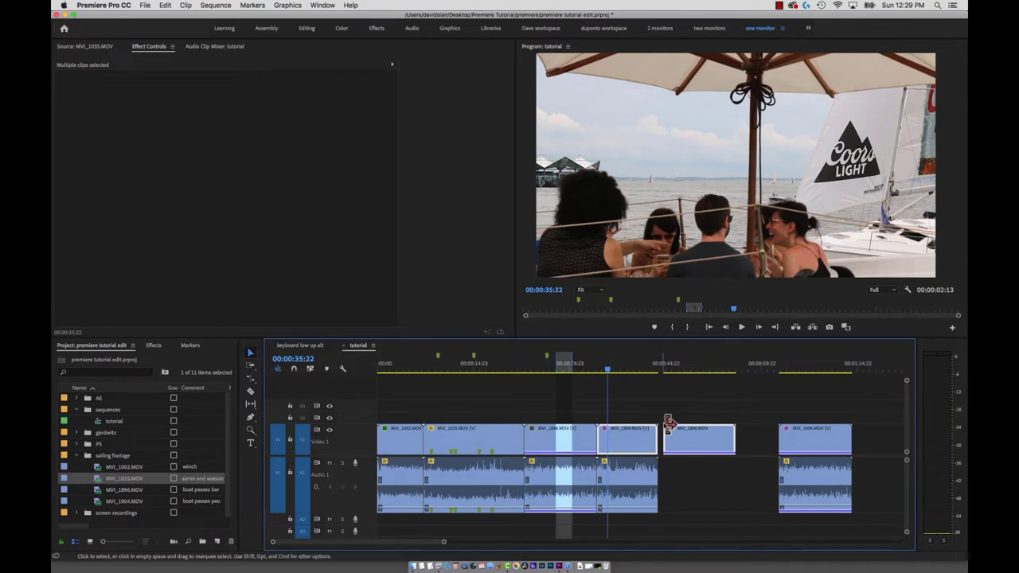
pyautogui.press('super+z')
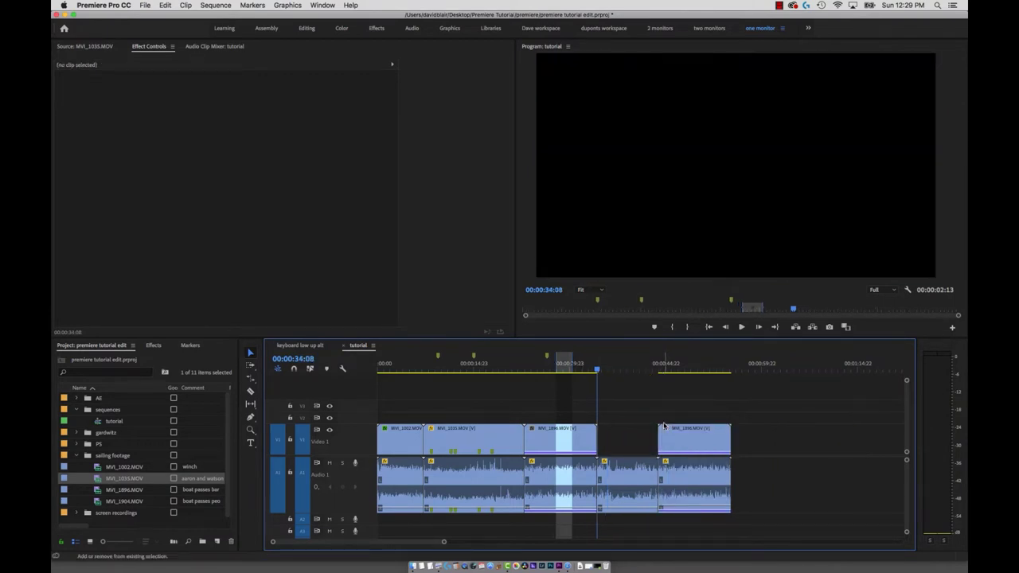
pyautogui.press('super+z')
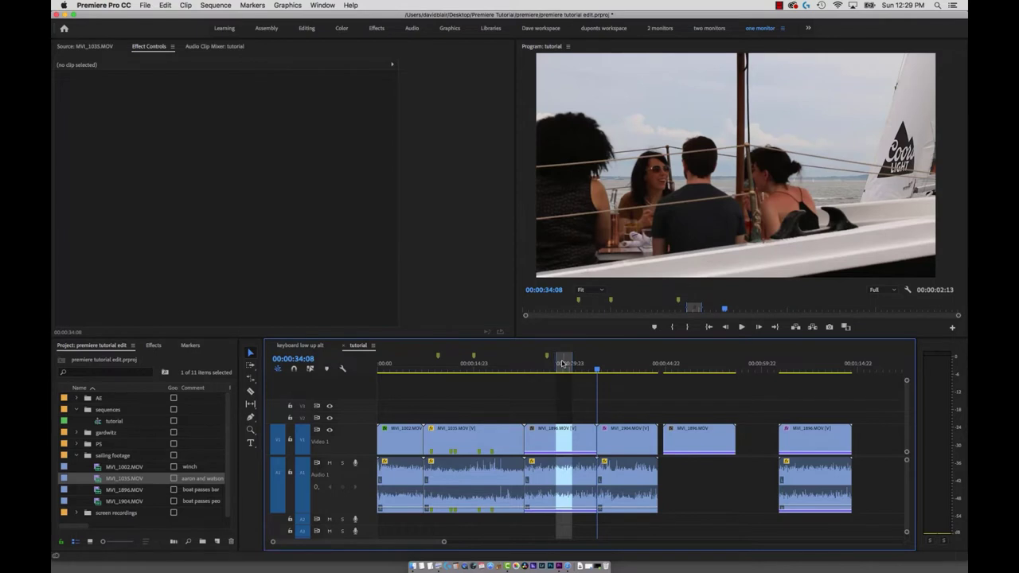
pyautogui.press('super+z')
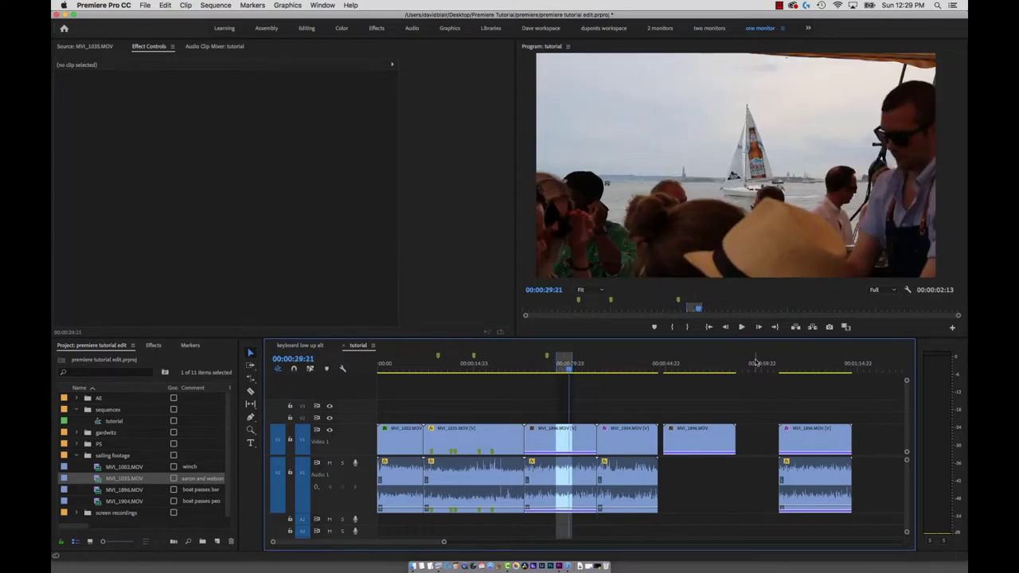
pyautogui.press('super+z')
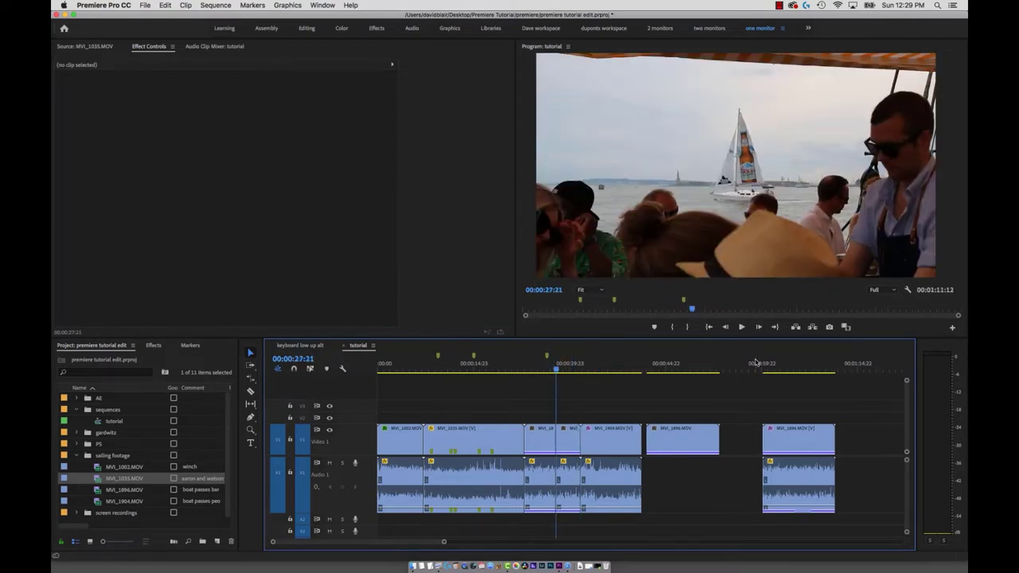
pyautogui.press('shift+super+z')
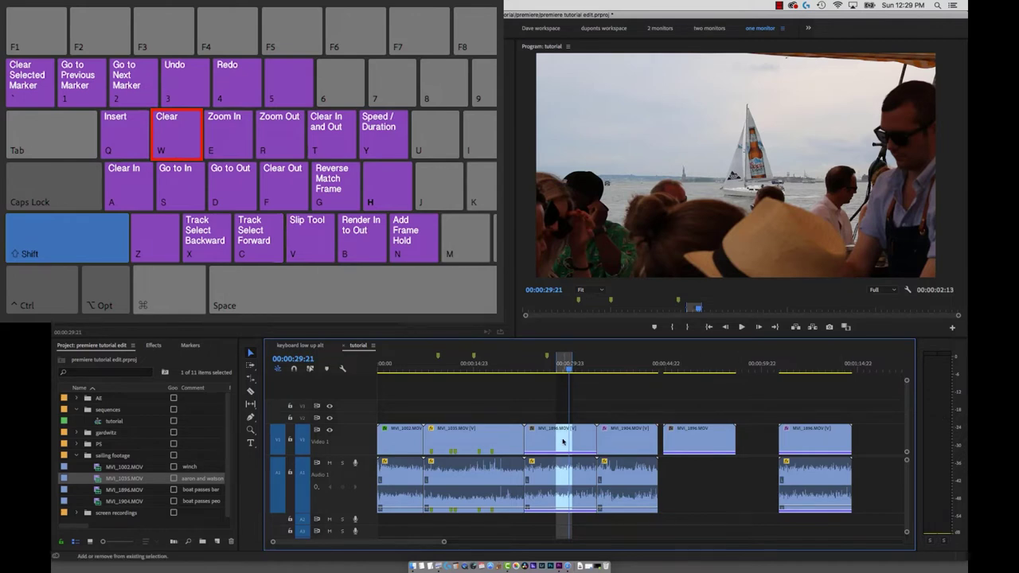
pyautogui.press(';')
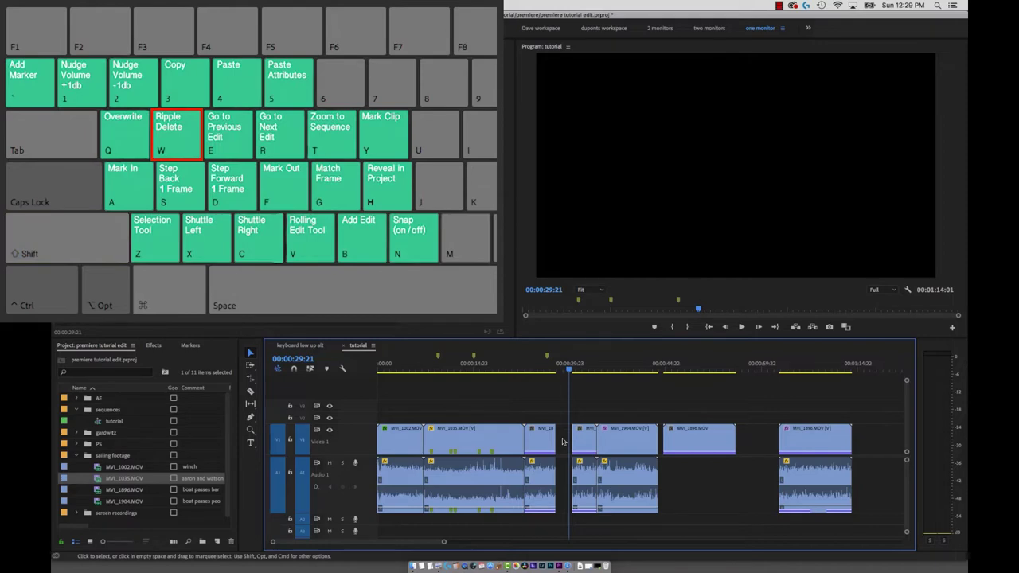
pyautogui.press('super+z')
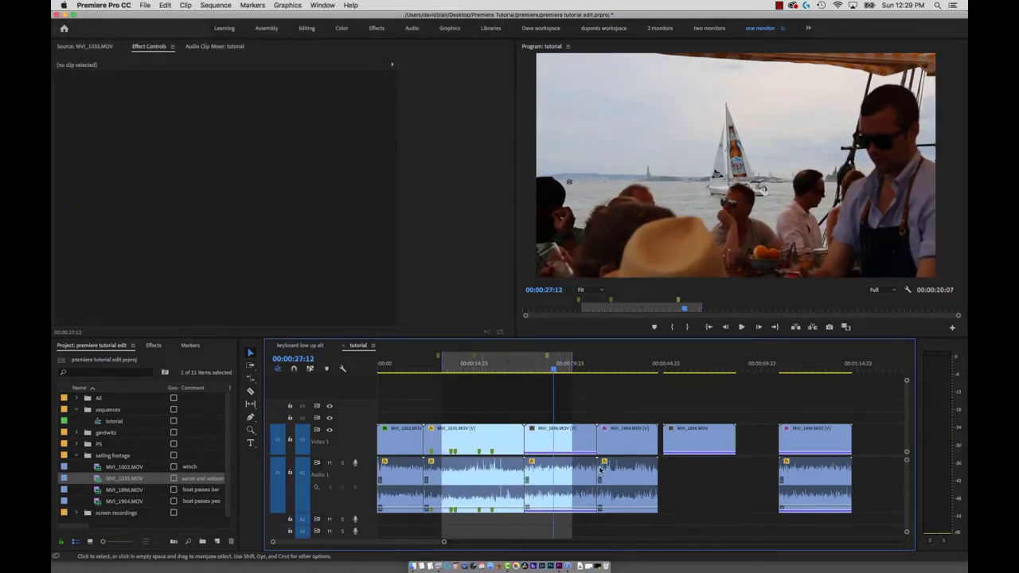
# - Mark In at 00:00:07:06 and Out at 00:00:34:07, extract the range, then undo it
pyautogui.press('Up')
pyautogui.press('Up')
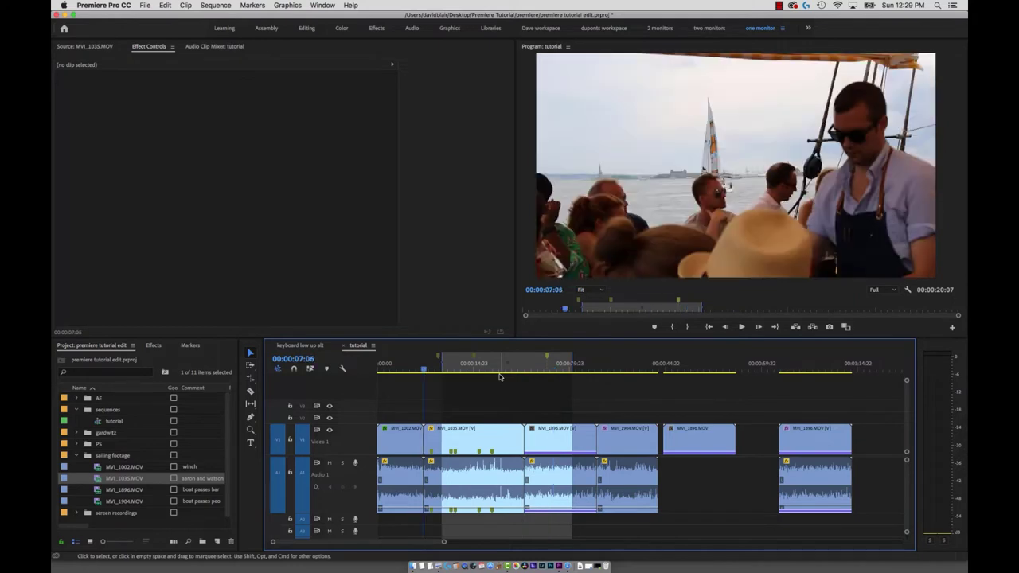
pyautogui.press('i')
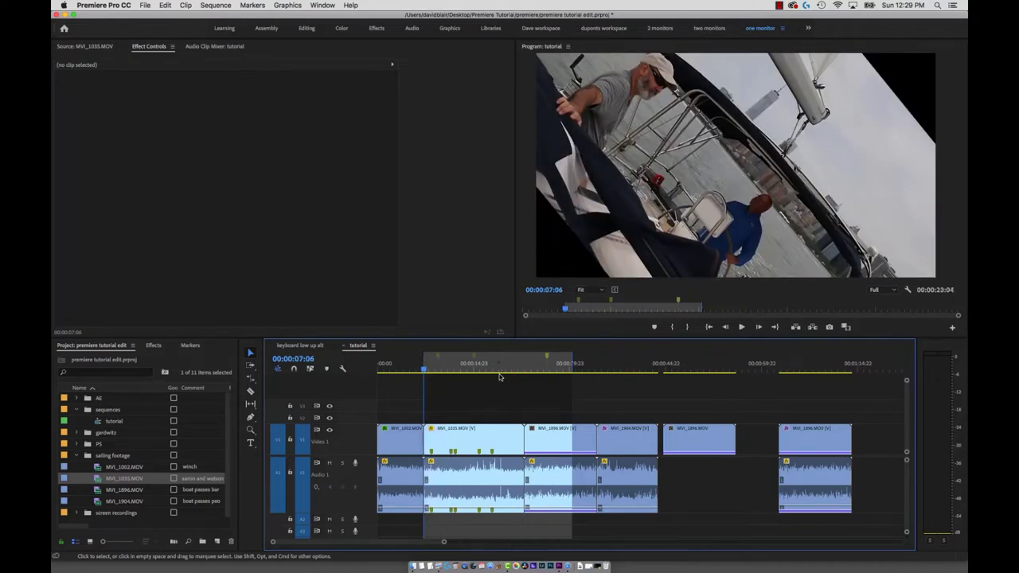
pyautogui.click(583, 367)
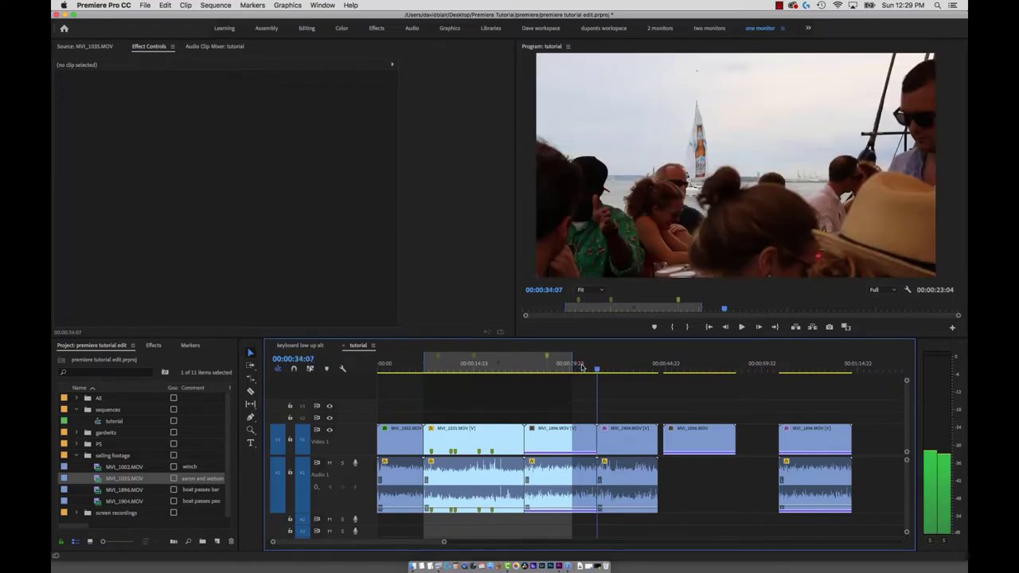
pyautogui.press('o')
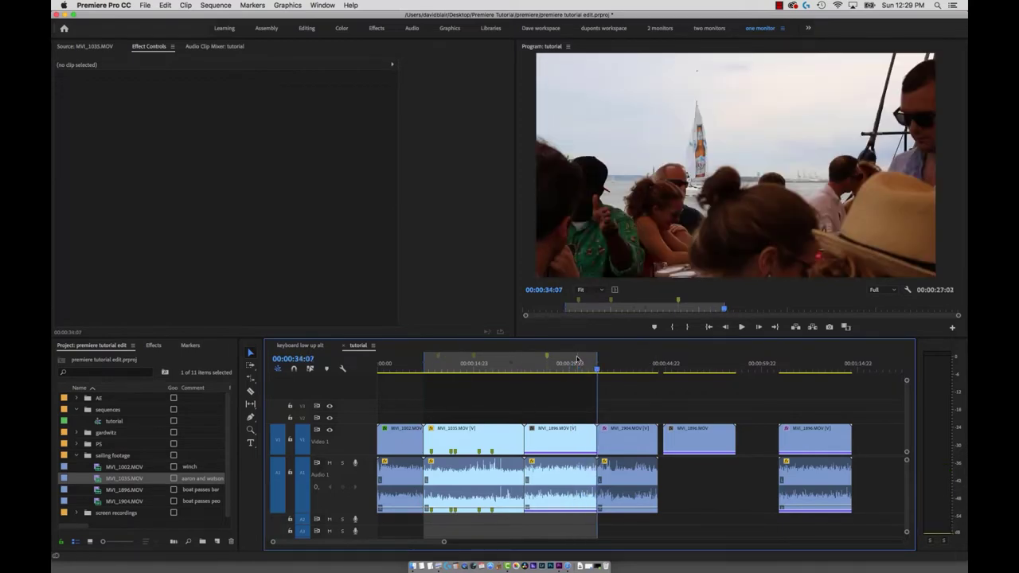
pyautogui.press("'")
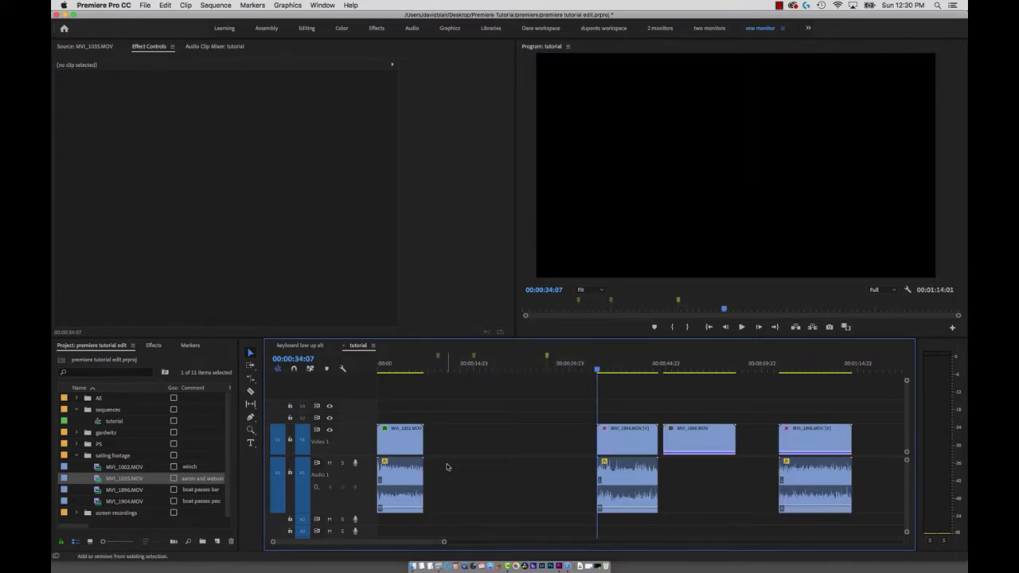
pyautogui.press('super+z')
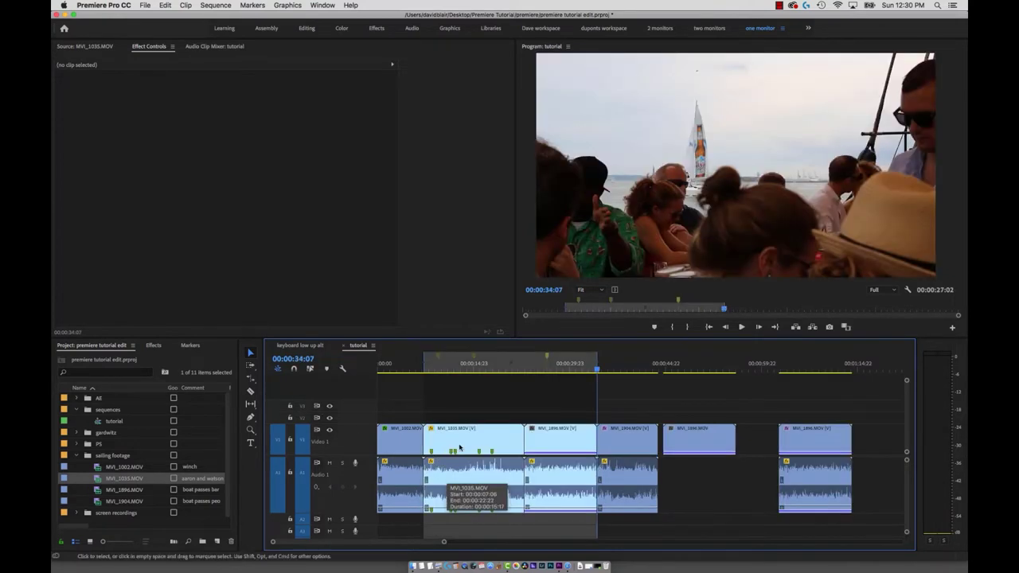
# - Zoom the timeline in around 9 seconds and scrub to 00:00:09:00 before the cut
pyautogui.click(500, 368)
pyautogui.click(438, 368)
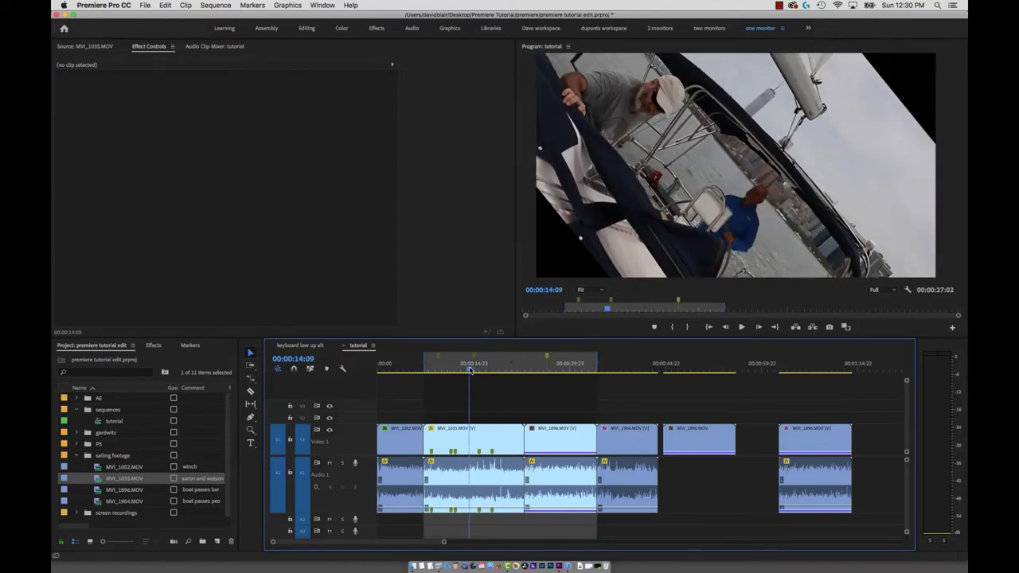
pyautogui.press('=')
pyautogui.moveTo(550, 374); pyautogui.dragTo(541, 372)
pyautogui.press('space')
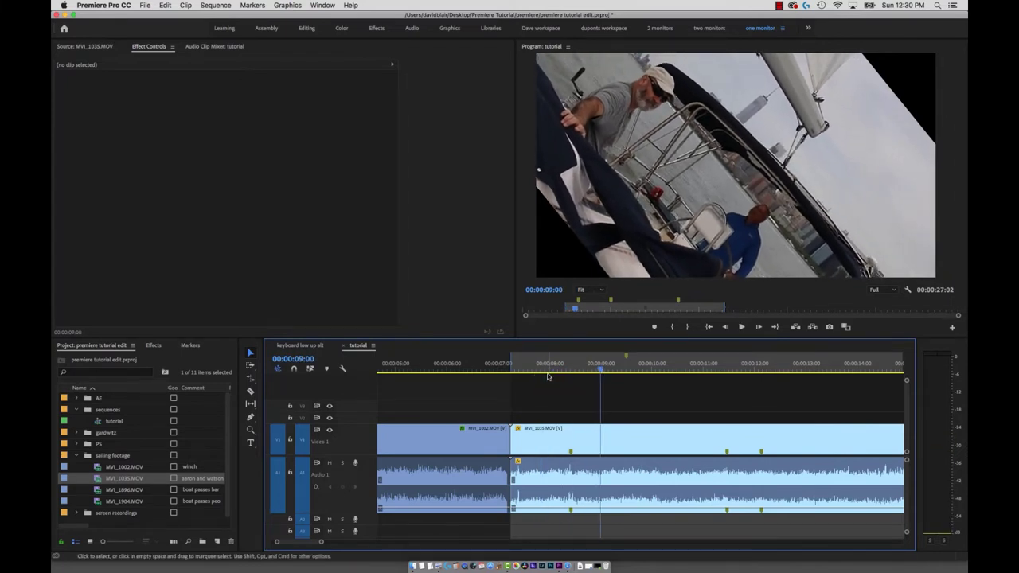
# - Extract the 00:00:08:19–08:23 slice from MVI_1035 and review the new cut
pyautogui.press('Left')
pyautogui.press('Left')
pyautogui.press('Left')
pyautogui.press('Left')
pyautogui.press('Left')
pyautogui.press('Left')
pyautogui.press('Left')
pyautogui.press('Left')
pyautogui.press('Left')
pyautogui.press('Left')
pyautogui.press('Left')
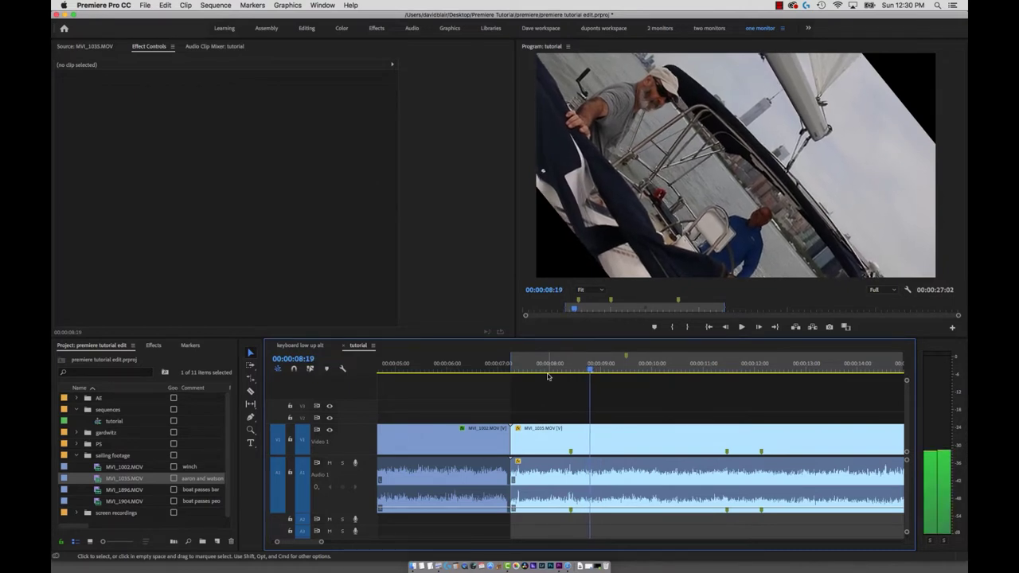
pyautogui.press('i')
pyautogui.press('Right')
pyautogui.press('Right')
pyautogui.press('Right')
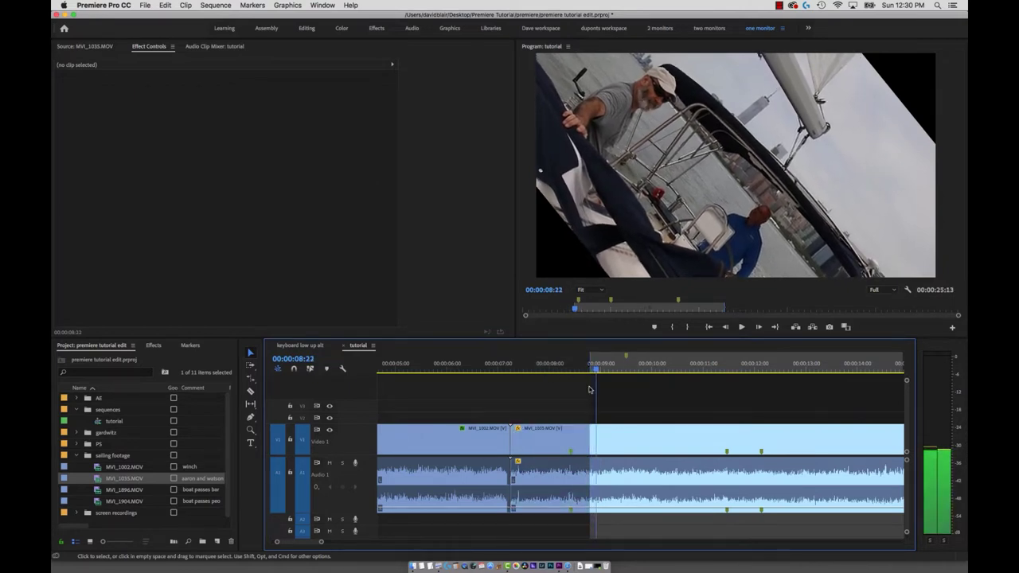
pyautogui.scroll(2, 547, 376)
pyautogui.press('Right')
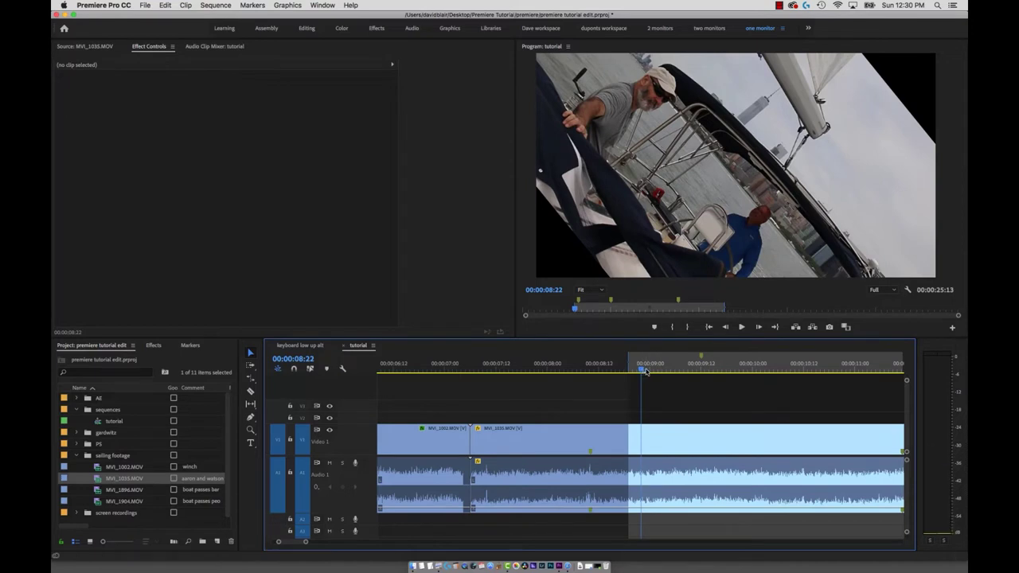
pyautogui.press('o')
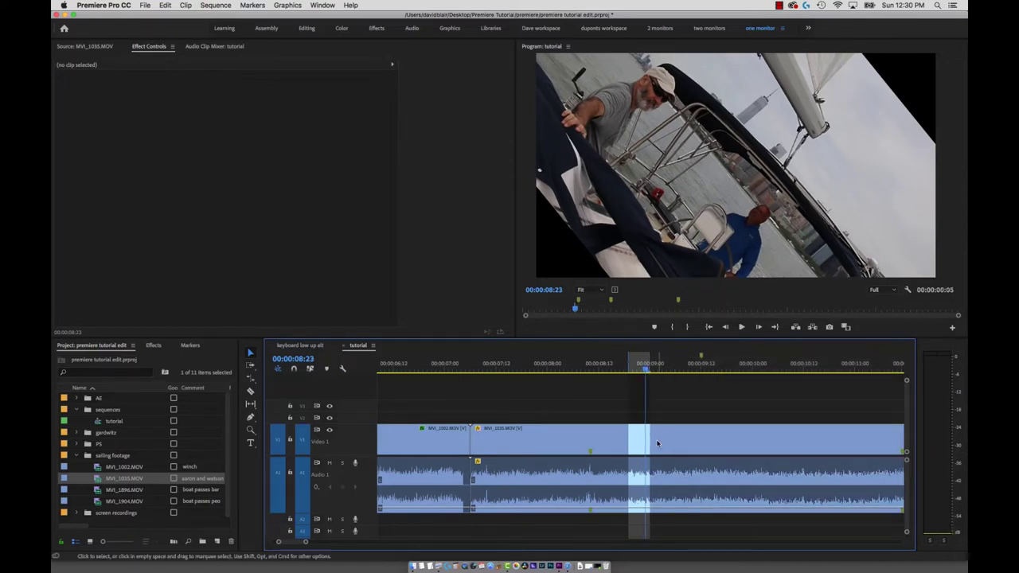
pyautogui.press("'")
pyautogui.press('space')
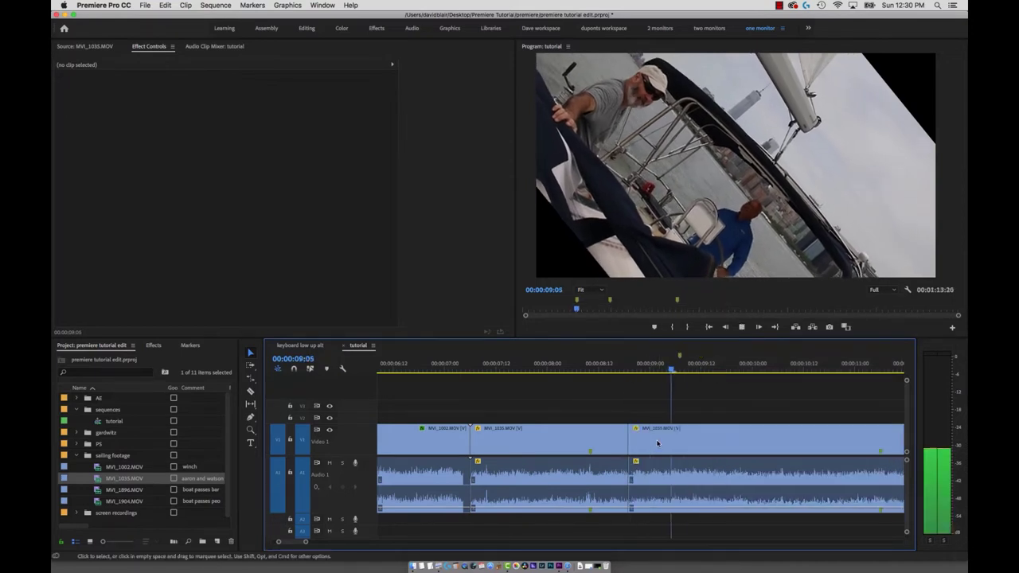
pyautogui.press('-')
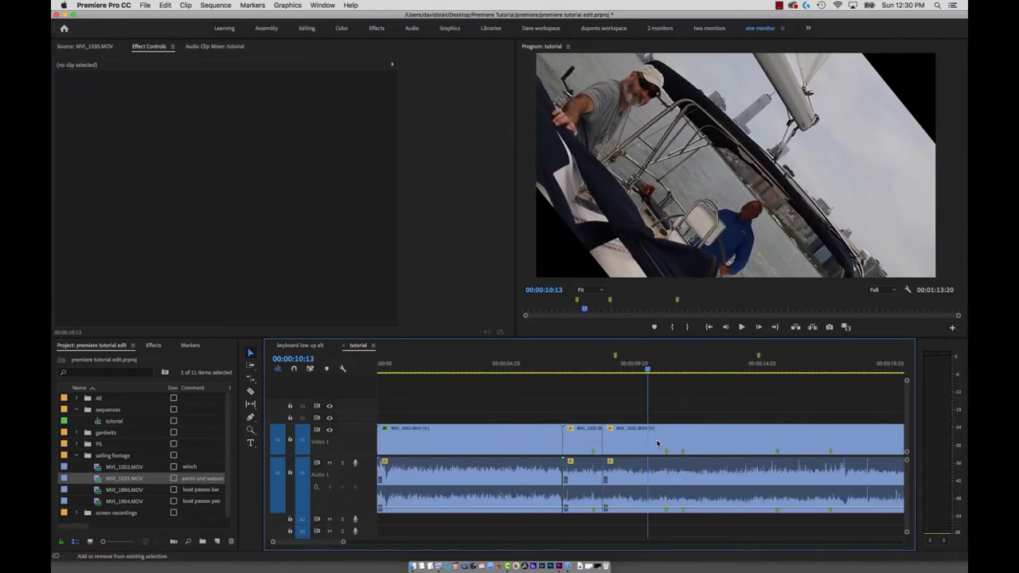
pyautogui.press('space')
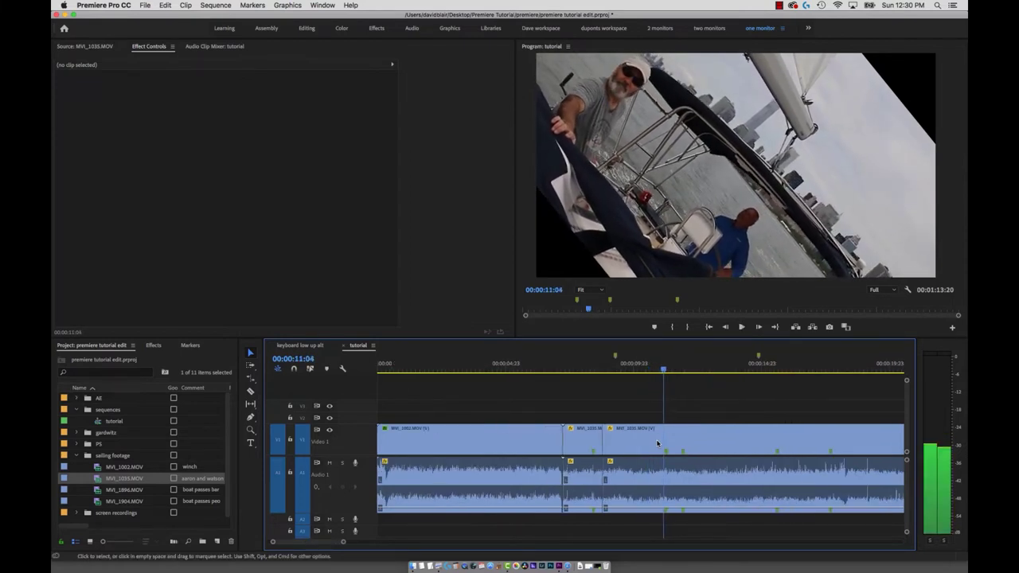
# - Extract the 11:02–11:07 slice and play back the edit
pyautogui.press('i')
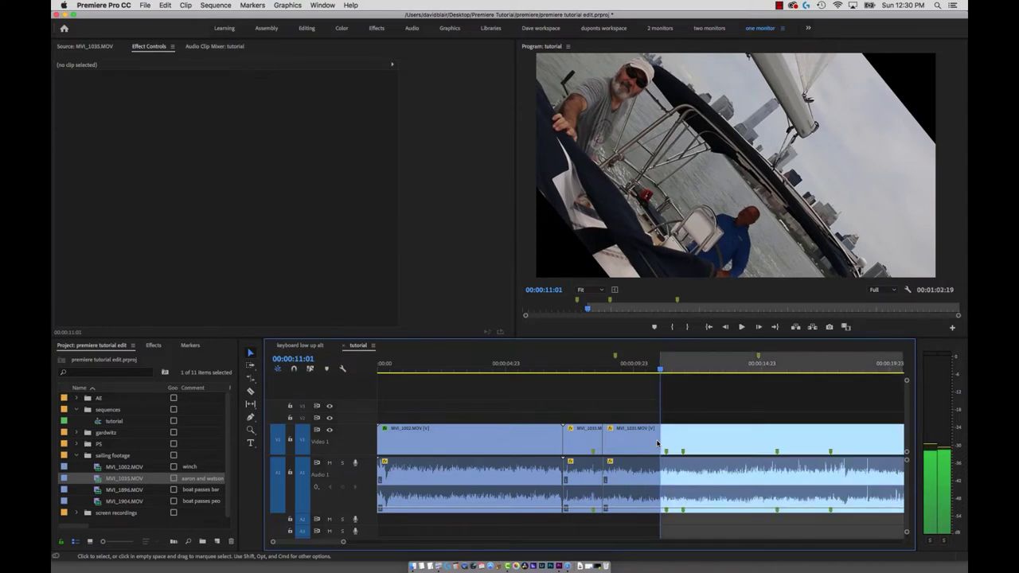
pyautogui.press('Right')
pyautogui.press('Right')
pyautogui.press('Right')
pyautogui.press('Right')
pyautogui.press('Right')
pyautogui.press('o')
pyautogui.press("'")
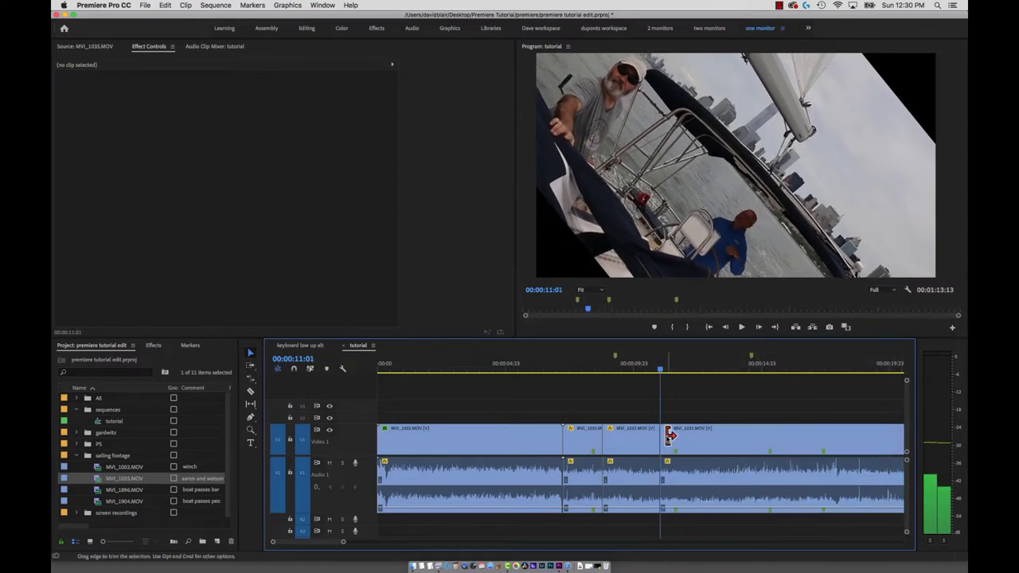
pyautogui.press('space')
pyautogui.press('space')
# - Extract the six-frame slice starting at 12:14 and review the tightened section
pyautogui.press('space')
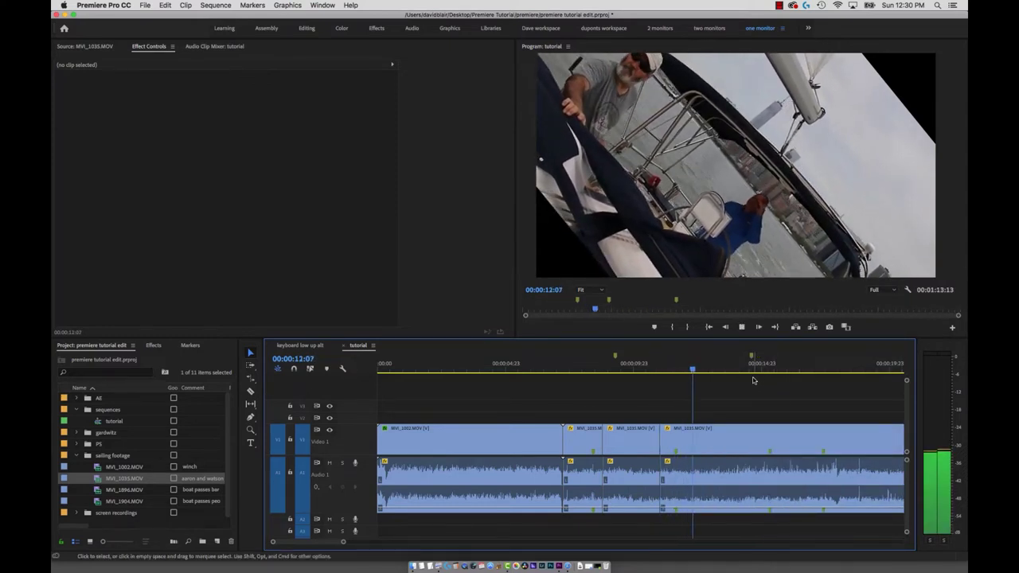
pyautogui.press('space')
pyautogui.press('i')
pyautogui.press('space')
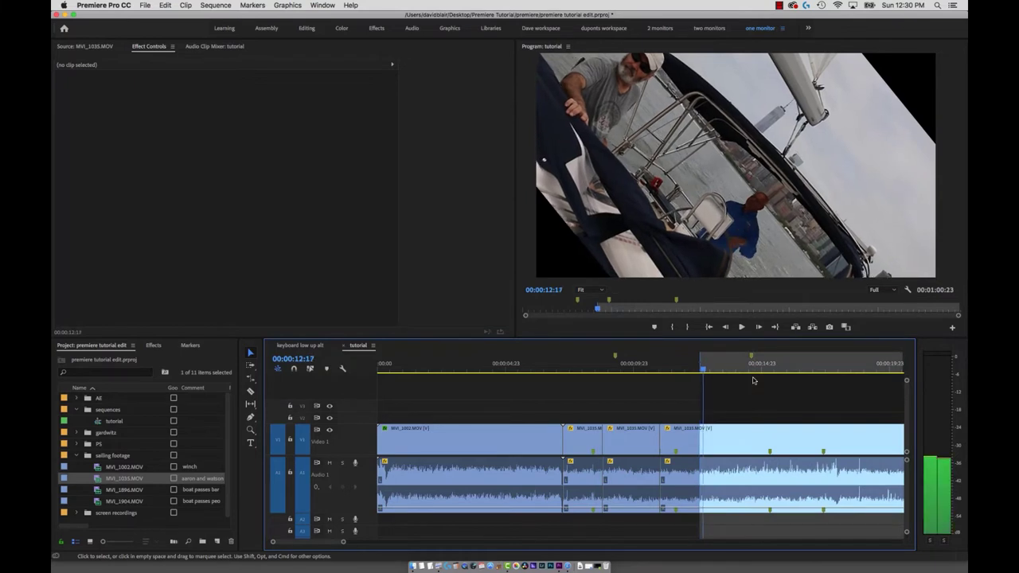
pyautogui.press('o')
pyautogui.press("'")
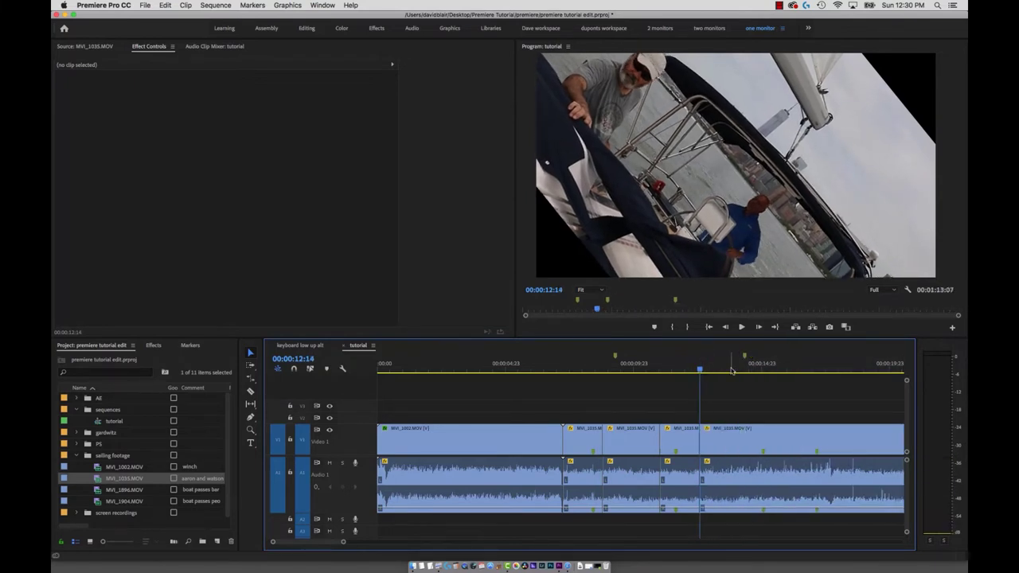
pyautogui.press('space')
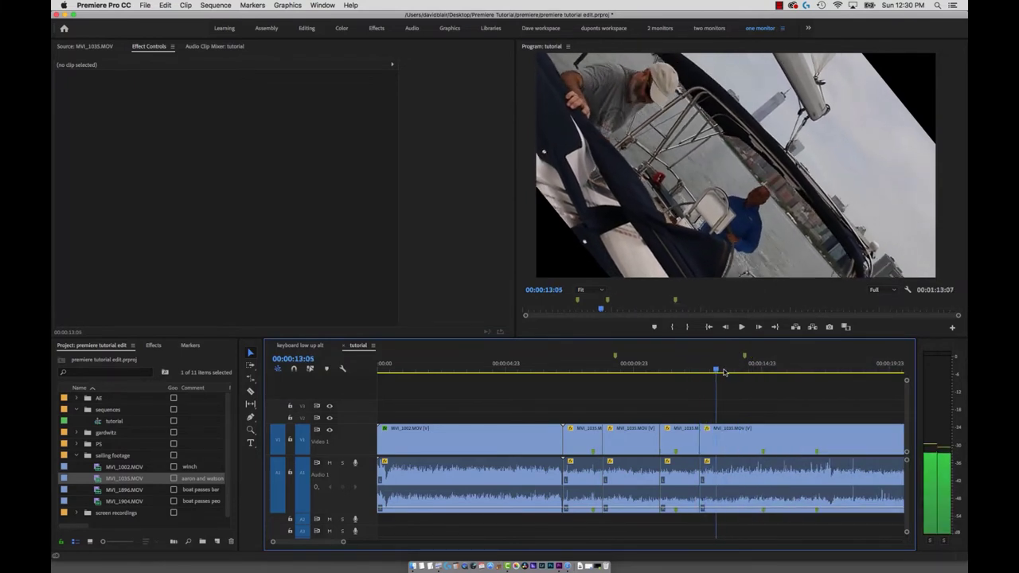
pyautogui.press('space')
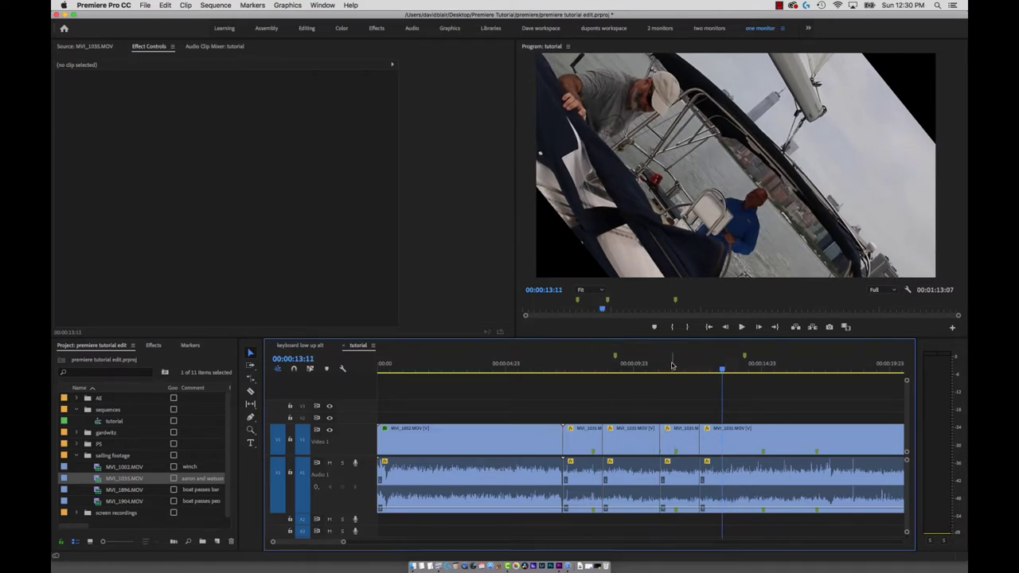
# - Return the playhead to the winch shot, zoom out, and select every clip in the sequence
pyautogui.moveTo(560, 365); pyautogui.dragTo(505, 367)
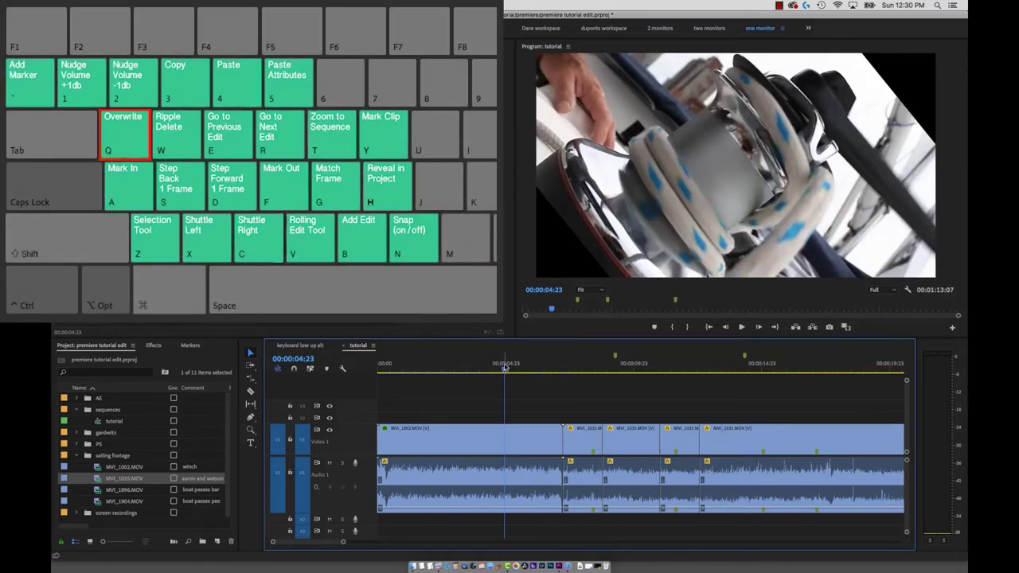
pyautogui.press('shift')
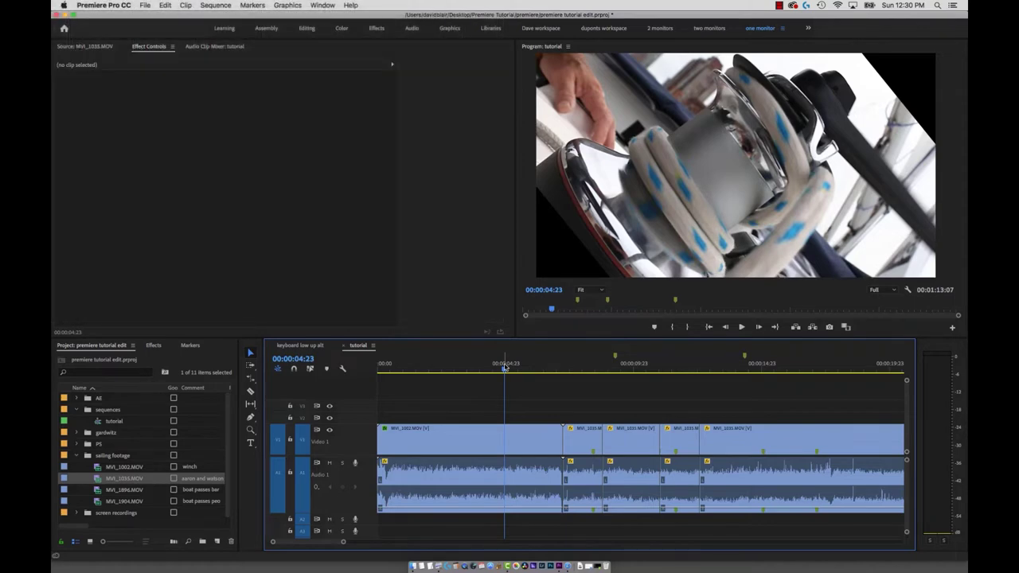
pyautogui.press('-')
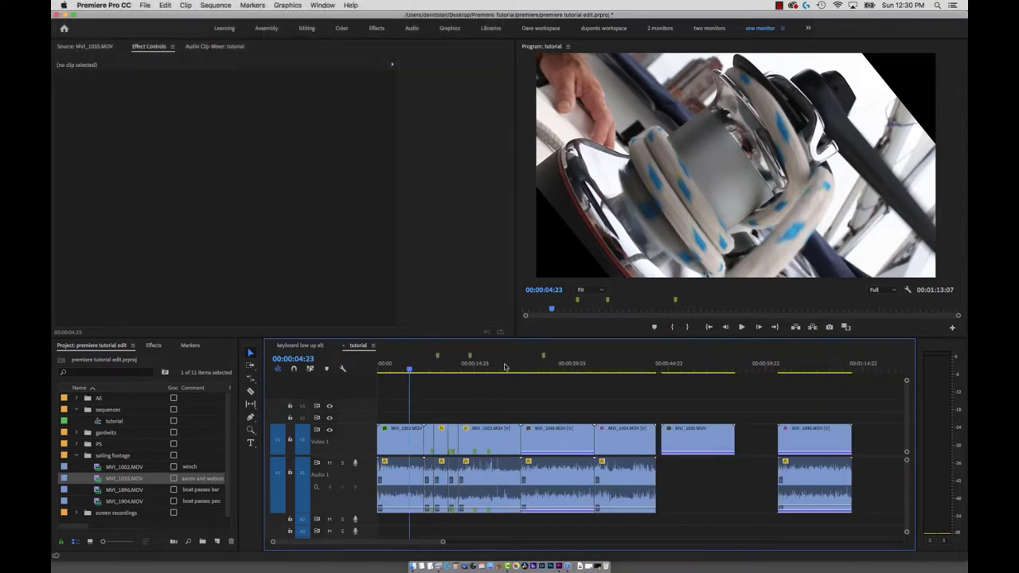
pyautogui.press('super+a')
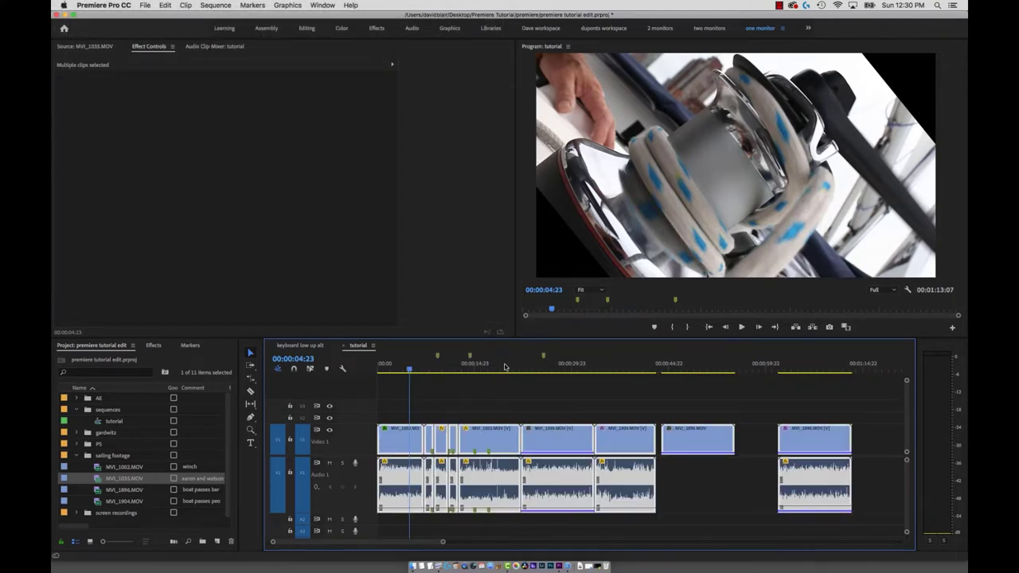
# - Clear every clip from the sequence, load MVI_1035.MOV as source, and try trial In/Out marks
pyautogui.press('Delete')
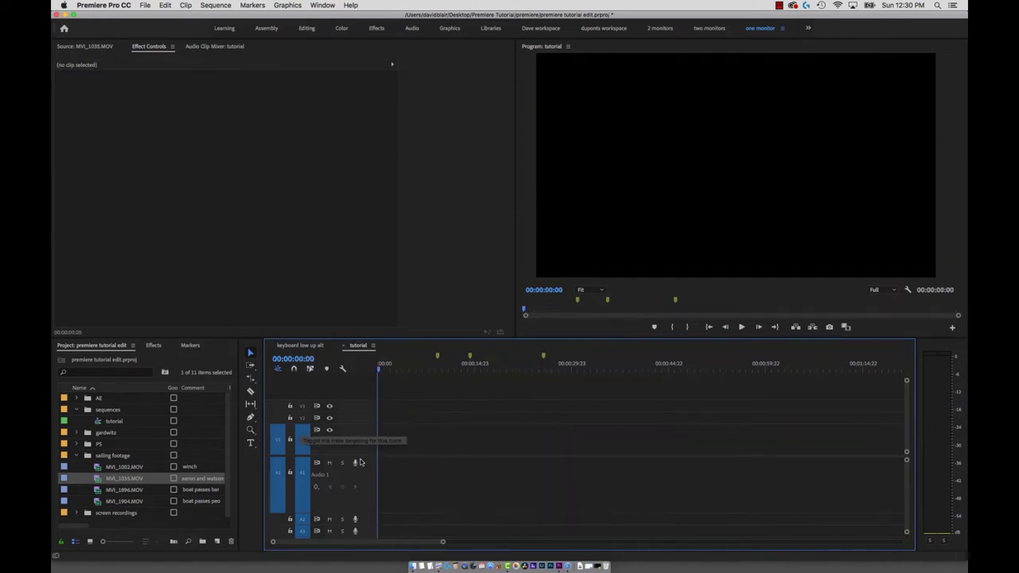
pyautogui.doubleClick(95, 479)
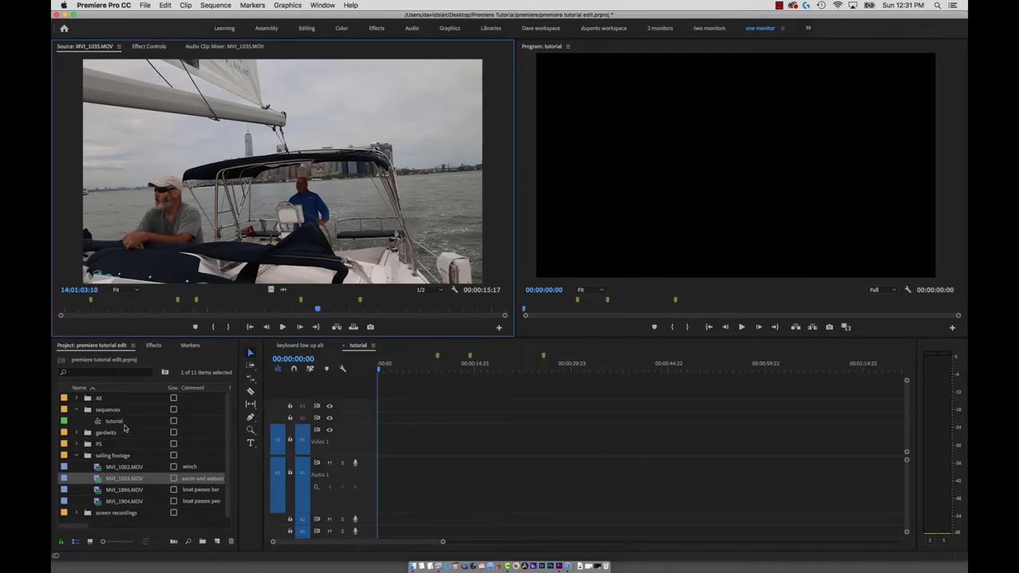
pyautogui.click(150, 307)
pyautogui.press('i')
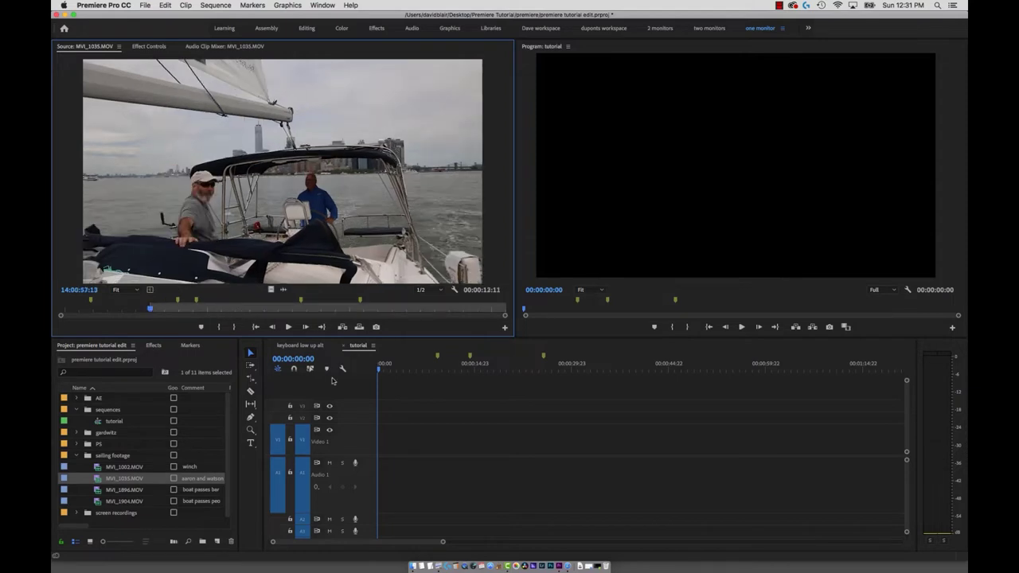
pyautogui.click(226, 307)
pyautogui.press('o')
pyautogui.click(384, 372)
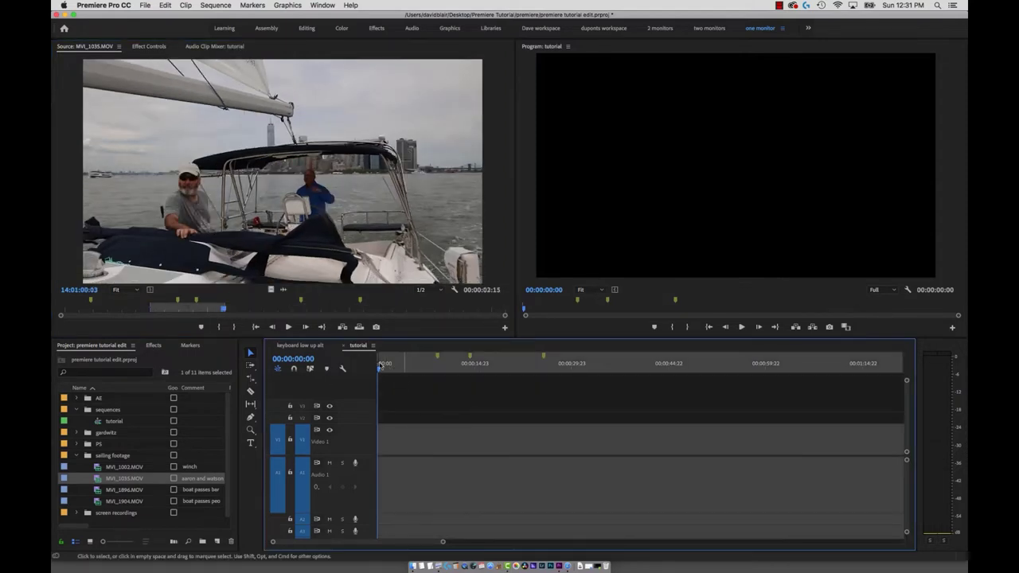
# - Mark a source In, try sequence In/Out from start to 00:00:07:04, then clear them
pyautogui.click(139, 314)
pyautogui.press('i')
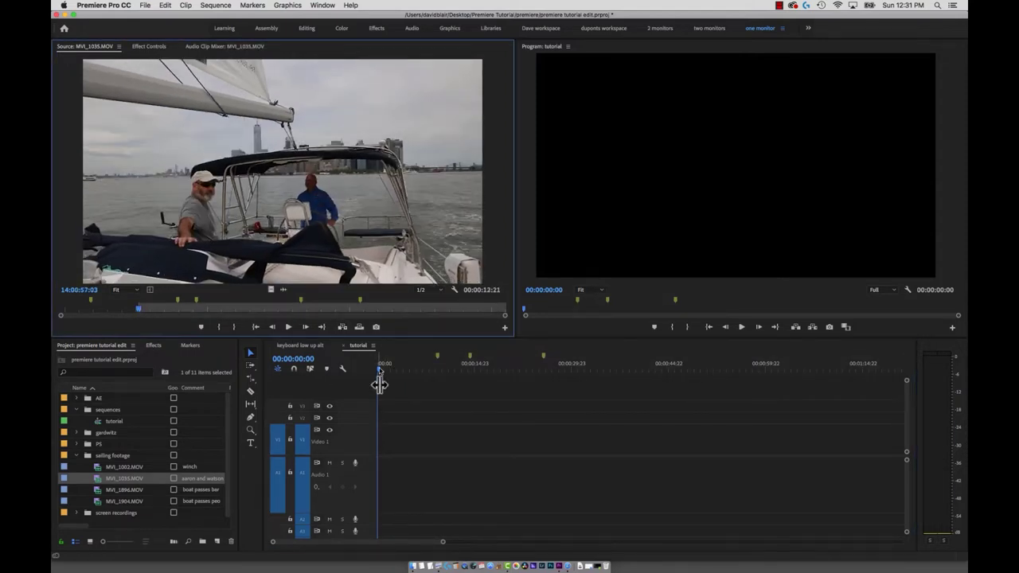
pyautogui.click(378, 371)
pyautogui.press('i')
pyautogui.click(423, 370)
pyautogui.press('o')
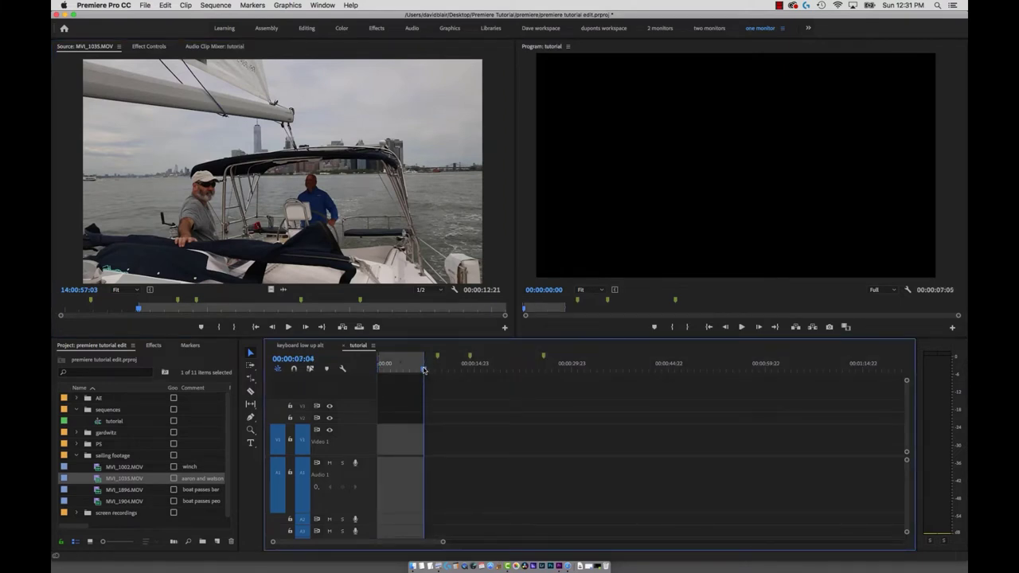
pyautogui.hotkey('alt', 'x')
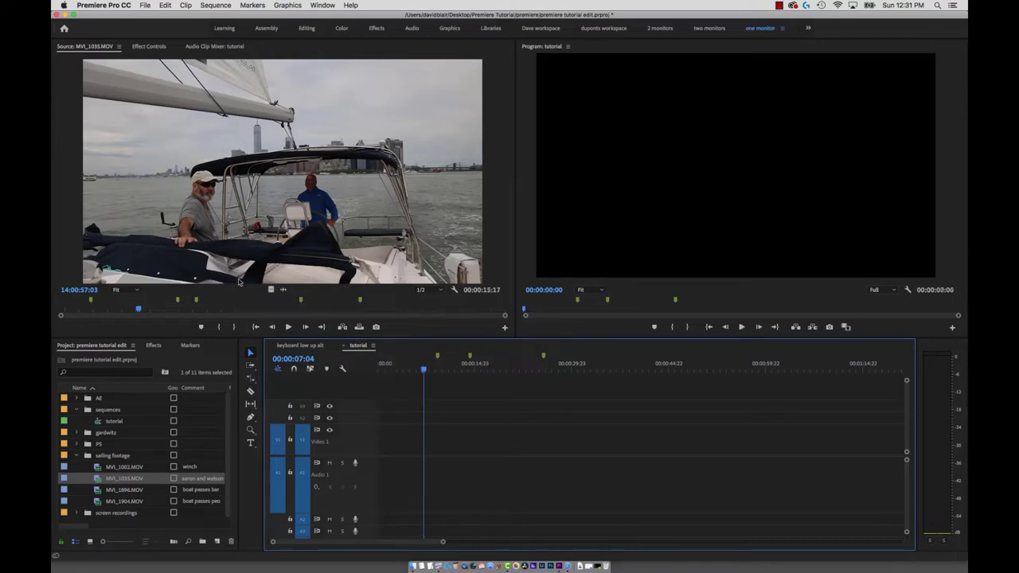
pyautogui.press('Home')
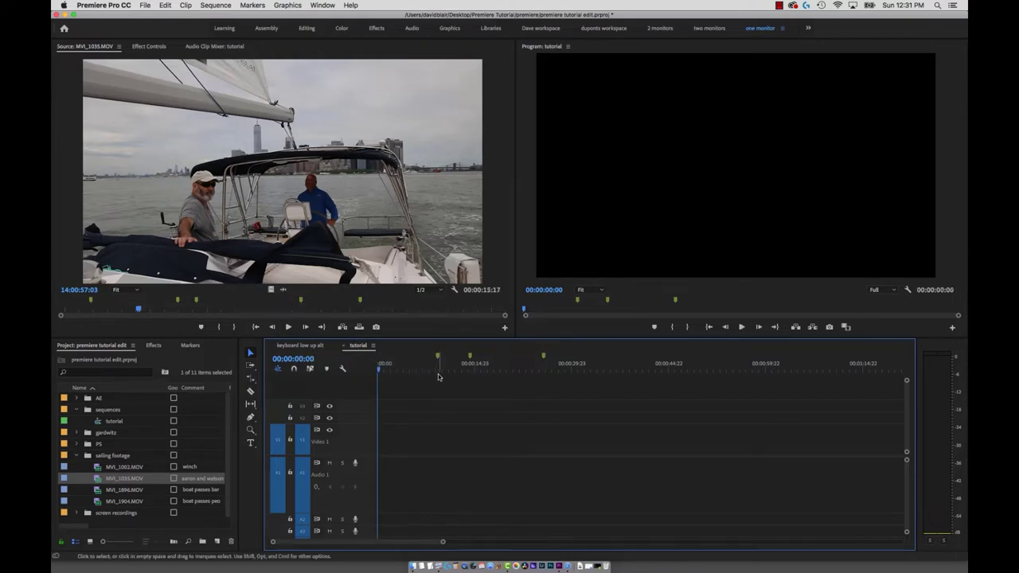
# - Mark the MVI_1035 source In at 14:00:57:17 and Out at 14:01:00:05
pyautogui.click(133, 310)
pyautogui.moveTo(133, 310); pyautogui.dragTo(153, 309)
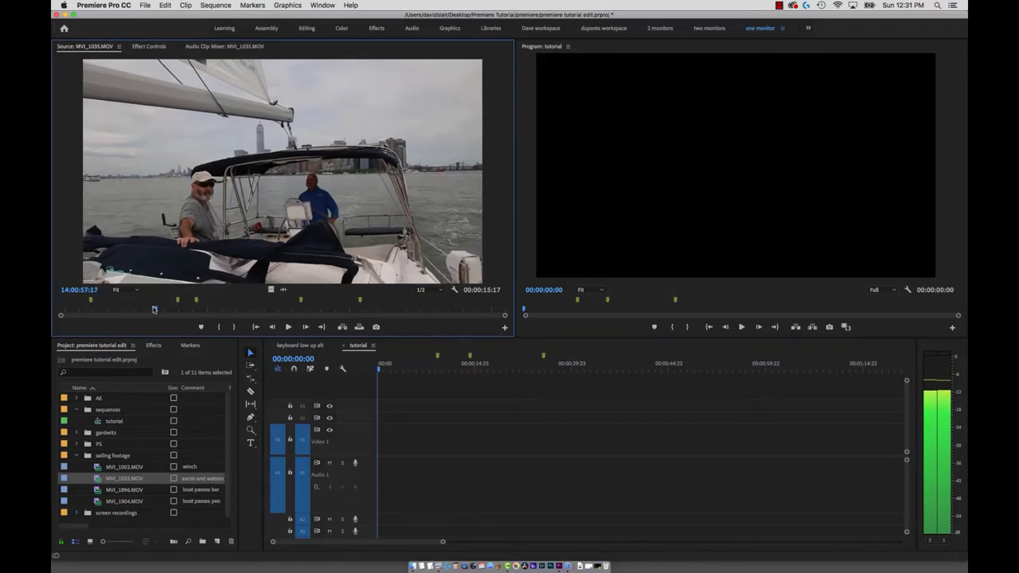
pyautogui.press('i')
pyautogui.moveTo(318, 207); pyautogui.dragTo(175, 316)
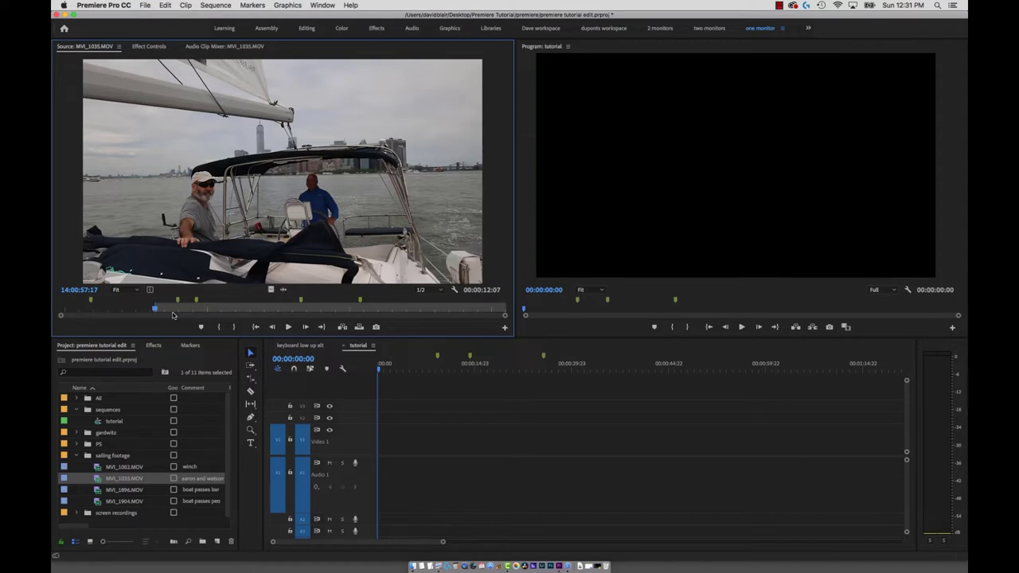
pyautogui.click(227, 311)
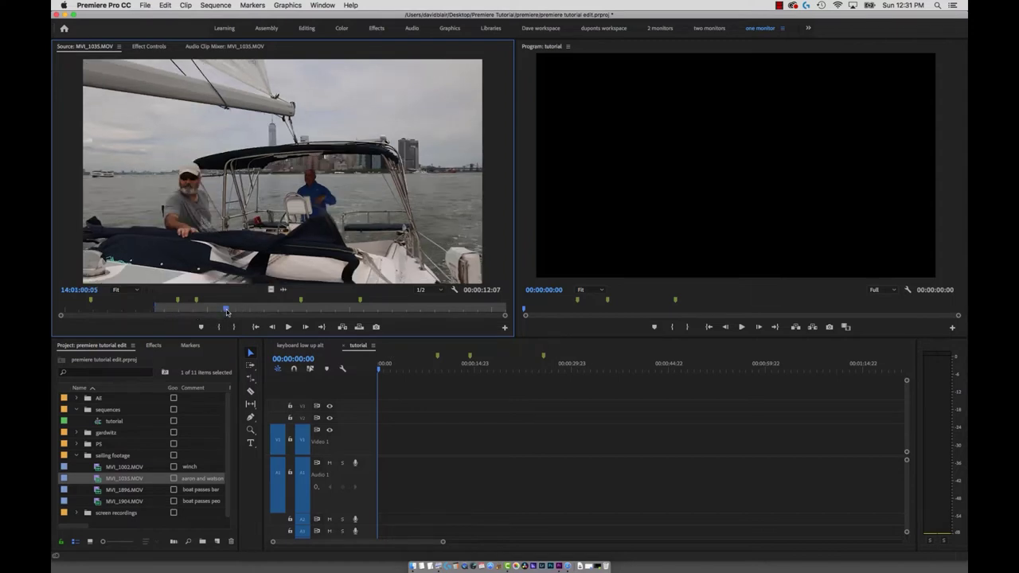
pyautogui.press('o')
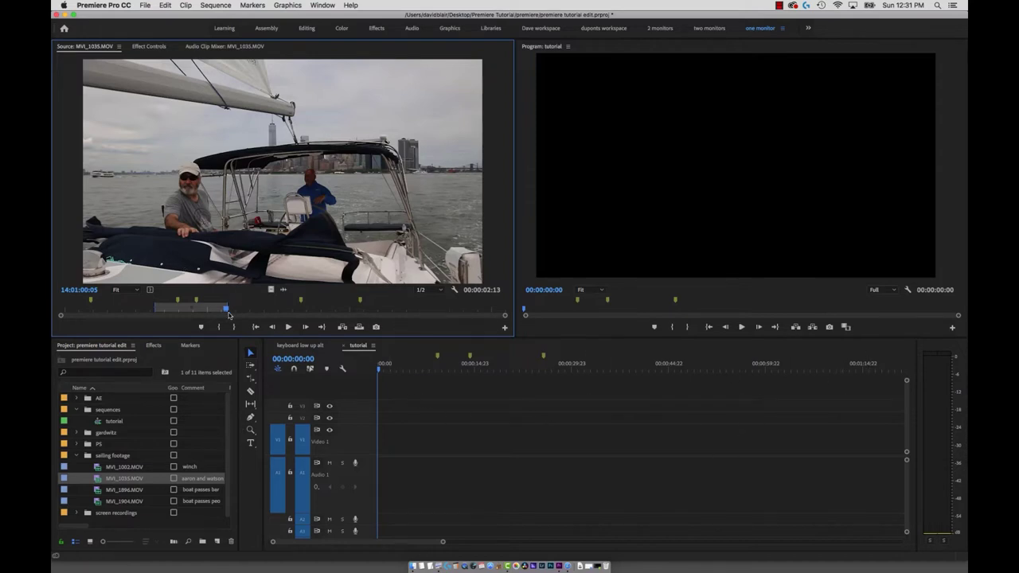
pyautogui.click(350, 375)
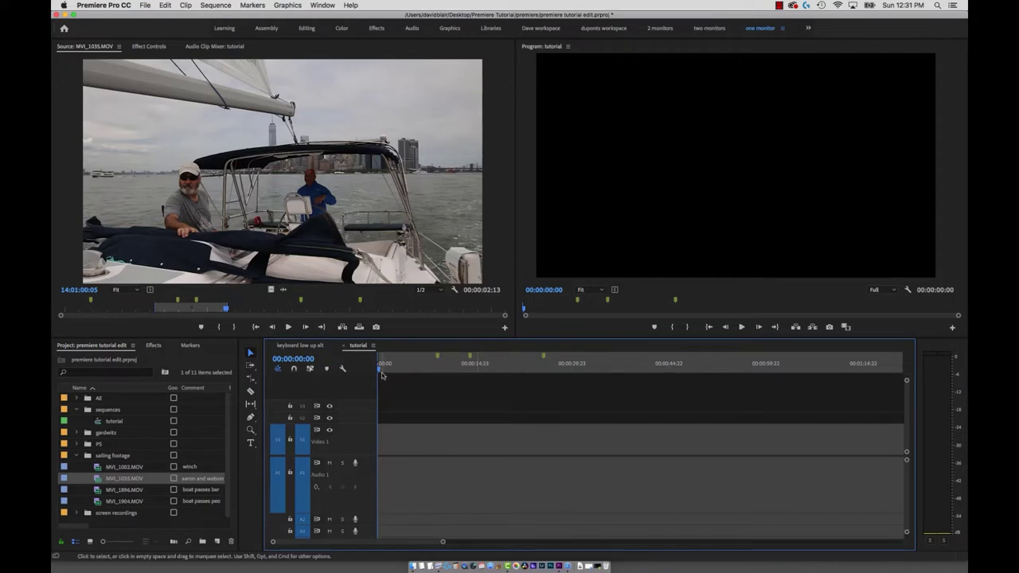
# - Overwrite the marked MVI_1035 range at the sequence start with Q and zoom in on it
pyautogui.click(473, 366)
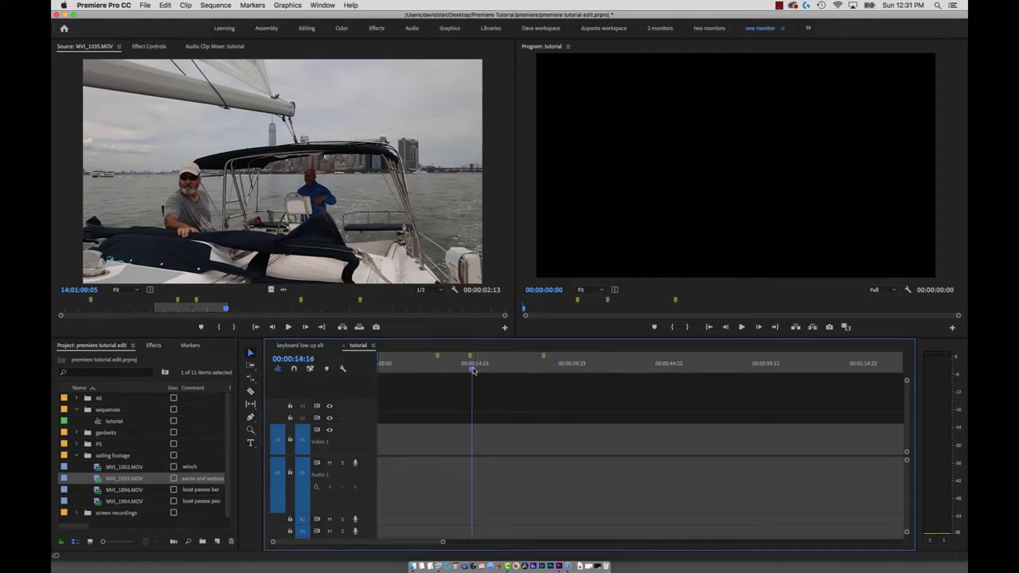
pyautogui.press('Home')
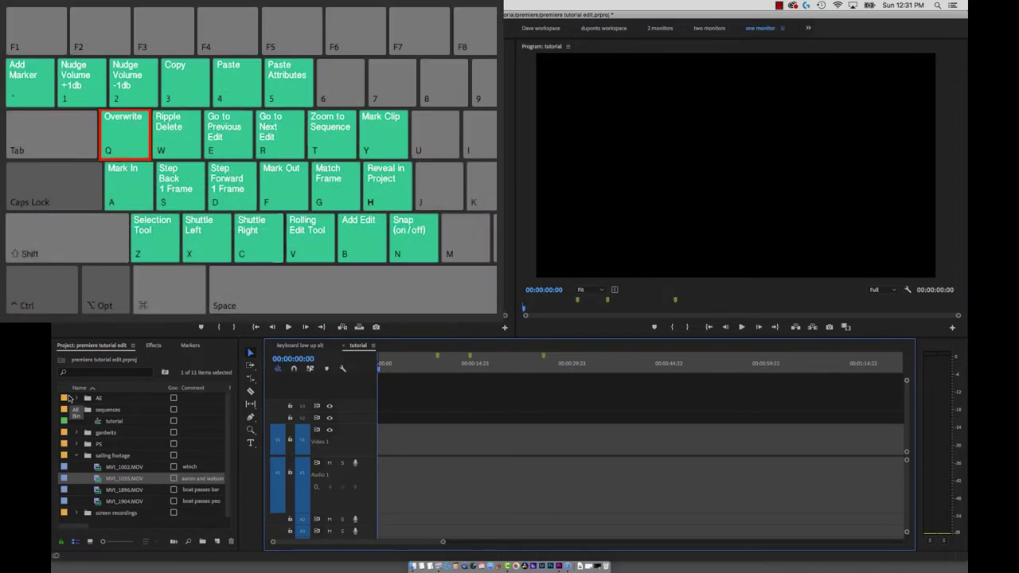
pyautogui.press('q')
pyautogui.press('=')
pyautogui.press('=')
pyautogui.press('=')
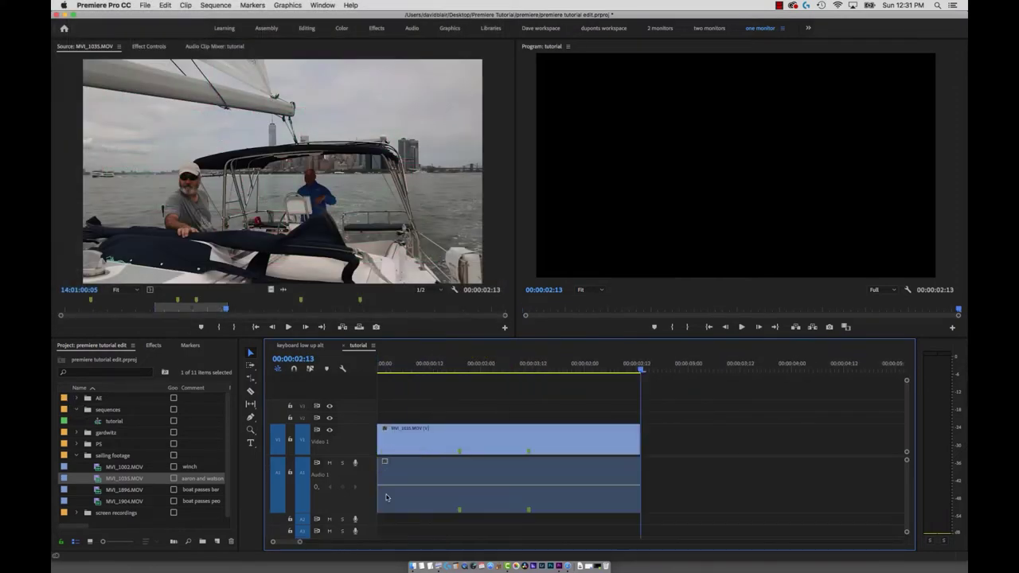
pyautogui.click(465, 488)
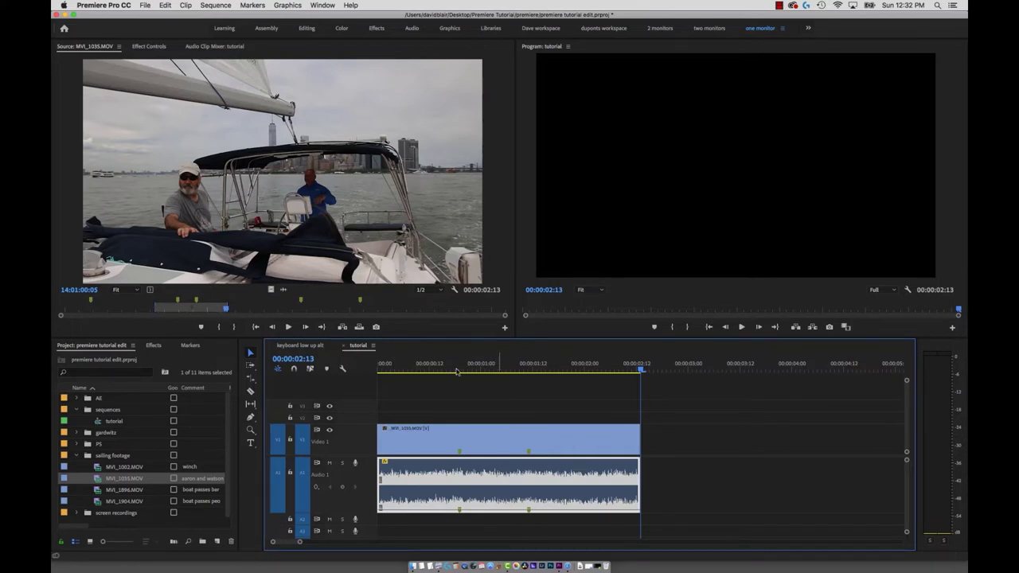
# - Play from the start and mark a sequence In point at 00:00:02:00
pyautogui.press('Home')
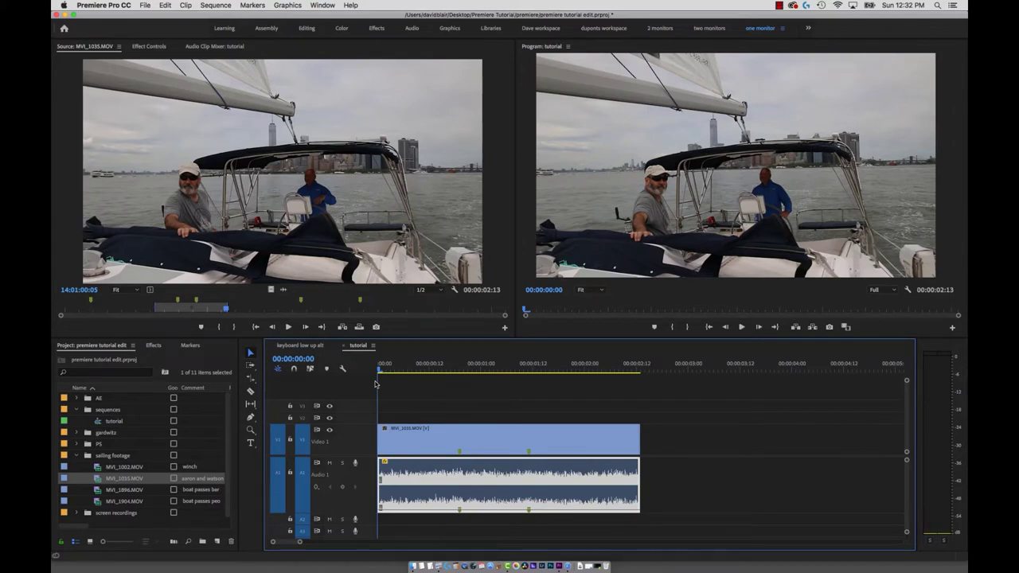
pyautogui.press('space')
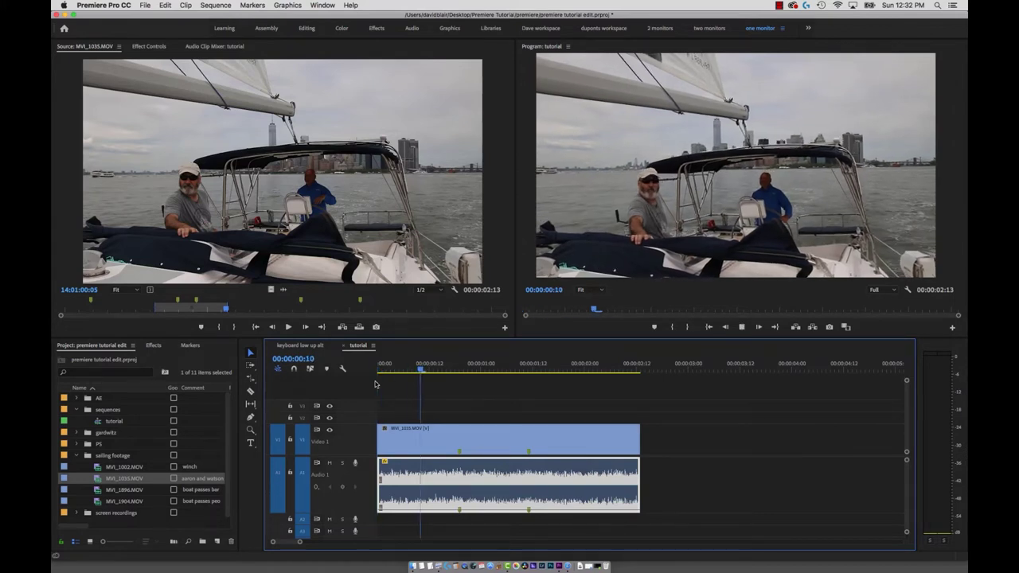
pyautogui.press('space')
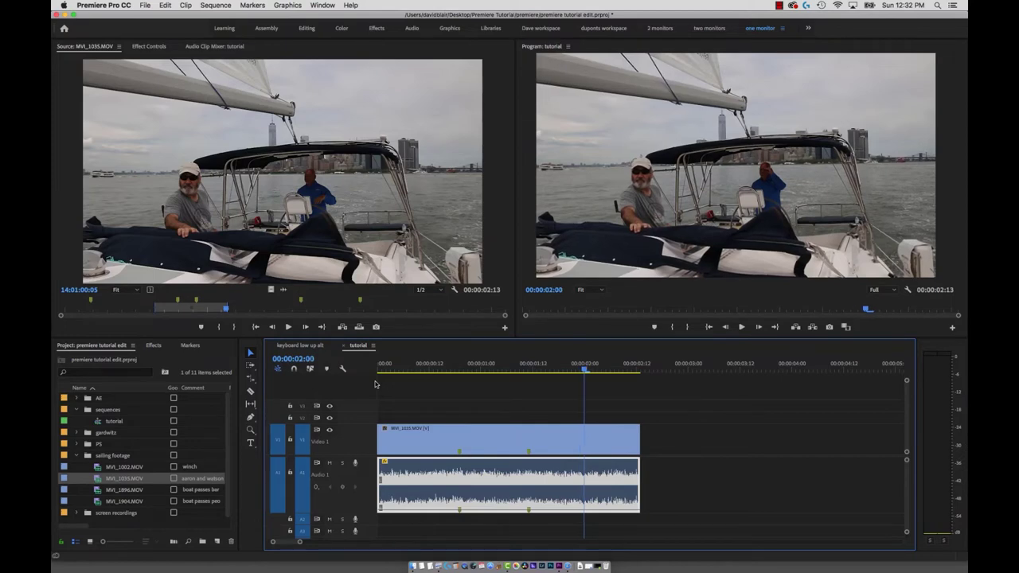
pyautogui.press('a')
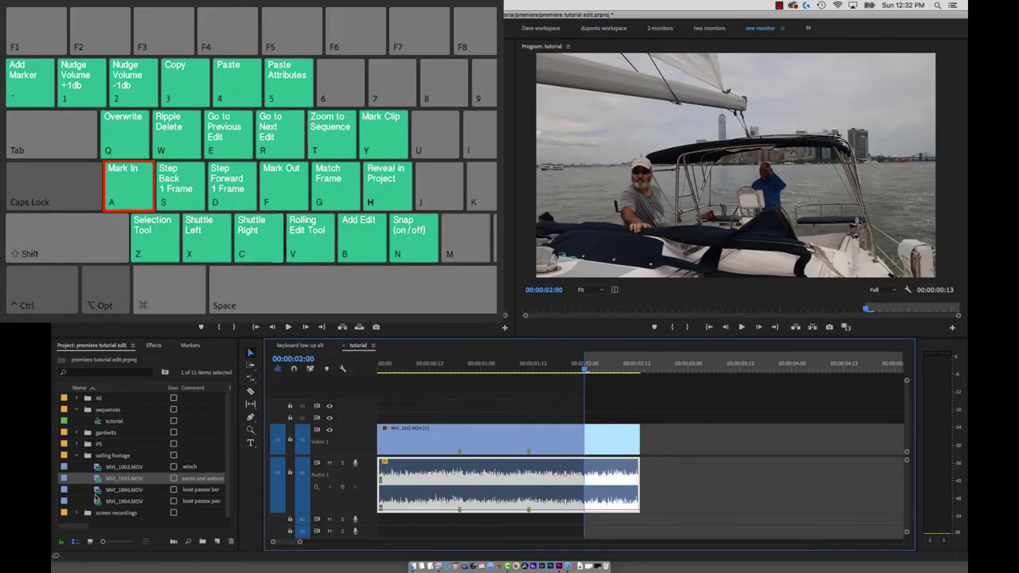
# - Overwrite MVI_1896.MOV from source In 15:34:55:20 into the sequence at 00:00:02:00
pyautogui.click(398, 307)
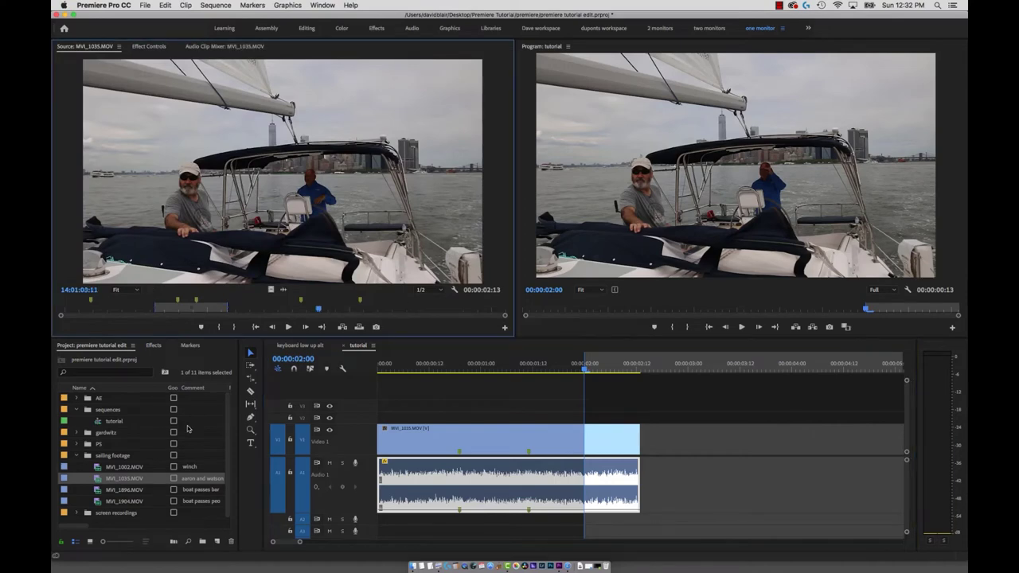
pyautogui.click(99, 491)
pyautogui.doubleClick(99, 491)
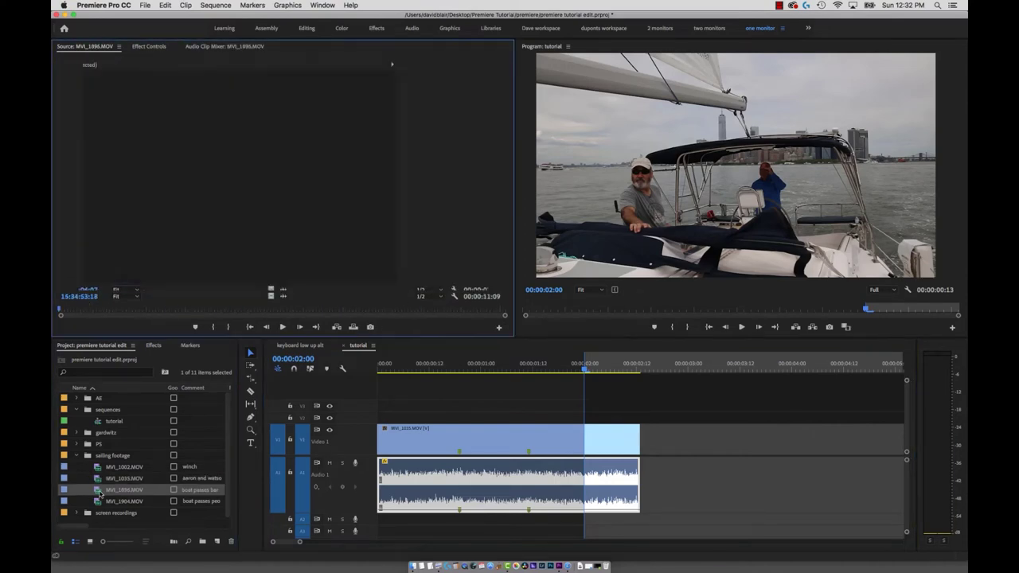
pyautogui.click(190, 313)
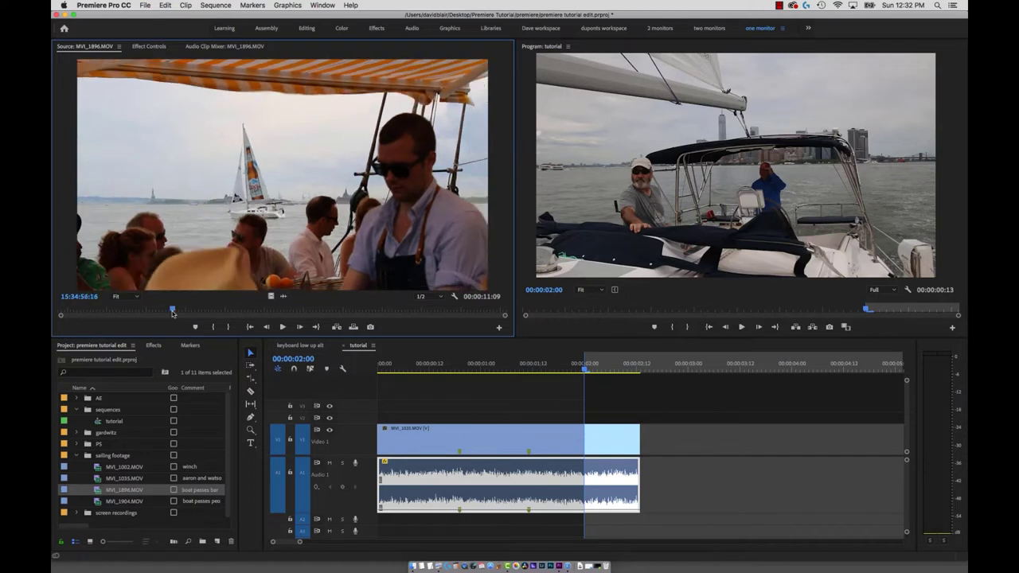
pyautogui.press('j')
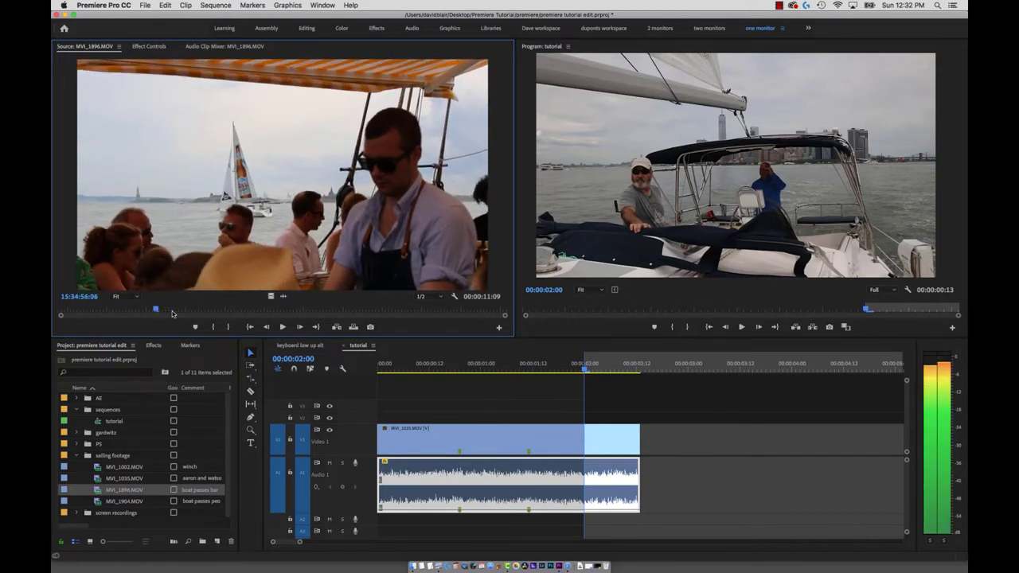
pyautogui.press('k')
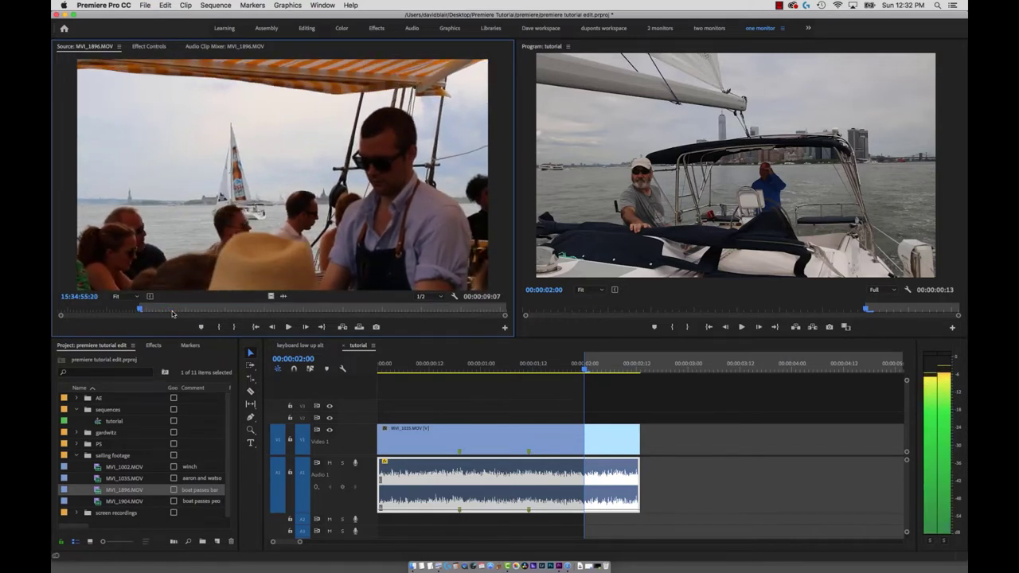
pyautogui.press('i')
pyautogui.click(243, 309)
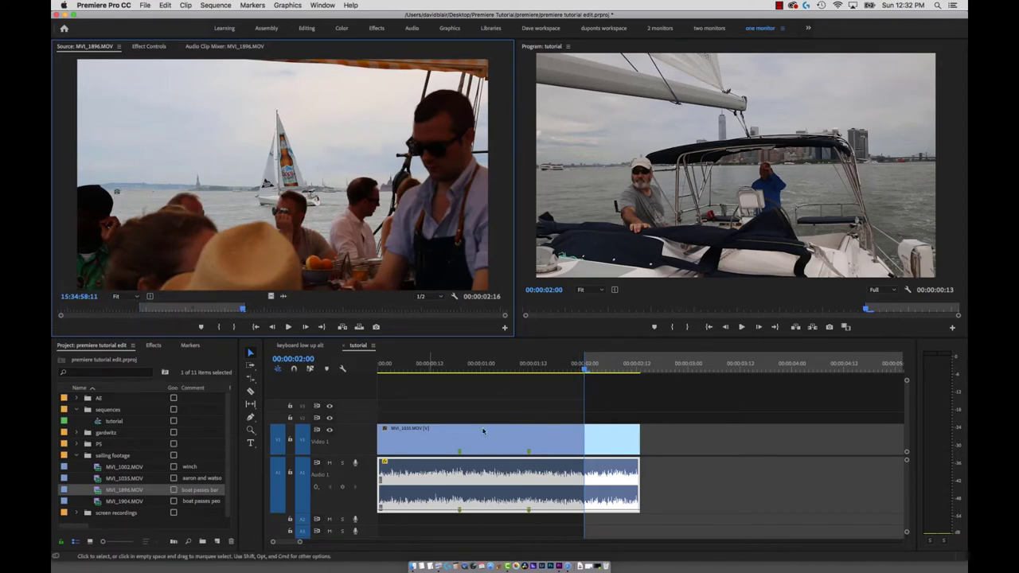
pyautogui.press('.')
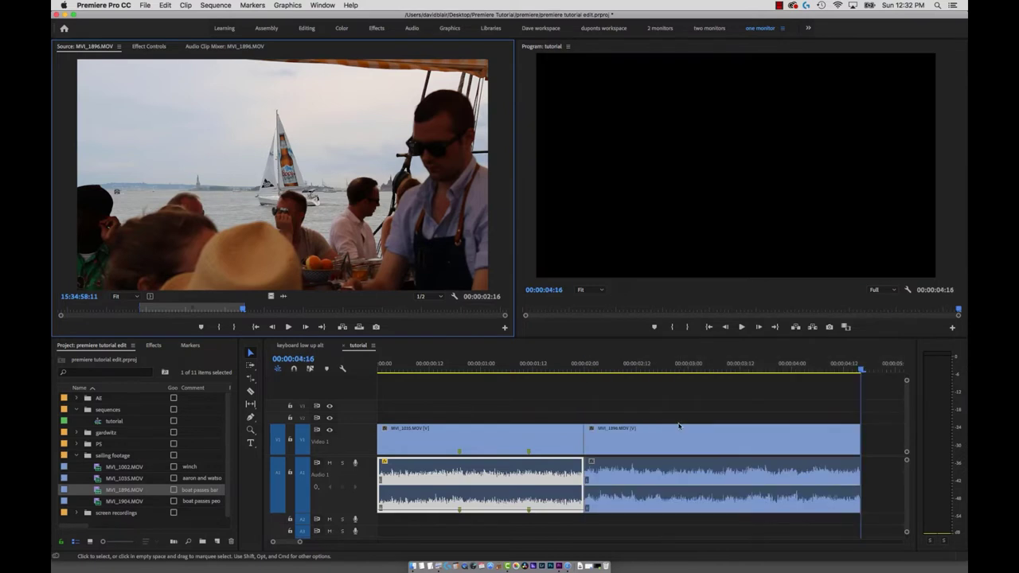
# - Review the cut between MVI_1035 and MVI_1896, stopping the playhead at 00:00:04:09
pyautogui.click(649, 387)
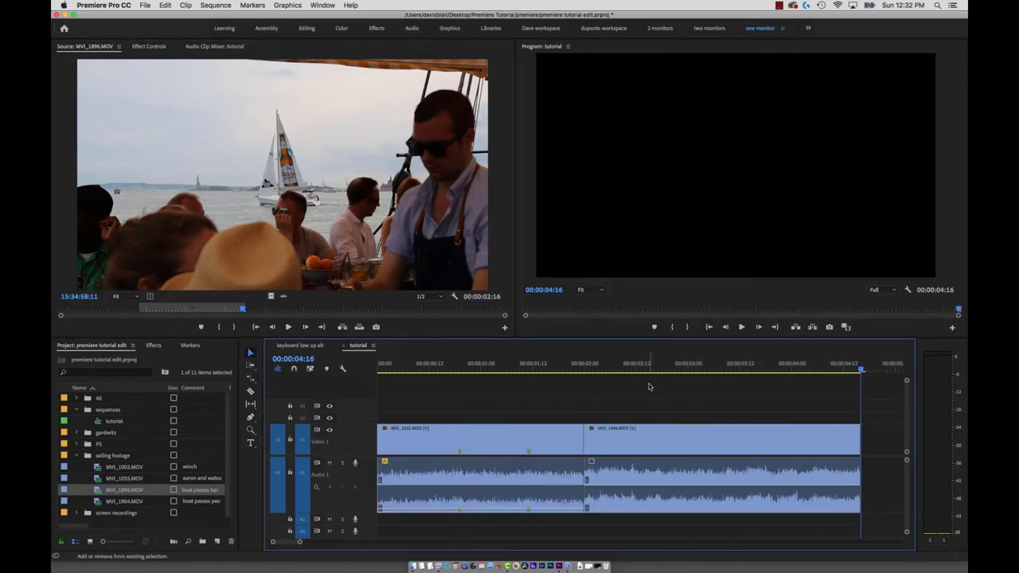
pyautogui.press('-')
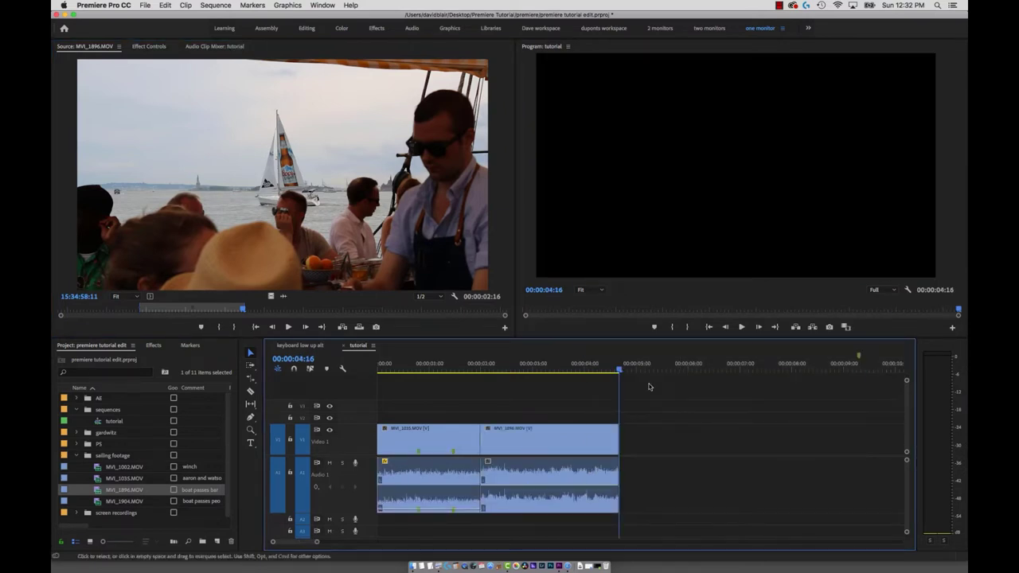
pyautogui.click(455, 368)
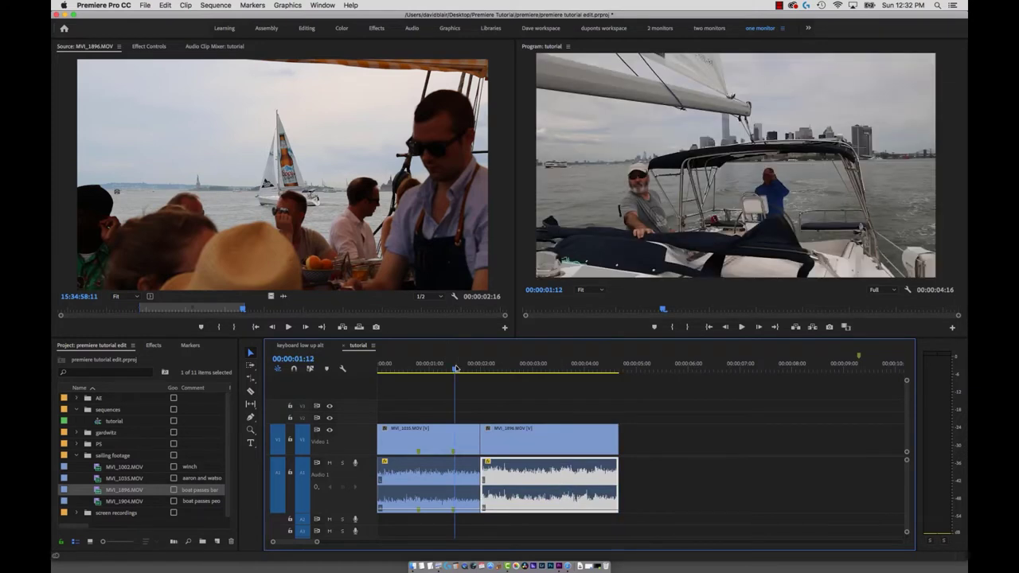
pyautogui.press('space')
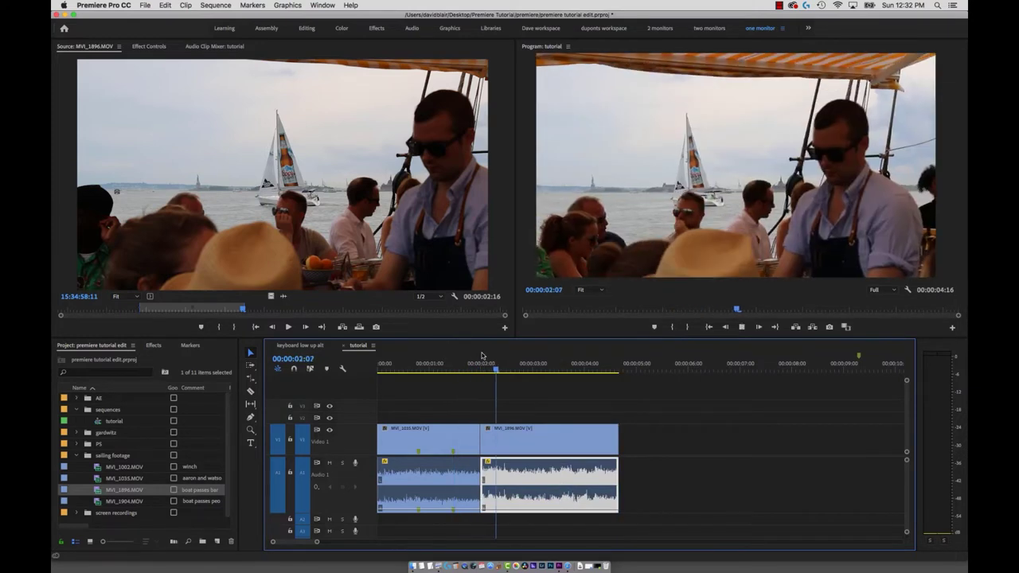
pyautogui.press('space')
pyautogui.click(450, 372)
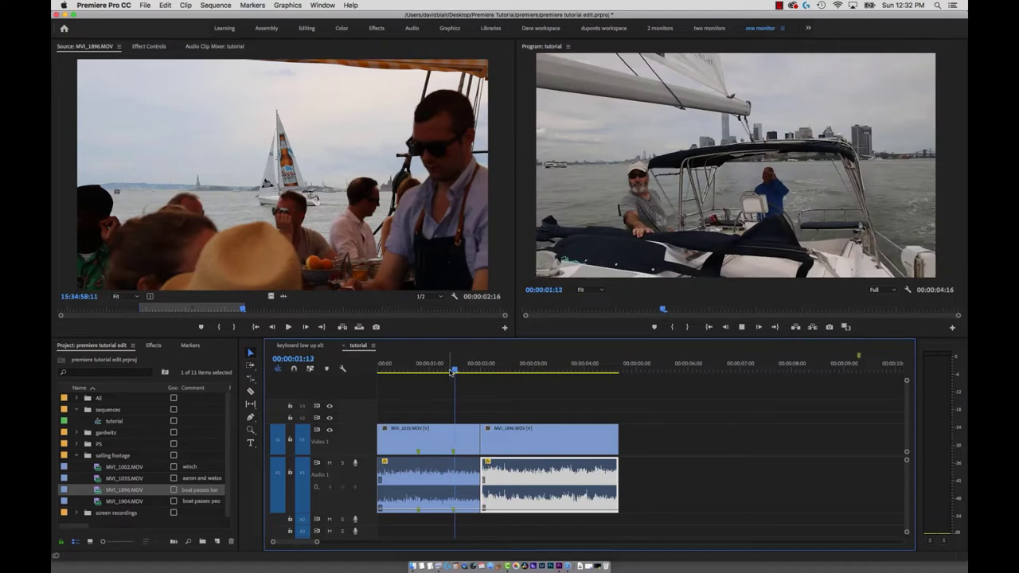
pyautogui.press('space')
pyautogui.click(450, 372)
pyautogui.press('space')
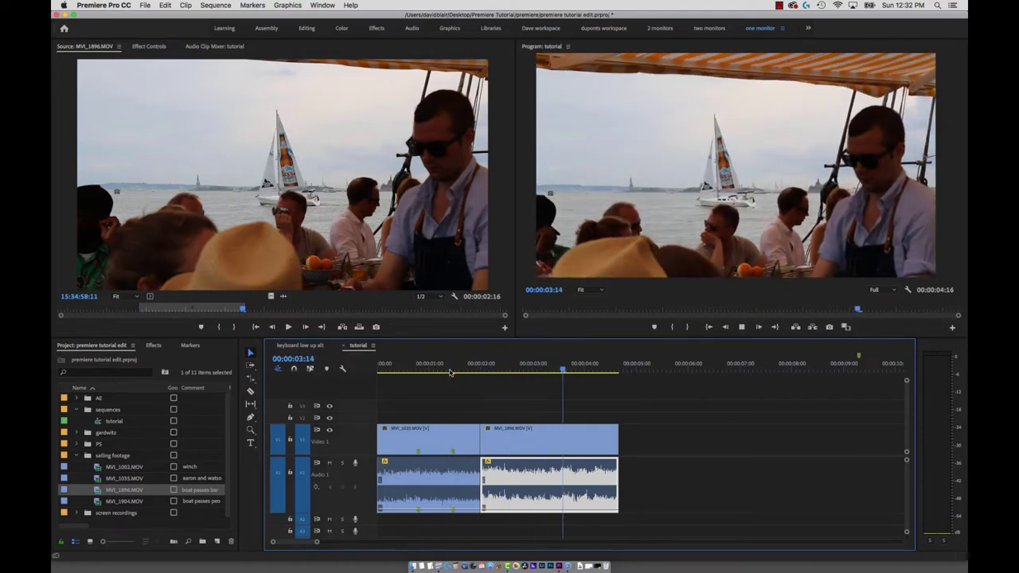
pyautogui.press('space')
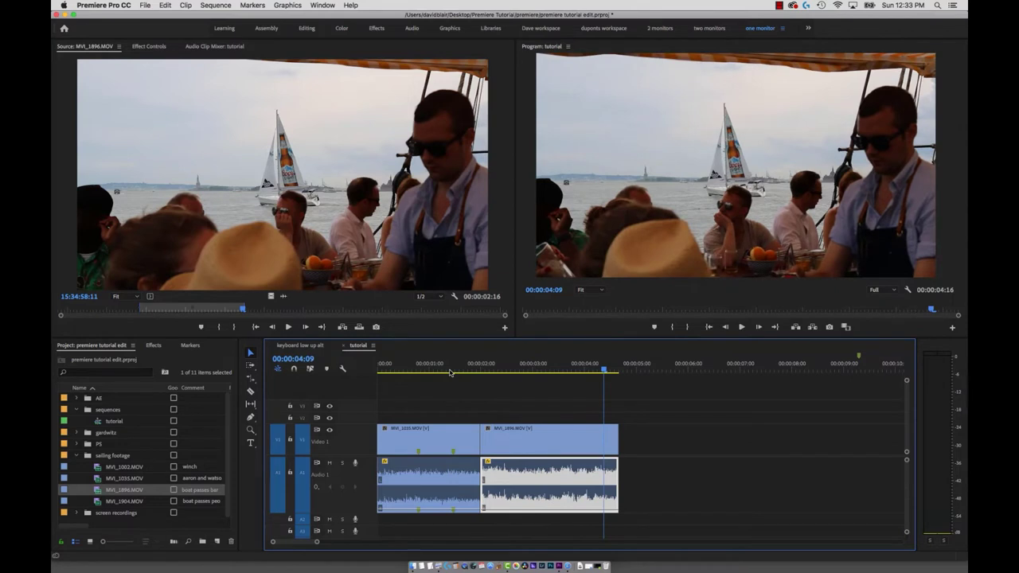
# - Overwrite MVI_1904.MOV from source In 15:36:57:13 into the sequence at 00:00:04:09
pyautogui.press('i')
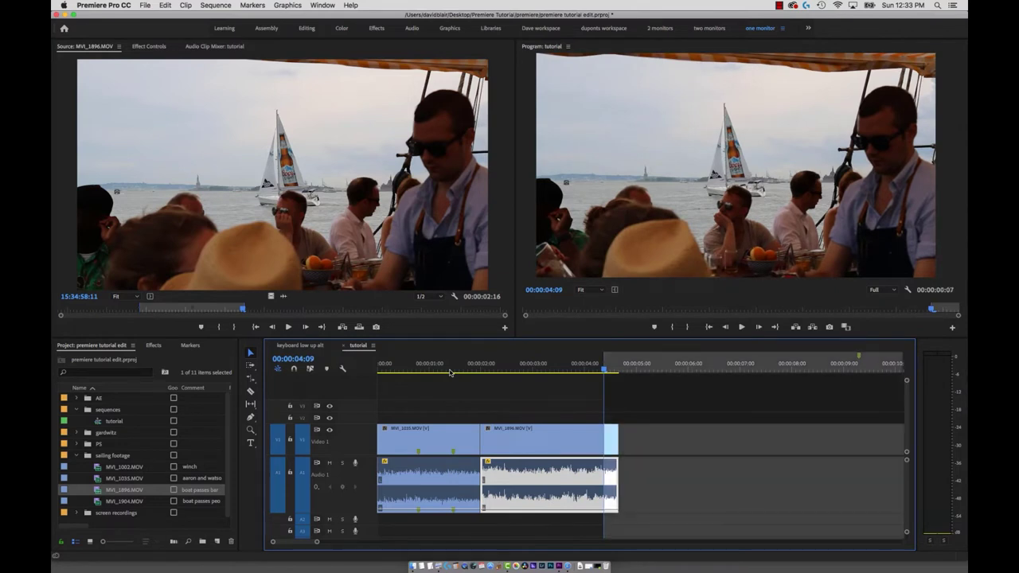
pyautogui.doubleClick(99, 501)
pyautogui.moveTo(188, 307); pyautogui.dragTo(293, 311)
pyautogui.press('i')
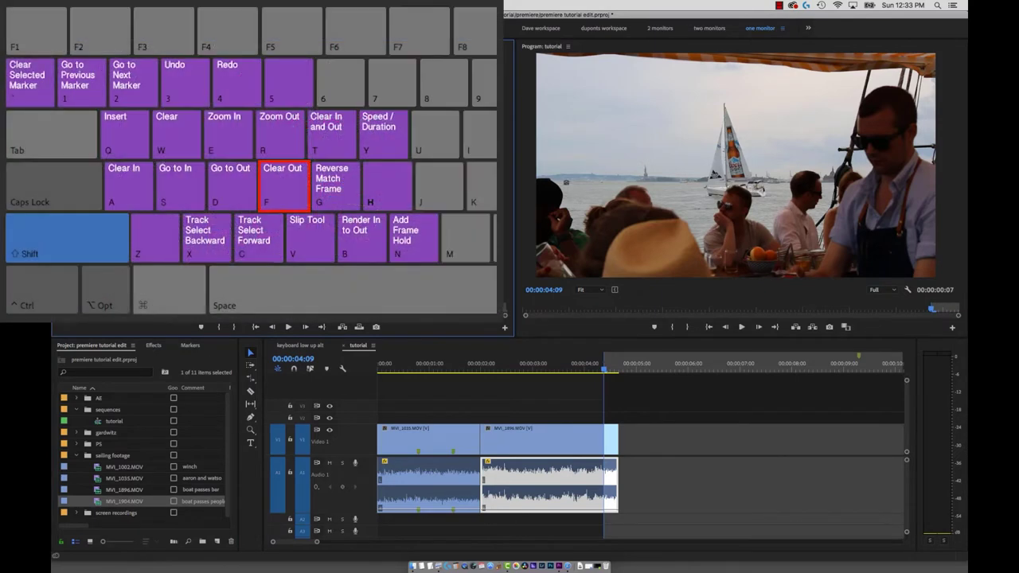
pyautogui.press('.')
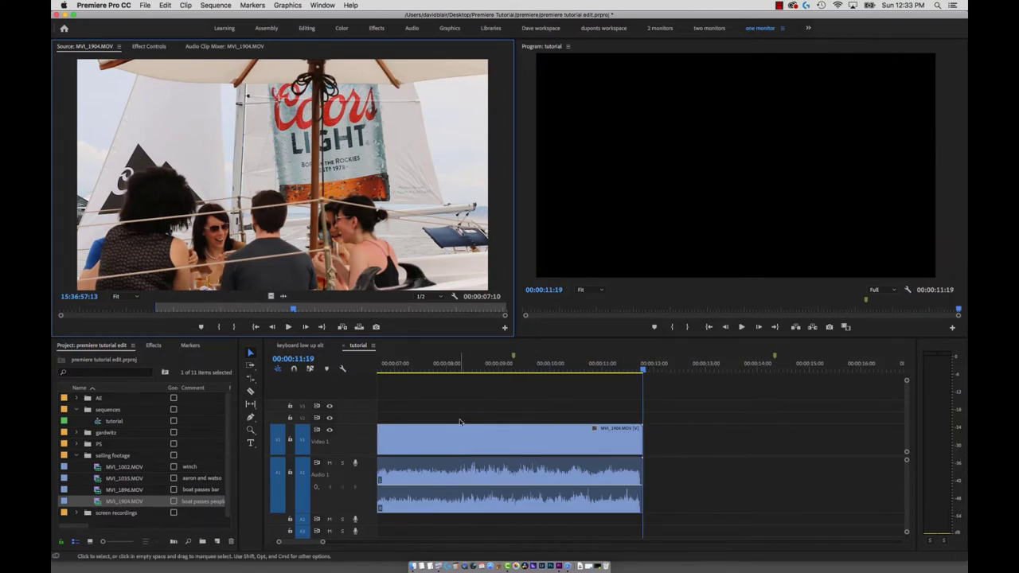
# - Zoom out to review, then undo to remove the long MVI_1904 clip
pyautogui.press('shift')
pyautogui.click(487, 405)
pyautogui.press('-')
pyautogui.press('-')
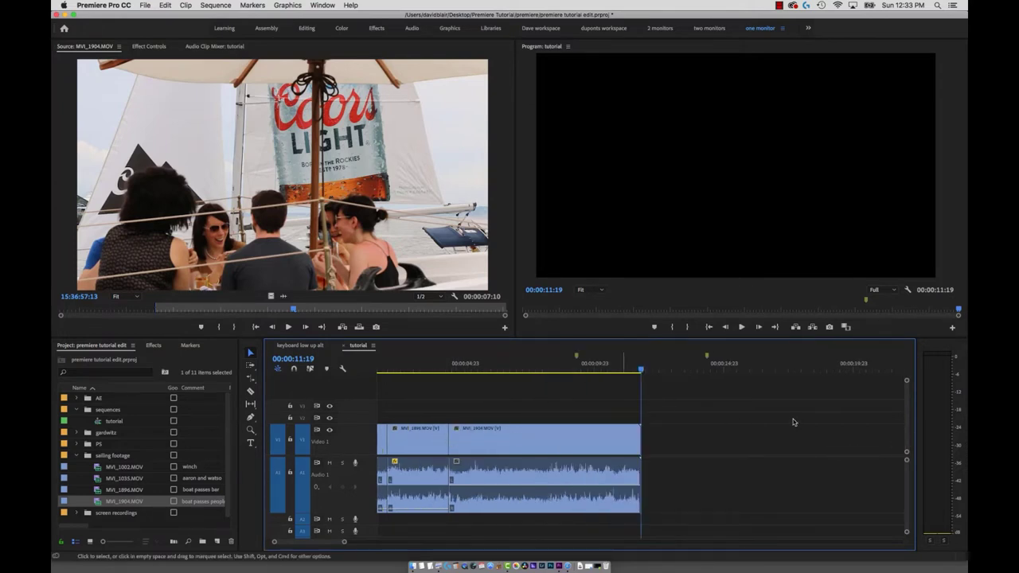
pyautogui.press('-')
pyautogui.press('-')
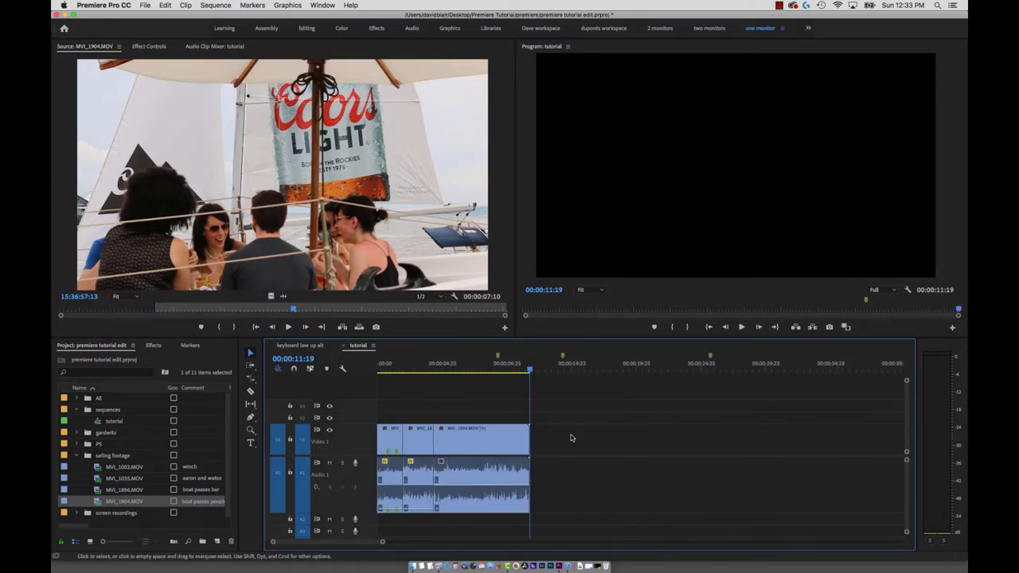
pyautogui.press('super+z')
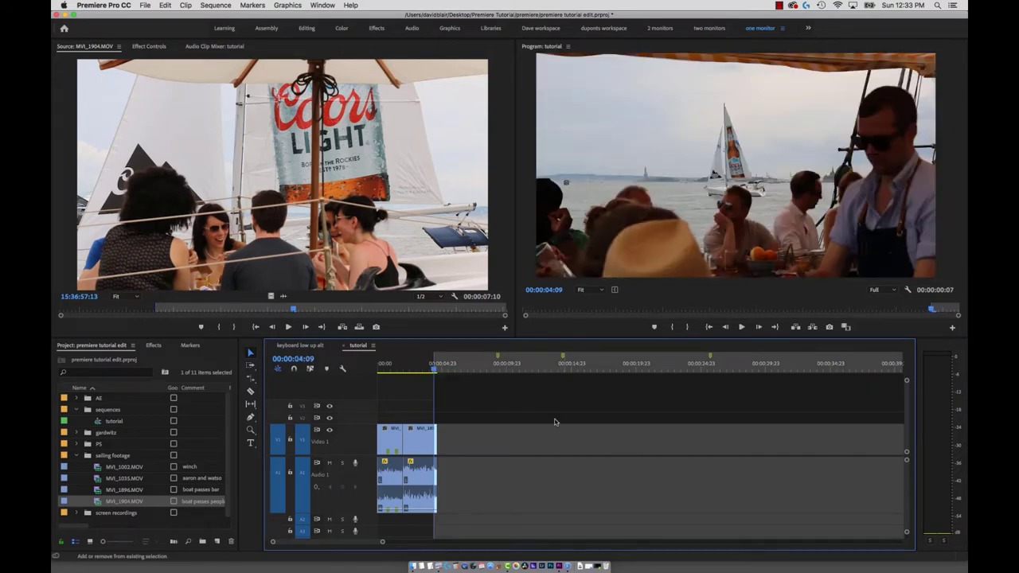
pyautogui.press('=')
pyautogui.press('=')
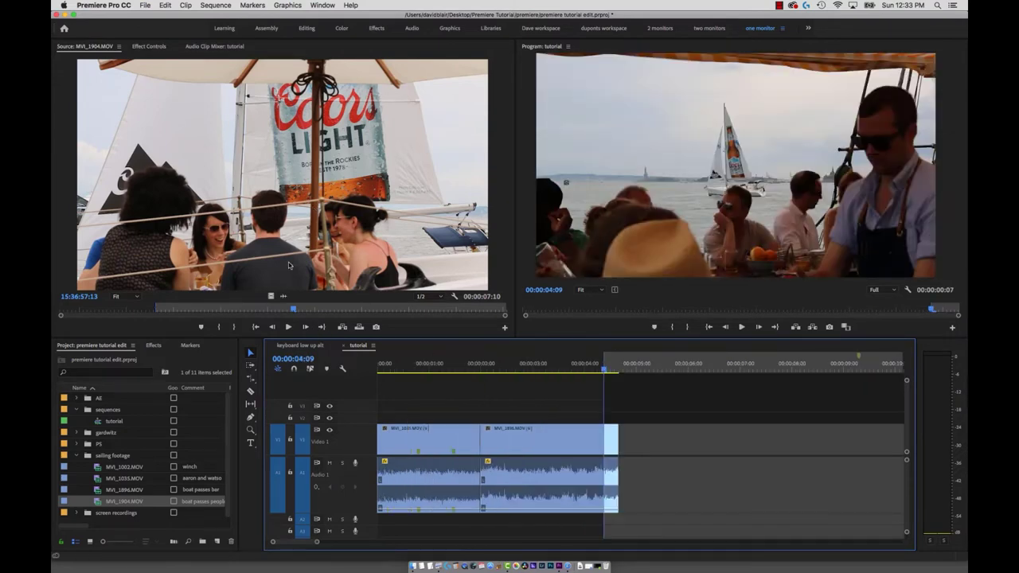
# - Re-mark the MVI_1904 source Out point for a 14-frame selection
pyautogui.click(289, 265)
pyautogui.press('o')
pyautogui.click(246, 311)
pyautogui.press('o')
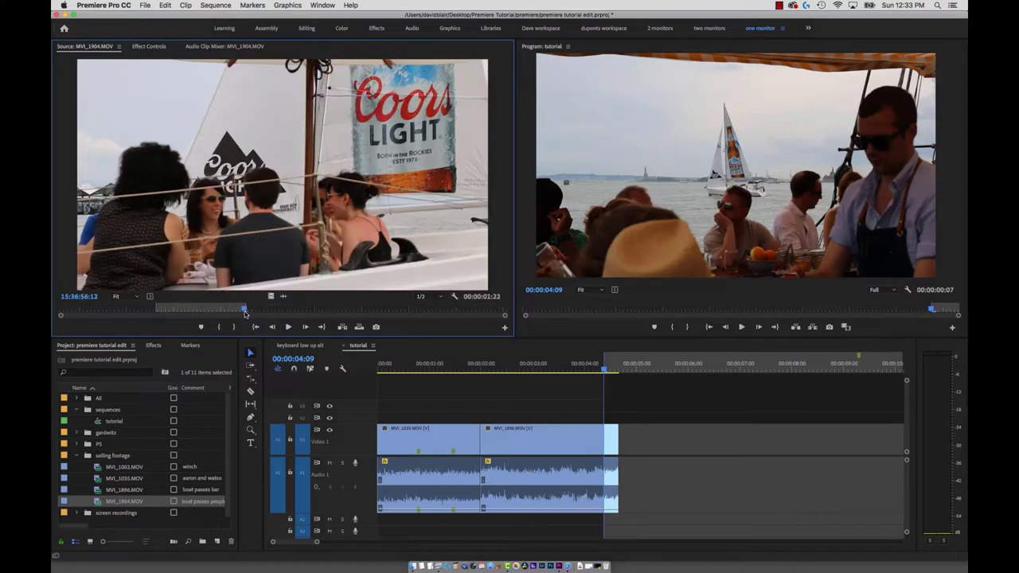
pyautogui.click(182, 310)
pyautogui.press('o')
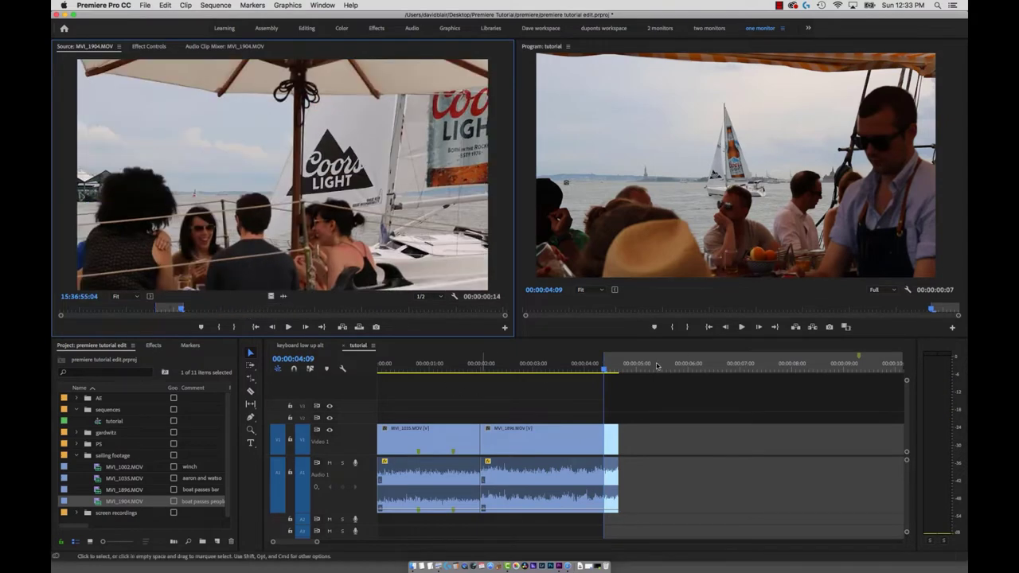
# - Drag the end of the new MVI_1904 clip so the sequence runs to 00:00:07:10
pyautogui.moveTo(624, 457); pyautogui.dragTo(761, 443)
pyautogui.click(634, 436)
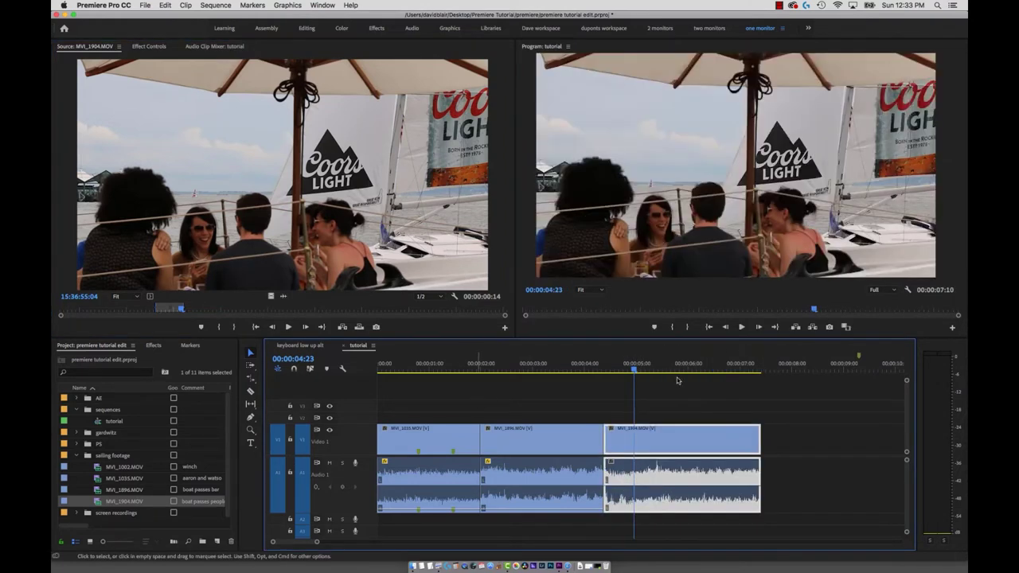
pyautogui.click(704, 409)
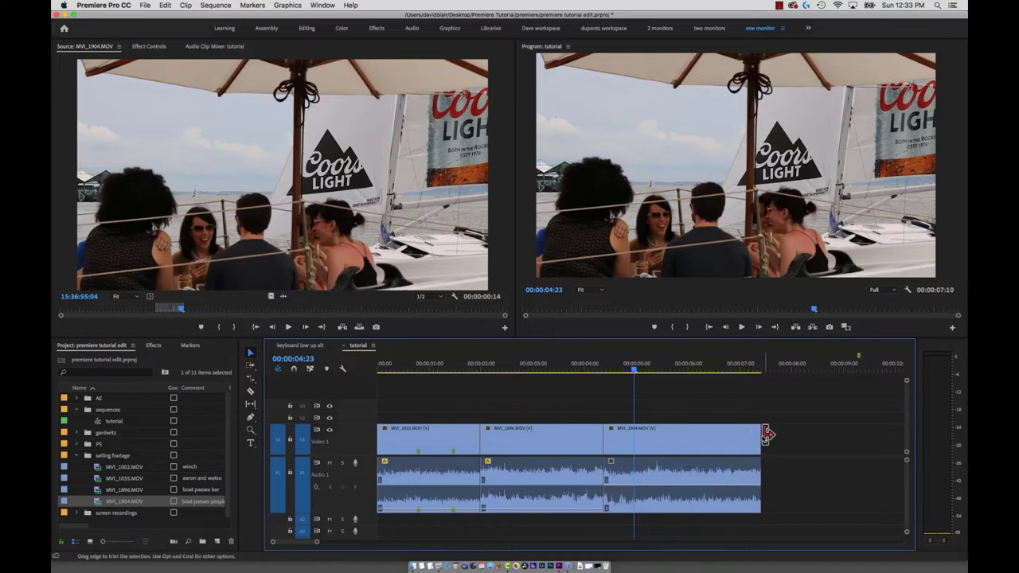
# - Trim MVI_1904's out edge, then undo the separate video and audio trims
pyautogui.moveTo(761, 436); pyautogui.dragTo(673, 436)
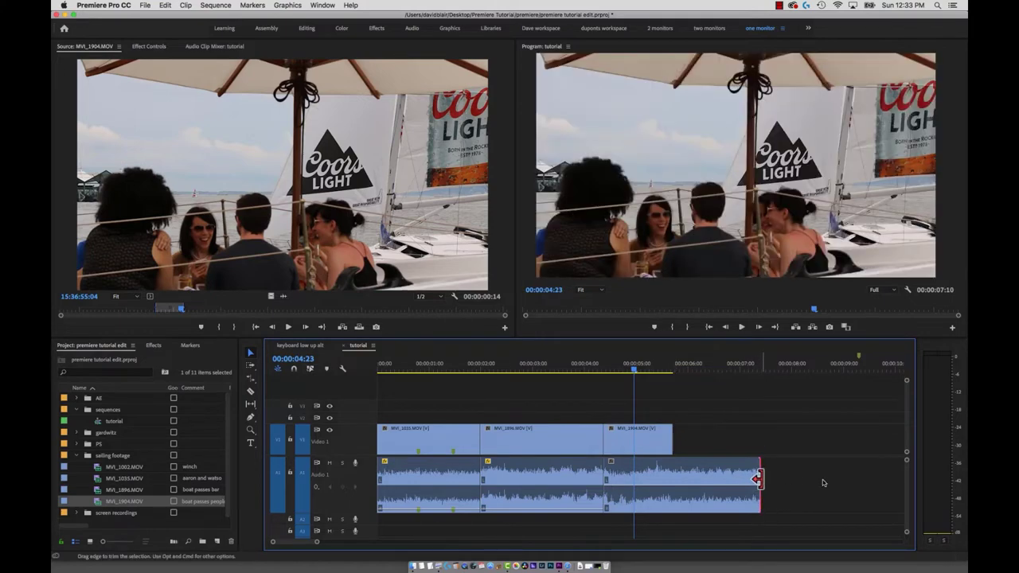
pyautogui.moveTo(758, 480); pyautogui.dragTo(842, 483)
pyautogui.press('shift')
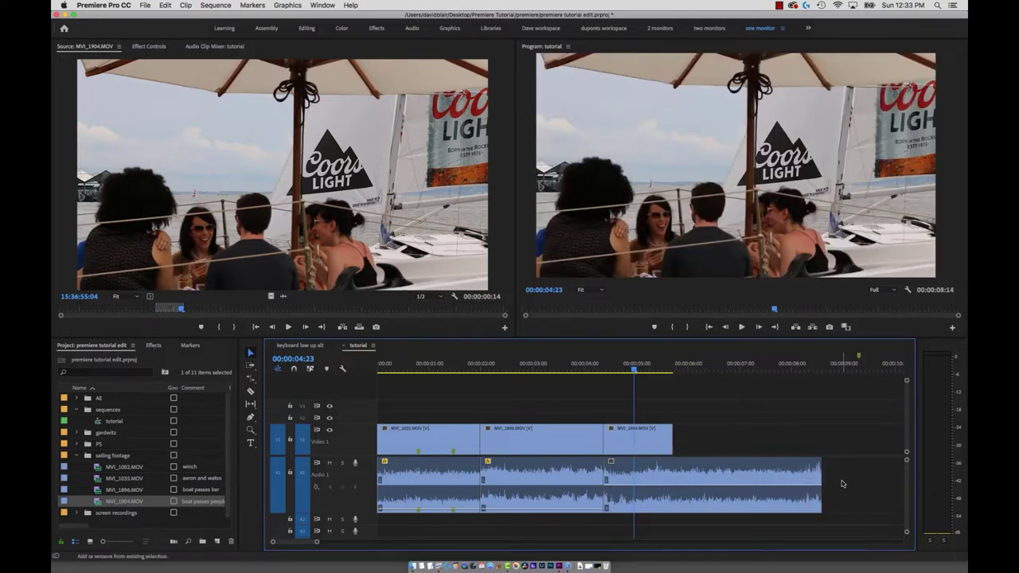
pyautogui.press('super+z')
pyautogui.press('super+z')
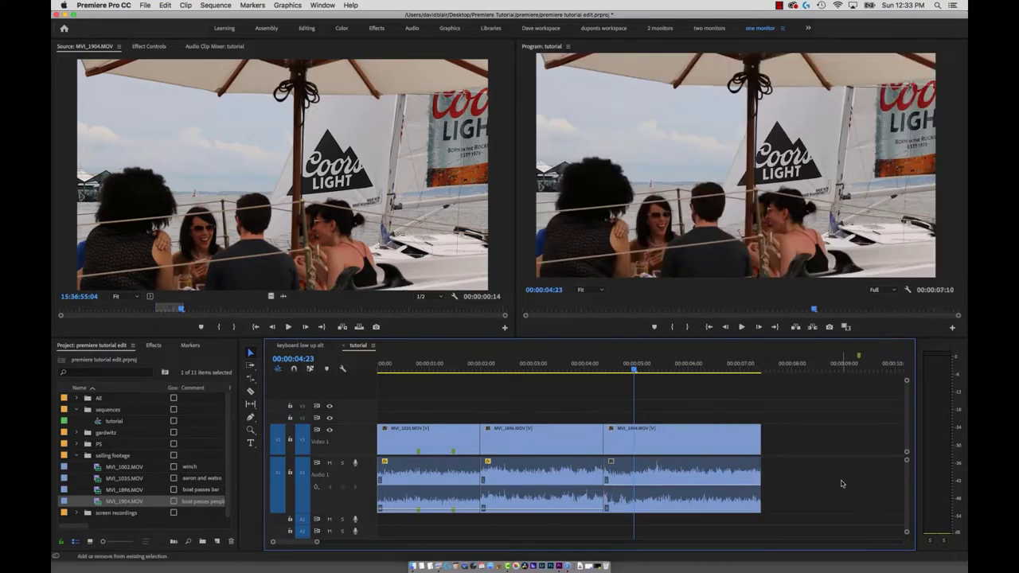
# - Extend MVI_1904's end and slide it flush against MVI_1896
pyautogui.click(715, 362)
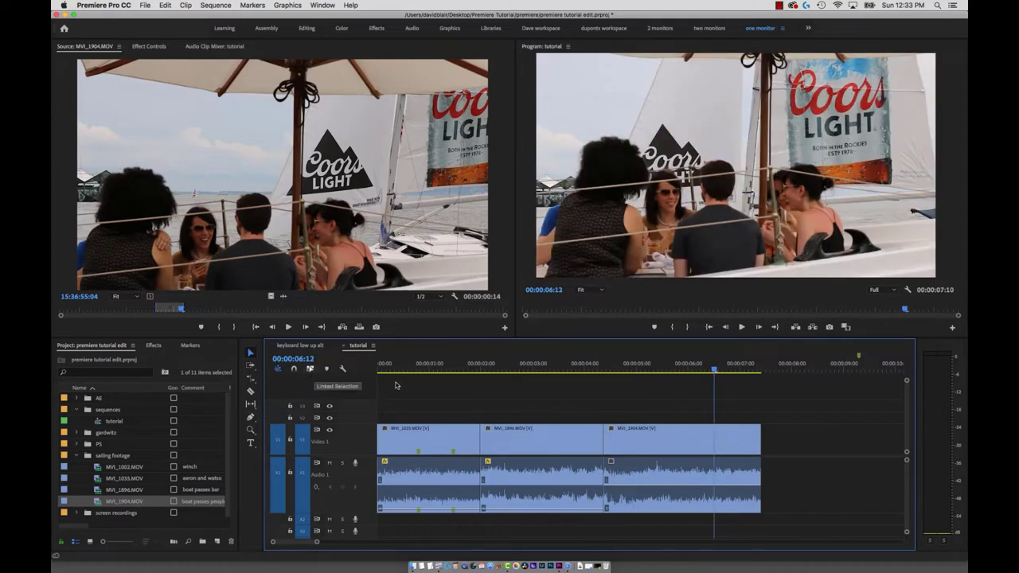
pyautogui.moveTo(760, 439); pyautogui.dragTo(792, 439)
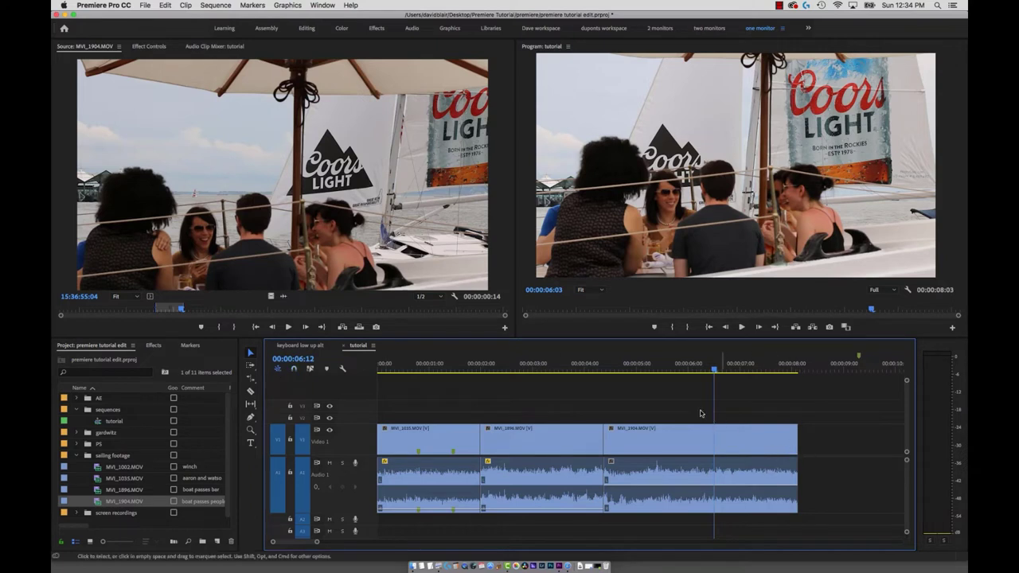
pyautogui.moveTo(697, 404); pyautogui.dragTo(747, 532)
pyautogui.moveTo(673, 434)
pyautogui.mouseDown()
pyautogui.moveTo(545, 435)
pyautogui.moveTo(683, 438)
pyautogui.mouseUp()
pyautogui.moveTo(570, 438); pyautogui.dragTo(602, 451)
pyautogui.click(525, 363)
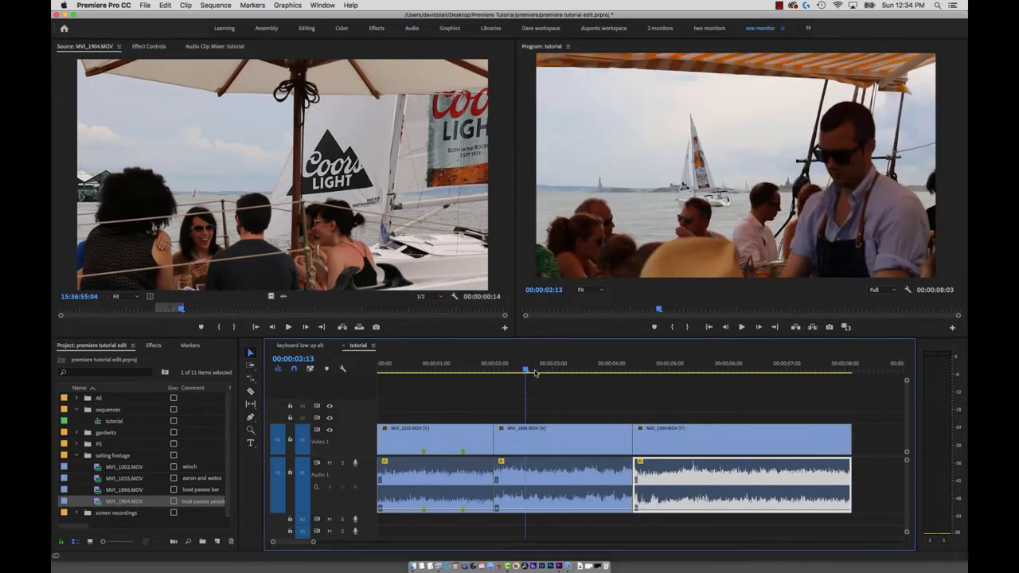
# - Load MVI_1002.MOV as source and set its out point for a 00:00:01:01 section
pyautogui.press('Up')
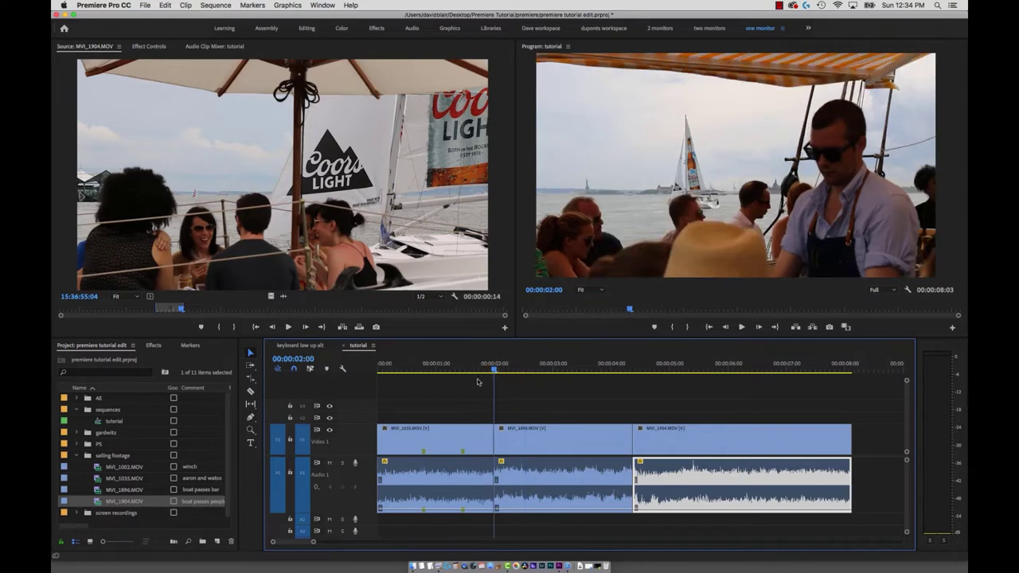
pyautogui.doubleClick(161, 466)
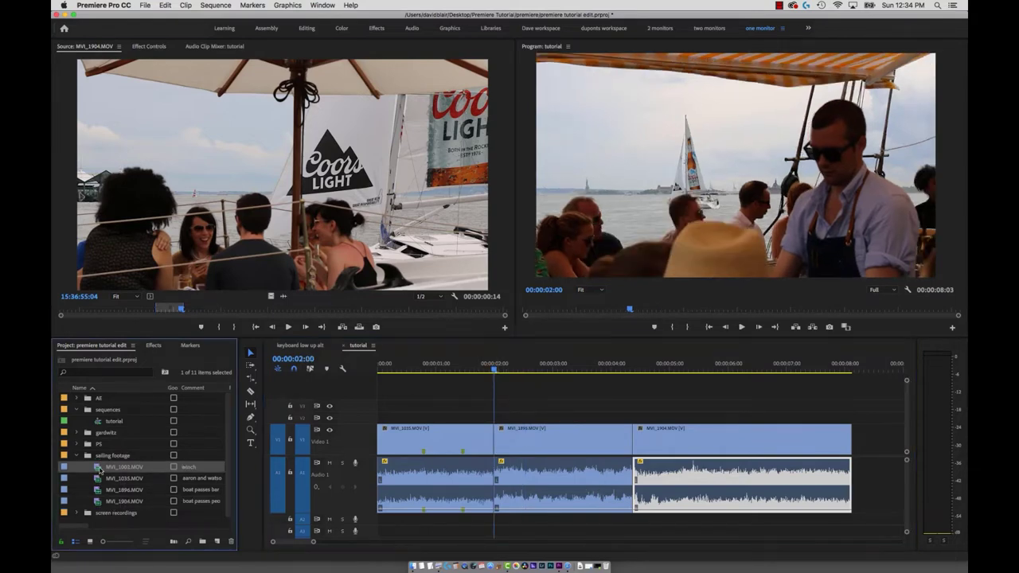
pyautogui.moveTo(482, 363); pyautogui.dragTo(552, 360)
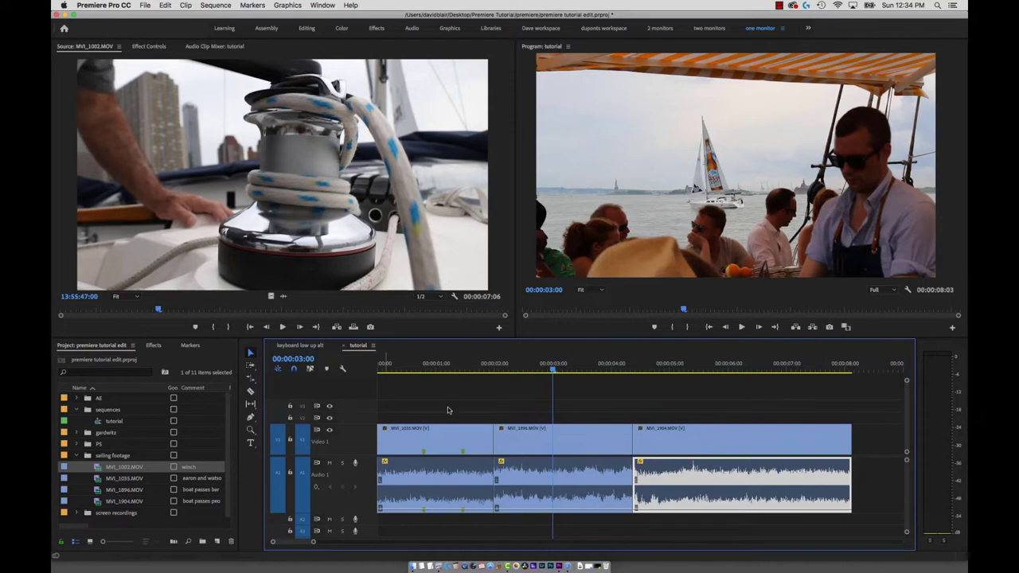
pyautogui.click(141, 309)
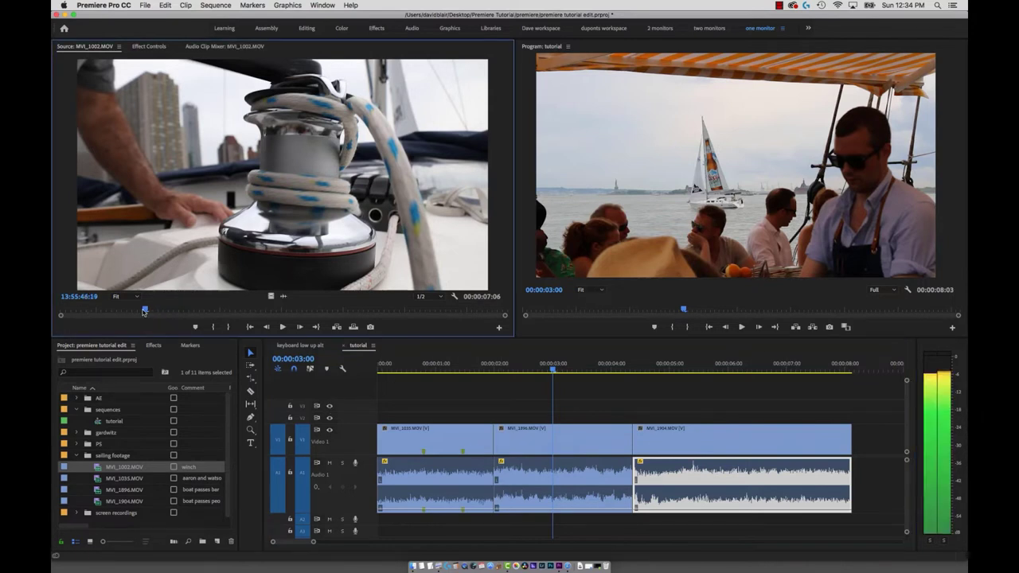
pyautogui.click(201, 310)
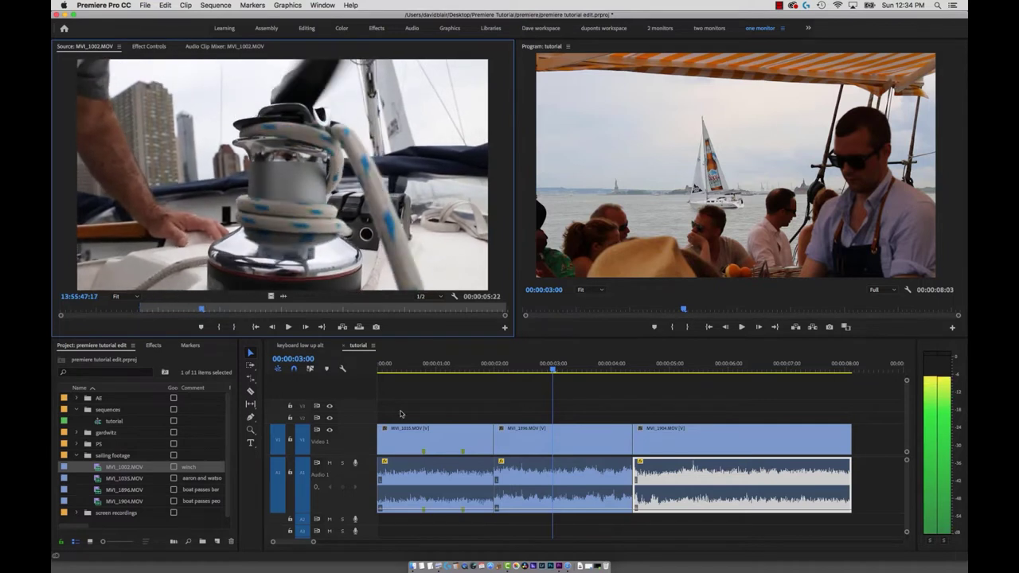
pyautogui.press('o')
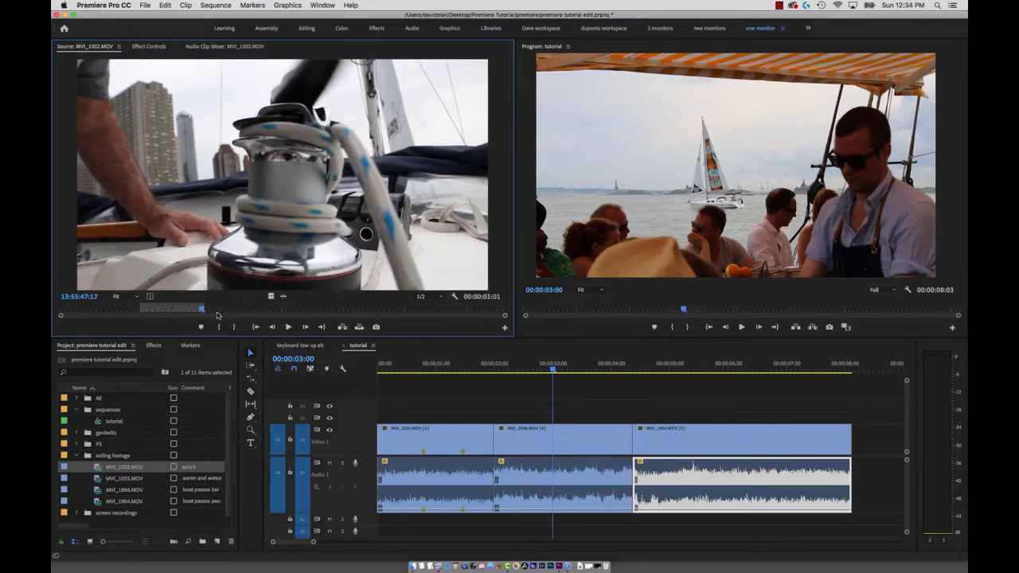
pyautogui.click(565, 401)
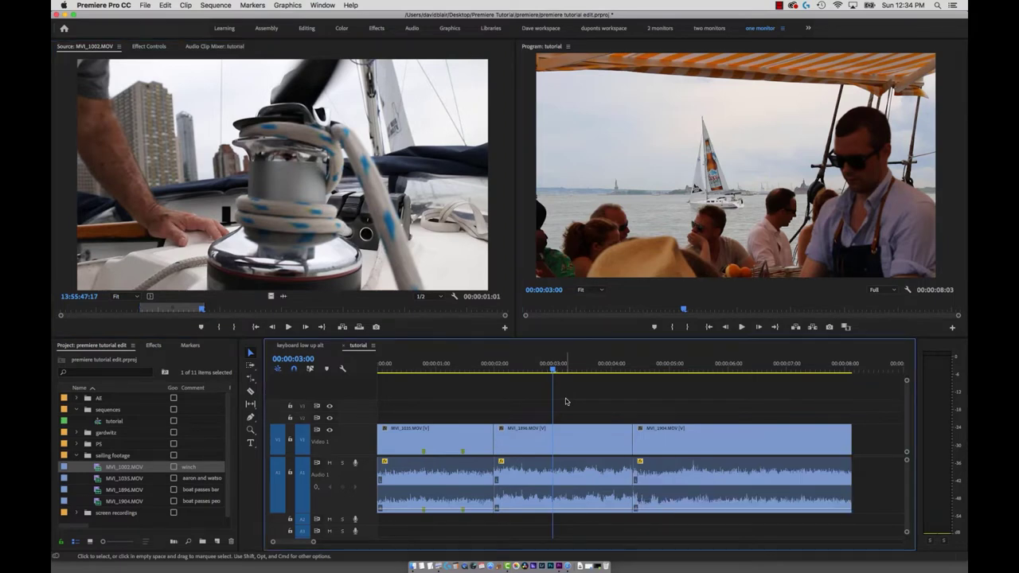
# - Mark the sequence In at 00:00:02:00 and insert the winch clip there
pyautogui.press('e')
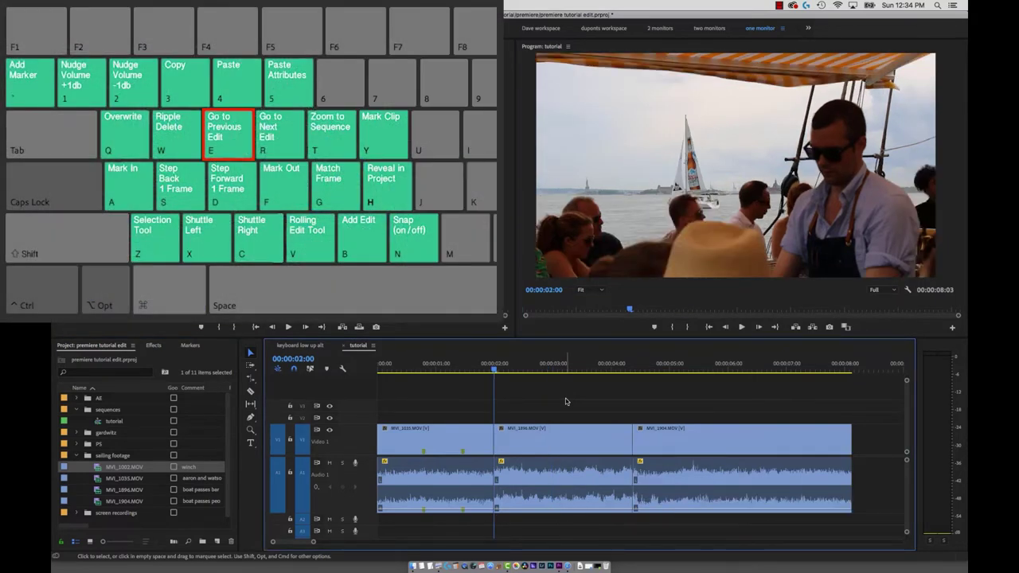
pyautogui.press('a')
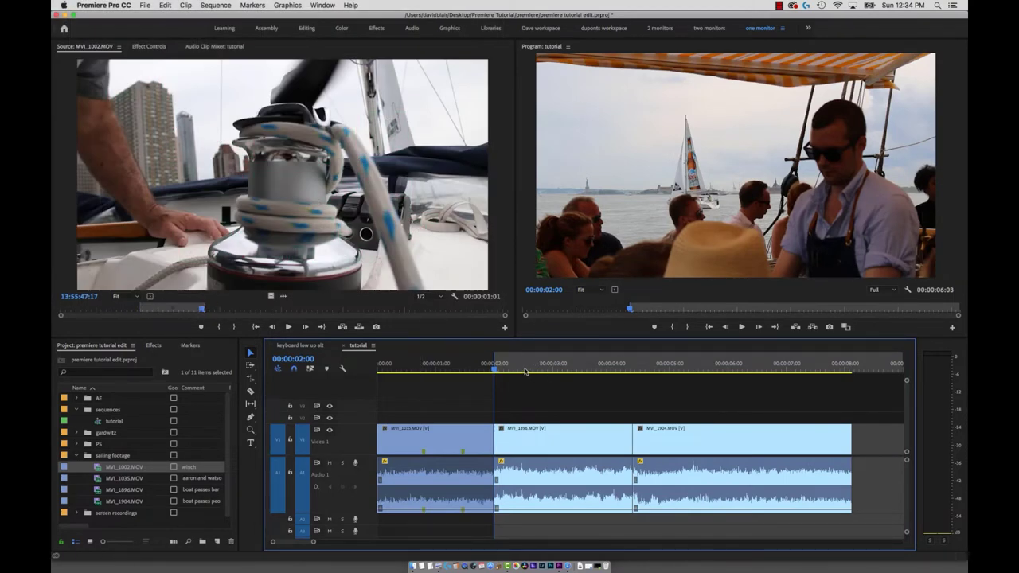
pyautogui.press('q')
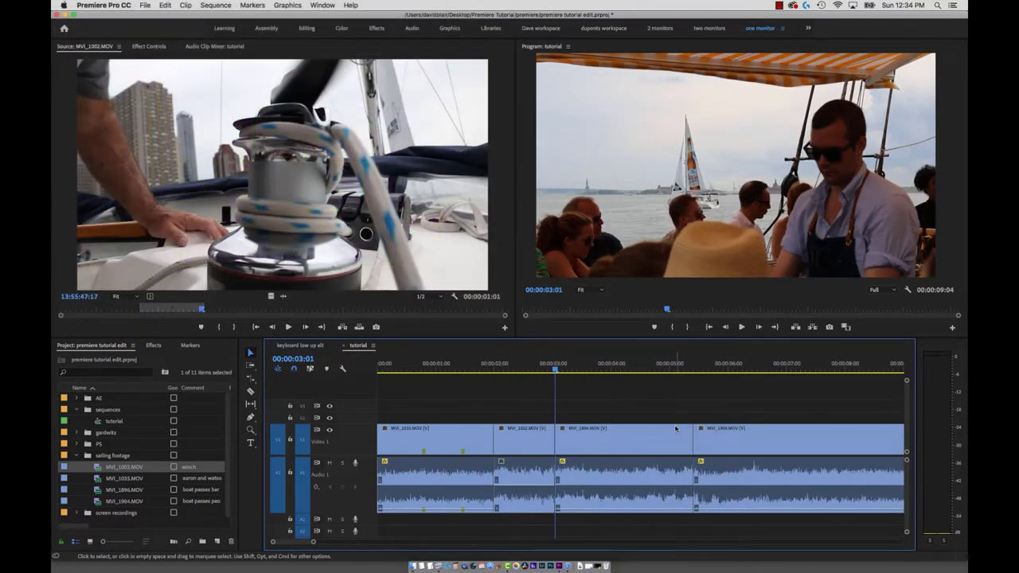
pyautogui.press('q')
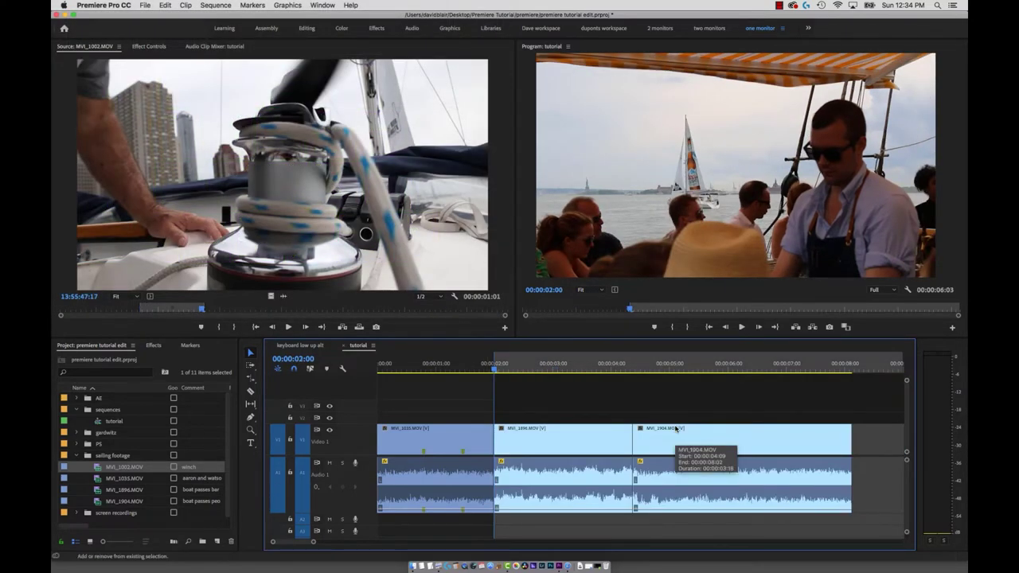
pyautogui.press('super+z')
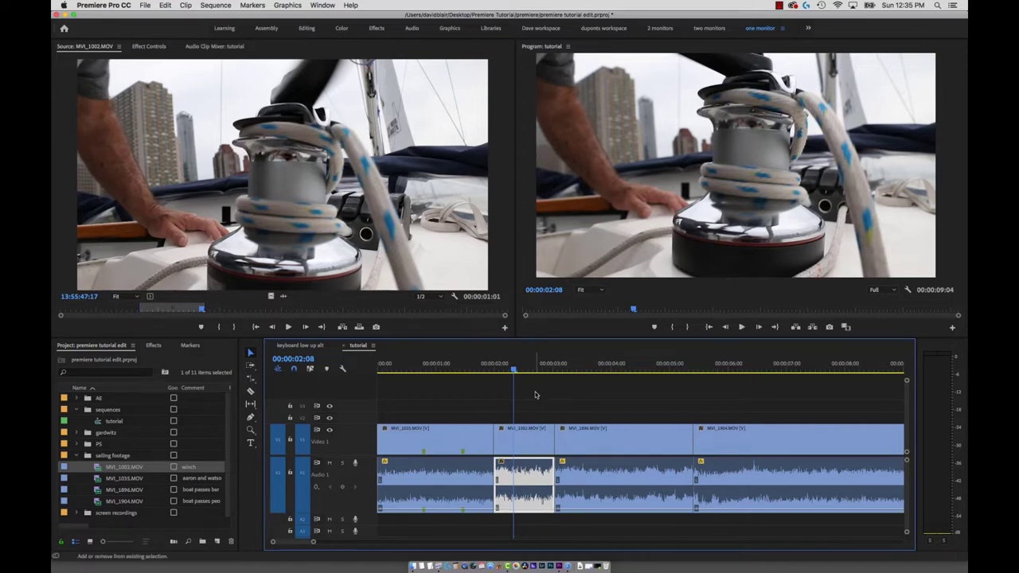
# - Compare the sequence with and without the winch clip, leaving it removed
pyautogui.hotkey('shift', 'Delete')
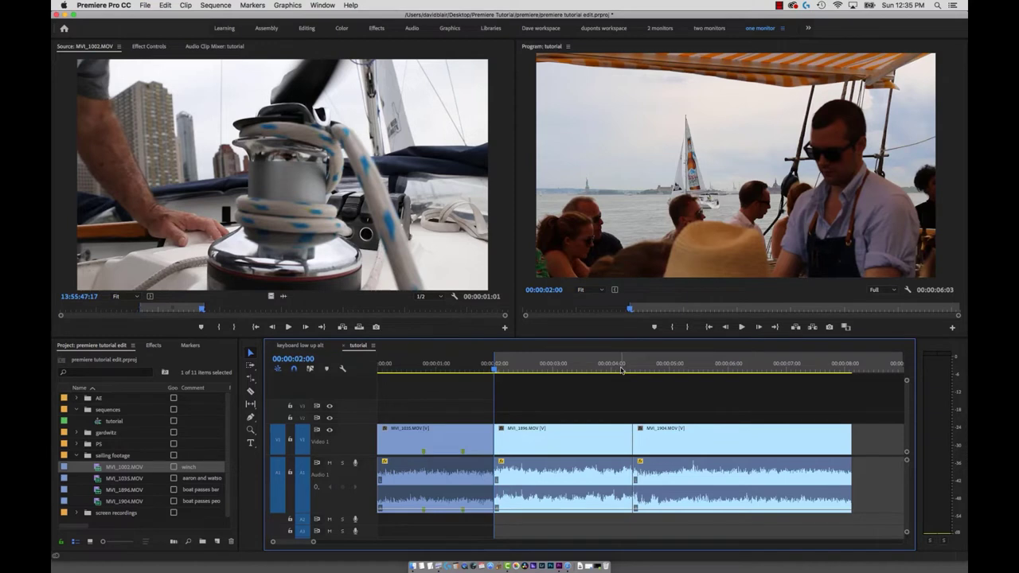
pyautogui.press('super+z')
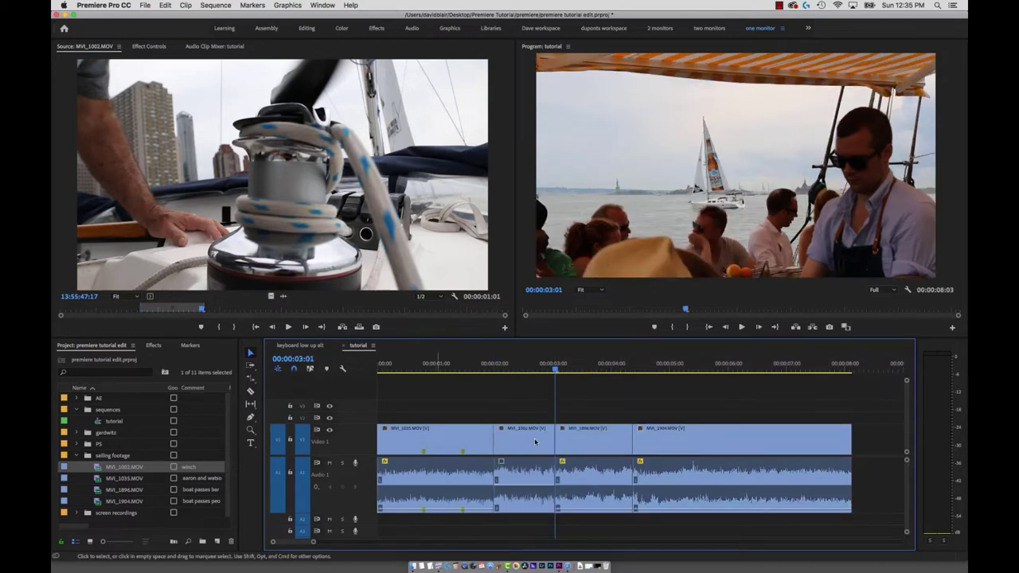
pyautogui.click(517, 362)
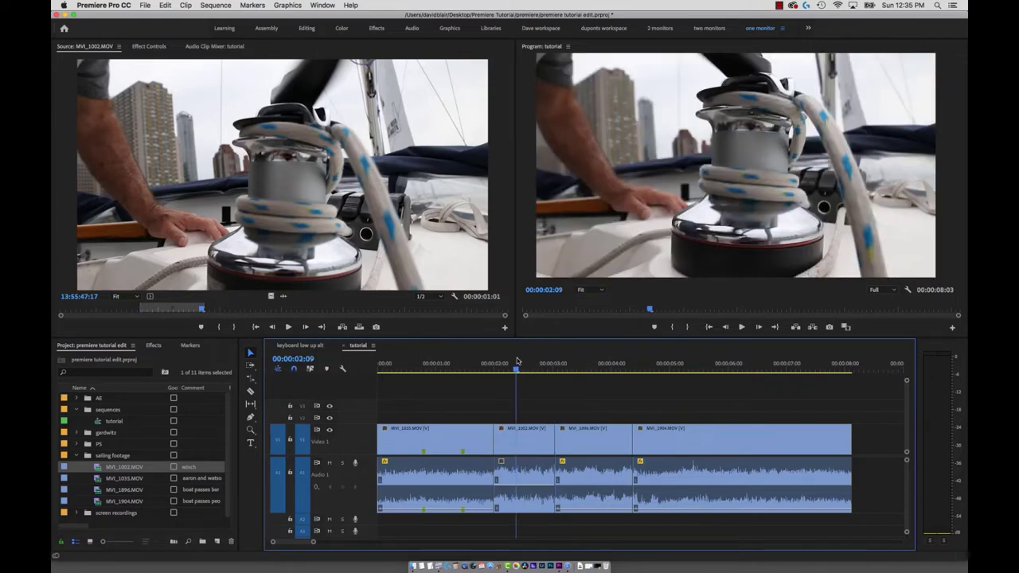
pyautogui.press('super+shift+z')
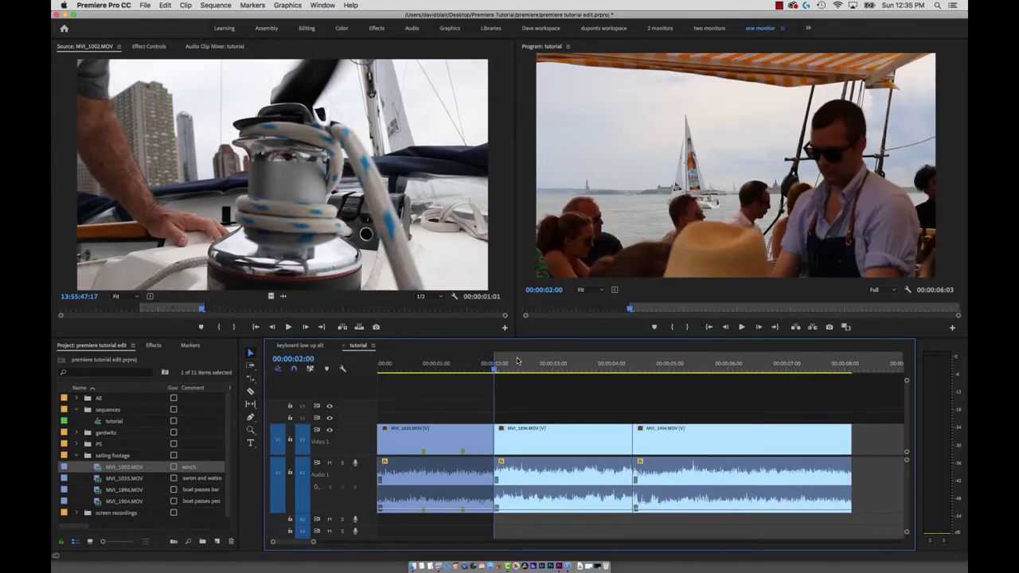
pyautogui.press('super+z')
pyautogui.press('super+shift+z')
pyautogui.press('super+z')
pyautogui.press('super+shift+z')
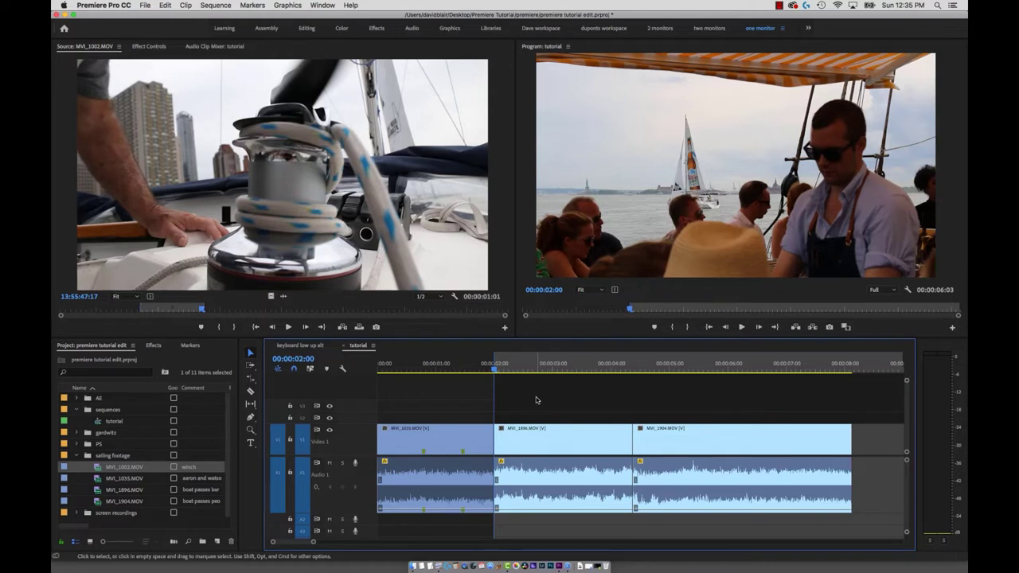
# - Clear MVI_1002's source In/Out marks and set a new source In point
pyautogui.click(324, 223)
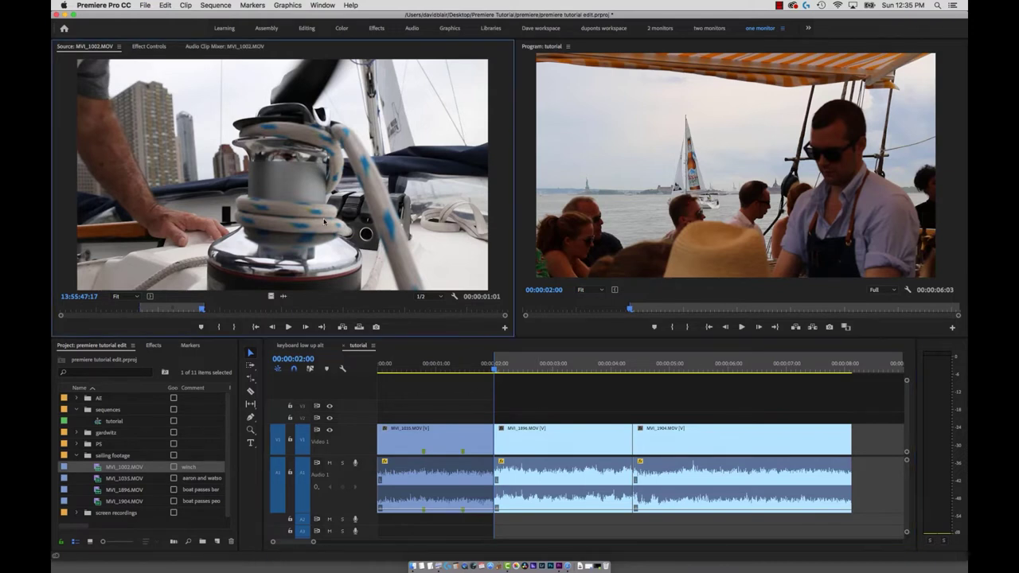
pyautogui.hotkey('alt', 'x')
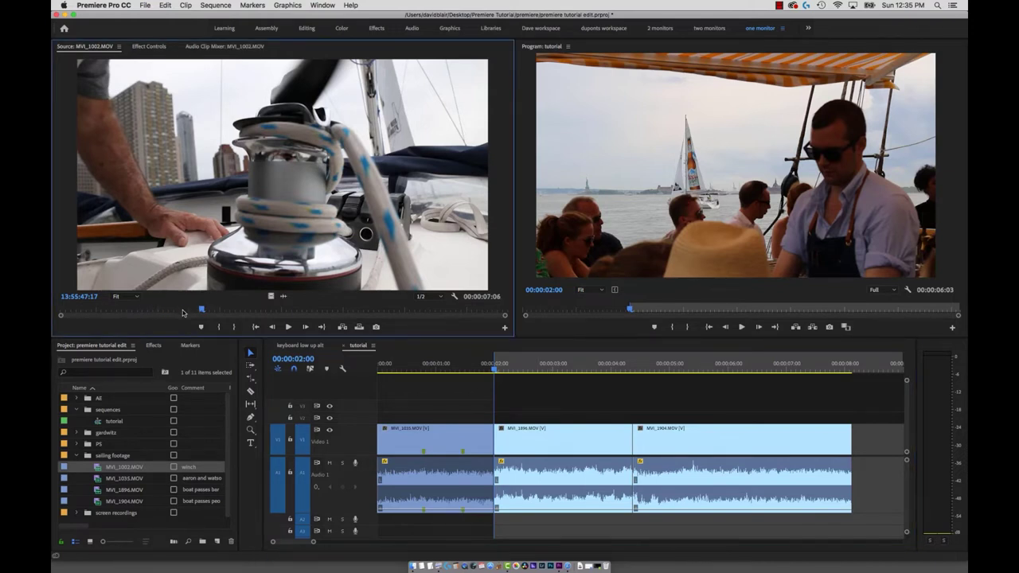
pyautogui.click(242, 308)
pyautogui.press('i')
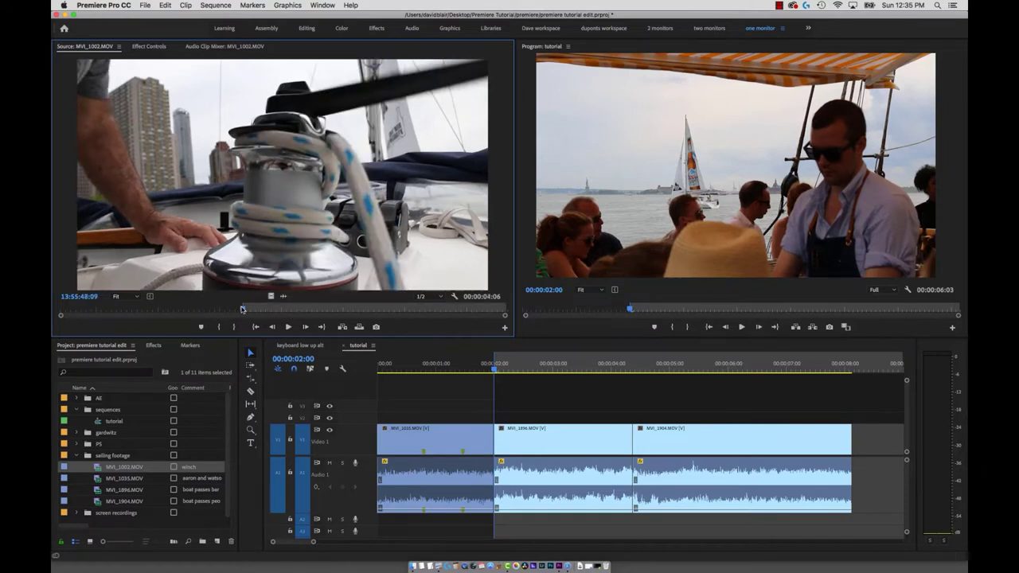
# - Mark the sequence Out at 02:15, trial-insert the winch footage, then undo it
pyautogui.click(515, 389)
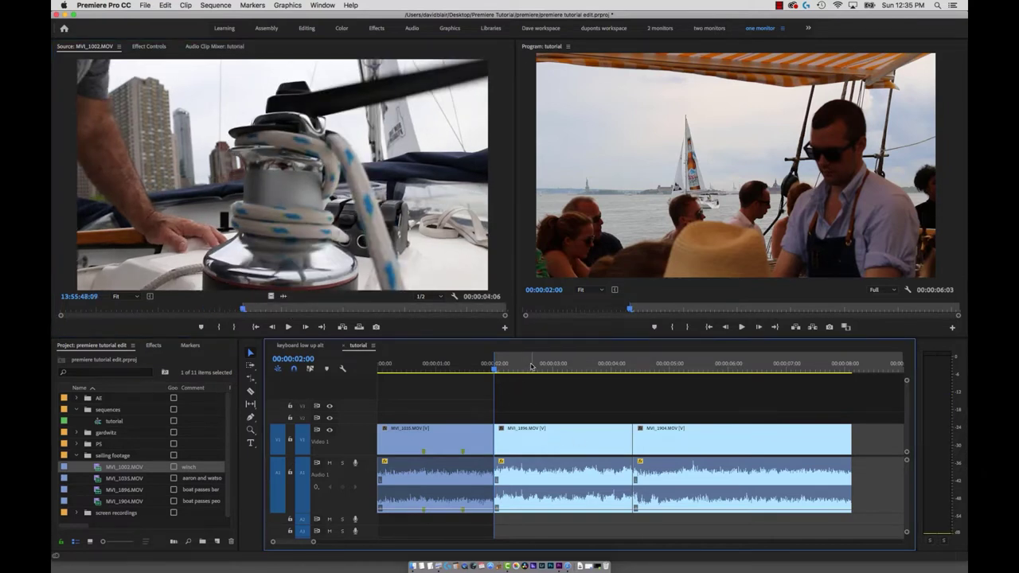
pyautogui.click(529, 367)
pyautogui.press('o')
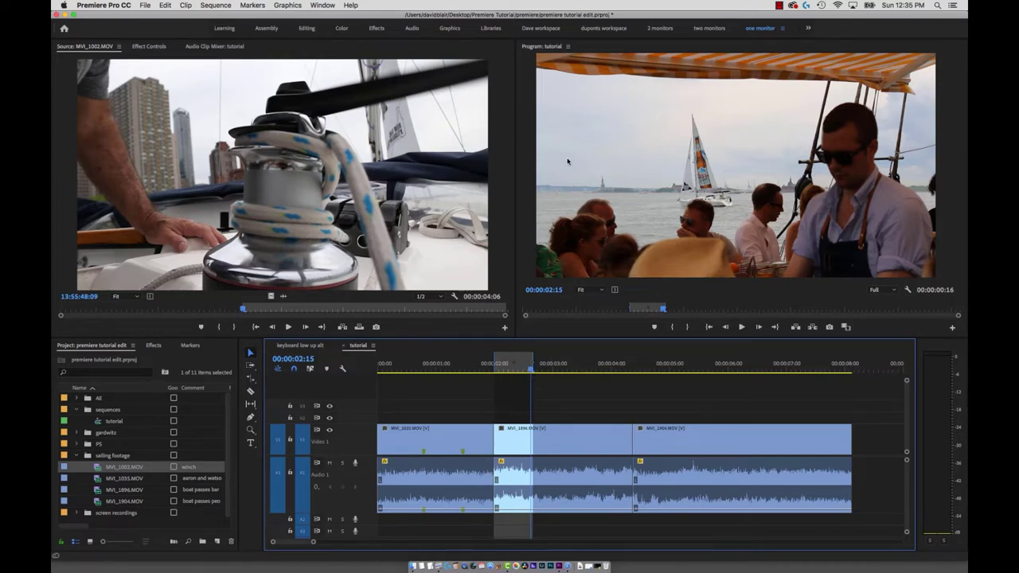
pyautogui.moveTo(567, 162); pyautogui.dragTo(544, 346)
pyautogui.press('super+z')
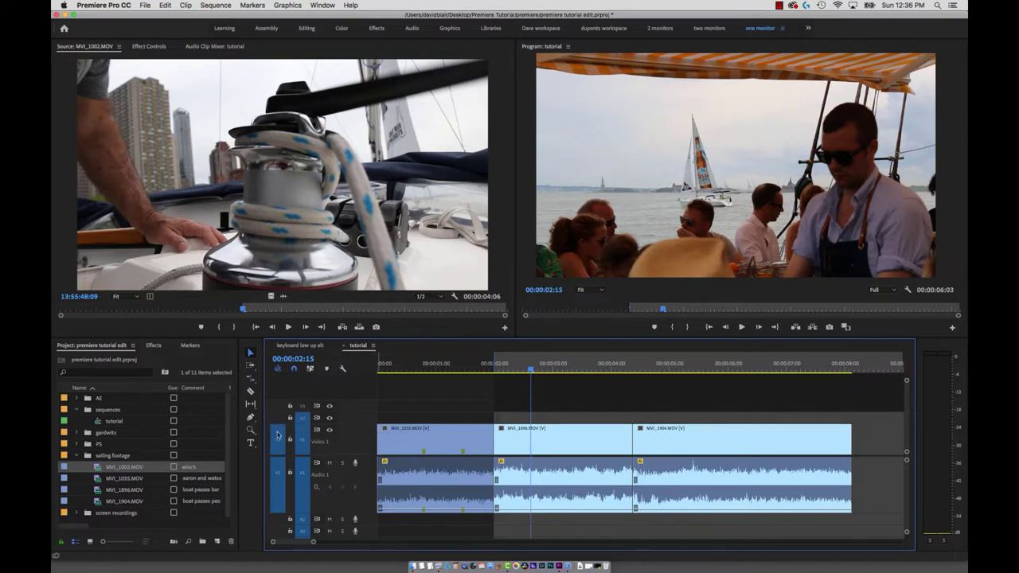
# - Overwrite only the winch video onto Video 2, with the sequence Out at 02:20
pyautogui.moveTo(277, 435); pyautogui.dragTo(277, 417)
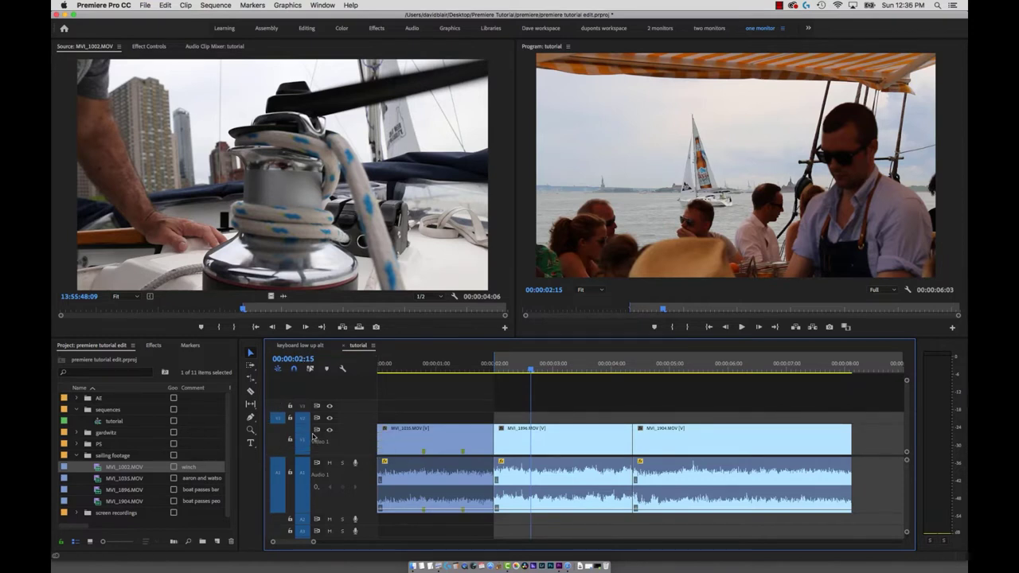
pyautogui.click(541, 367)
pyautogui.press('o')
pyautogui.press('.')
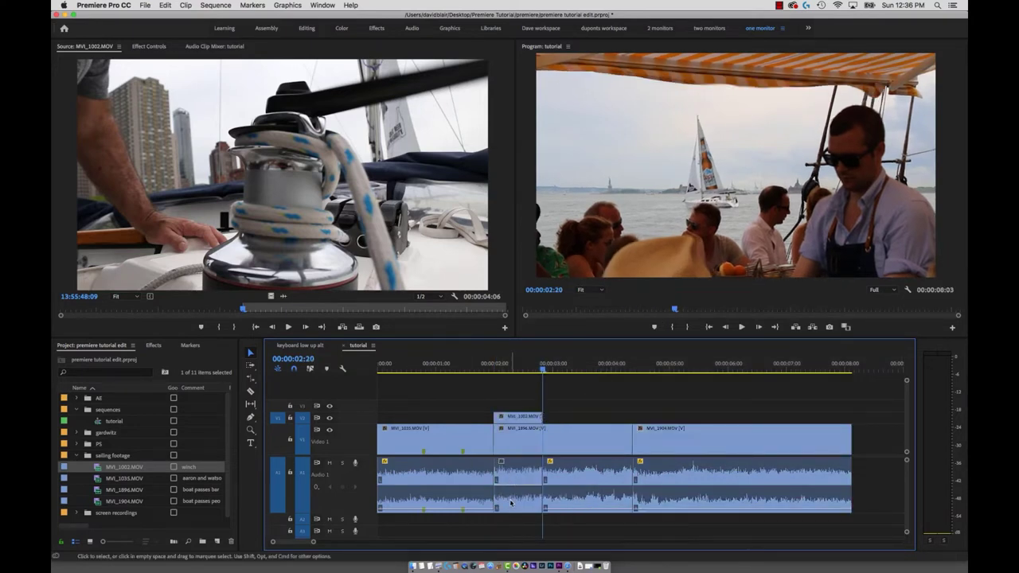
pyautogui.press('super+z')
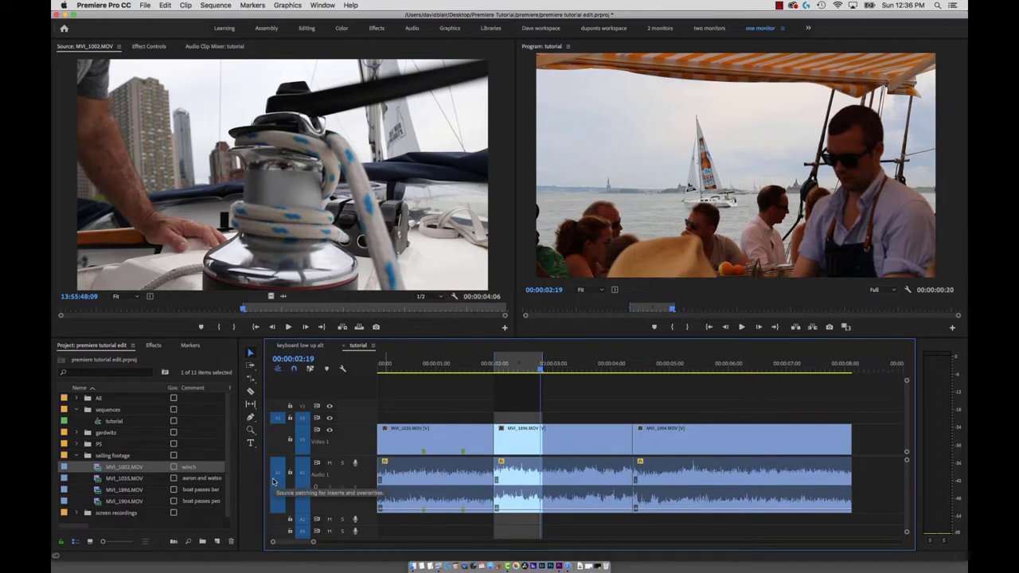
pyautogui.click(273, 481)
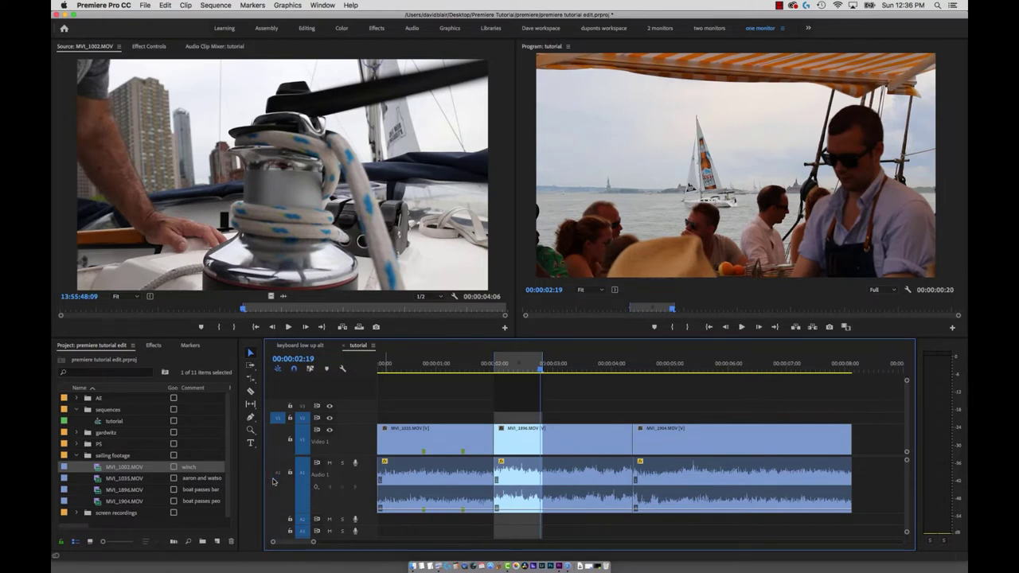
pyautogui.press('.')
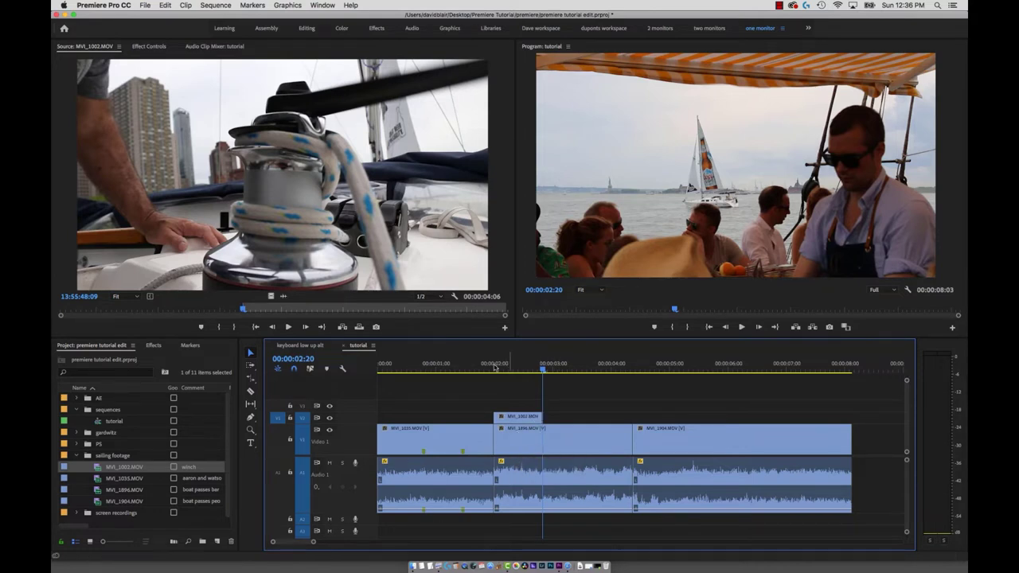
# - Slide the winch cutaway later along Video 2 to start near 02:21
pyautogui.moveTo(494, 368); pyautogui.dragTo(500, 369)
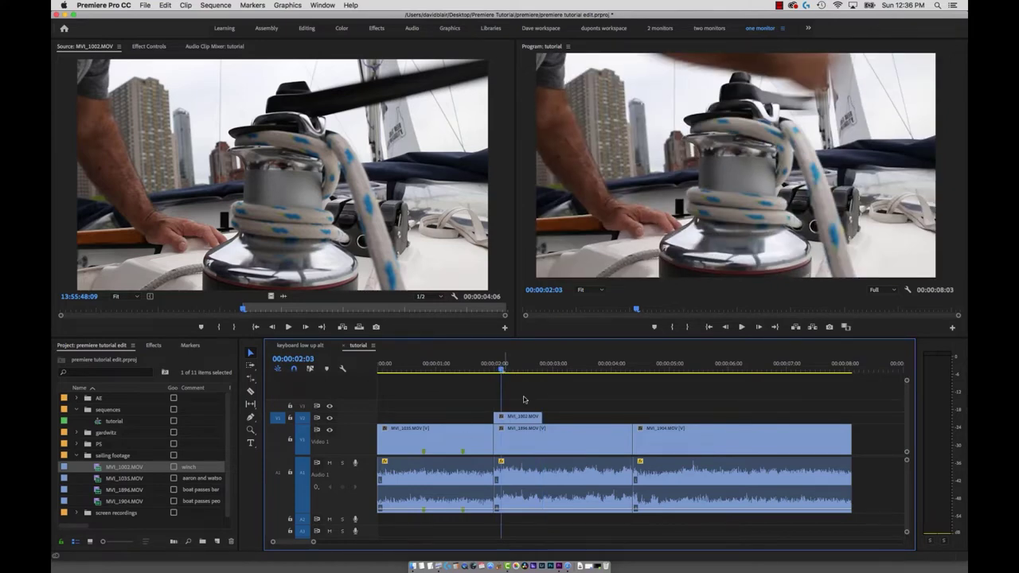
pyautogui.click(555, 363)
pyautogui.click(573, 450)
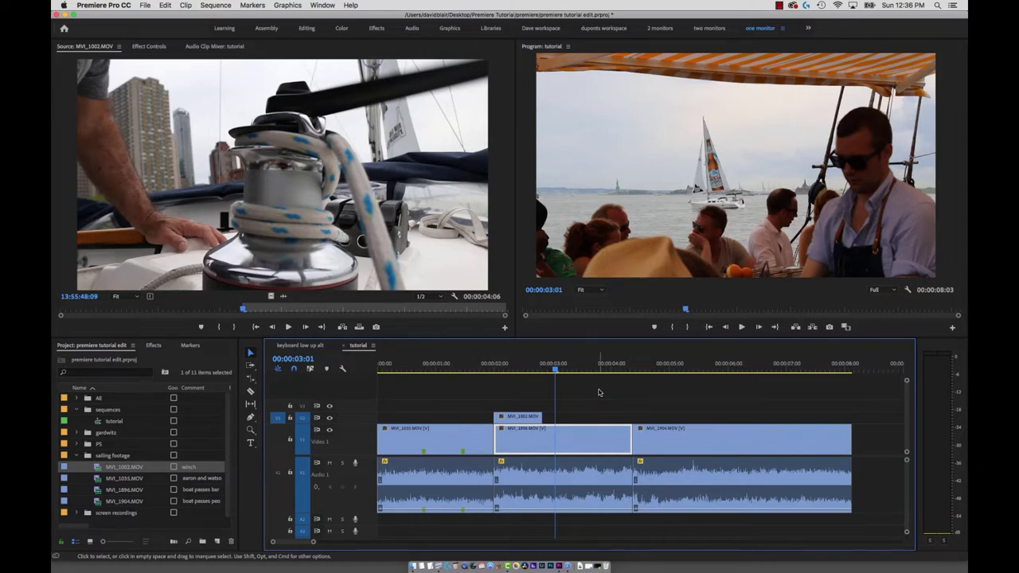
pyautogui.hotkey('shift', 'Left')
pyautogui.hotkey('shift', 'Left')
pyautogui.hotkey('shift', 'Left')
pyautogui.moveTo(528, 416); pyautogui.dragTo(578, 423)
pyautogui.press('Down')
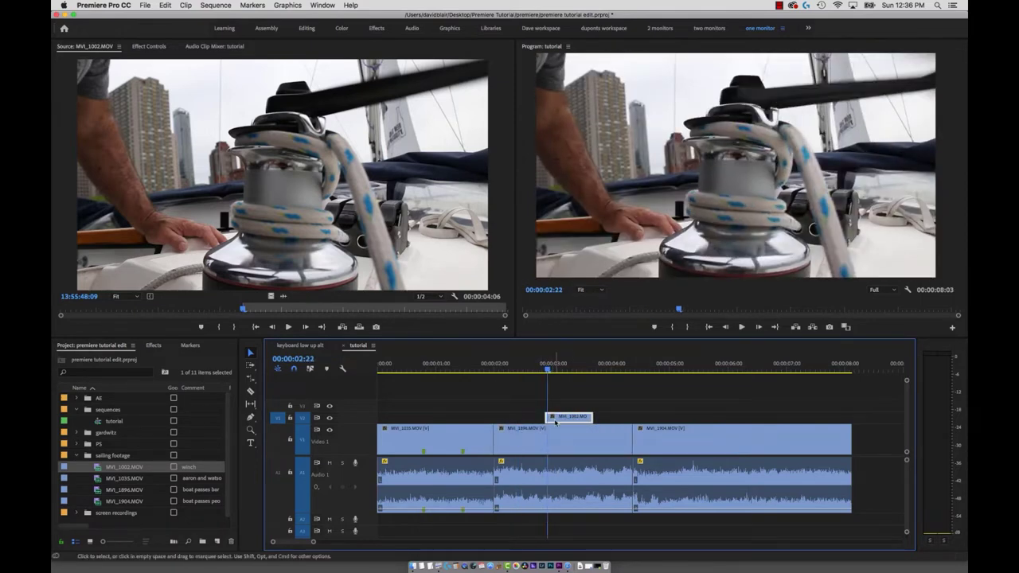
# - Try moving the cutaway onto Video 1 and back, keeping it on Video 2
pyautogui.moveTo(364, 414); pyautogui.dragTo(348, 400)
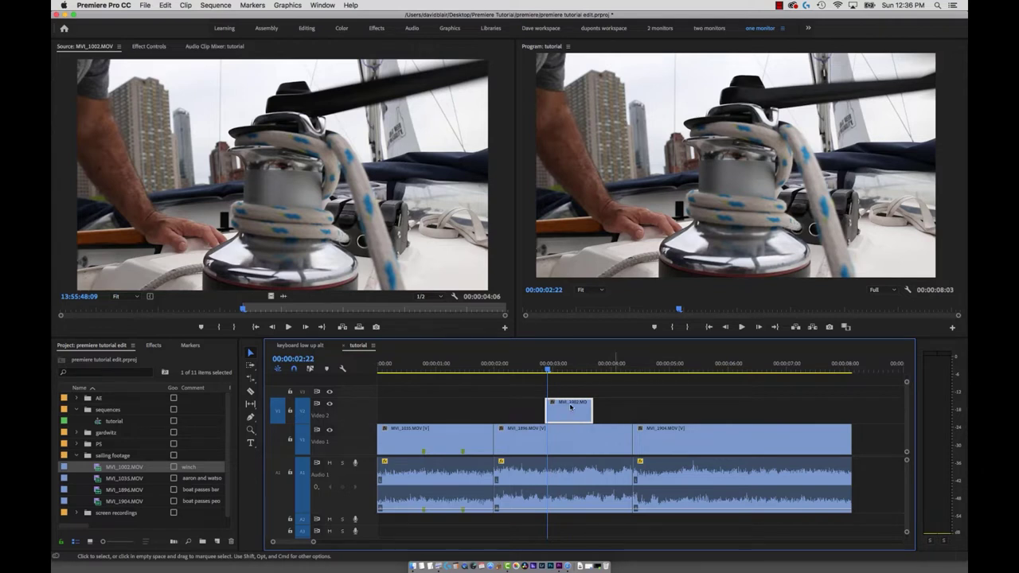
pyautogui.moveTo(570, 407); pyautogui.dragTo(571, 436)
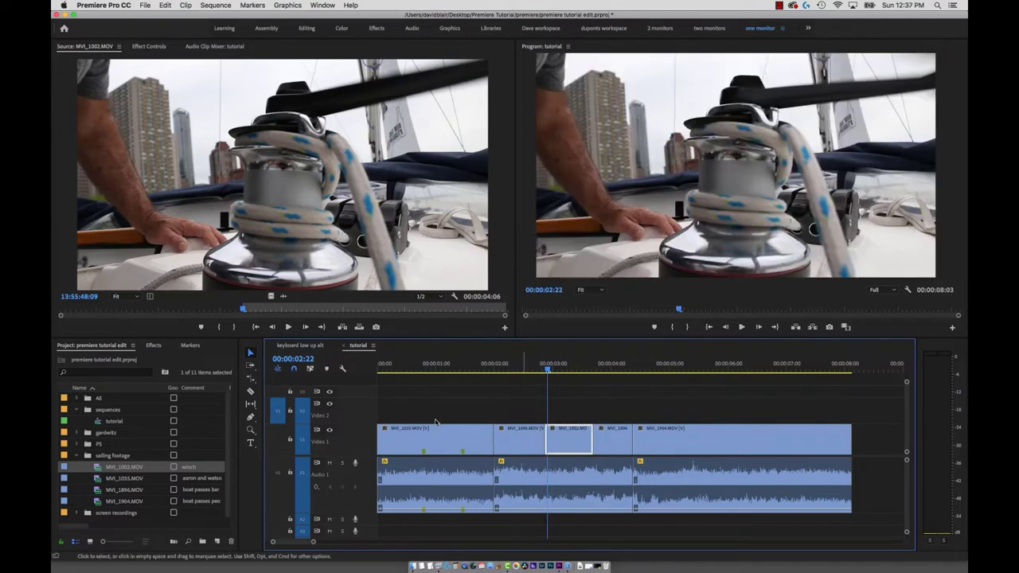
pyautogui.click(527, 433)
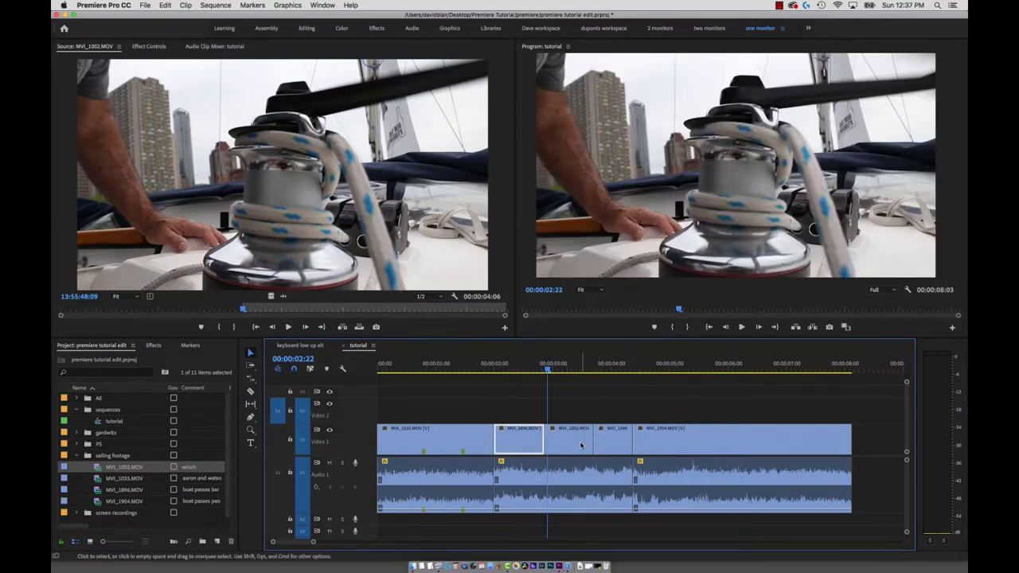
pyautogui.click(580, 445)
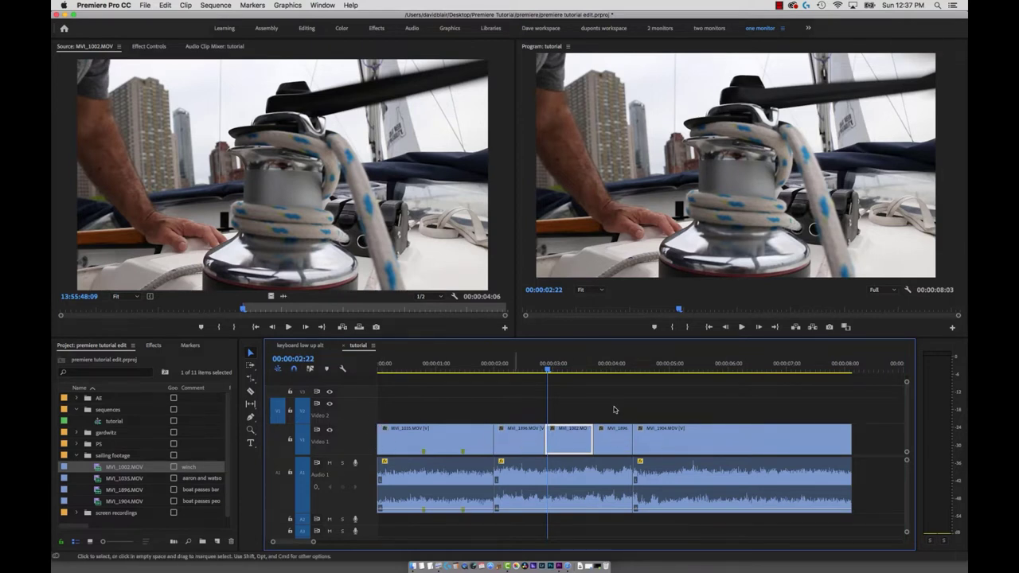
pyautogui.press('shift')
pyautogui.hotkey('alt', 'Up')
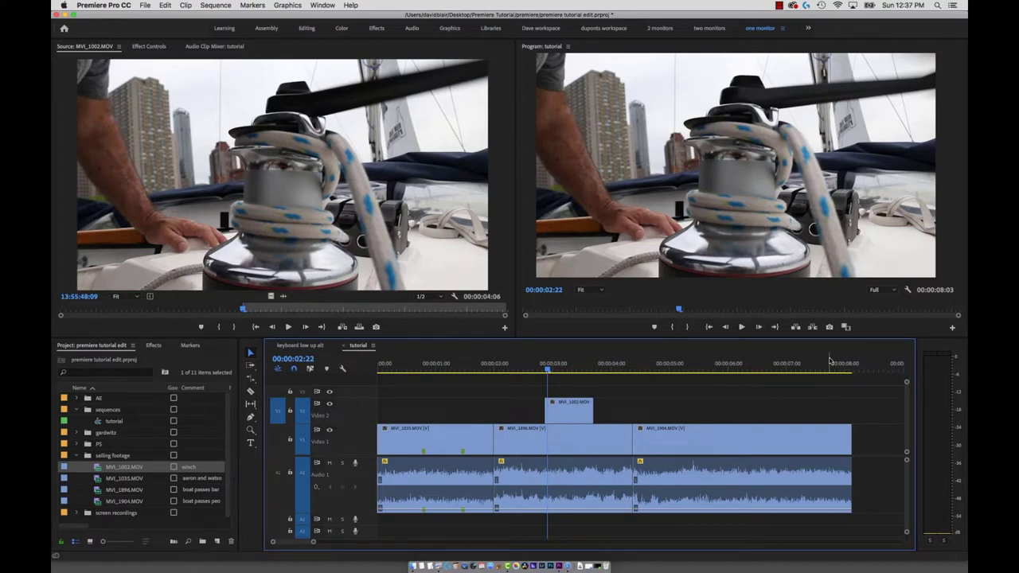
pyautogui.click(565, 404)
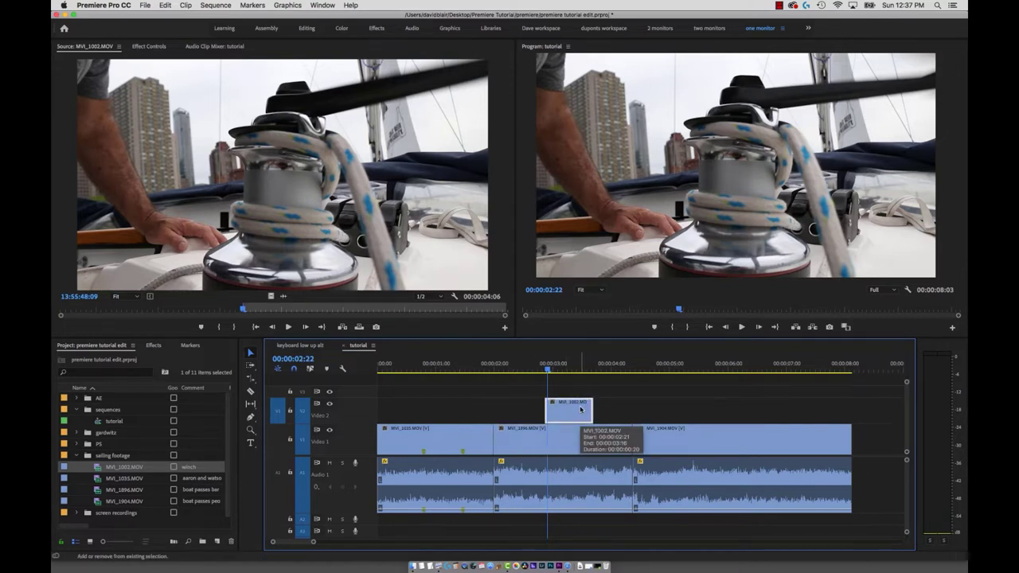
pyautogui.moveTo(581, 409); pyautogui.dragTo(573, 428)
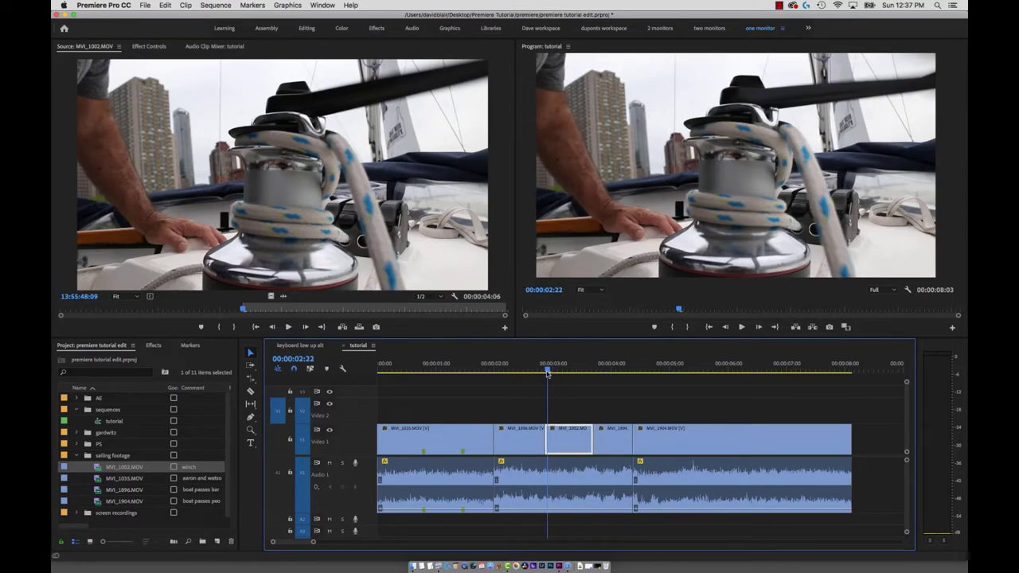
pyautogui.press('super+z')
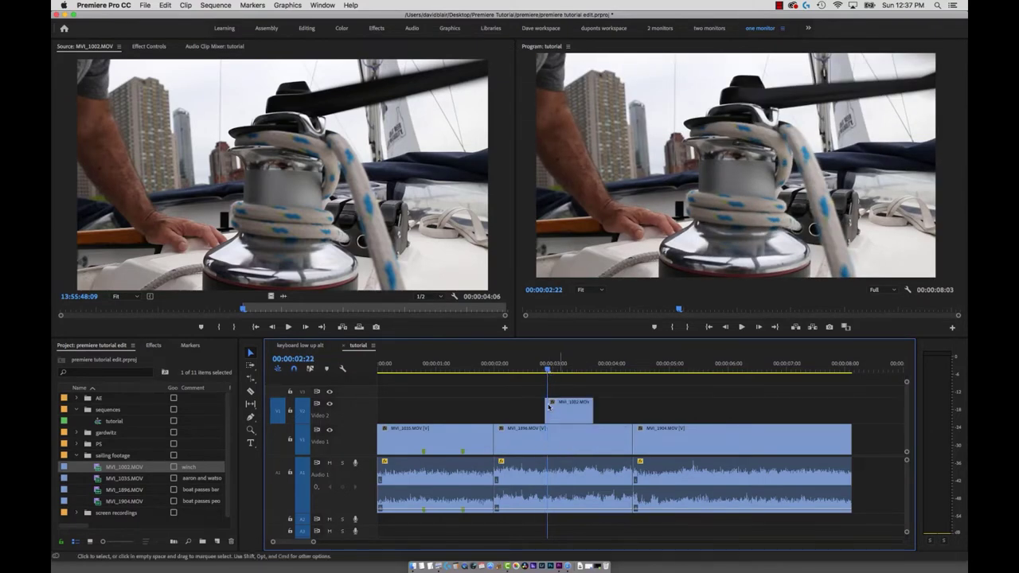
# - Play through the winch cutaway section to review it
pyautogui.press('Left')
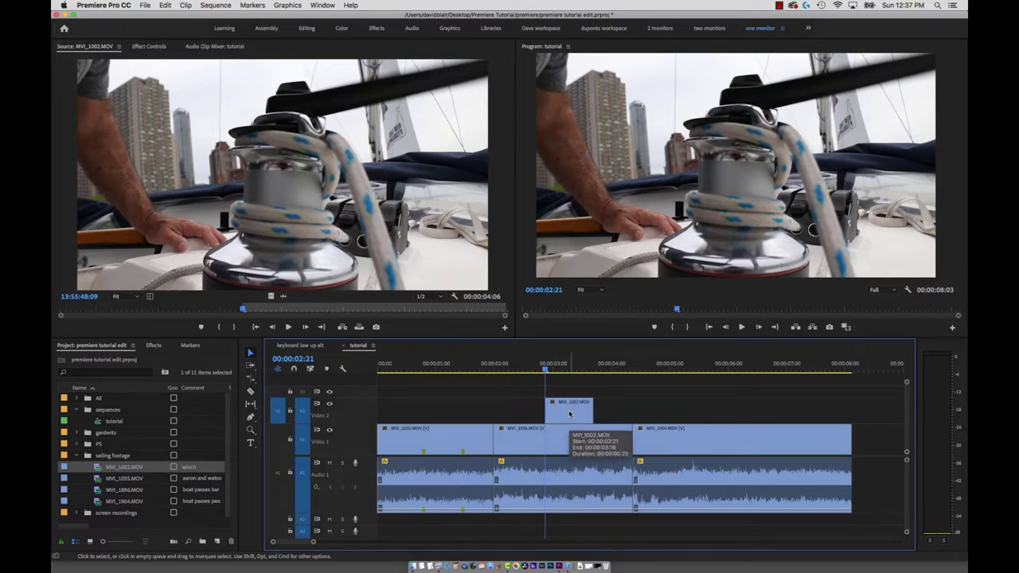
pyautogui.press('space')
pyautogui.press('space')
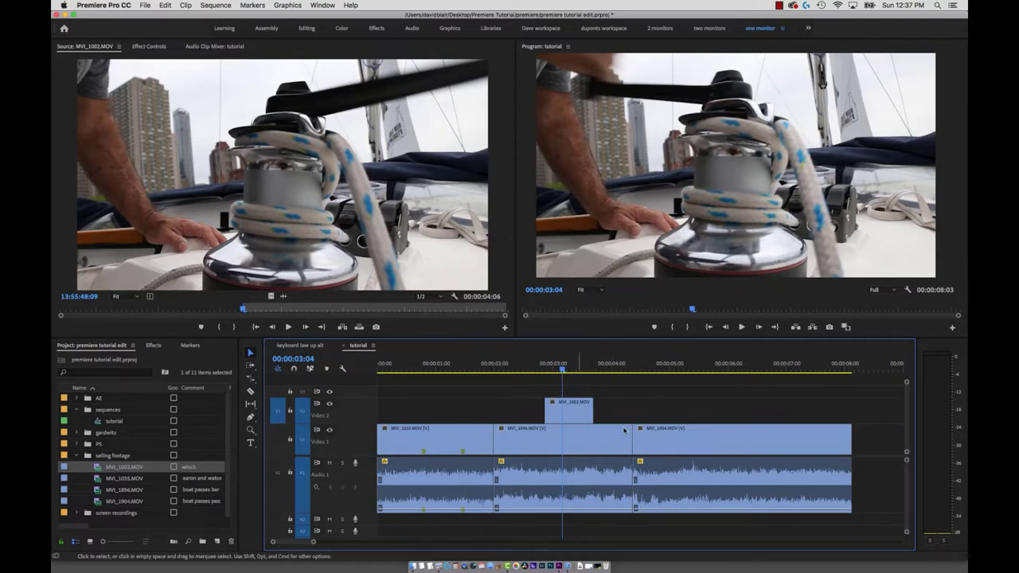
pyautogui.click(586, 367)
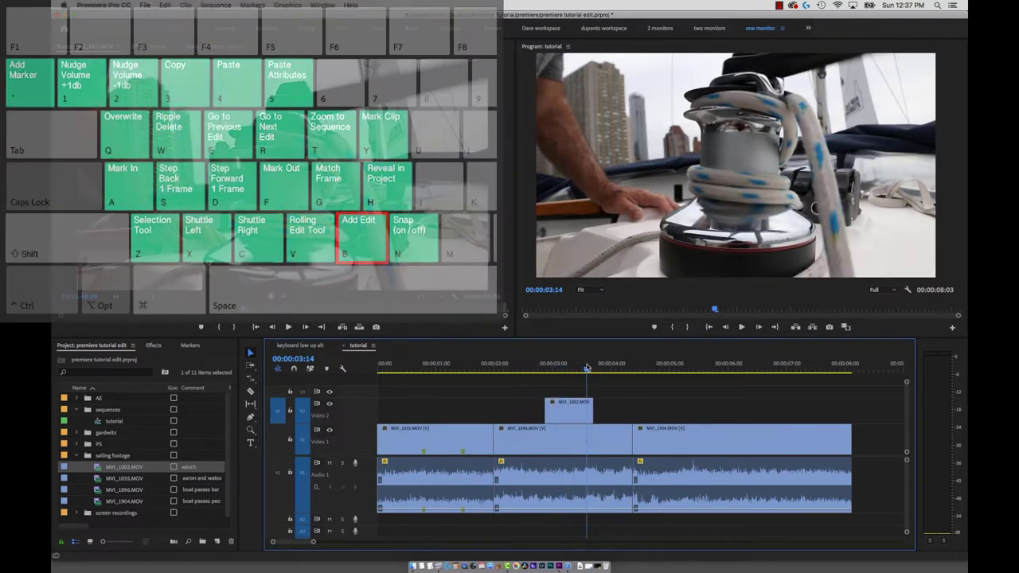
# - Split MVI_1904 at 00:00:06:07, undoing a trial tail delete, and zoom in
pyautogui.click(722, 368)
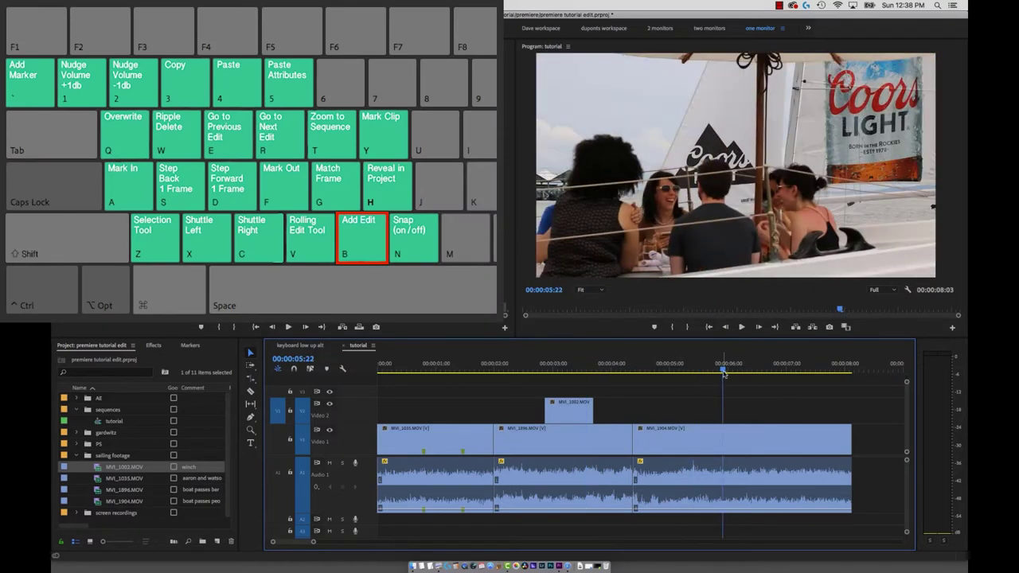
pyautogui.press('space')
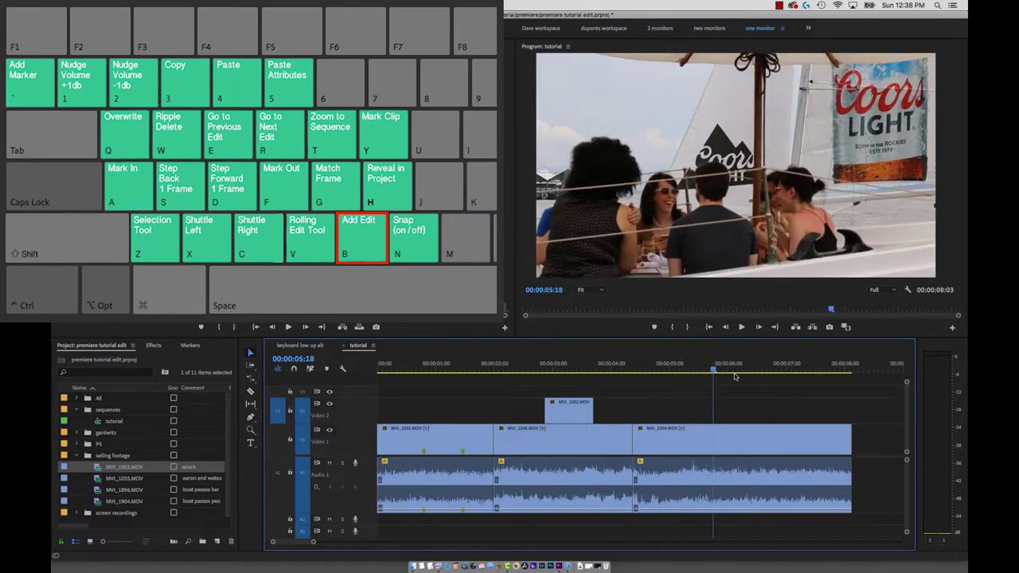
pyautogui.press('space')
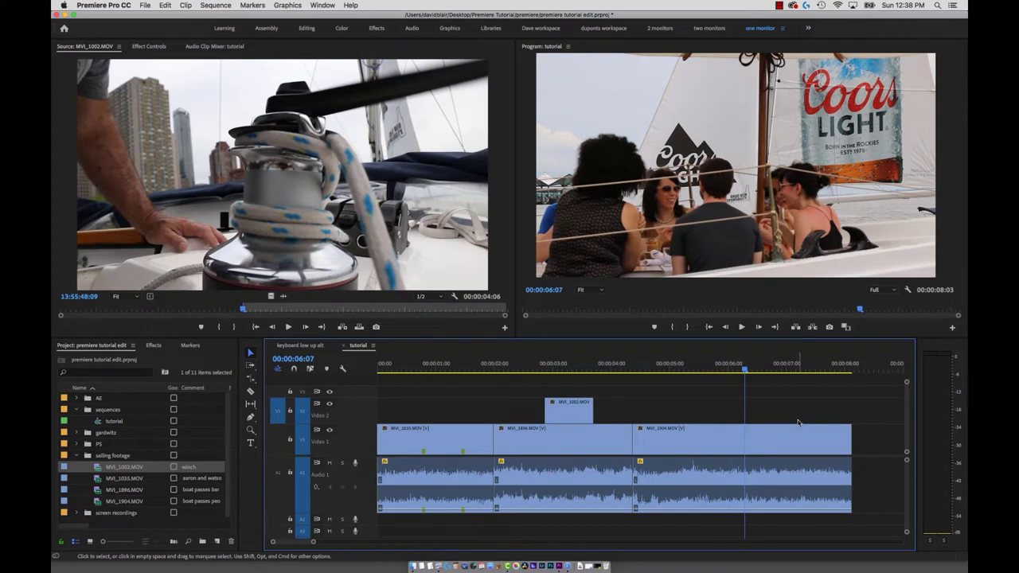
pyautogui.press('b')
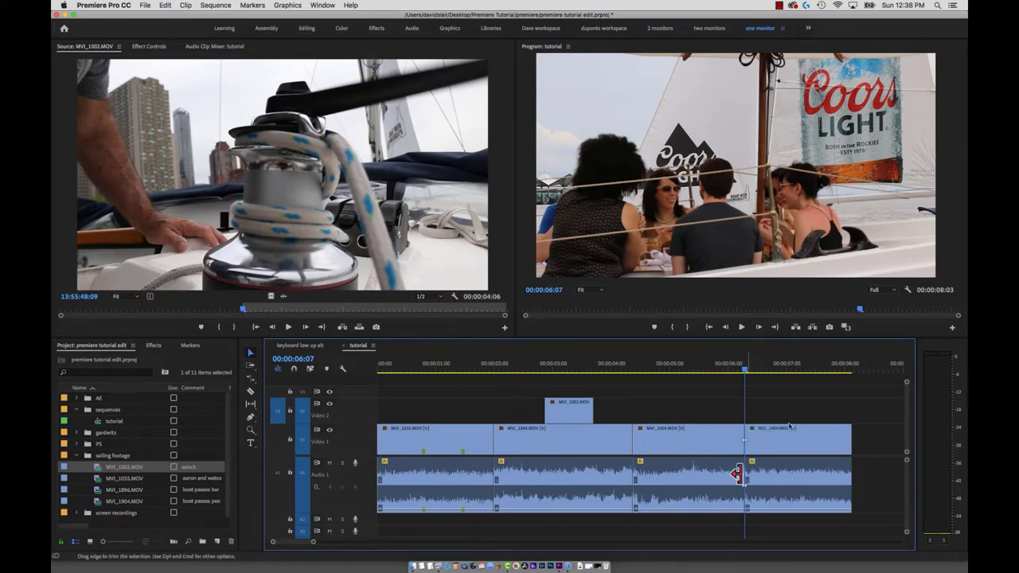
pyautogui.moveTo(789, 396); pyautogui.dragTo(817, 486)
pyautogui.press('Delete')
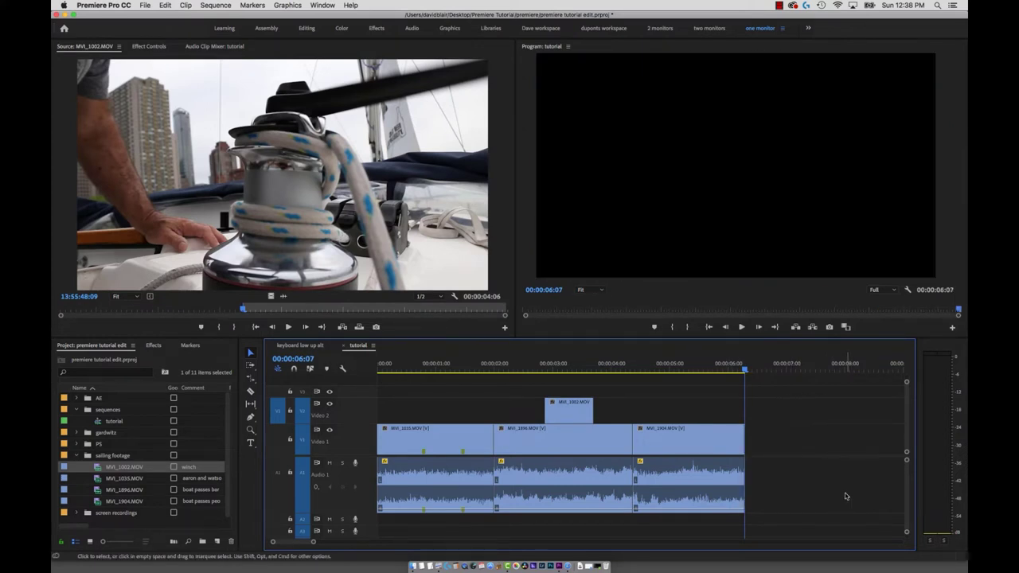
pyautogui.press('super+z')
pyautogui.press('=')
pyautogui.press('=')
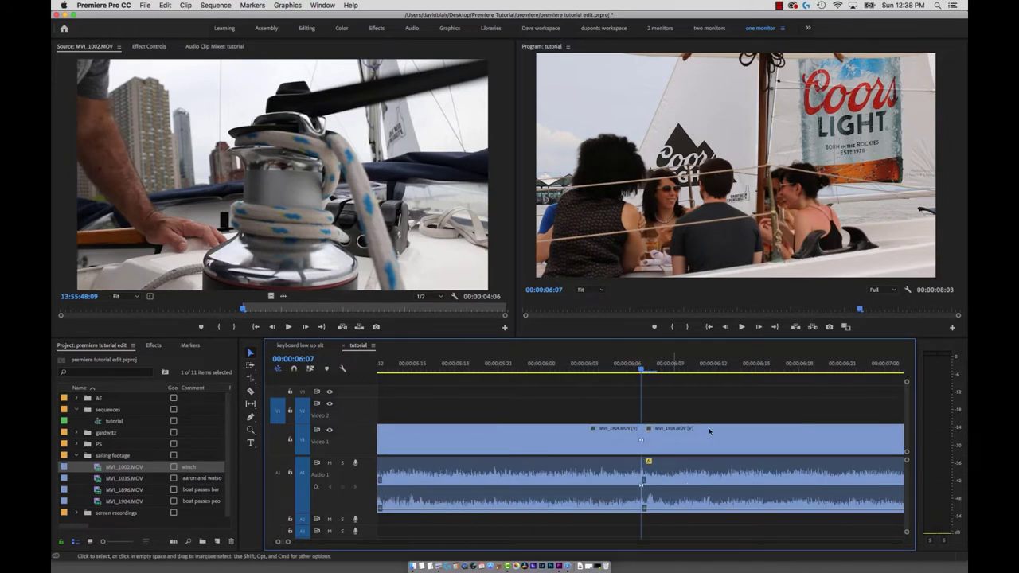
# - Play across the 06:07 split point to review the edit
pyautogui.click(629, 367)
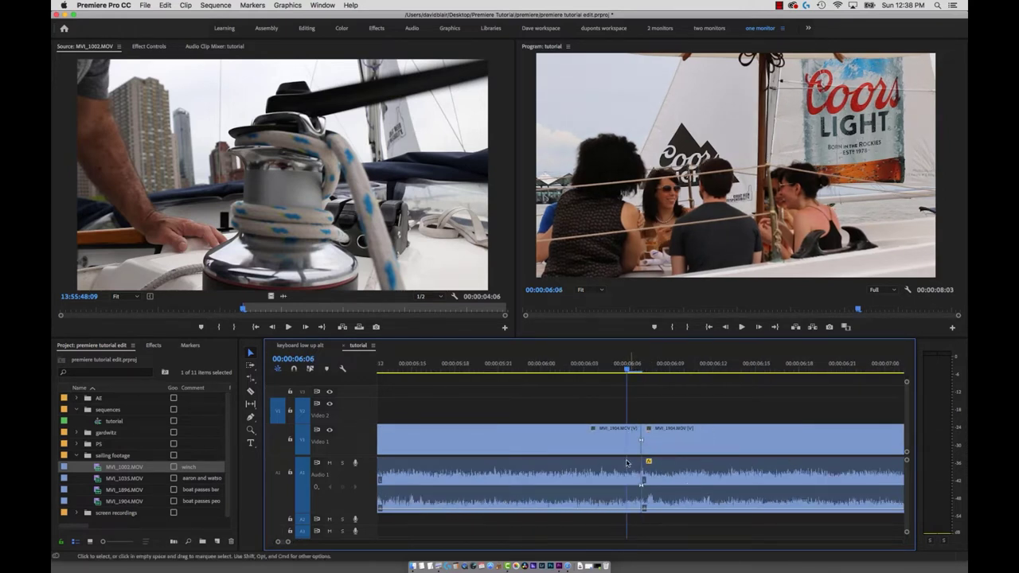
pyautogui.press('Right')
pyautogui.click(610, 366)
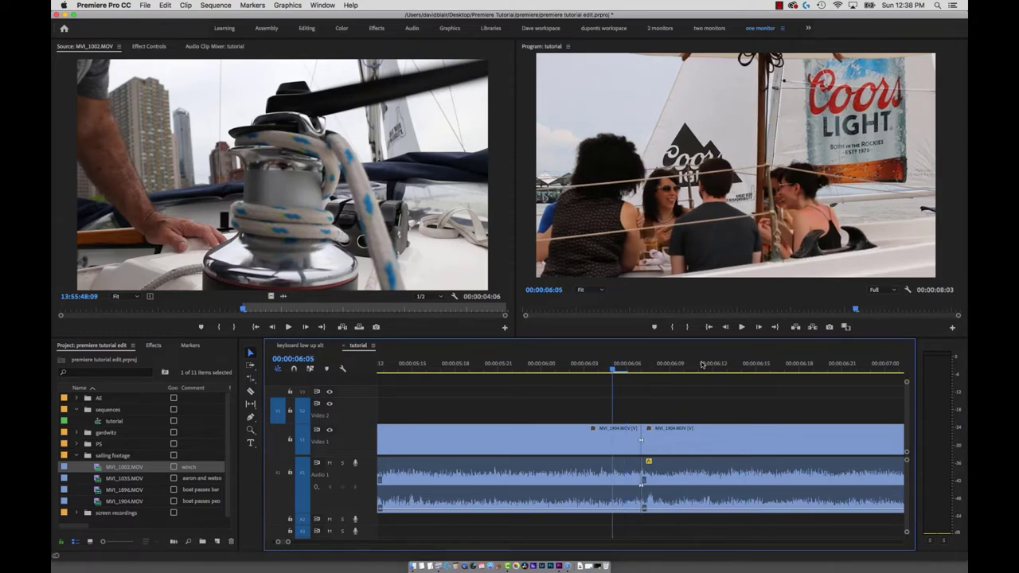
pyautogui.press('space')
pyautogui.click(568, 366)
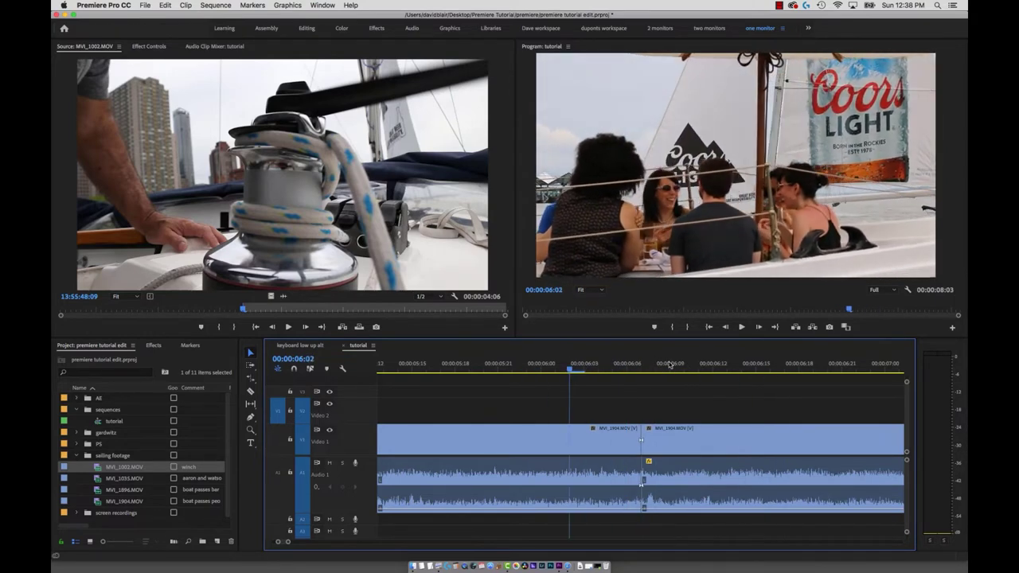
pyautogui.press('space')
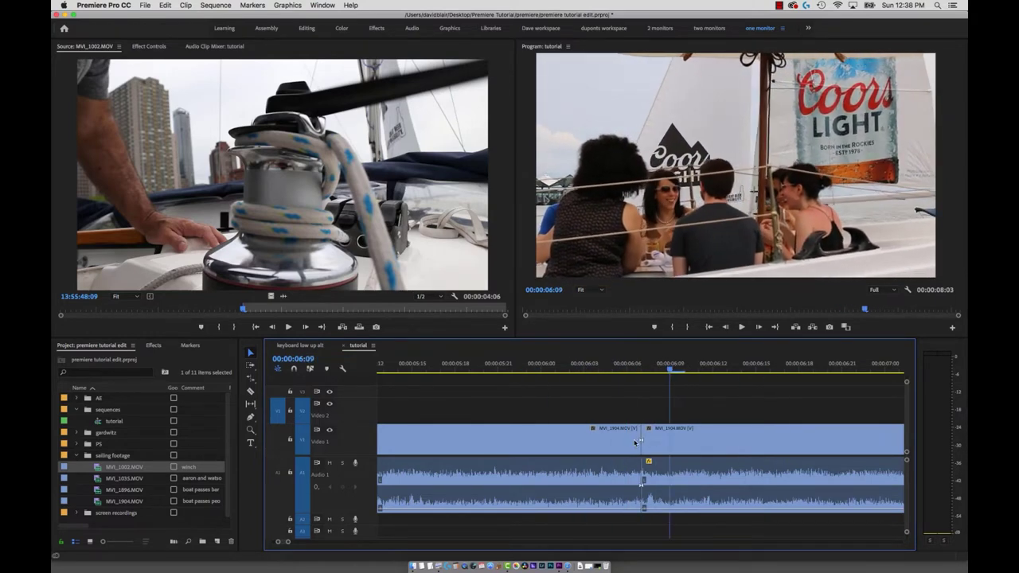
# - Turn on Show Through Edits in the Timeline Display Settings
pyautogui.click(343, 369)
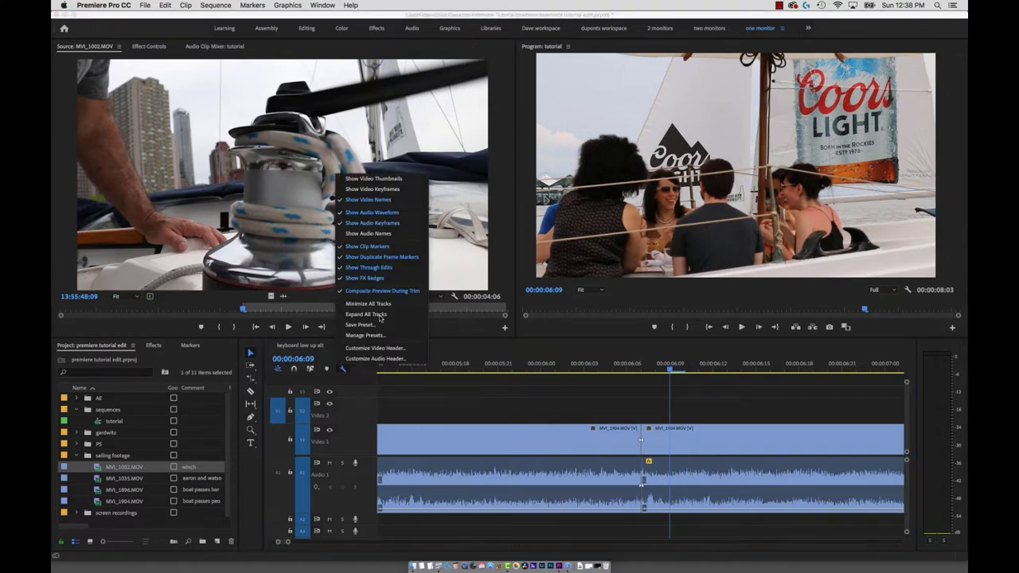
pyautogui.click(379, 269)
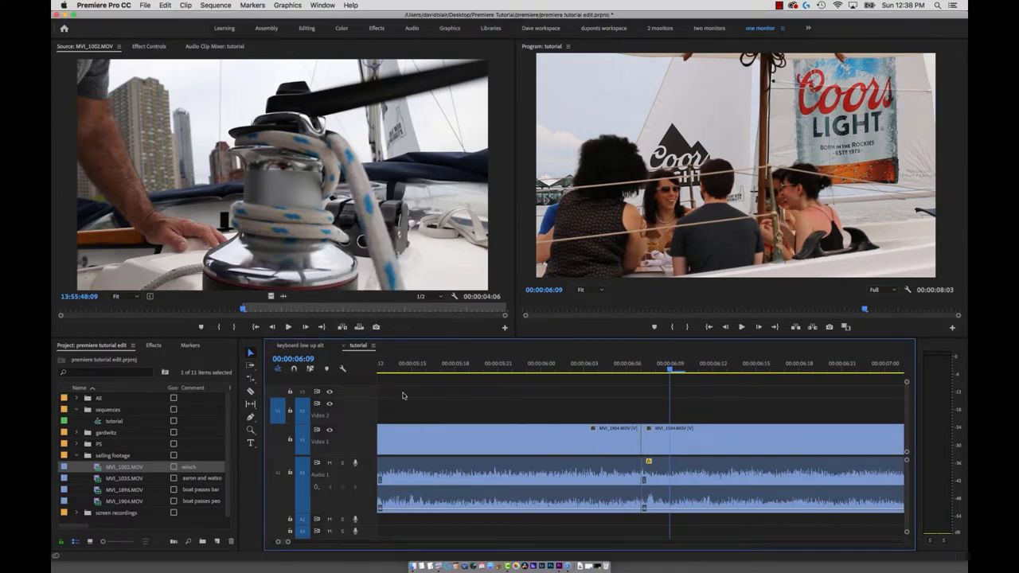
pyautogui.click(343, 369)
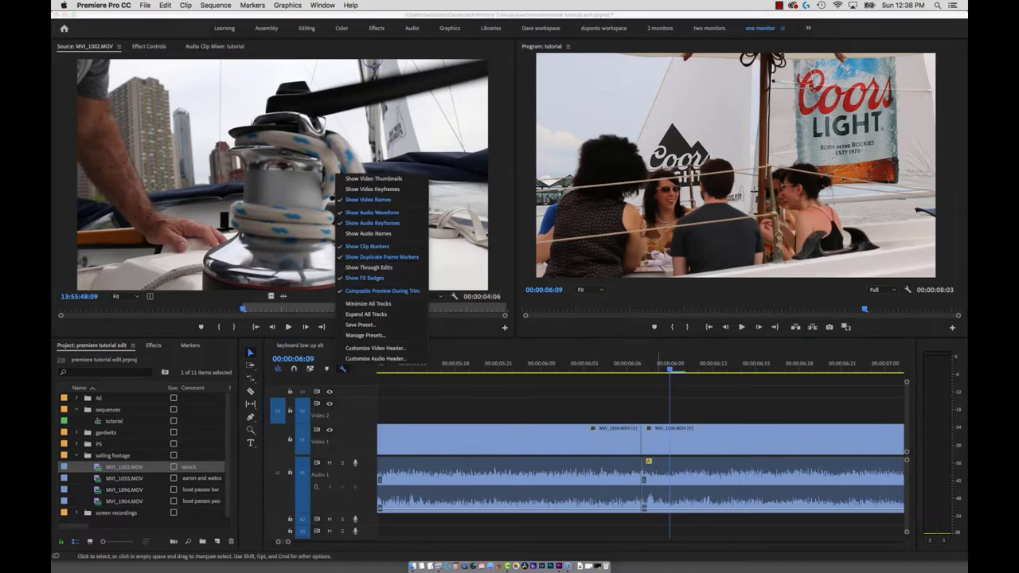
pyautogui.click(368, 268)
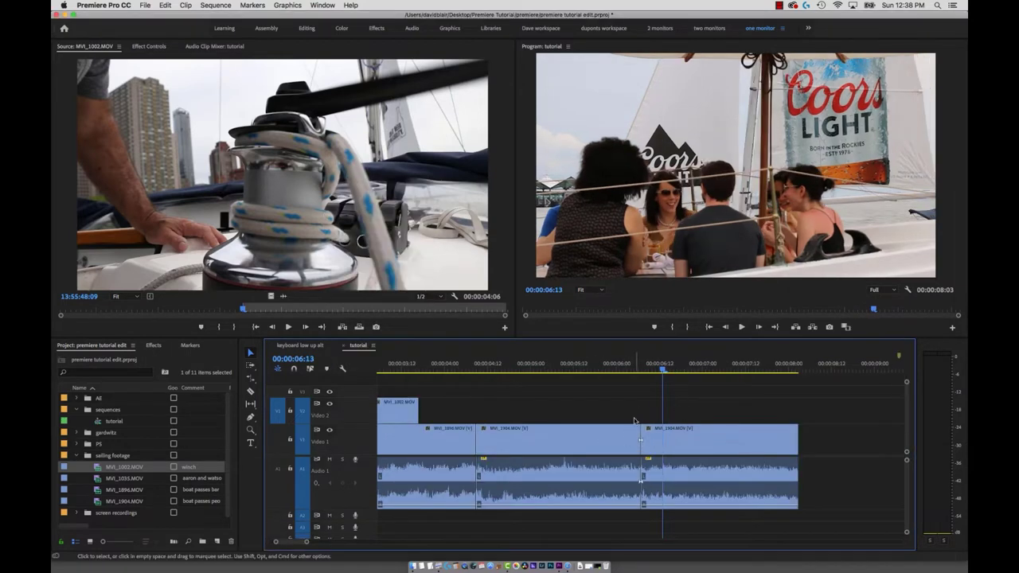
# - Test moving and deleting the split MVI_1904 pieces, undo, then select the last piece
pyautogui.click(732, 437)
pyautogui.moveTo(734, 437); pyautogui.dragTo(753, 416)
pyautogui.press('super+z')
pyautogui.click(692, 433)
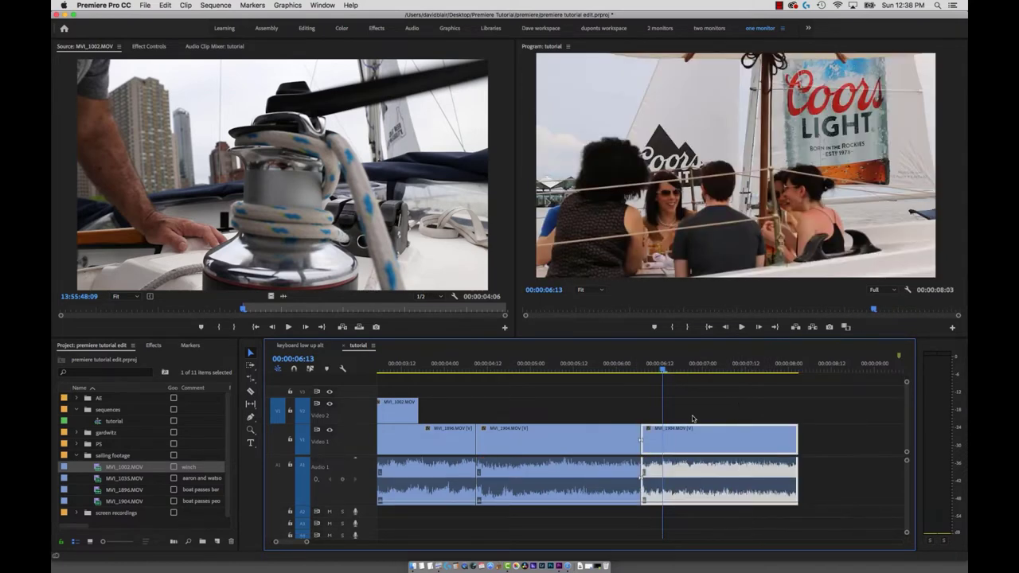
pyautogui.press('Delete')
pyautogui.press('super+z')
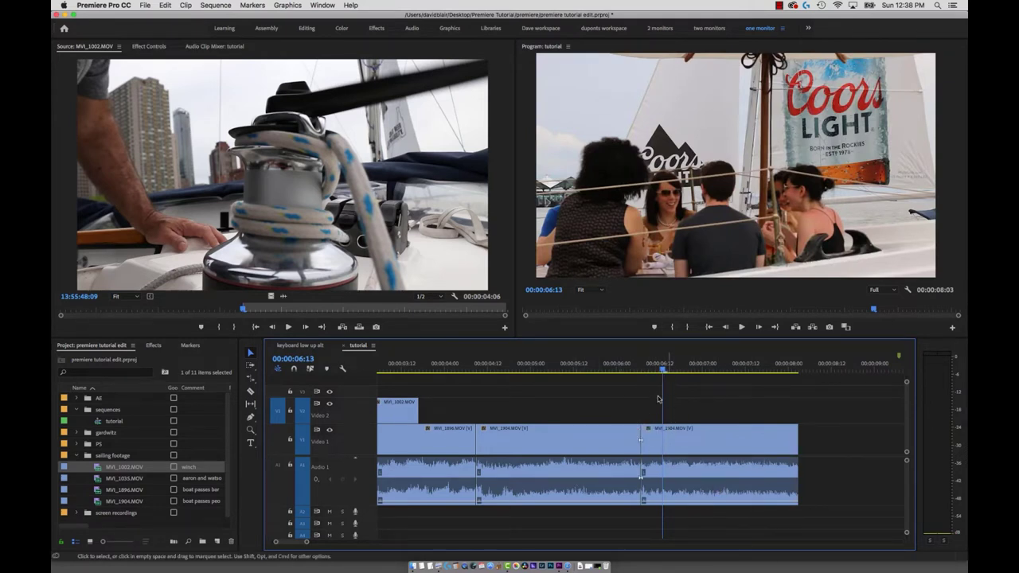
pyautogui.click(700, 446)
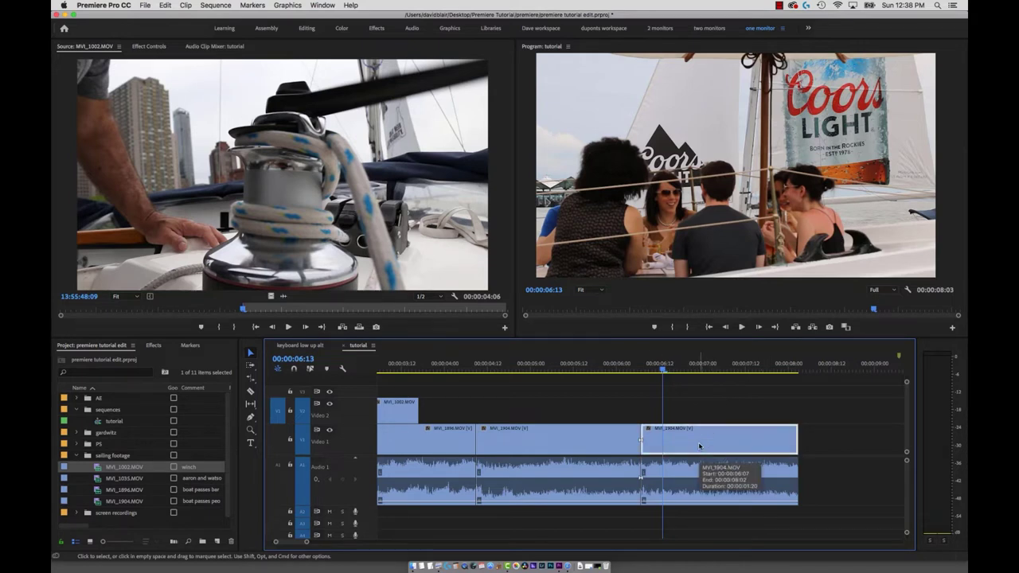
# - Set the last MVI_1904 clip's Motion Scale to 200 in Effect Controls
pyautogui.click(159, 47)
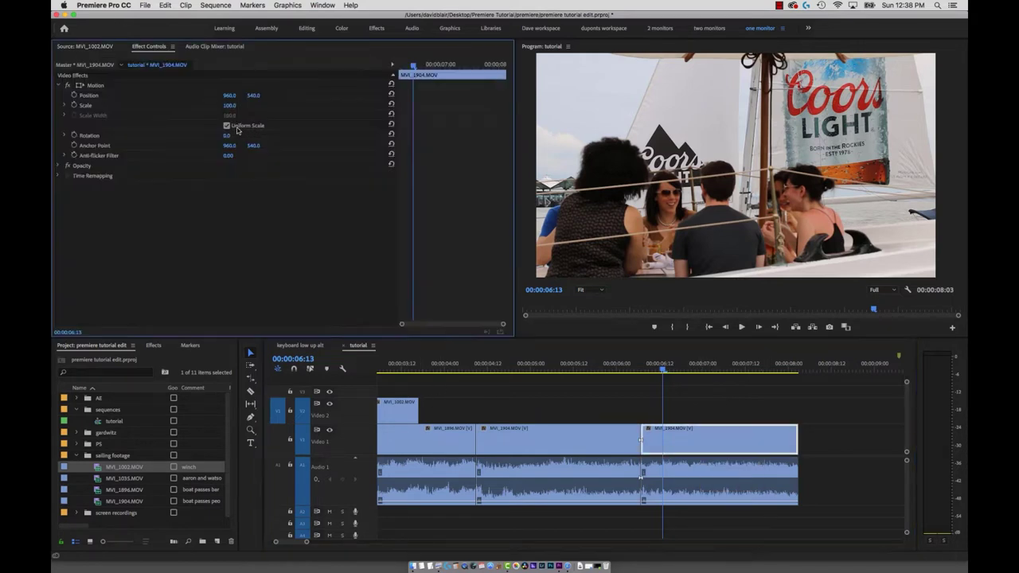
pyautogui.click(229, 106)
pyautogui.press('Return')
# - Scrub between 00:00:05:22 and 00:00:06:12 to check the punched-in cut
pyautogui.click(634, 371)
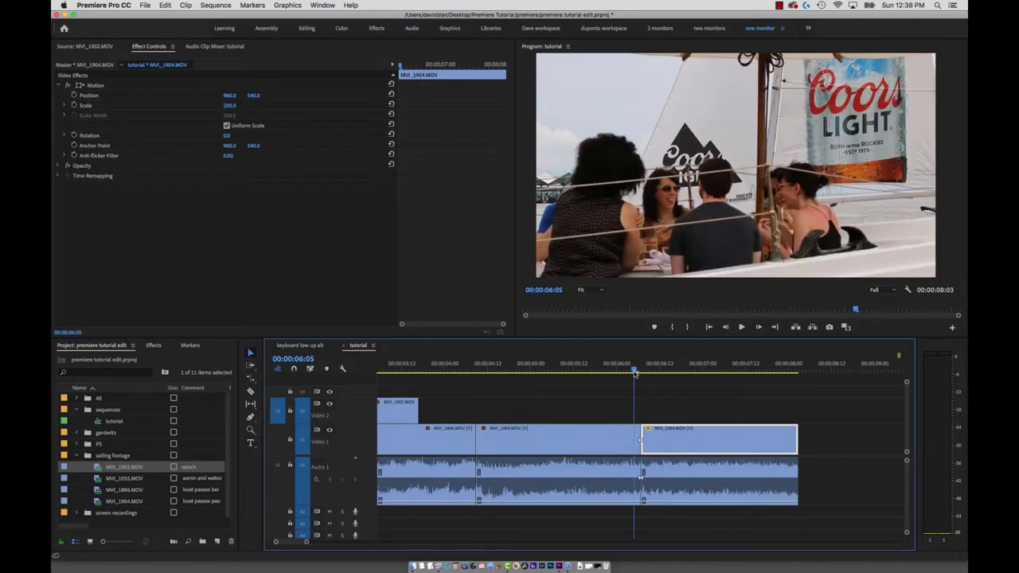
pyautogui.click(606, 432)
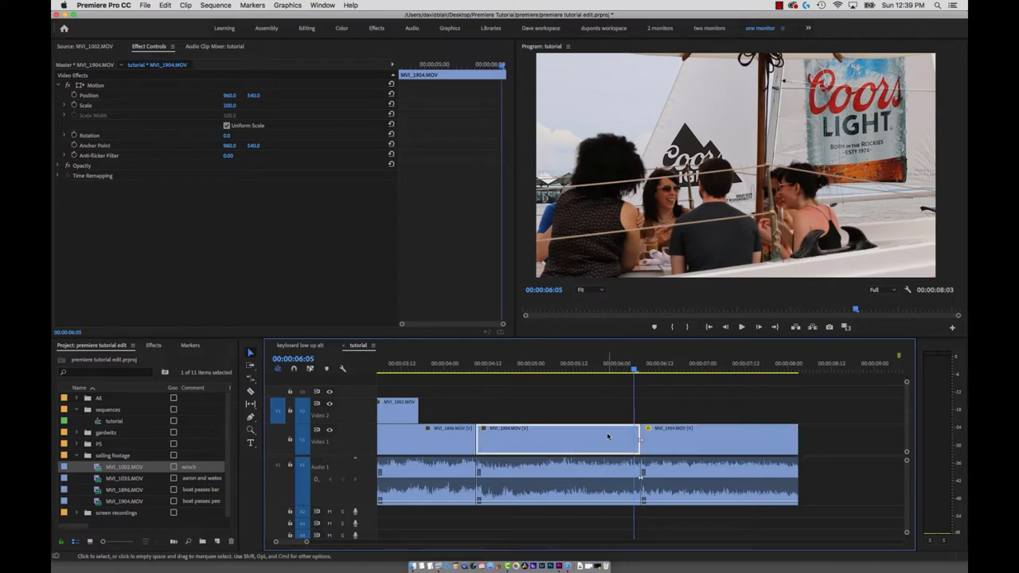
pyautogui.click(675, 371)
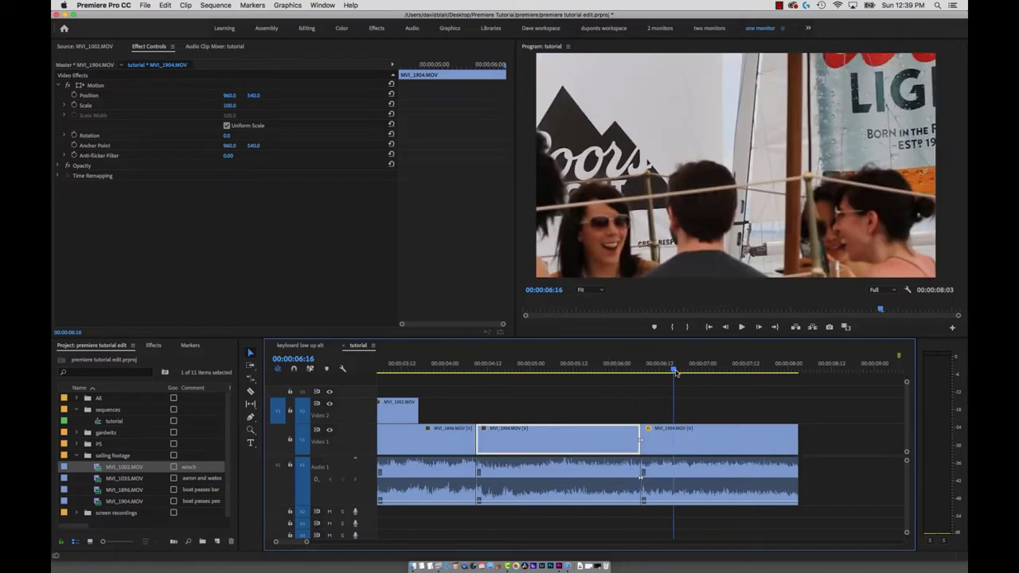
pyautogui.press('Left')
pyautogui.press('Left')
pyautogui.press('Left')
pyautogui.press('Left')
pyautogui.press('Left')
pyautogui.press('Left')
pyautogui.press('Left')
pyautogui.press('Left')
pyautogui.press('Left')
pyautogui.press('Left')
pyautogui.press('Left')
pyautogui.press('Left')
pyautogui.press('Left')
pyautogui.press('Left')
pyautogui.press('Left')
pyautogui.press('Left')
pyautogui.press('Left')
pyautogui.press('Left')
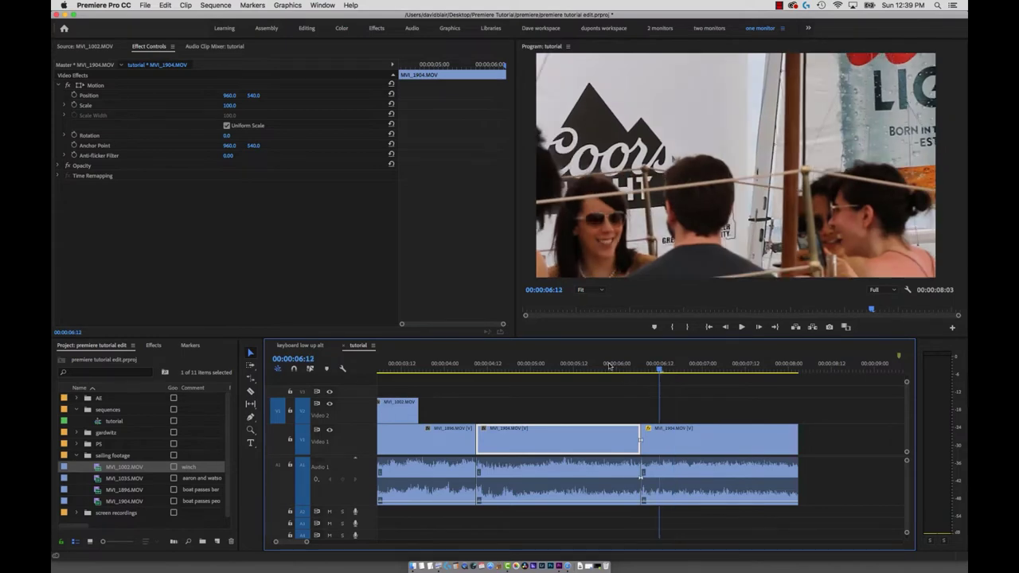
pyautogui.click(658, 367)
pyautogui.click(611, 367)
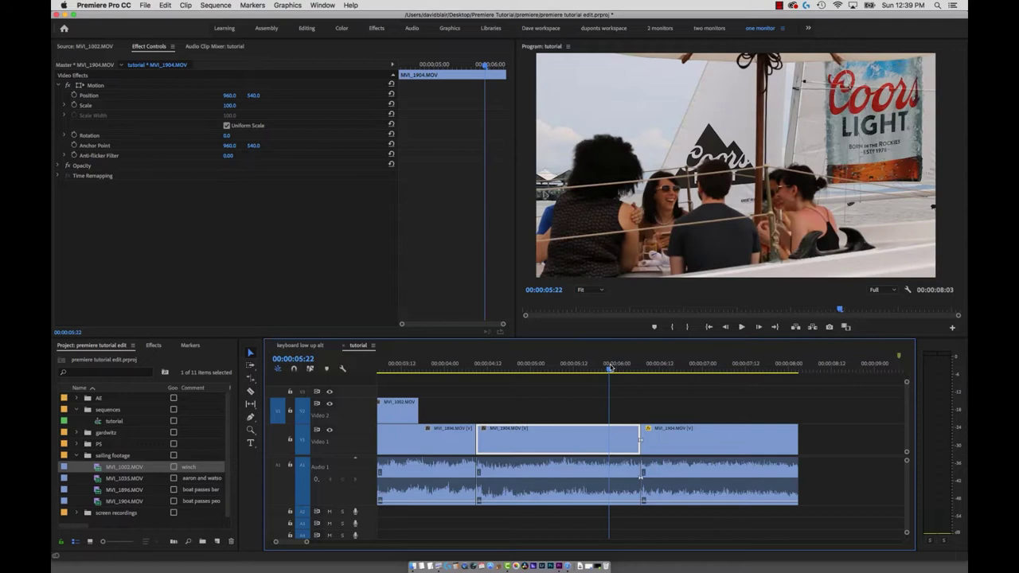
pyautogui.click(659, 367)
pyautogui.click(685, 442)
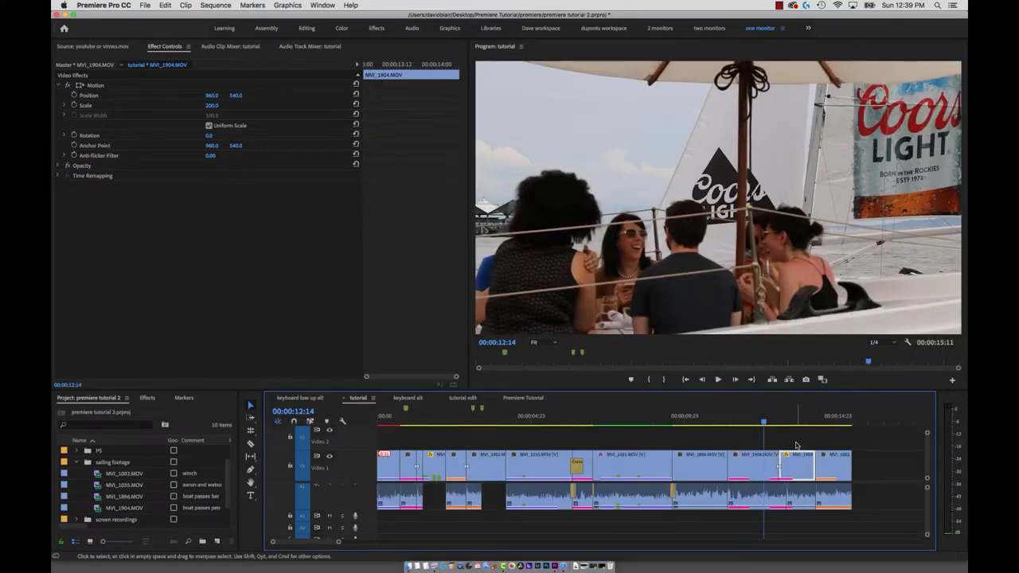
# - Join Through Edits at the cut between the two MVI_1904 clips
pyautogui.click(796, 445)
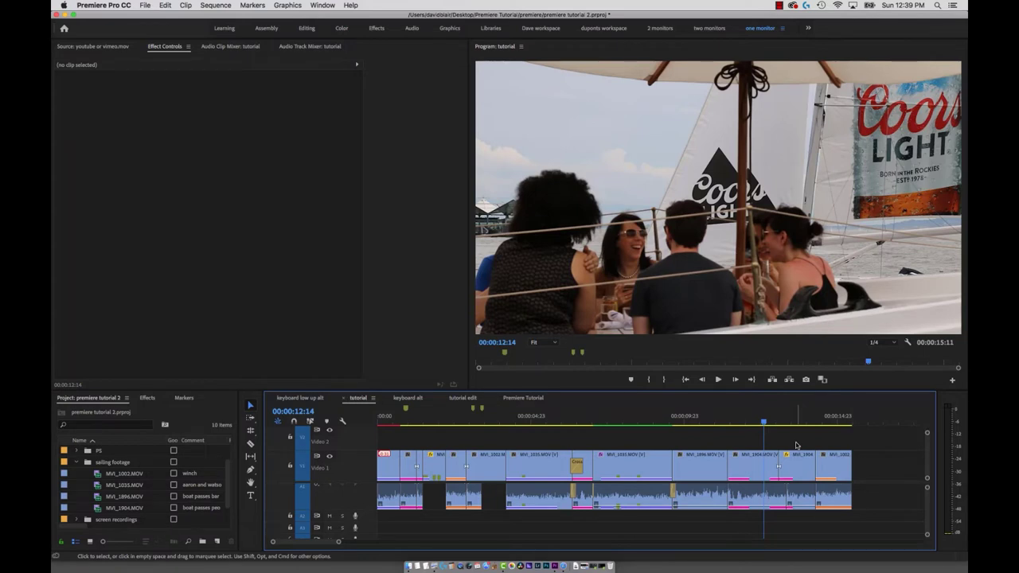
pyautogui.rightClick(778, 468)
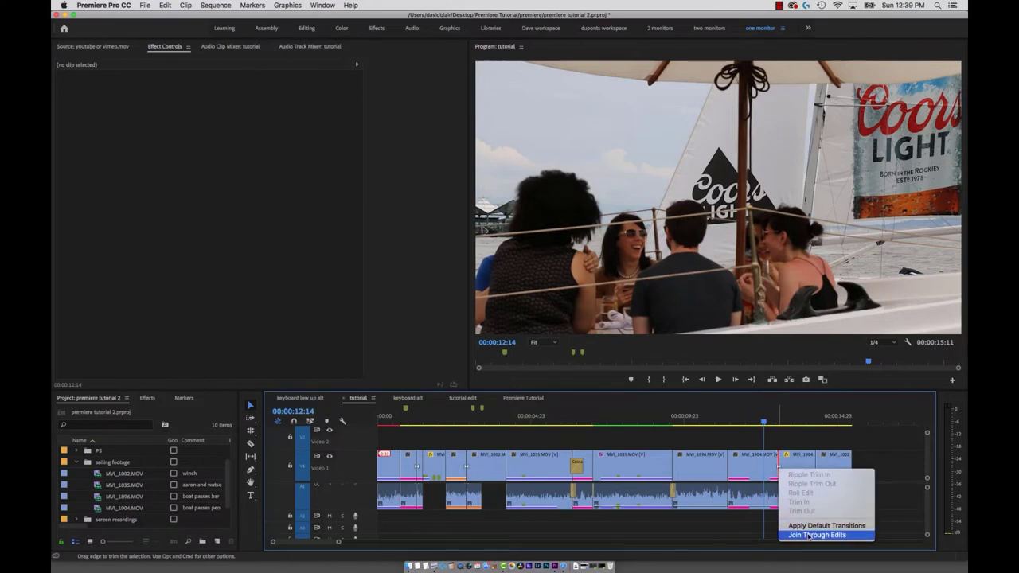
pyautogui.click(809, 536)
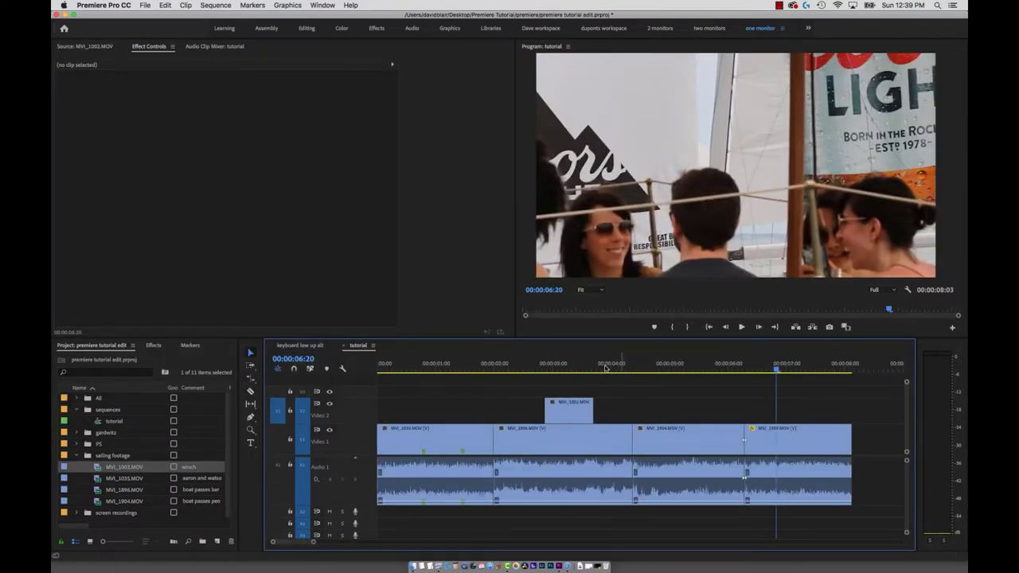
# - Delete the MVI_1002 cutaway, try MVI_1896 at 50% speed, play it, then undo
pyautogui.click(568, 412)
pyautogui.press('Delete')
pyautogui.click(577, 372)
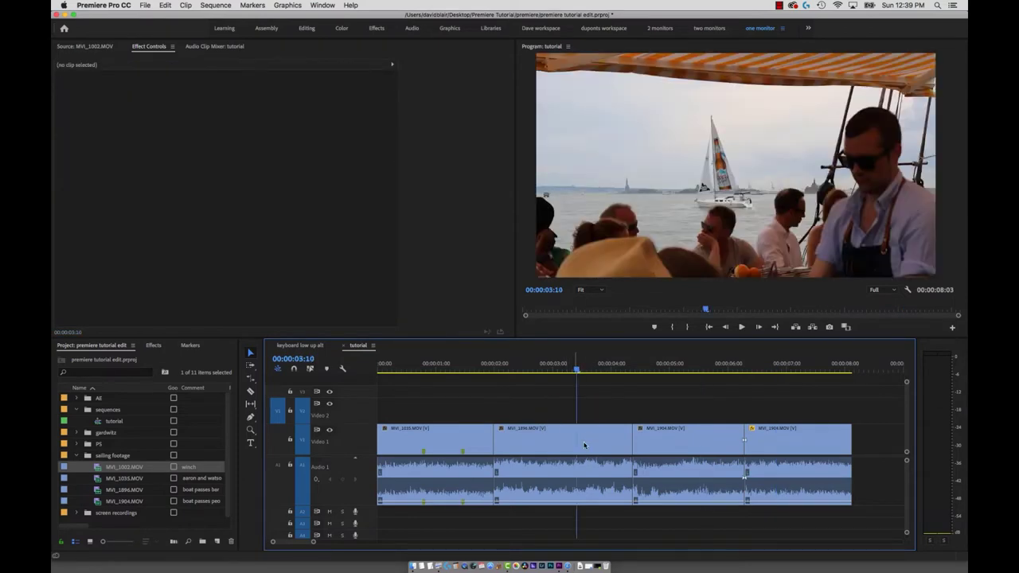
pyautogui.click(583, 445)
pyautogui.press('shift')
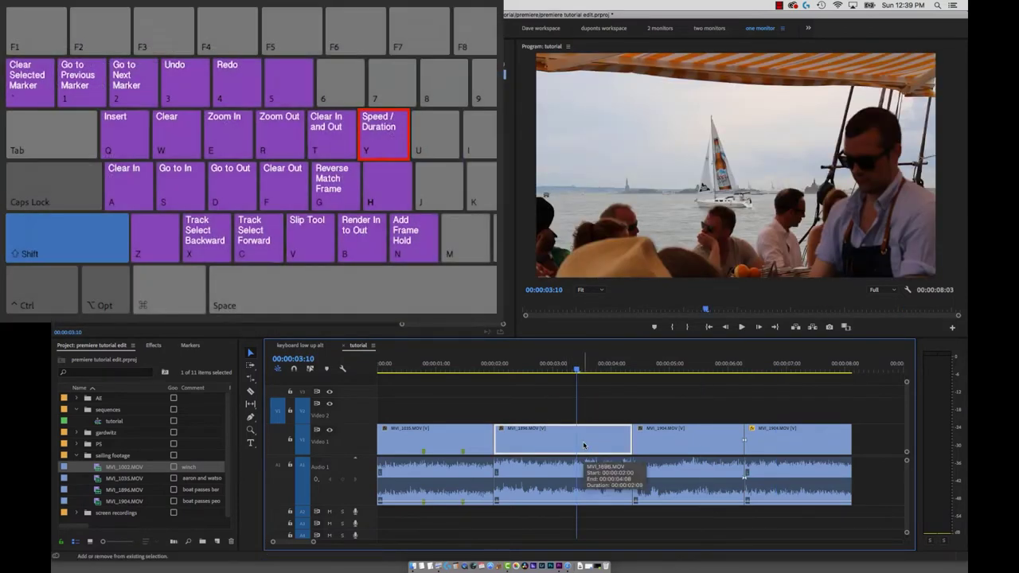
pyautogui.hotkey('shift', 'y')
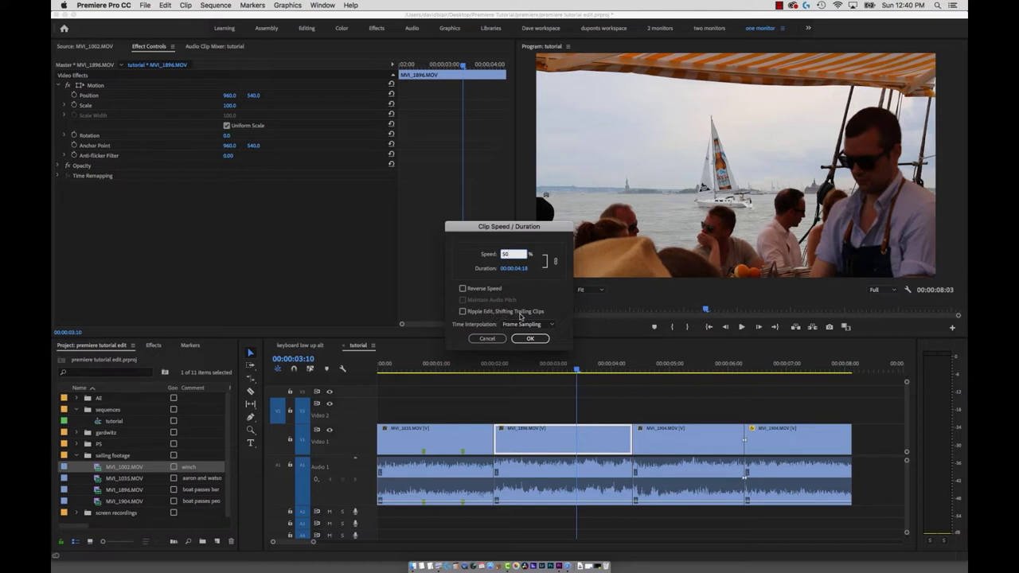
pyautogui.click(537, 340)
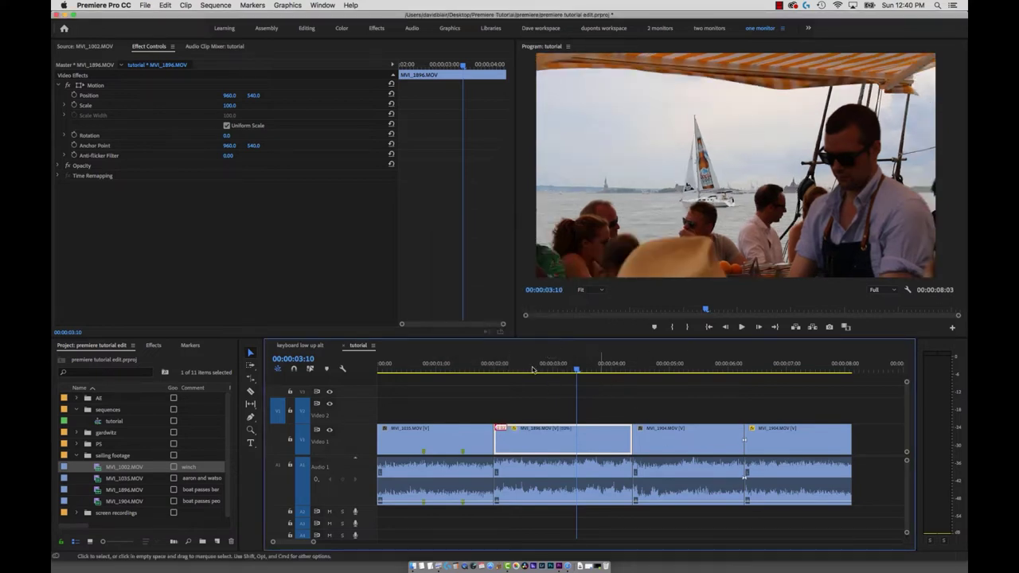
pyautogui.click(533, 368)
pyautogui.press('space')
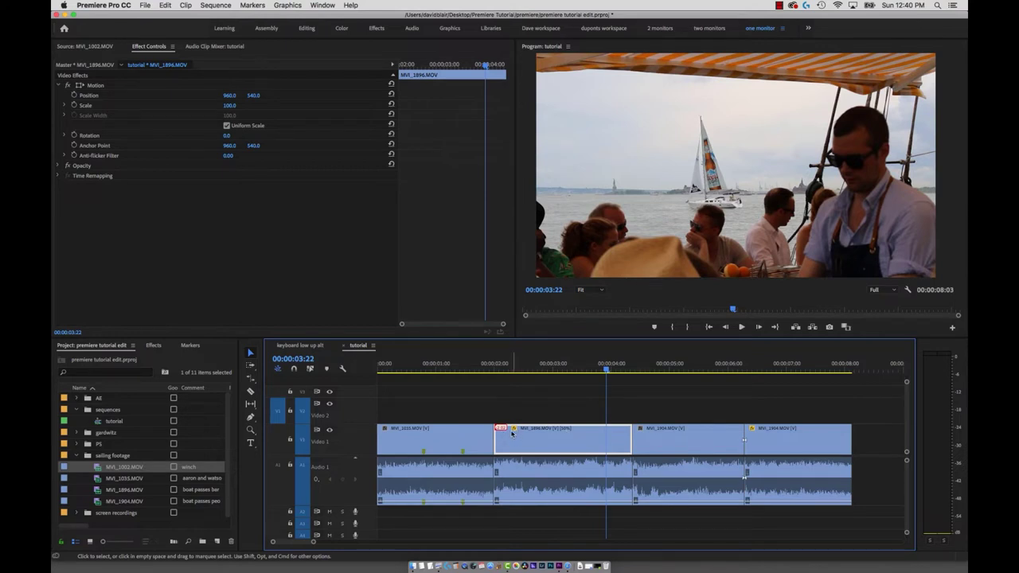
pyautogui.press('super+z')
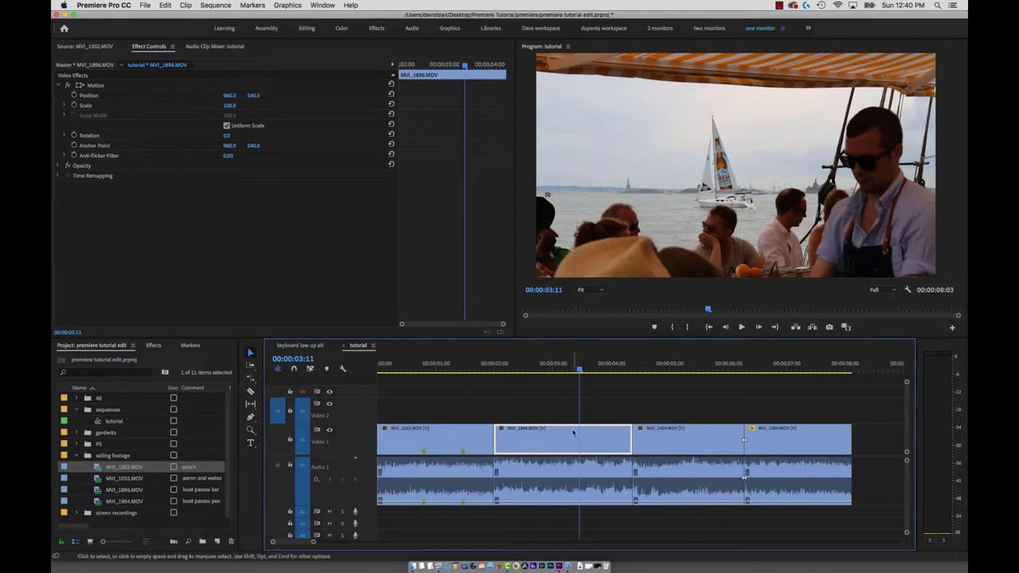
# - Retry 50% speed with trailing clips rippled, then undo it
pyautogui.hotkey('shift', 'y')
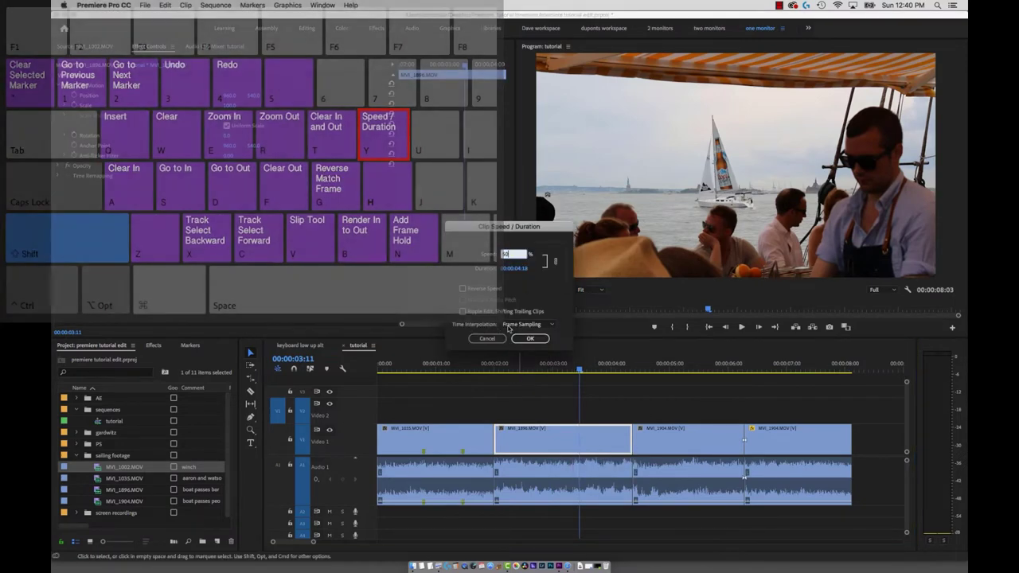
pyautogui.click(461, 312)
pyautogui.click(527, 340)
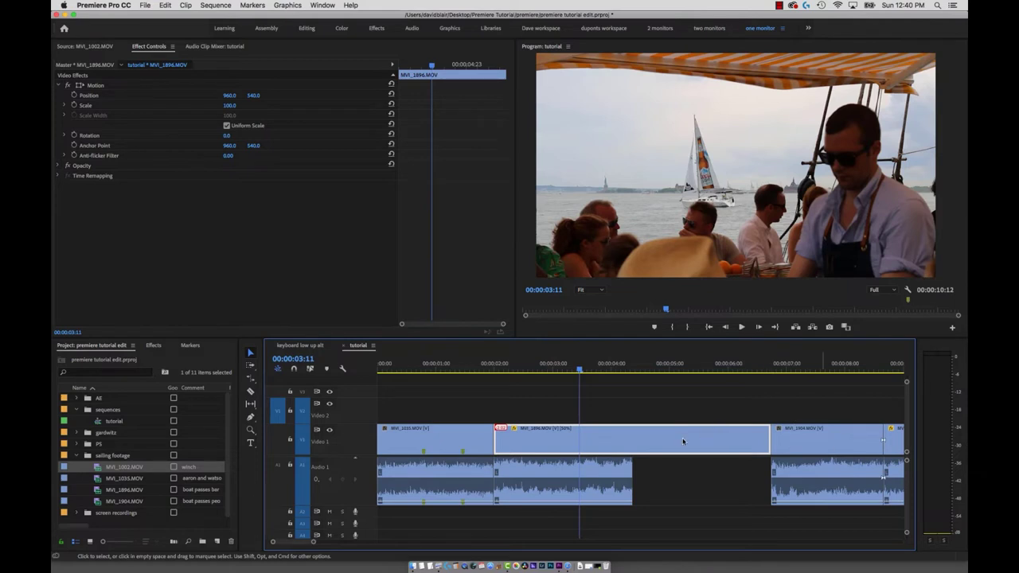
pyautogui.moveTo(681, 441)
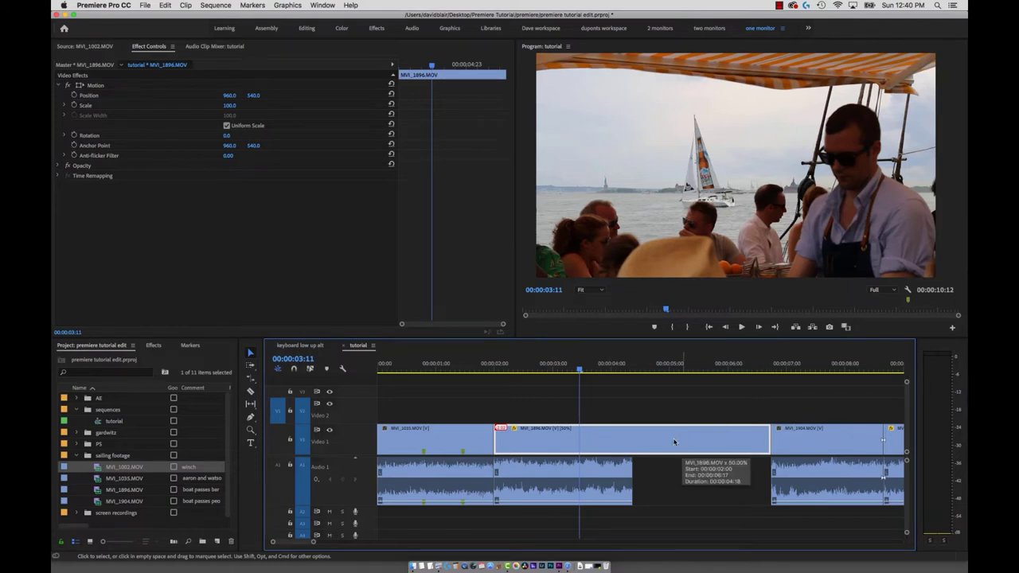
pyautogui.moveTo(650, 446)
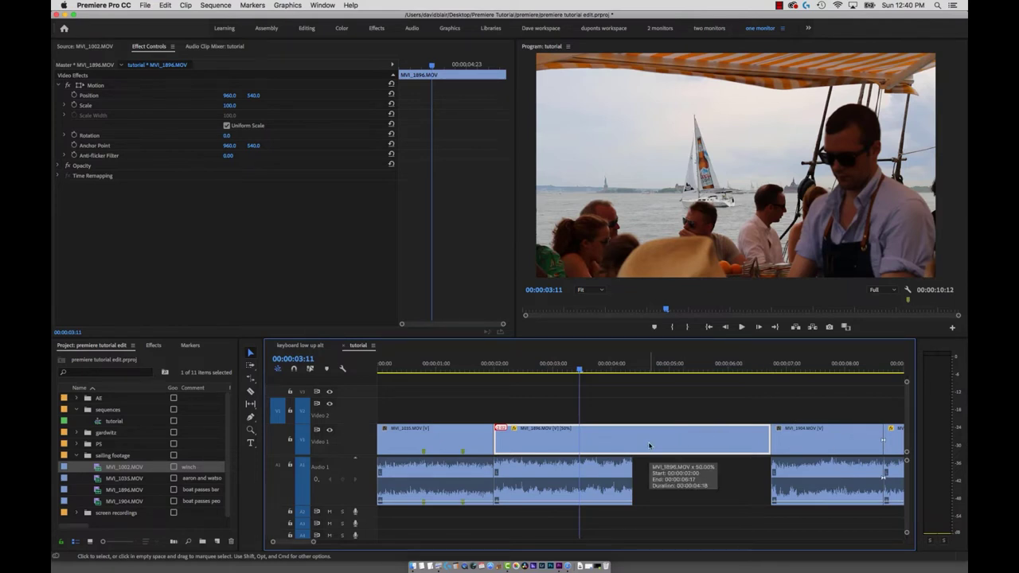
pyautogui.press('super+z')
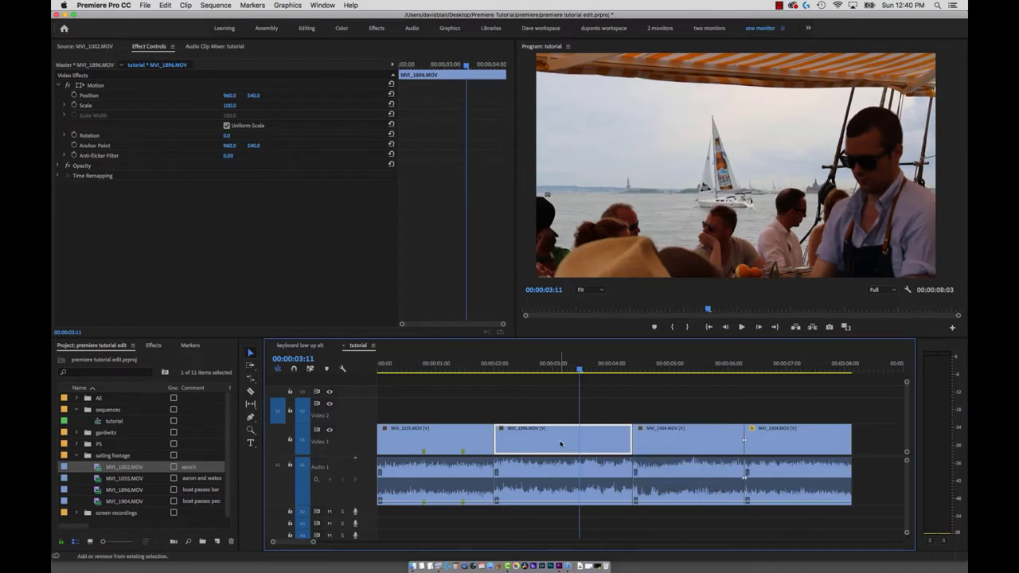
# - Apply 50% speed to MVI_1896 and scrub through to preview it
pyautogui.press('super+r')
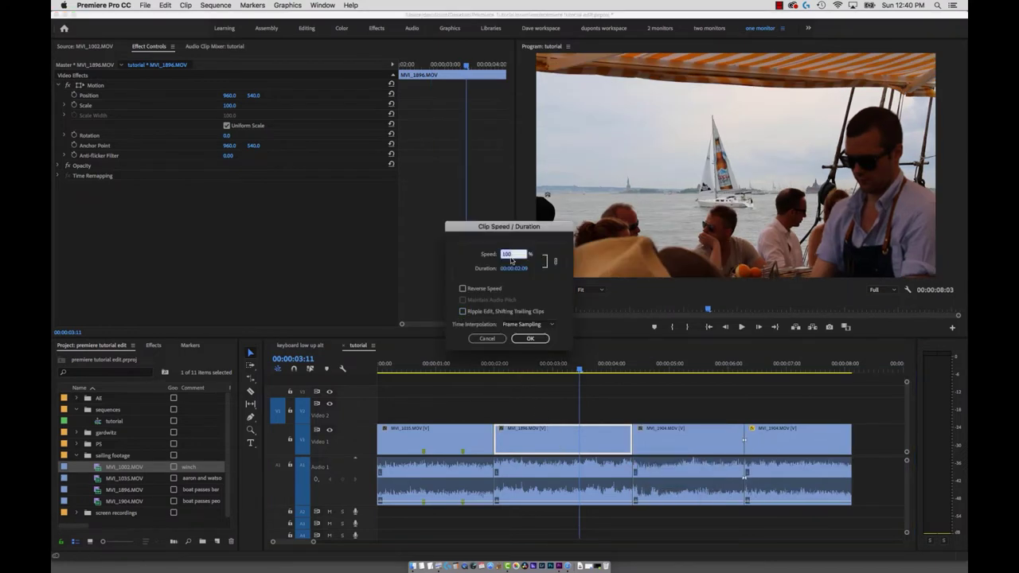
pyautogui.click(528, 338)
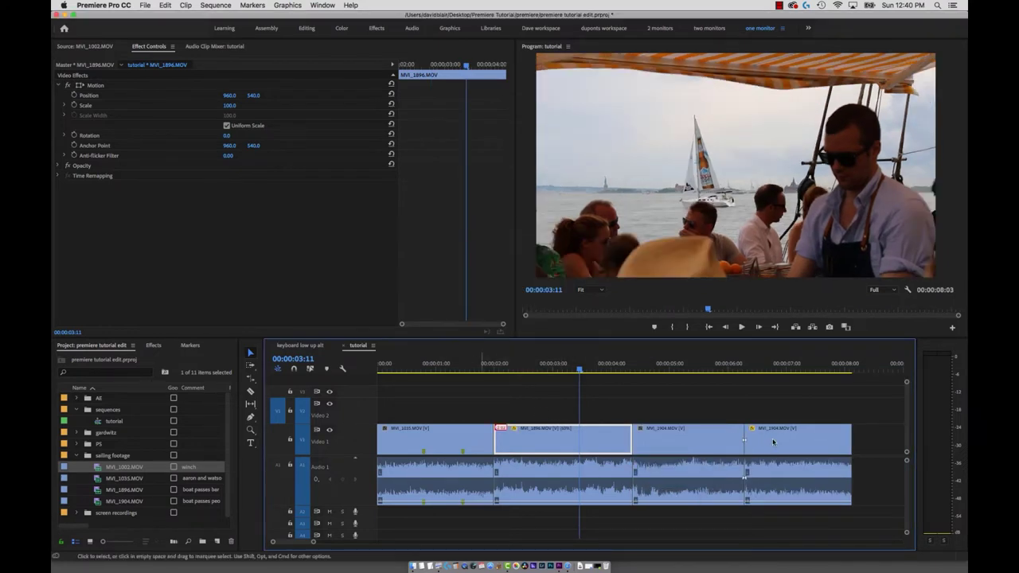
pyautogui.moveTo(557, 368)
pyautogui.mouseDown()
pyautogui.moveTo(538, 371)
pyautogui.moveTo(610, 377)
pyautogui.moveTo(553, 383)
pyautogui.moveTo(577, 371)
pyautogui.moveTo(539, 372)
pyautogui.moveTo(558, 374)
pyautogui.mouseUp()
pyautogui.click(677, 370)
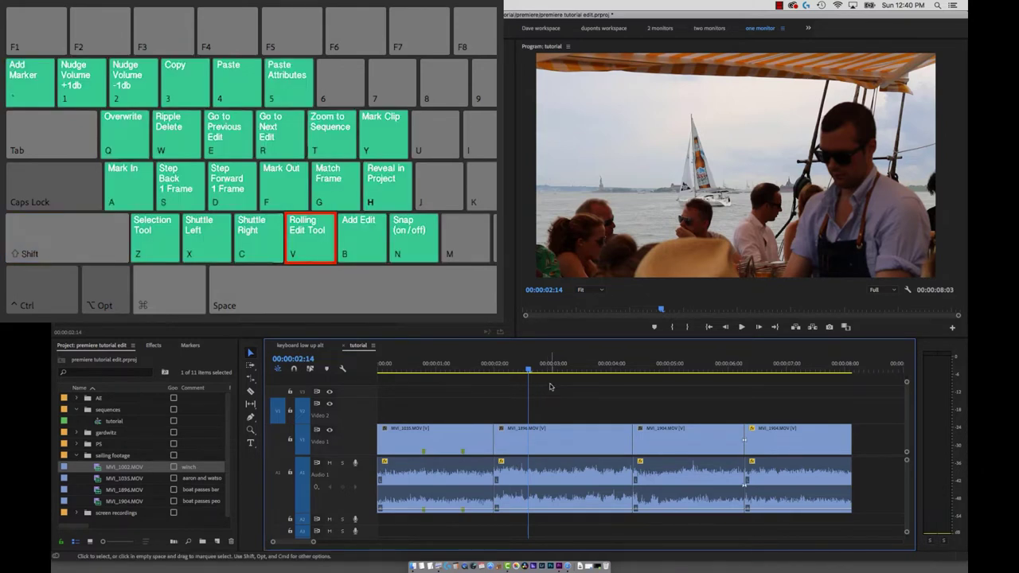
# - With the Rolling Edit tool, roll the first cut five frames later
pyautogui.press('v')
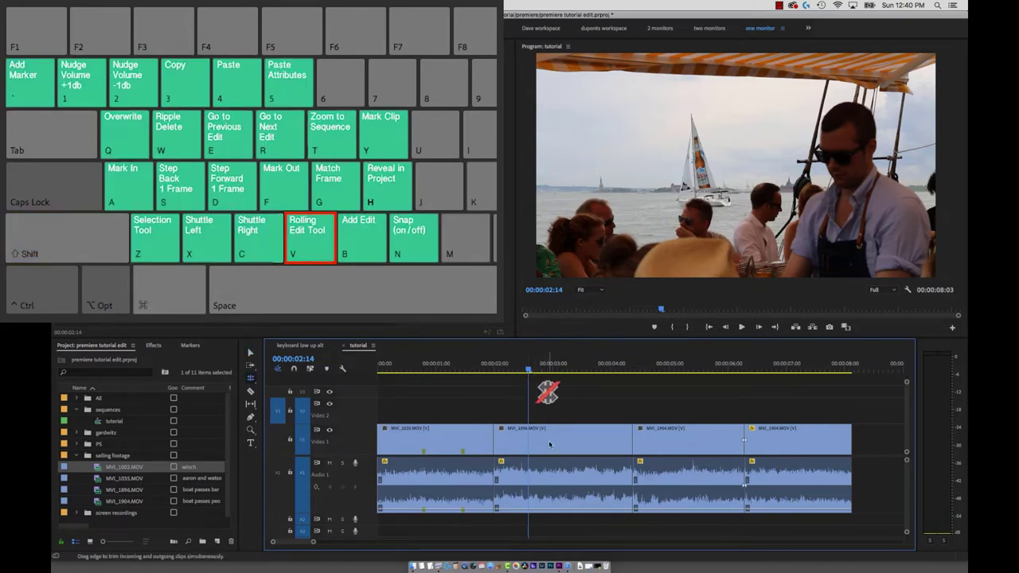
pyautogui.press('z')
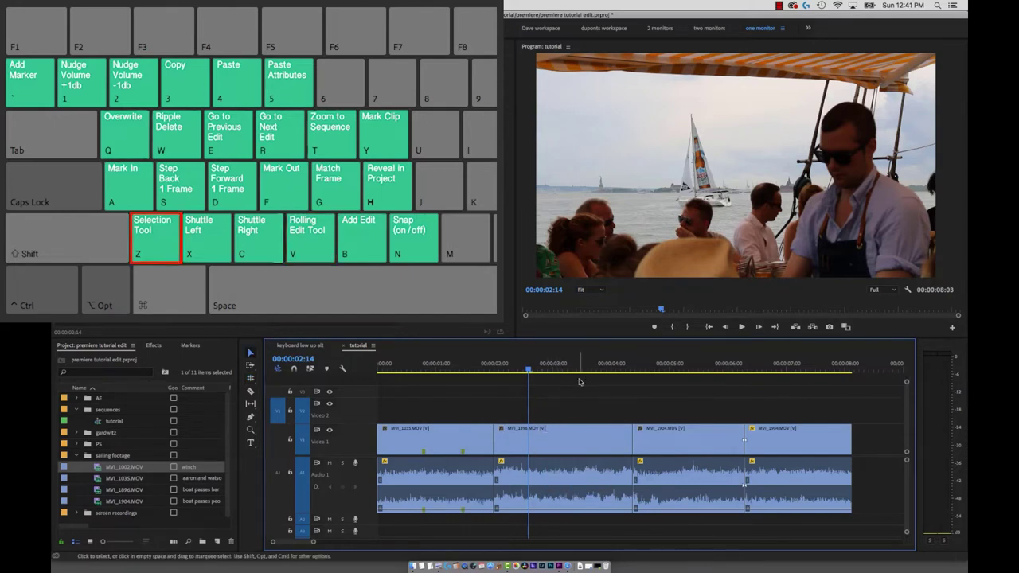
pyautogui.press('v')
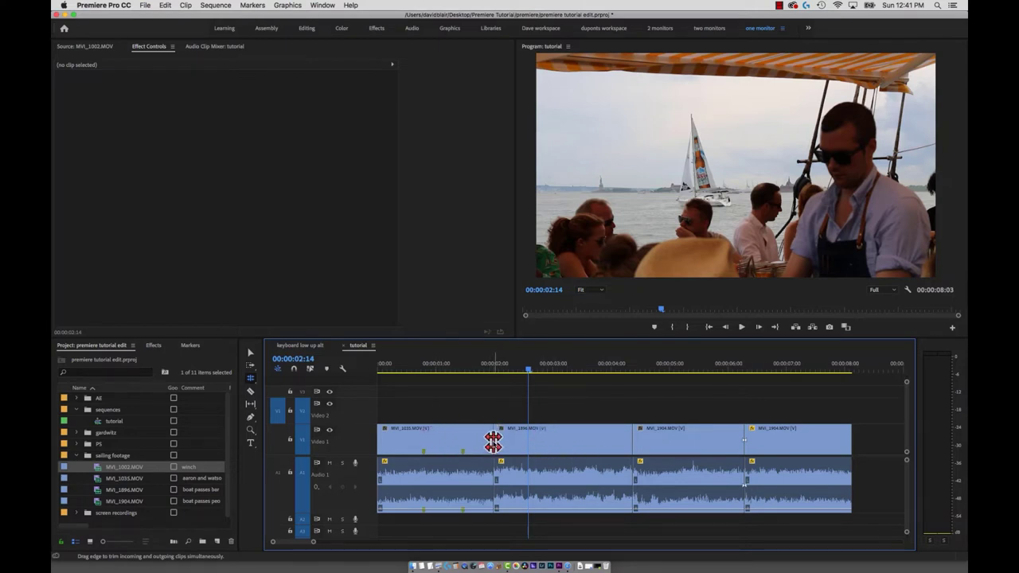
pyautogui.moveTo(493, 439); pyautogui.dragTo(527, 440)
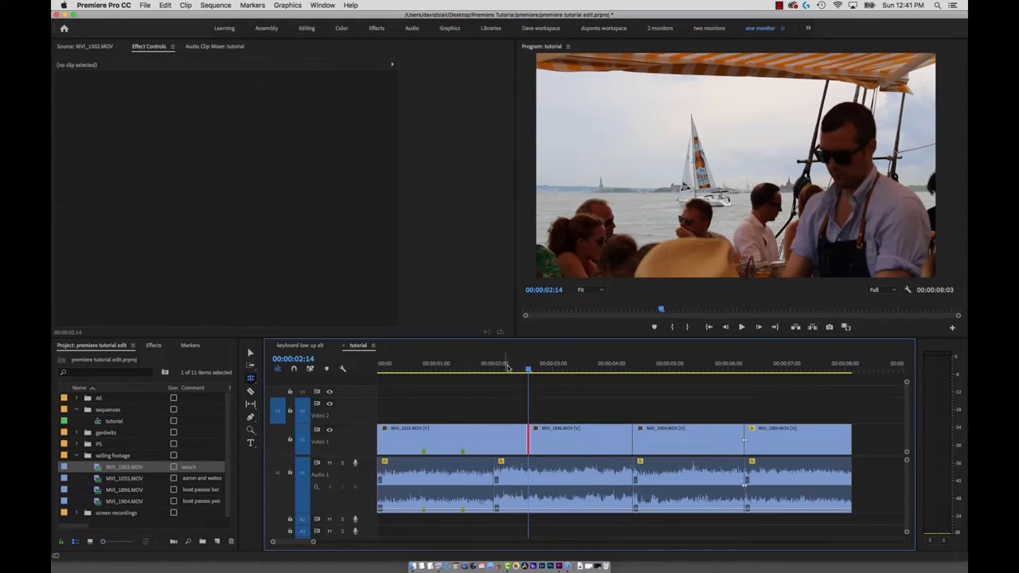
pyautogui.click(506, 368)
pyautogui.click(513, 368)
pyautogui.click(541, 366)
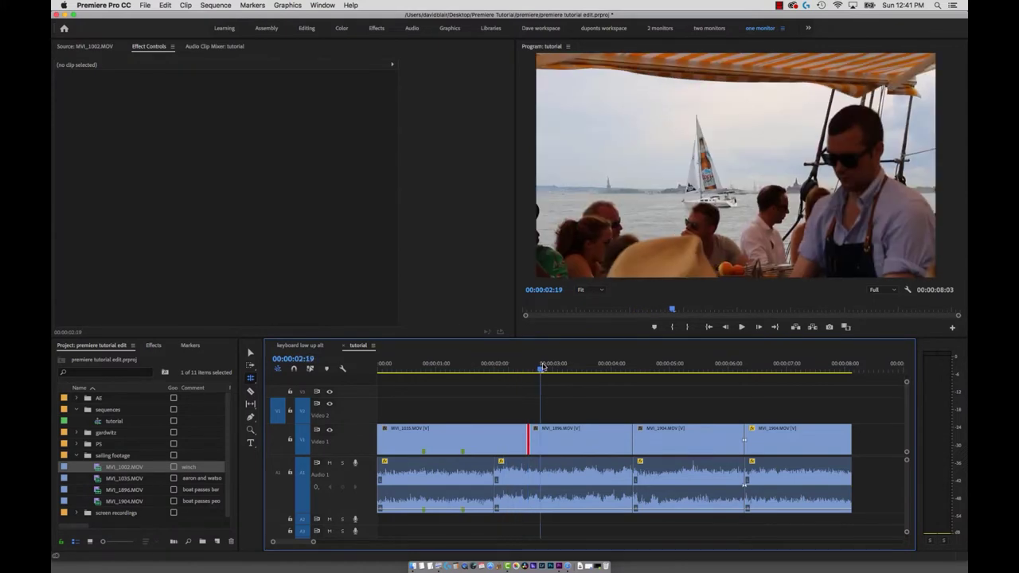
# - Roll the MVI_1035/MVI_1896 cut earlier, then later, to reposition it
pyautogui.moveTo(524, 440); pyautogui.dragTo(430, 440)
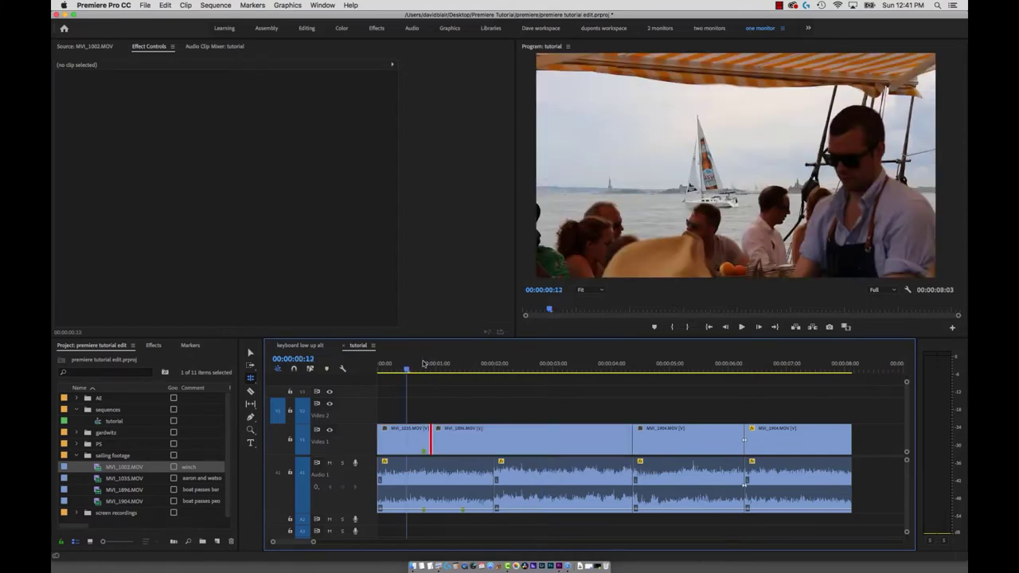
pyautogui.click(418, 366)
pyautogui.click(453, 366)
pyautogui.click(469, 366)
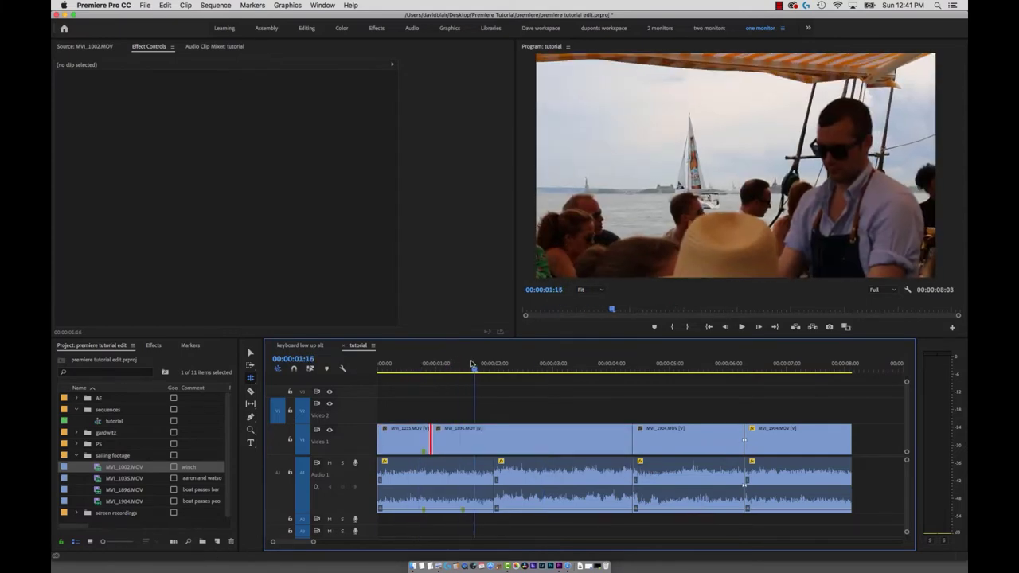
pyautogui.moveTo(431, 439); pyautogui.dragTo(494, 450)
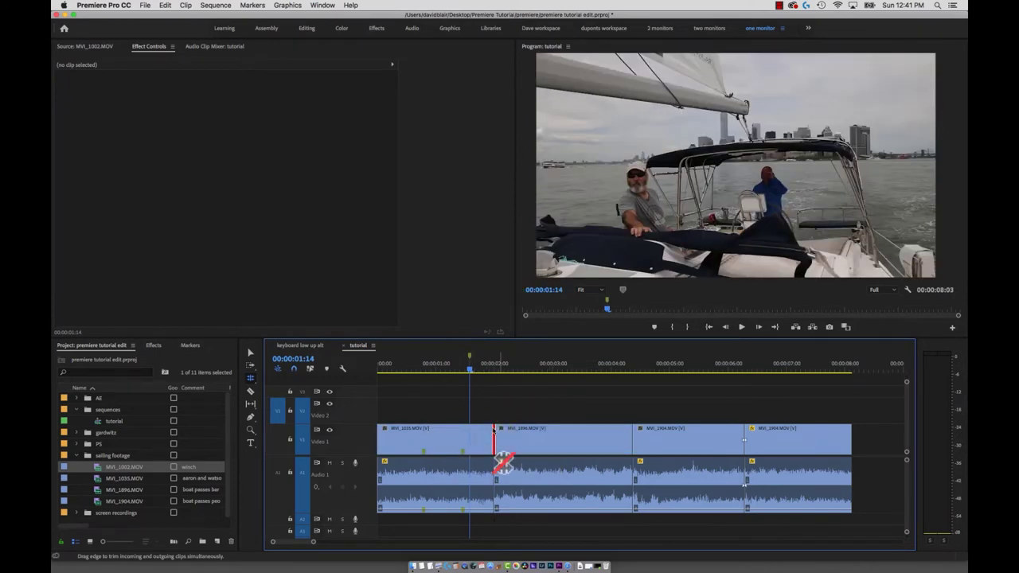
pyautogui.press('v')
pyautogui.press('n')
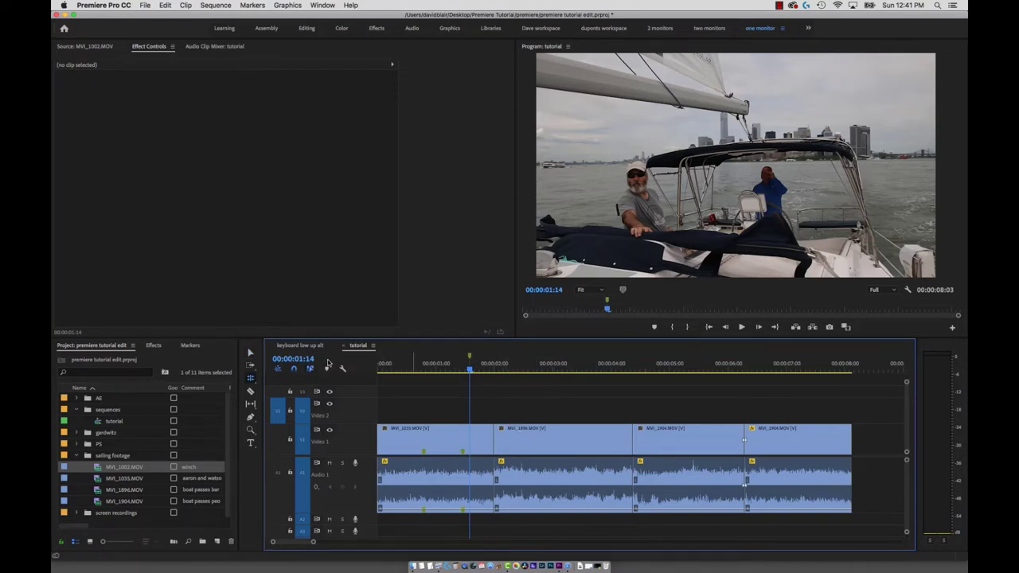
pyautogui.moveTo(494, 438); pyautogui.dragTo(562, 439)
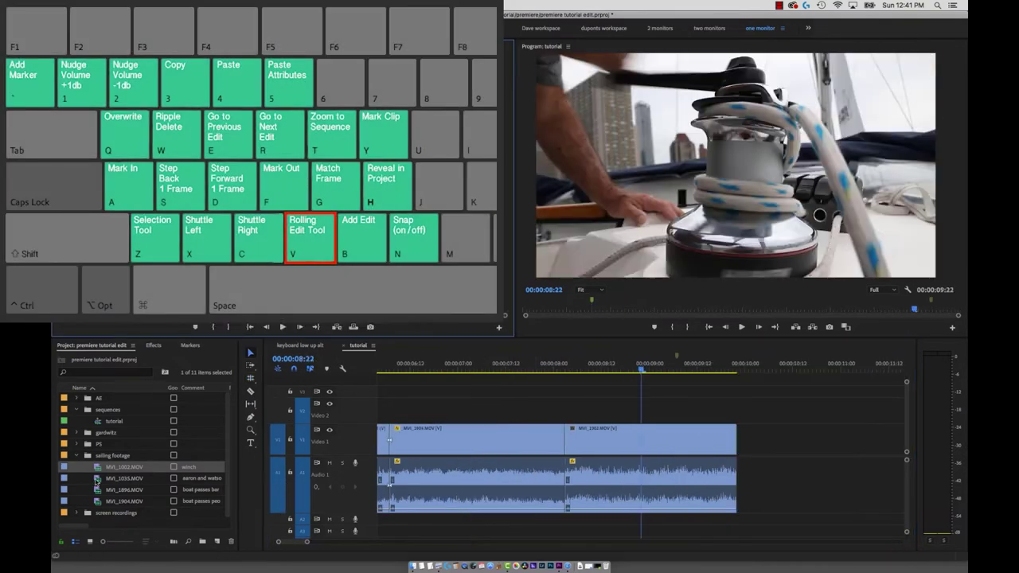
pyautogui.click(95, 479)
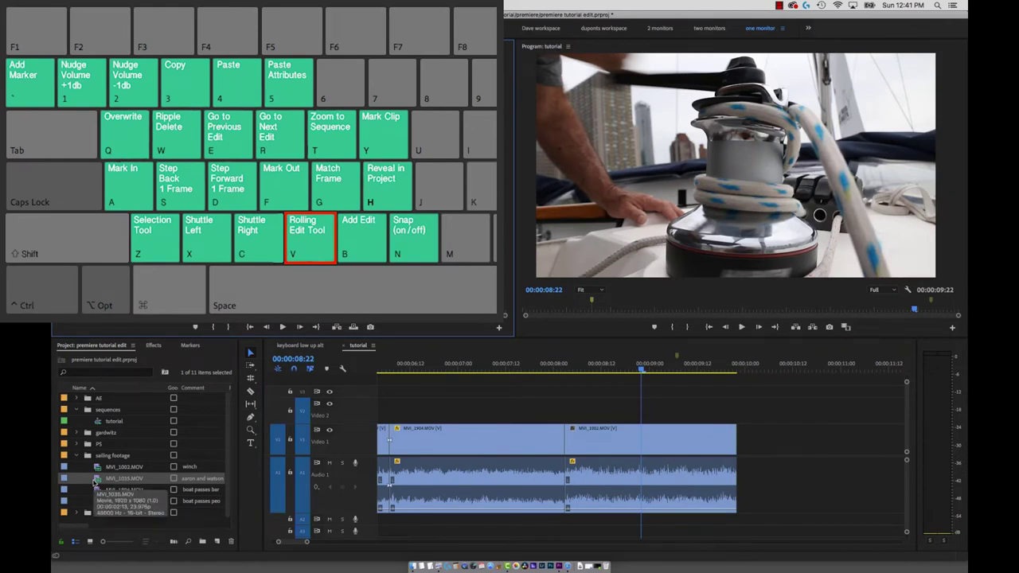
# - Slip the MVI_1002 footage left about six frames with the Slip tool
pyautogui.press('shift')
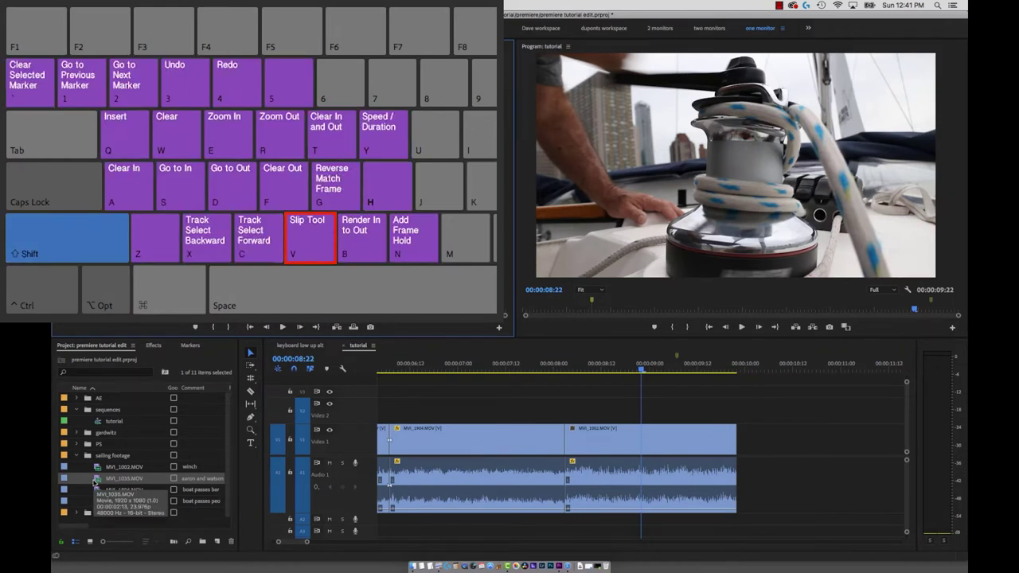
pyautogui.hotkey('shift', 'v')
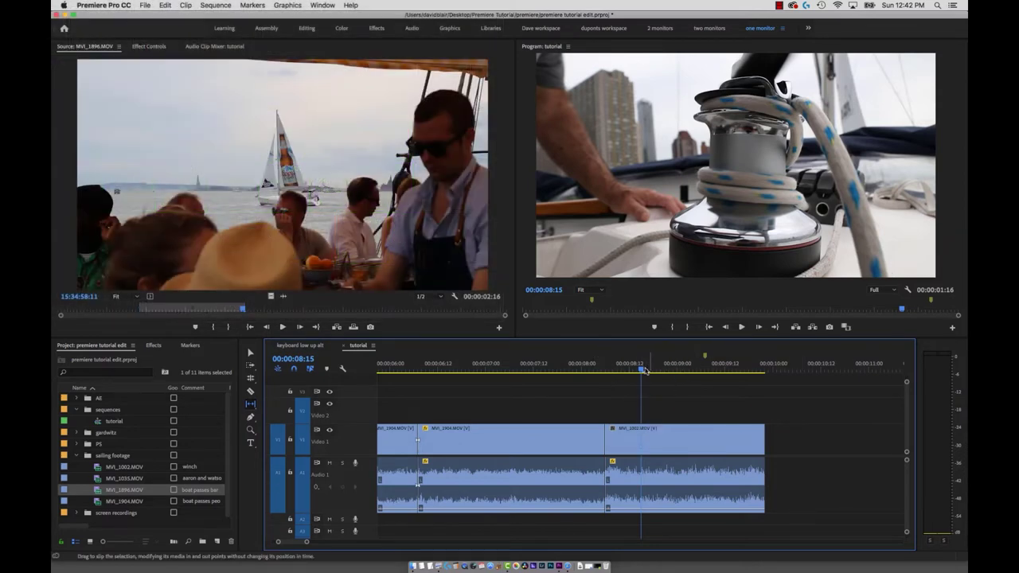
pyautogui.moveTo(641, 369)
pyautogui.mouseDown()
pyautogui.moveTo(611, 370)
pyautogui.moveTo(648, 380)
pyautogui.moveTo(613, 384)
pyautogui.moveTo(637, 381)
pyautogui.mouseUp()
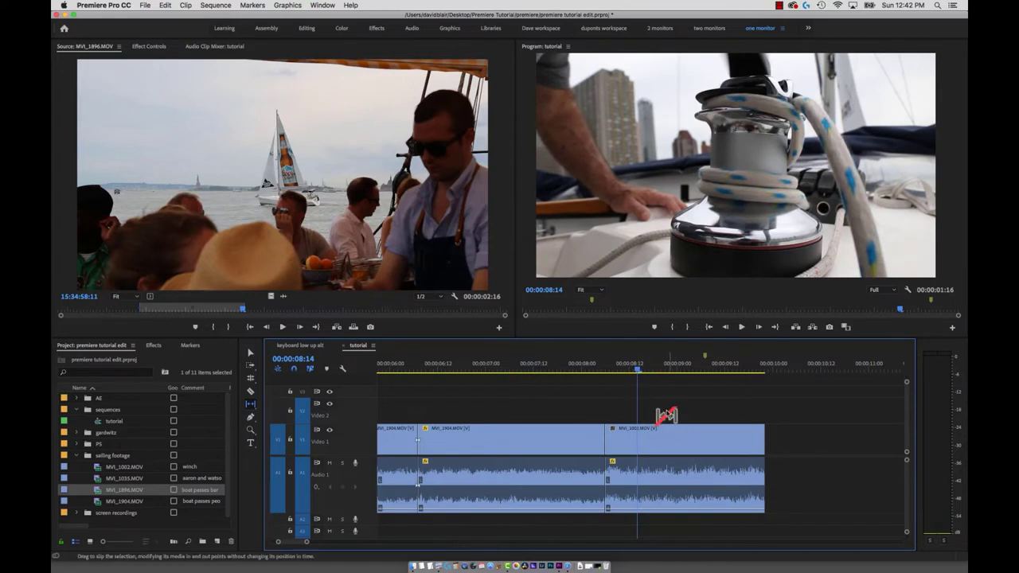
pyautogui.click(661, 442)
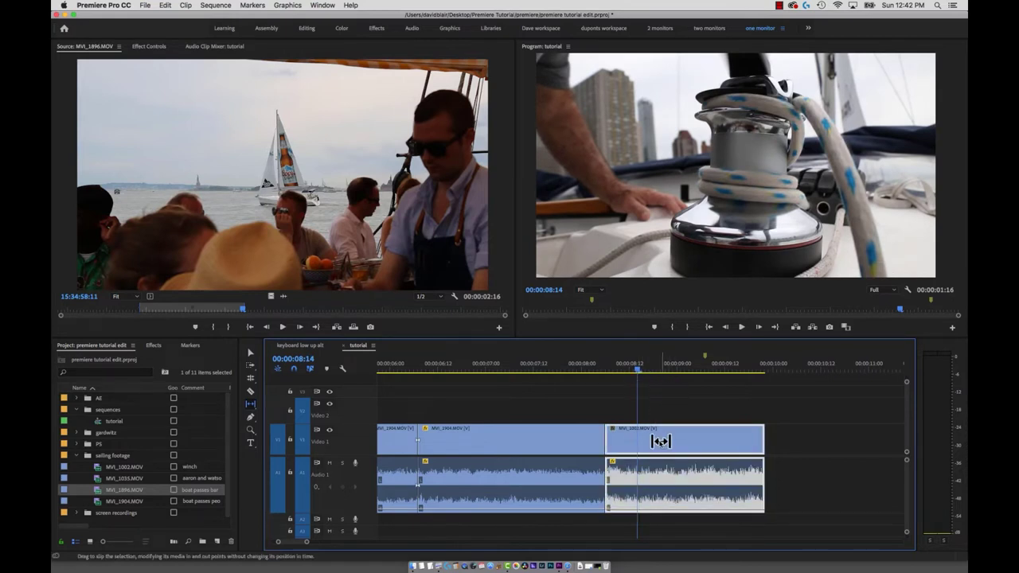
pyautogui.moveTo(661, 442); pyautogui.dragTo(643, 444)
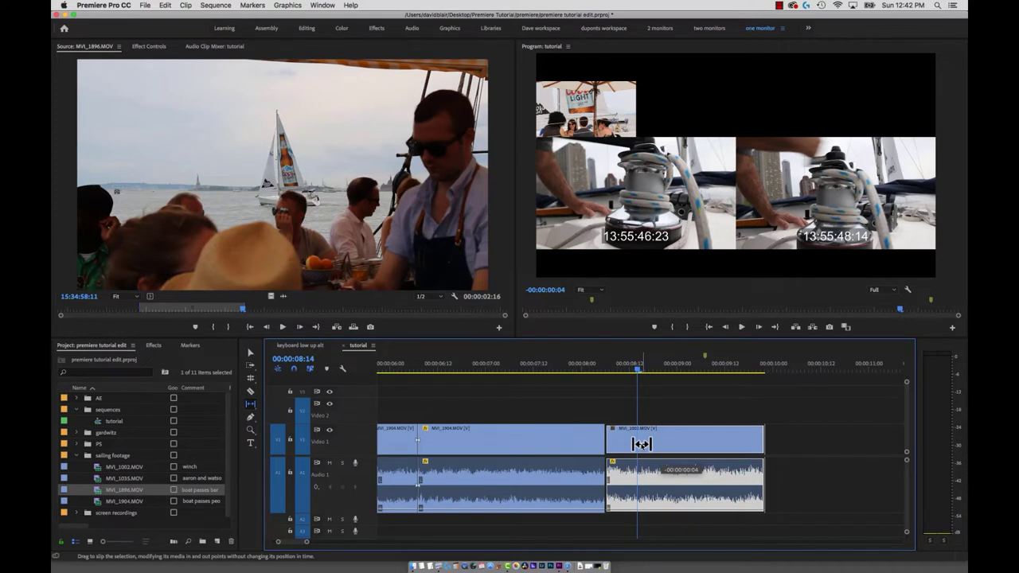
pyautogui.moveTo(641, 444); pyautogui.dragTo(639, 444)
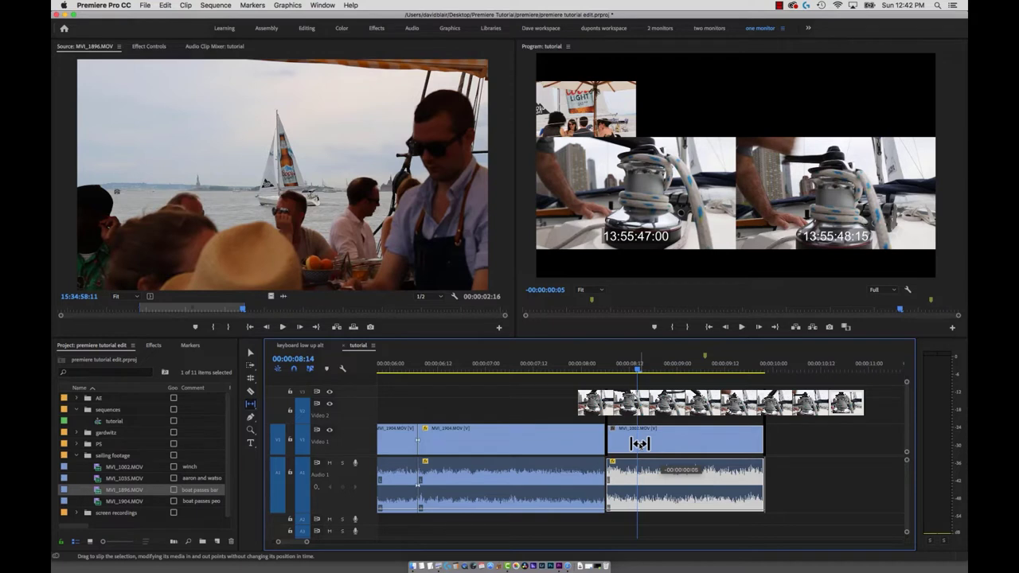
pyautogui.moveTo(640, 444); pyautogui.dragTo(628, 442)
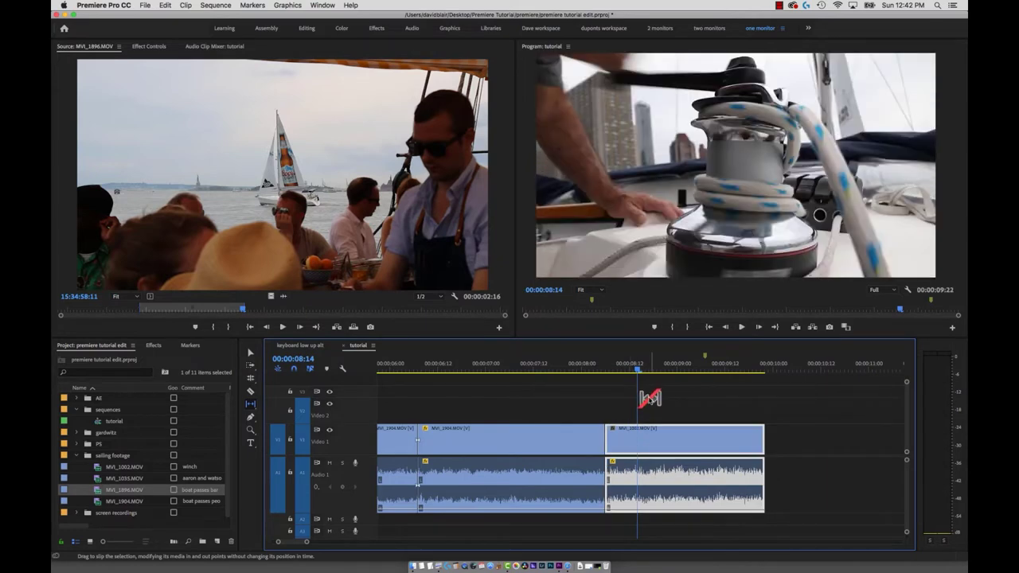
pyautogui.click(648, 398)
# - Slip MVI_1002 again, to about eight frames, then go back to the Selection tool
pyautogui.press('v')
pyautogui.press('Up')
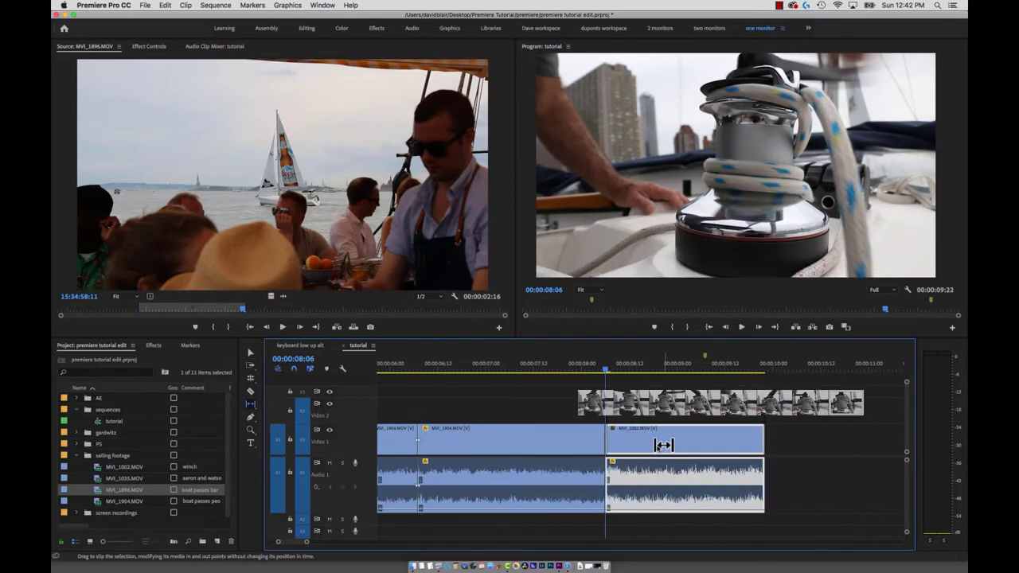
pyautogui.moveTo(659, 446); pyautogui.dragTo(631, 447)
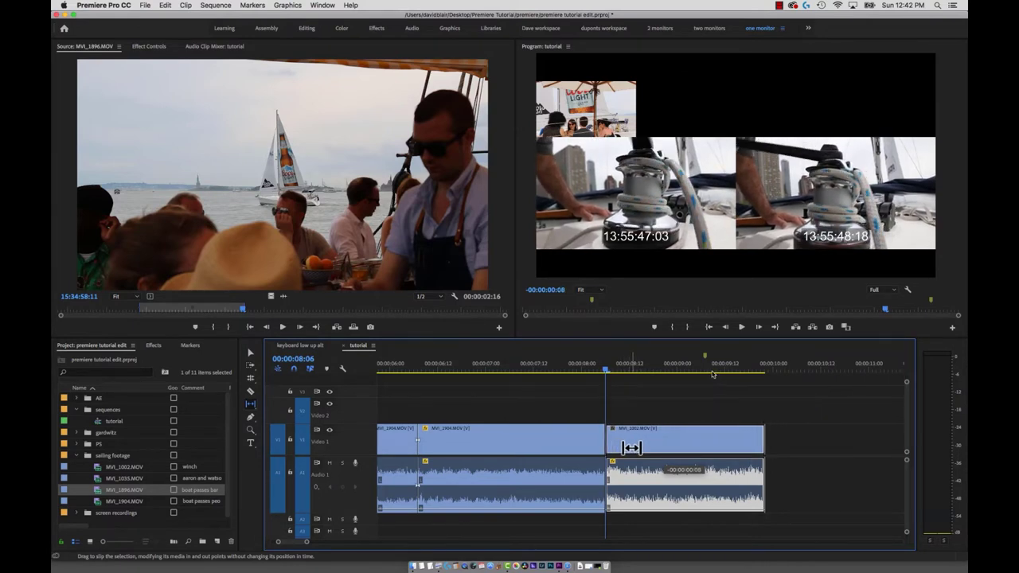
pyautogui.press('v')
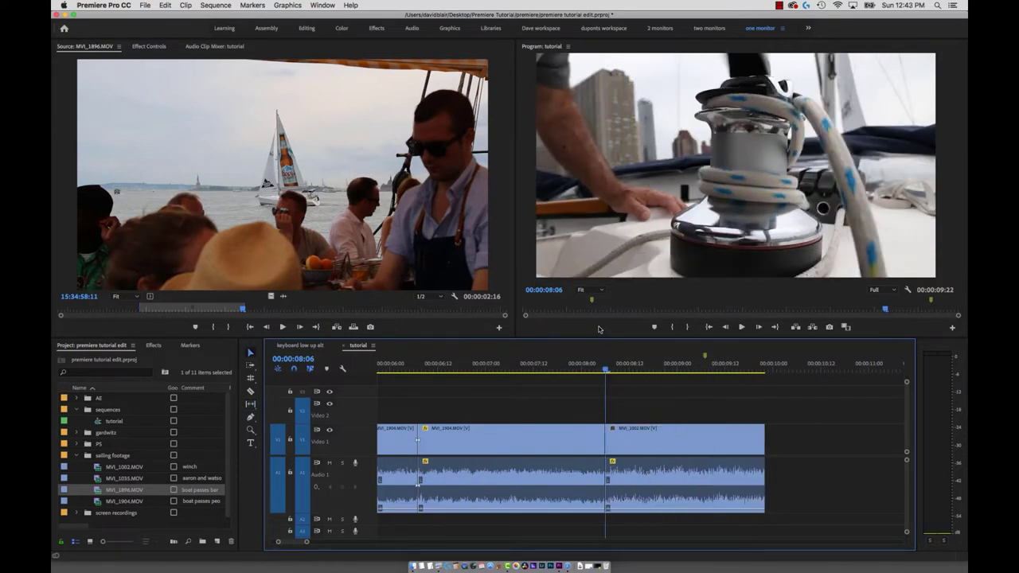
# - Try a video-only slip of MVI_1002 with linked selection off, then undo it
pyautogui.press('y')
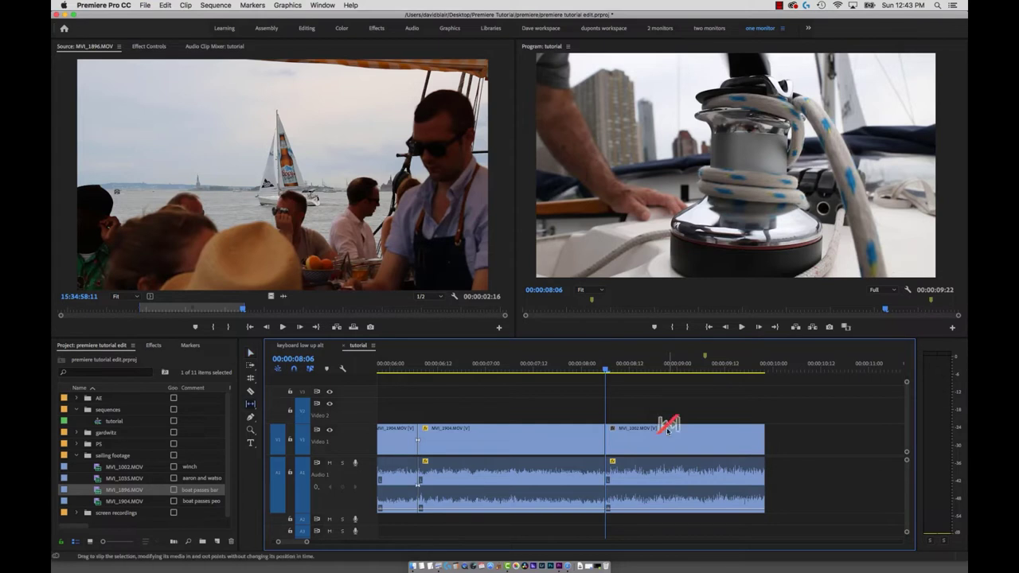
pyautogui.moveTo(668, 429)
pyautogui.mouseDown()
pyautogui.moveTo(678, 466)
pyautogui.moveTo(675, 439)
pyautogui.moveTo(658, 444)
pyautogui.moveTo(678, 446)
pyautogui.moveTo(660, 434)
pyautogui.moveTo(669, 432)
pyautogui.mouseUp()
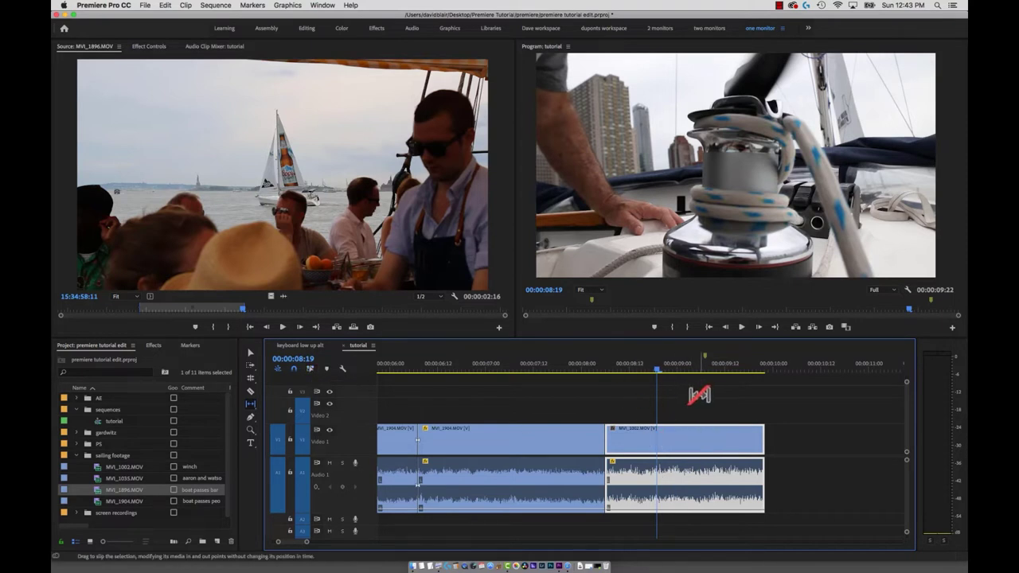
pyautogui.click(672, 364)
pyautogui.click(309, 370)
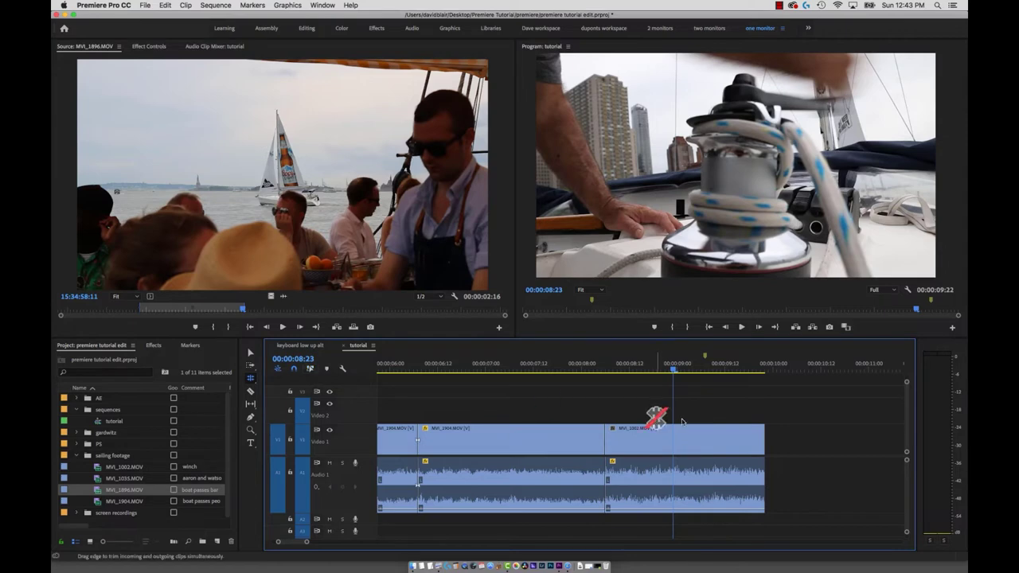
pyautogui.press('y')
pyautogui.moveTo(708, 439); pyautogui.dragTo(671, 439)
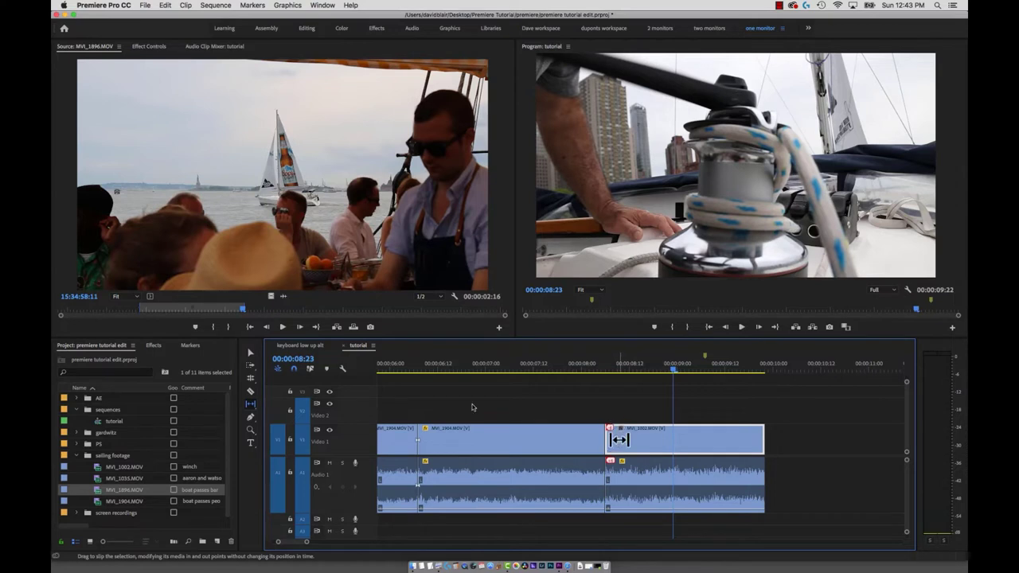
pyautogui.press('super+z')
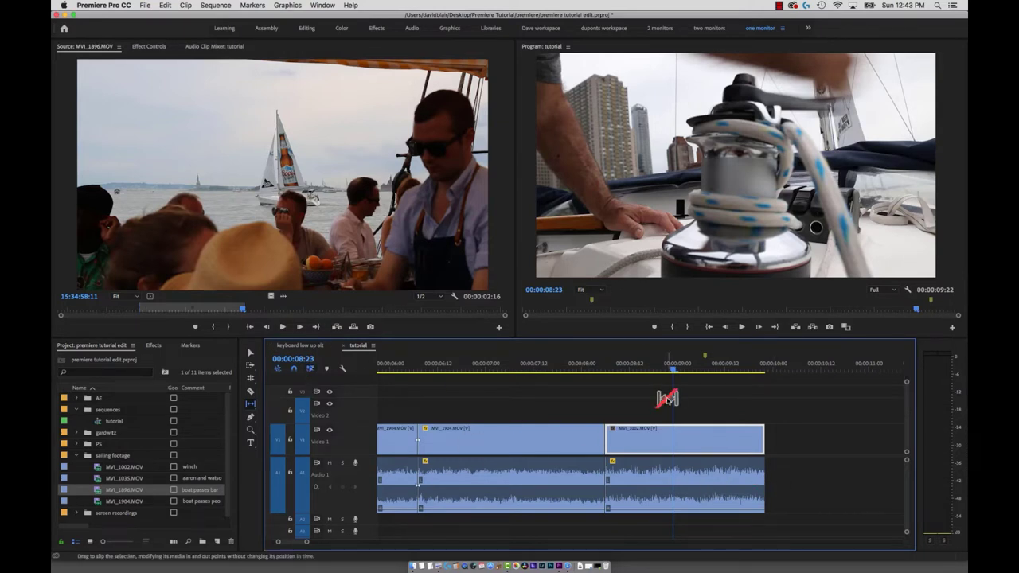
# - Scrub through the winch shot and park the playhead at 00:00:08:19
pyautogui.click(610, 370)
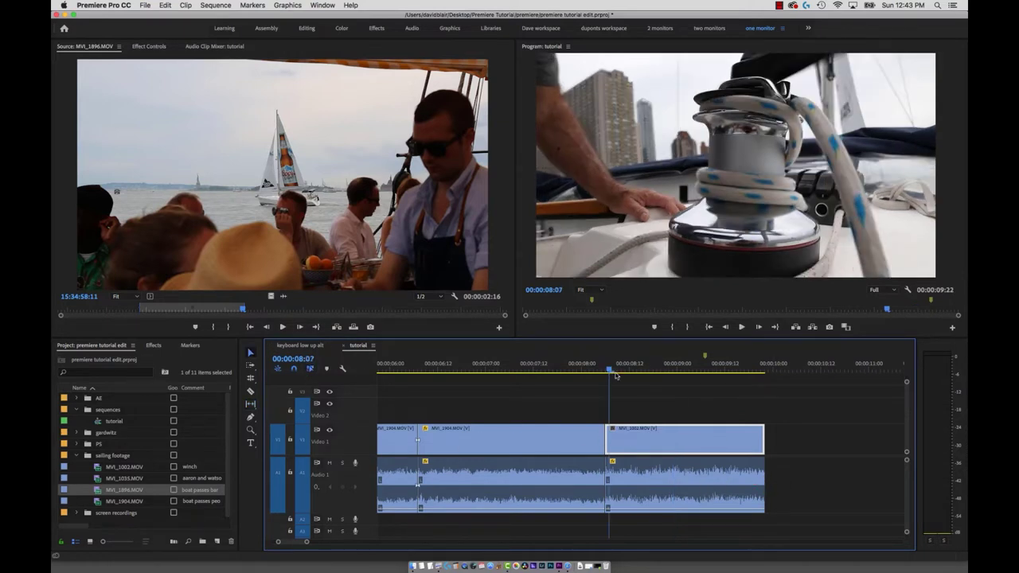
pyautogui.moveTo(615, 376); pyautogui.dragTo(651, 372)
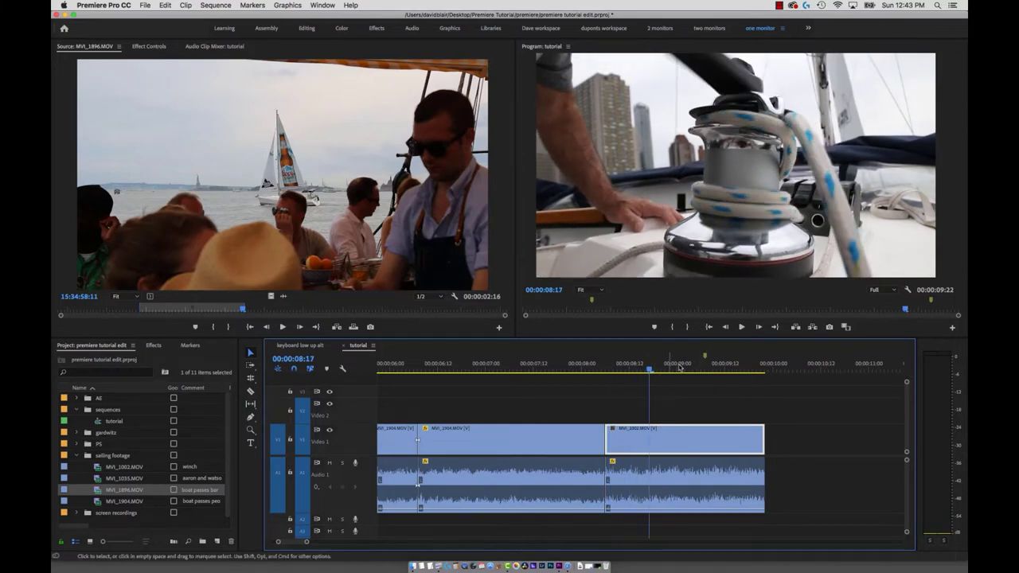
pyautogui.click(656, 372)
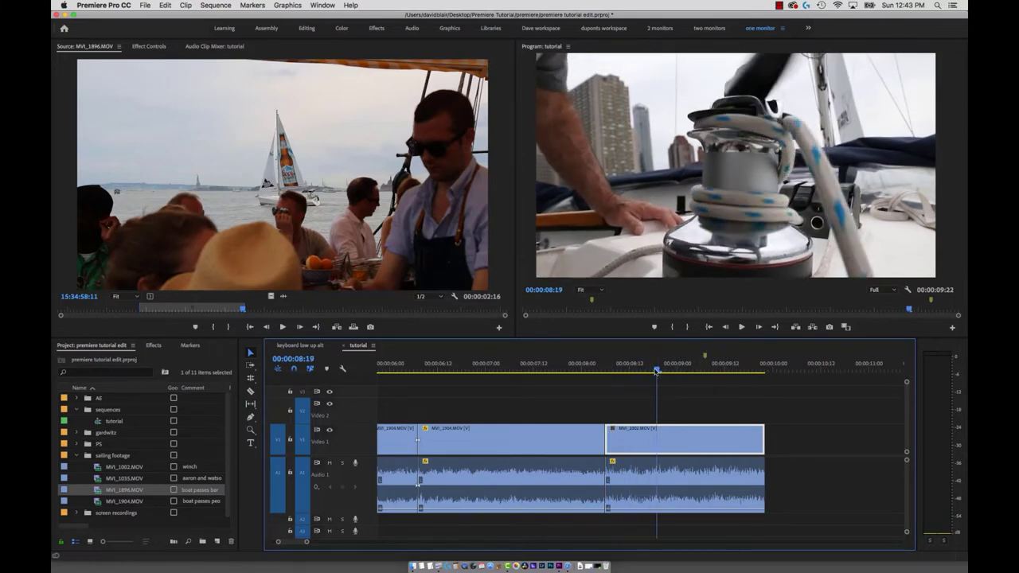
pyautogui.moveTo(627, 378); pyautogui.dragTo(656, 373)
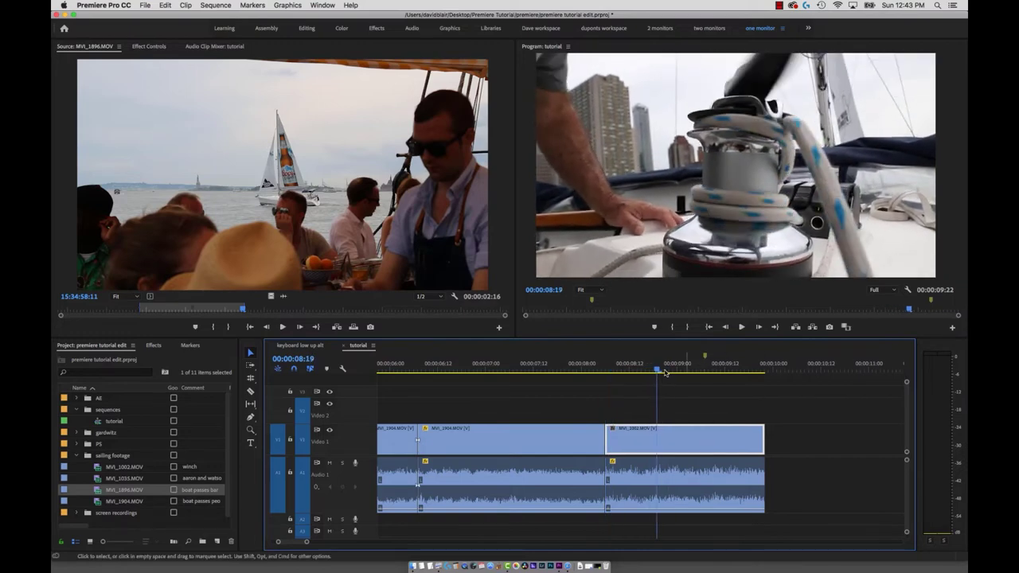
# - Match-frame MVI_1002 into the source view, set a new in point, and clear the out point
pyautogui.press('Right')
pyautogui.press('x')
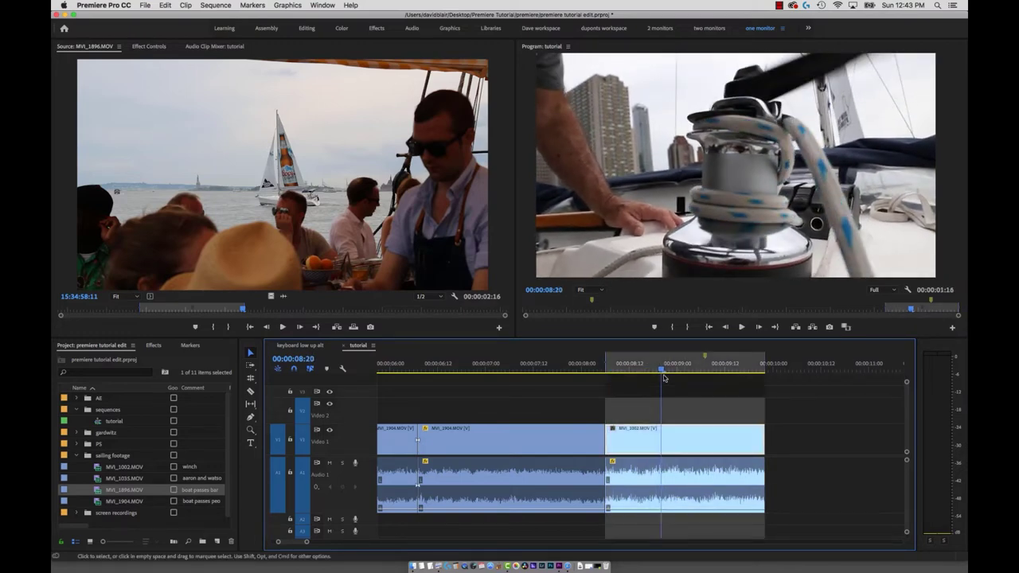
pyautogui.press('Up')
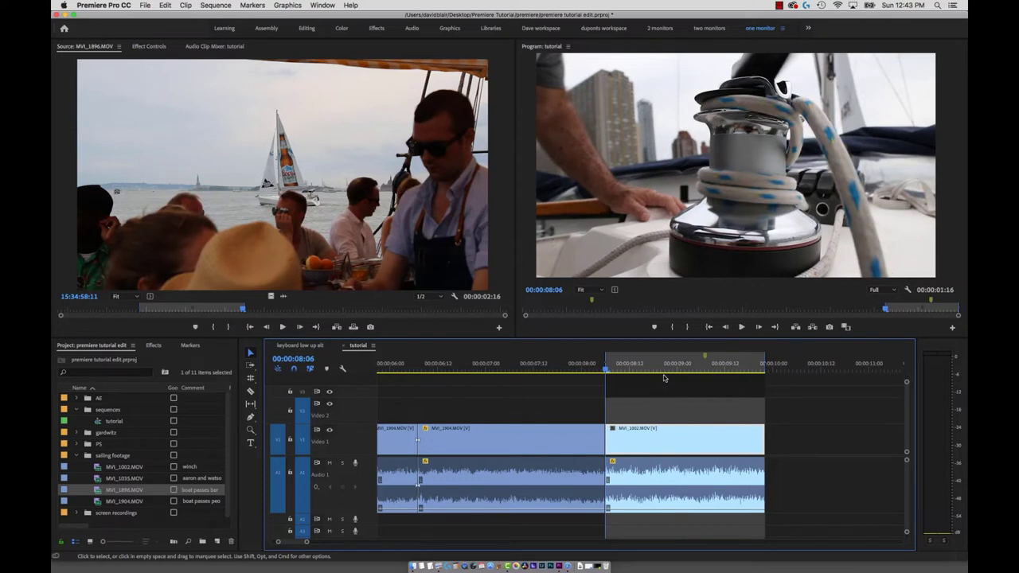
pyautogui.press('f')
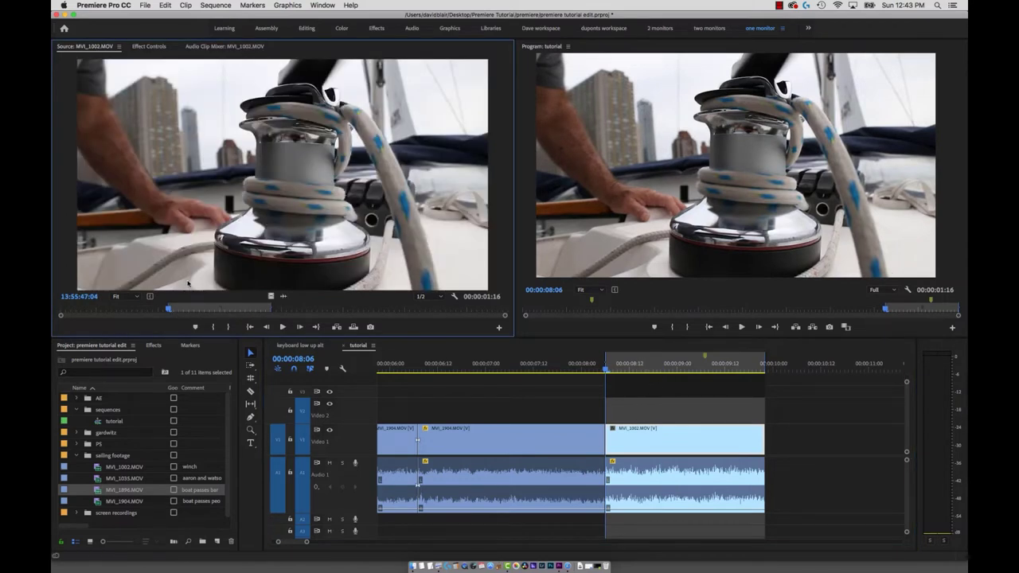
pyautogui.press('space')
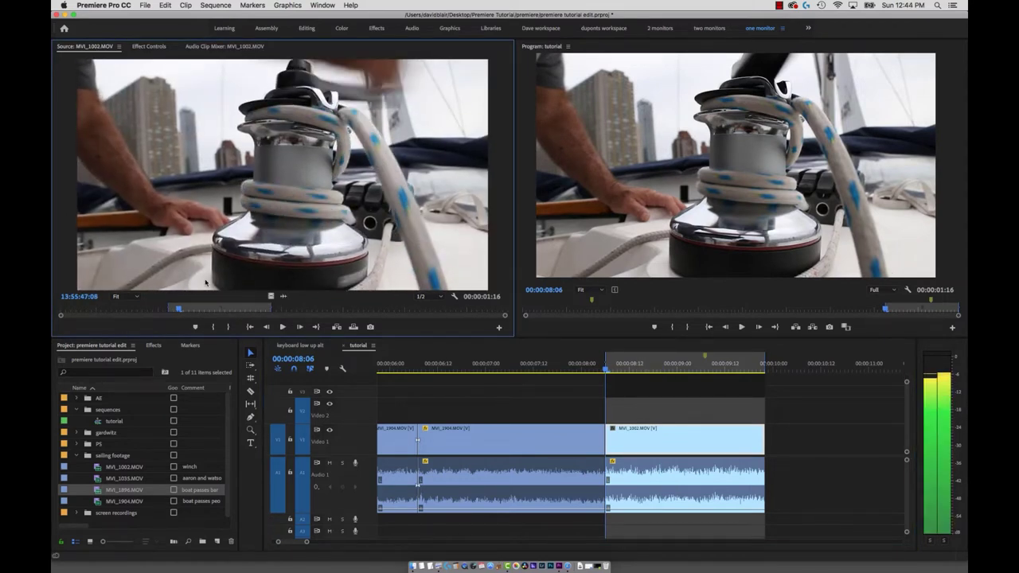
pyautogui.press('i')
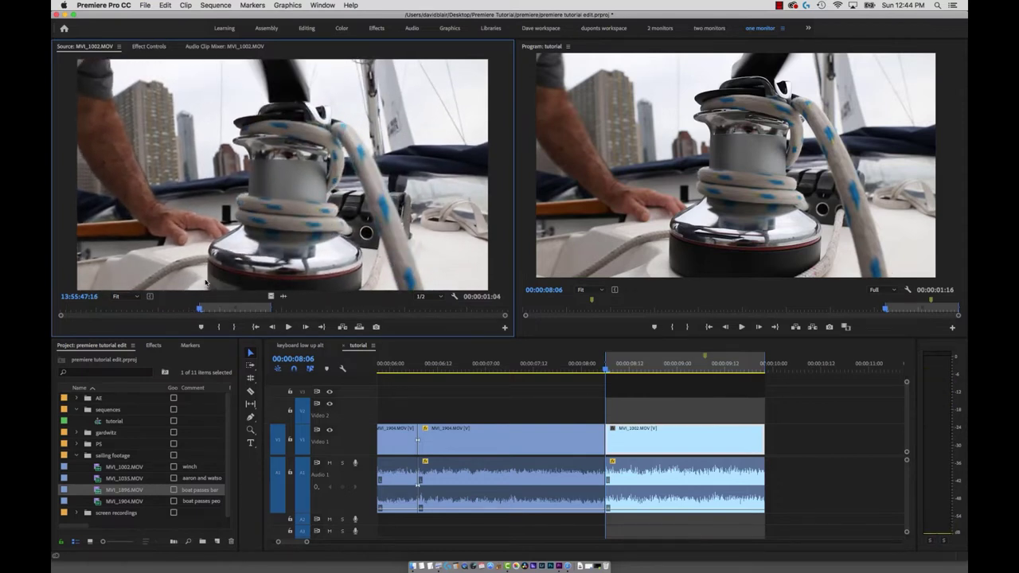
pyautogui.hotkey('alt', 'o')
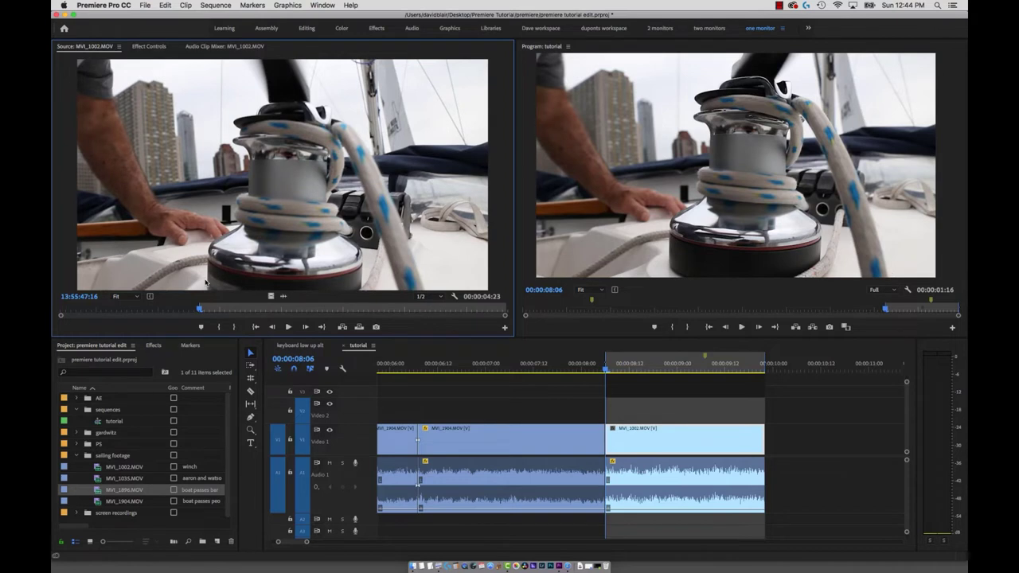
pyautogui.press('Down')
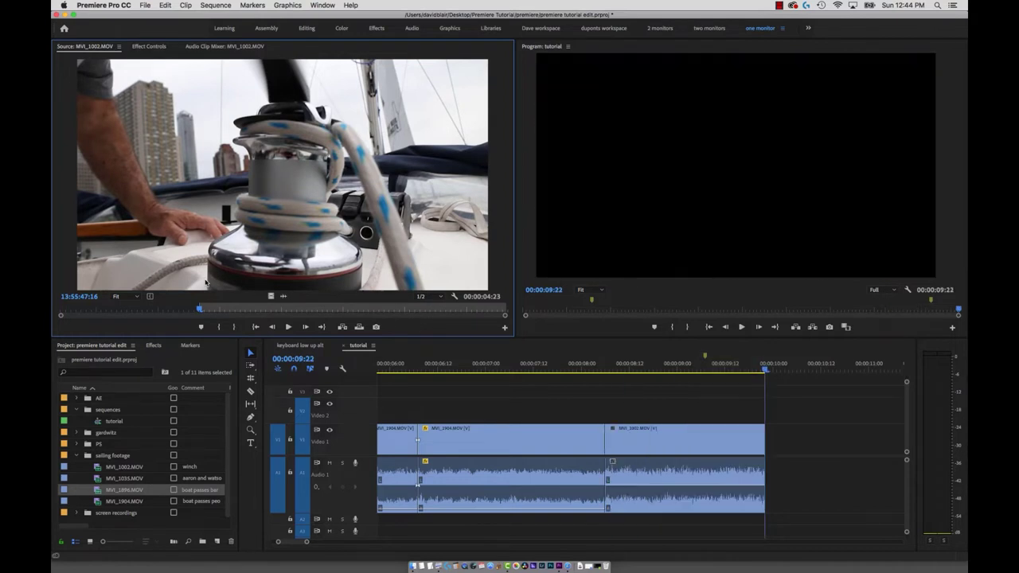
# - Slip the MVI_1002 winch shot by one frame with the Slip tool
pyautogui.click(636, 493)
pyautogui.click(605, 364)
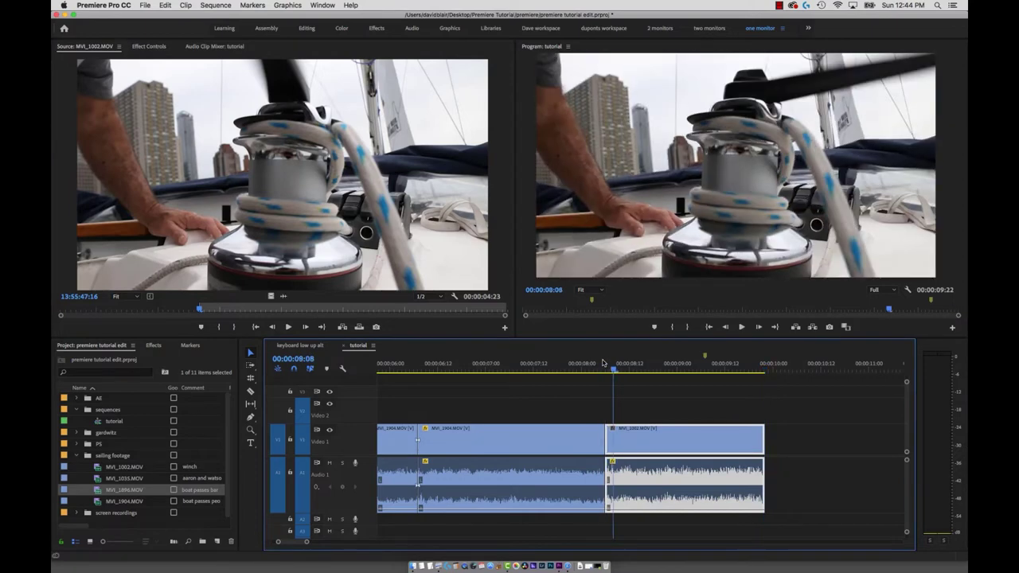
pyautogui.press('Left')
pyautogui.press('Right')
pyautogui.press('Right')
pyautogui.press('Right')
pyautogui.press('Right')
pyautogui.press('Right')
pyautogui.press('Right')
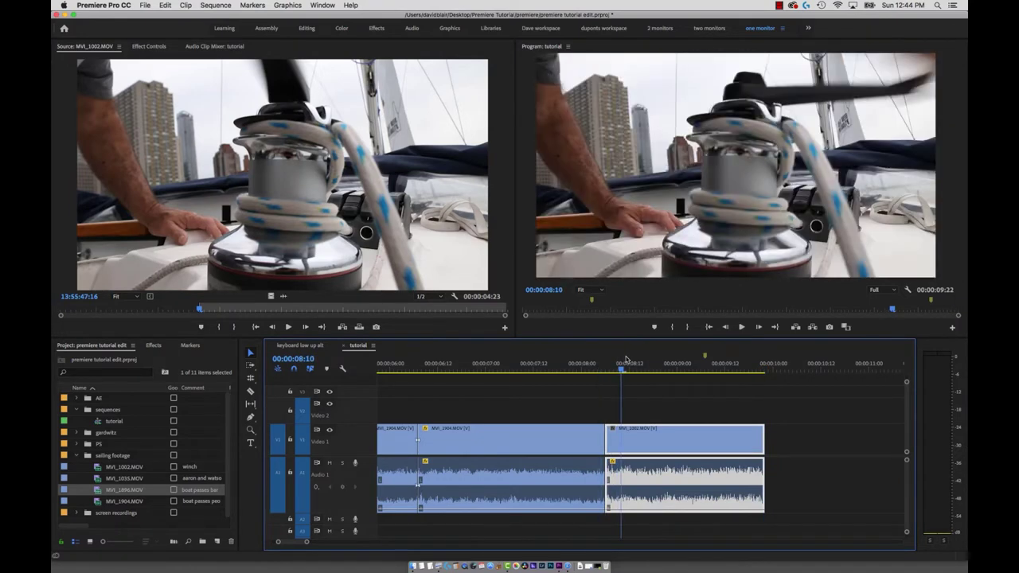
pyautogui.press('y')
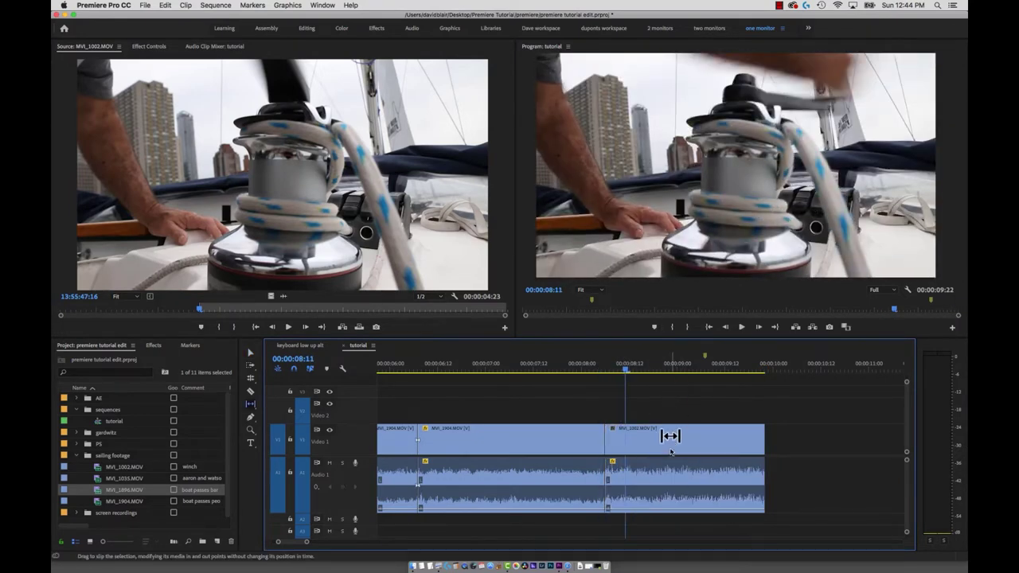
pyautogui.moveTo(671, 443); pyautogui.dragTo(720, 414)
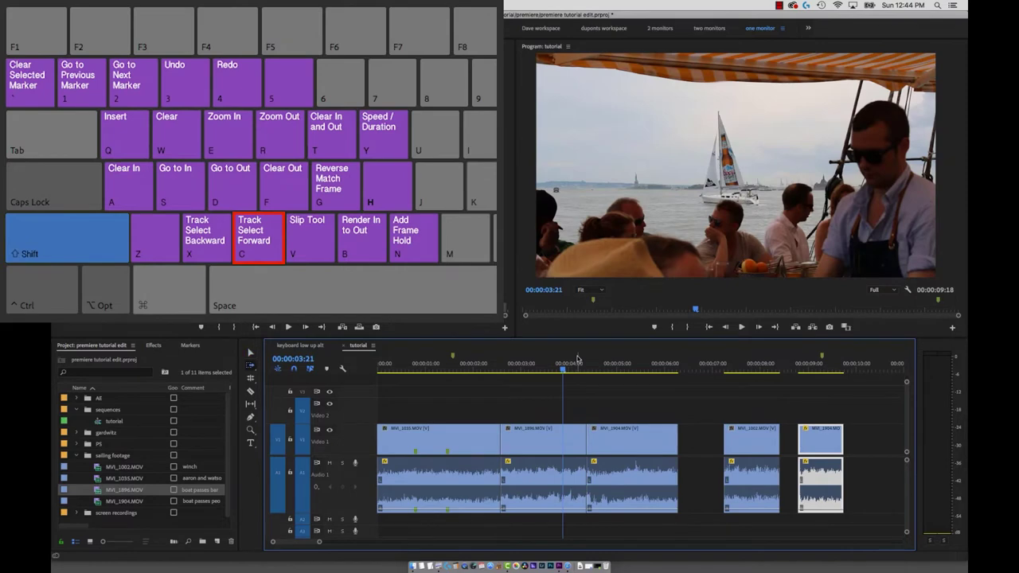
# - Track-select forward from MVI_1896 and backward from MVI_1904, then marquee-select all three clips
pyautogui.click(561, 440)
pyautogui.press('Left')
pyautogui.press('Left')
pyautogui.press('Left')
pyautogui.press('Left')
pyautogui.press('Left')
pyautogui.press('Left')
pyautogui.press('Left')
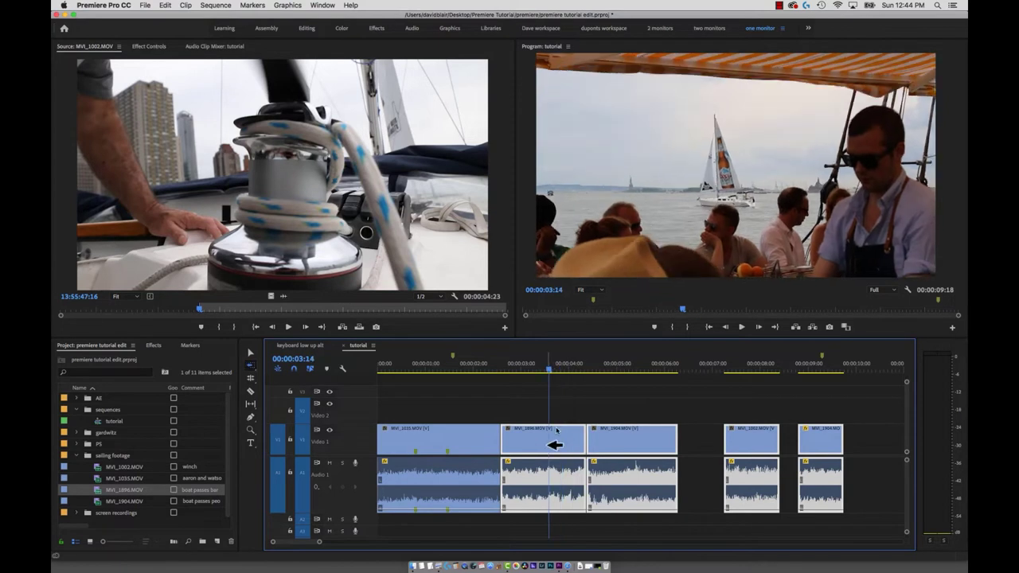
pyautogui.hotkey('shift', 'a')
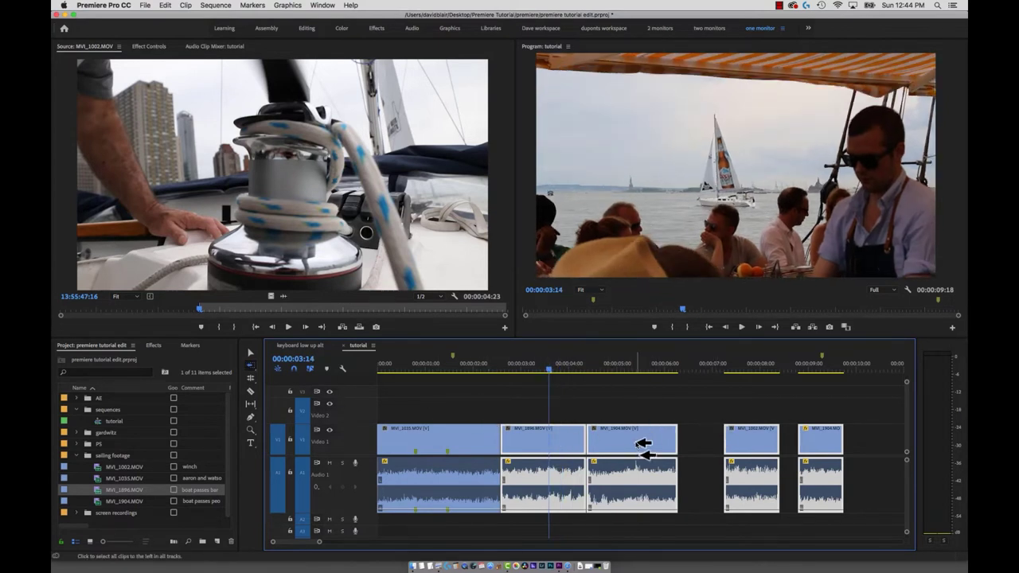
pyautogui.click(643, 444)
pyautogui.press('v')
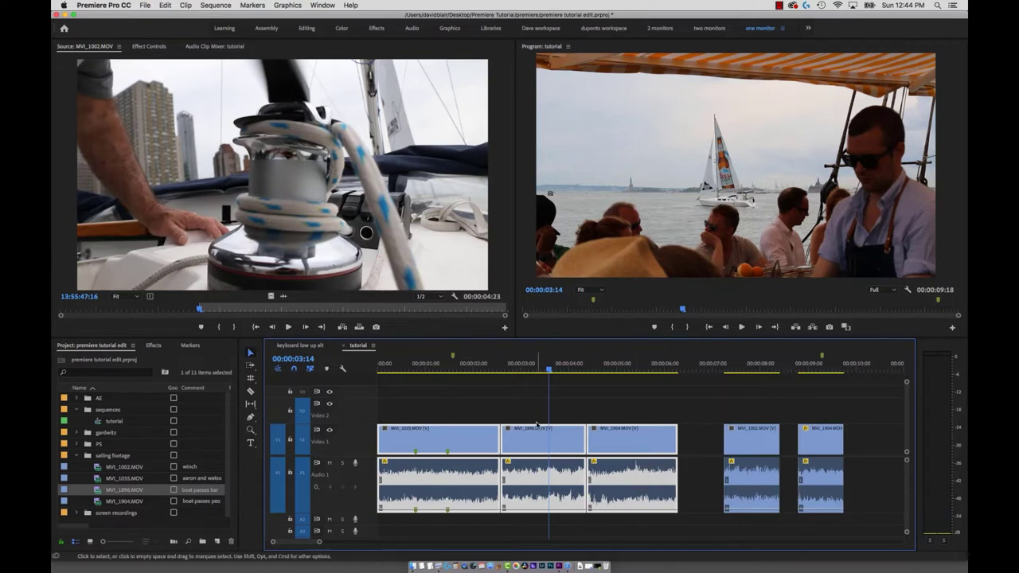
pyautogui.click(556, 394)
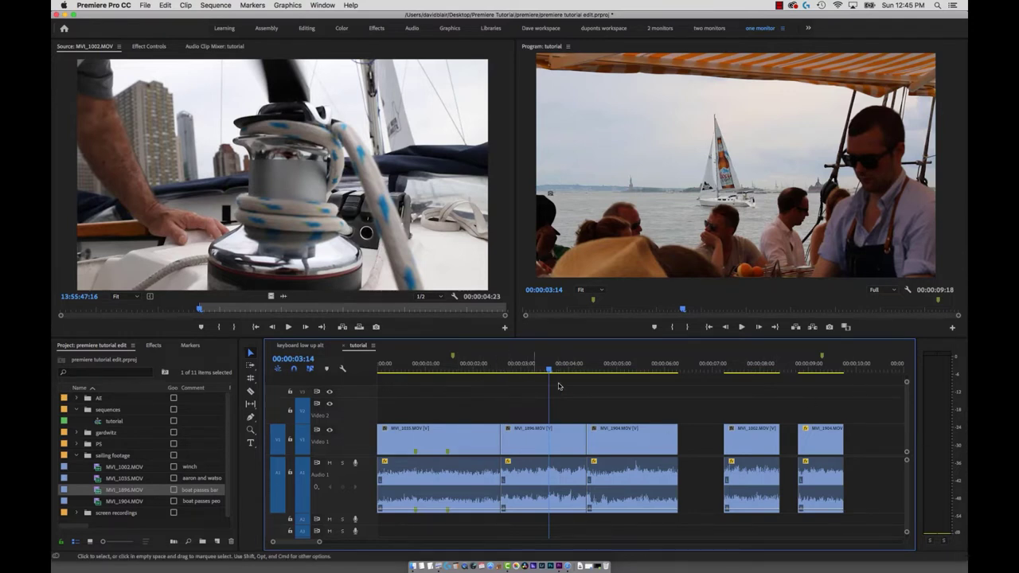
pyautogui.moveTo(524, 395); pyautogui.dragTo(926, 521)
# - Fit the whole sequence in view and drag MVI_1896 and later clips to the right
pyautogui.press('t')
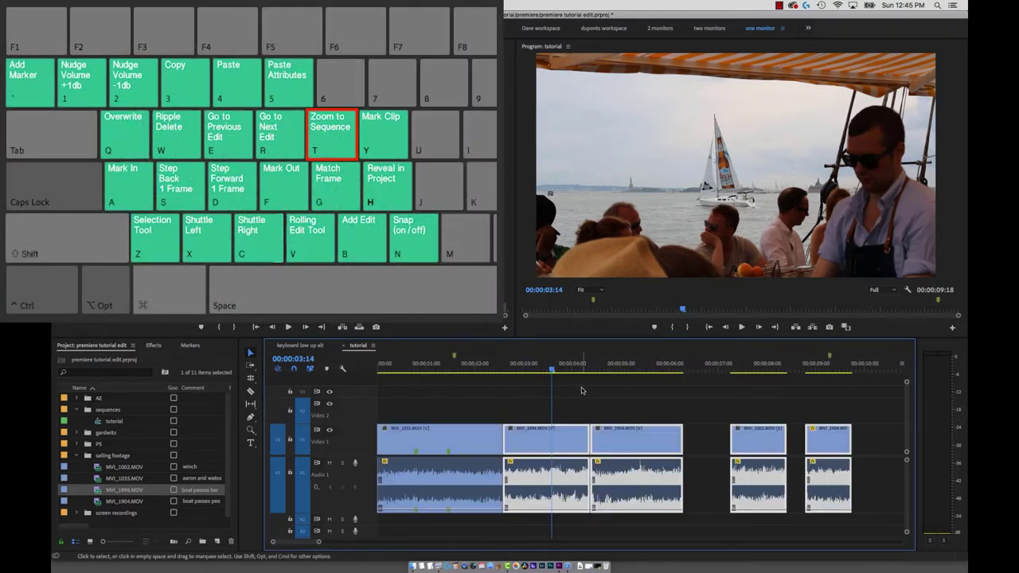
pyautogui.hotkey('shift', 'c')
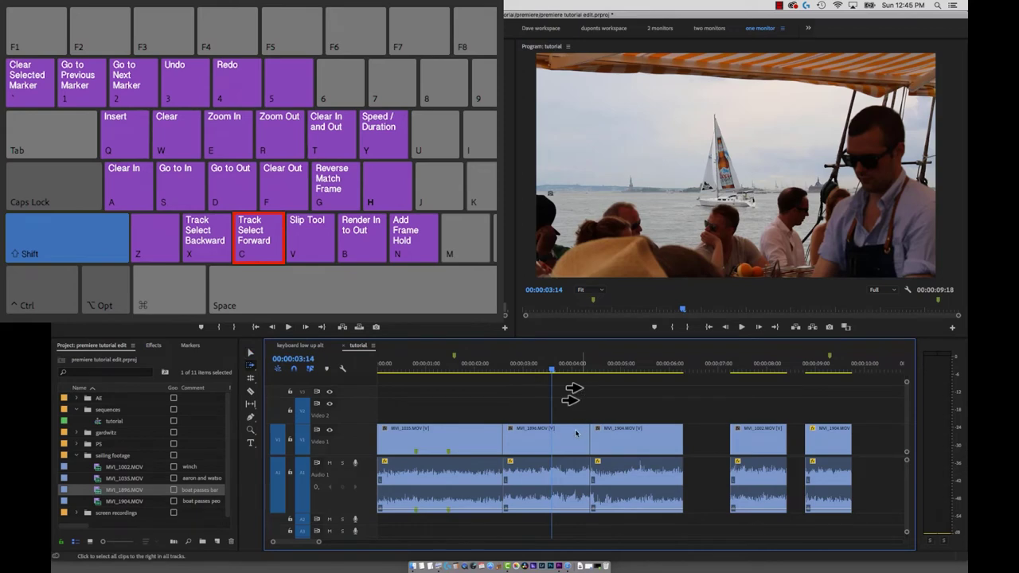
pyautogui.click(564, 442)
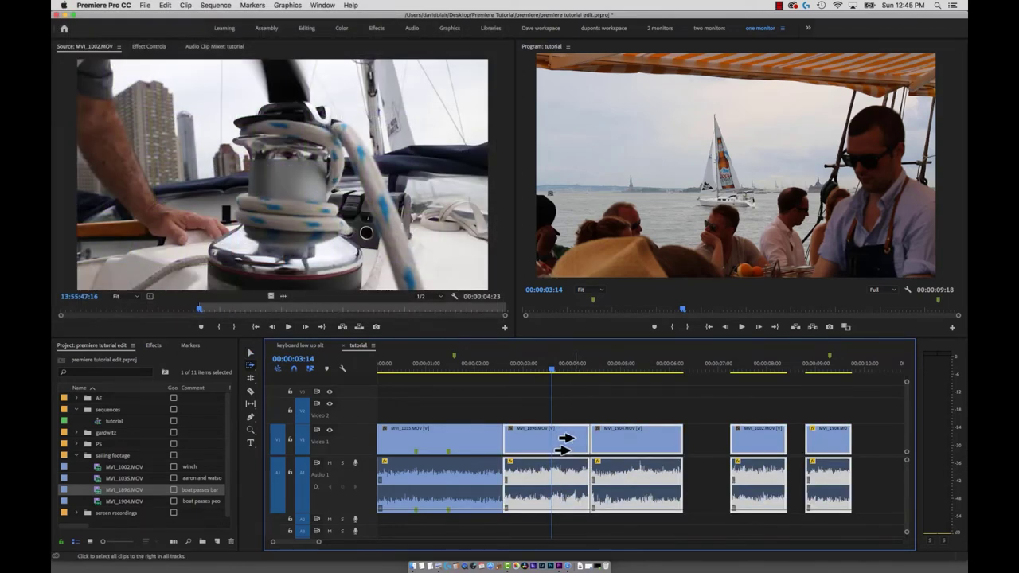
pyautogui.moveTo(564, 443); pyautogui.dragTo(663, 443)
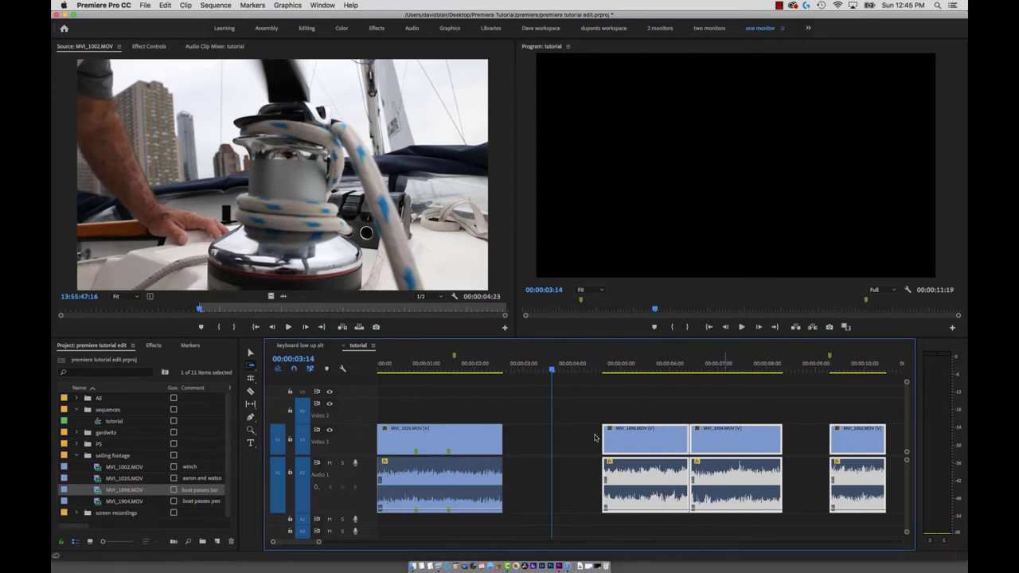
pyautogui.moveTo(637, 436); pyautogui.dragTo(715, 436)
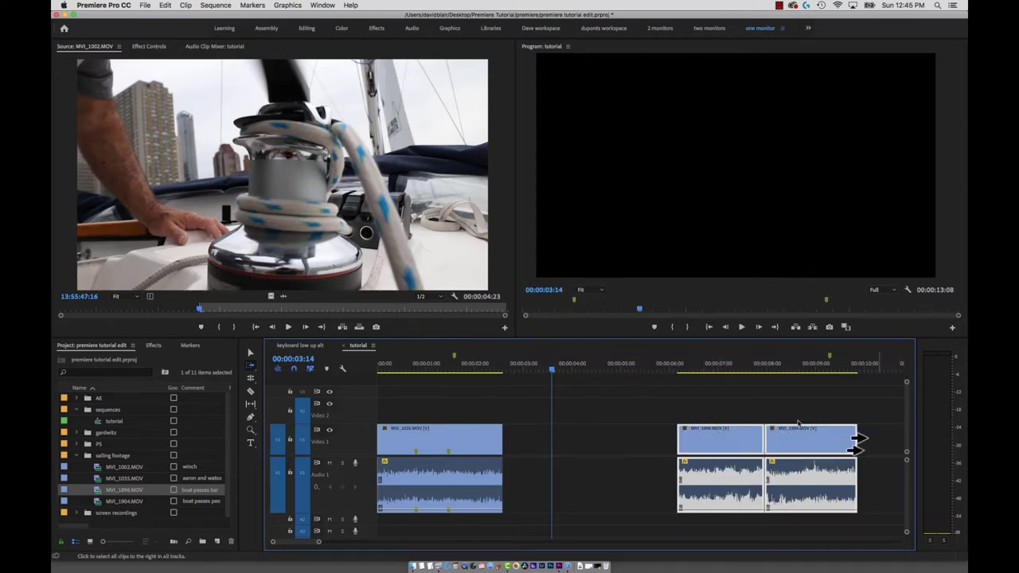
pyautogui.press('v')
# - Marquee-select the right-hand group of clips
pyautogui.moveTo(657, 403); pyautogui.dragTo(850, 546)
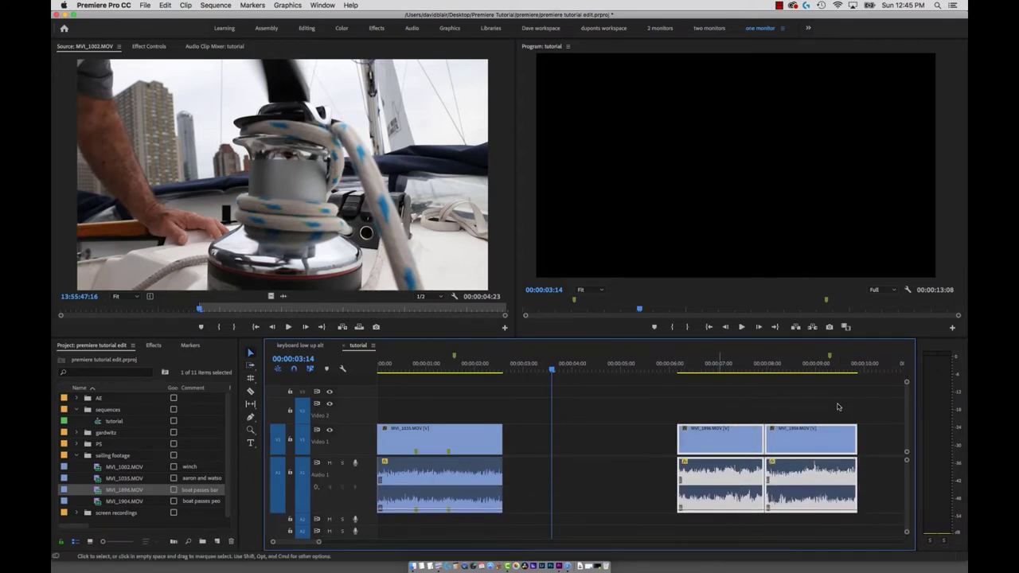
pyautogui.moveTo(660, 422); pyautogui.dragTo(748, 471)
pyautogui.moveTo(598, 376); pyautogui.dragTo(859, 539)
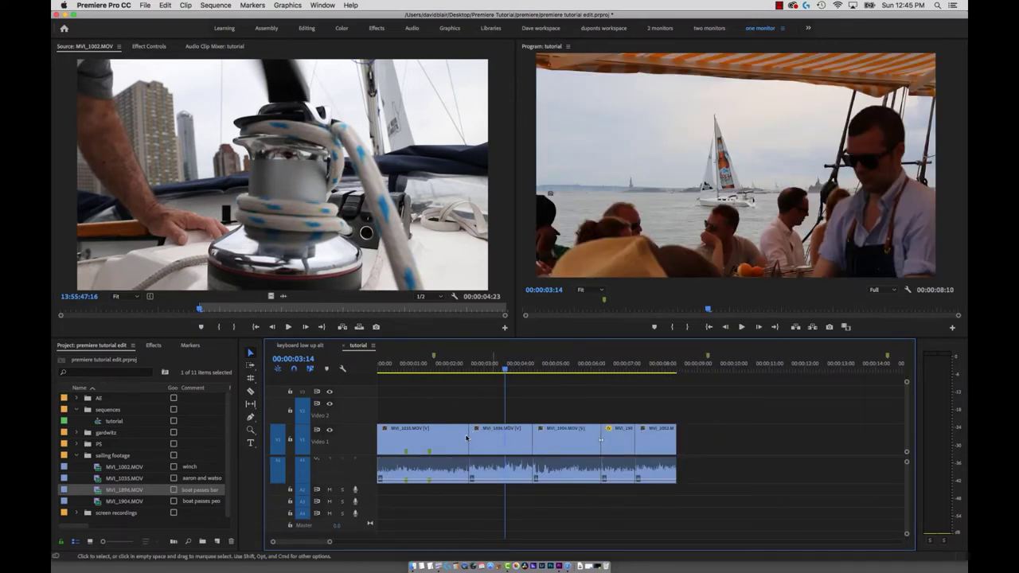
# - Copy the selected clips and push MVI_1896 and every later clip far right
pyautogui.moveTo(437, 401); pyautogui.dragTo(682, 495)
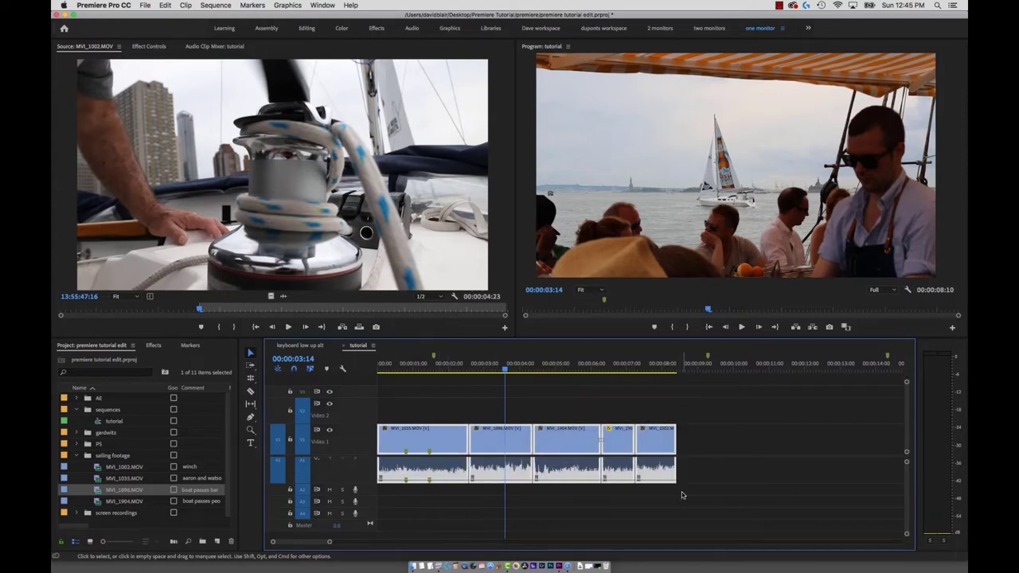
pyautogui.press('3')
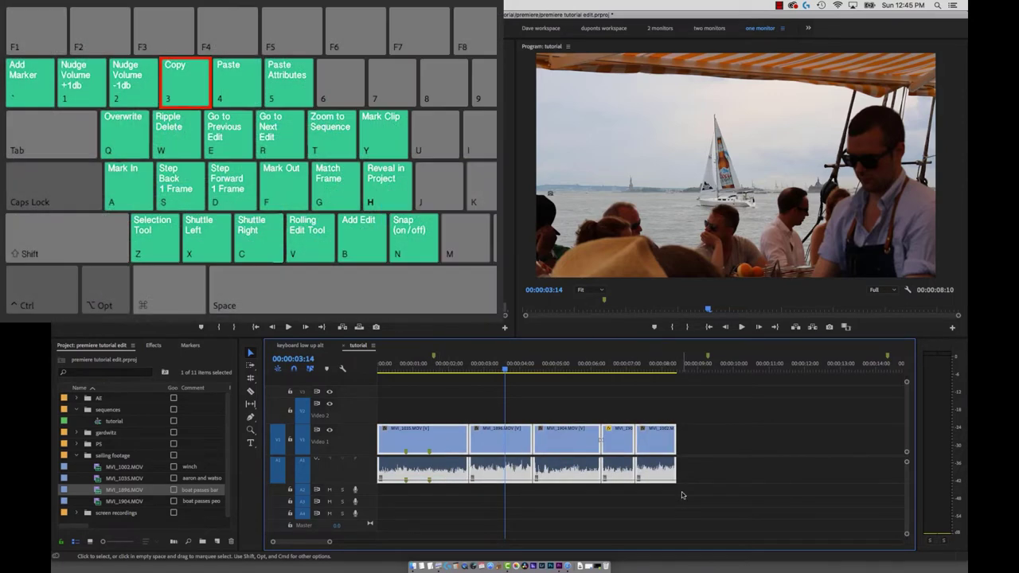
pyautogui.press('a')
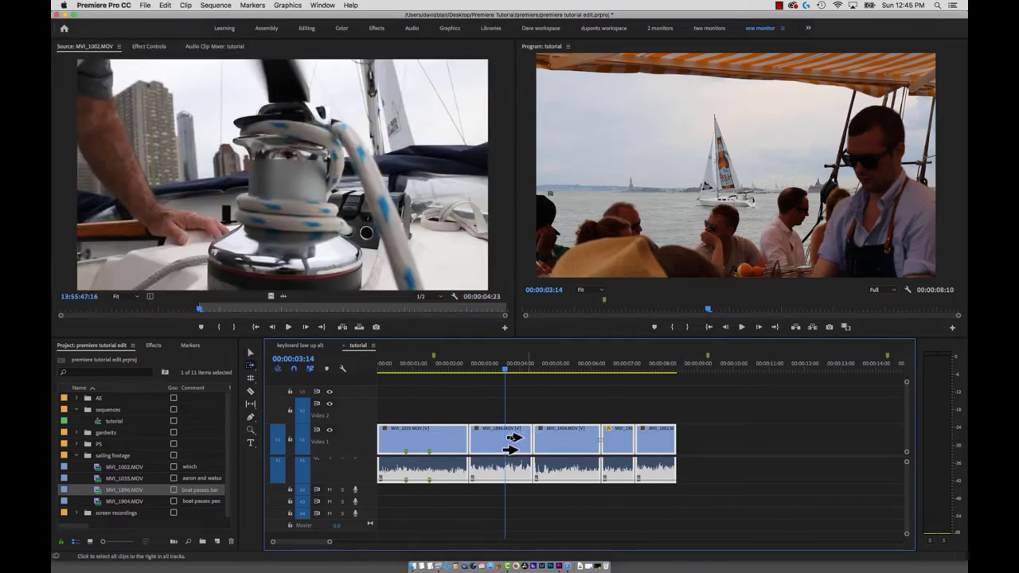
pyautogui.click(509, 437)
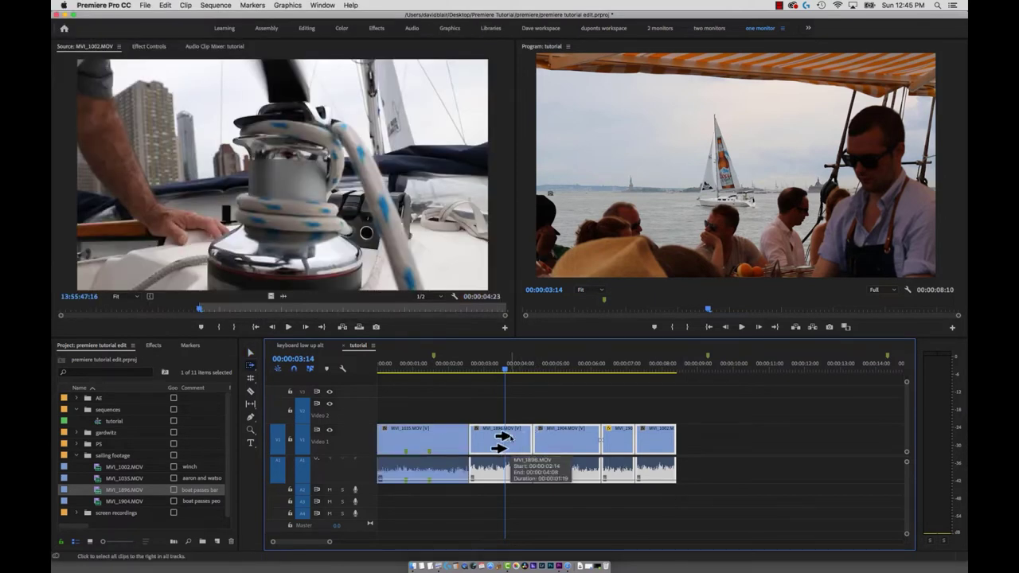
pyautogui.moveTo(509, 437); pyautogui.dragTo(704, 443)
pyautogui.moveTo(800, 438); pyautogui.dragTo(800, 438)
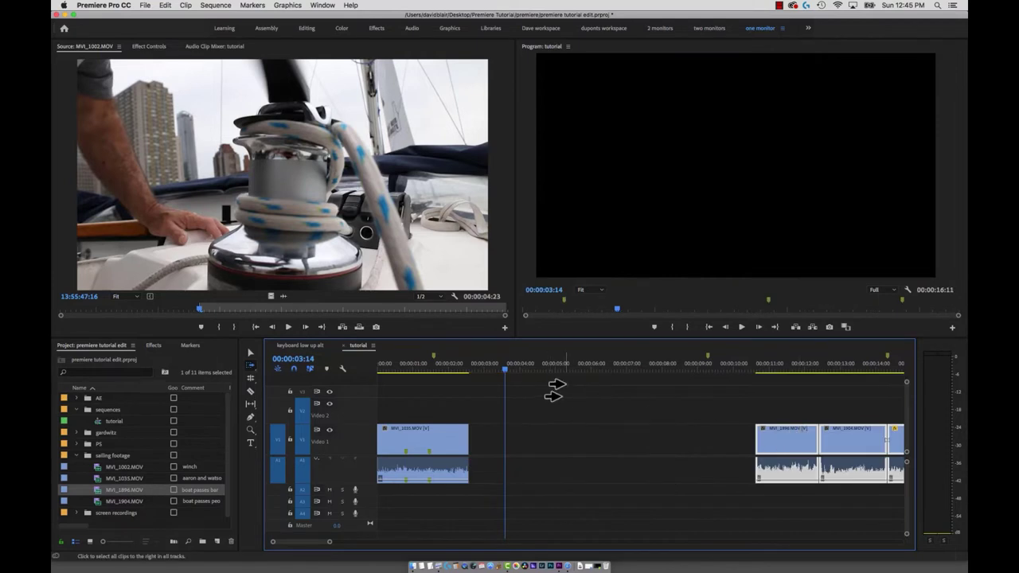
pyautogui.press('v')
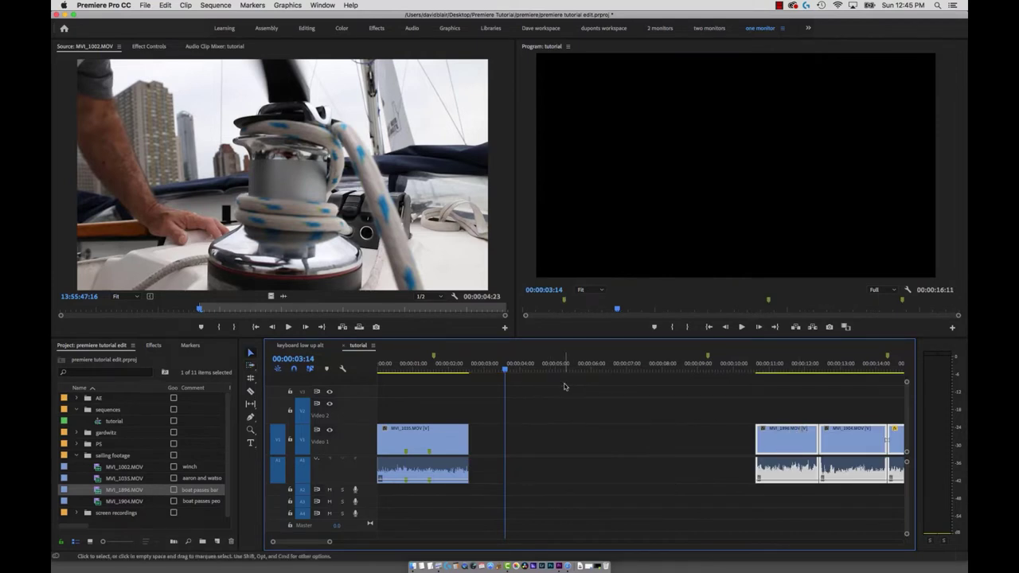
# - Shift the right clip group further, paste the clips back, then undo moving the group left
pyautogui.press('Up')
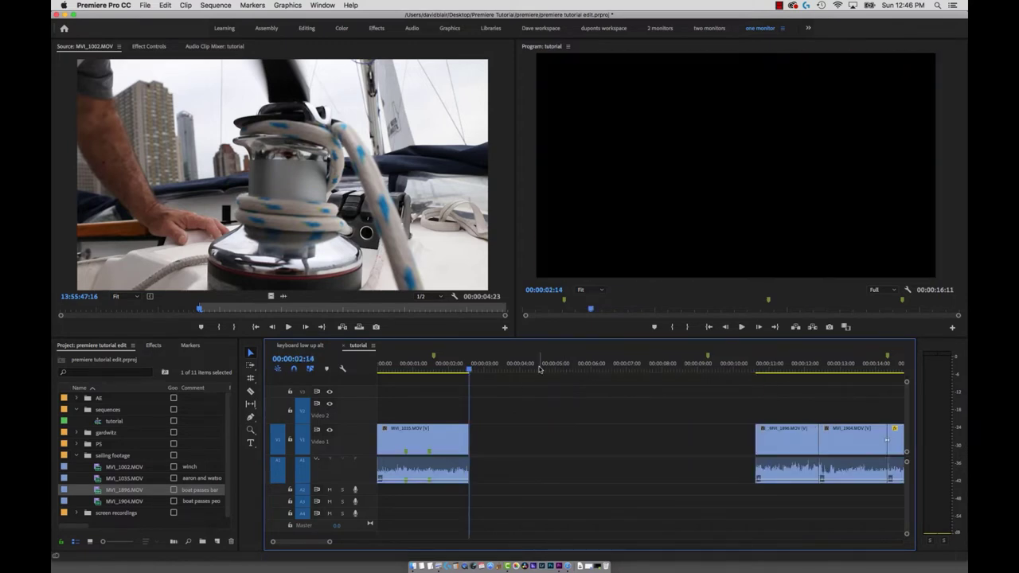
pyautogui.press('a')
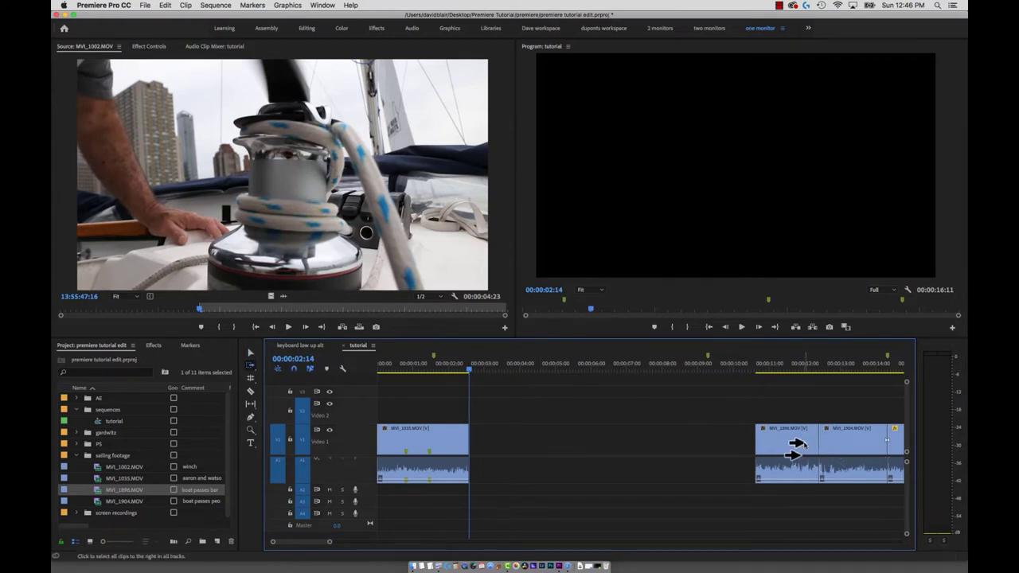
pyautogui.moveTo(799, 443); pyautogui.dragTo(915, 441)
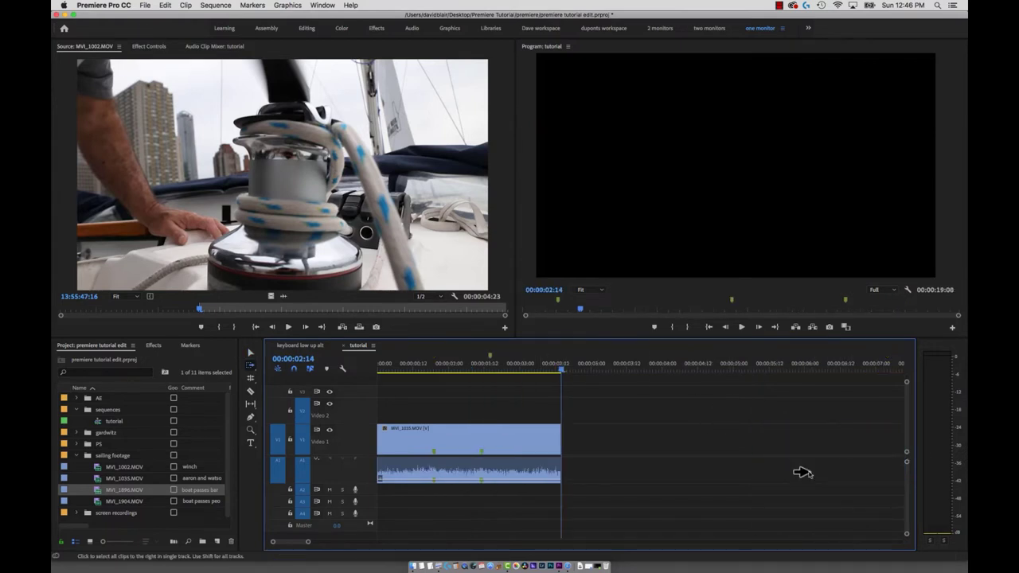
pyautogui.press('-')
pyautogui.press('-')
pyautogui.press('-')
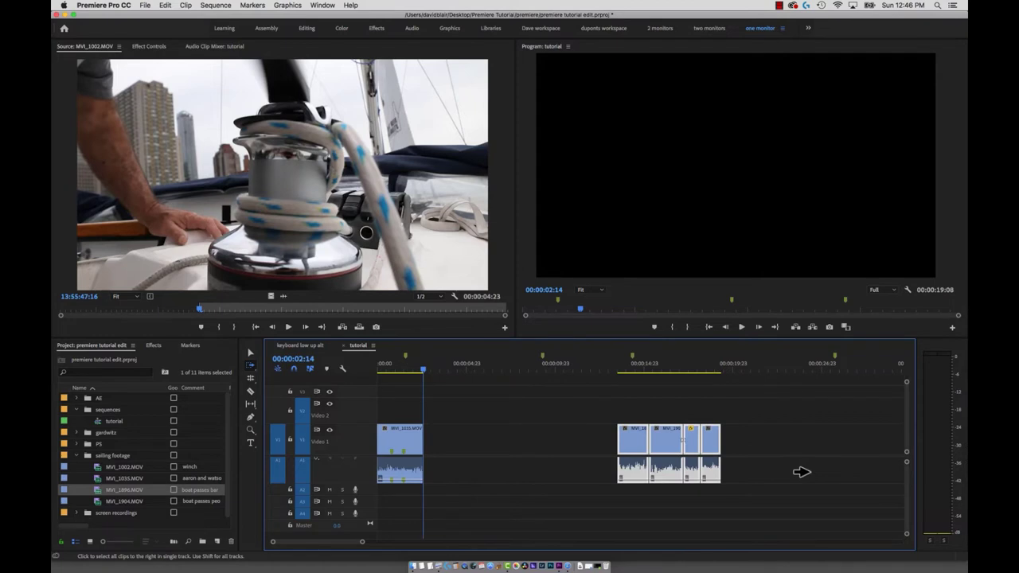
pyautogui.moveTo(619, 443); pyautogui.dragTo(731, 445)
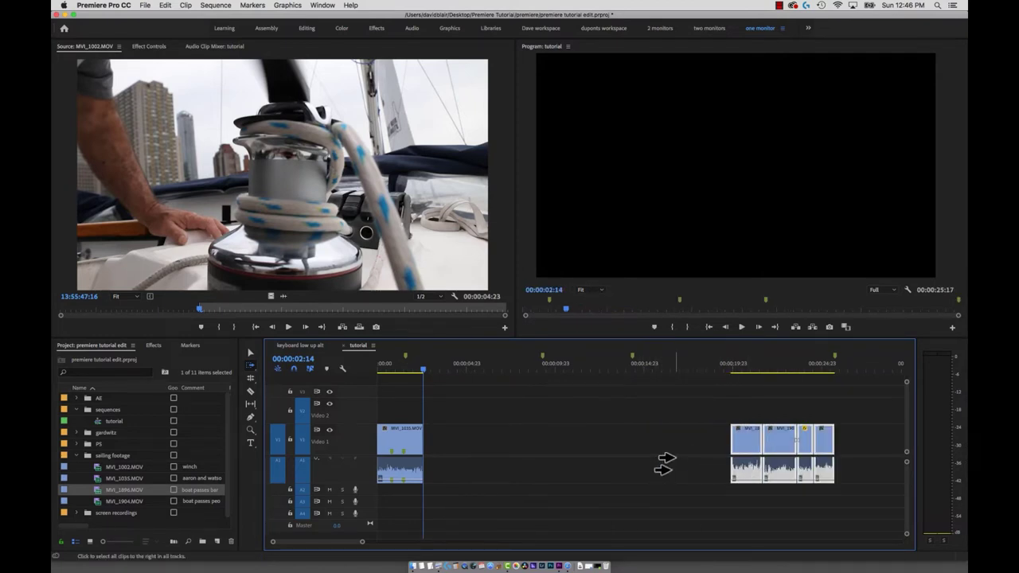
pyautogui.press('v')
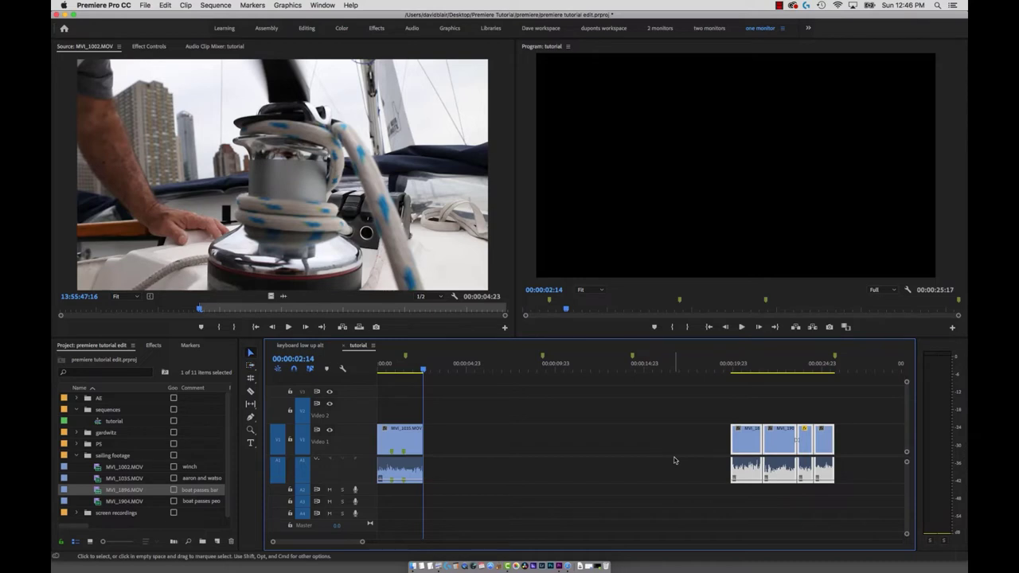
pyautogui.press('super+v')
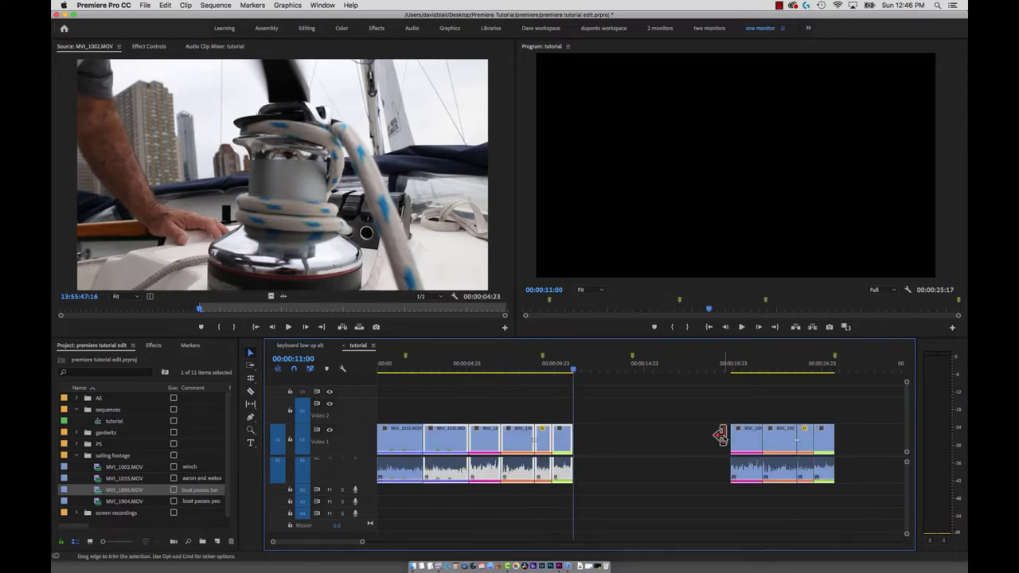
pyautogui.moveTo(752, 436); pyautogui.dragTo(598, 452)
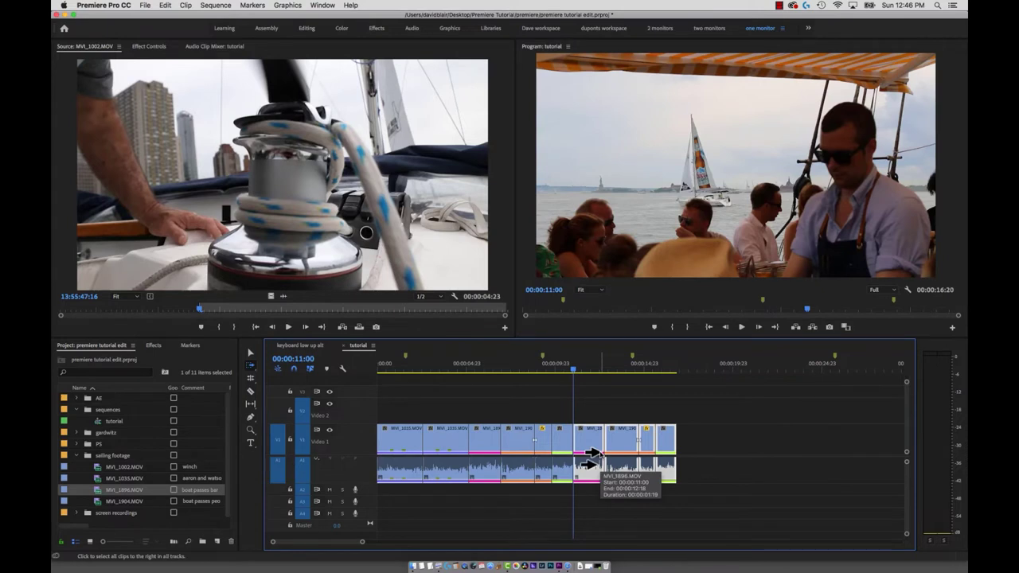
pyautogui.press('super+z')
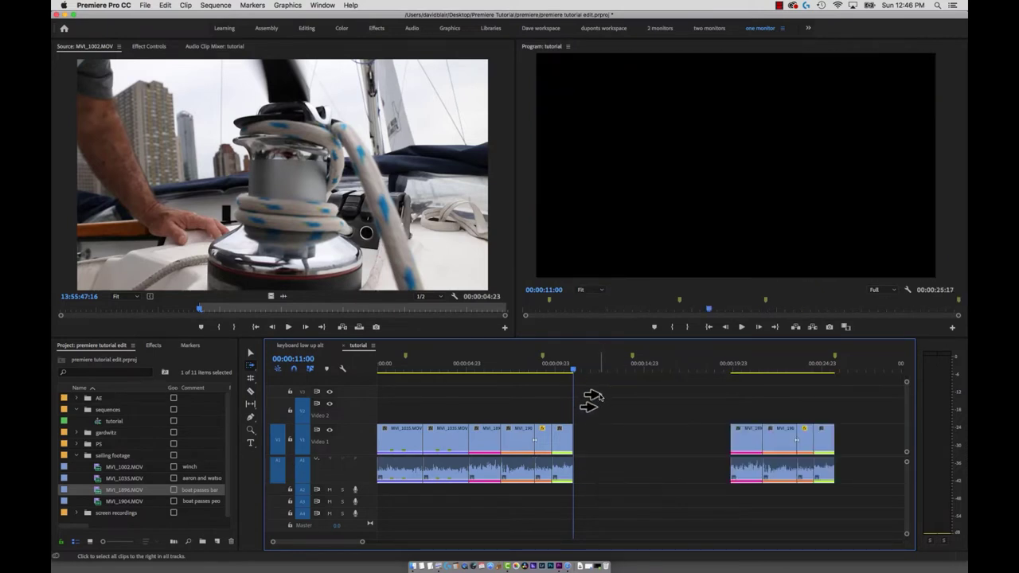
# - Mark the gap as the In/Out range and extract it, then switch to the other sequence
pyautogui.click(600, 397)
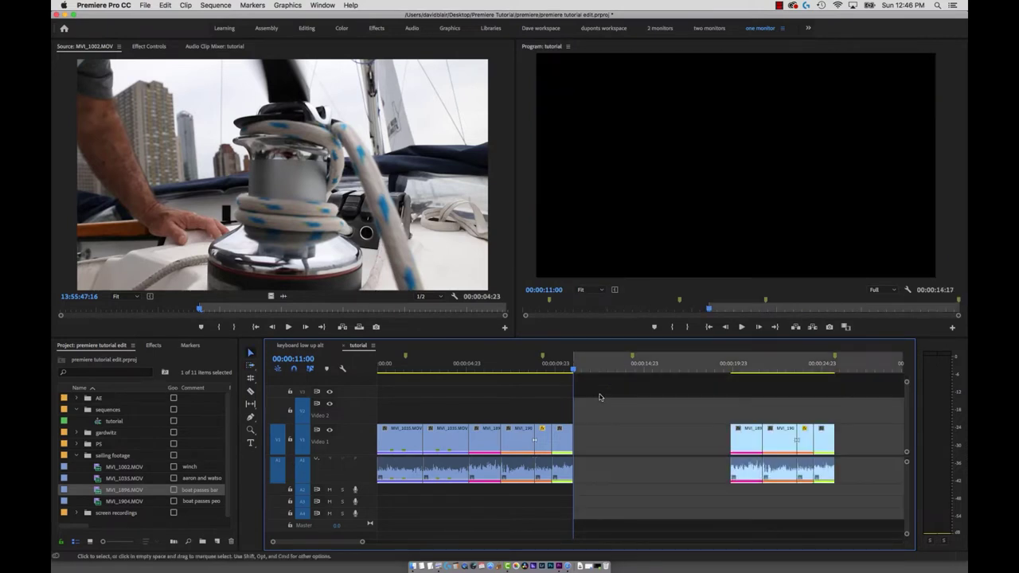
pyautogui.press('Down')
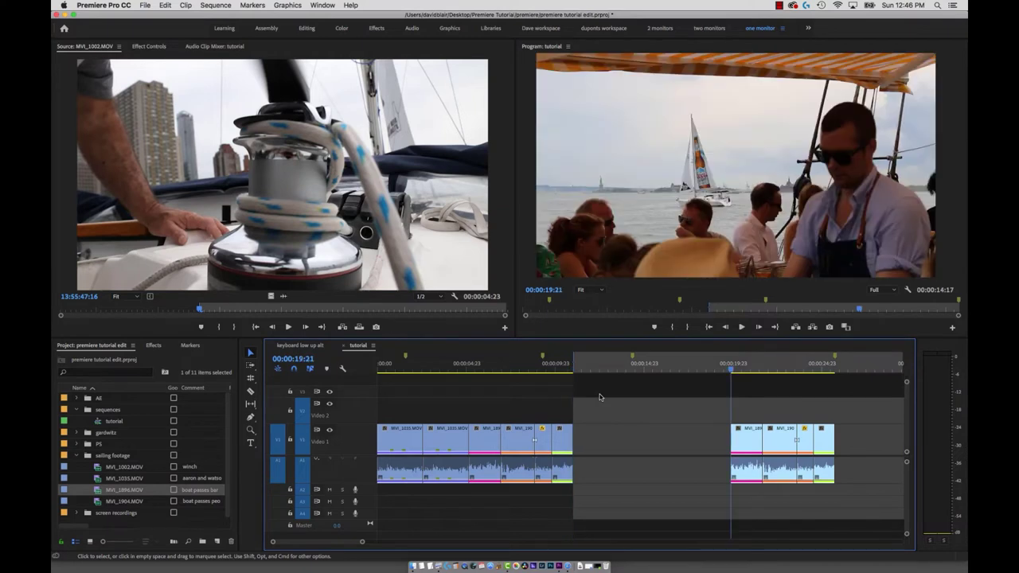
pyautogui.press('Left')
pyautogui.press('x')
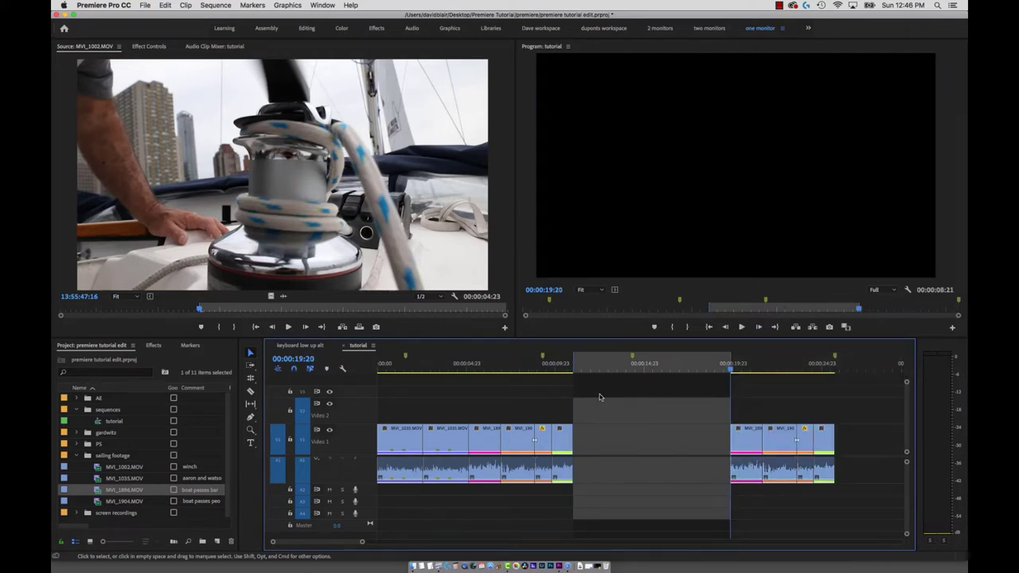
pyautogui.press("'")
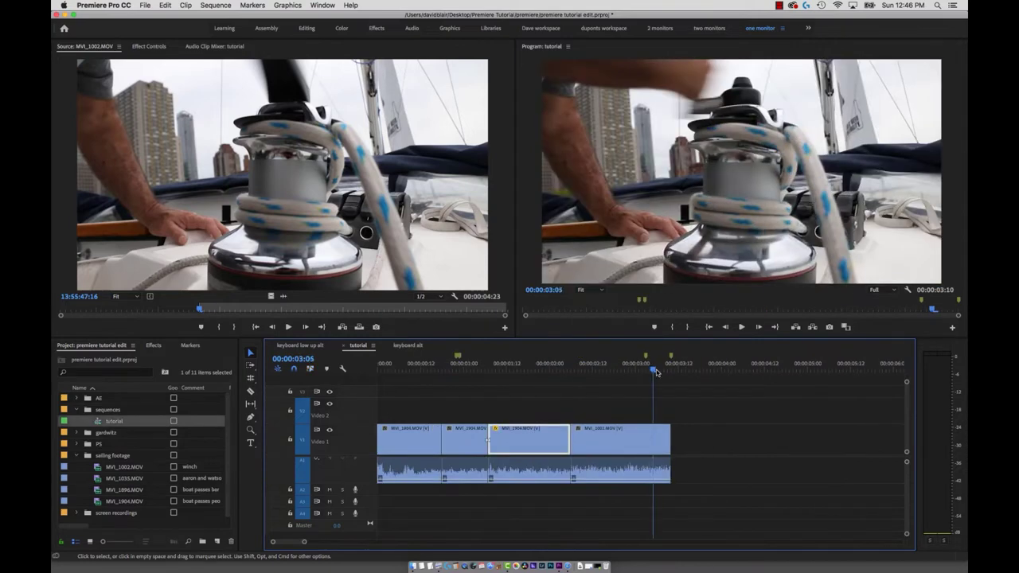
pyautogui.click(620, 371)
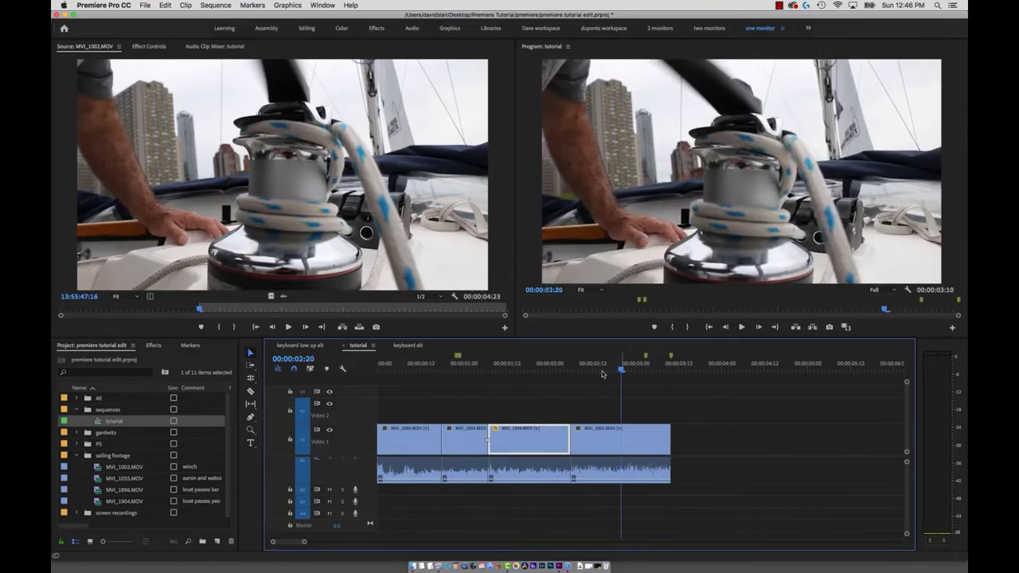
# - Add a frame hold to MVI_1002 with the playhead parked at 00:00:02:22
pyautogui.click(607, 371)
pyautogui.moveTo(623, 373); pyautogui.dragTo(633, 372)
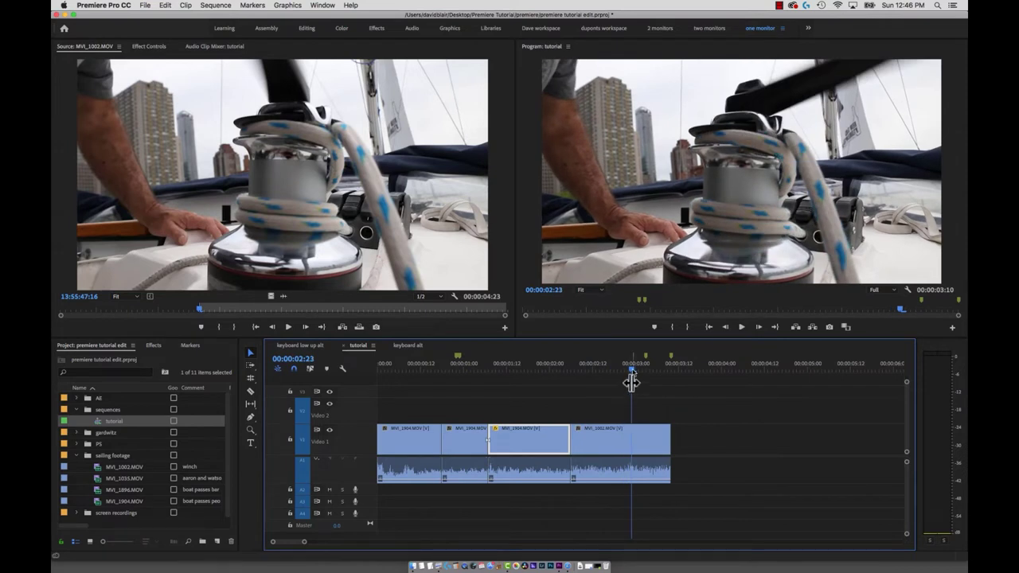
pyautogui.moveTo(631, 371); pyautogui.dragTo(629, 371)
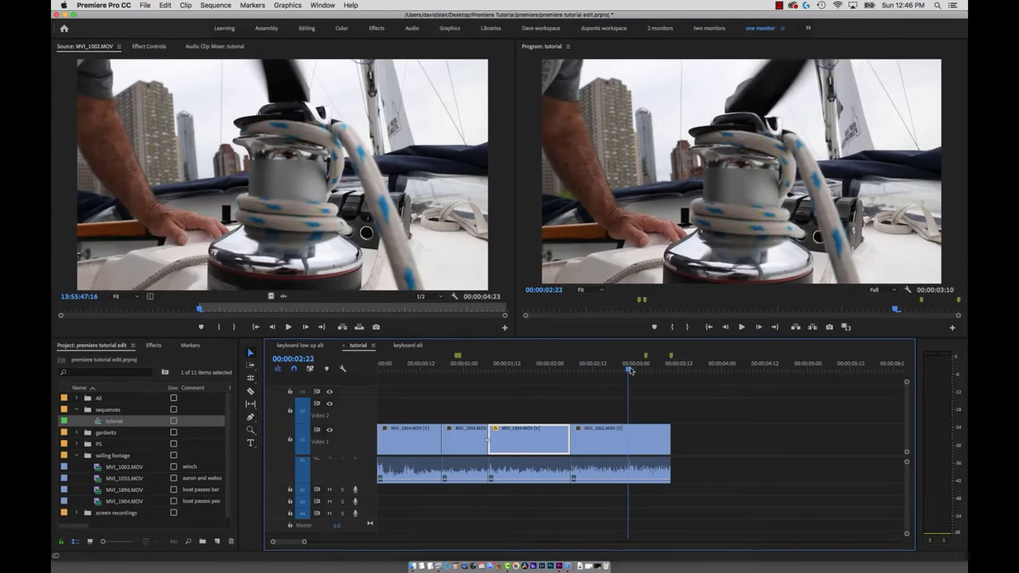
pyautogui.click(628, 441)
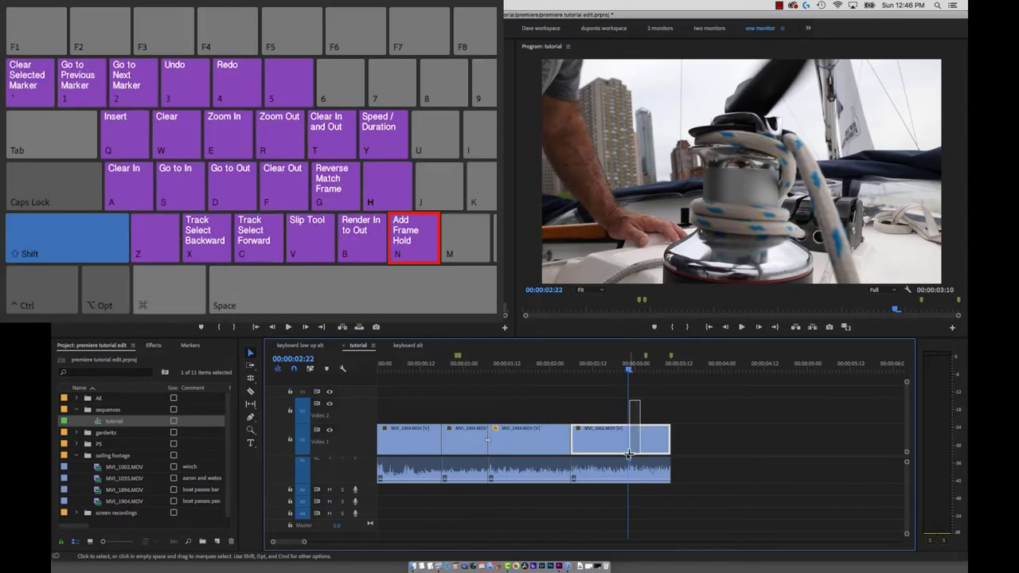
pyautogui.hotkey('shift', 'n')
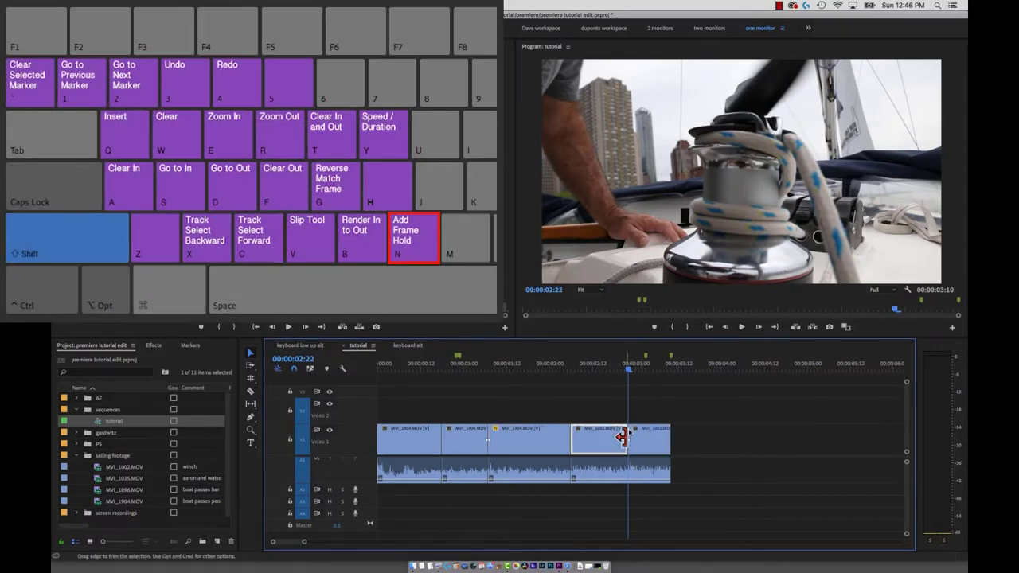
# - Extend the frame hold past the audio, trim its end to the playhead, and review it
pyautogui.moveTo(635, 370)
pyautogui.mouseDown()
pyautogui.moveTo(654, 371)
pyautogui.moveTo(625, 371)
pyautogui.mouseUp()
pyautogui.hotkey('shift', 'Right')
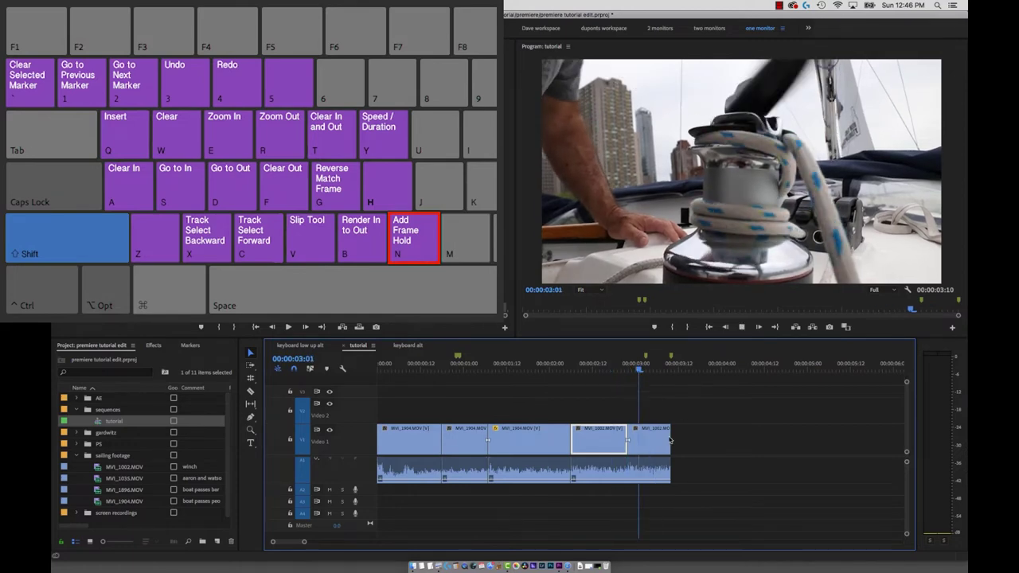
pyautogui.hotkey('shift', 'Right')
pyautogui.moveTo(667, 436); pyautogui.dragTo(864, 443)
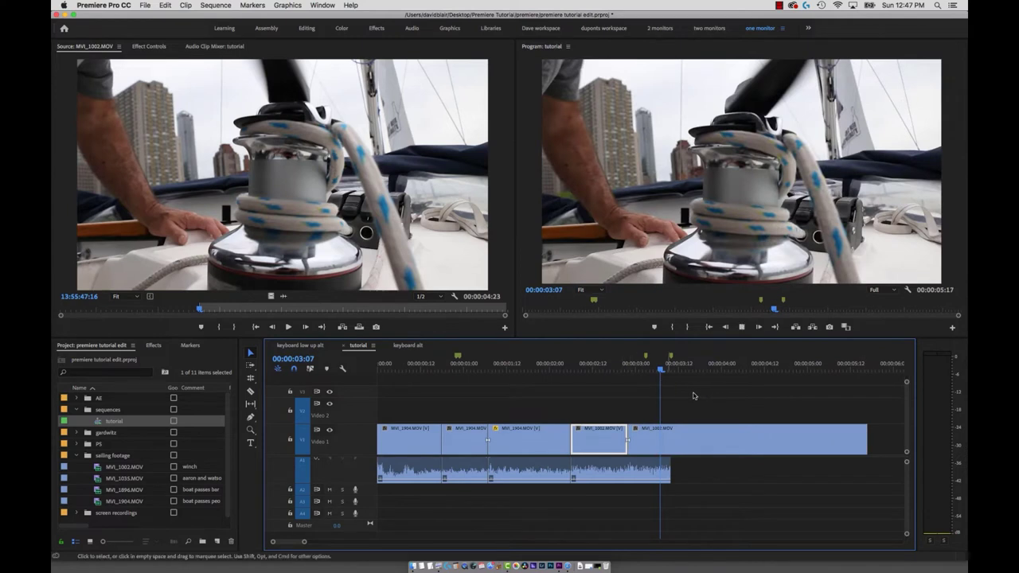
pyautogui.press('space')
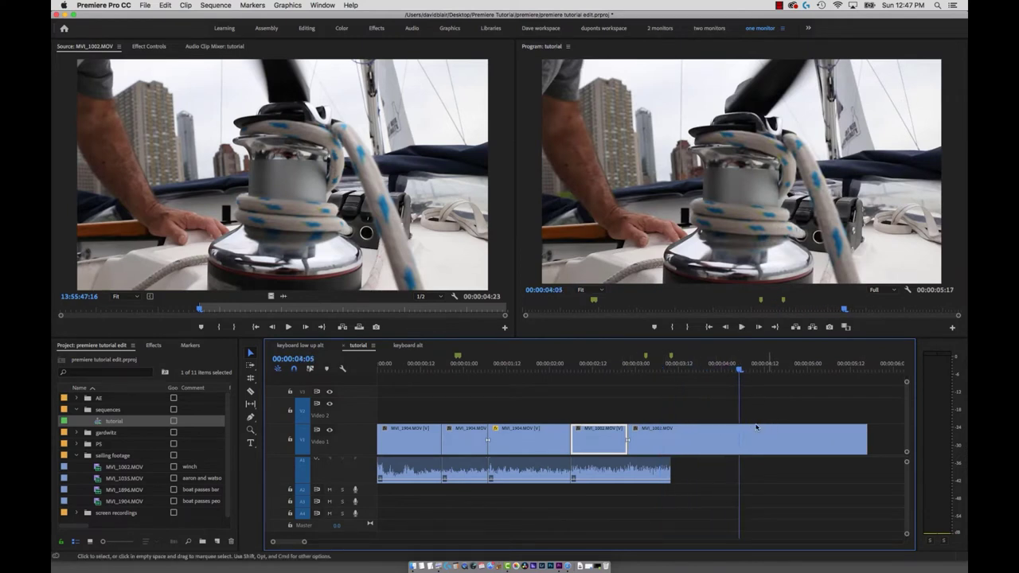
pyautogui.press('w')
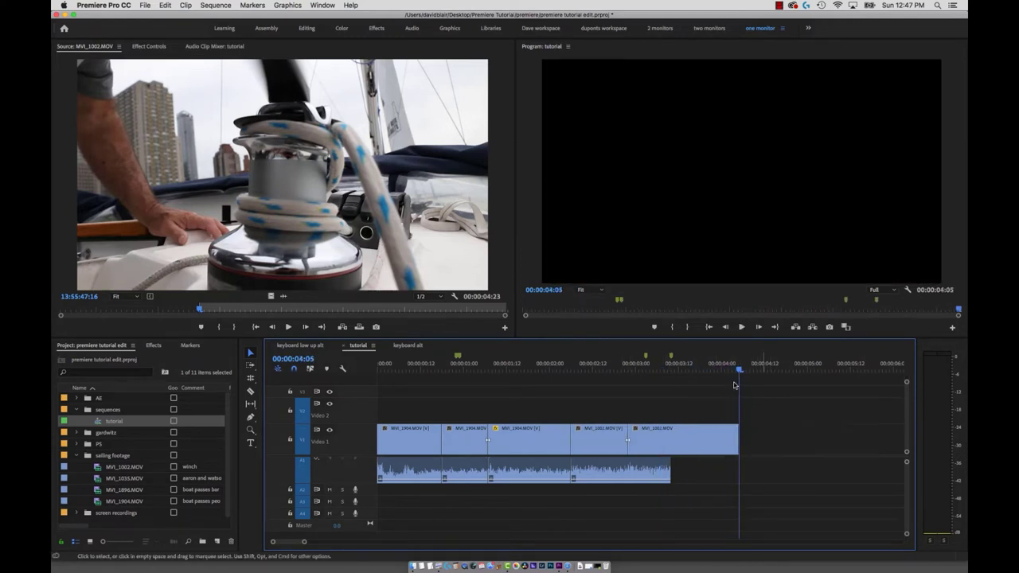
pyautogui.moveTo(735, 370); pyautogui.dragTo(699, 372)
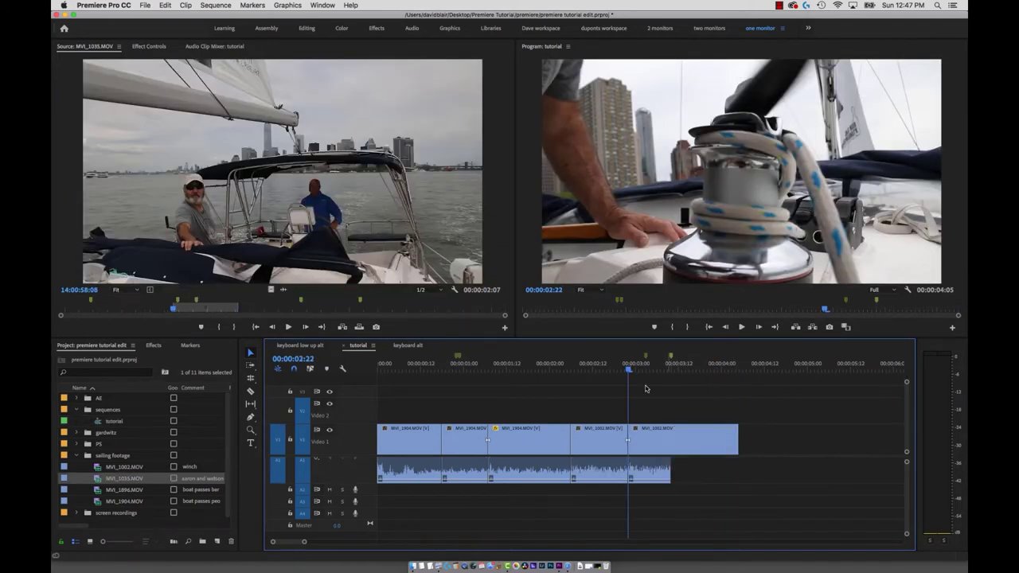
pyautogui.click(671, 368)
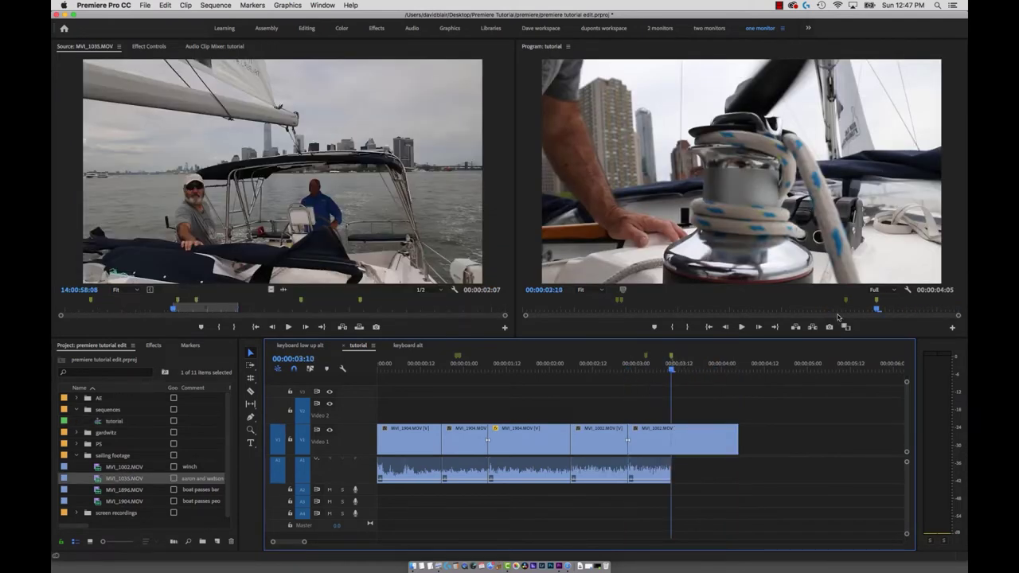
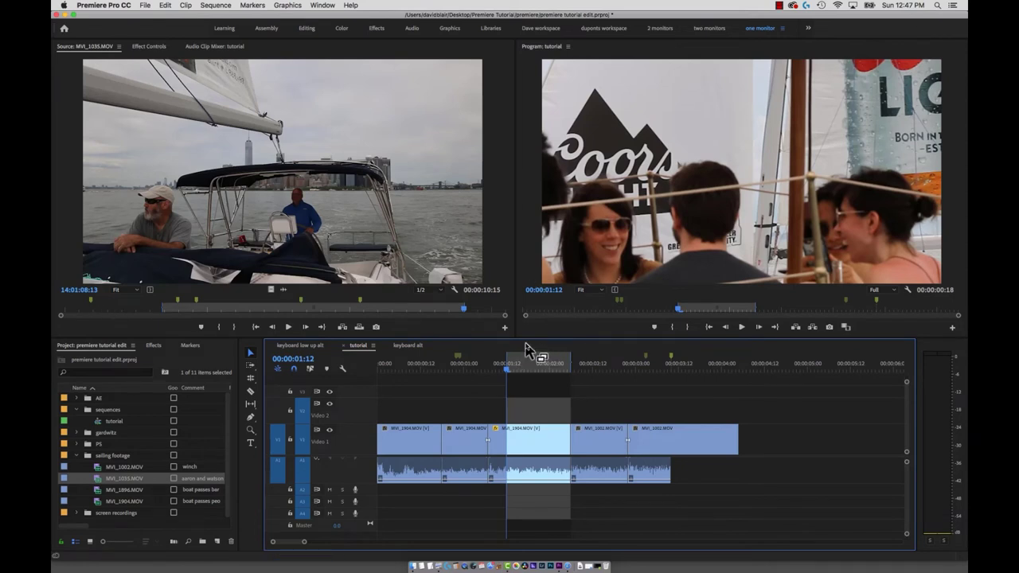
# - Overwrite MVI_1035 into the marked In/Out range with Change Clip Speed (Fit to Fill)
pyautogui.moveTo(526, 350); pyautogui.dragTo(527, 350)
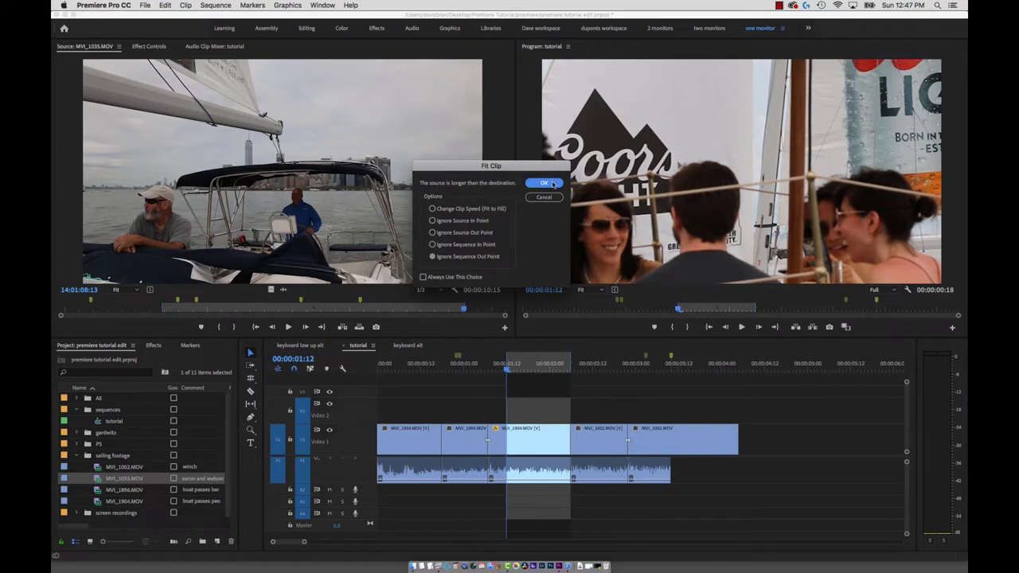
pyautogui.click(432, 209)
pyautogui.click(544, 183)
# - Delete the audio portion of the speed-fitted MVI_1035 clip
pyautogui.press('=')
pyautogui.press('=')
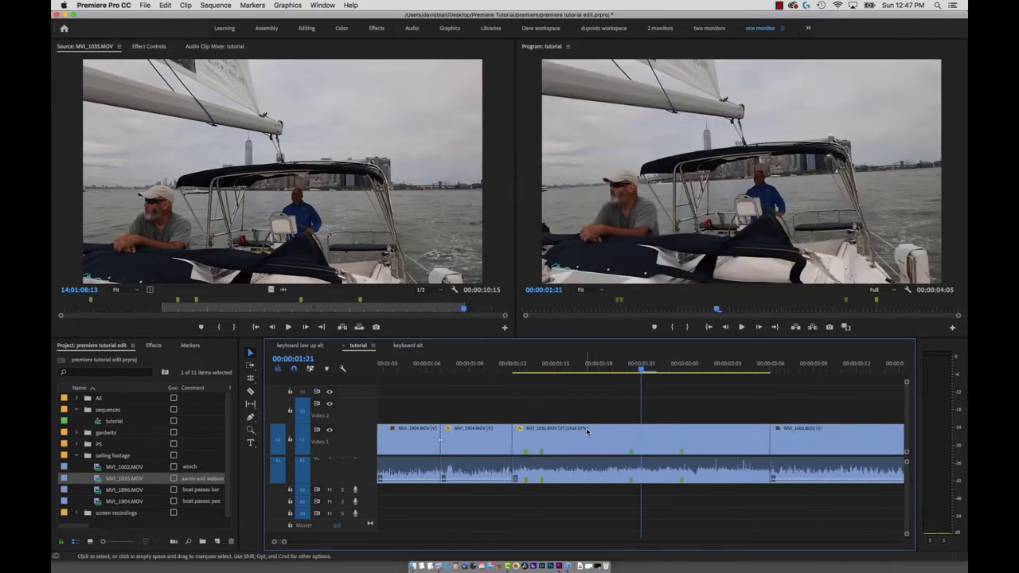
pyautogui.press('-')
pyautogui.press('-')
pyautogui.press('Up')
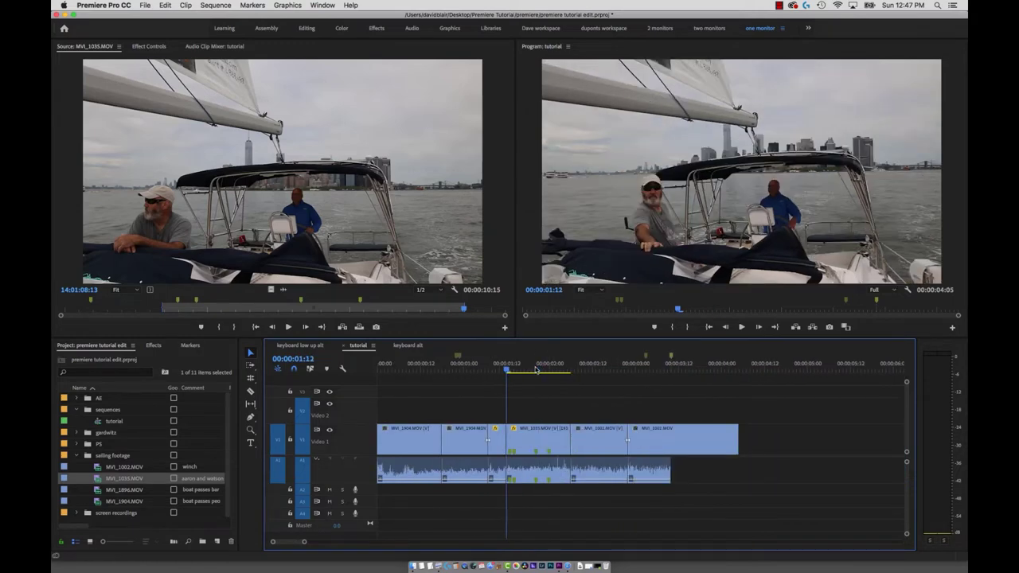
pyautogui.click(545, 476)
pyautogui.press('Delete')
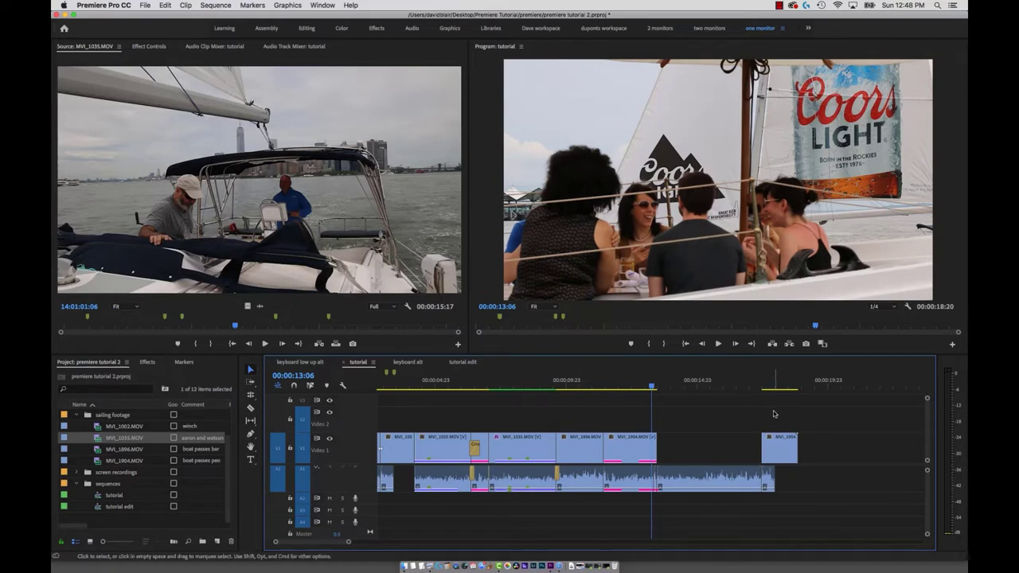
# - Try marking the gap between clips with X, then with I and O, clearing each attempt
pyautogui.click(700, 387)
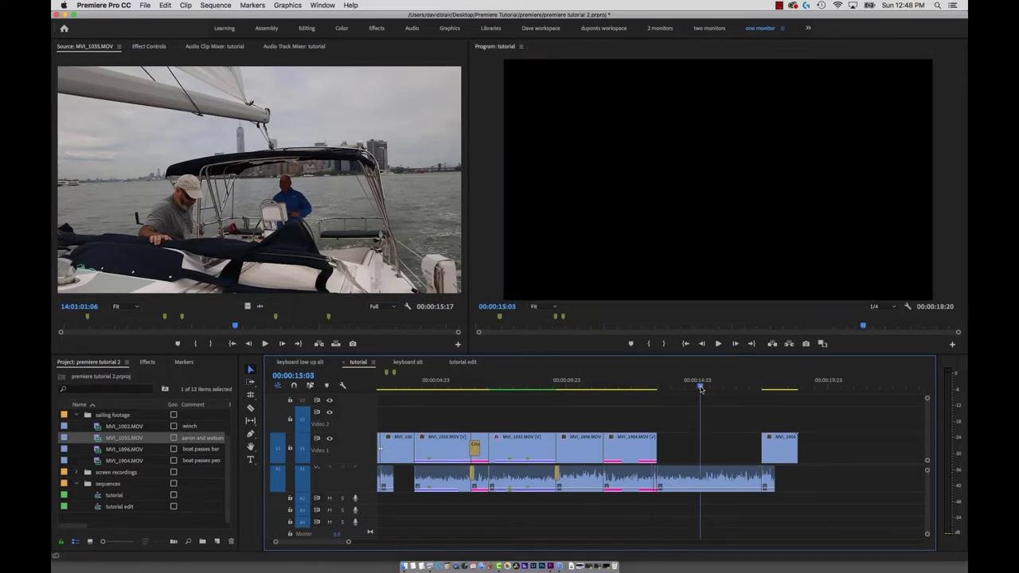
pyautogui.press('x')
pyautogui.hotkey('alt', 'x')
pyautogui.press('Up')
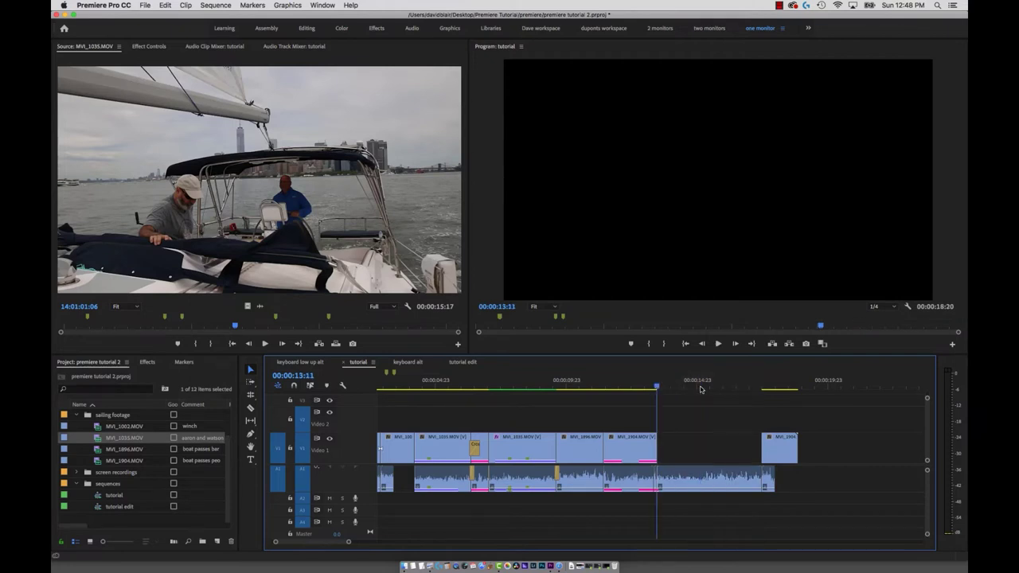
pyautogui.press('i')
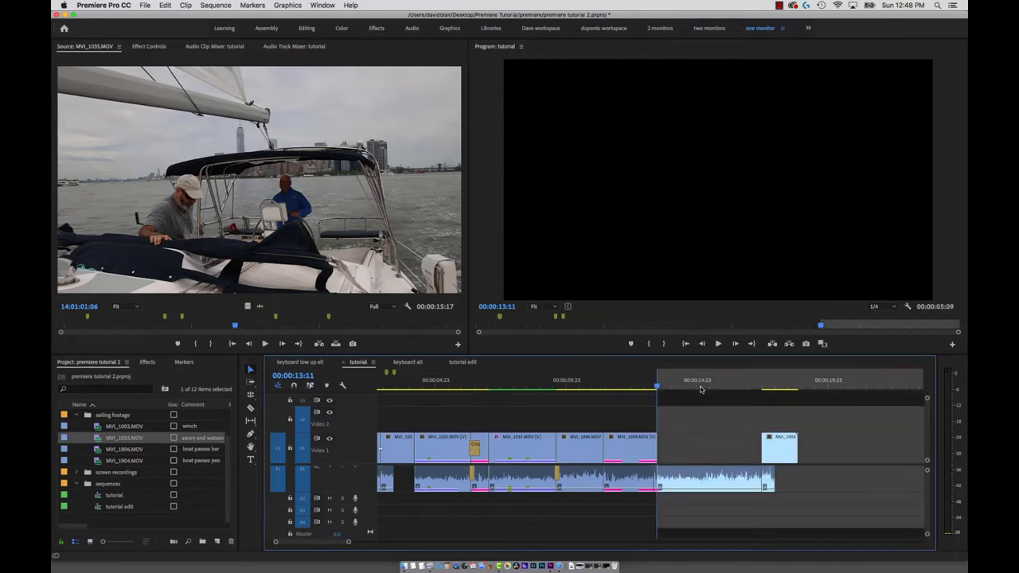
pyautogui.press('Down')
pyautogui.press('o')
pyautogui.hotkey('alt', 'x')
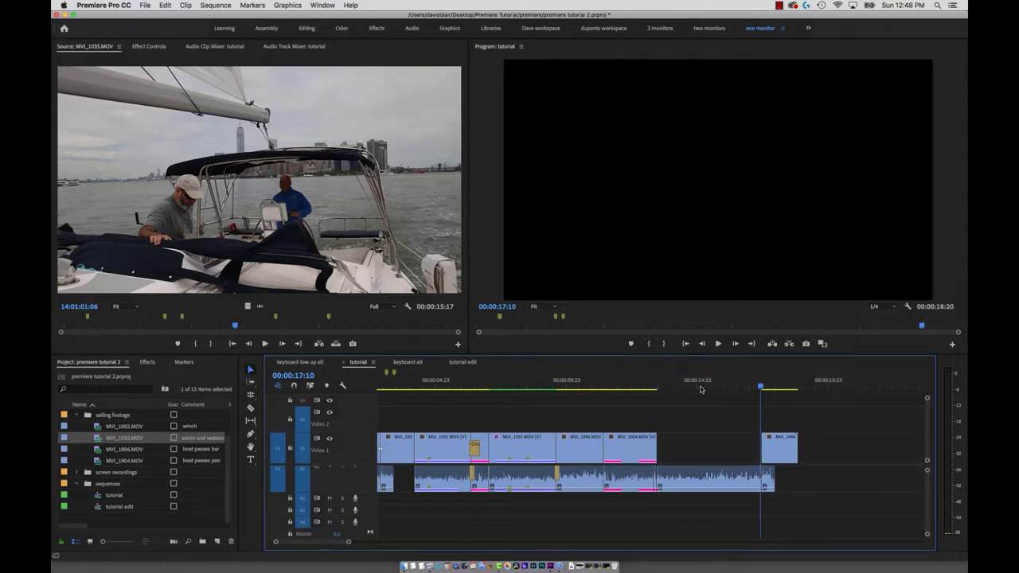
# - Mark In and Out over the four-second gap using the E, A, R, S, F shortcuts
pyautogui.press('e')
pyautogui.press('a')
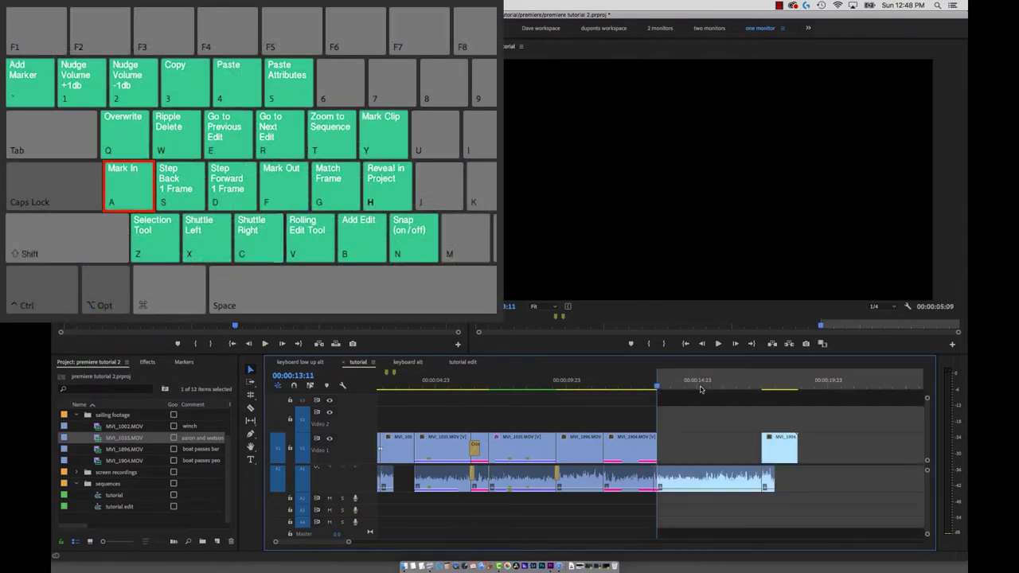
pyautogui.press('r')
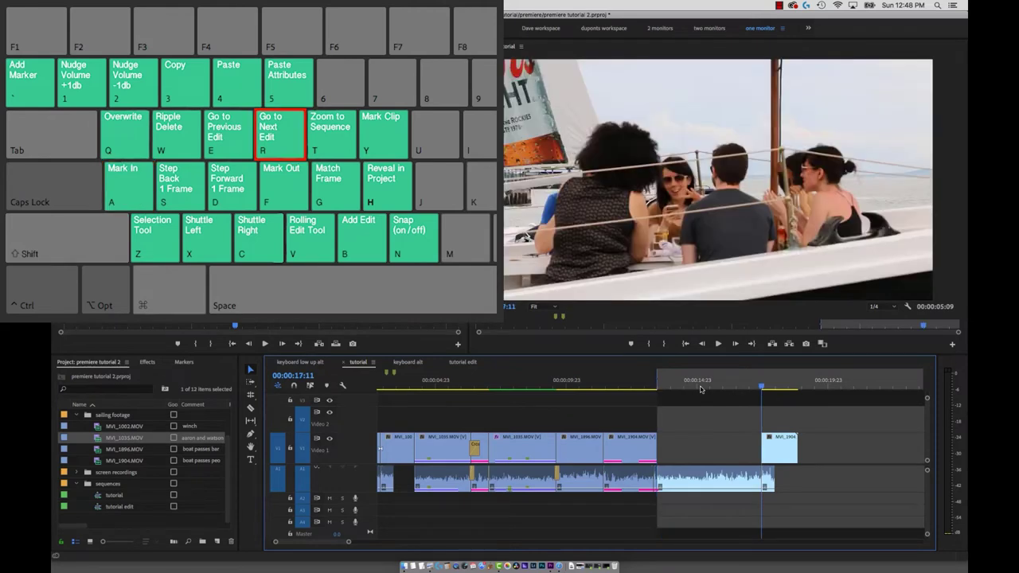
pyautogui.press('s')
pyautogui.press('f')
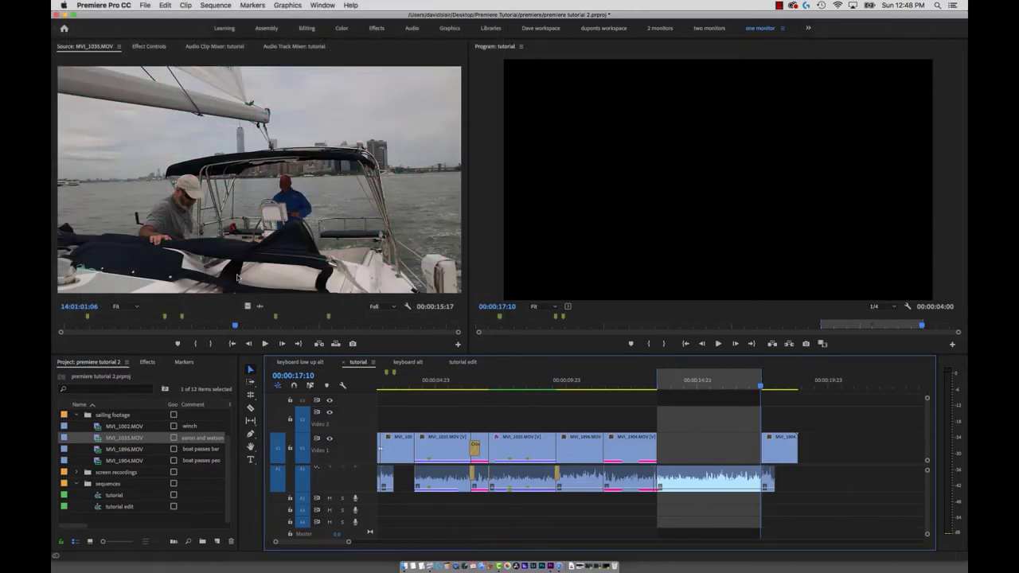
# - Set a source In point on MVI_1035, overwrite it into the gap, and play it back
pyautogui.click(250, 270)
pyautogui.press('i')
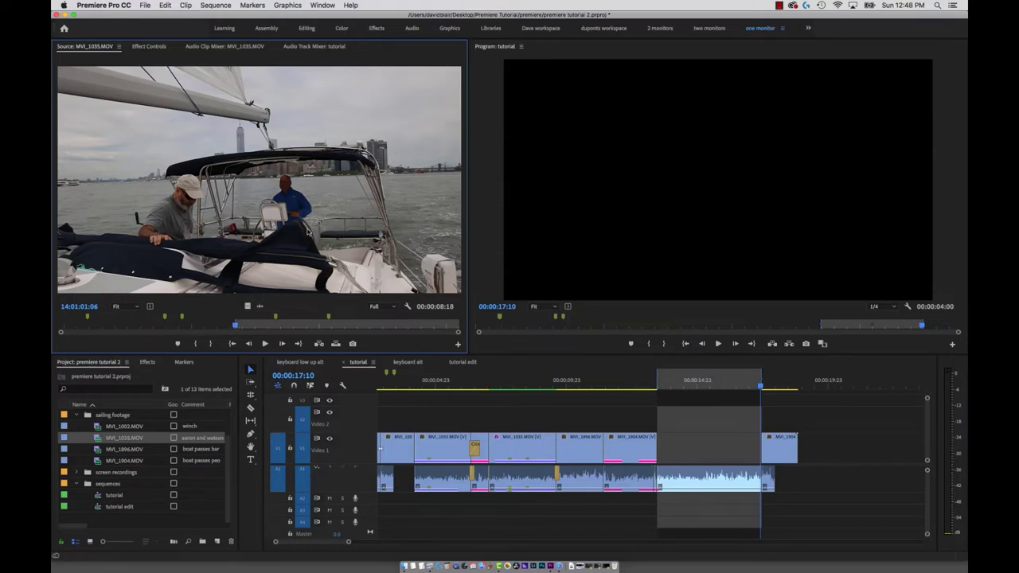
pyautogui.press('.')
pyautogui.press('space')
pyautogui.click(641, 385)
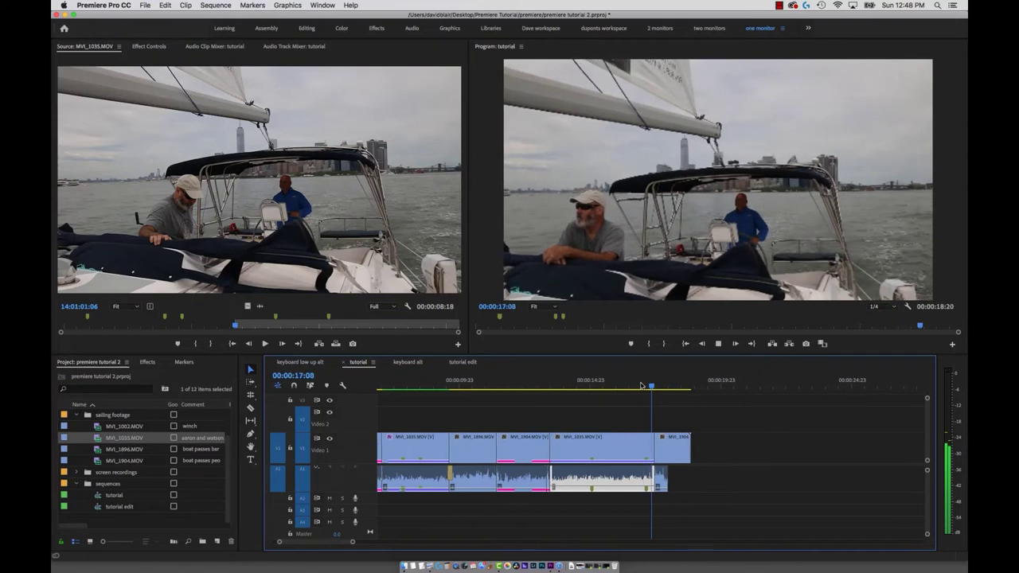
pyautogui.click(647, 387)
pyautogui.moveTo(649, 387); pyautogui.dragTo(605, 393)
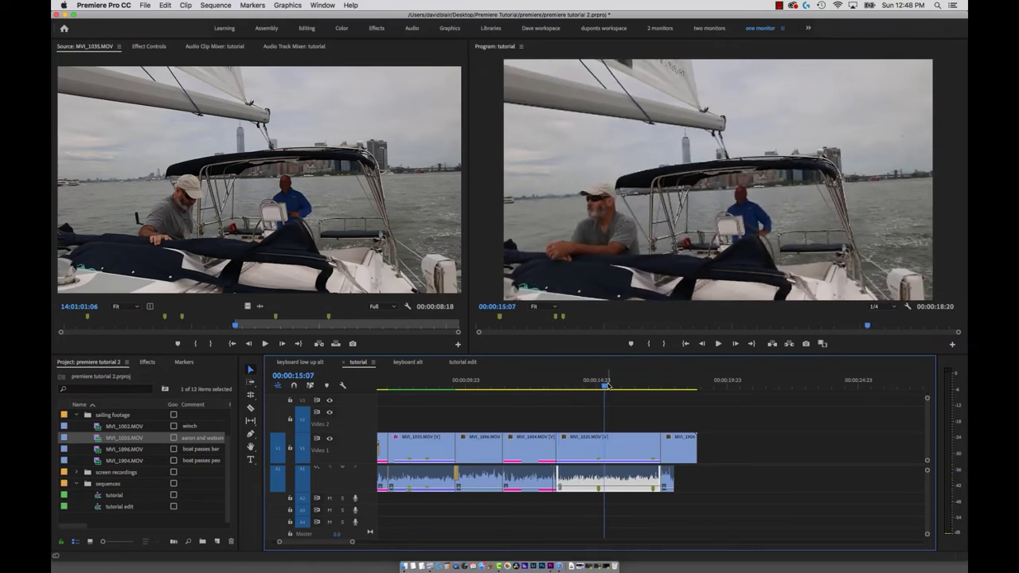
pyautogui.moveTo(607, 387); pyautogui.dragTo(571, 387)
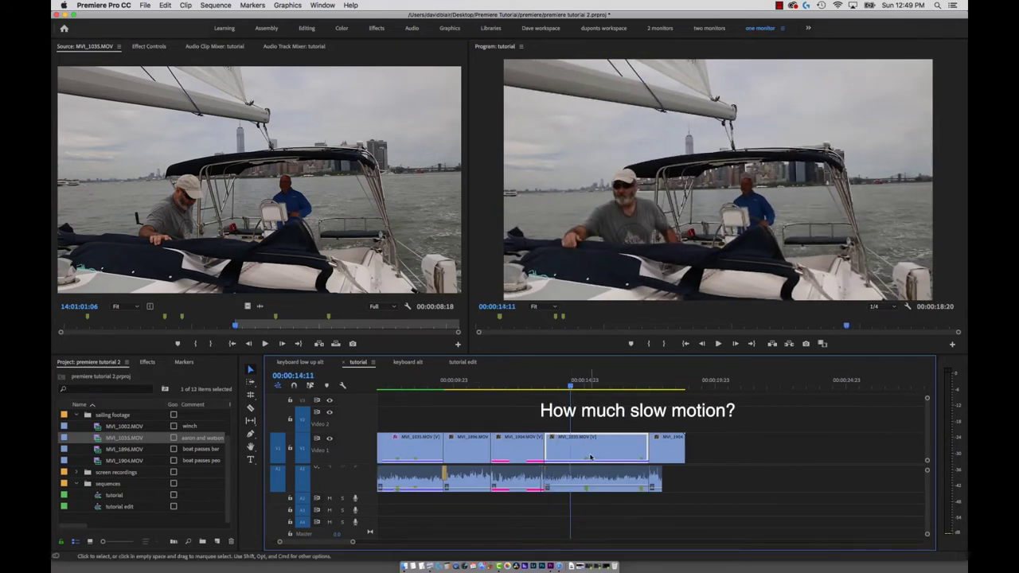
# - Lower the gap clip's Speed to 6 in Clip Speed / Duration
pyautogui.press('super+r')
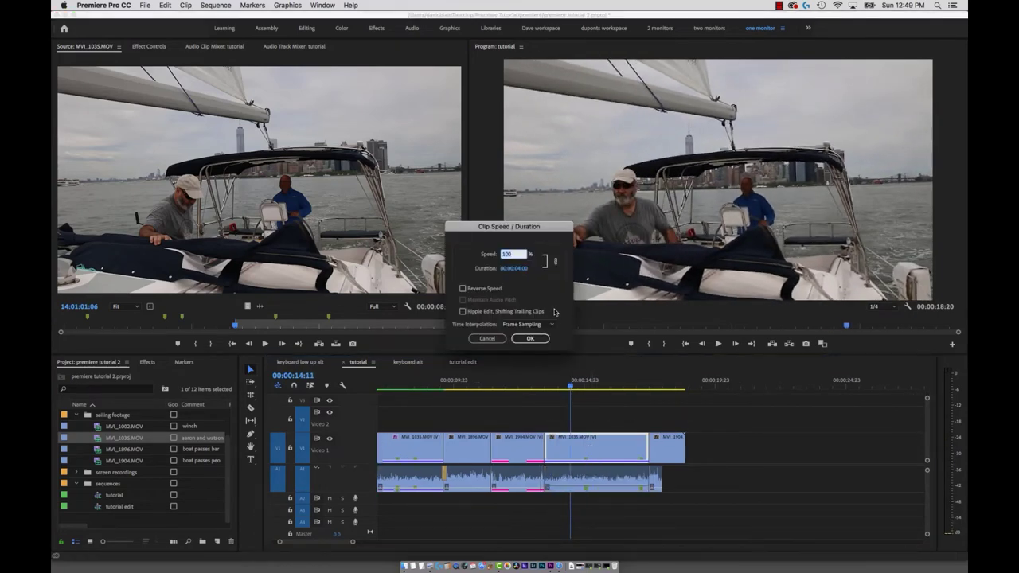
pyautogui.write('60')
pyautogui.click(529, 338)
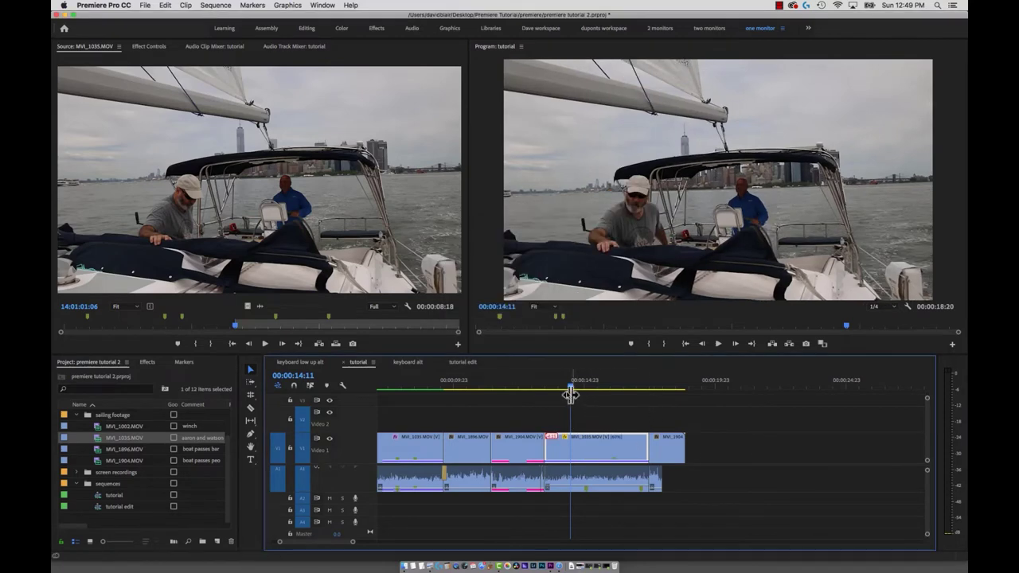
# - Play back the slowed MVI_1035 clip and select it
pyautogui.moveTo(570, 386); pyautogui.dragTo(552, 387)
pyautogui.press('space')
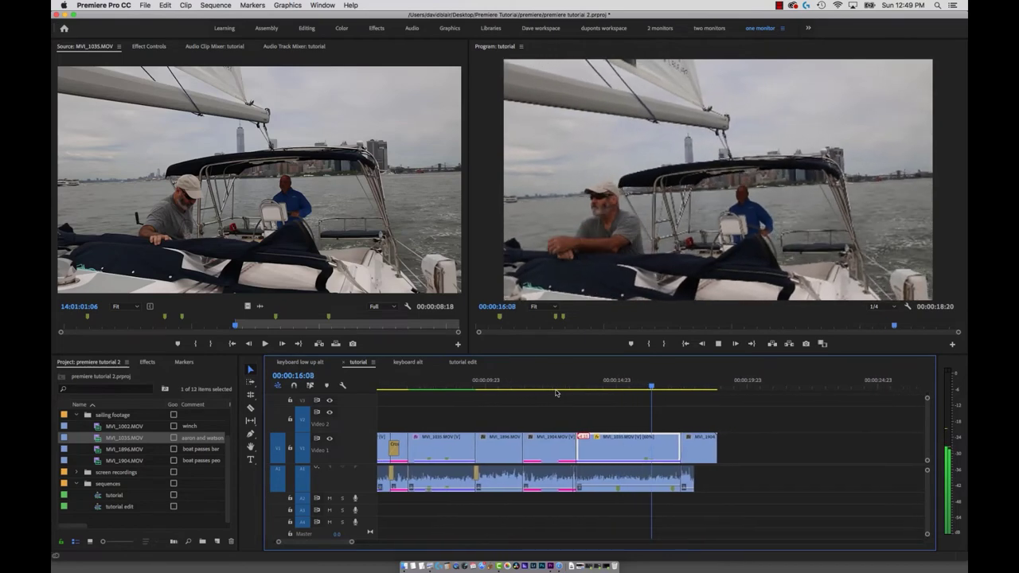
pyautogui.click(621, 388)
pyautogui.moveTo(644, 388); pyautogui.dragTo(585, 388)
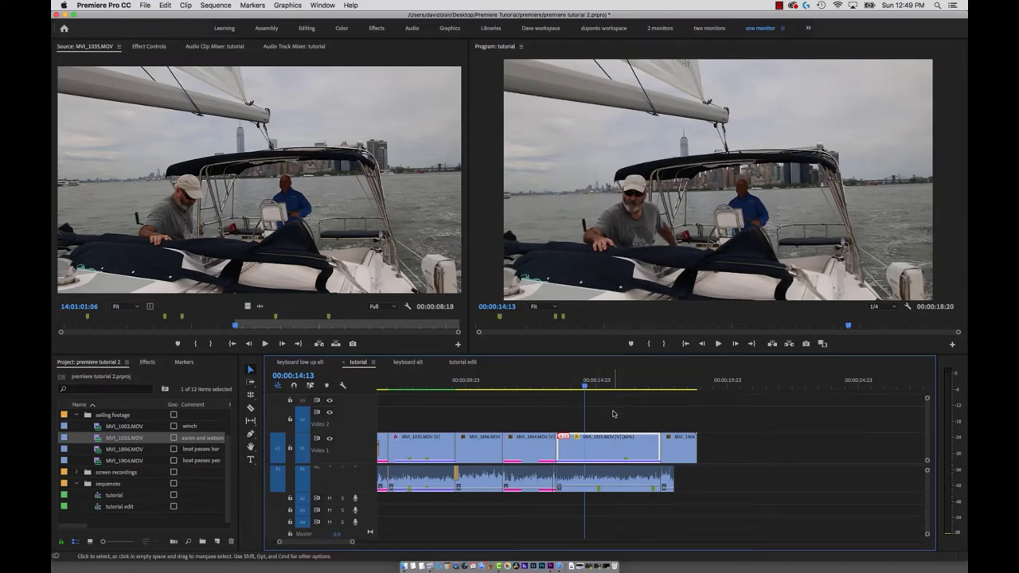
pyautogui.moveTo(612, 413); pyautogui.dragTo(624, 511)
# - Delete the slowed clip and mark the empty four-second gap as the range
pyautogui.press('Delete')
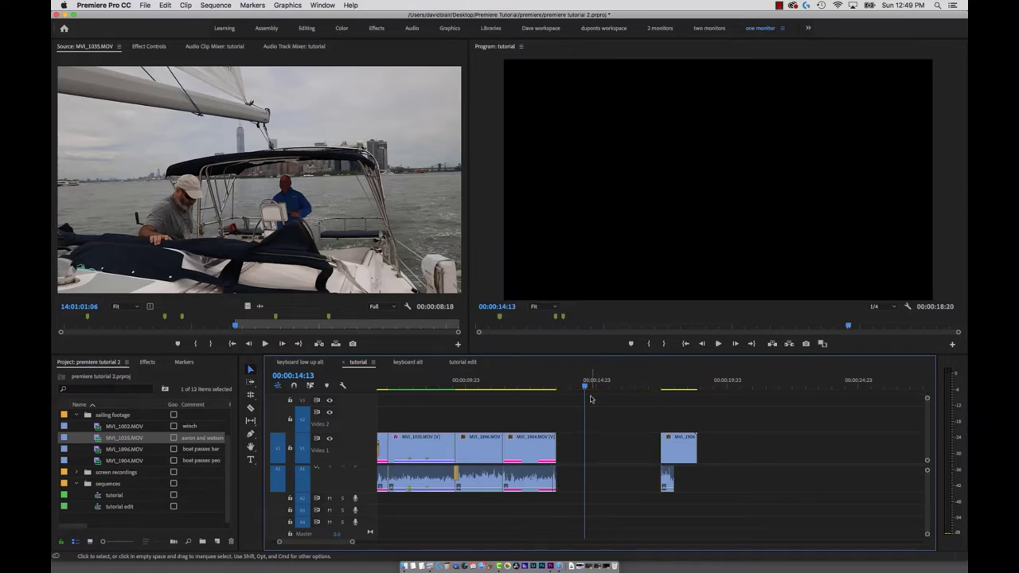
pyautogui.press('x')
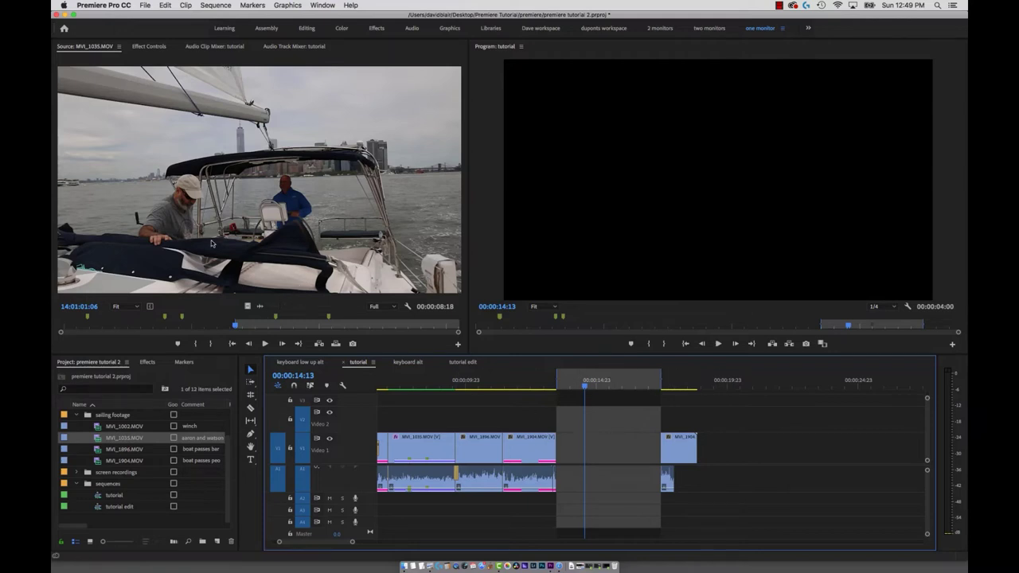
pyautogui.click(235, 250)
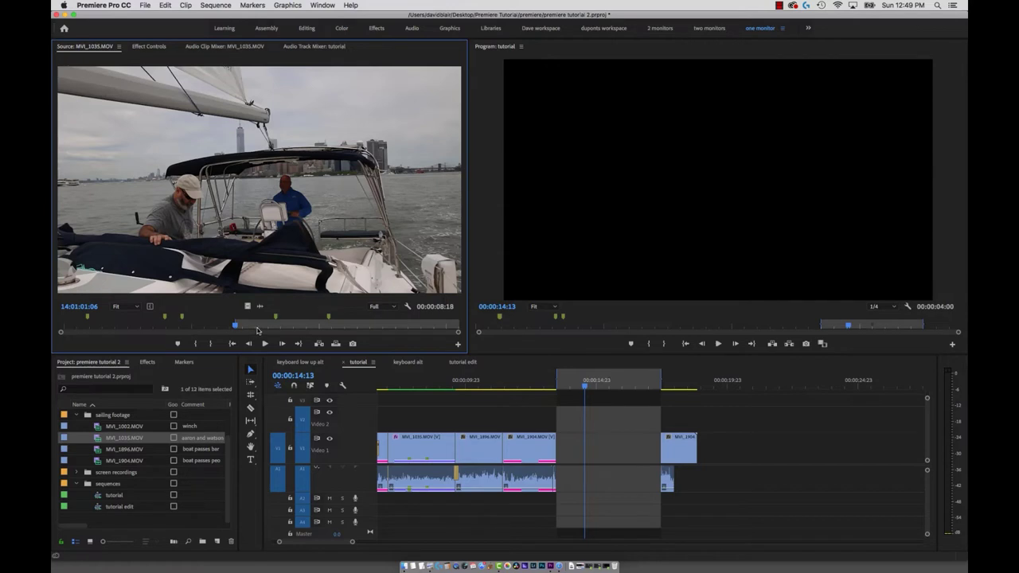
# - Set a two-second source Out point on MVI_1035 and overwrite it into the gap
pyautogui.click(257, 331)
pyautogui.moveTo(264, 332); pyautogui.dragTo(285, 328)
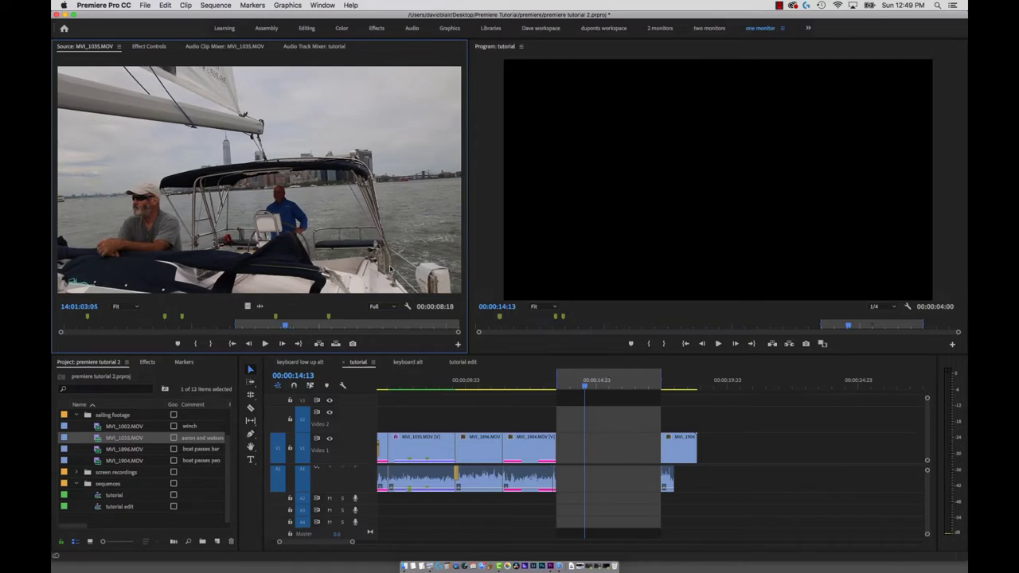
pyautogui.press('o')
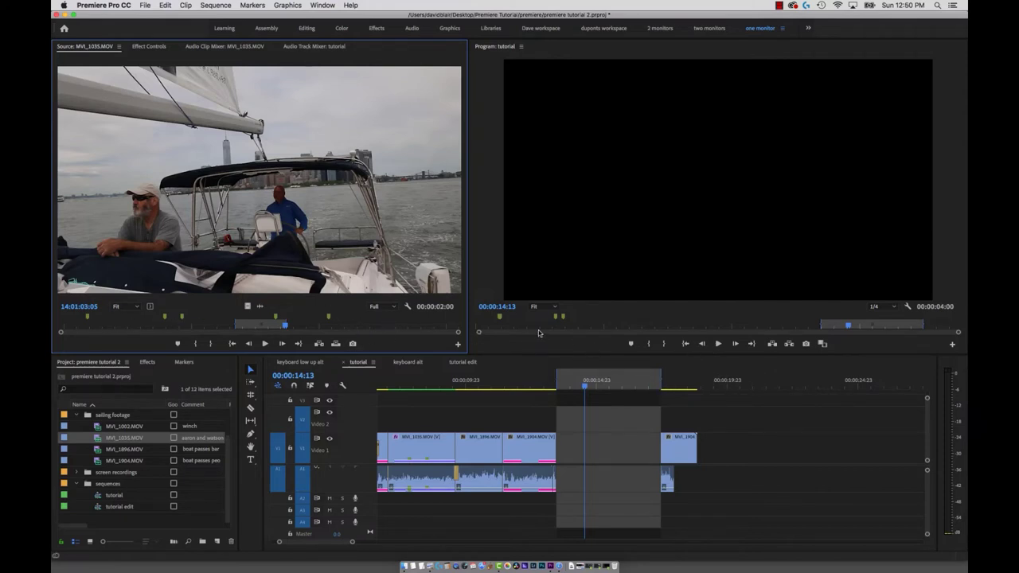
pyautogui.press('.')
pyautogui.moveTo(569, 230); pyautogui.dragTo(560, 82)
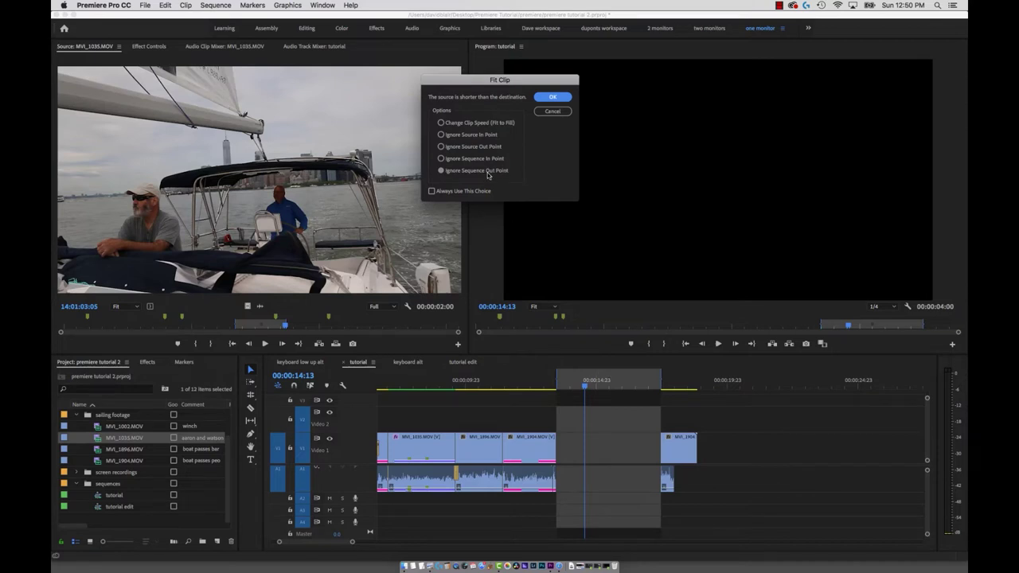
# - Fit the two-second section into the gap at 50% speed and play it back
pyautogui.click(441, 124)
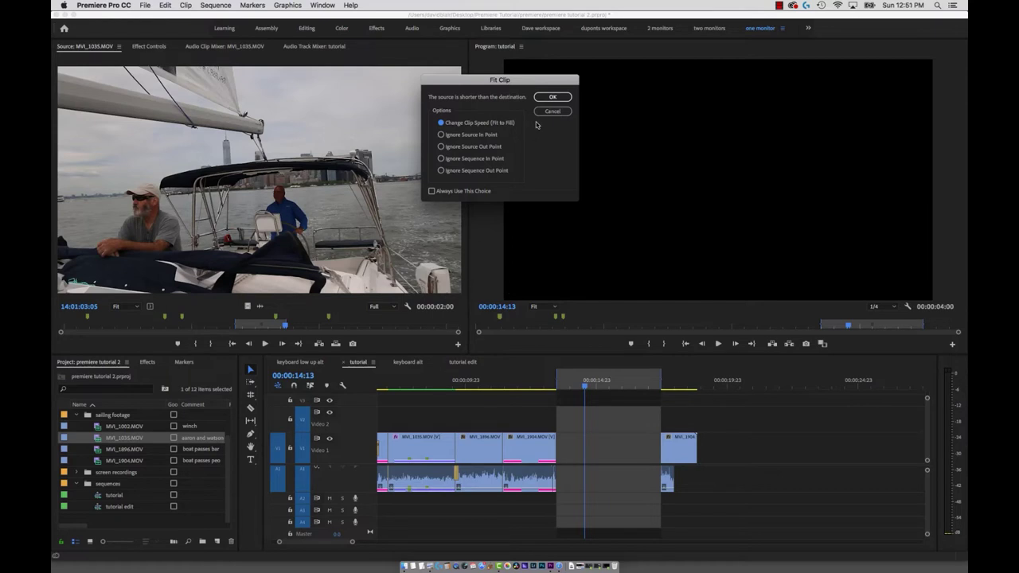
pyautogui.click(547, 97)
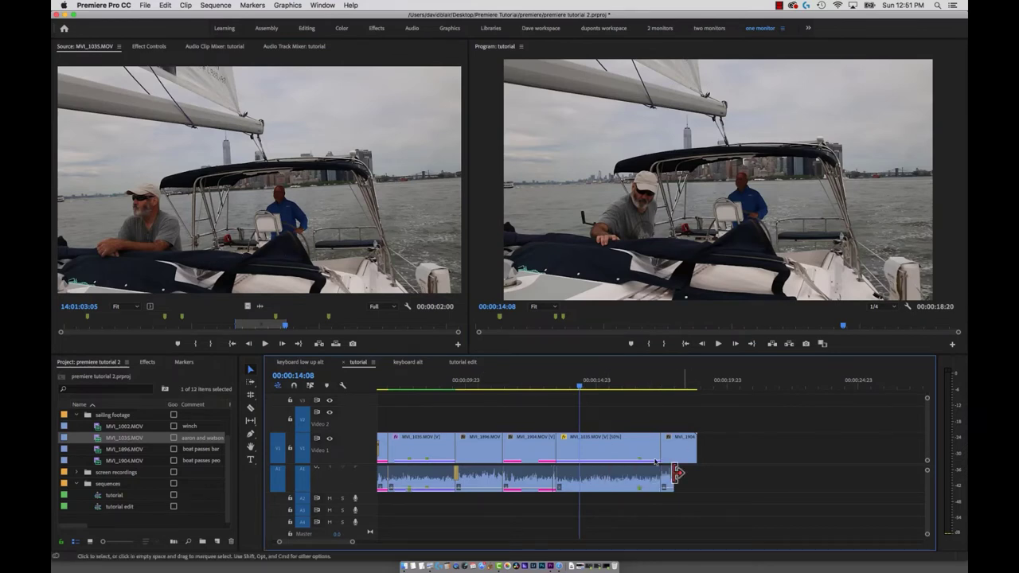
pyautogui.press('space')
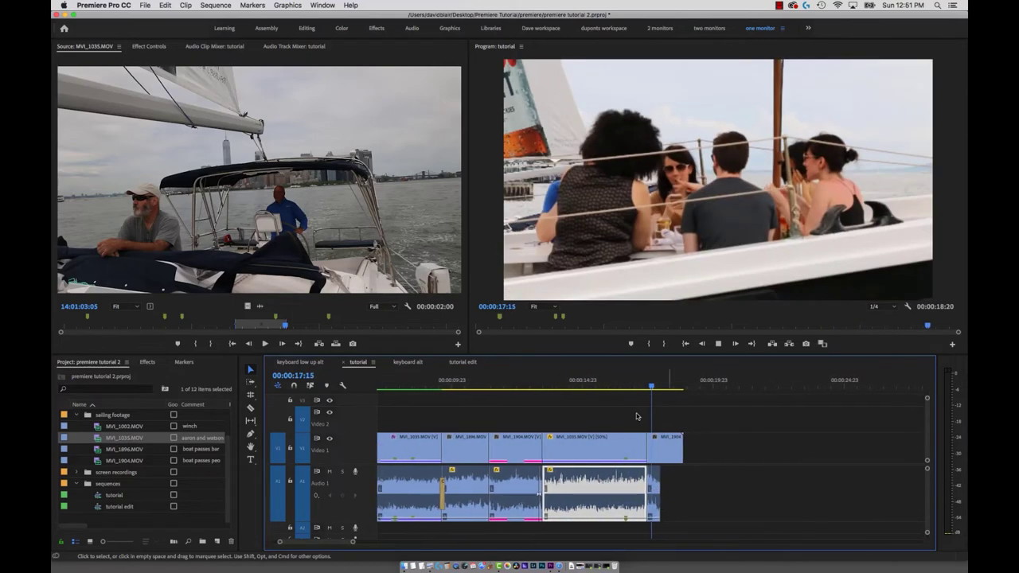
# - Delete the 50% MVI_1035 video and audio clips, leaving the gap empty
pyautogui.click(601, 386)
pyautogui.moveTo(608, 422); pyautogui.dragTo(631, 530)
pyautogui.press('Delete')
pyautogui.click(630, 526)
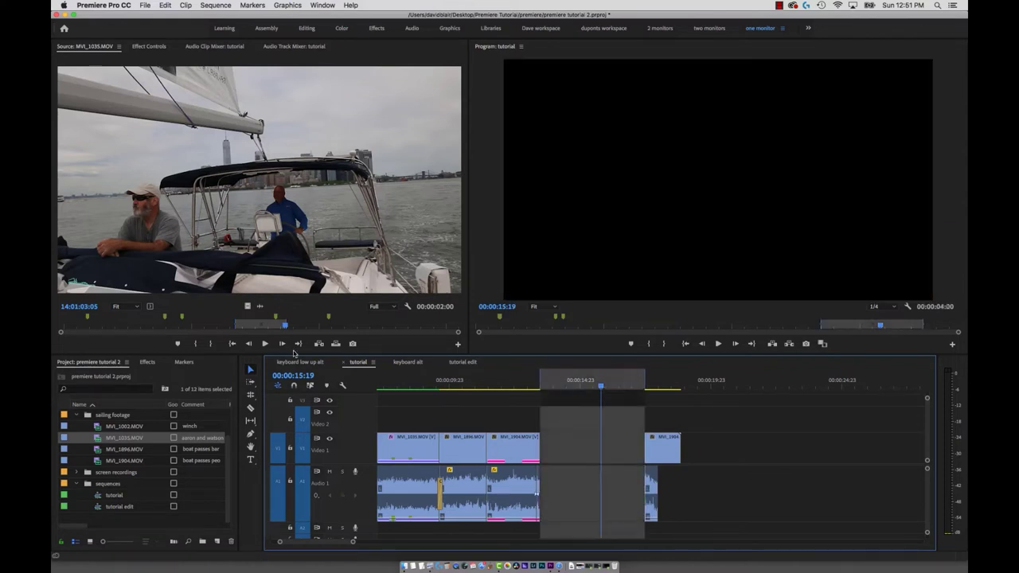
# - Mark an eight-second source section of MVI_1035.MOV by entering +8 from the In point
pyautogui.click(262, 284)
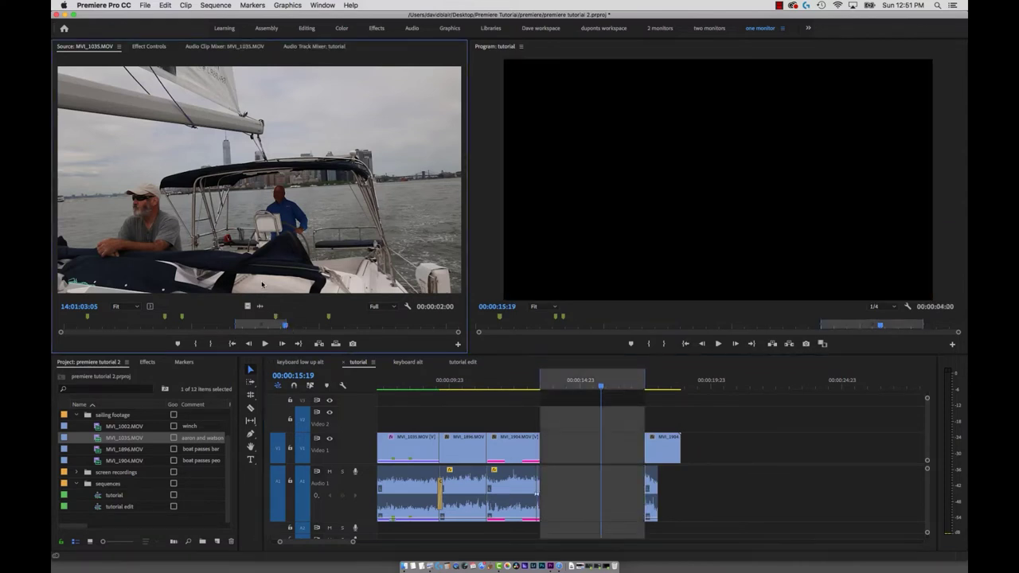
pyautogui.hotkey('shift', 'i')
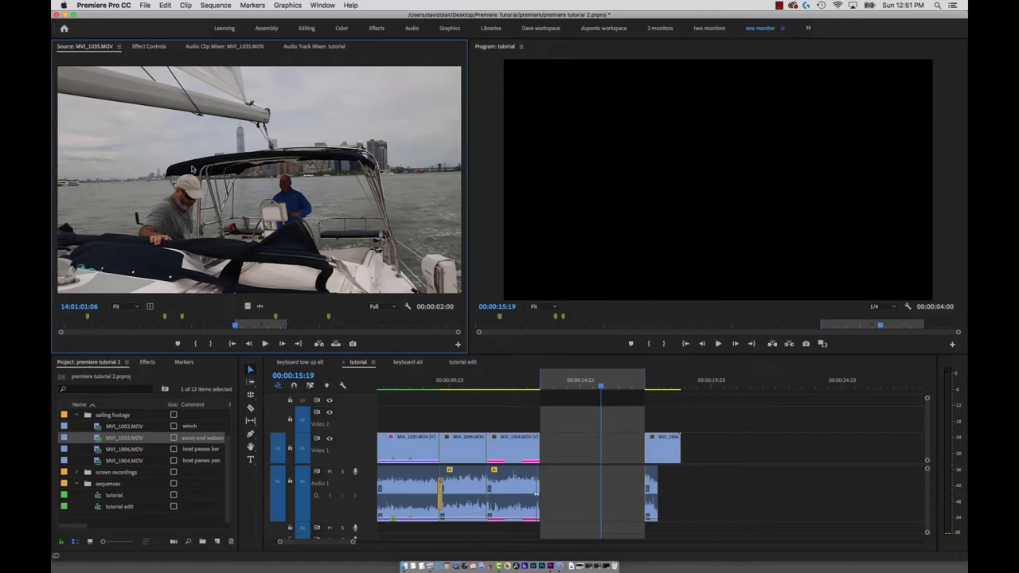
pyautogui.write('+800')
pyautogui.press('Return')
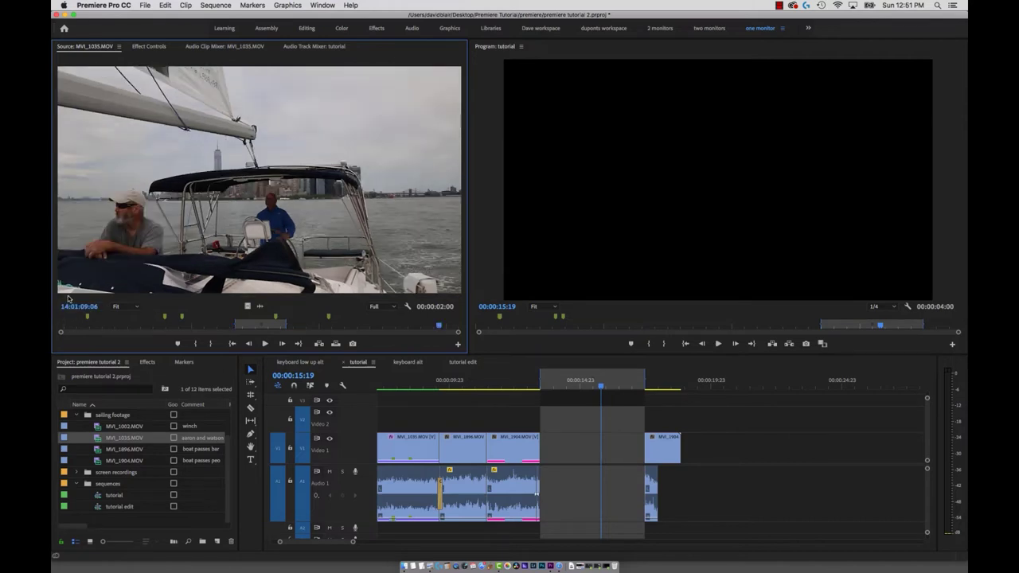
pyautogui.press('o')
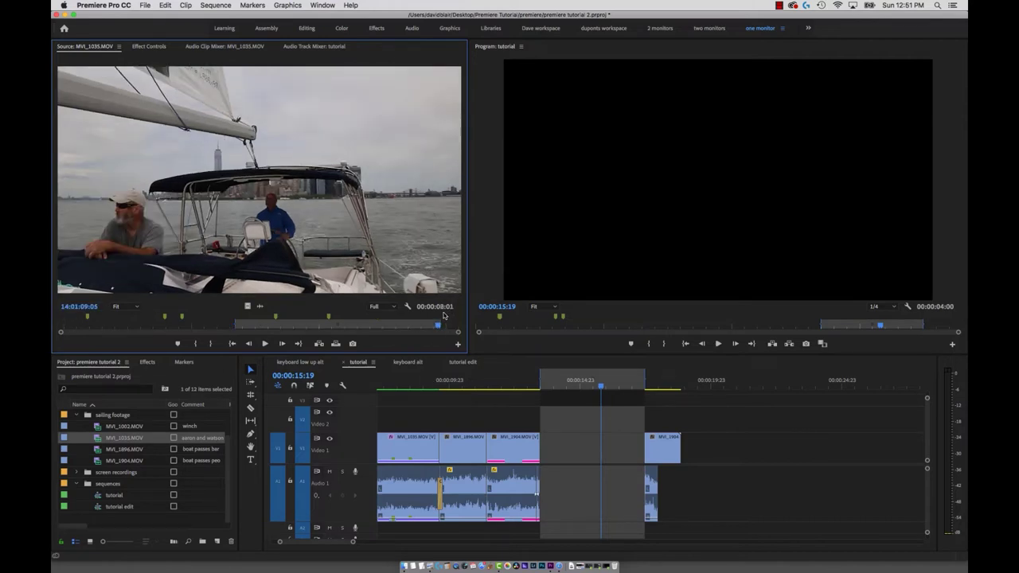
pyautogui.press('Right')
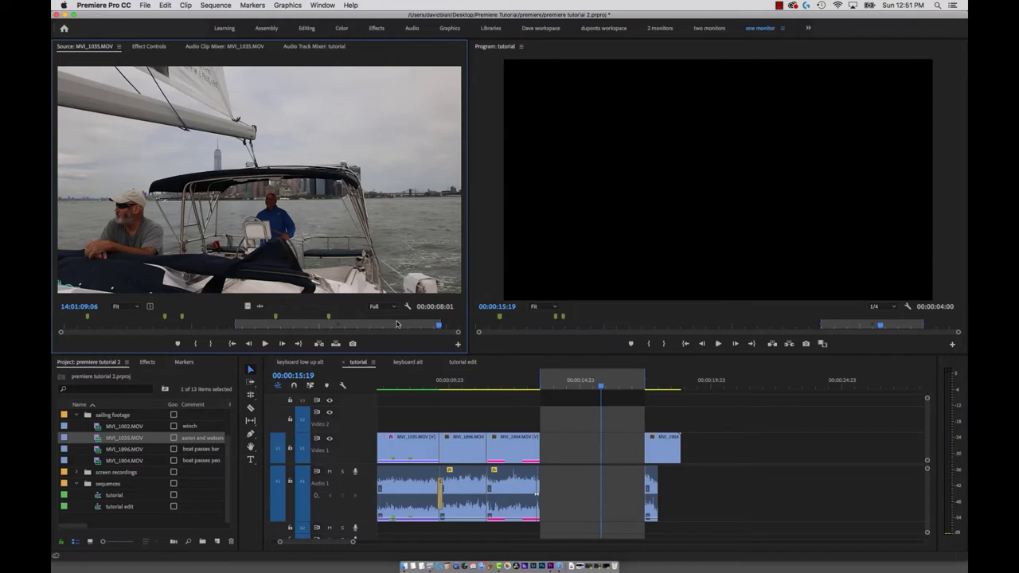
pyautogui.press('Left')
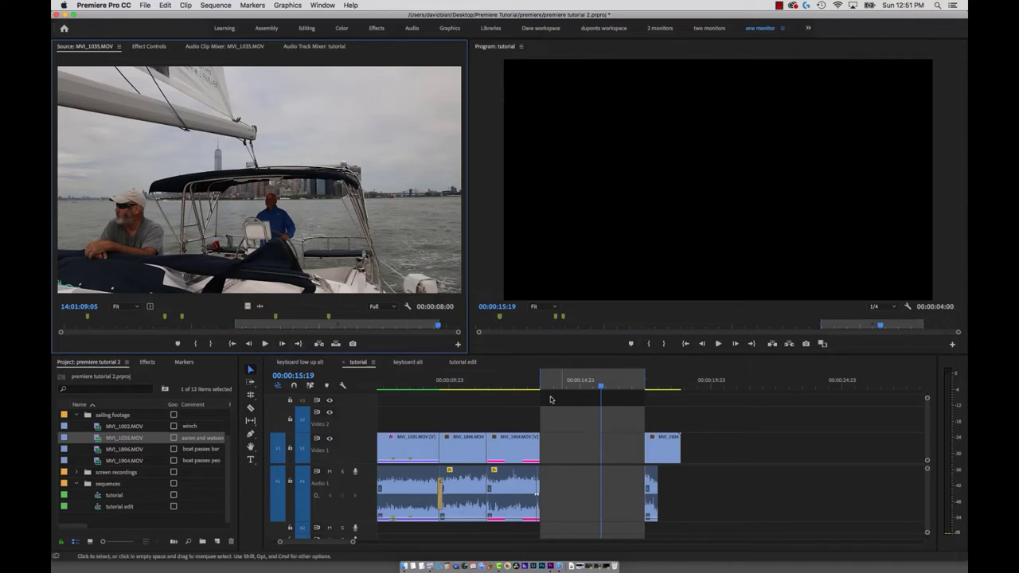
# - Overwrite the eight-second section into the gap at 200% via Fit to Fill, then play it
pyautogui.press('.')
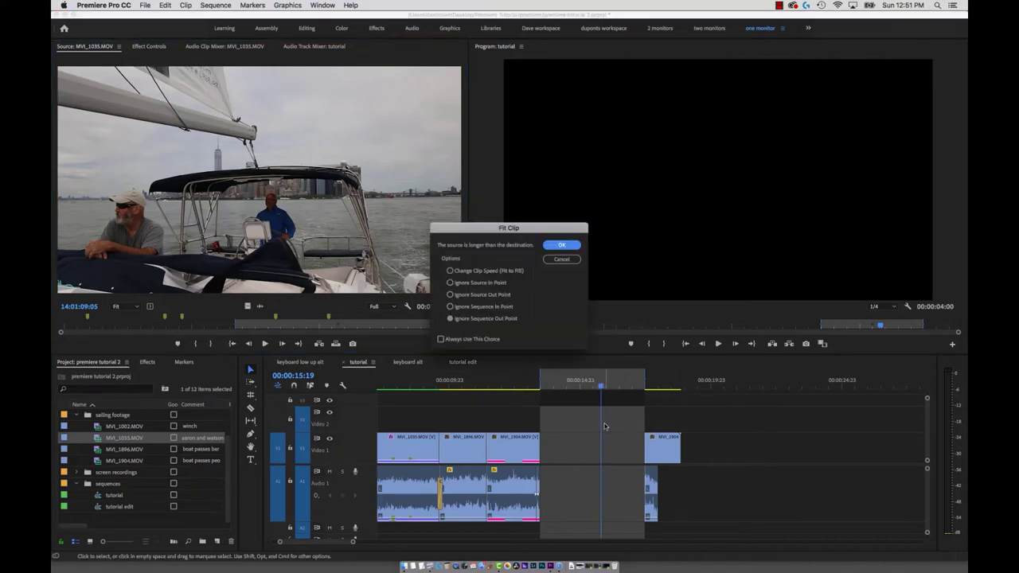
pyautogui.click(450, 272)
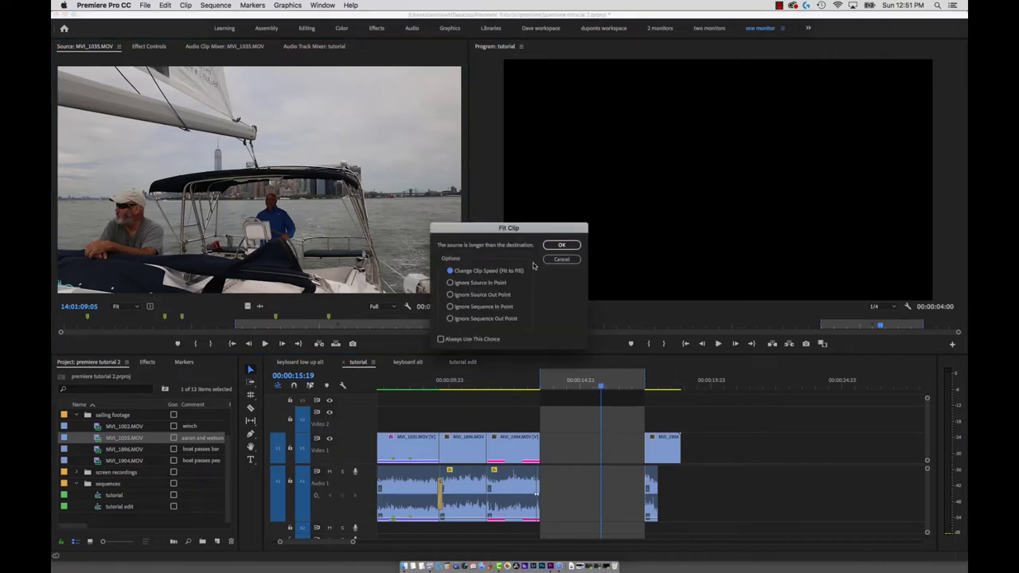
pyautogui.click(561, 246)
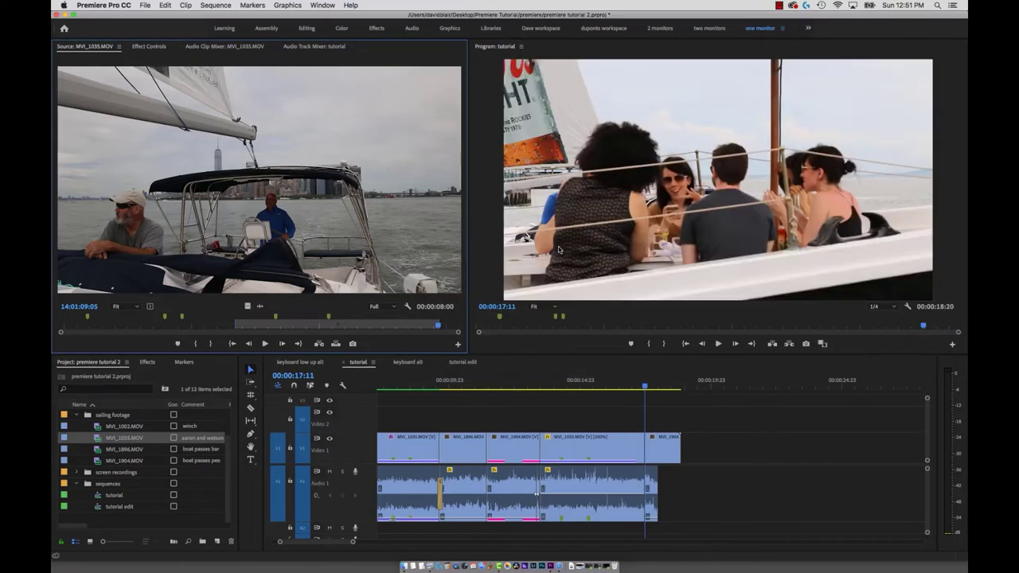
pyautogui.click(577, 380)
pyautogui.click(603, 505)
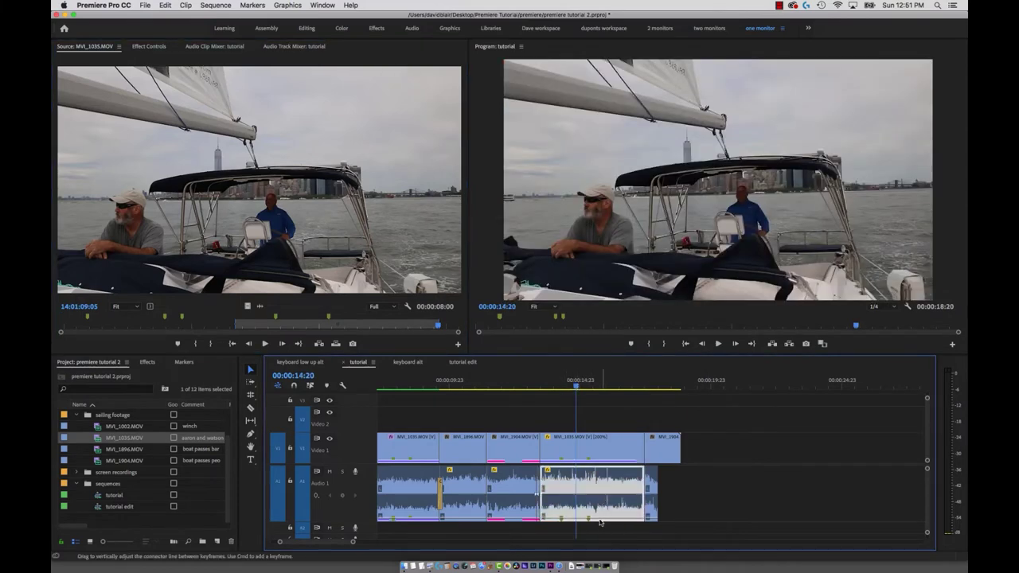
pyautogui.hotkey('shift', 'k')
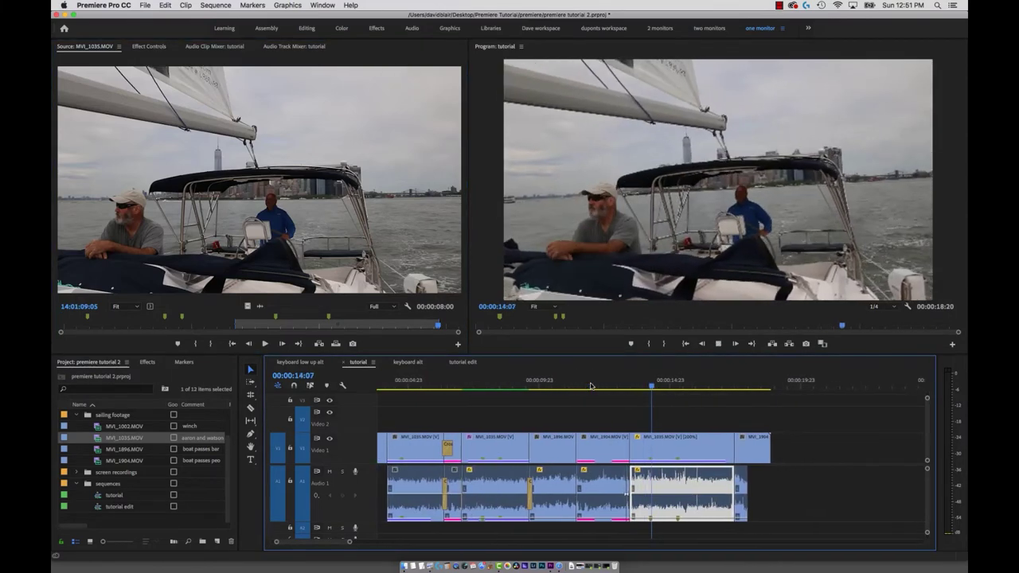
pyautogui.click(225, 218)
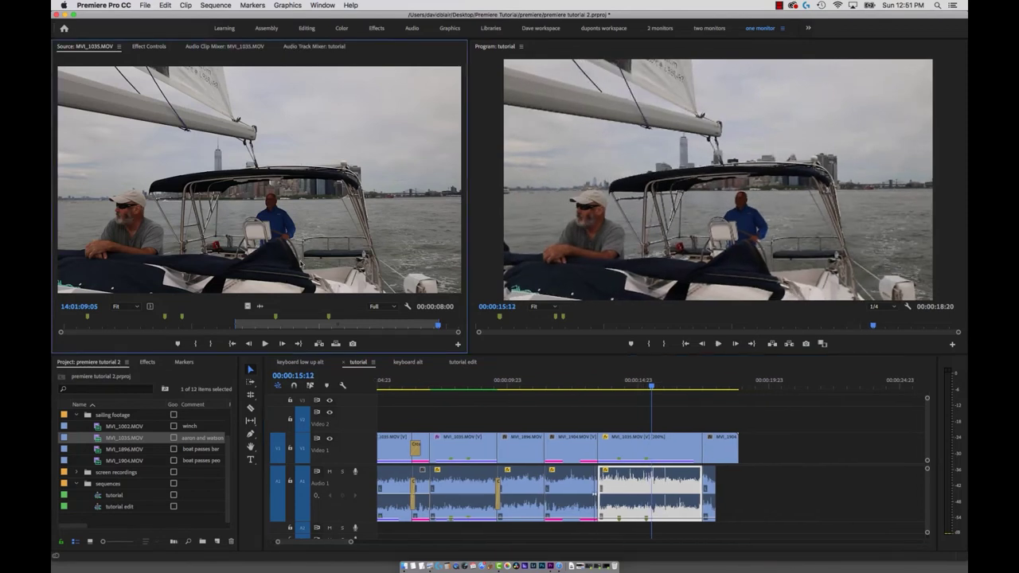
# - Change the gap clip's speed from 200% to 20% and play it back
pyautogui.click(633, 440)
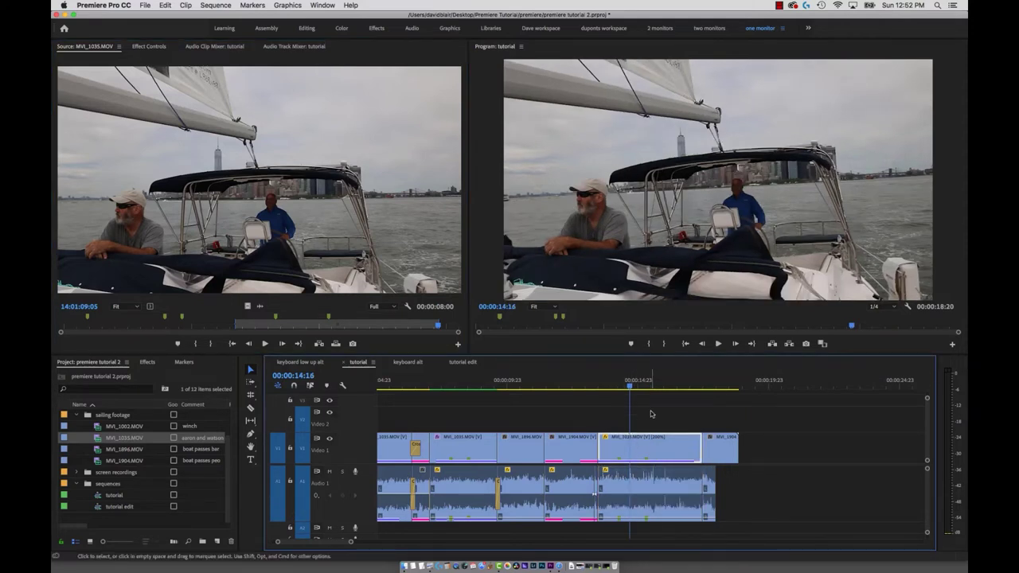
pyautogui.hotkey('shift', 'y')
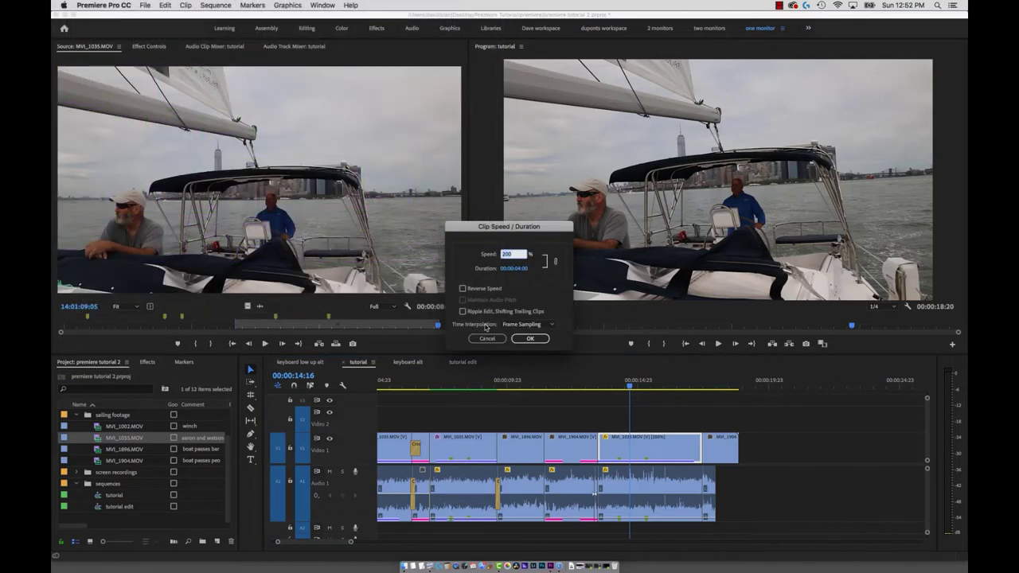
pyautogui.click(533, 326)
pyautogui.click(508, 254)
pyautogui.click(531, 339)
pyautogui.press('Up')
pyautogui.press('space')
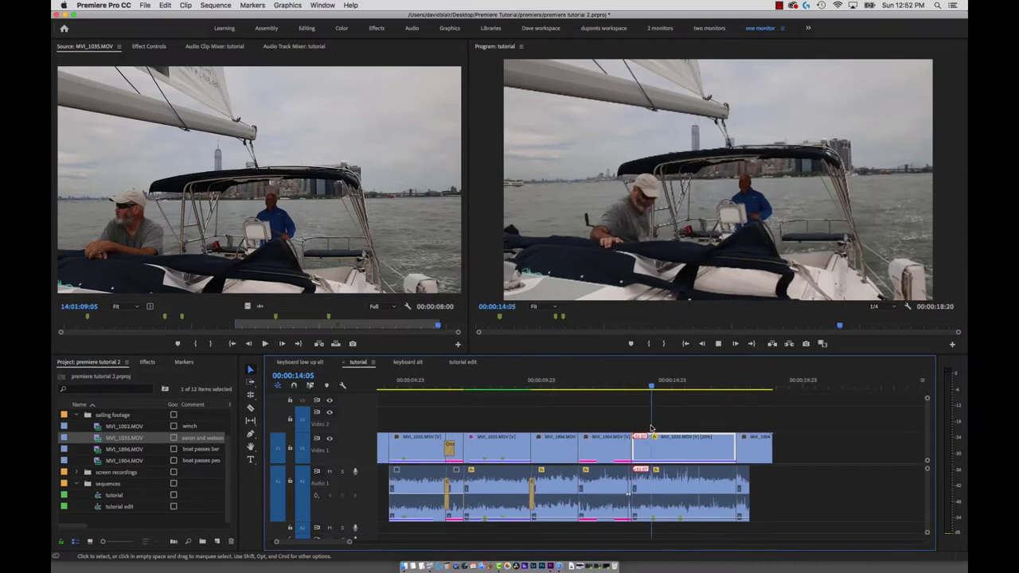
# - Set the 20% clip's Time Interpolation to Frame Blending and play it back
pyautogui.press('super+r')
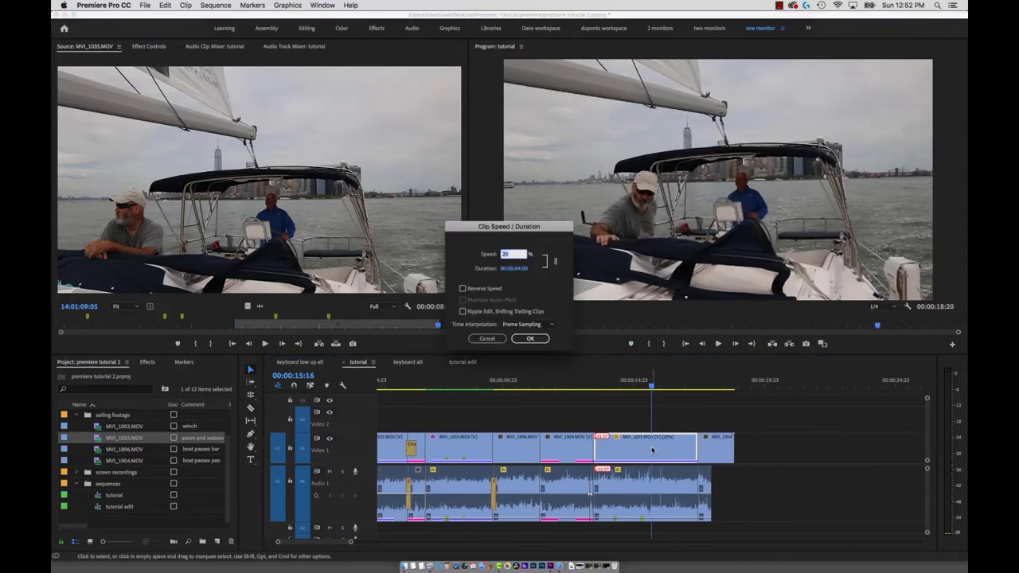
pyautogui.click(534, 324)
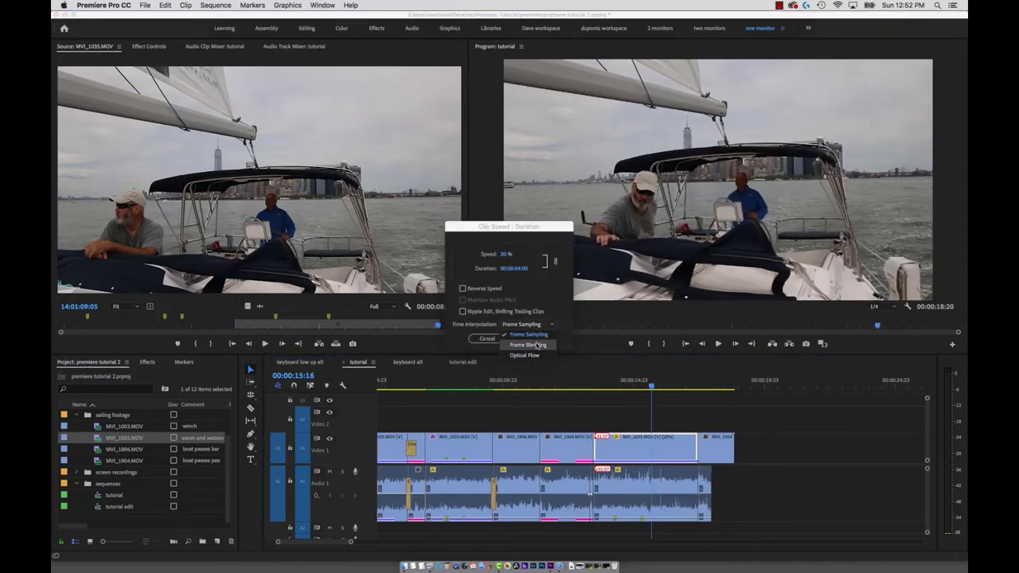
pyautogui.click(539, 345)
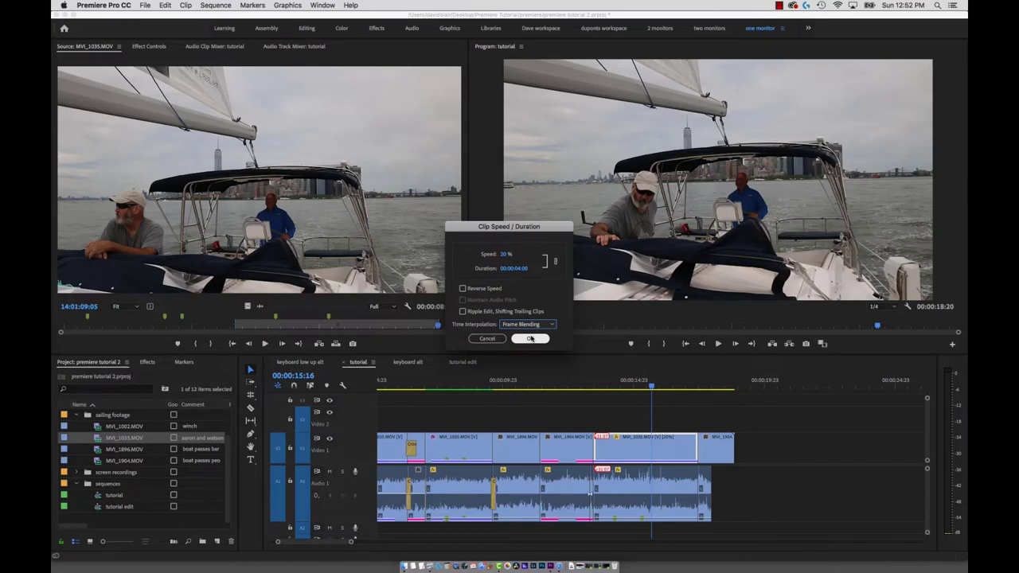
pyautogui.click(530, 339)
pyautogui.press('Up')
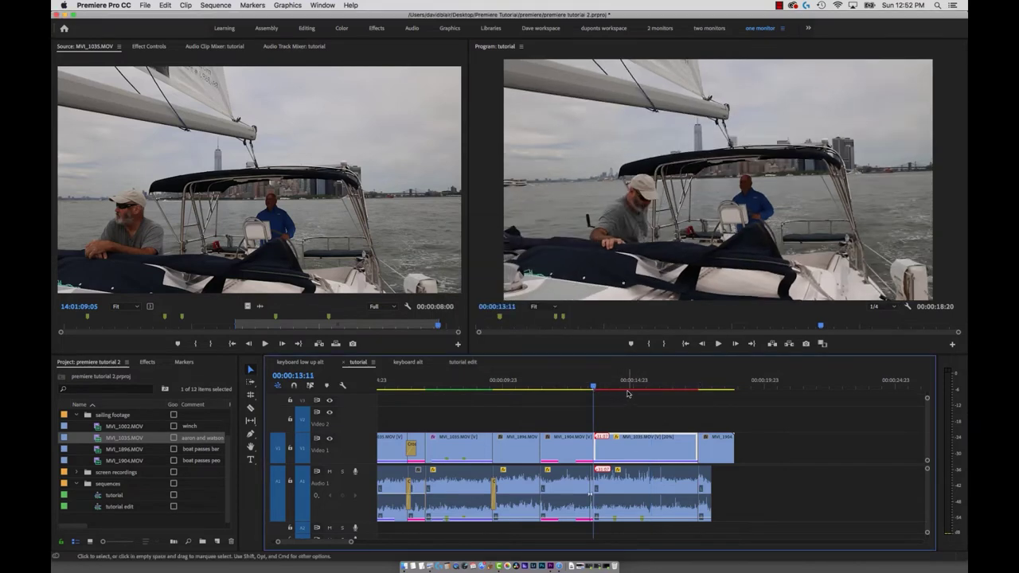
pyautogui.press('space')
# - Play and frame-step through the 20% Frame Blending clip, then reopen its Clip Speed / Duration settings
pyautogui.press('y')
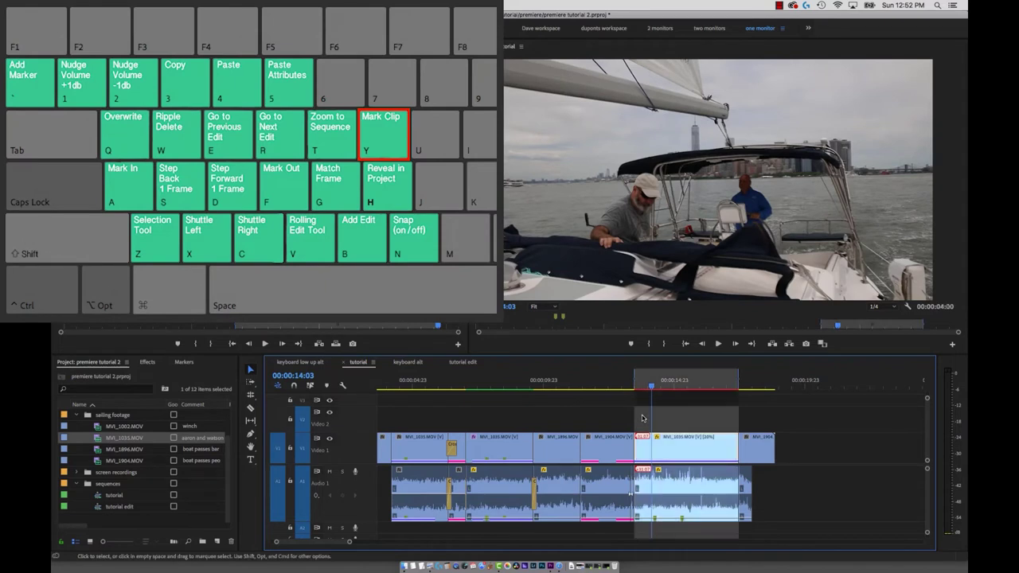
pyautogui.hotkey('shift', 'b')
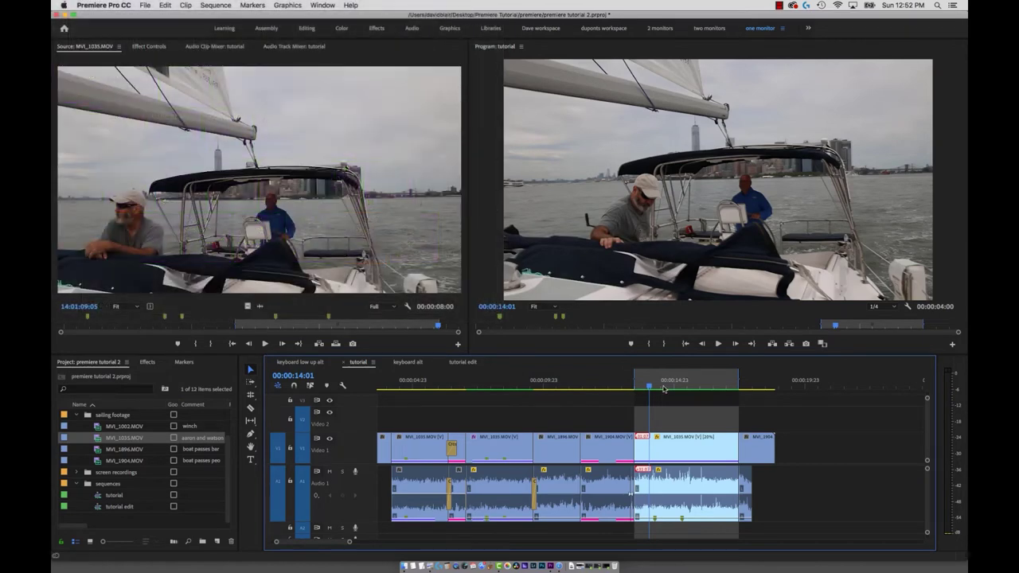
pyautogui.click(629, 384)
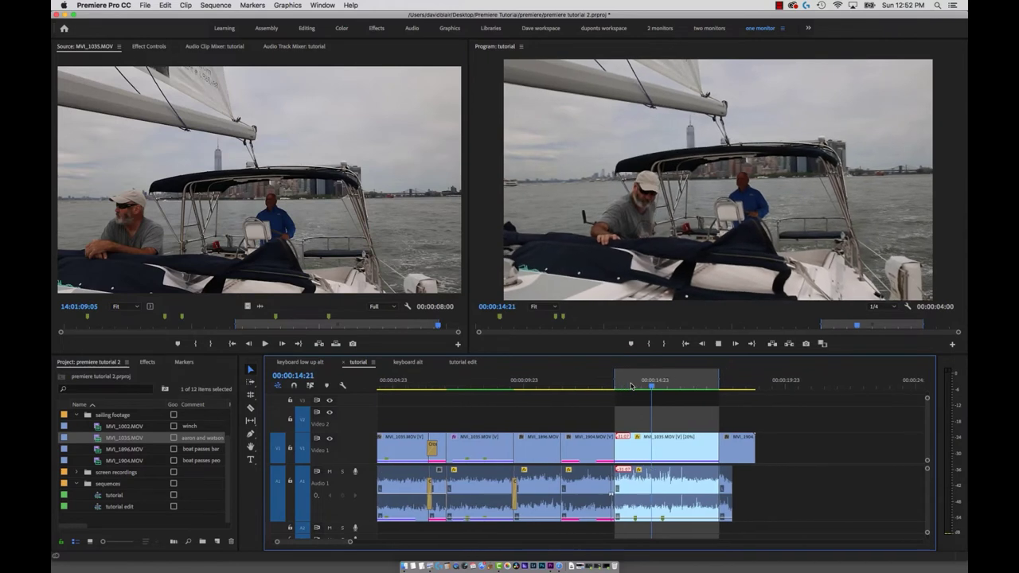
pyautogui.press('space')
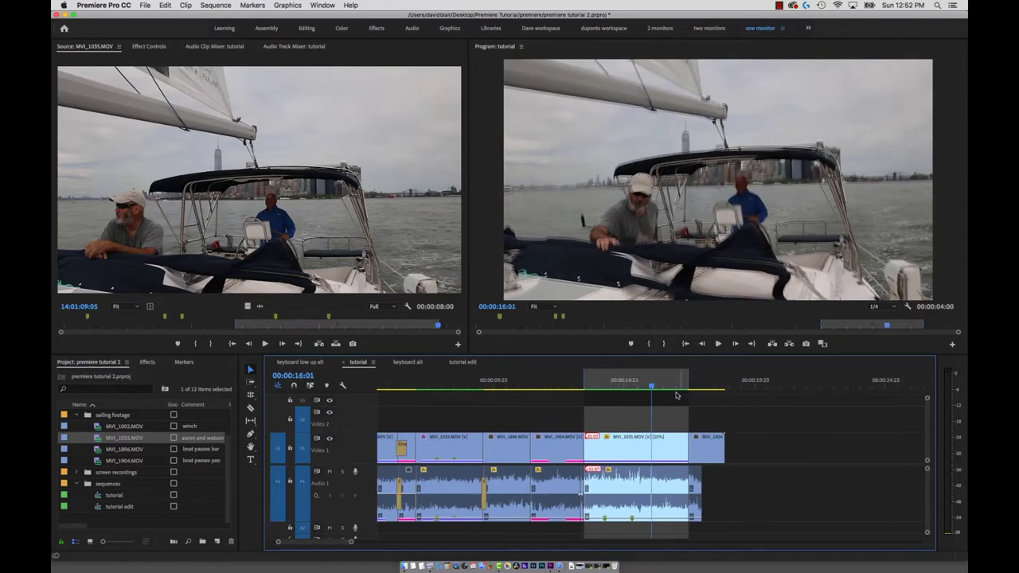
pyautogui.press('Left')
pyautogui.press('Left')
pyautogui.press('Left')
pyautogui.press('Left')
pyautogui.press('Left')
pyautogui.press('Left')
pyautogui.press('Left')
pyautogui.press('Left')
pyautogui.press('Left')
pyautogui.press('Left')
pyautogui.press('Left')
pyautogui.press('Left')
pyautogui.press('Left')
pyautogui.press('Left')
pyautogui.press('Left')
pyautogui.press('Left')
pyautogui.press('Left')
pyautogui.press('Left')
pyautogui.press('Left')
pyautogui.press('Left')
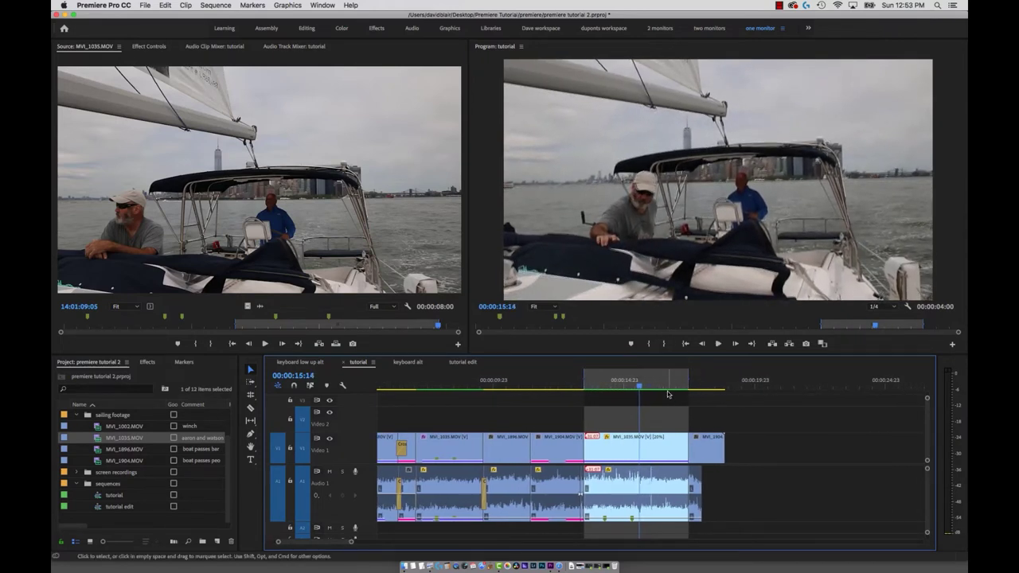
pyautogui.press('Left')
pyautogui.press('Left')
pyautogui.press('Left')
pyautogui.press('Left')
pyautogui.press('Left')
pyautogui.press('Left')
pyautogui.press('Left')
pyautogui.press('Left')
pyautogui.press('Left')
pyautogui.press('Left')
pyautogui.press('Left')
pyautogui.press('Left')
pyautogui.press('Left')
pyautogui.press('Left')
pyautogui.press('Left')
pyautogui.press('Left')
pyautogui.press('Left')
pyautogui.press('Left')
pyautogui.press('Left')
pyautogui.press('Left')
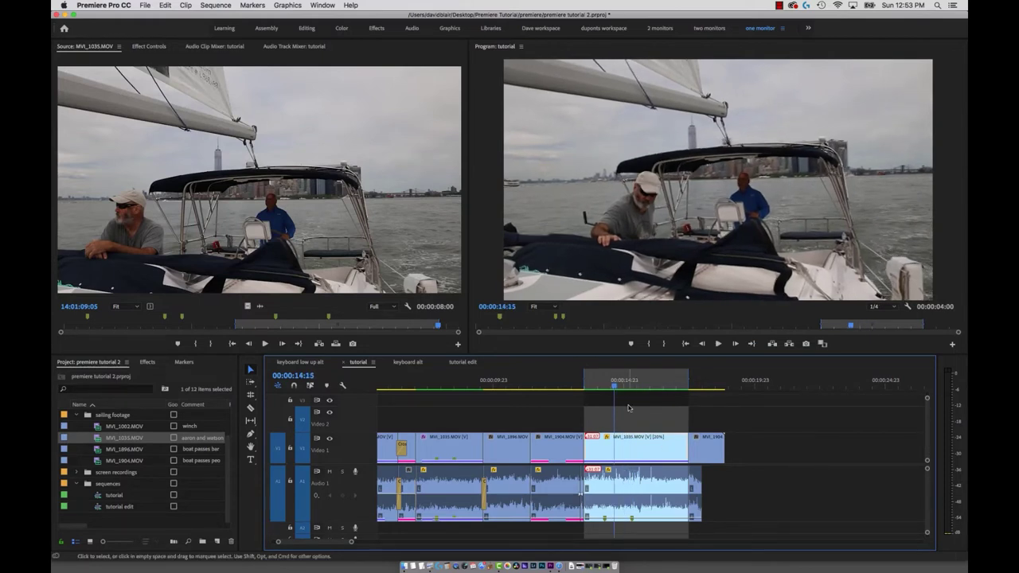
pyautogui.press('super+r')
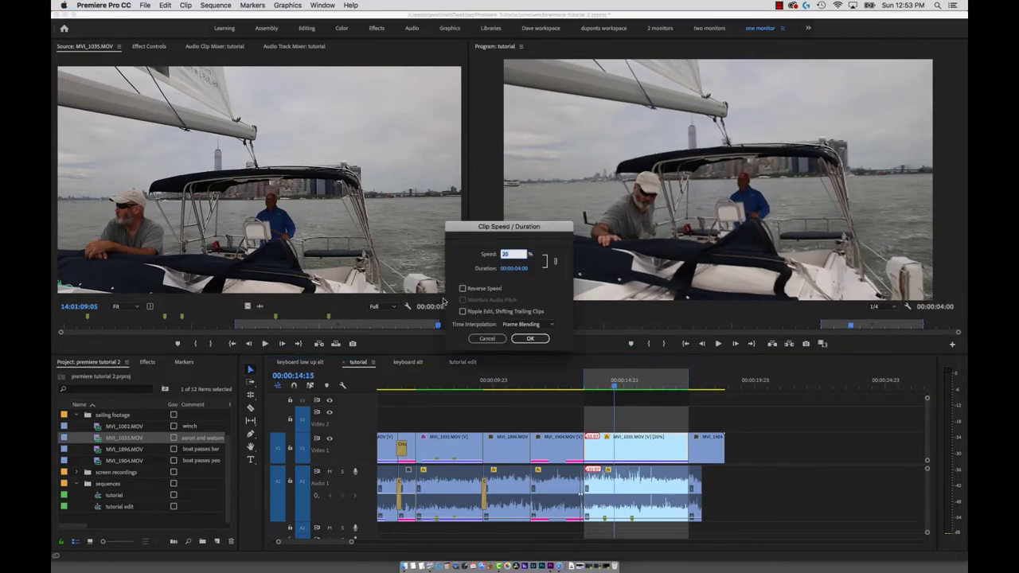
# - Set the 20% MVI_1035 clip to Optical Flow interpolation, render In to Out, and play it
pyautogui.click(527, 324)
pyautogui.click(518, 354)
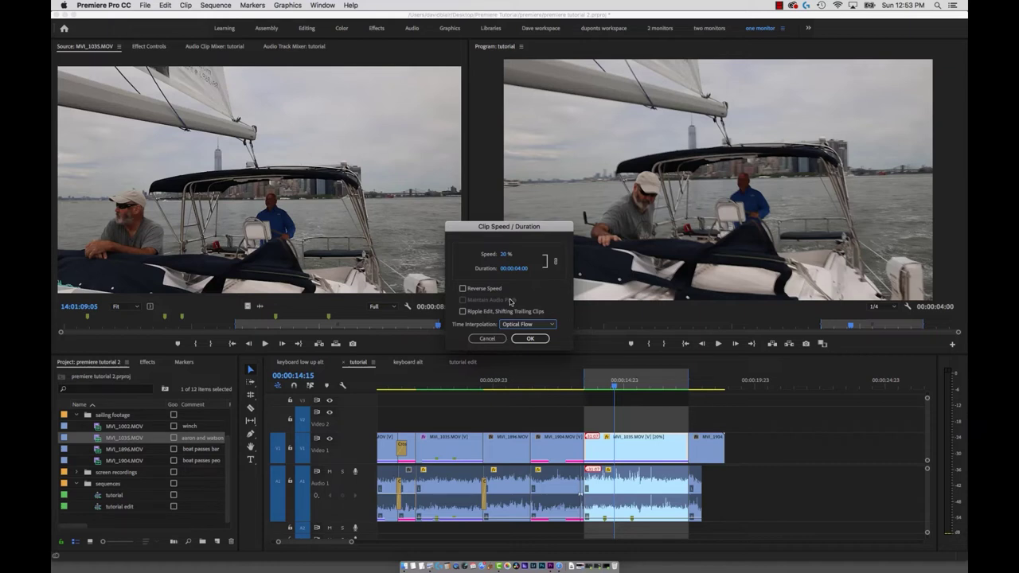
pyautogui.click(528, 338)
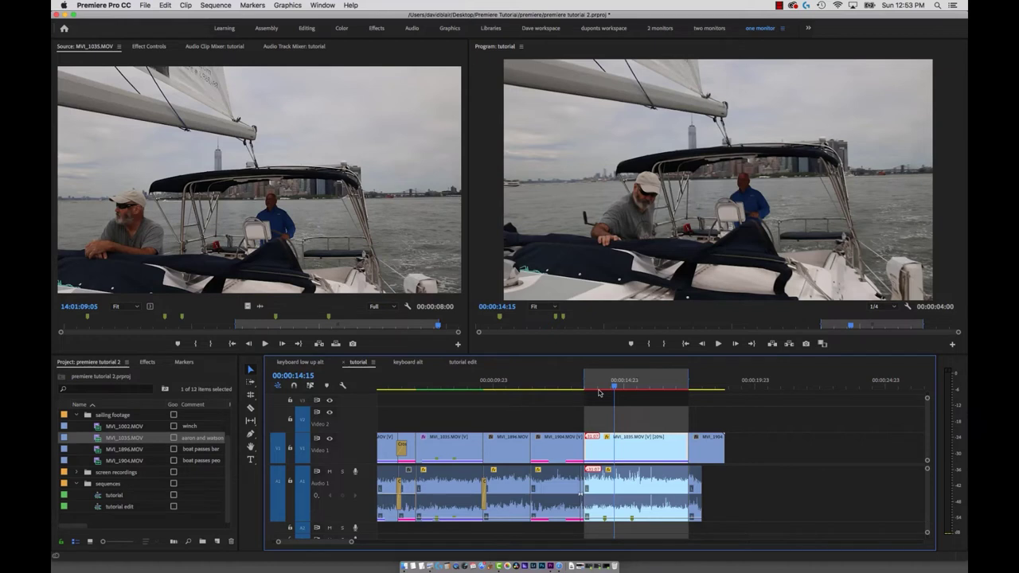
pyautogui.press('Return')
pyautogui.press('space')
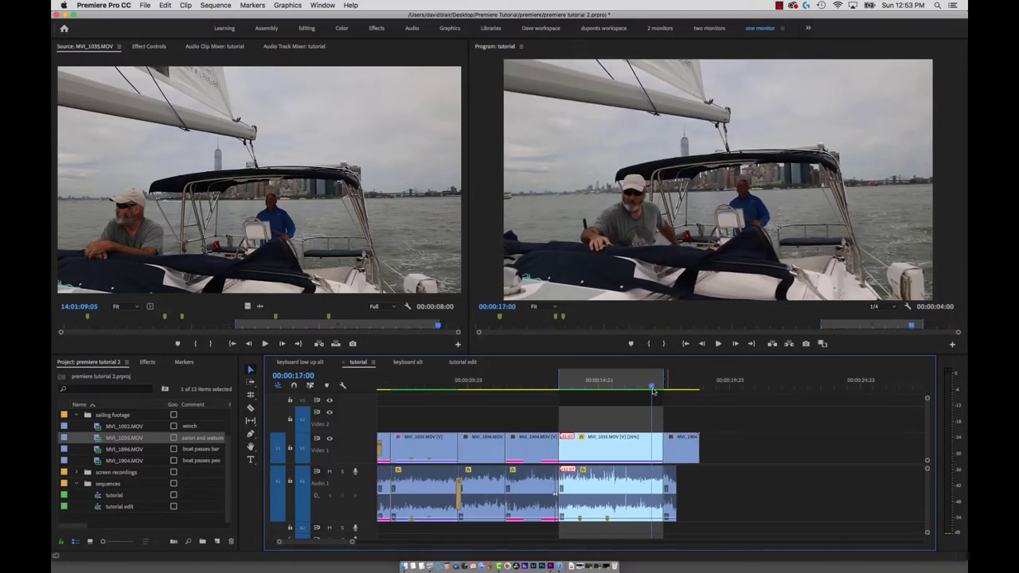
# - Stop playback and scrub back to review the slowed clip
pyautogui.click(623, 384)
pyautogui.moveTo(615, 392); pyautogui.dragTo(566, 390)
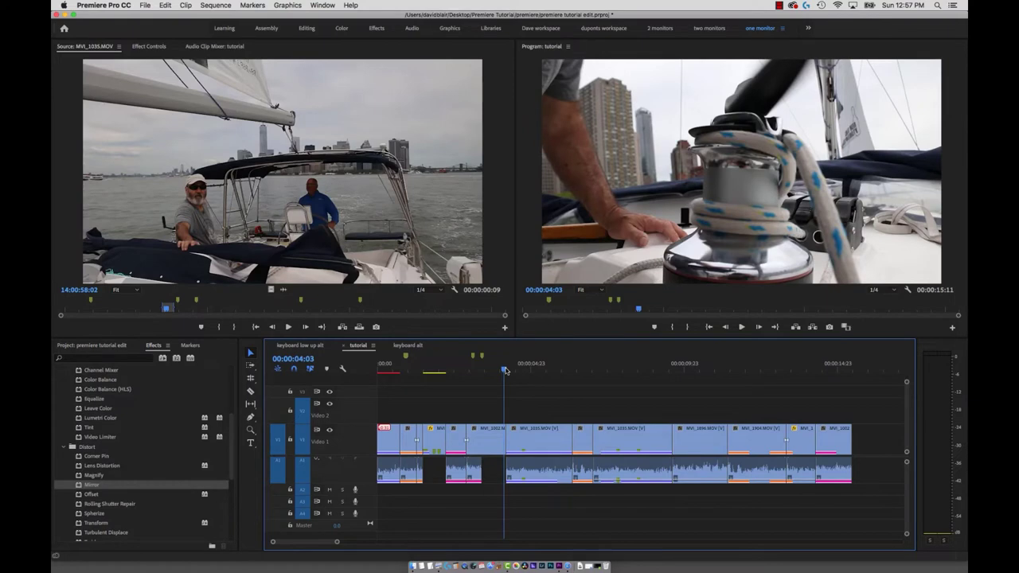
# - Apply the default Cross Dissolve at the V1 cut between the sailboat and umbrella shots
pyautogui.moveTo(505, 370); pyautogui.dragTo(573, 365)
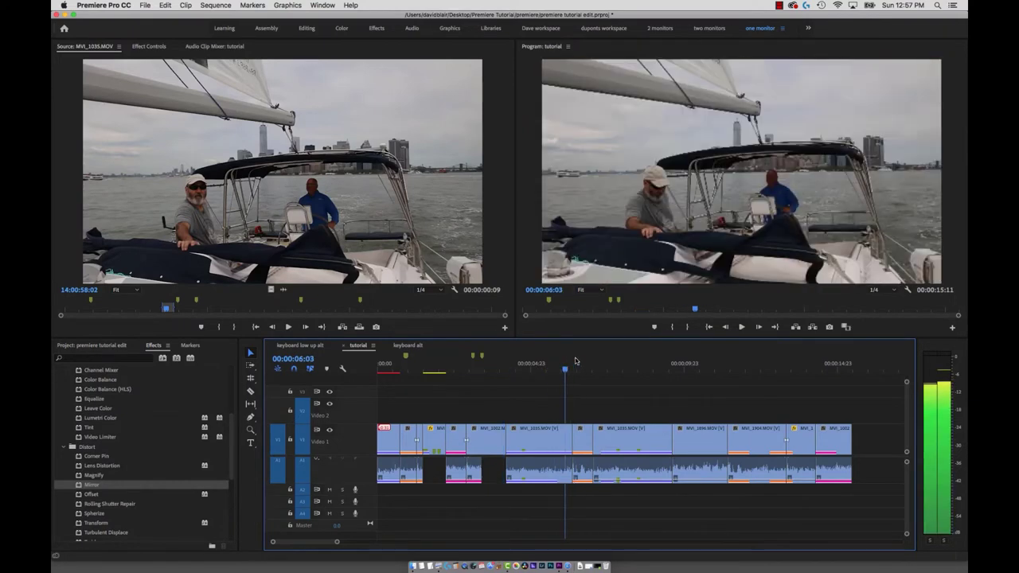
pyautogui.press('=')
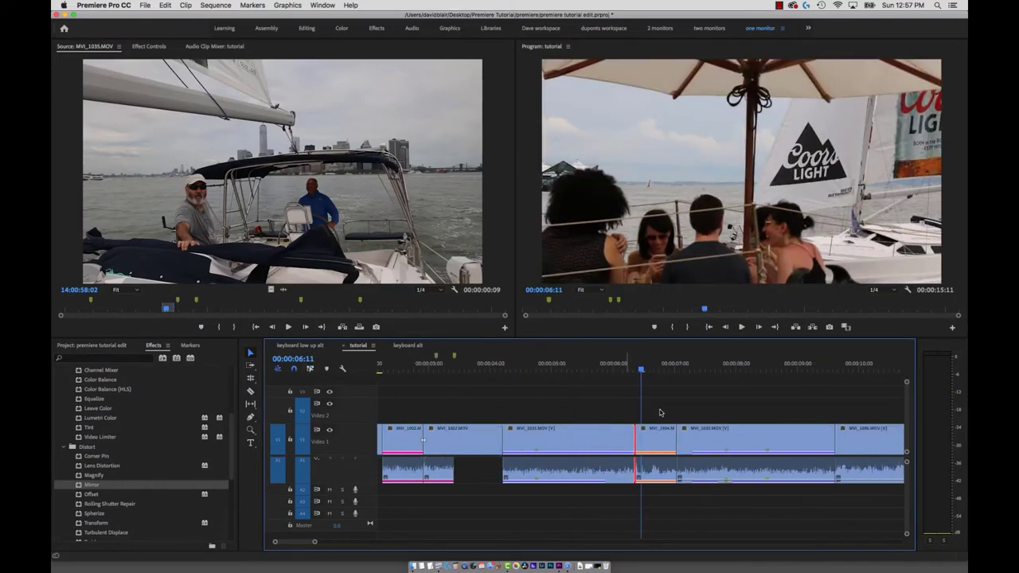
pyautogui.moveTo(639, 368); pyautogui.dragTo(631, 368)
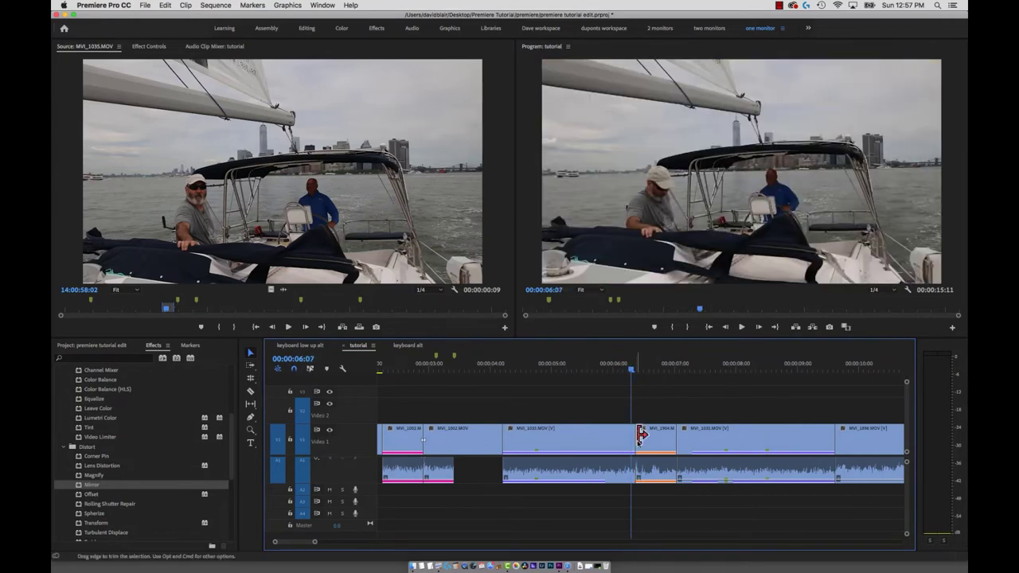
pyautogui.rightClick(638, 443)
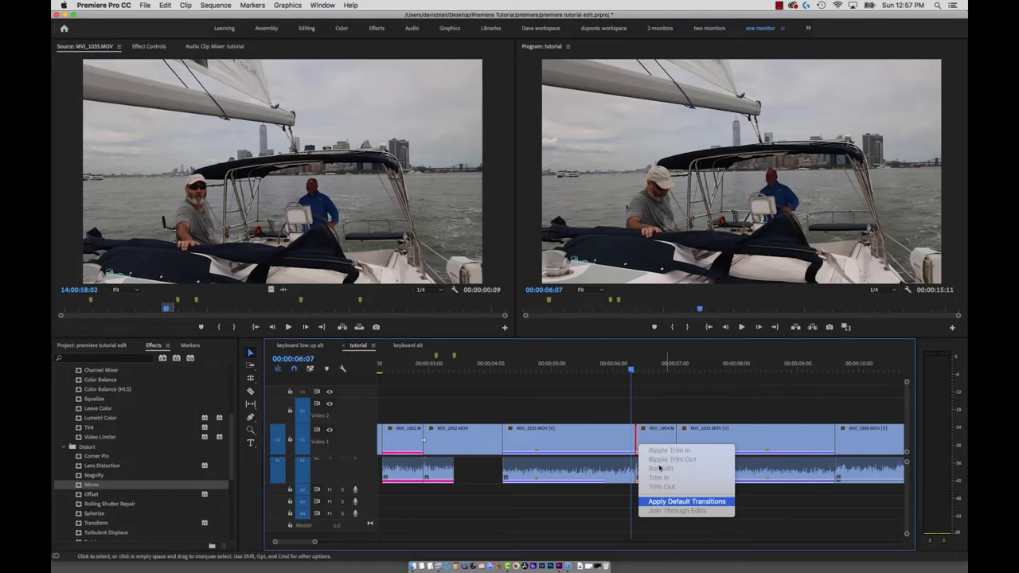
pyautogui.click(666, 501)
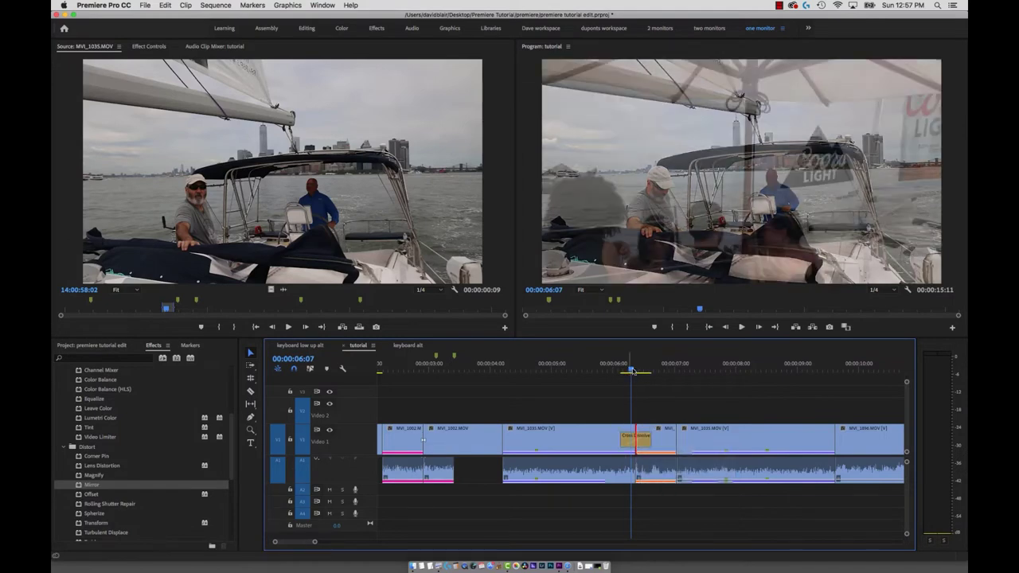
pyautogui.press('space')
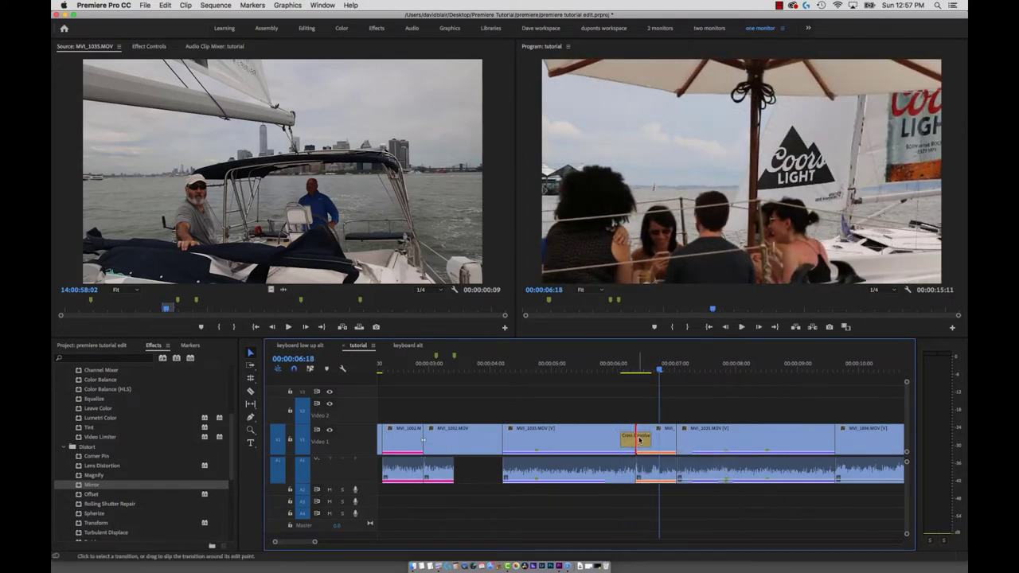
# - Set the Cross Dissolve duration to 20, then trim it shorter evenly from both ends
pyautogui.doubleClick(638, 439)
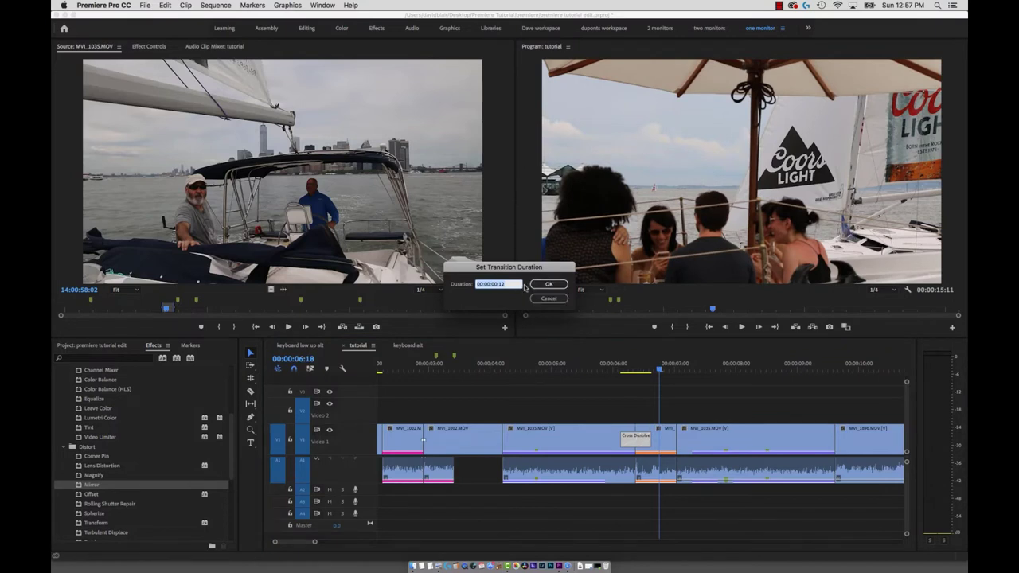
pyautogui.write('200')
pyautogui.press('Return')
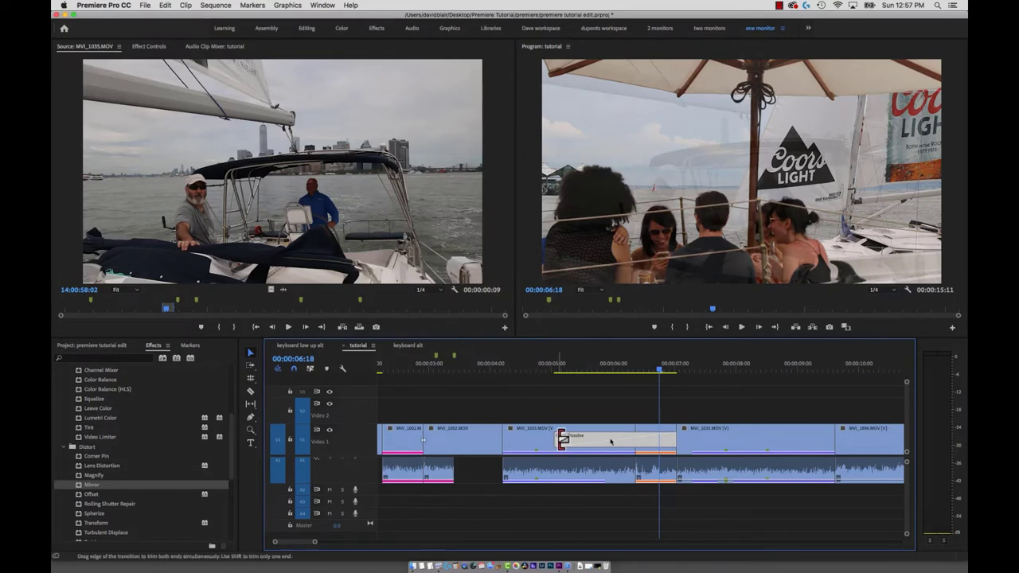
pyautogui.moveTo(561, 439); pyautogui.dragTo(629, 441)
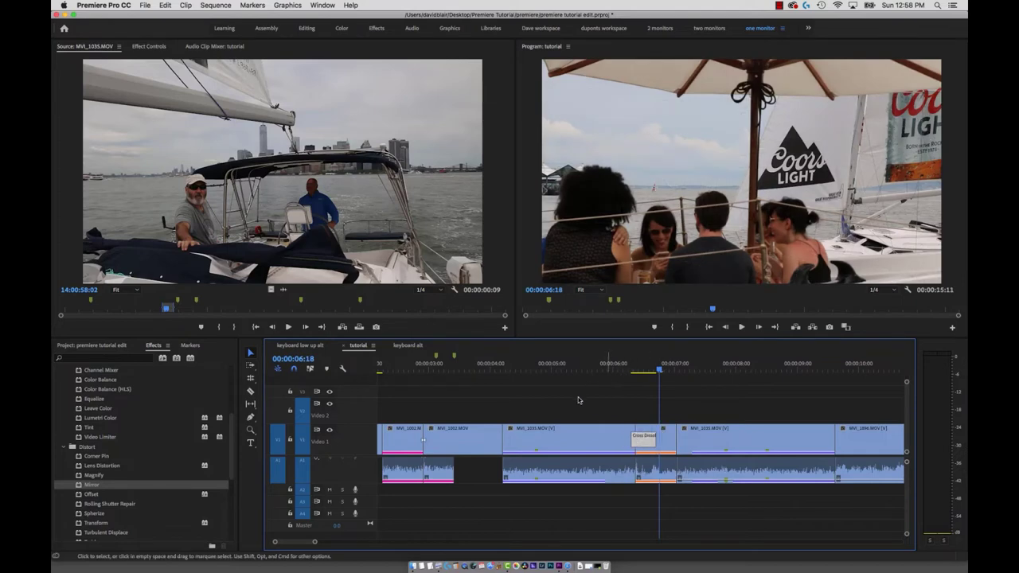
# - Play through the dissolve twice to review it, parking the playhead at 00:00:05:20
pyautogui.click(607, 365)
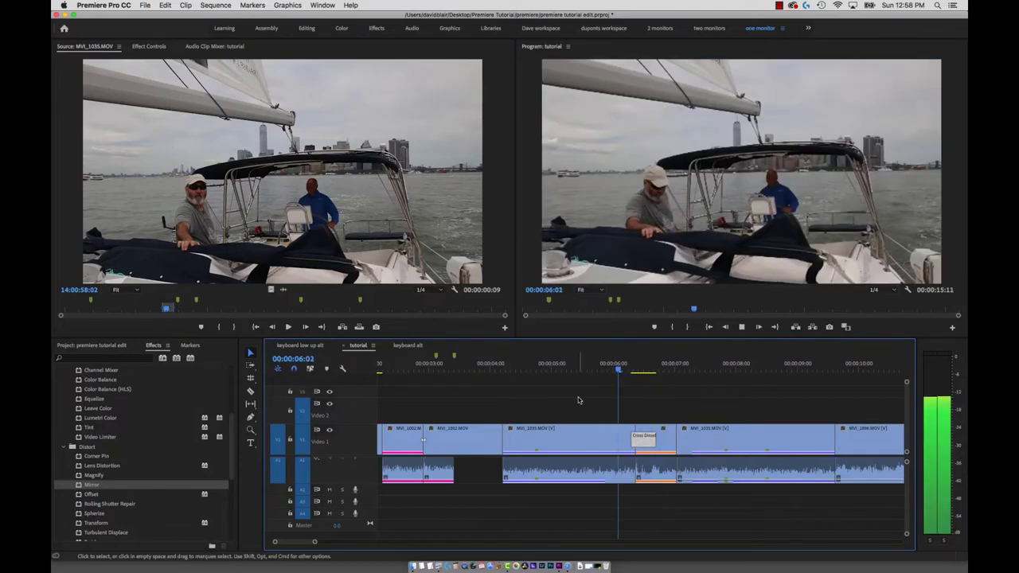
pyautogui.press('space')
pyautogui.click(602, 364)
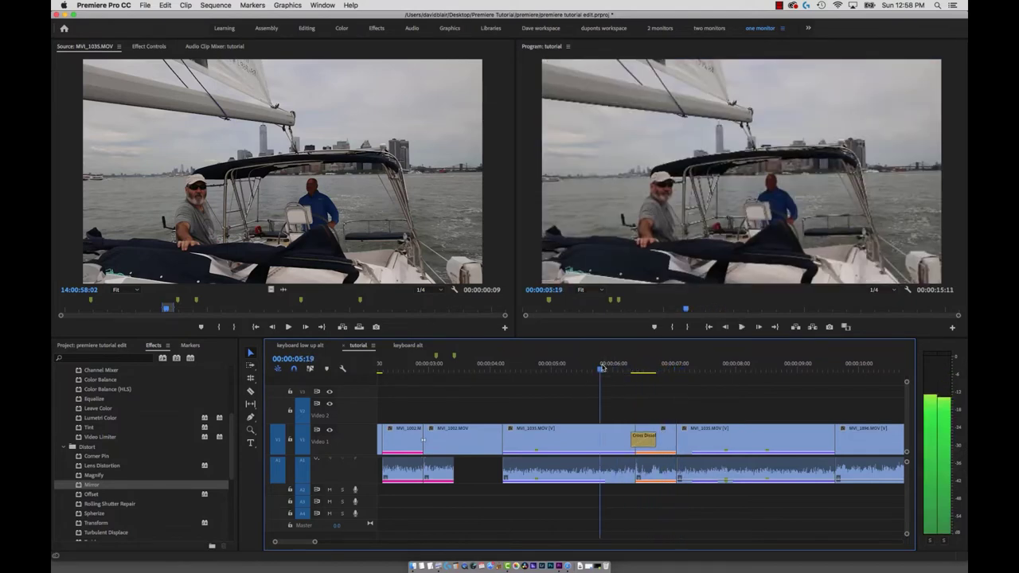
pyautogui.press('space')
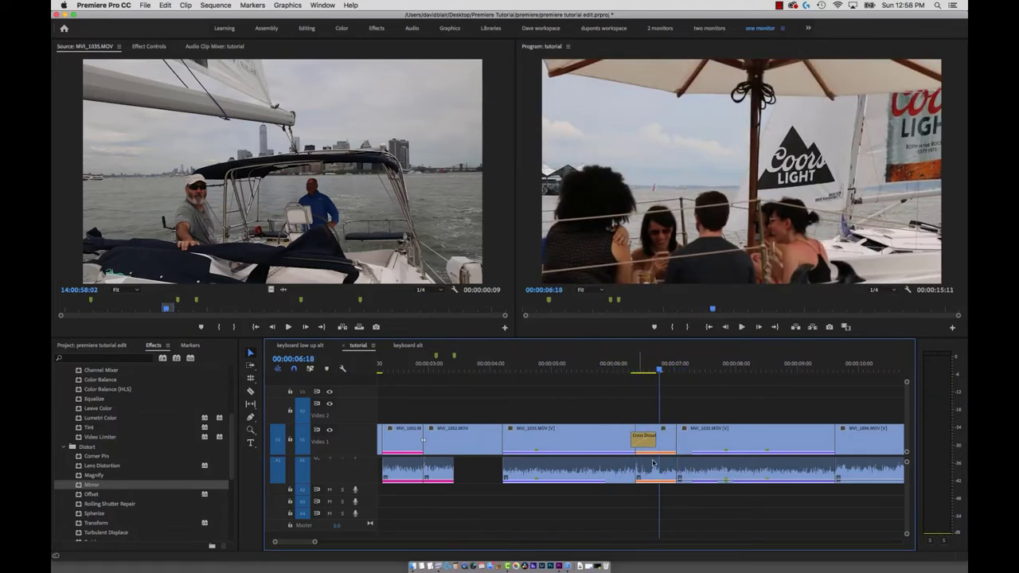
pyautogui.click(603, 368)
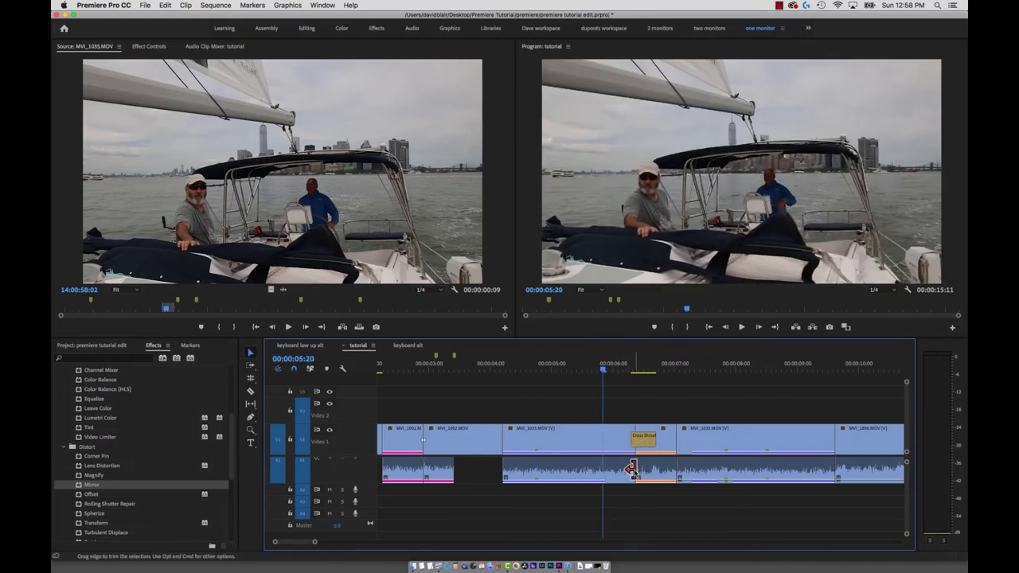
# - Add a default 5-frame audio crossfade at the audio cut under the dissolve
pyautogui.rightClick(631, 470)
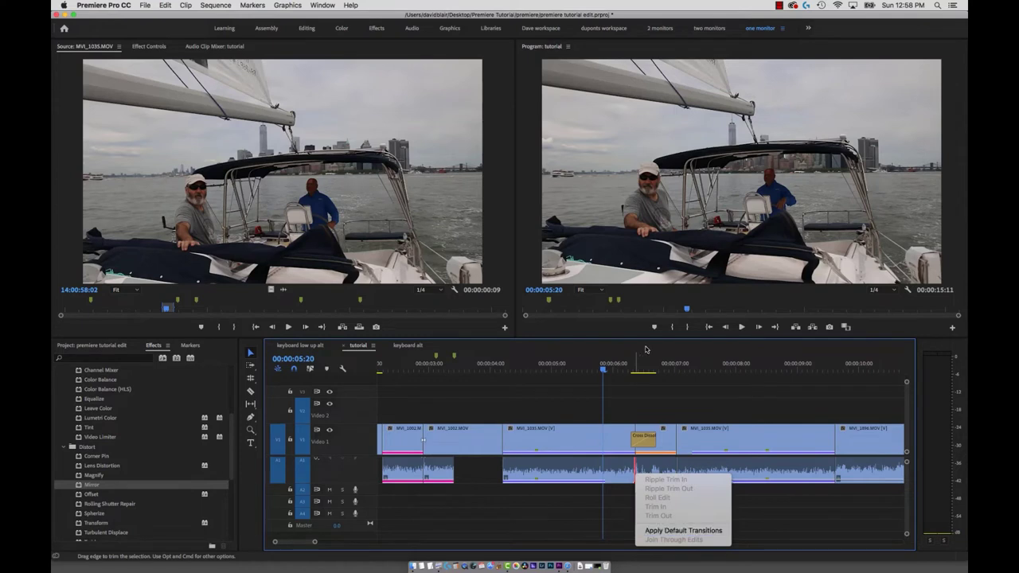
pyautogui.press('Escape')
pyautogui.press('super+shift+d')
pyautogui.doubleClick(636, 468)
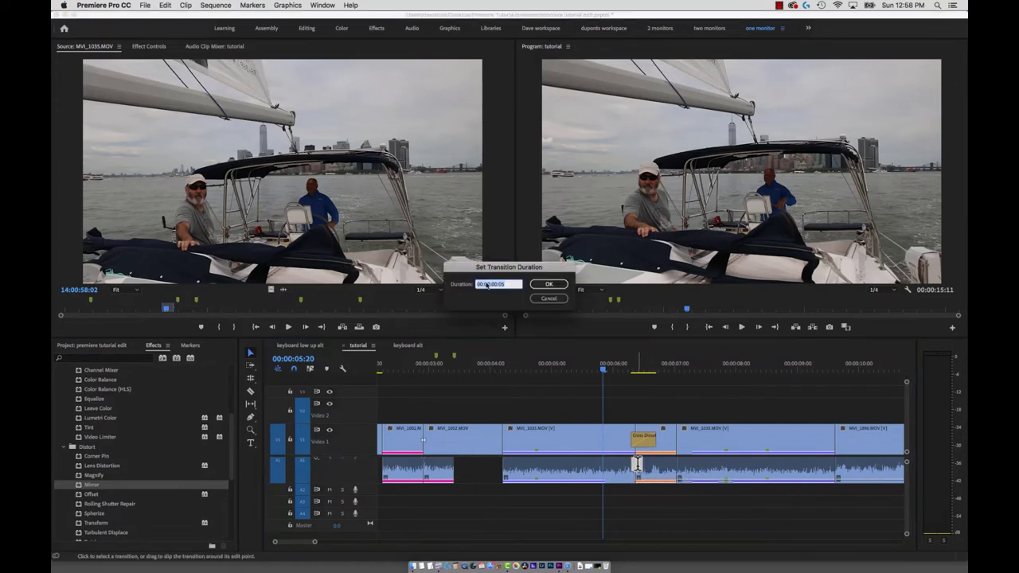
pyautogui.press('Return')
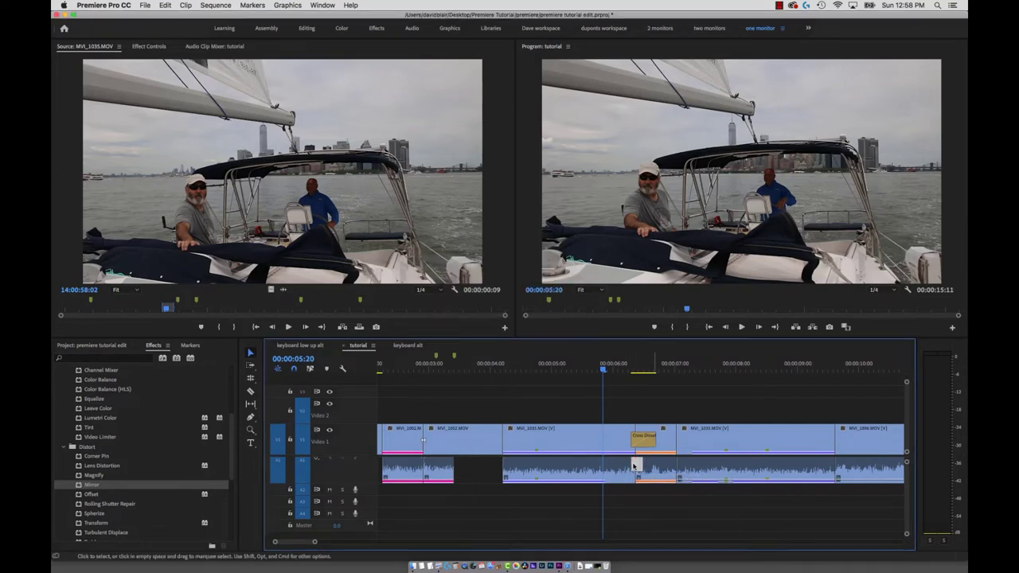
# - Jump to the next edit and add a default crossfade at that later A1 audio cut
pyautogui.press('Down')
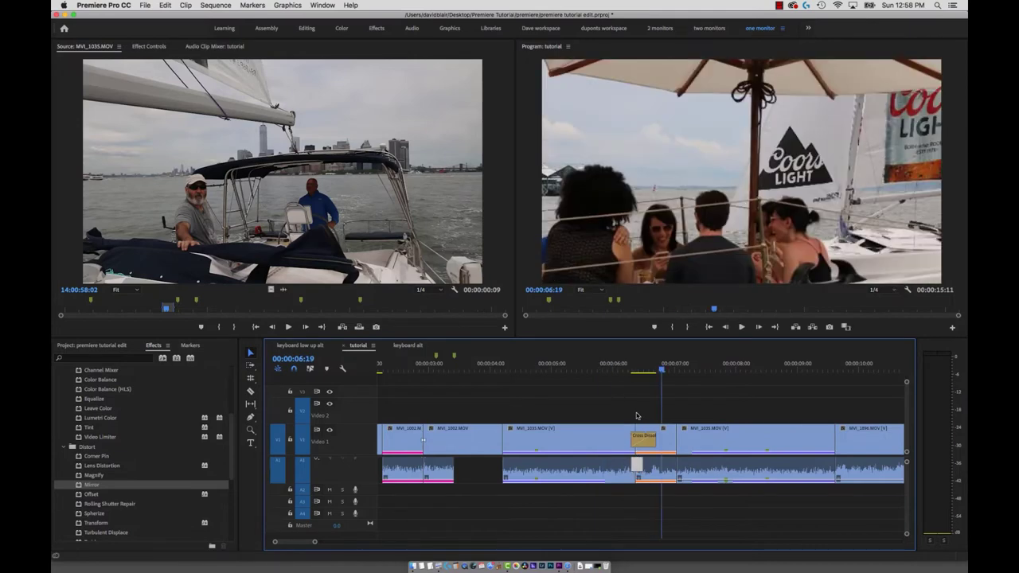
pyautogui.moveTo(609, 367); pyautogui.dragTo(674, 366)
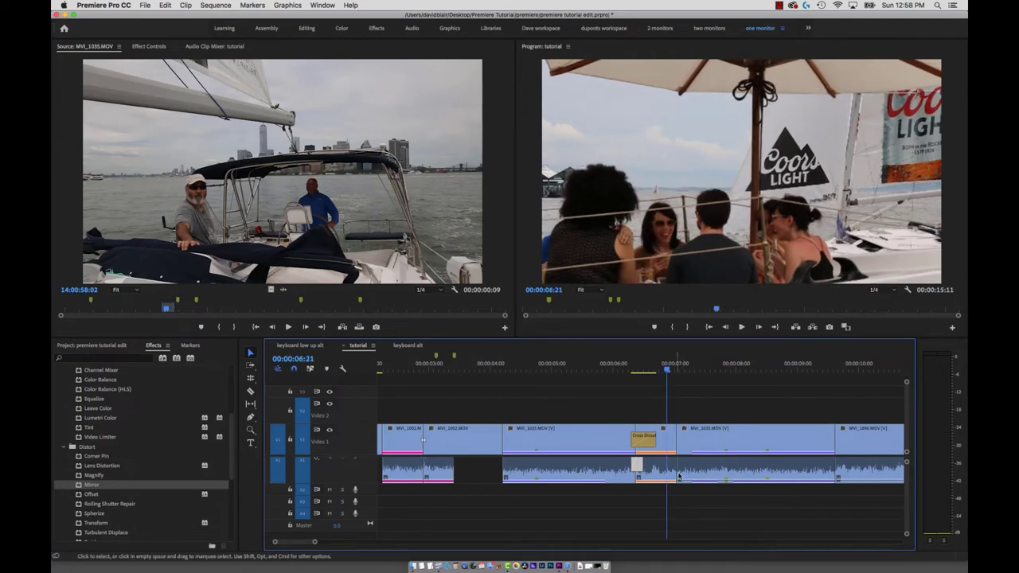
pyautogui.press('Left')
pyautogui.rightClick(840, 474)
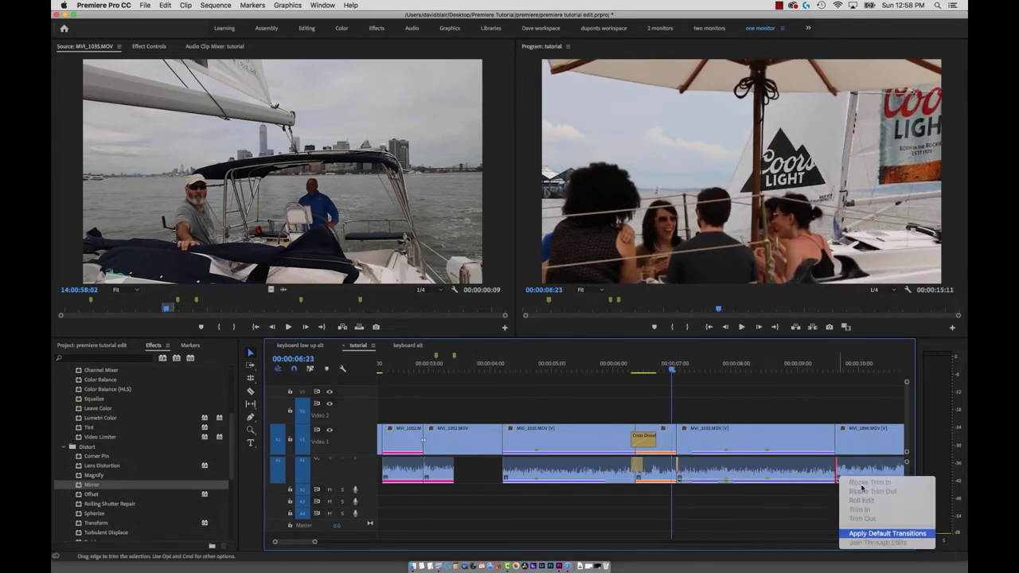
pyautogui.click(887, 533)
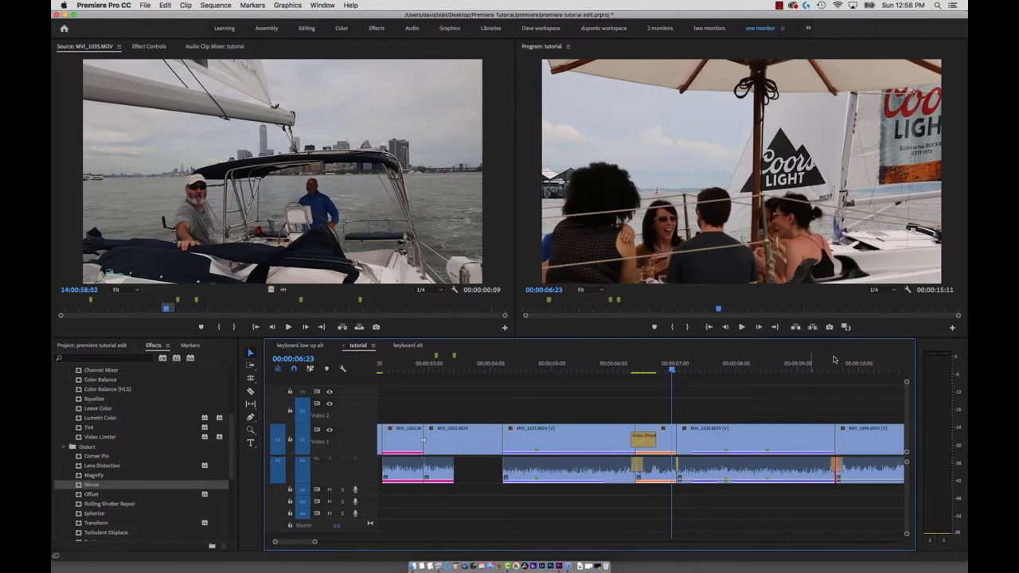
# - Scrub back into the Cross Dissolve, then go to the Premiere Pro CC menu for Preferences
pyautogui.click(819, 364)
pyautogui.click(845, 359)
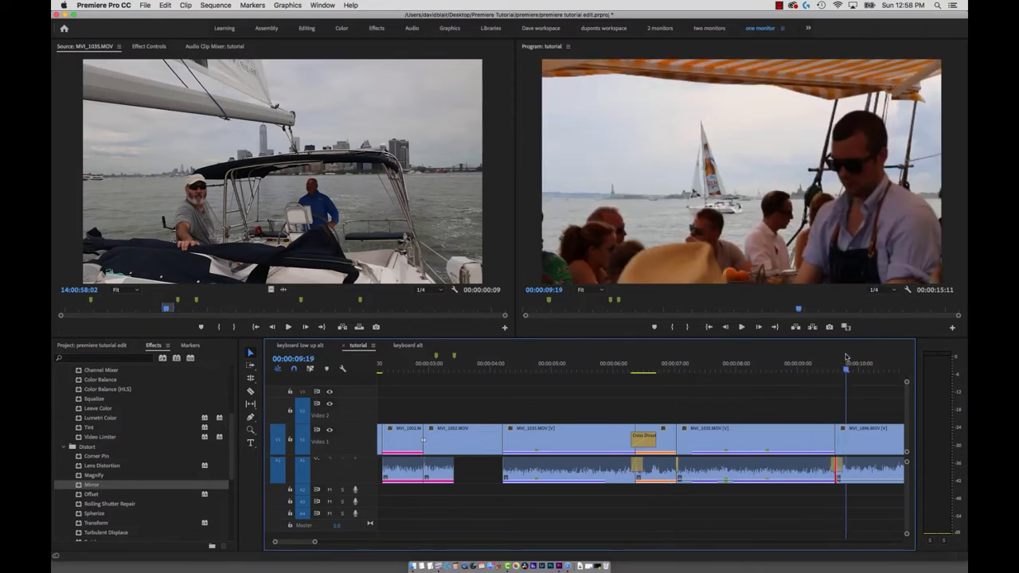
pyautogui.moveTo(634, 362); pyautogui.dragTo(646, 363)
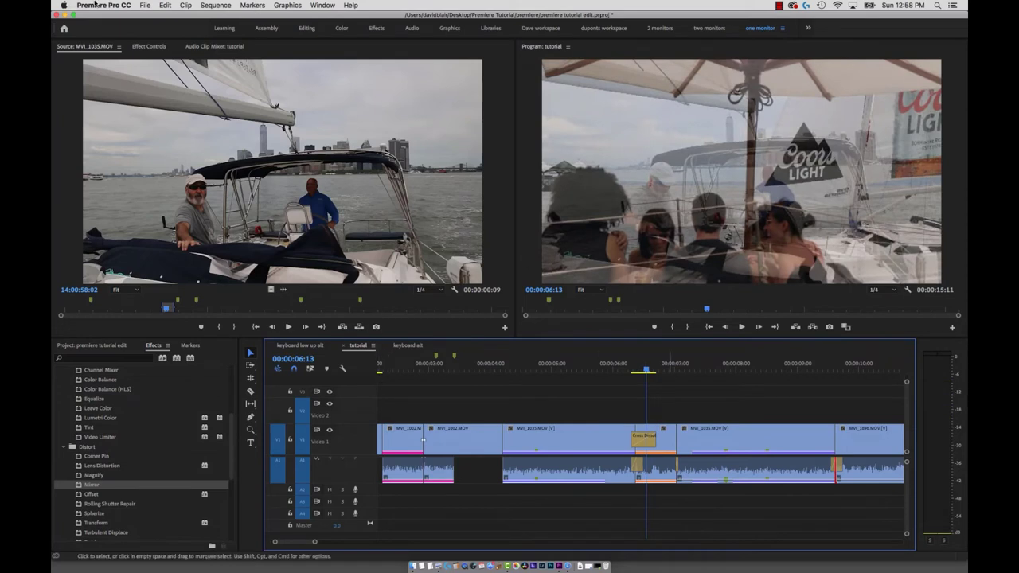
pyautogui.click(94, 4)
pyautogui.moveTo(111, 31)
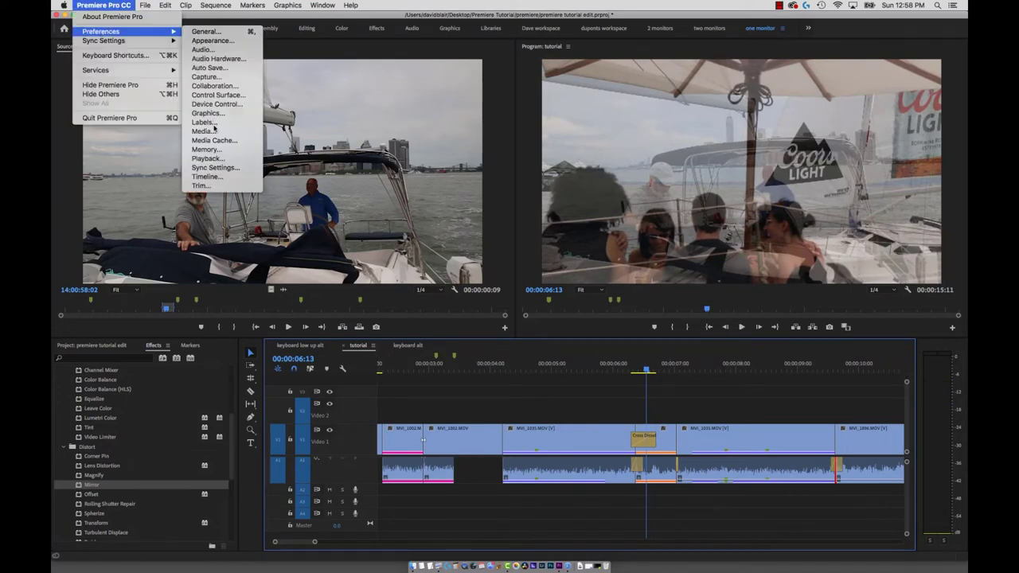
# - In Timeline preferences, enter 5 for Audio Transition Default Duration, switching units to Seconds and back to Frames
pyautogui.click(207, 176)
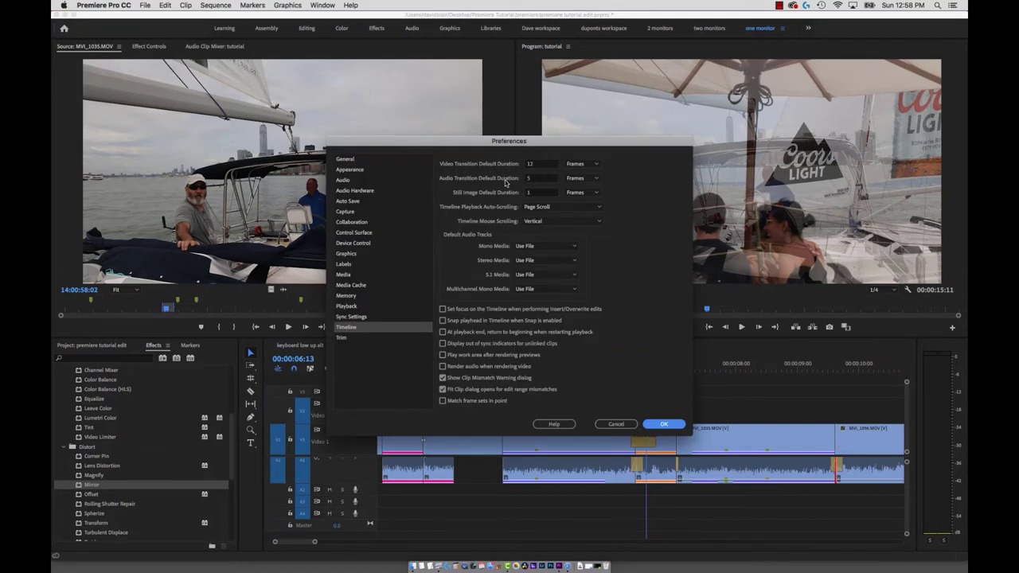
pyautogui.click(582, 178)
pyautogui.click(580, 196)
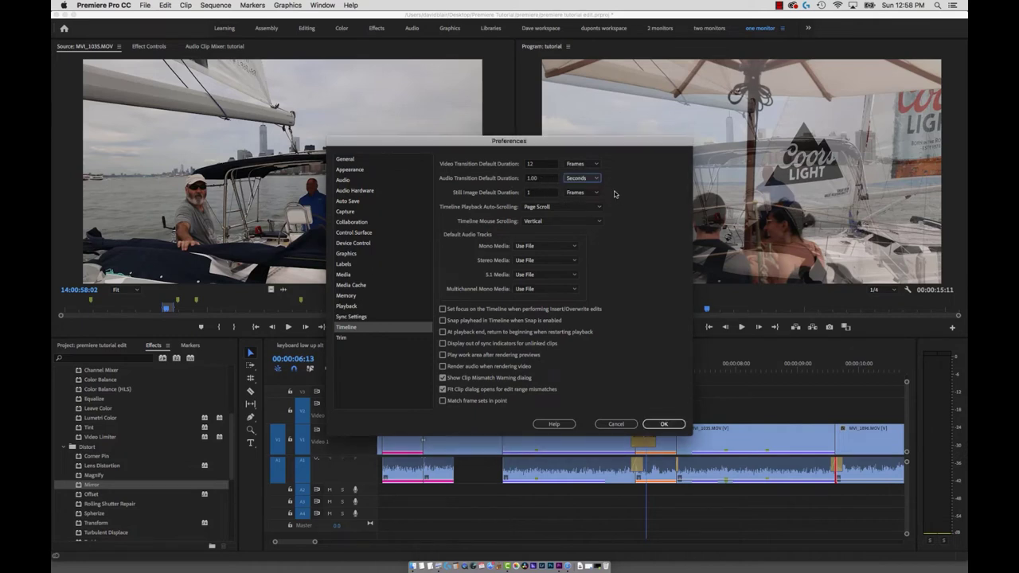
pyautogui.click(546, 181)
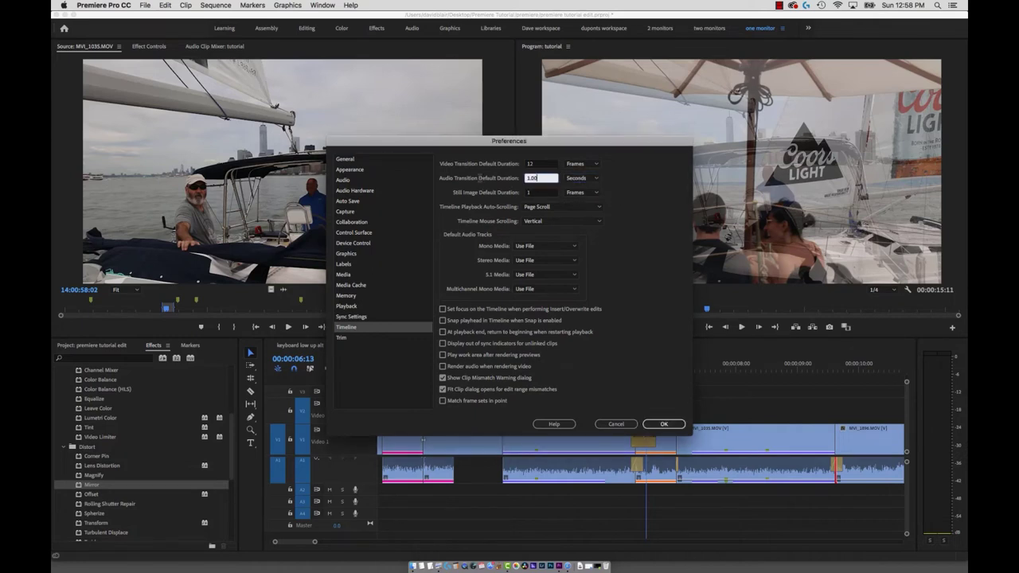
pyautogui.write('5')
pyautogui.click(588, 180)
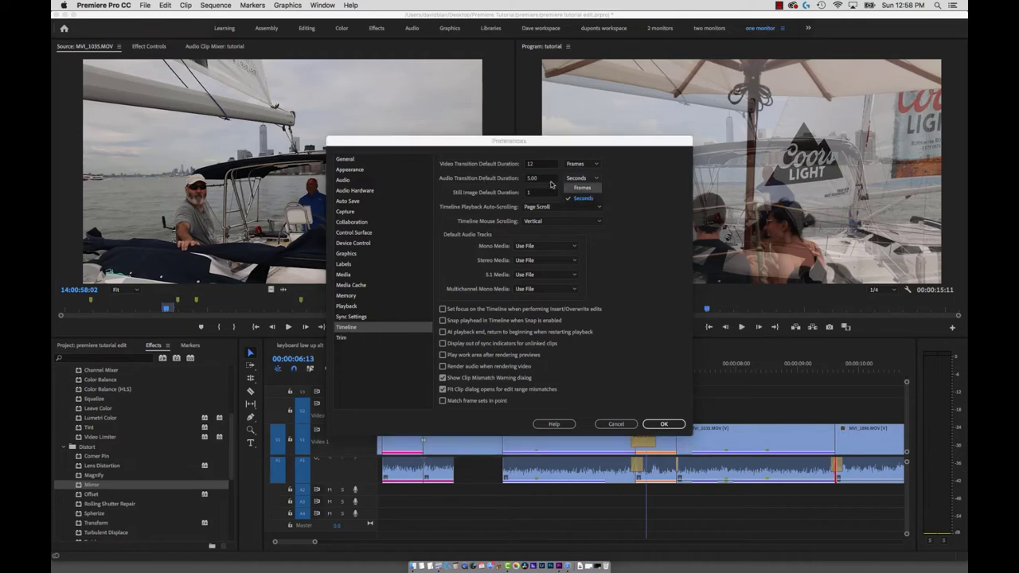
pyautogui.click(557, 184)
pyautogui.press('Return')
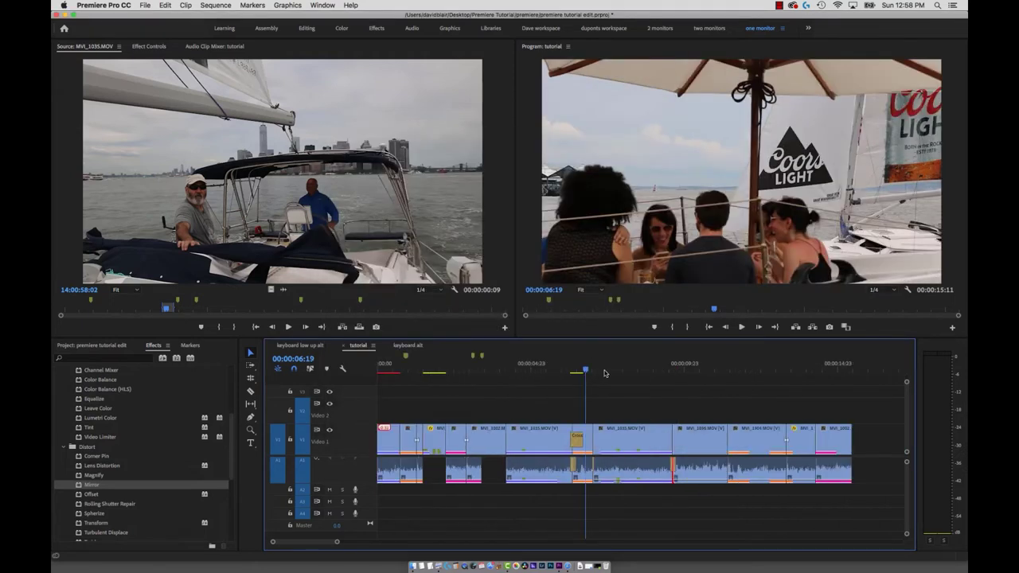
pyautogui.click(540, 369)
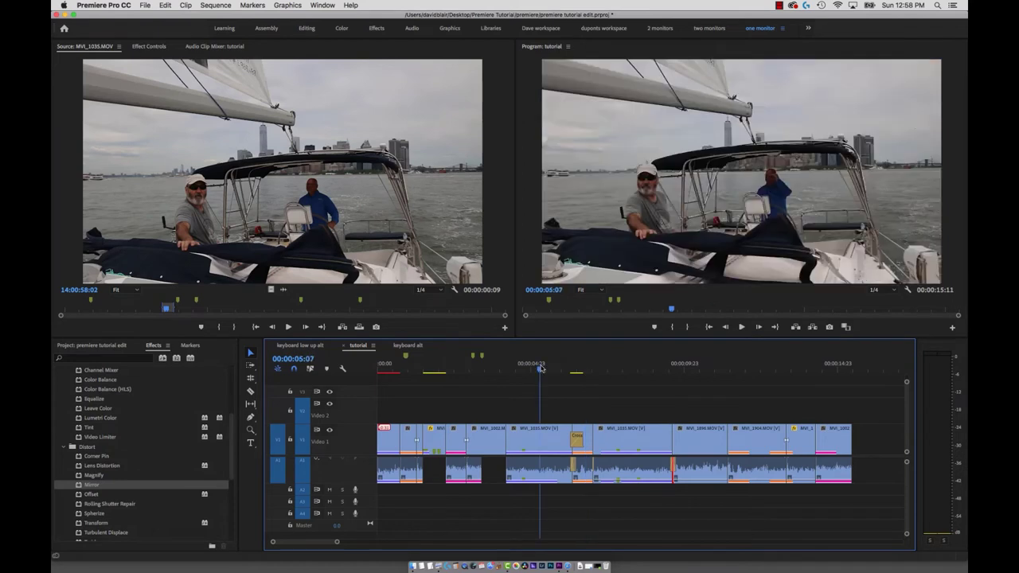
pyautogui.press('i')
pyautogui.click(657, 370)
pyautogui.press('o')
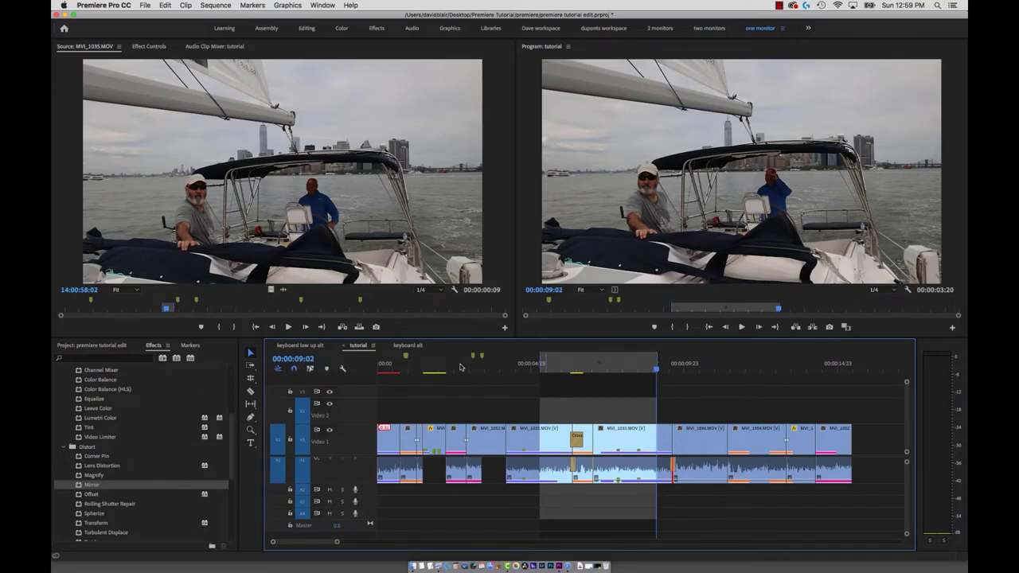
pyautogui.press('Home')
pyautogui.press('i')
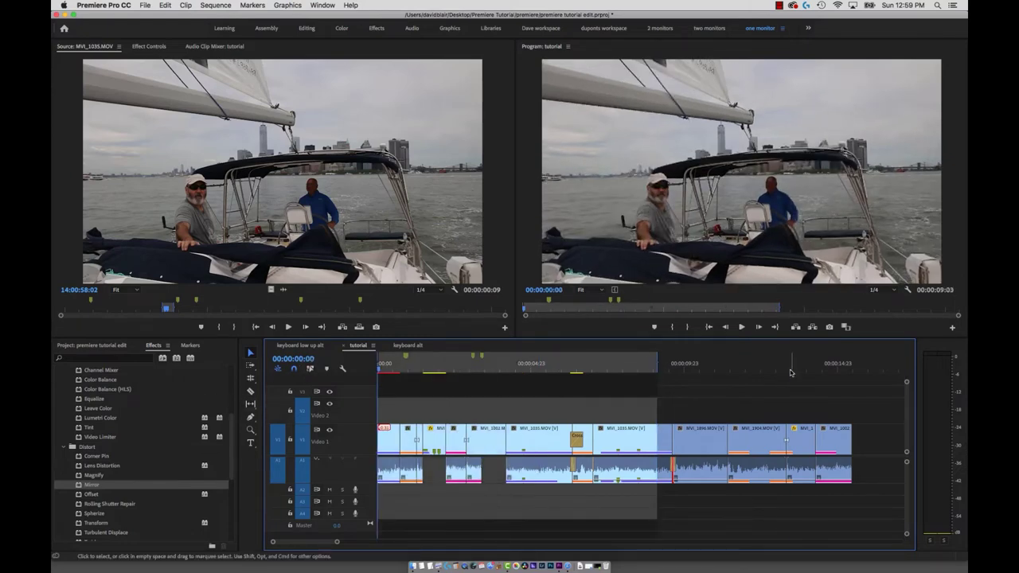
pyautogui.click(790, 369)
pyautogui.press('space')
pyautogui.press('o')
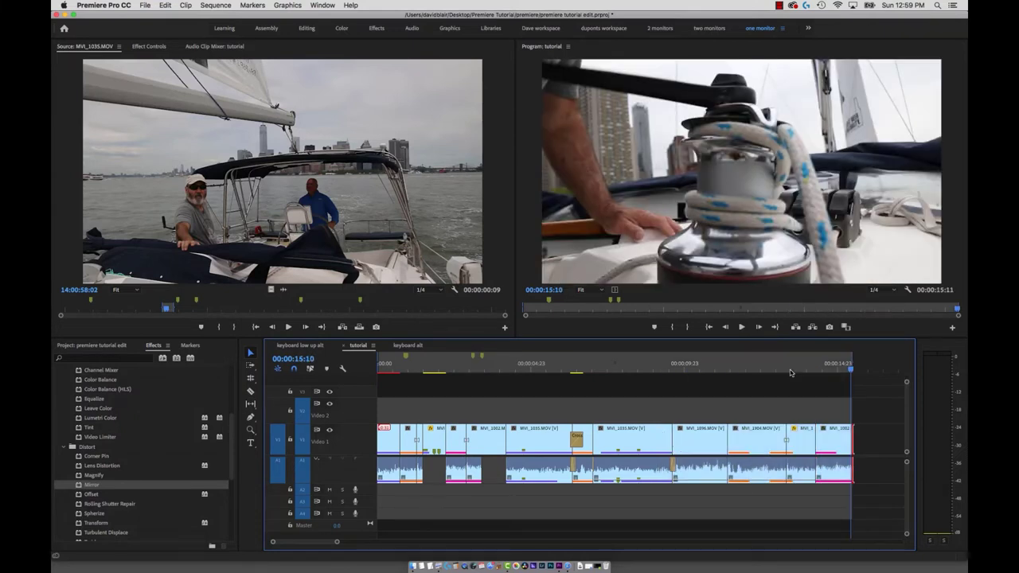
pyautogui.hotkey('alt', 'x')
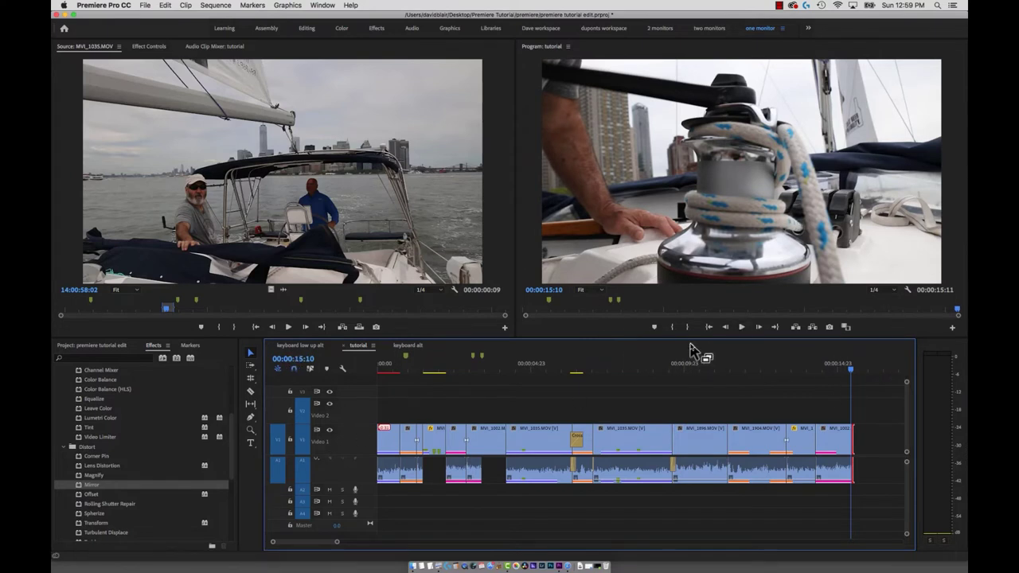
pyautogui.click(698, 369)
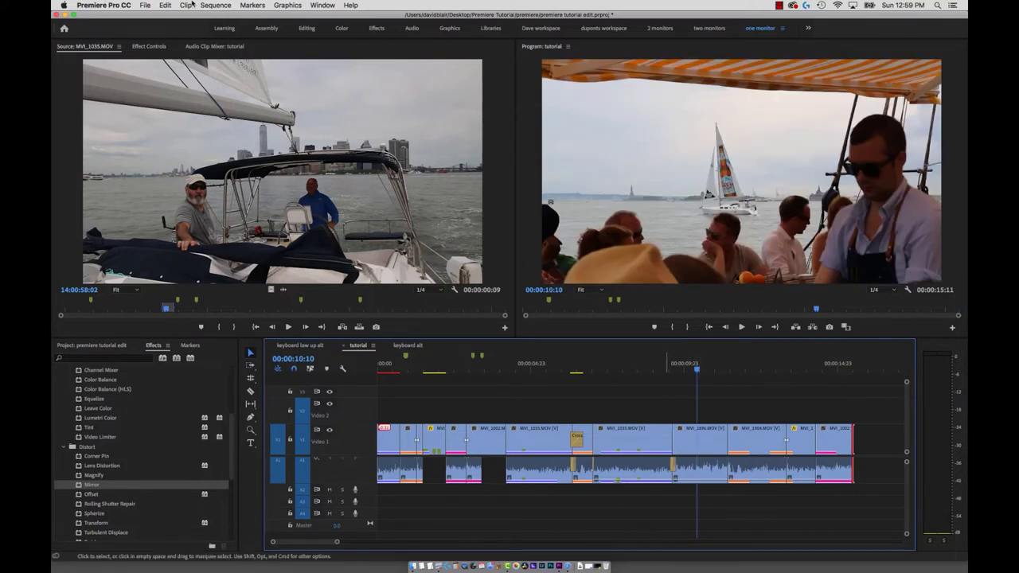
# - Open the media Export Settings and choose the Match Source - High bitrate preset
pyautogui.click(146, 4)
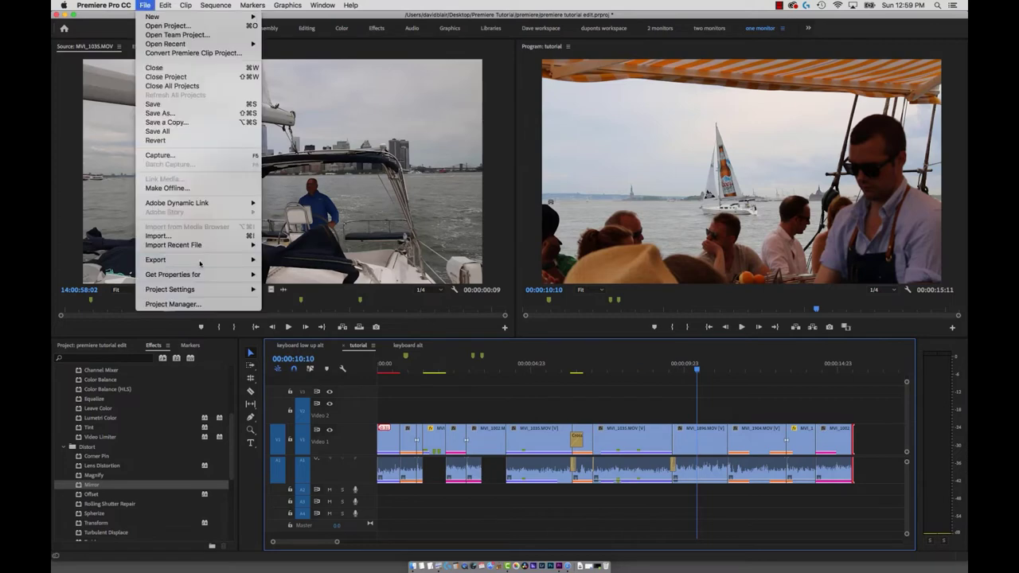
pyautogui.moveTo(203, 260)
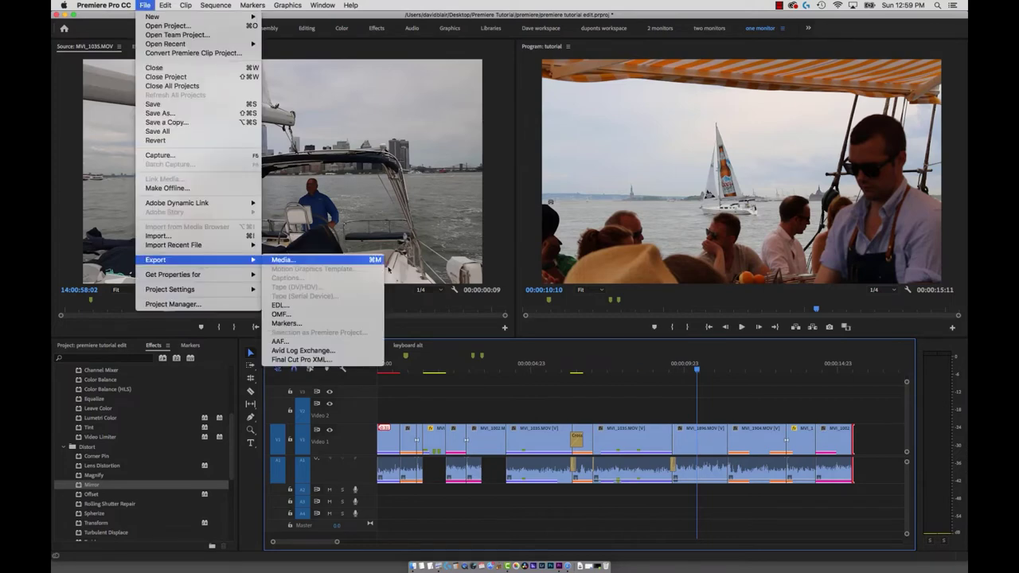
pyautogui.press('super+m')
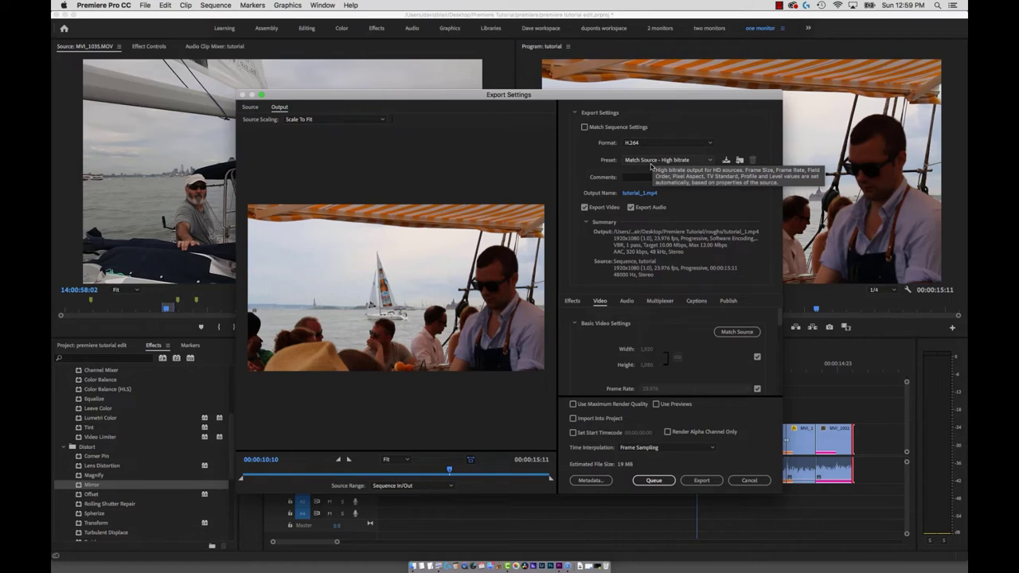
pyautogui.click(651, 162)
pyautogui.click(656, 183)
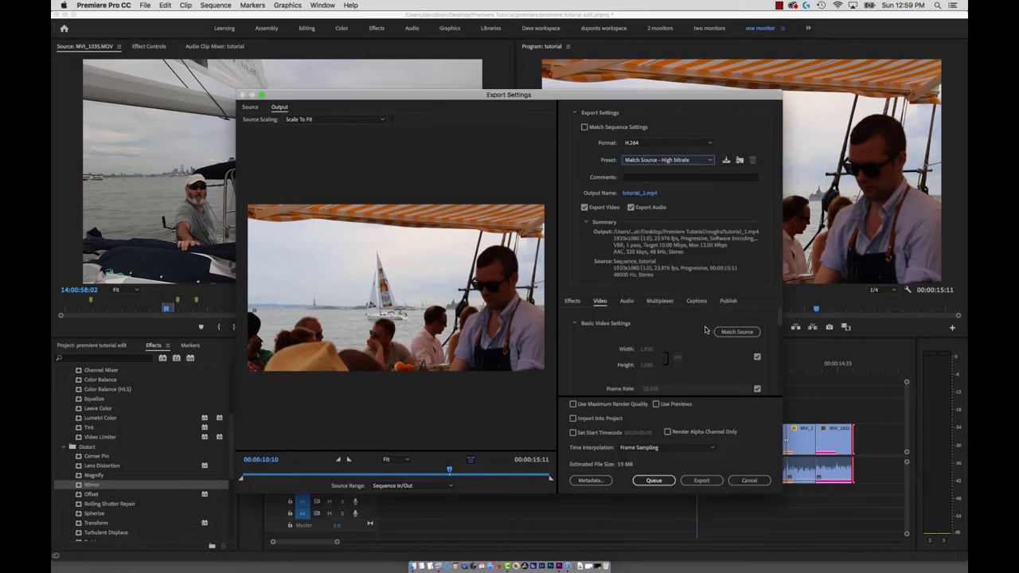
# - Try bitrate values: target 6 Mbps, maximum 8 Mbps, then both lowered to about 4.85
pyautogui.scroll(-8, 707, 335)
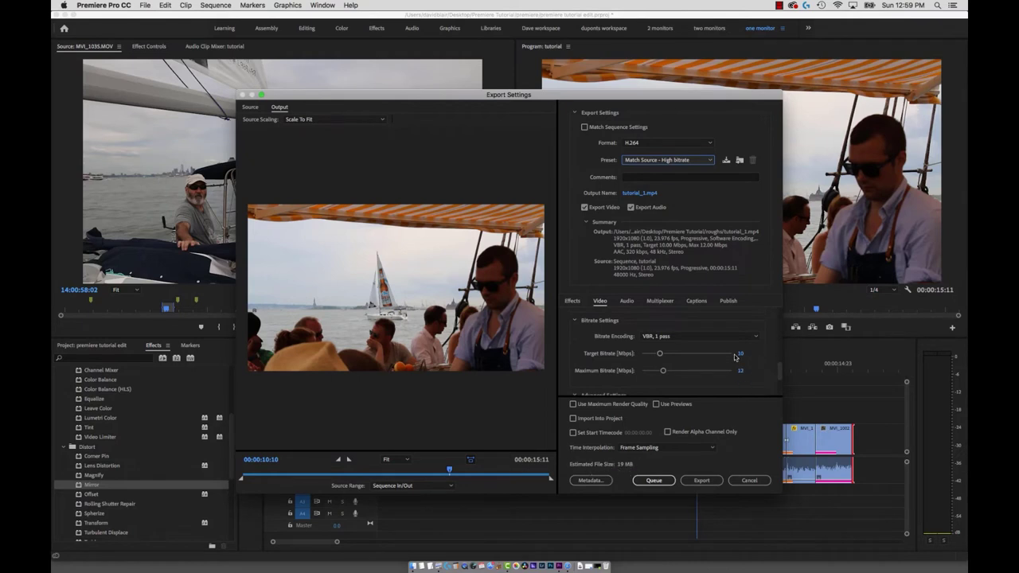
pyautogui.click(739, 354)
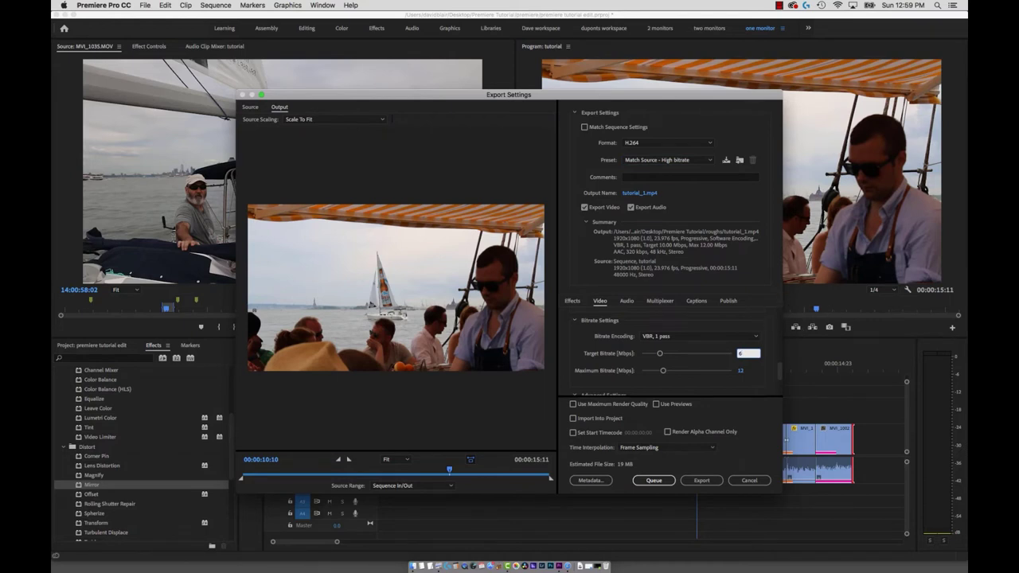
pyautogui.click(740, 371)
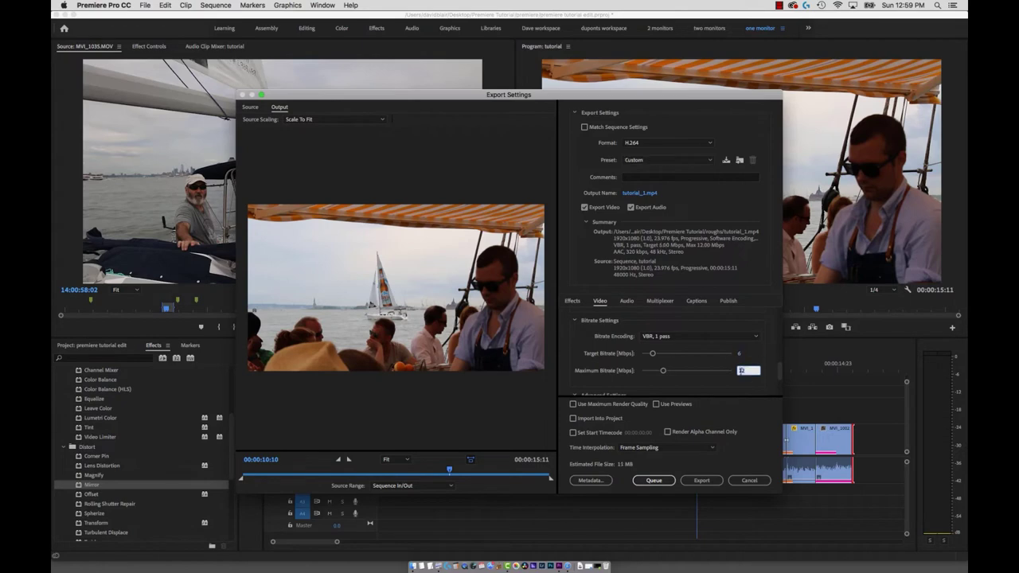
pyautogui.press('Return')
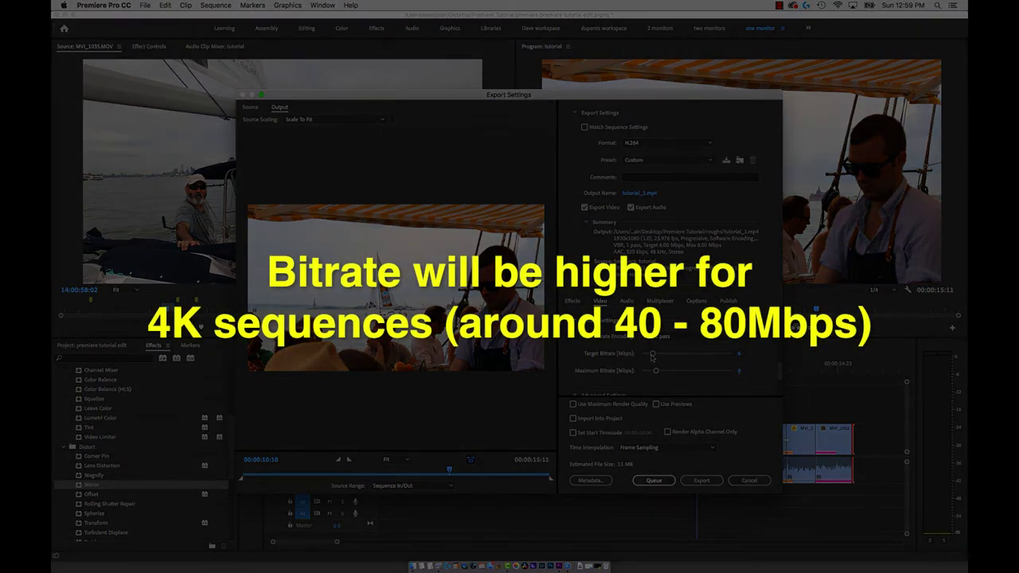
pyautogui.moveTo(648, 358); pyautogui.dragTo(644, 358)
pyautogui.click(649, 372)
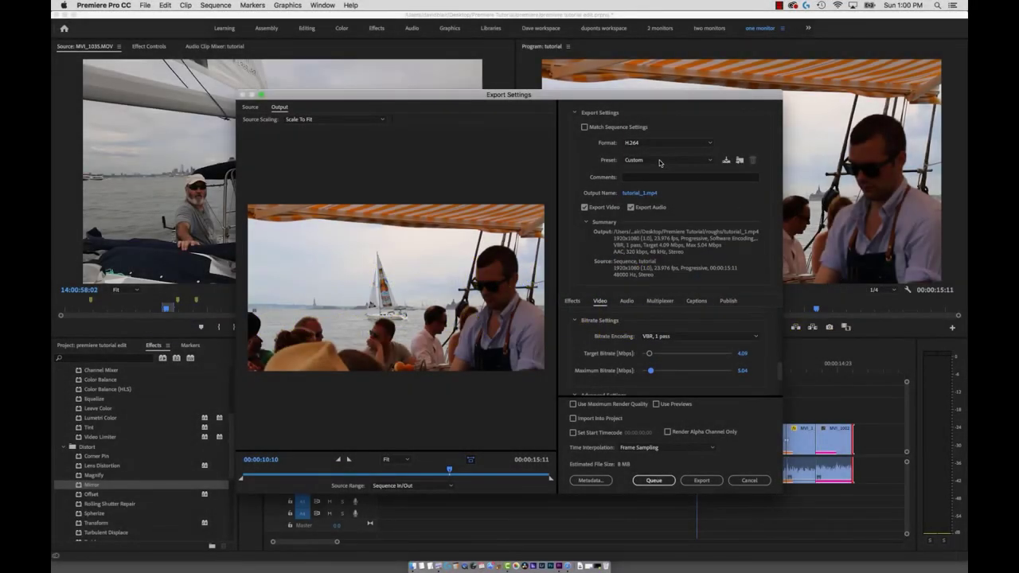
# - Restore the Match Source - High bitrate preset and go to the output file name
pyautogui.click(659, 162)
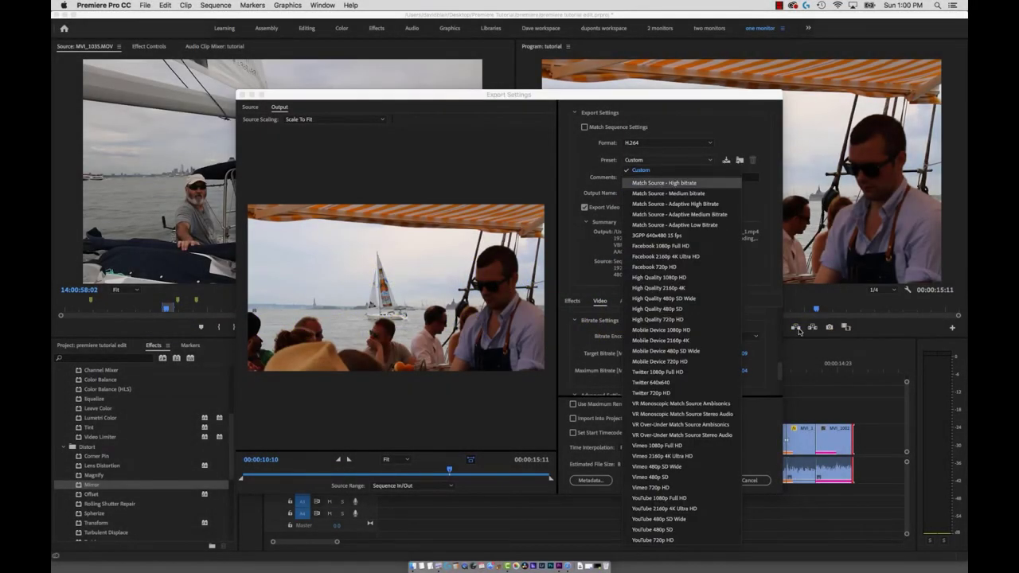
pyautogui.press('Return')
pyautogui.scroll(-3, 767, 351)
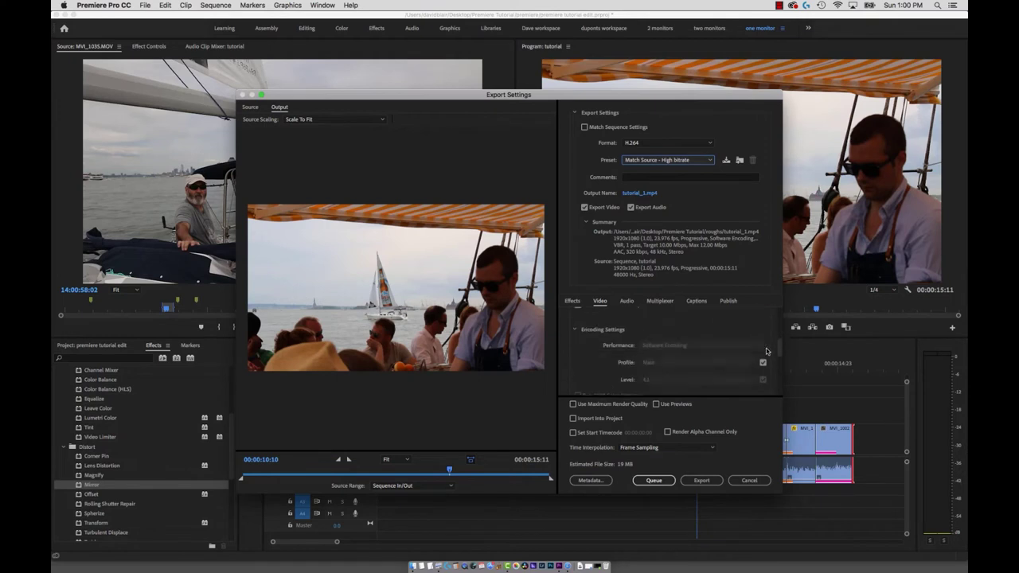
pyautogui.scroll(-3, 766, 351)
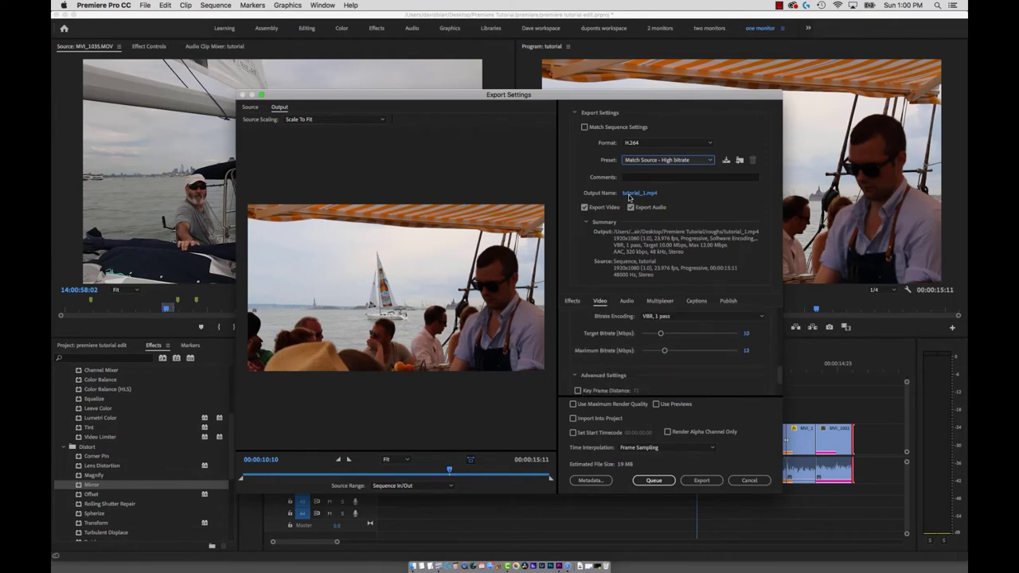
pyautogui.click(629, 197)
# - Name the output tutorial 2 in the roughs folder and start the export
pyautogui.click(426, 147)
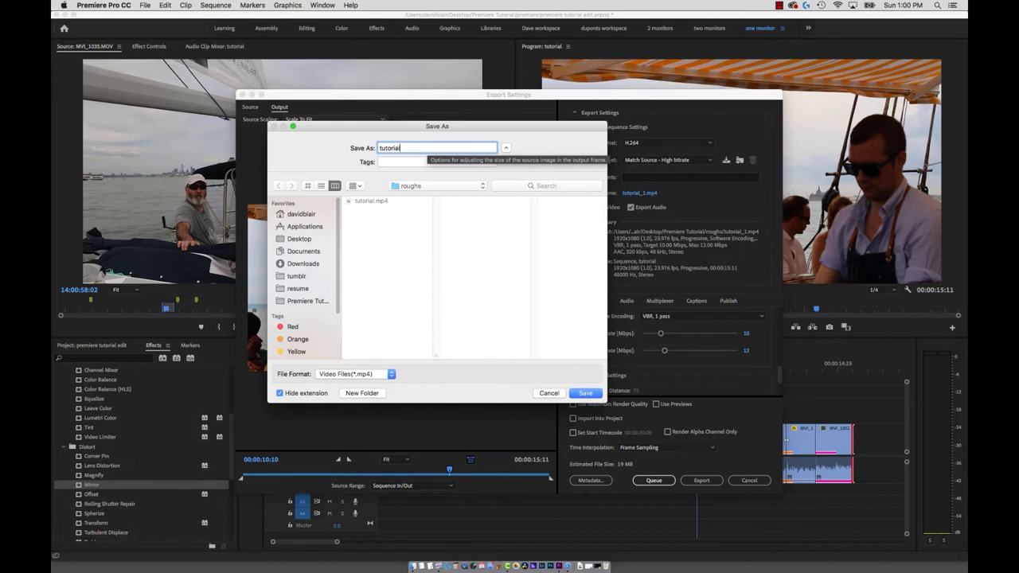
pyautogui.click(587, 394)
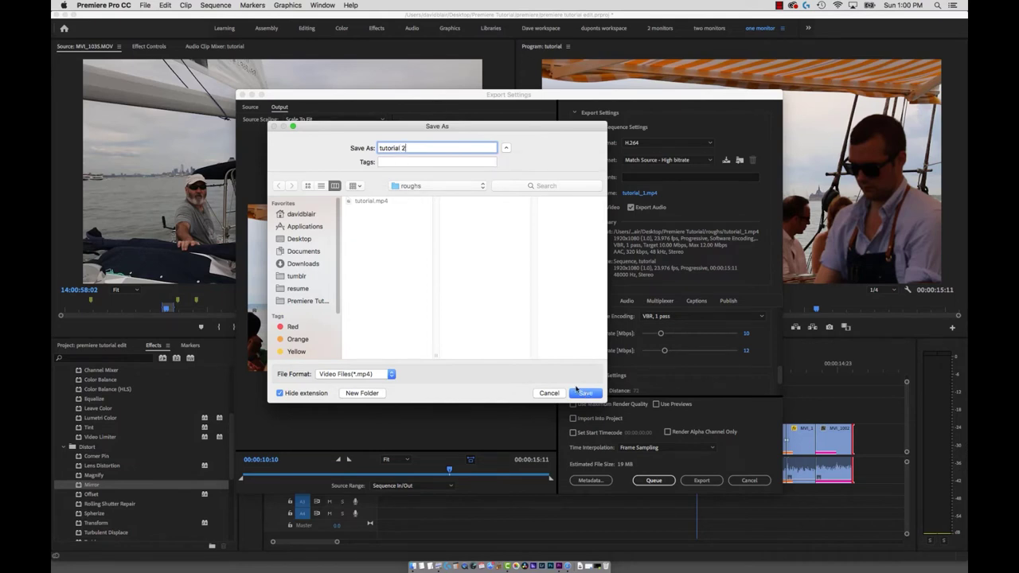
pyautogui.click(273, 300)
pyautogui.click(364, 286)
pyautogui.click(590, 393)
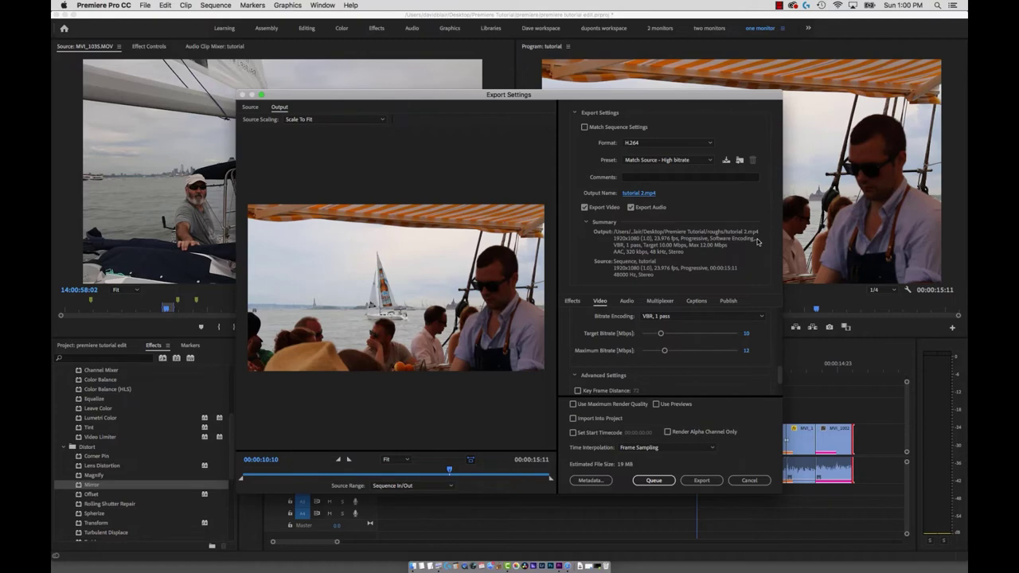
pyautogui.press('Return')
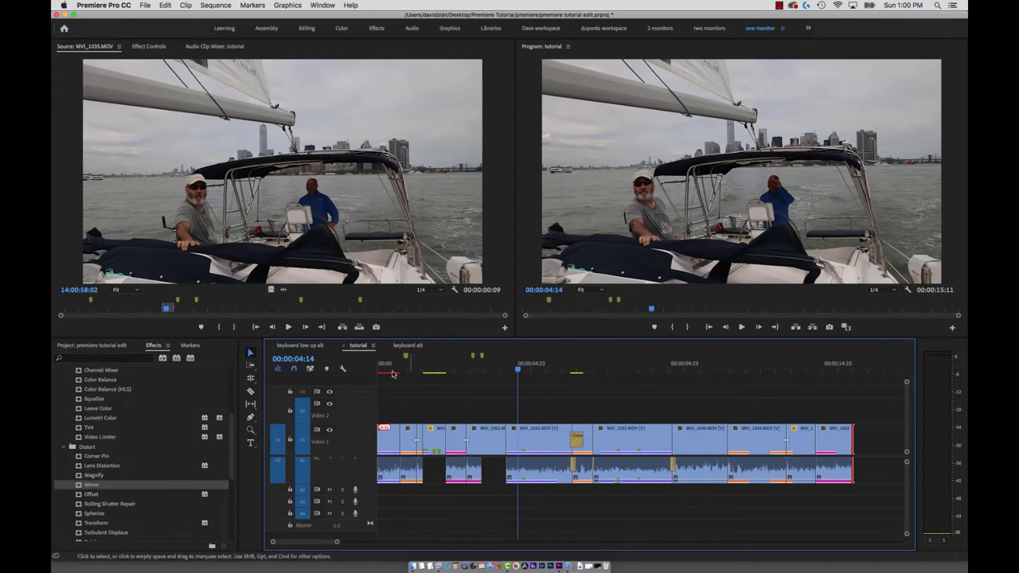
# - Scrub the tutorial sequence from its start to 00:00:10:07
pyautogui.moveTo(390, 373); pyautogui.dragTo(386, 376)
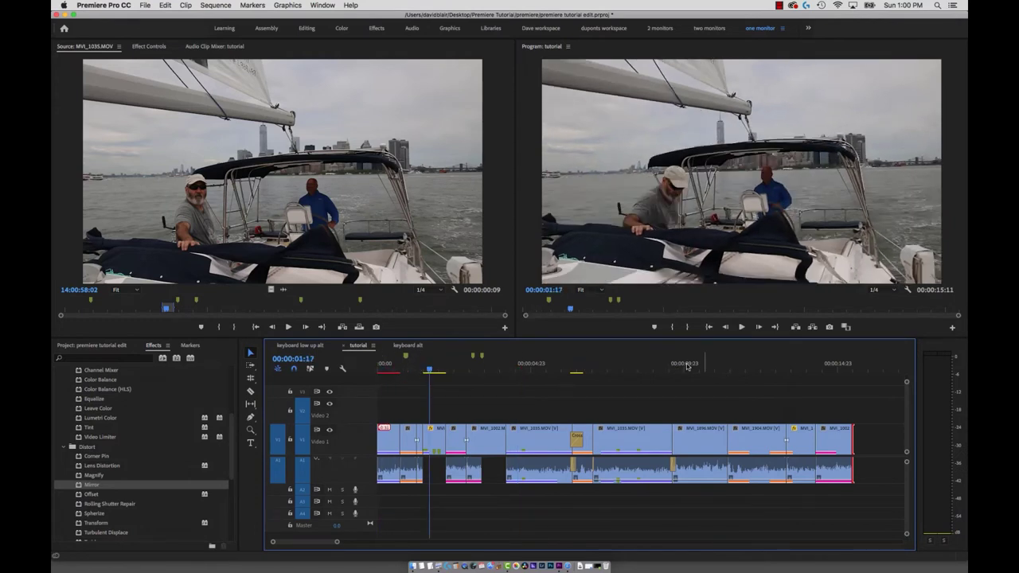
pyautogui.moveTo(676, 366); pyautogui.dragTo(693, 366)
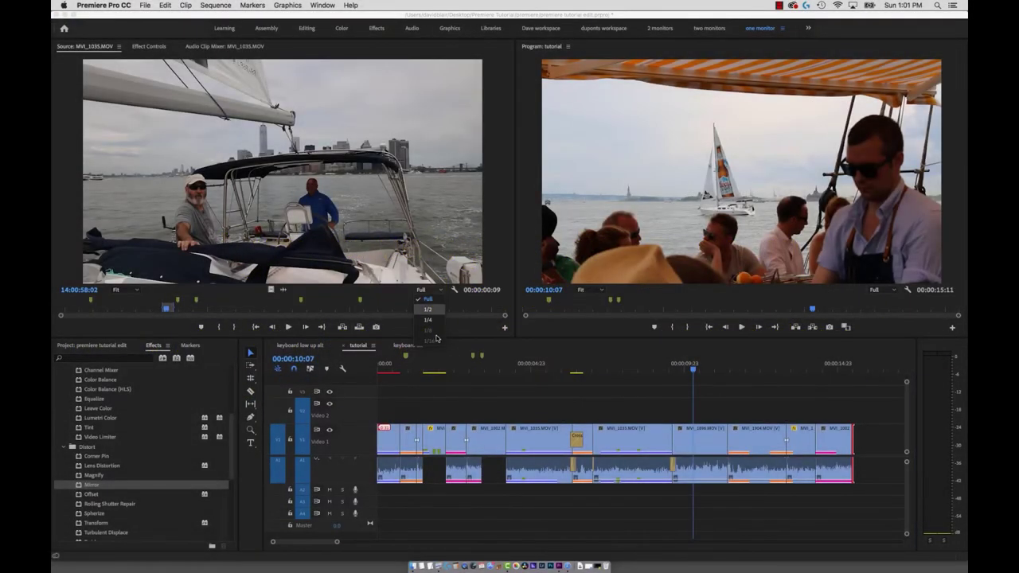
# - Set Source and Program monitor Playback Resolution to 1/4, then go to 00:00:08:05 in the sailboat clip
pyautogui.click(425, 221)
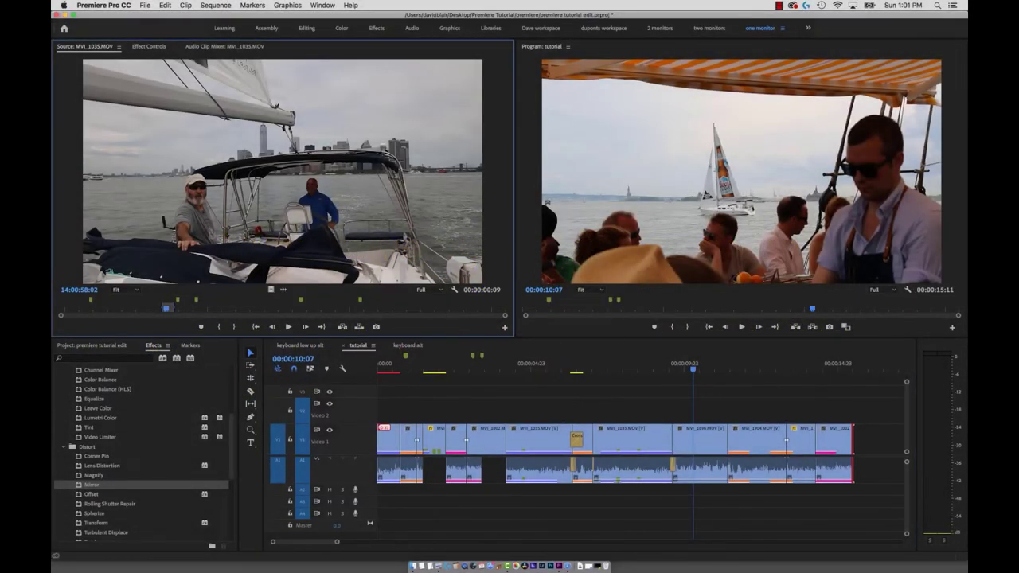
pyautogui.click(891, 291)
pyautogui.click(891, 320)
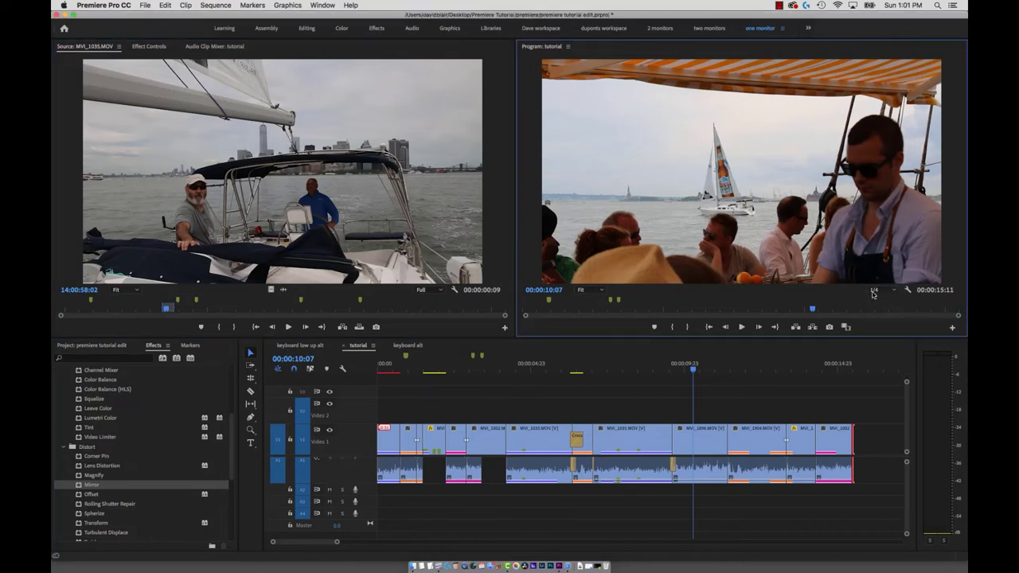
pyautogui.click(425, 290)
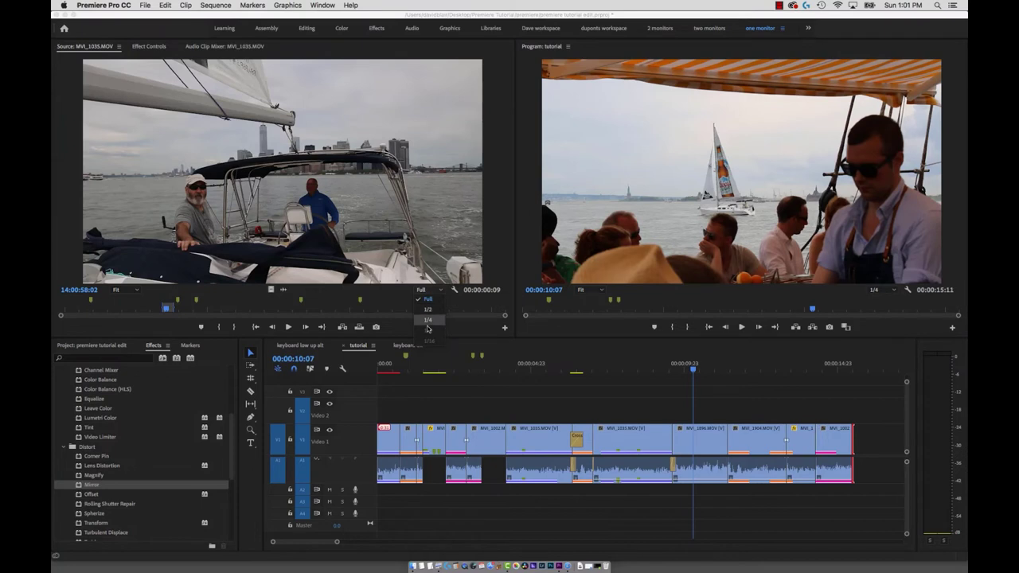
pyautogui.click(427, 320)
pyautogui.click(875, 289)
pyautogui.click(879, 320)
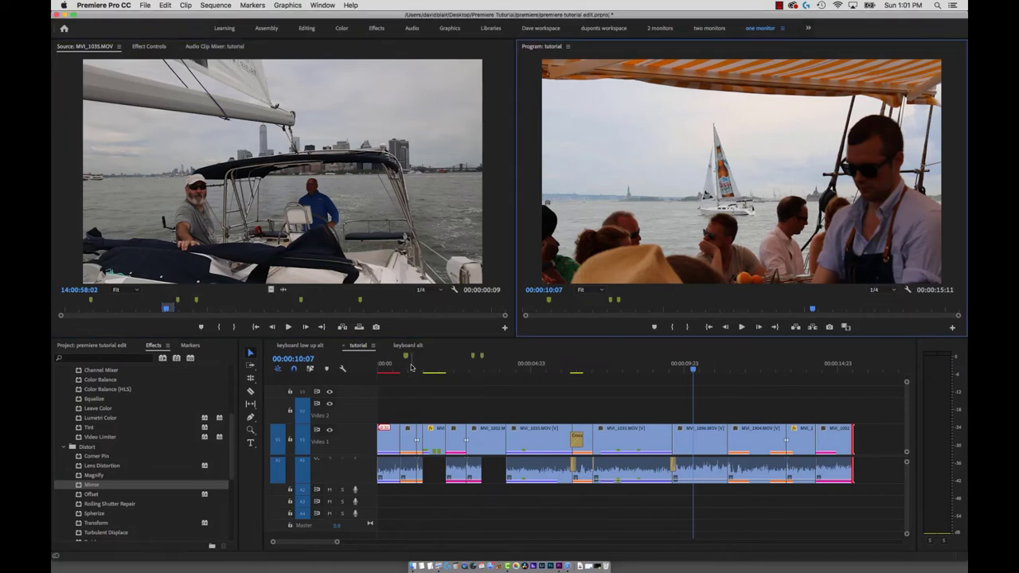
pyautogui.moveTo(411, 367); pyautogui.dragTo(629, 367)
pyautogui.click(84, 466)
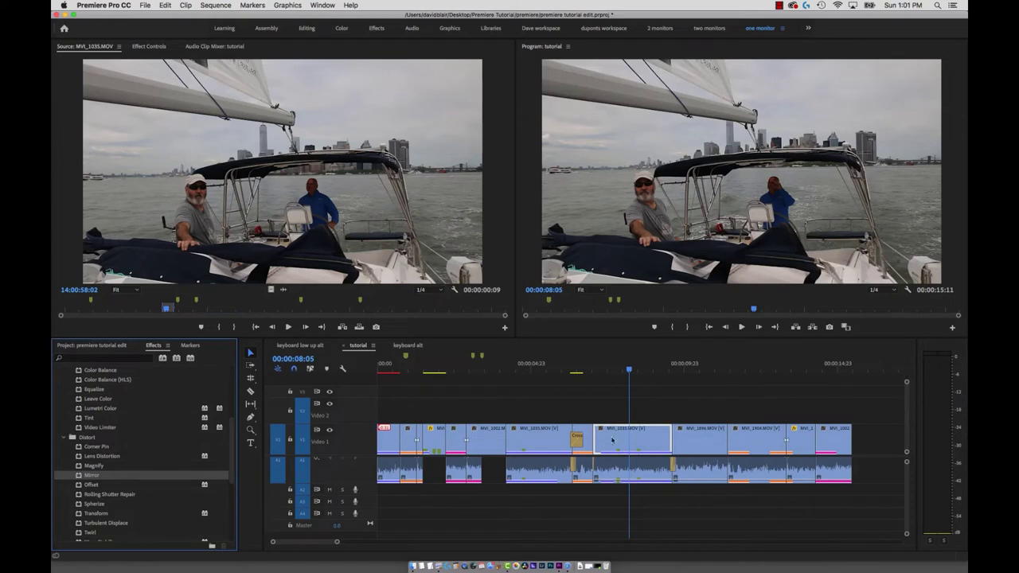
# - Drag the Spherize effect from Effects onto the MVI_1035 clip
pyautogui.moveTo(73, 503); pyautogui.dragTo(271, 464)
pyautogui.moveTo(642, 453); pyautogui.dragTo(667, 454)
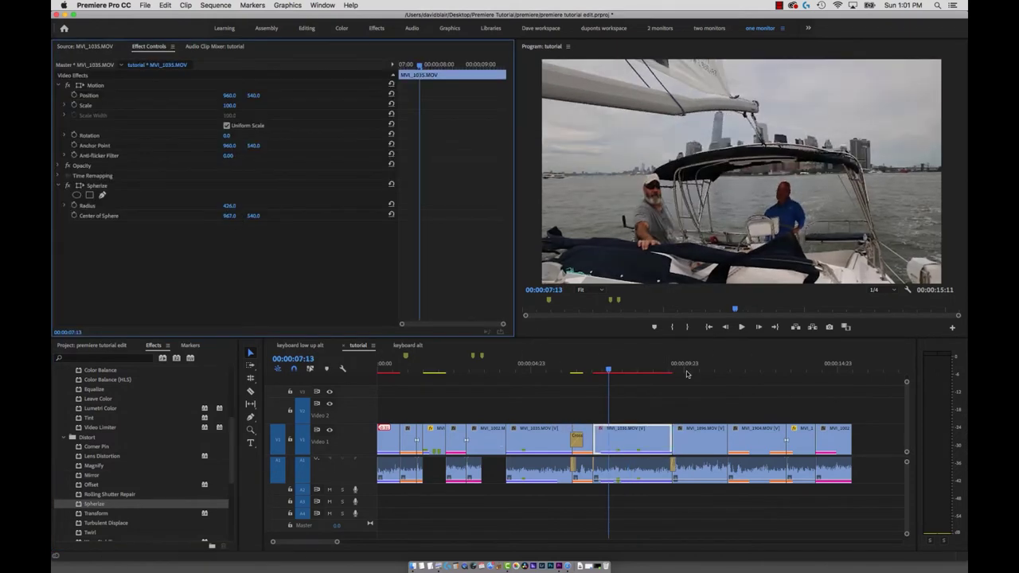
pyautogui.click(620, 390)
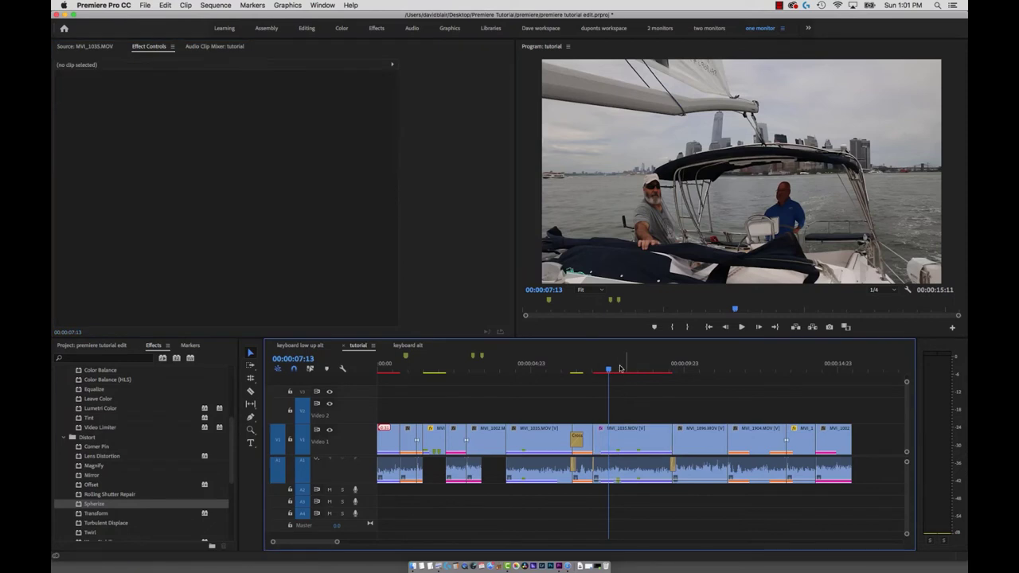
# - Mark In/Out around MVI_1035 with X, render the range, and switch to Finder
pyautogui.click(619, 369)
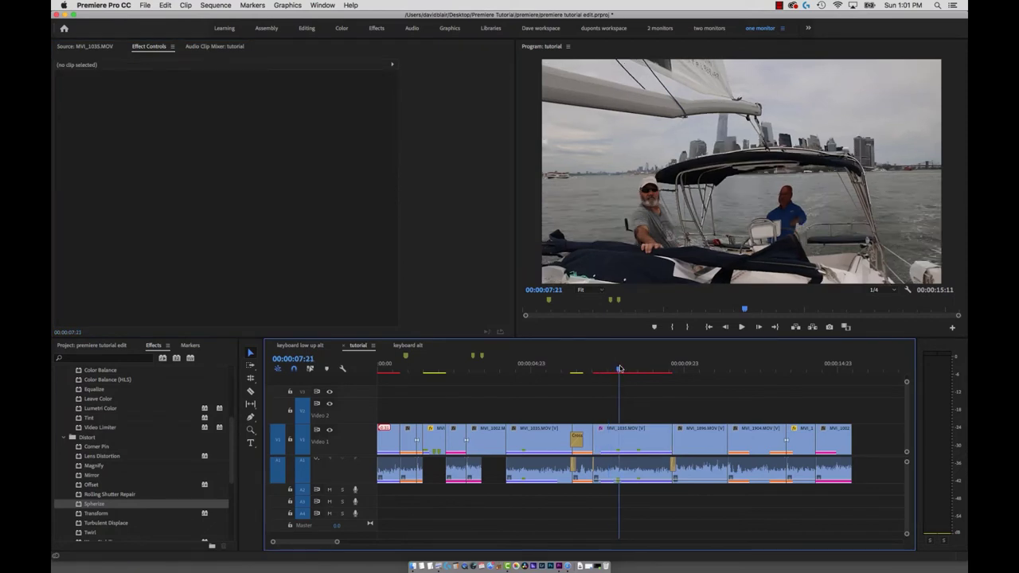
pyautogui.press('x')
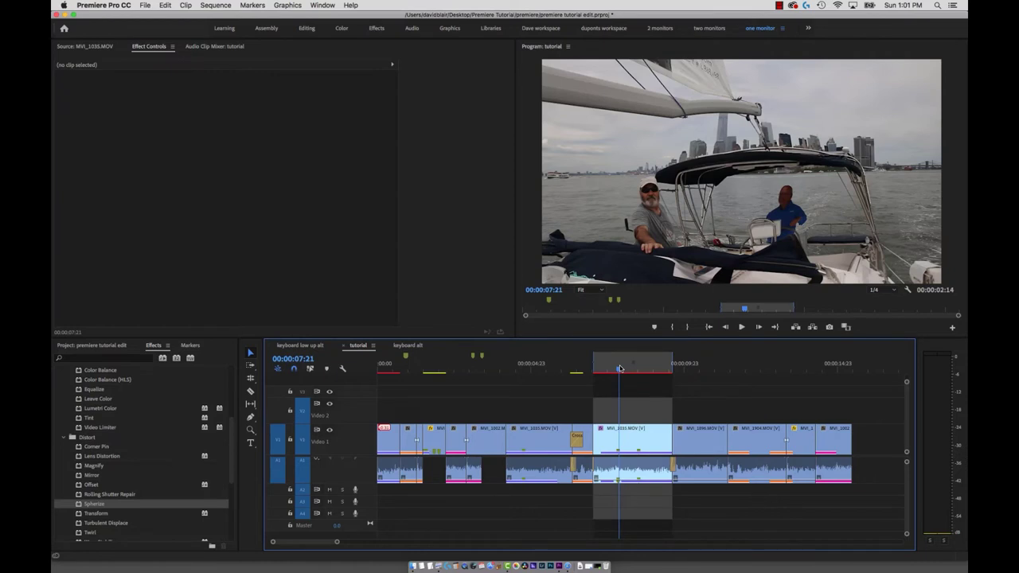
pyautogui.press('Return')
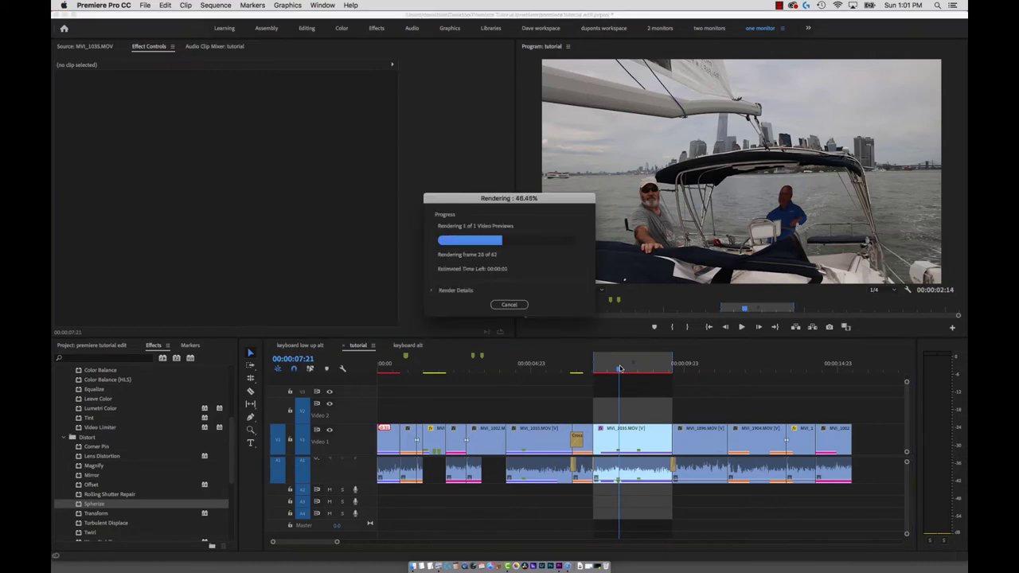
pyautogui.click(613, 367)
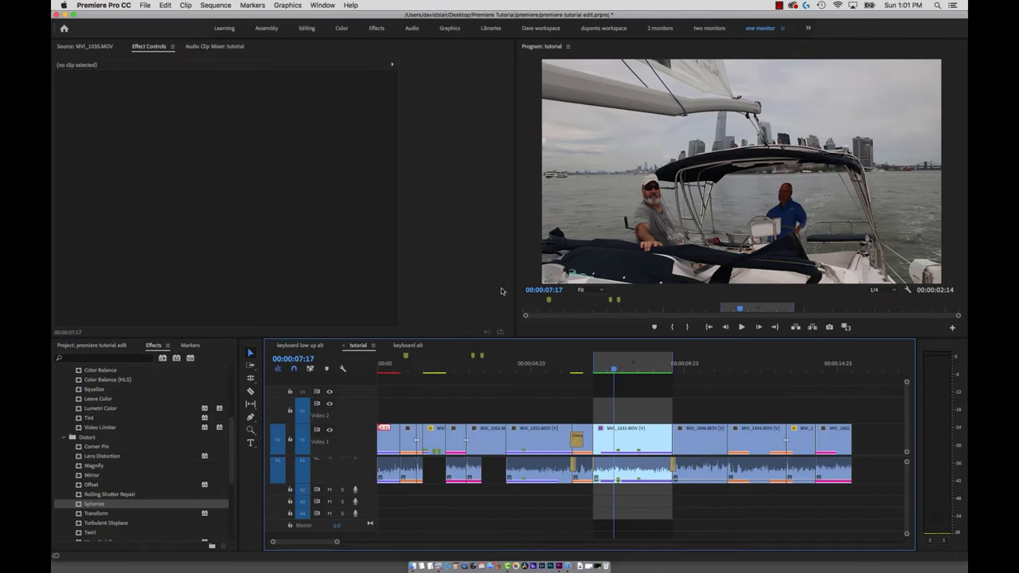
pyautogui.press('super+Tab')
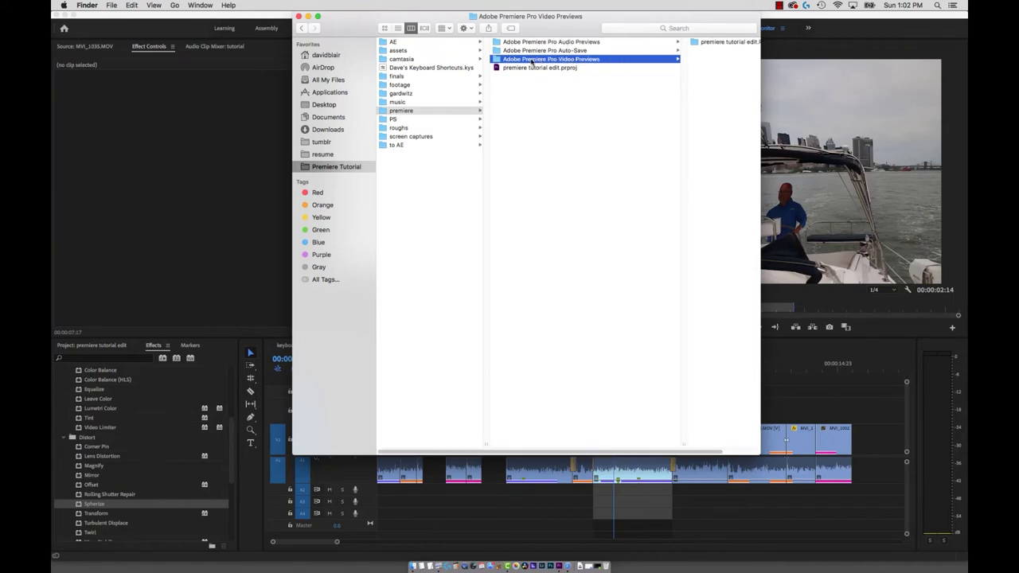
# - Quick Look the first rendered .mpeg file inside the premiere tutorial edit.PRV folder
pyautogui.click(717, 44)
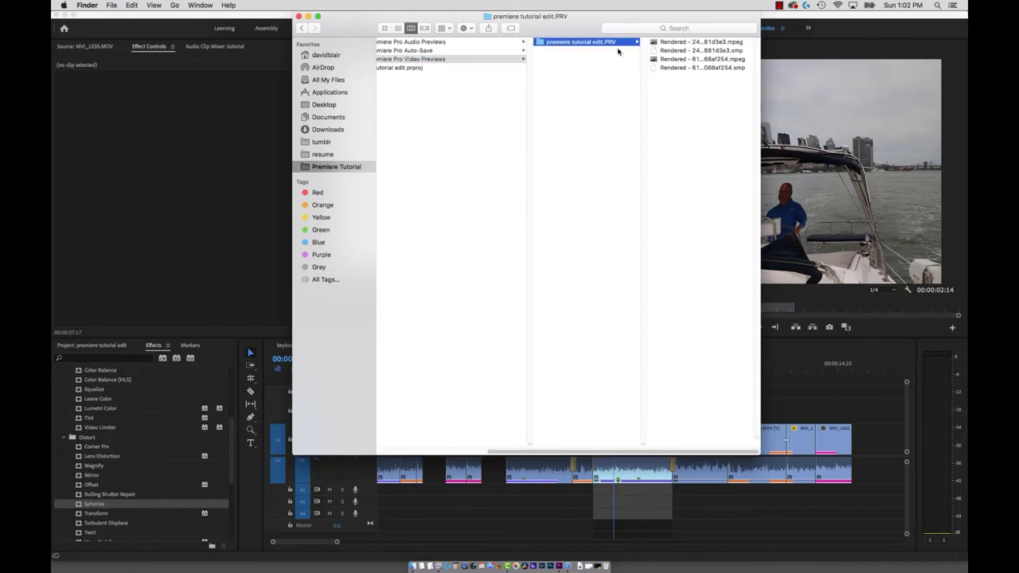
pyautogui.click(598, 43)
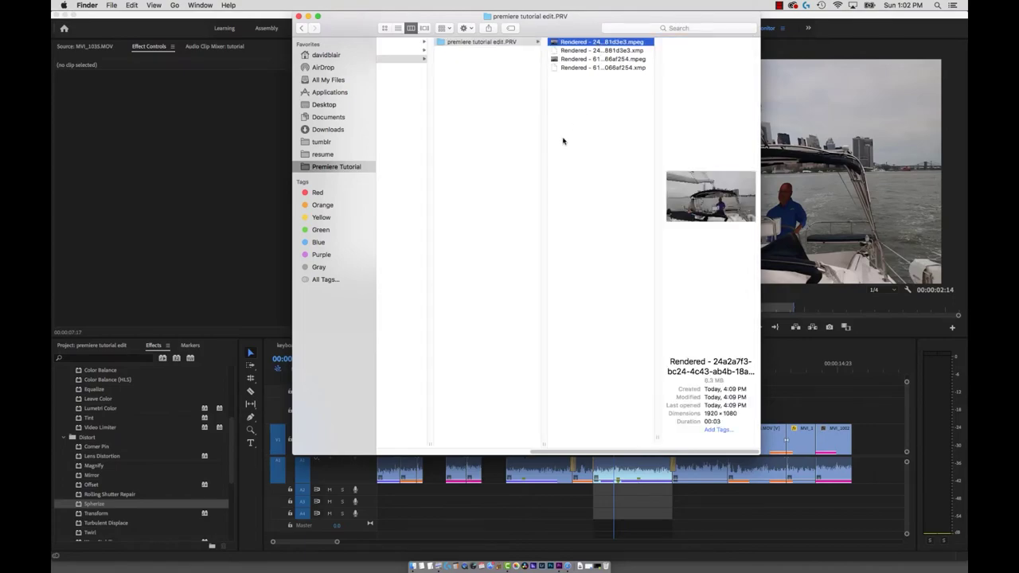
pyautogui.press('space')
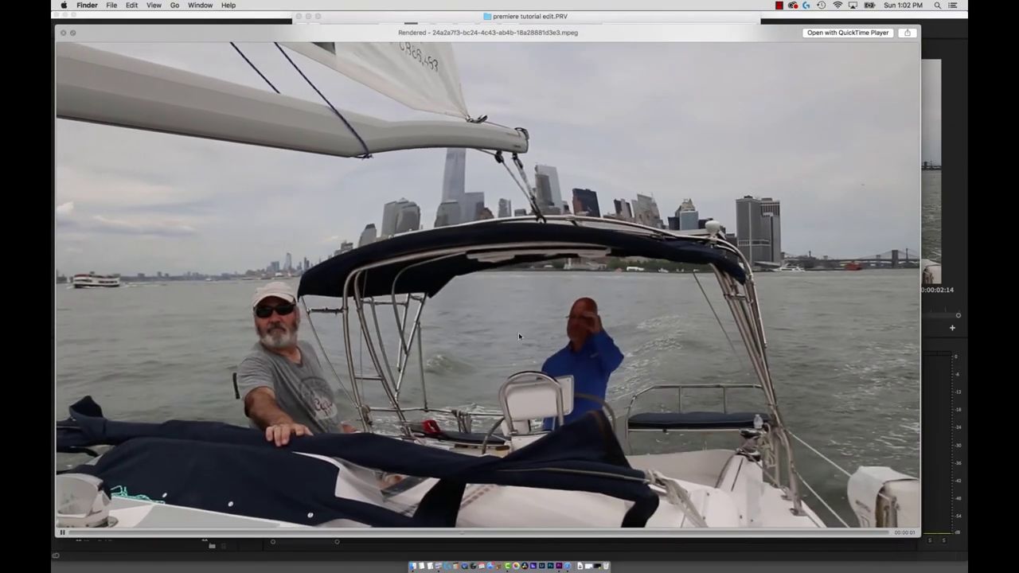
# - Return to Premiere Pro and move the playhead from 00:00:07:12 to 00:00:07:21
pyautogui.click(551, 502)
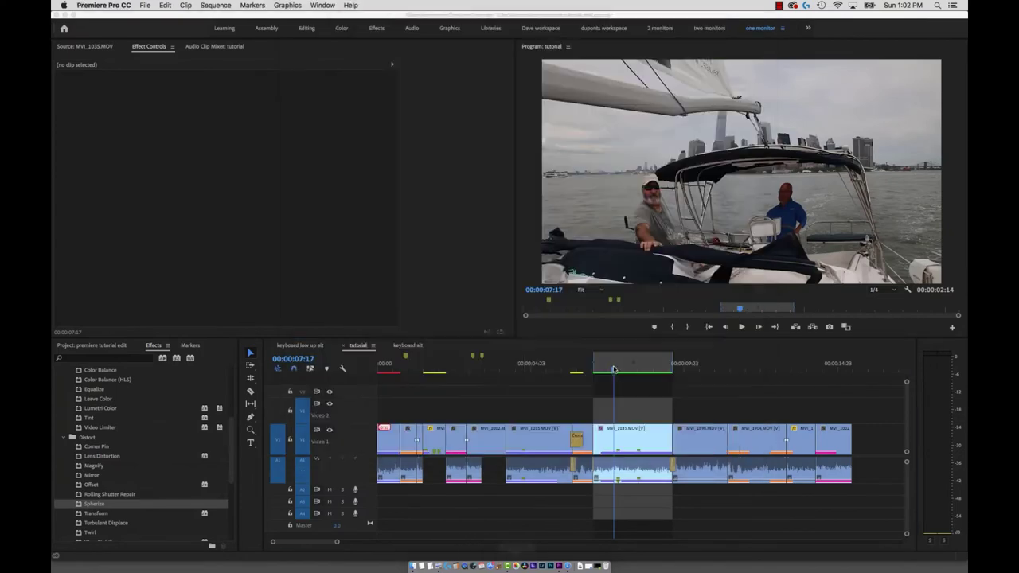
pyautogui.moveTo(630, 376)
pyautogui.mouseDown()
pyautogui.moveTo(644, 365)
pyautogui.moveTo(618, 371)
pyautogui.mouseUp()
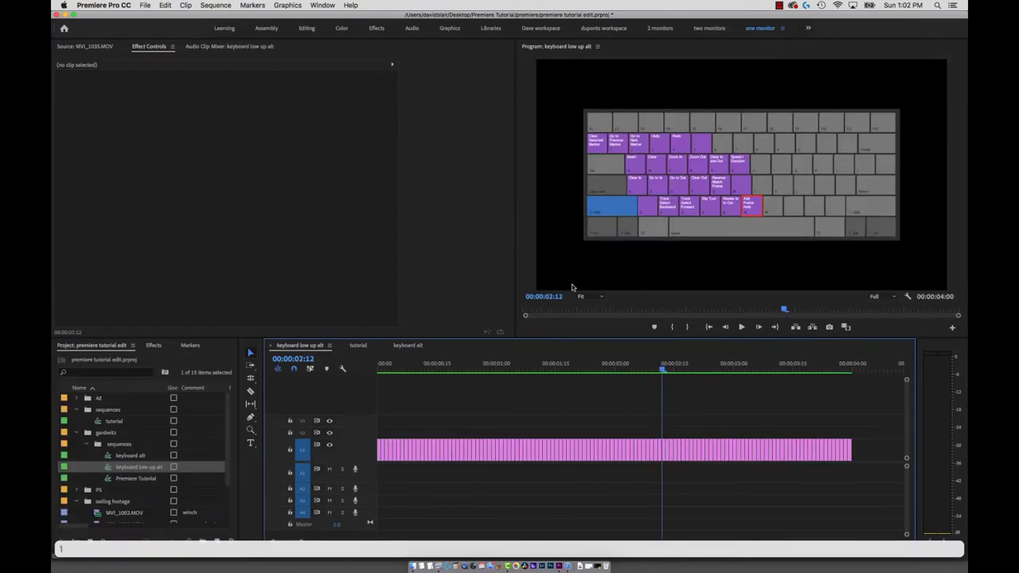
# - Switch to Camtasia 2018 and choose Stop Recording from its File menu
pyautogui.press('super+Tab')
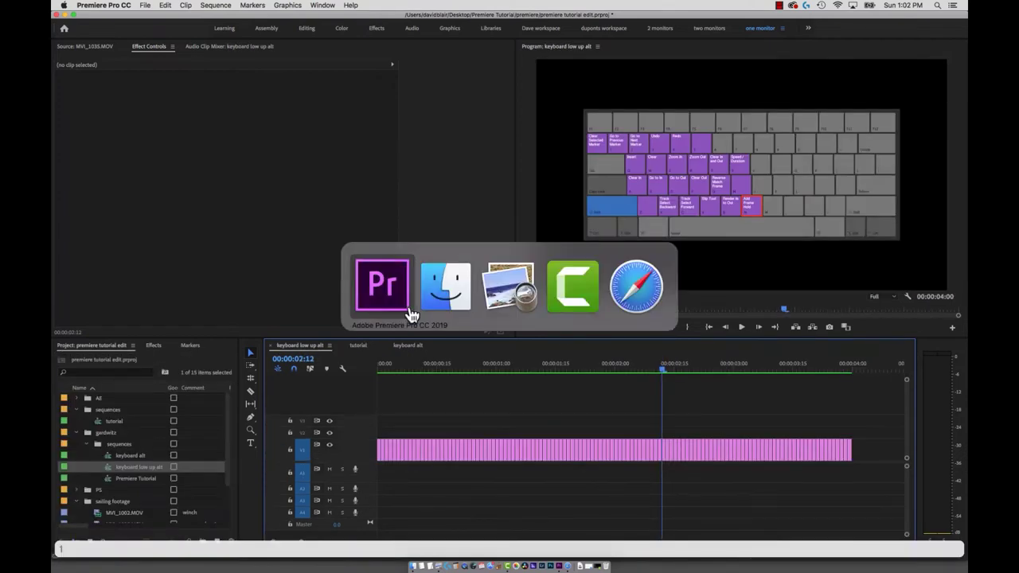
pyautogui.click(585, 288)
pyautogui.click(139, 4)
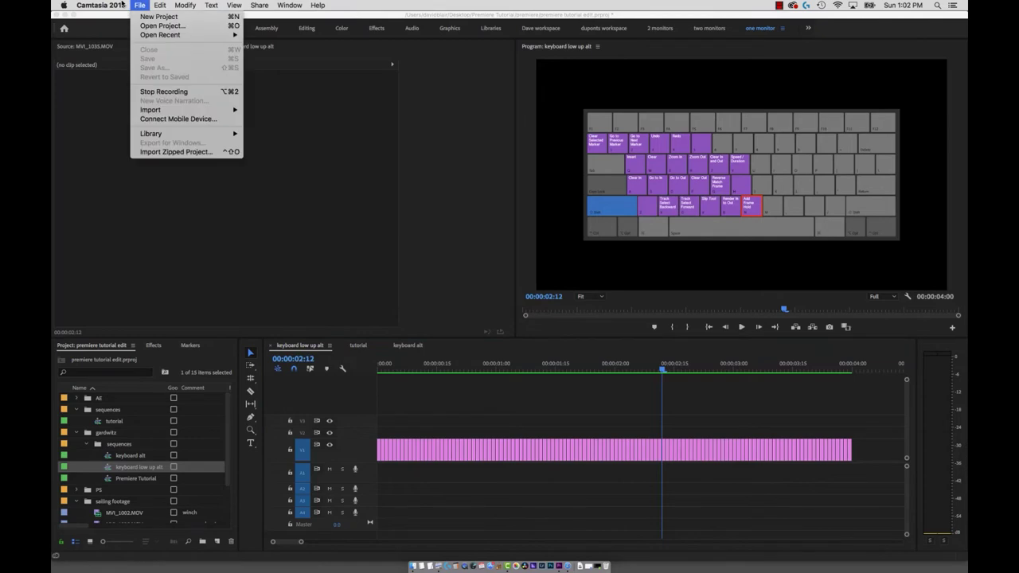
pyautogui.moveTo(184, 5)
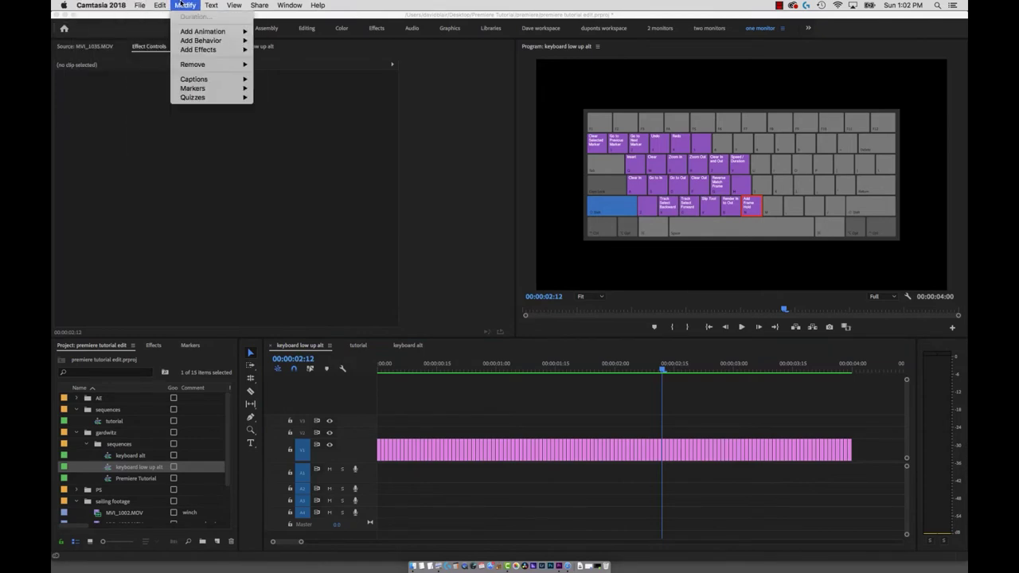
pyautogui.moveTo(139, 6)
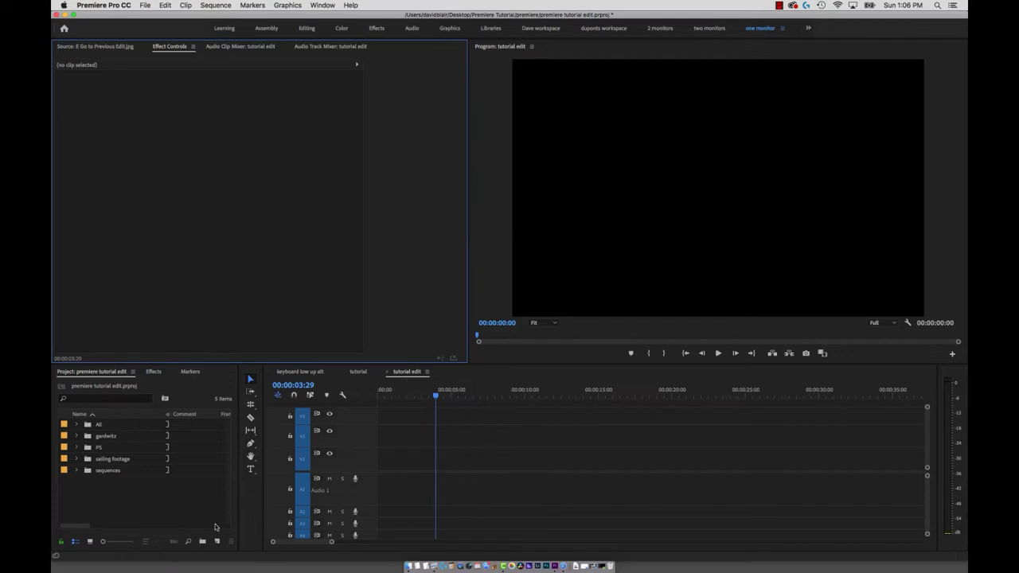
# - Create a new project bin named 'screen captures'
pyautogui.click(202, 541)
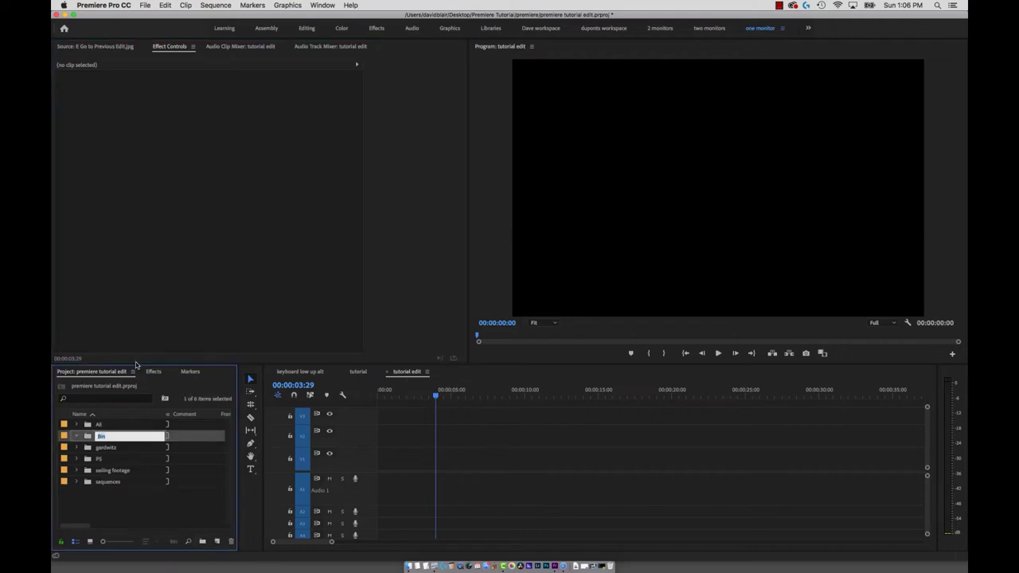
pyautogui.write('screen captures')
pyautogui.press('Tab')
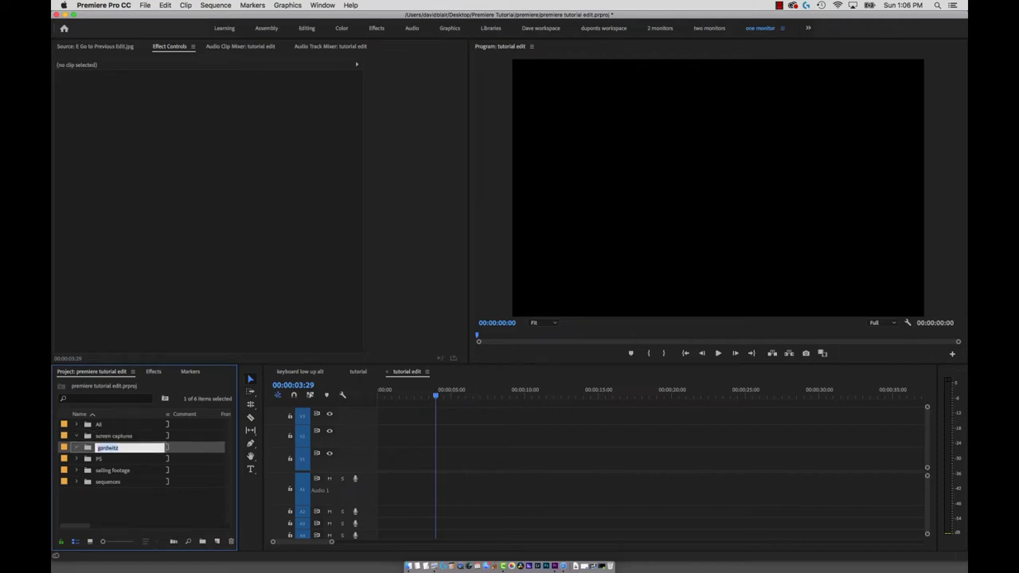
# - Import Screen Recording 1.mov from Finder's screen captures folder into that bin
pyautogui.press('super+Tab')
pyautogui.press('super+Tab')
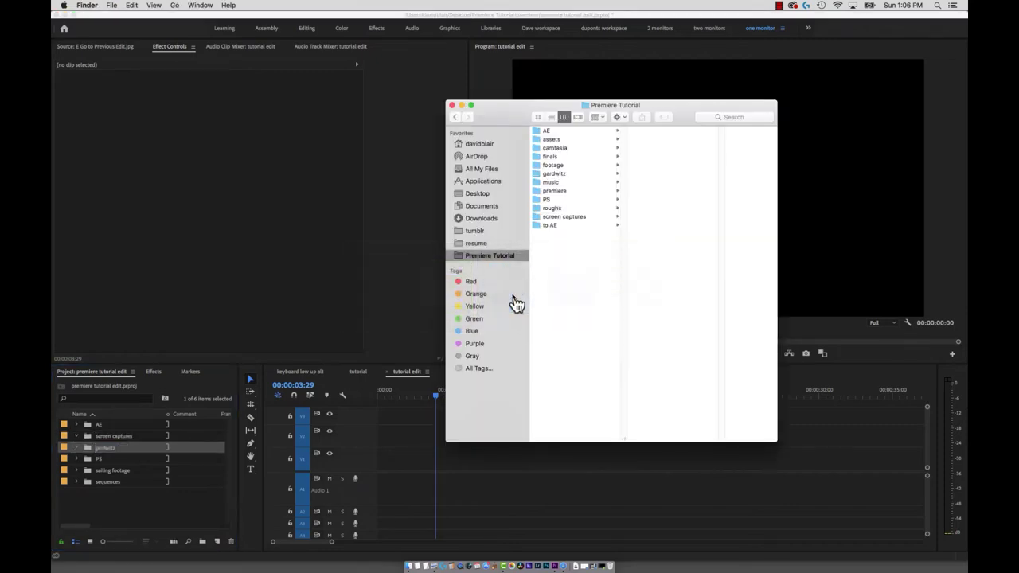
pyautogui.click(566, 217)
pyautogui.moveTo(632, 131); pyautogui.dragTo(88, 438)
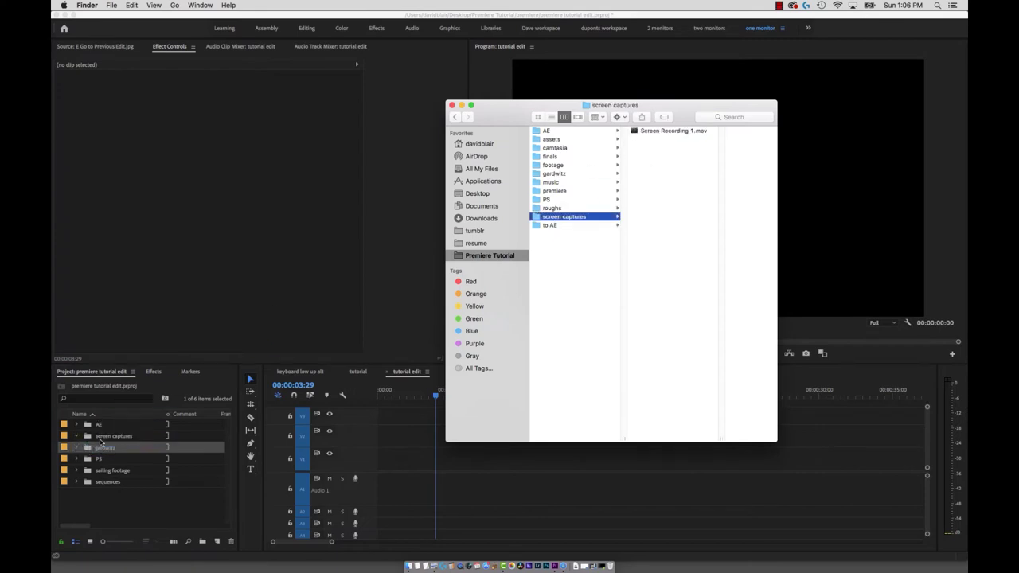
pyautogui.click(80, 530)
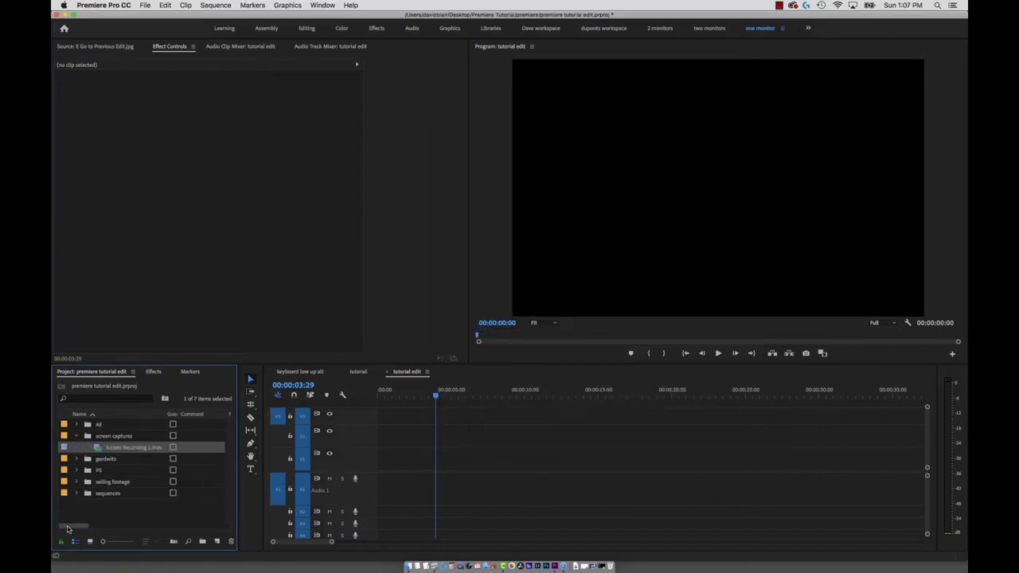
pyautogui.moveTo(67, 528); pyautogui.dragTo(80, 530)
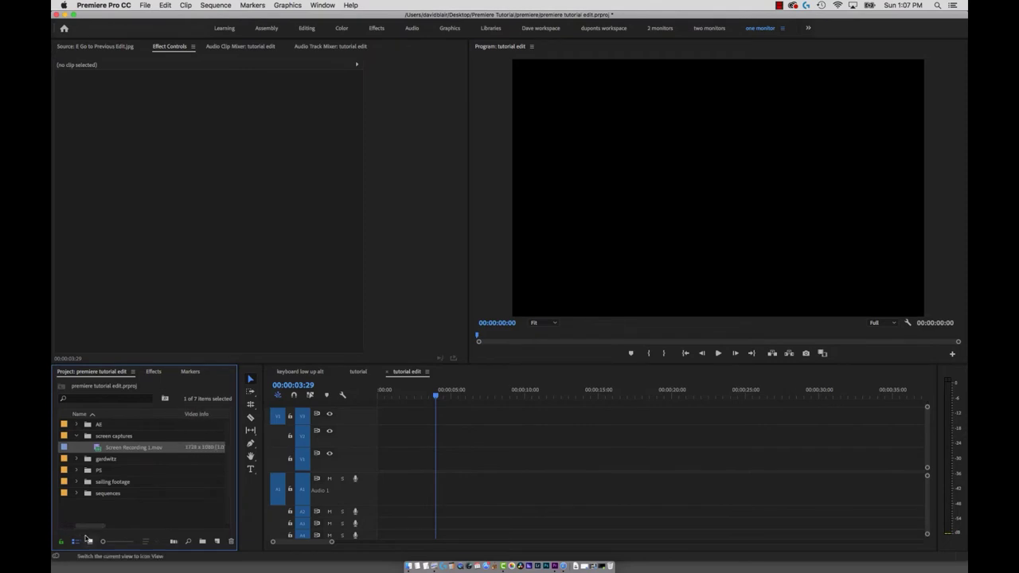
pyautogui.moveTo(214, 454)
pyautogui.moveTo(89, 526); pyautogui.dragTo(63, 526)
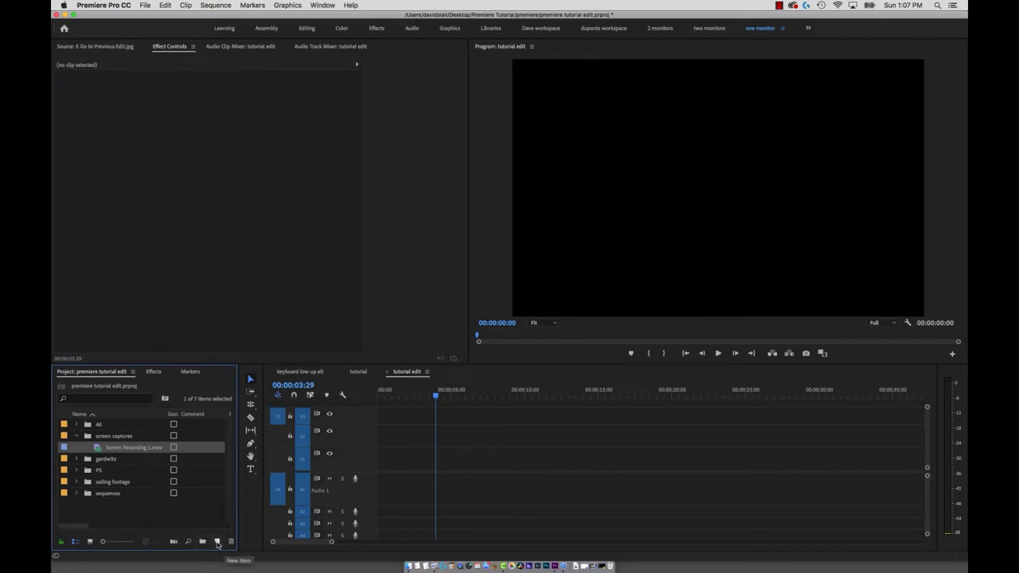
# - Create a new ARRI 1080p 30 sequence and rename it 'tutorial edit'
pyautogui.click(217, 543)
pyautogui.click(239, 428)
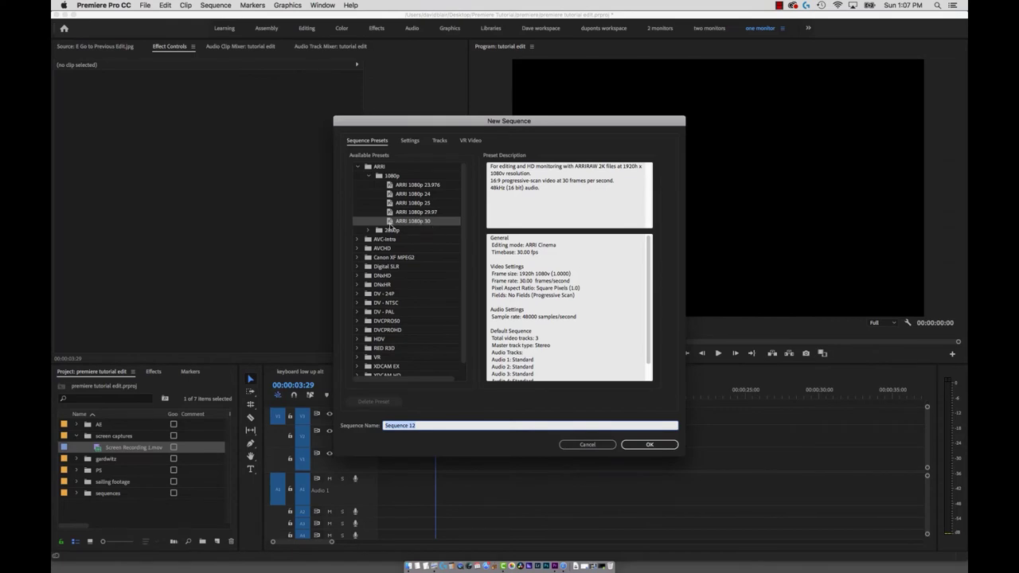
pyautogui.doubleClick(390, 221)
pyautogui.click(121, 461)
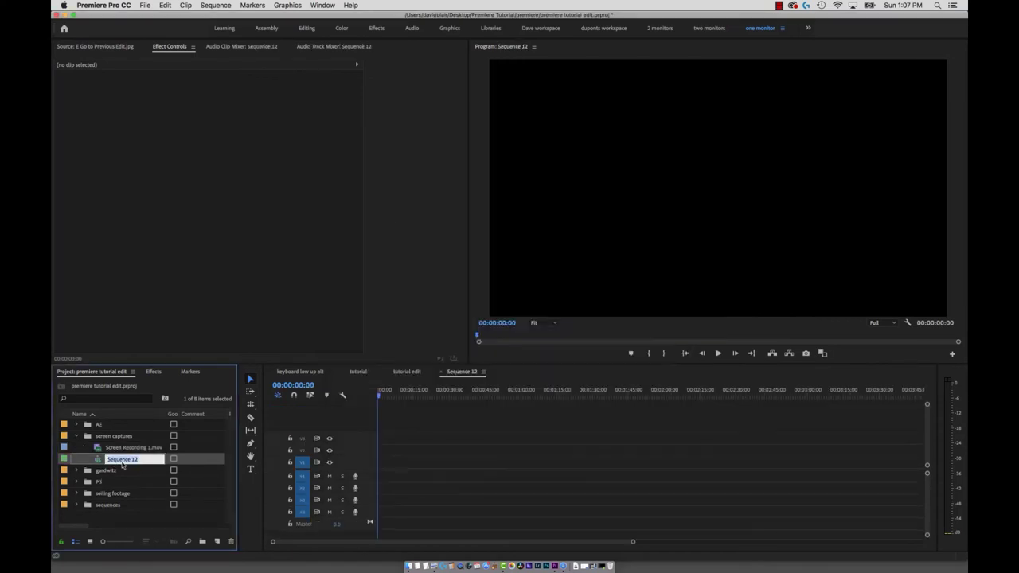
pyautogui.write('tutorial')
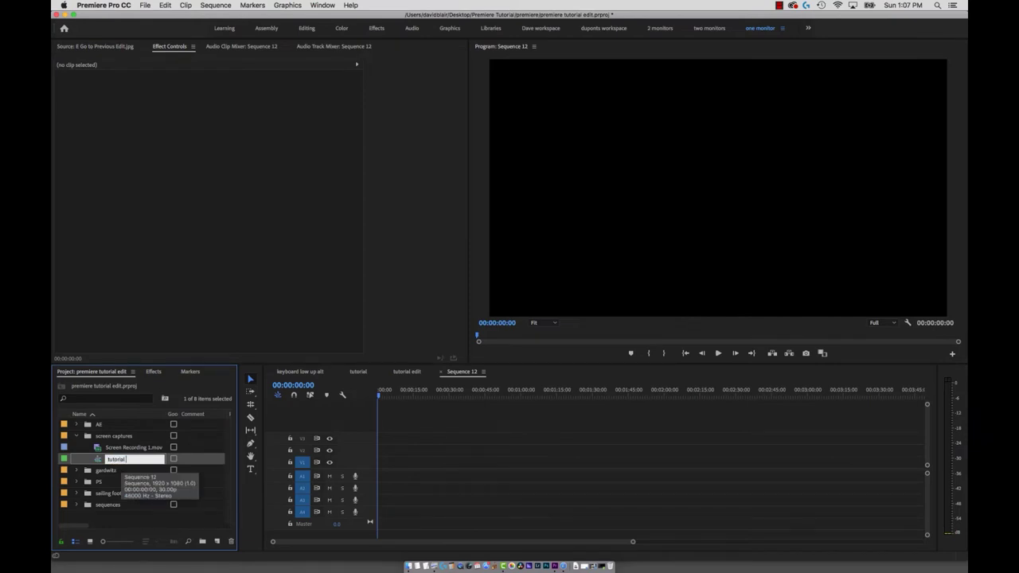
pyautogui.write(' edit')
pyautogui.press('Return')
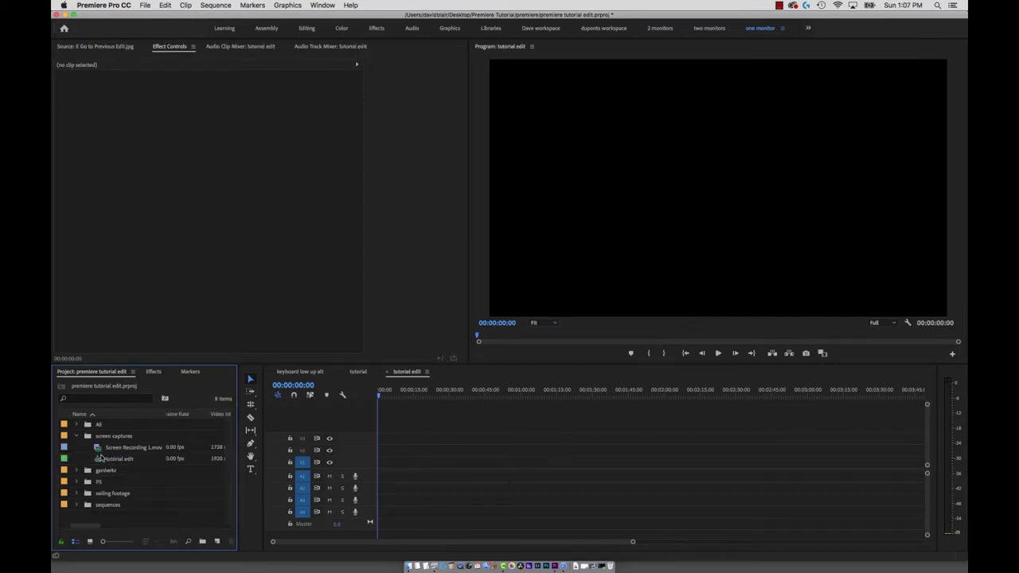
# - Move tutorial edit into the sequences bin, then place and undo Screen Recording 1.mov
pyautogui.moveTo(120, 458); pyautogui.dragTo(102, 506)
pyautogui.click(76, 493)
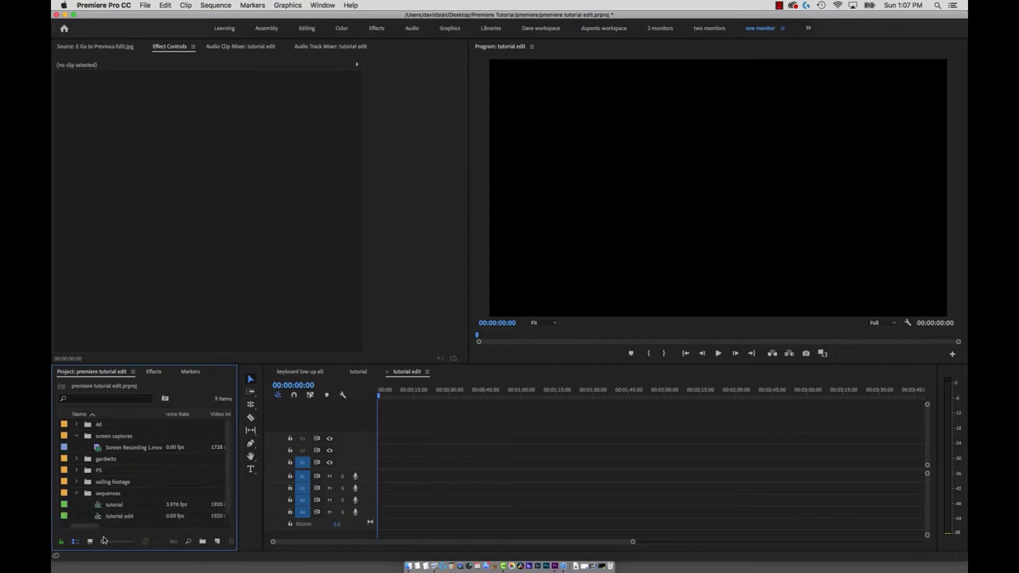
pyautogui.moveTo(89, 527); pyautogui.dragTo(79, 524)
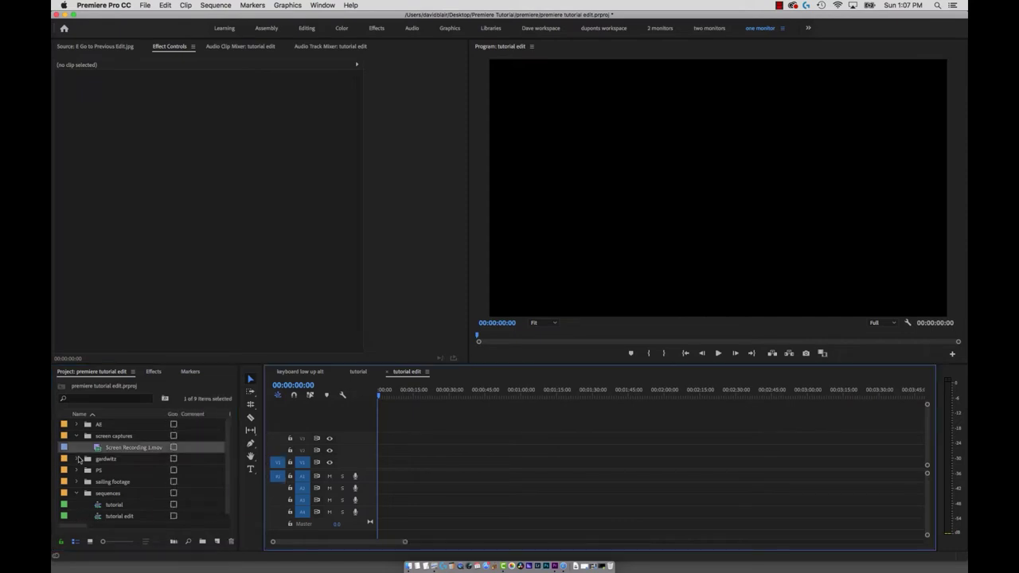
pyautogui.moveTo(96, 448); pyautogui.dragTo(372, 475)
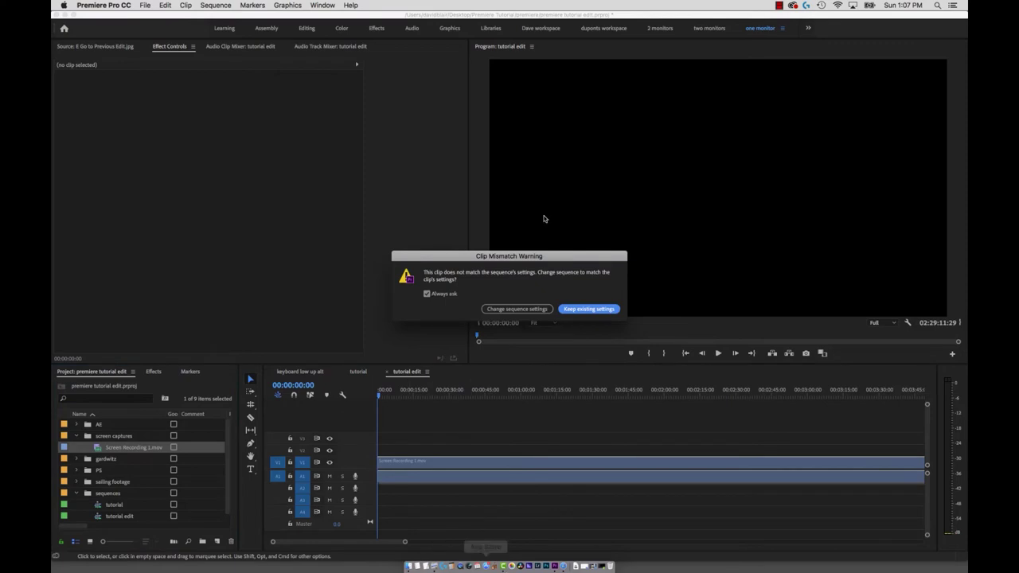
pyautogui.click(590, 309)
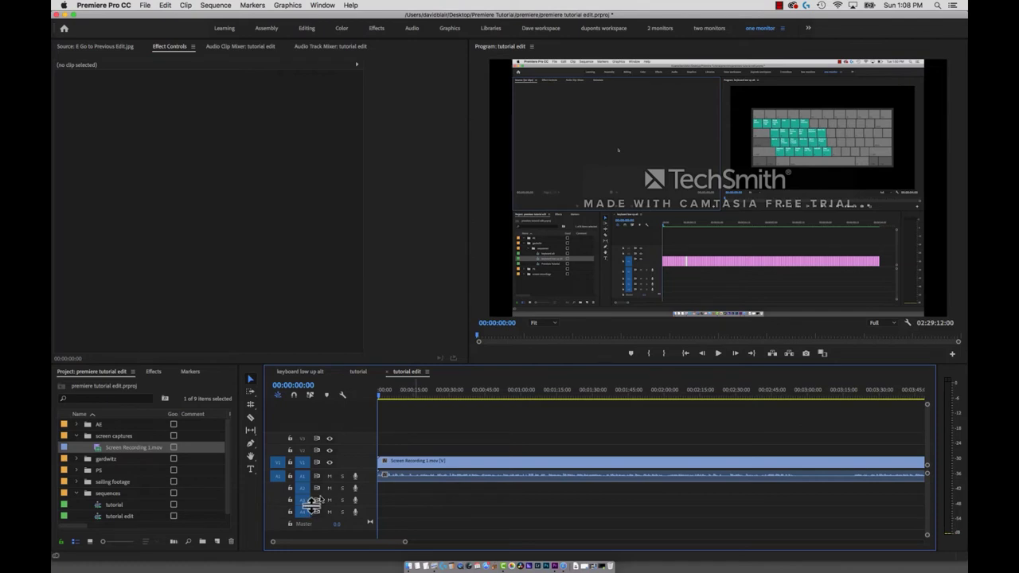
pyautogui.press('super+z')
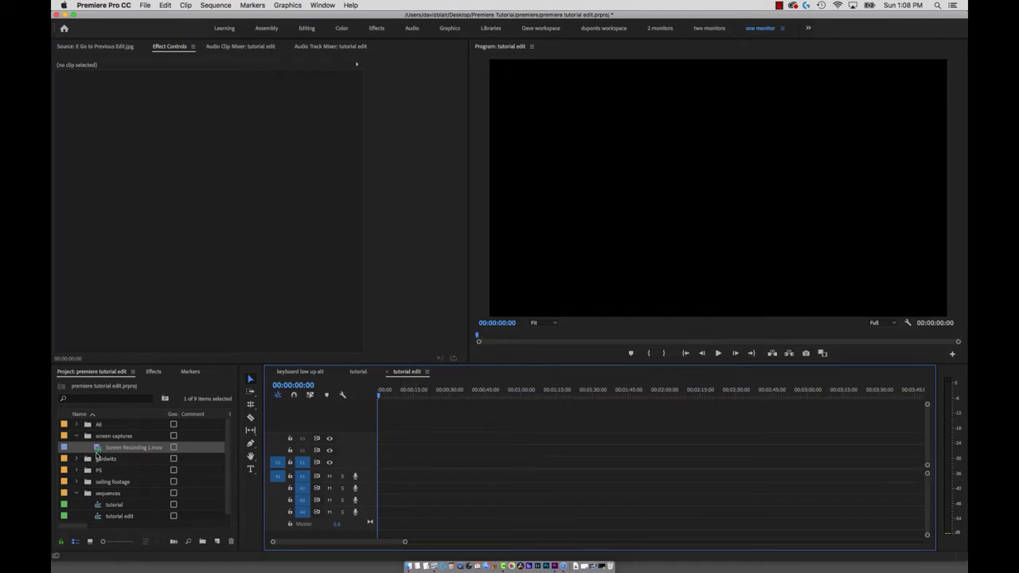
# - Preview Screen Recording 1.mov in the Source monitor and overwrite it into the timeline
pyautogui.doubleClick(97, 452)
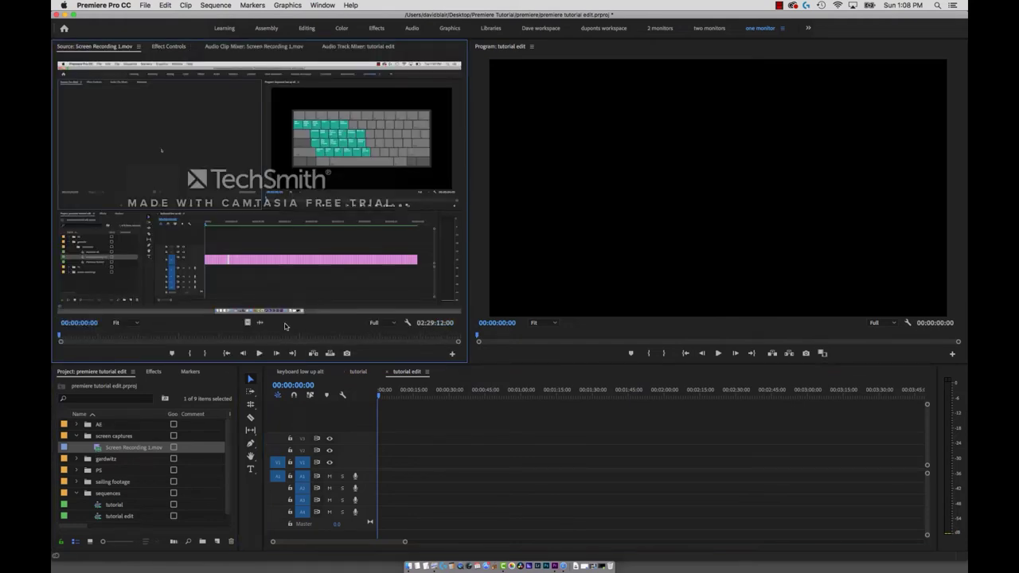
pyautogui.click(85, 335)
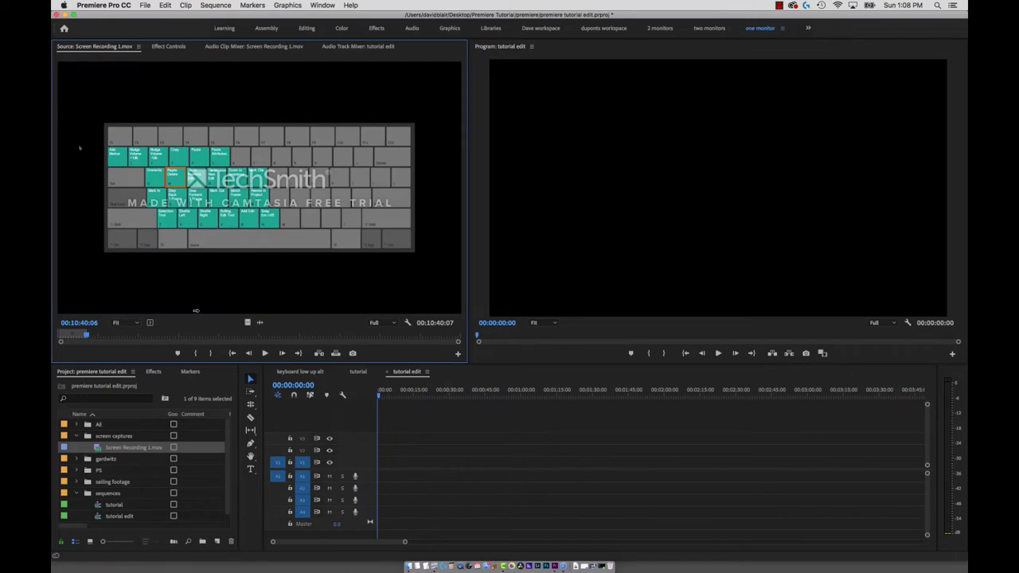
pyautogui.click(176, 339)
pyautogui.press('End')
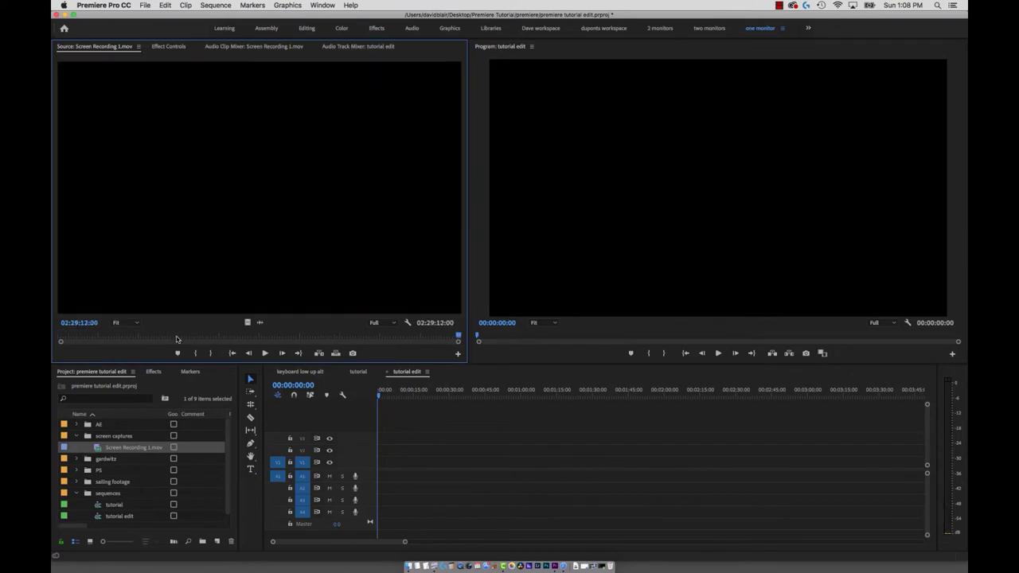
pyautogui.press('Home')
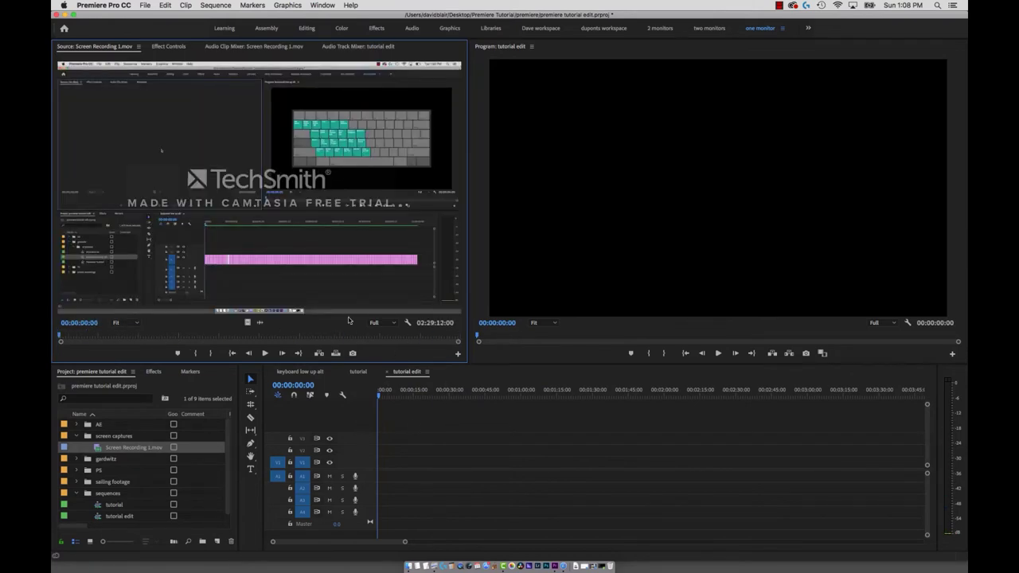
pyautogui.click(335, 353)
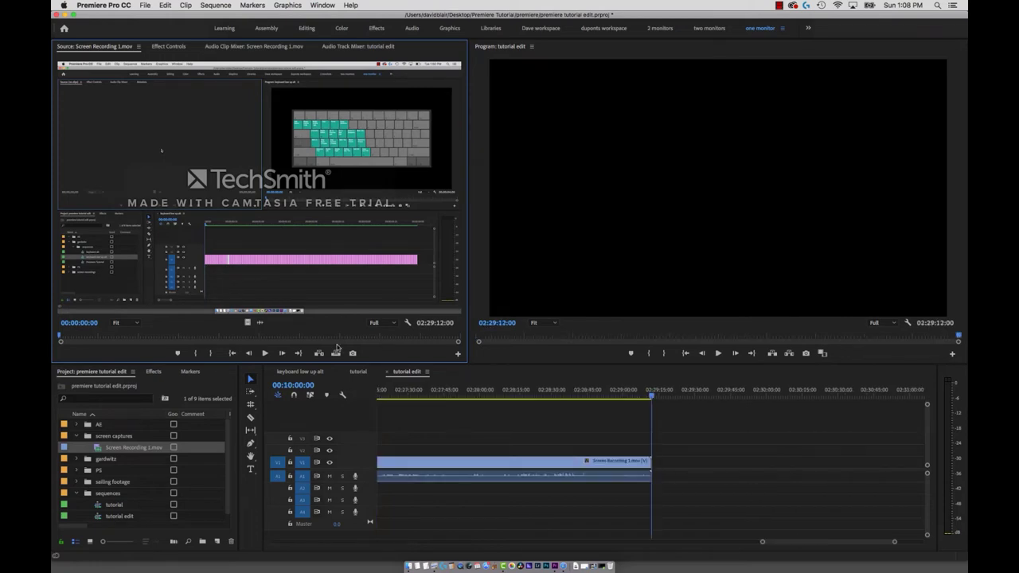
# - Zoom the timeline to fit, enlarge the V1 and A1 tracks, and select the A1 audio clip
pyautogui.click(530, 404)
pyautogui.press('\\')
pyautogui.press('super+equal')
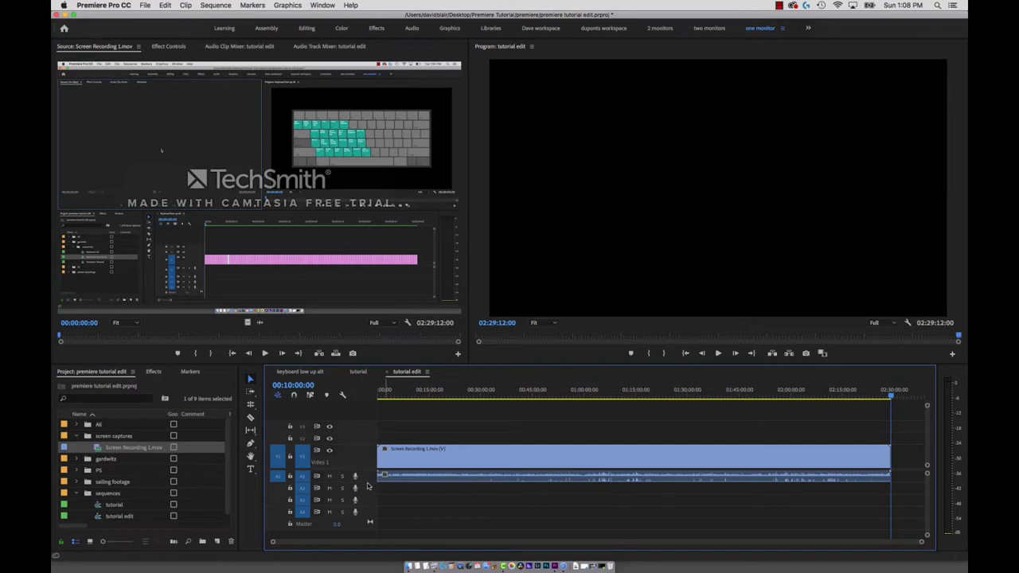
pyautogui.moveTo(368, 482); pyautogui.dragTo(362, 508)
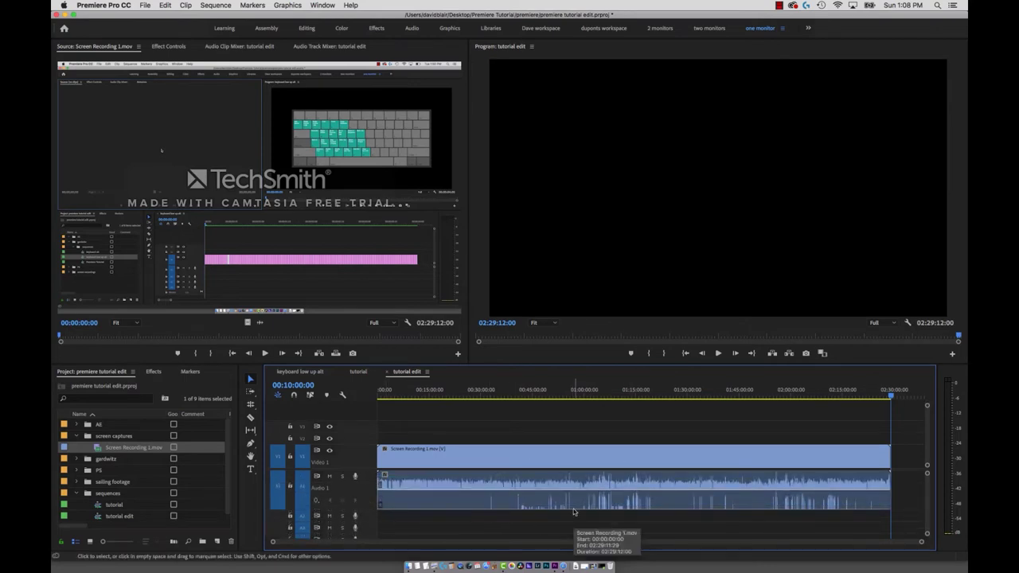
pyautogui.click(523, 482)
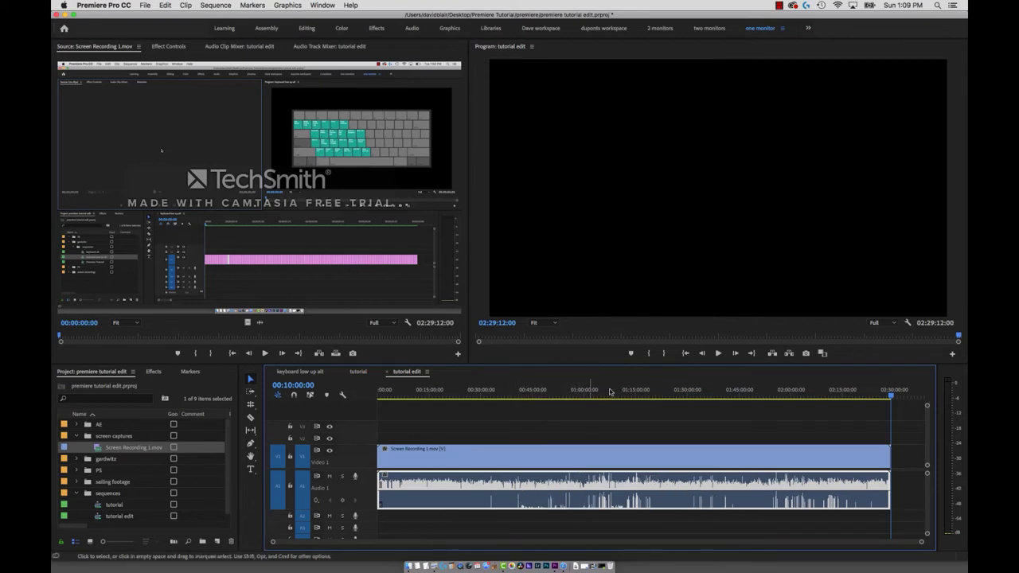
# - Route the timeline audio clip's right channel from the left source channel
pyautogui.rightClick(560, 490)
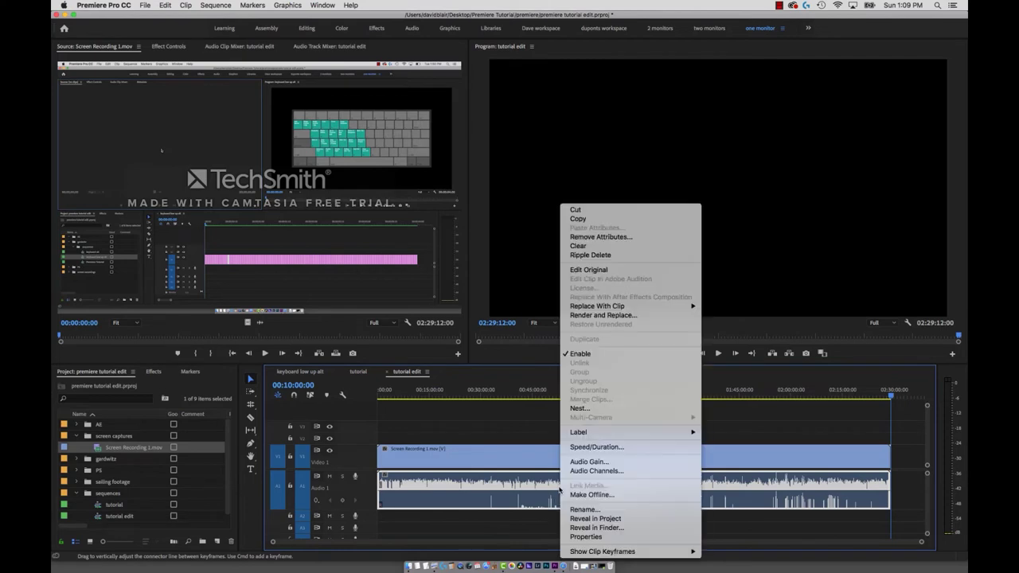
pyautogui.click(596, 470)
pyautogui.click(393, 208)
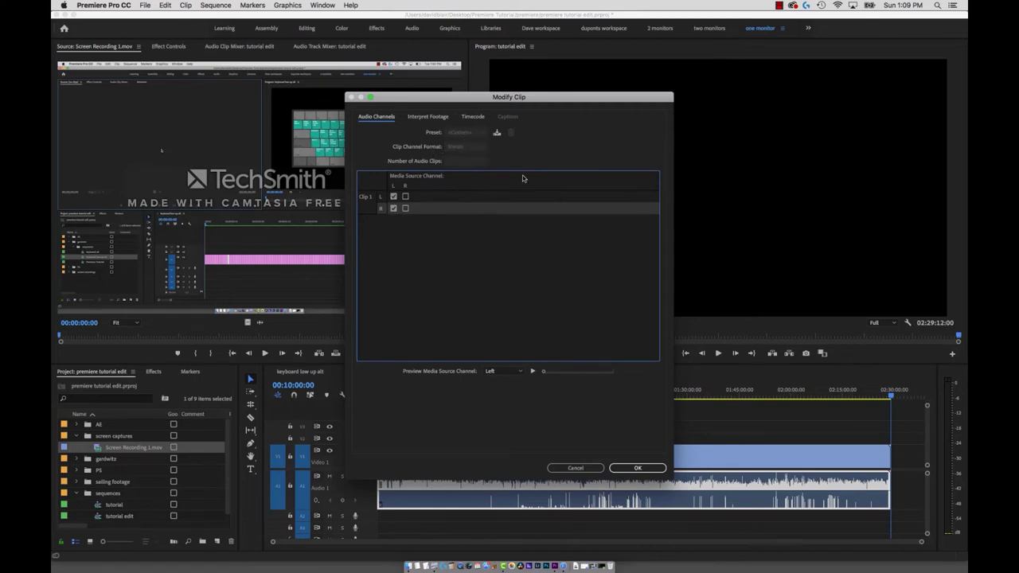
pyautogui.click(635, 468)
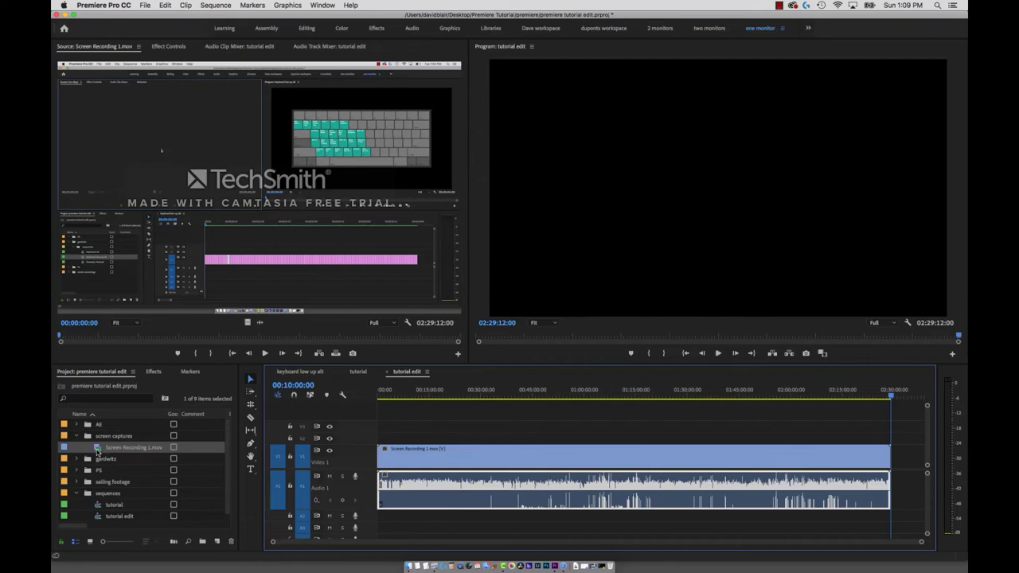
# - Set Screen Recording 1.mov's audio channels to Mono with 2 audio clips and accept the warning
pyautogui.rightClick(97, 450)
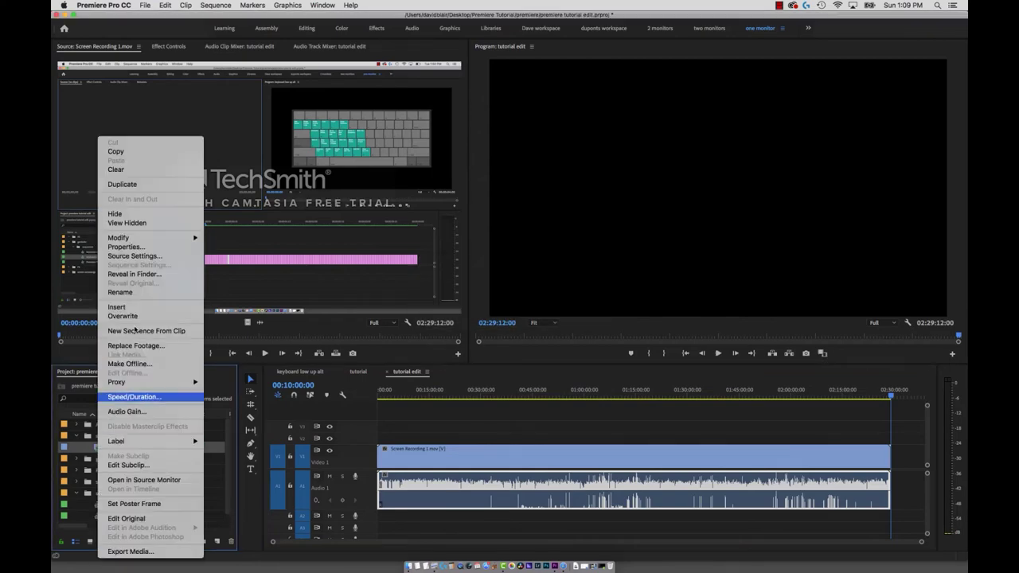
pyautogui.moveTo(143, 238)
pyautogui.click(218, 238)
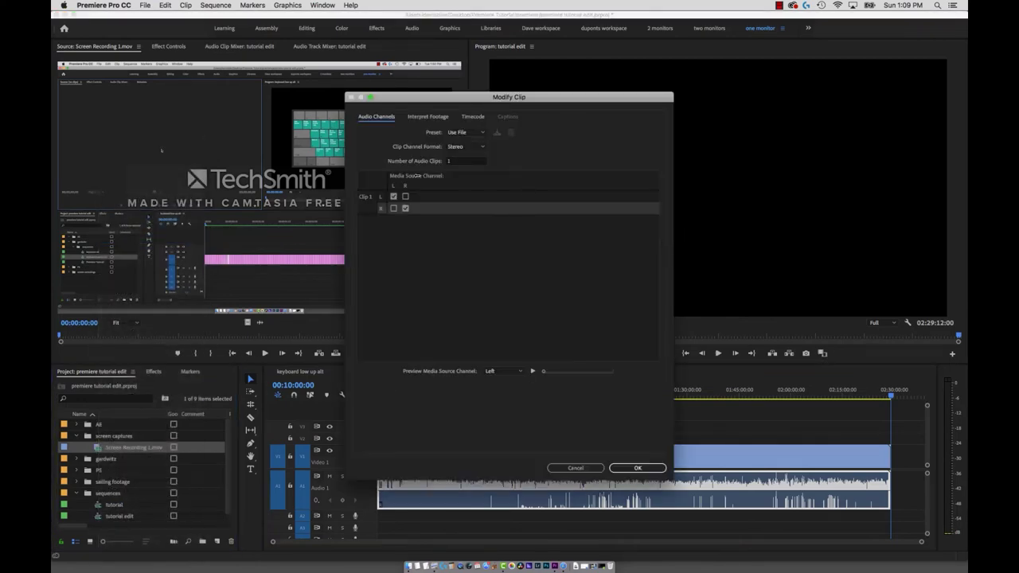
pyautogui.click(458, 148)
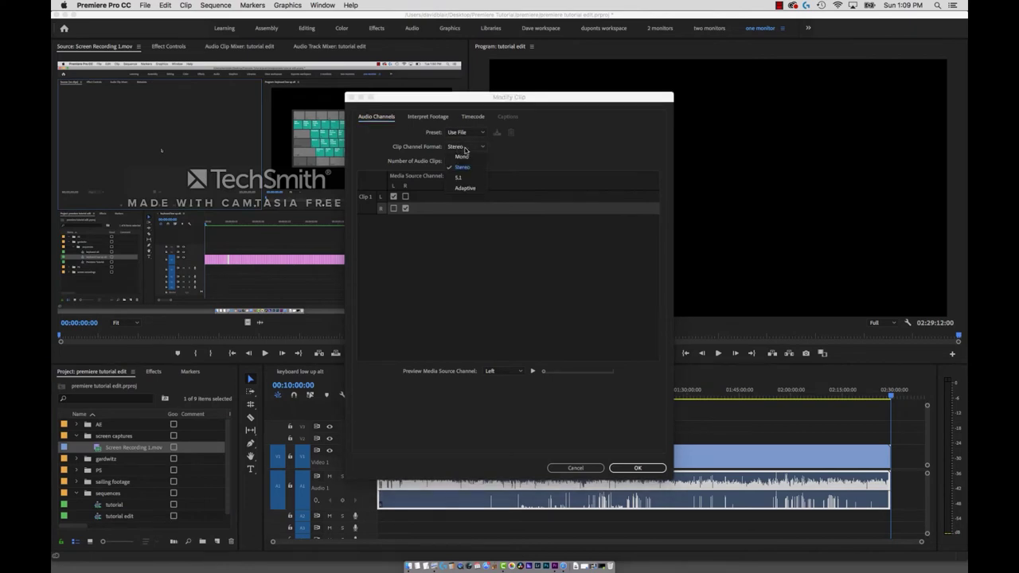
pyautogui.click(466, 158)
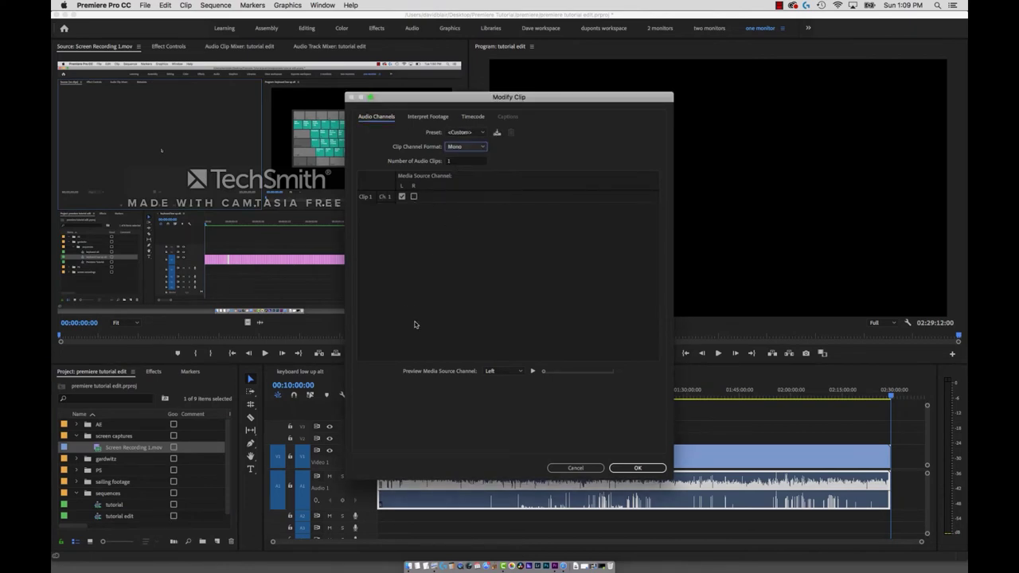
pyautogui.click(463, 163)
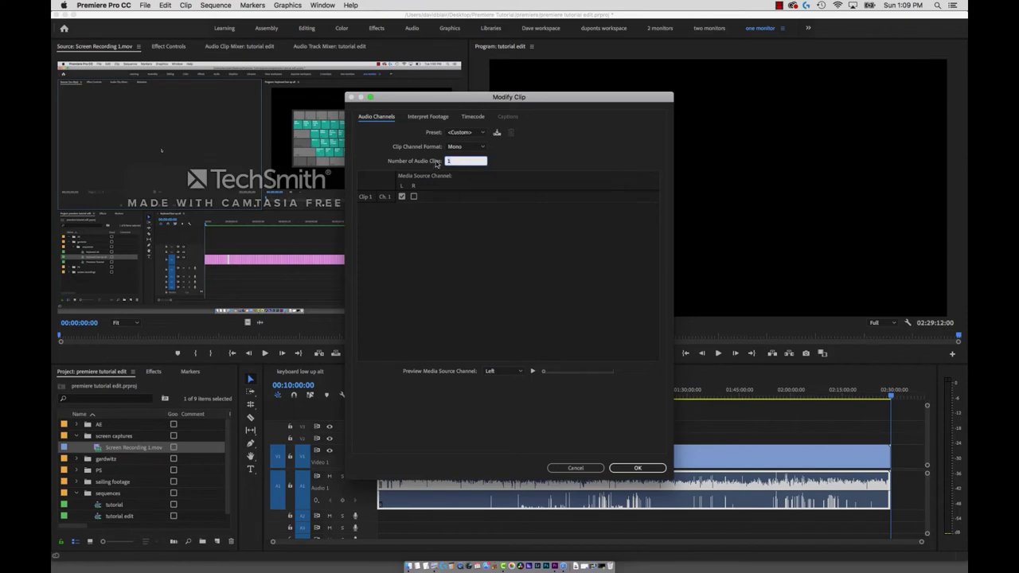
pyautogui.write('2')
pyautogui.click(642, 470)
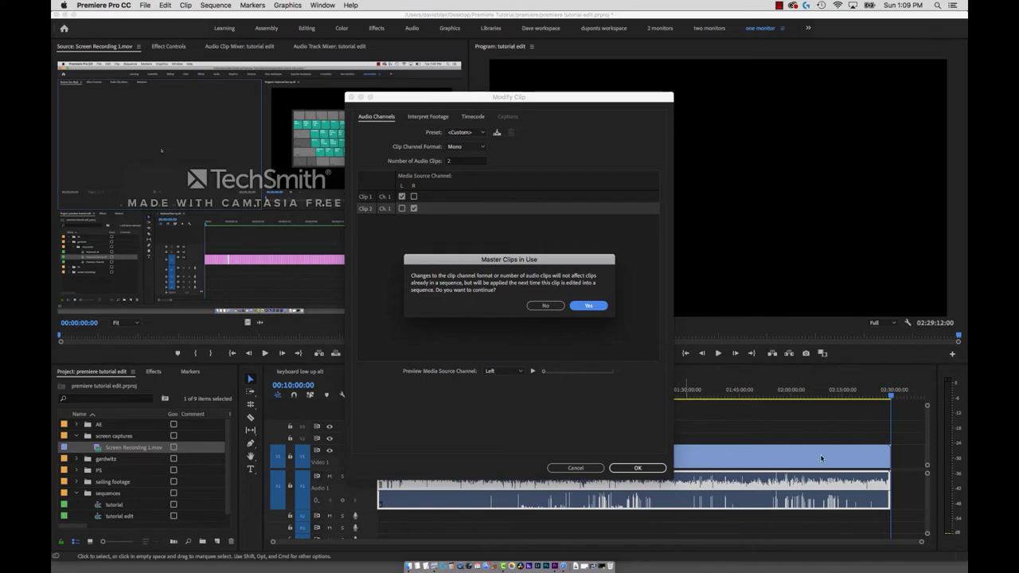
pyautogui.click(588, 306)
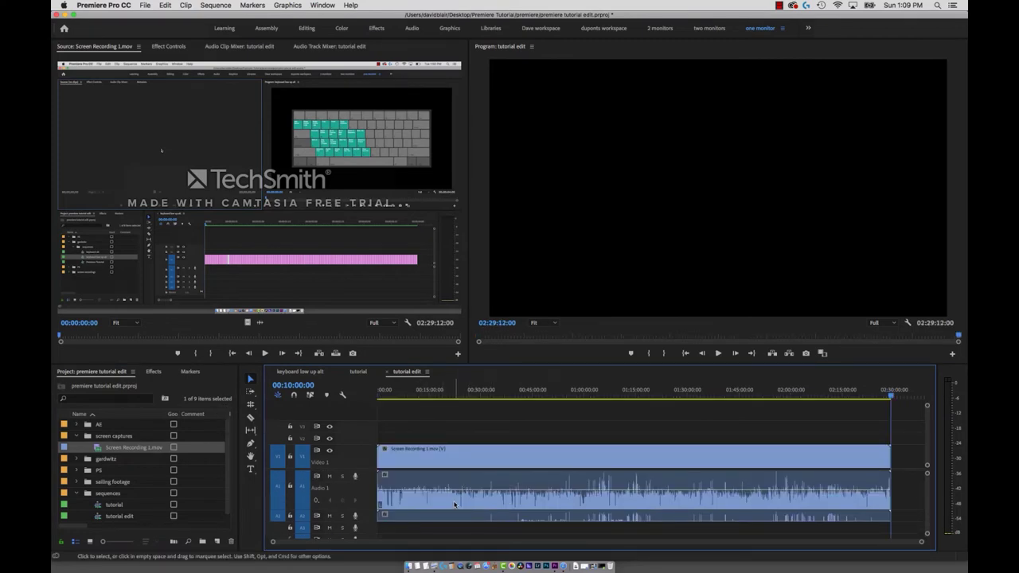
pyautogui.click(454, 504)
# - Delete the extra mono audio clip on track A2
pyautogui.click(442, 526)
pyautogui.click(447, 503)
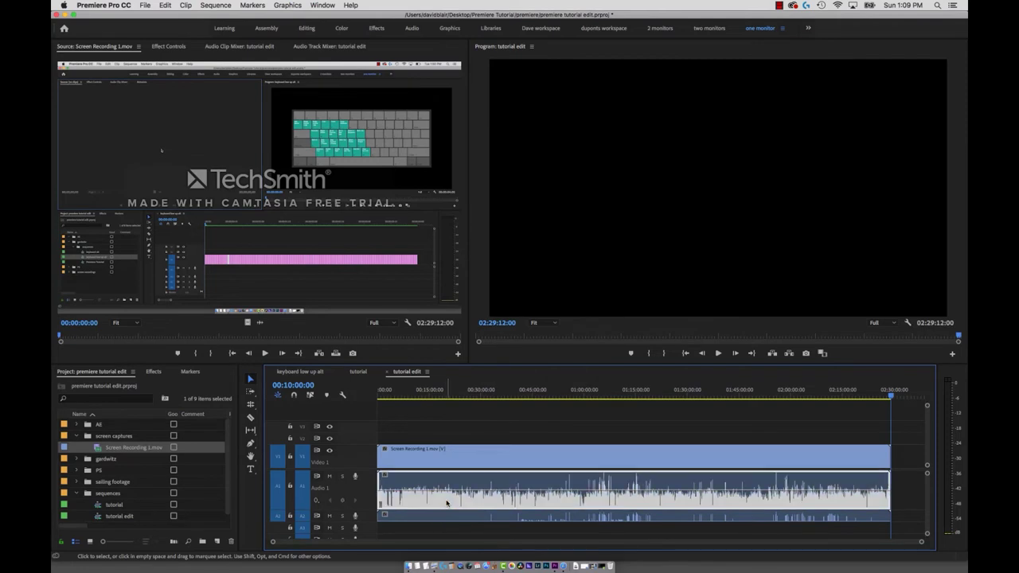
pyautogui.click(452, 519)
pyautogui.click(449, 503)
pyautogui.click(450, 519)
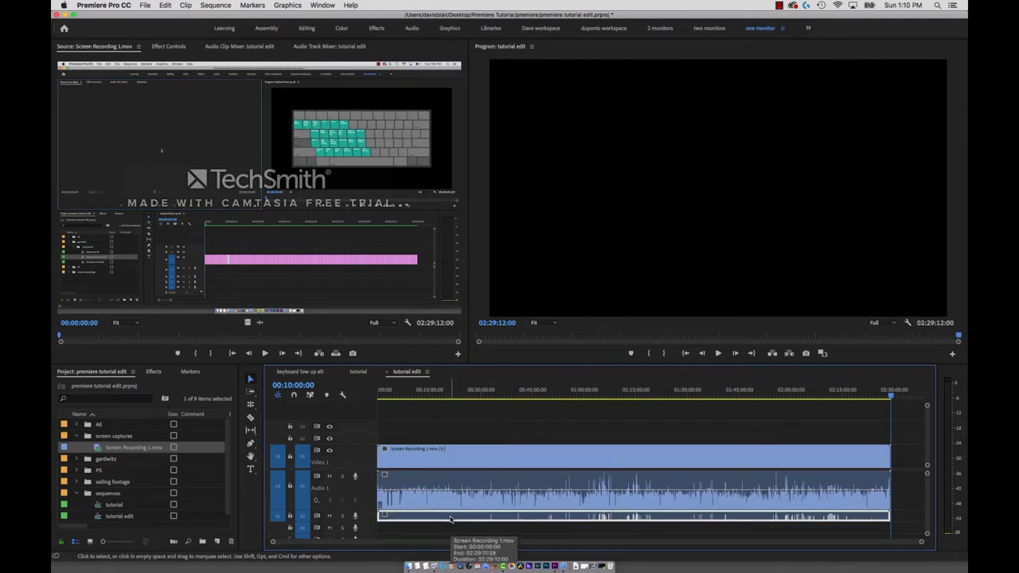
pyautogui.press('Delete')
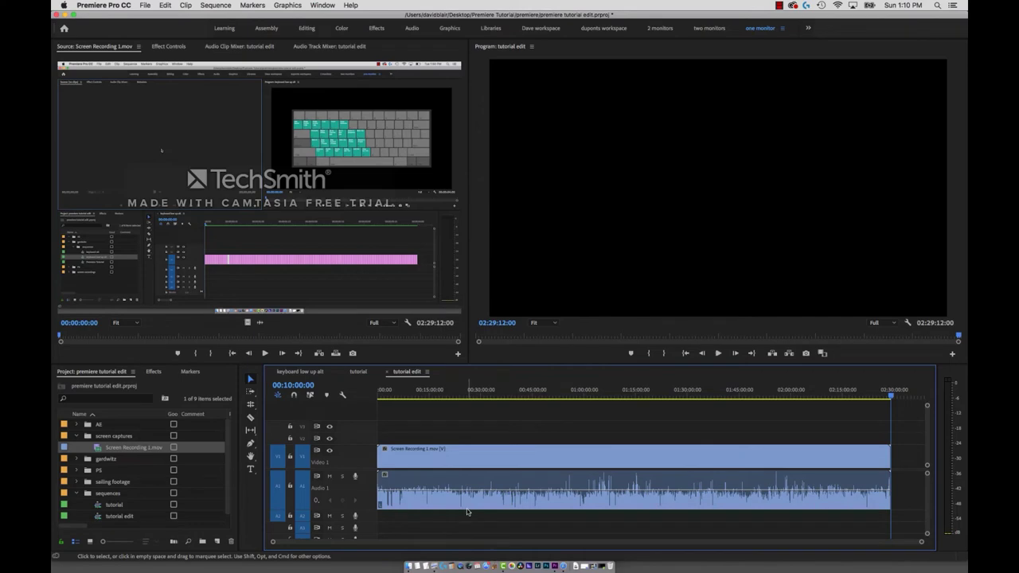
# - Lower the A1 audio clip's volume by 1 dB and zoom into the timeline
pyautogui.click(438, 390)
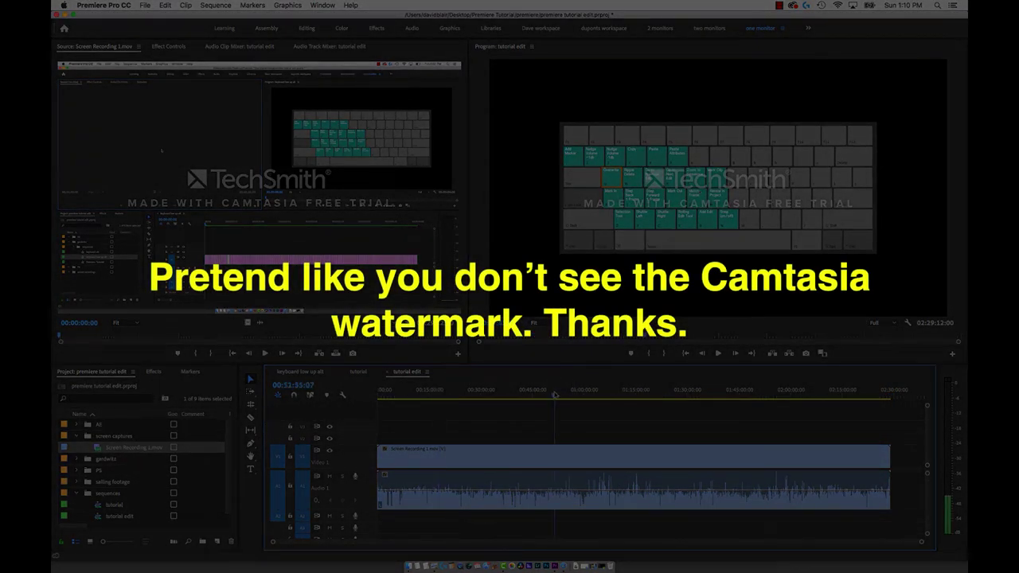
pyautogui.press('Home')
pyautogui.click(431, 497)
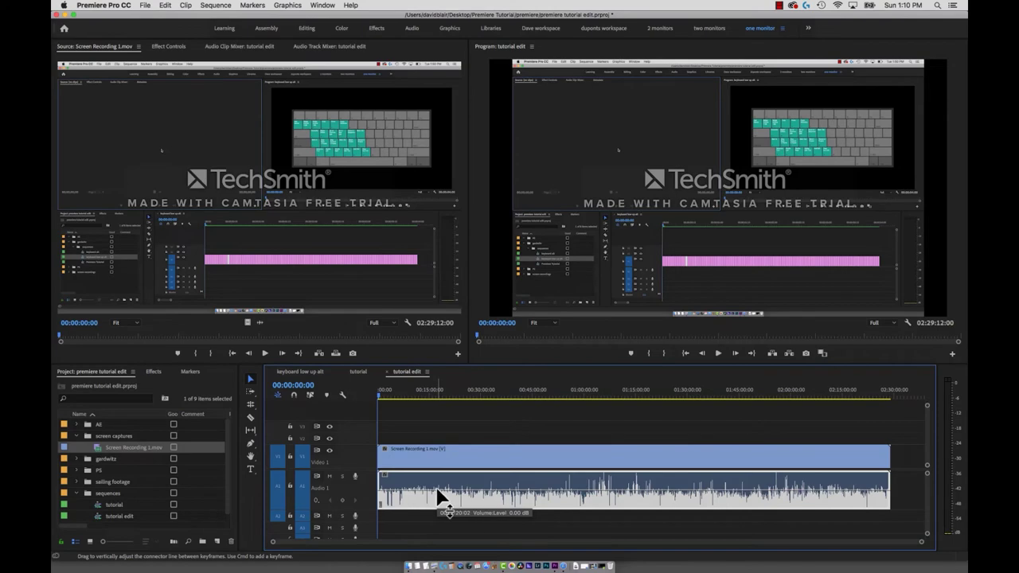
pyautogui.press('2')
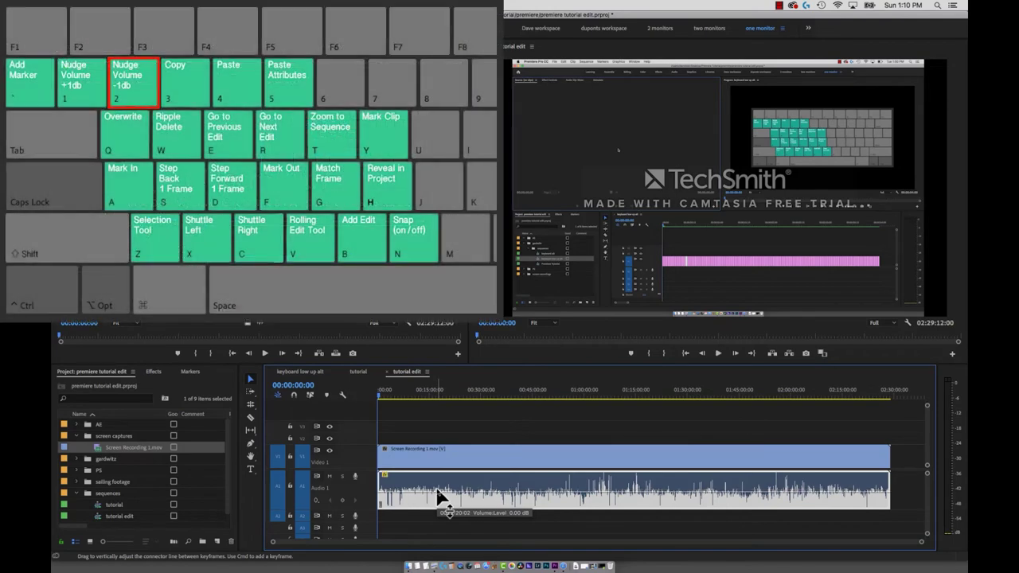
pyautogui.press('=')
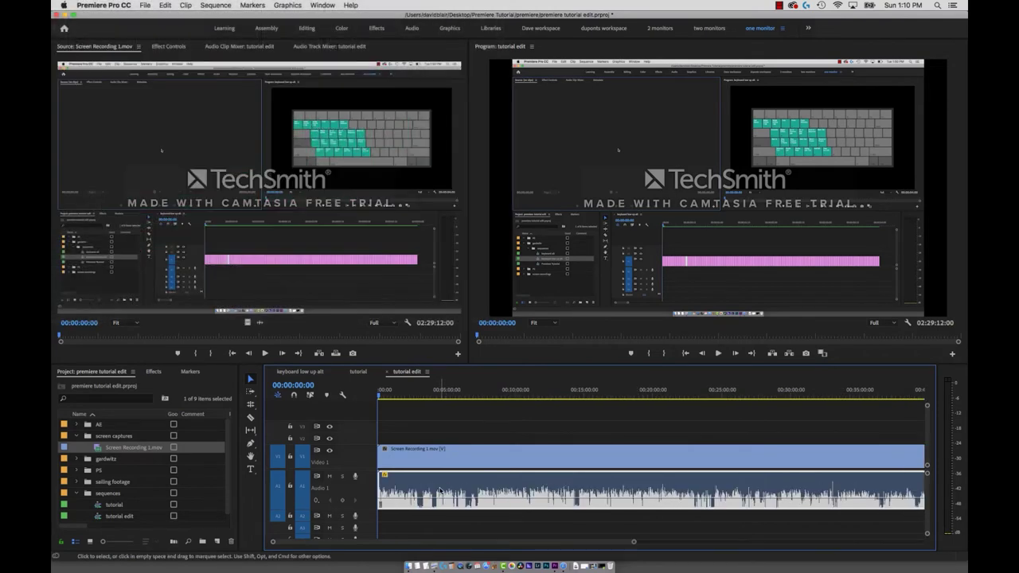
pyautogui.press('=')
pyautogui.press('=')
pyautogui.press('=')
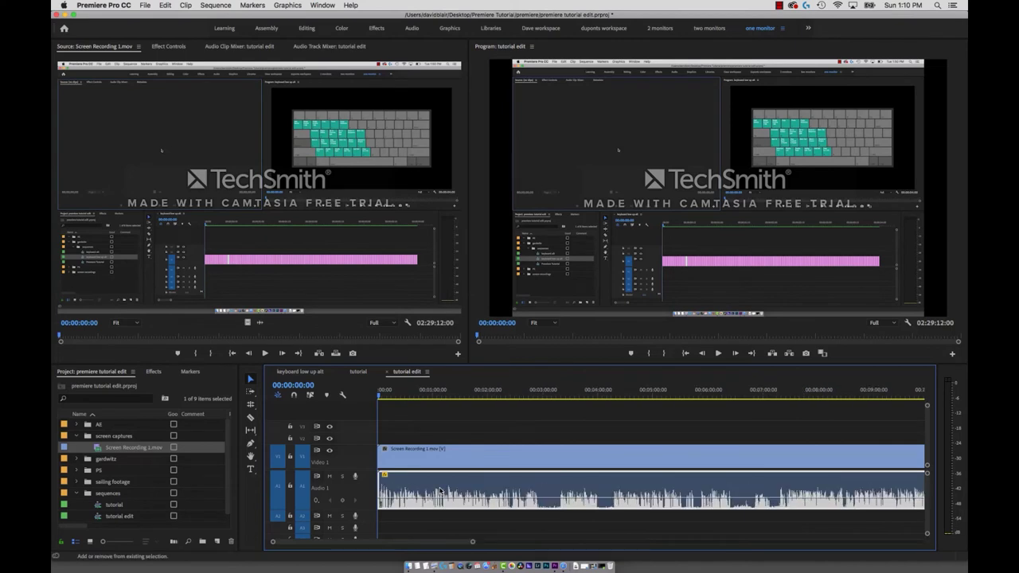
# - Play through the recording and park the playhead at the start of the unwanted section
pyautogui.press('=')
pyautogui.press('space')
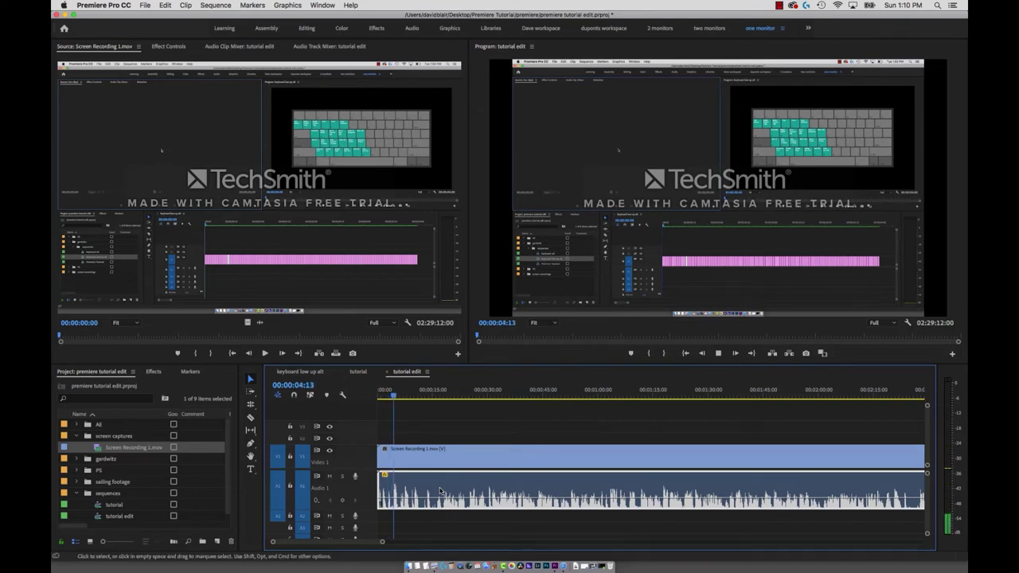
pyautogui.press('=')
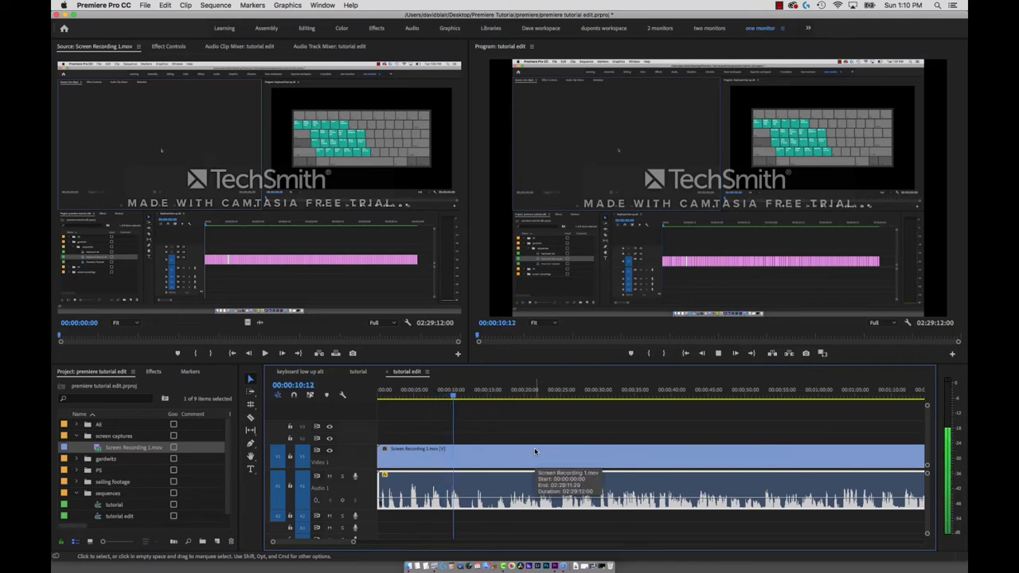
pyautogui.click(455, 398)
pyautogui.moveTo(455, 398); pyautogui.dragTo(420, 397)
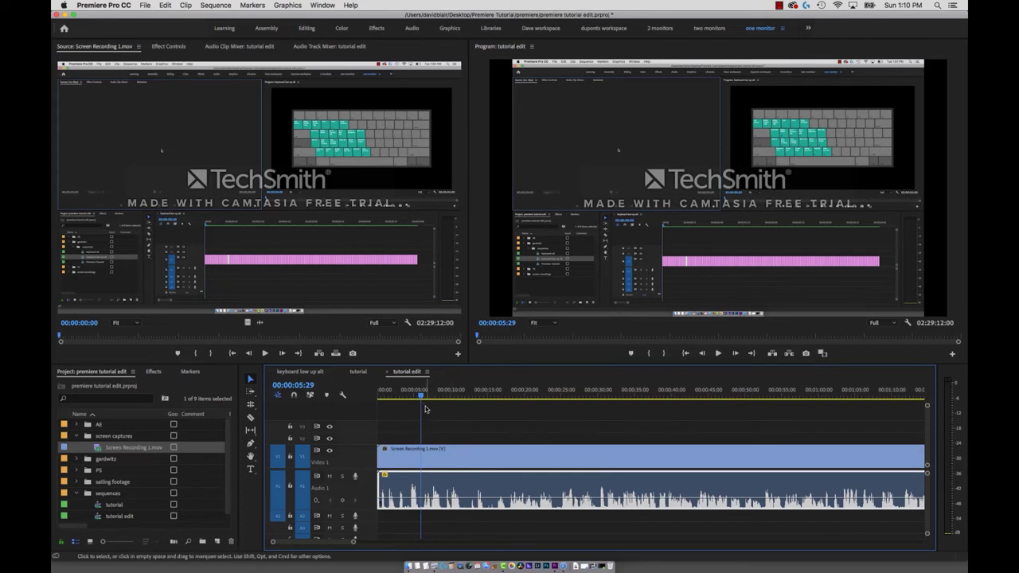
pyautogui.press('Left')
# - Mark In and Out around the unwanted three seconds, extract it, and replay across the cut
pyautogui.press('super+k')
pyautogui.moveTo(430, 390); pyautogui.dragTo(444, 395)
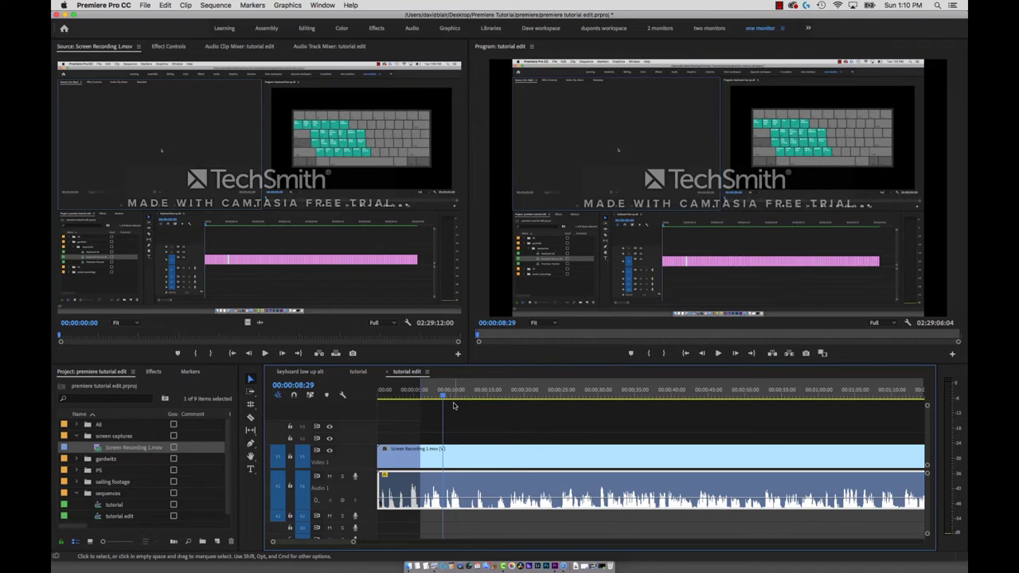
pyautogui.press('o')
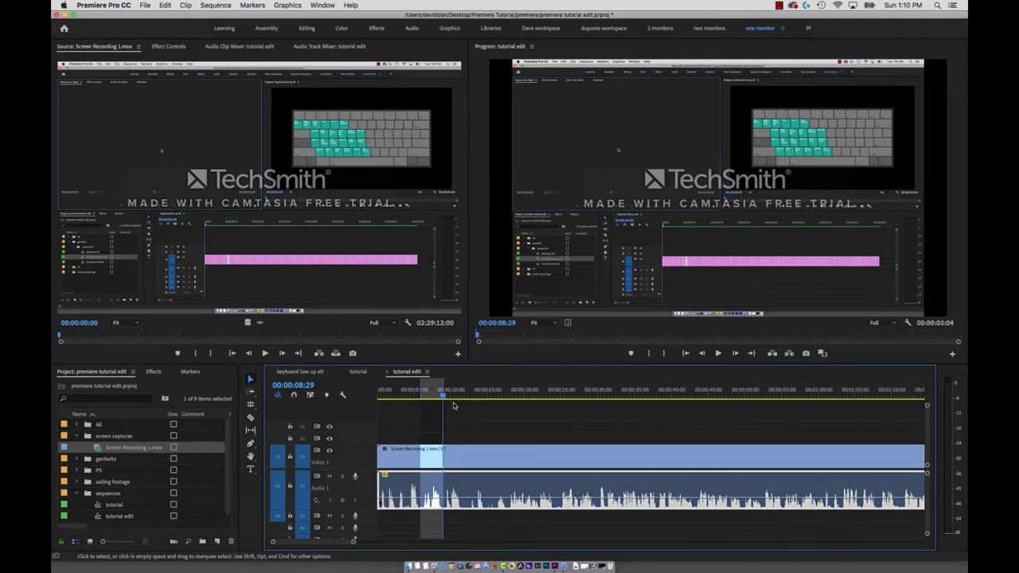
pyautogui.press("'")
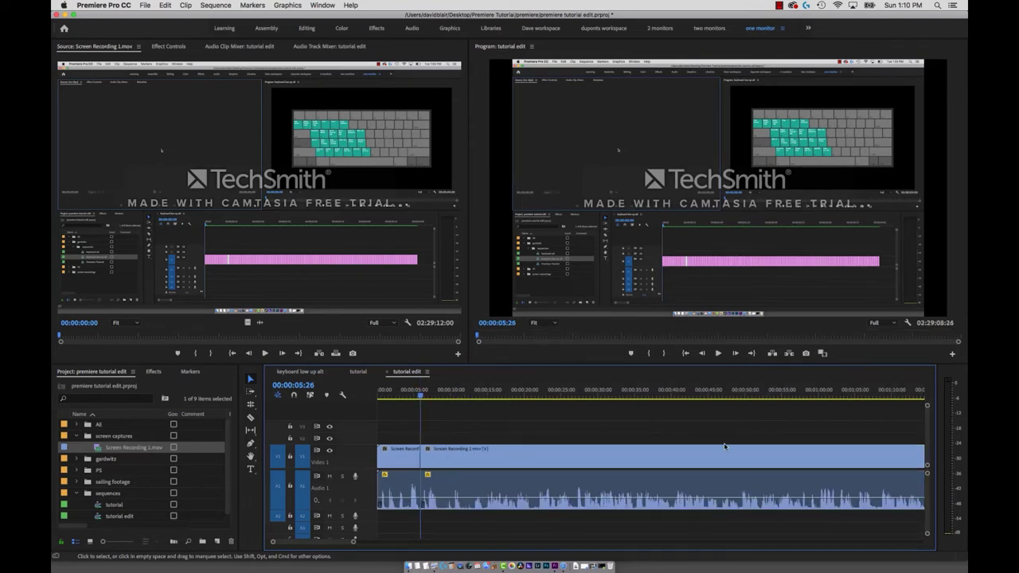
pyautogui.click(408, 395)
pyautogui.press('space')
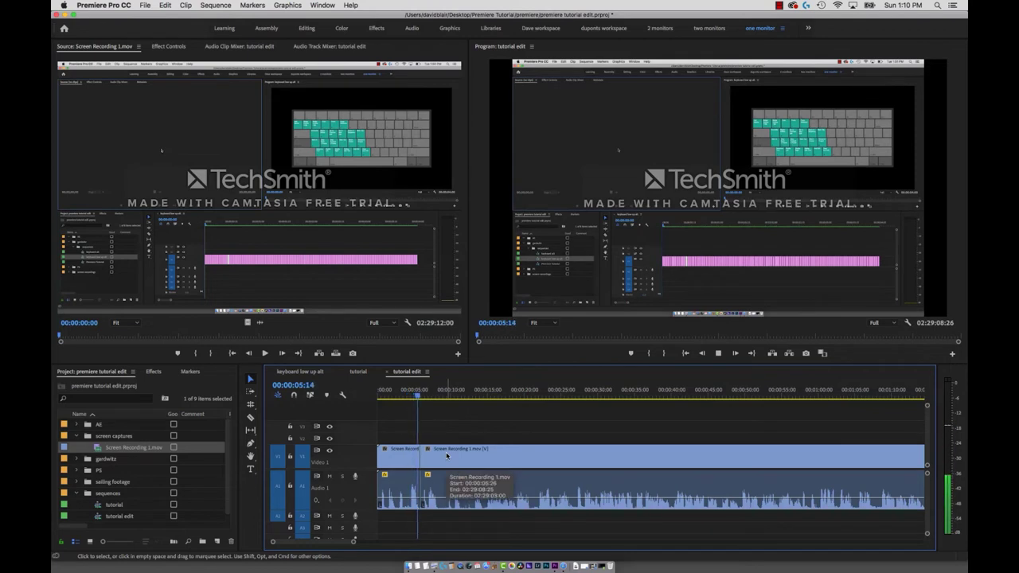
pyautogui.press('space')
pyautogui.press('=')
pyautogui.press('=')
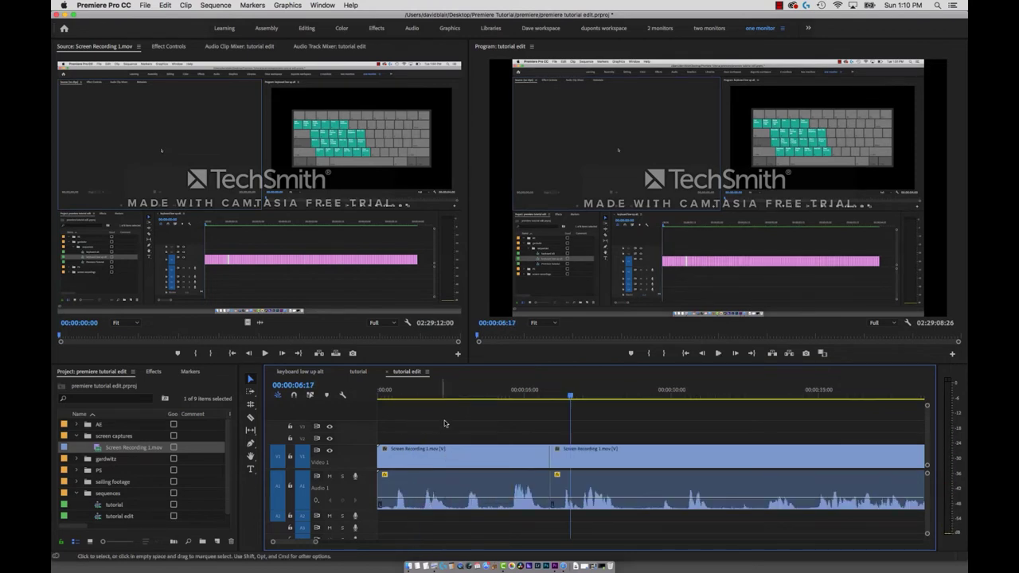
# - Apply the default audio crossfade at the A1 cut with a 00:00:00:05 duration
pyautogui.rightClick(553, 488)
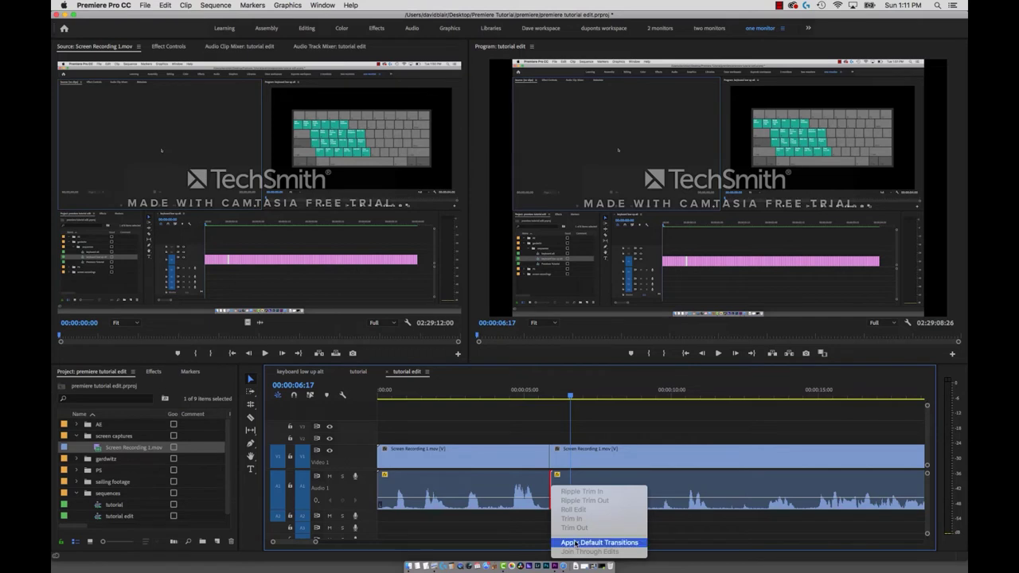
pyautogui.click(576, 542)
pyautogui.doubleClick(550, 497)
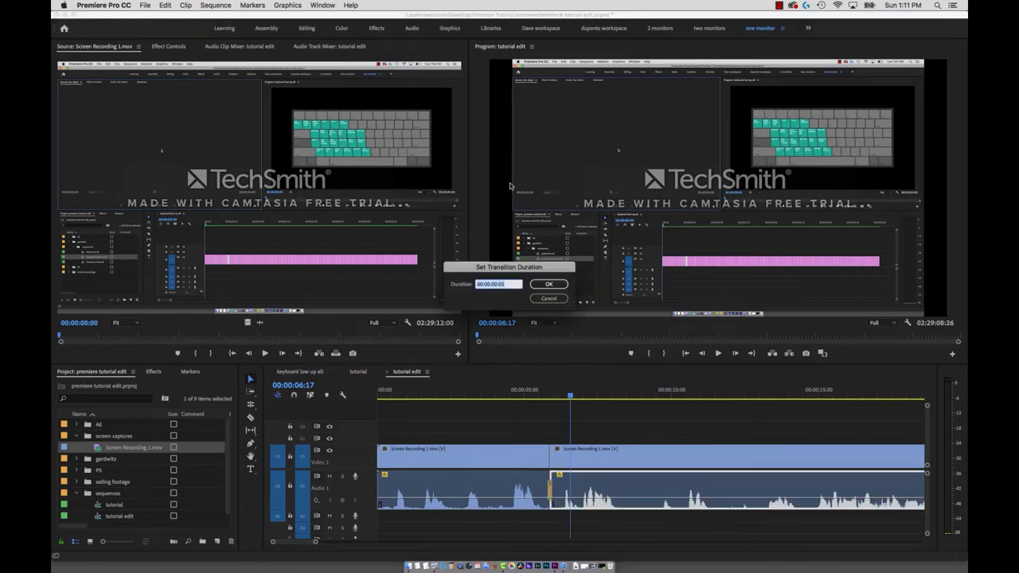
pyautogui.click(546, 284)
pyautogui.click(543, 389)
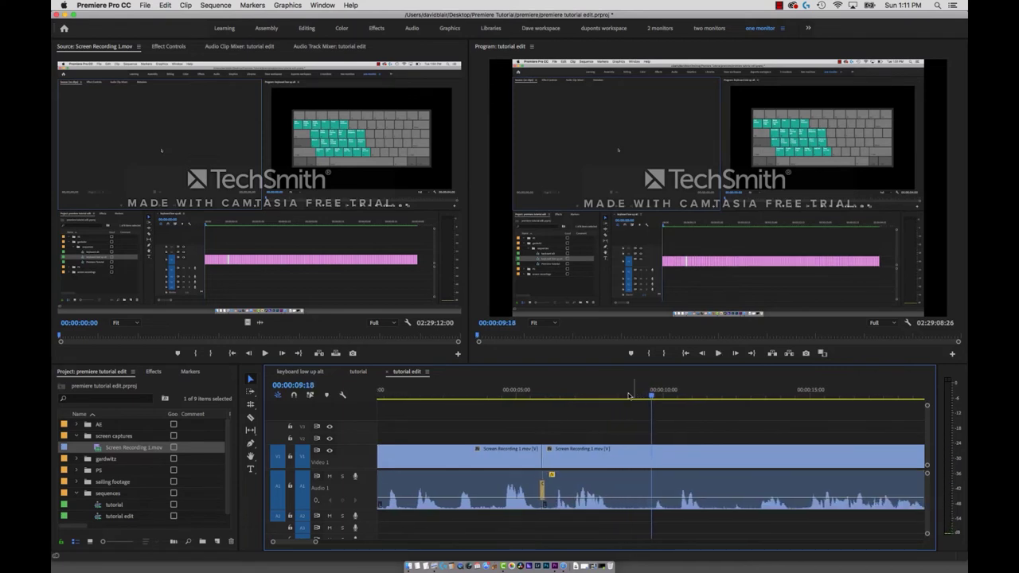
# - Extract the 8:14–9:18 stretch and add a default crossfade at the resulting audio cut
pyautogui.press('o')
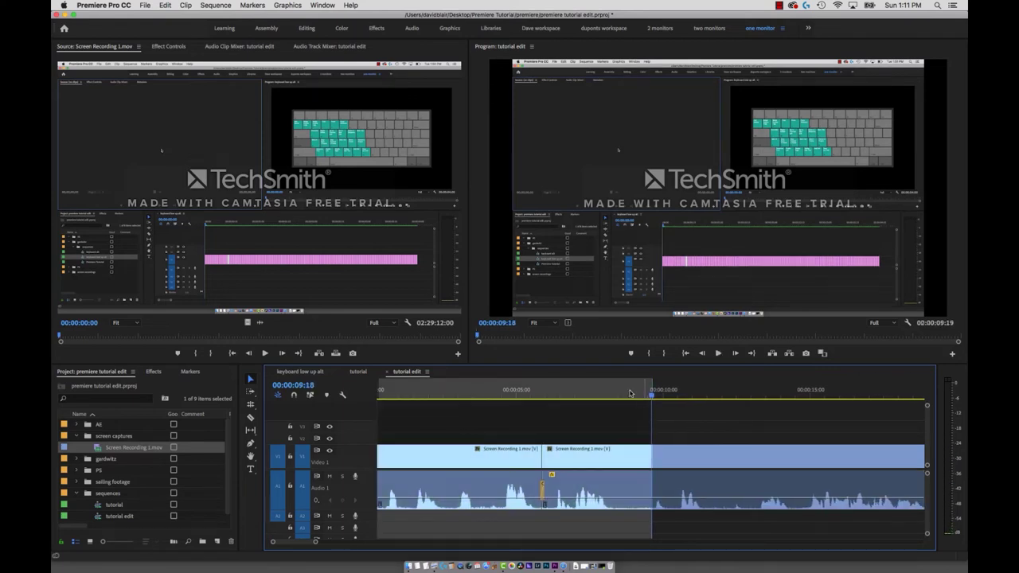
pyautogui.moveTo(608, 394); pyautogui.dragTo(619, 394)
pyautogui.press('i')
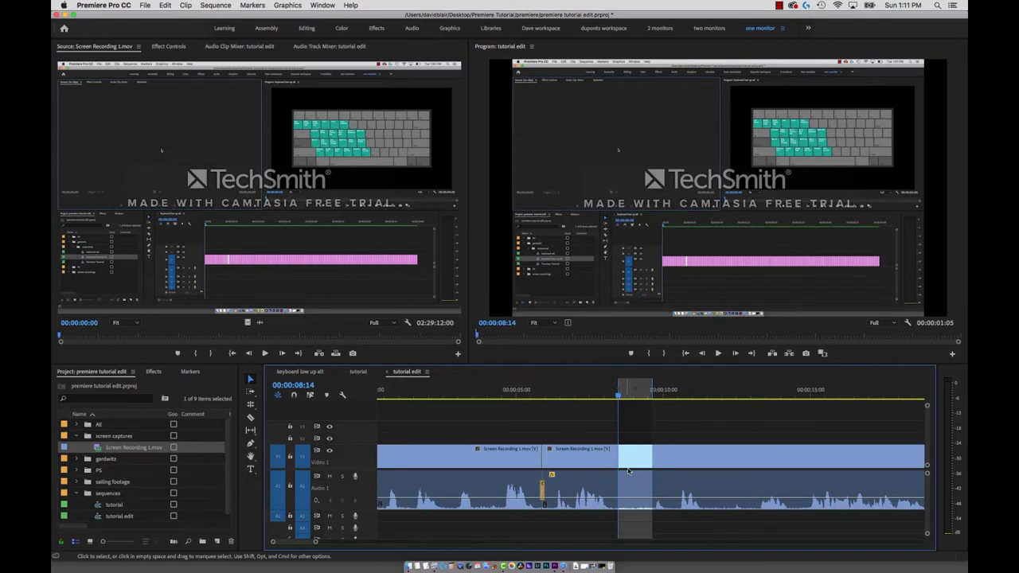
pyautogui.press("'")
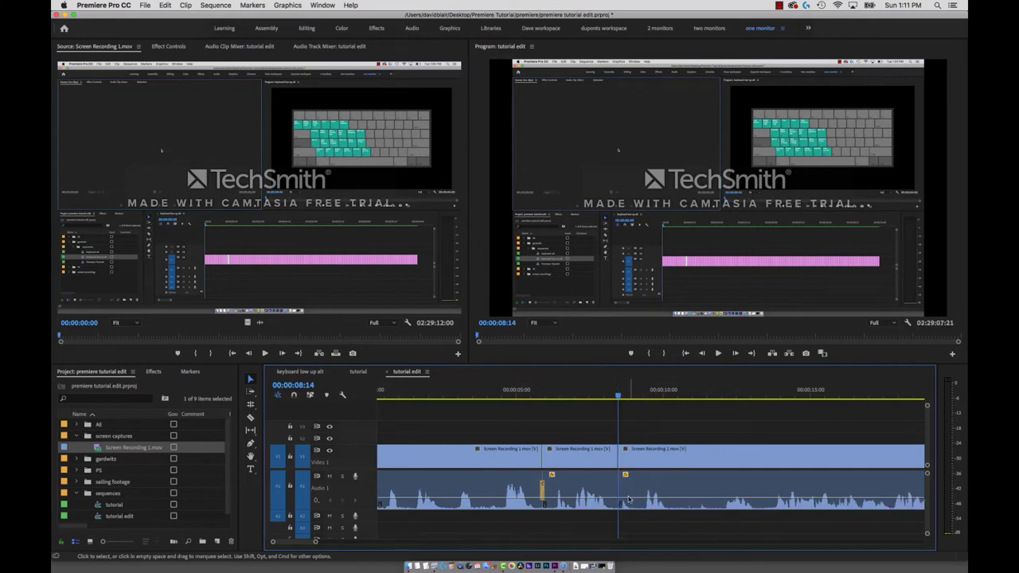
pyautogui.press('Right')
pyautogui.press('Right')
pyautogui.press('Right')
pyautogui.press('Right')
pyautogui.press('Right')
pyautogui.press('Right')
pyautogui.press('Right')
pyautogui.press('Right')
pyautogui.press('Right')
pyautogui.press('Right')
pyautogui.press('Right')
pyautogui.press('Right')
pyautogui.press('Right')
pyautogui.press('Right')
pyautogui.press('Right')
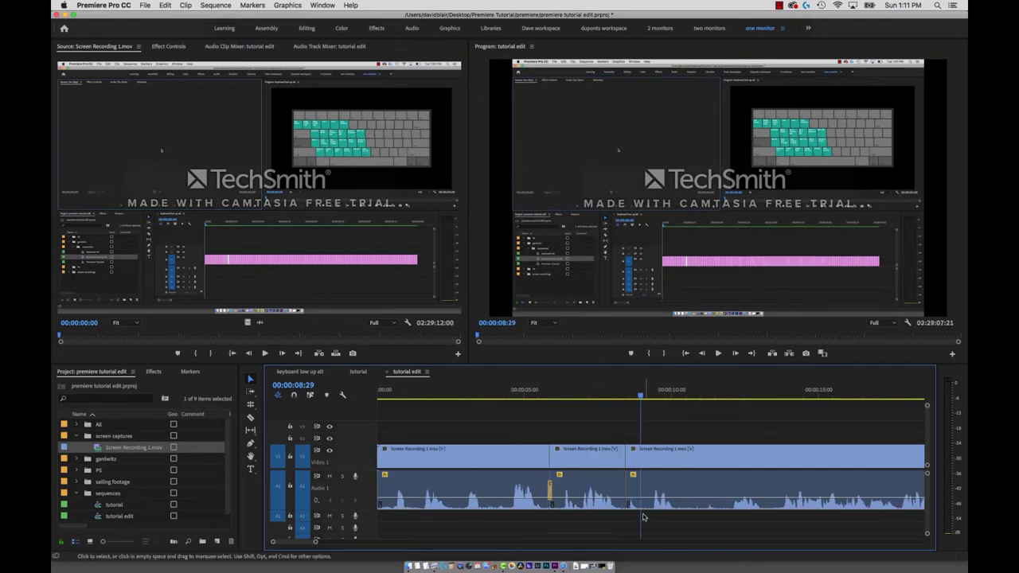
pyautogui.rightClick(627, 498)
pyautogui.click(668, 539)
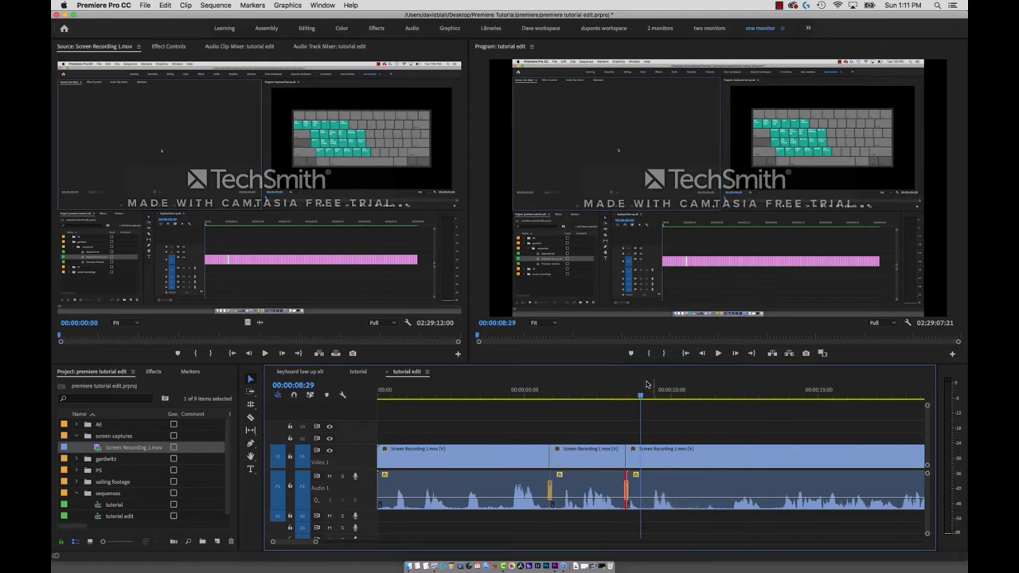
# - Review the cut, then extract from an In point at 10:29 and crossfade the new cut
pyautogui.click(626, 393)
pyautogui.press('space')
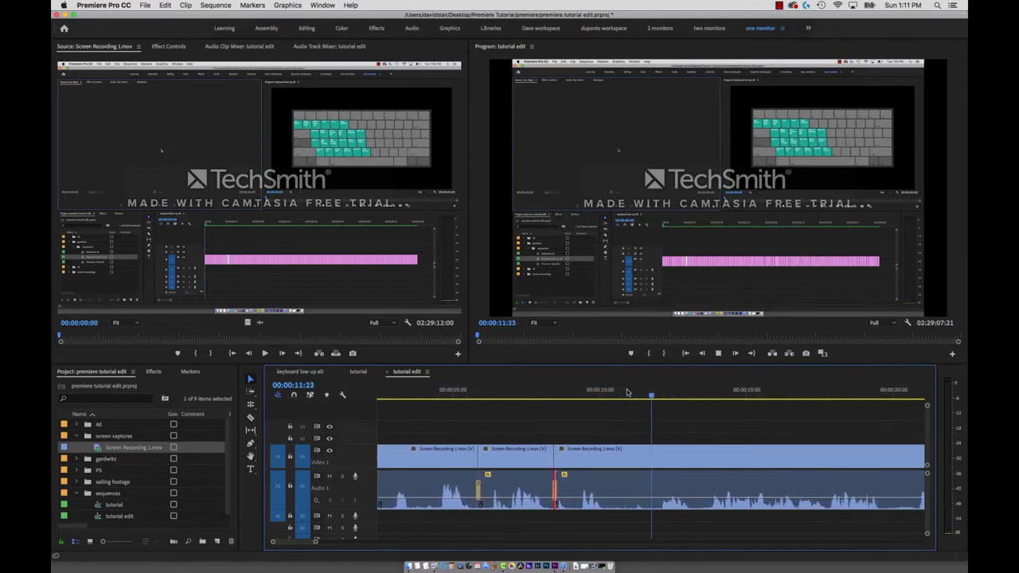
pyautogui.press('space')
pyautogui.moveTo(646, 394); pyautogui.dragTo(606, 394)
pyautogui.press('i')
pyautogui.press('super+k')
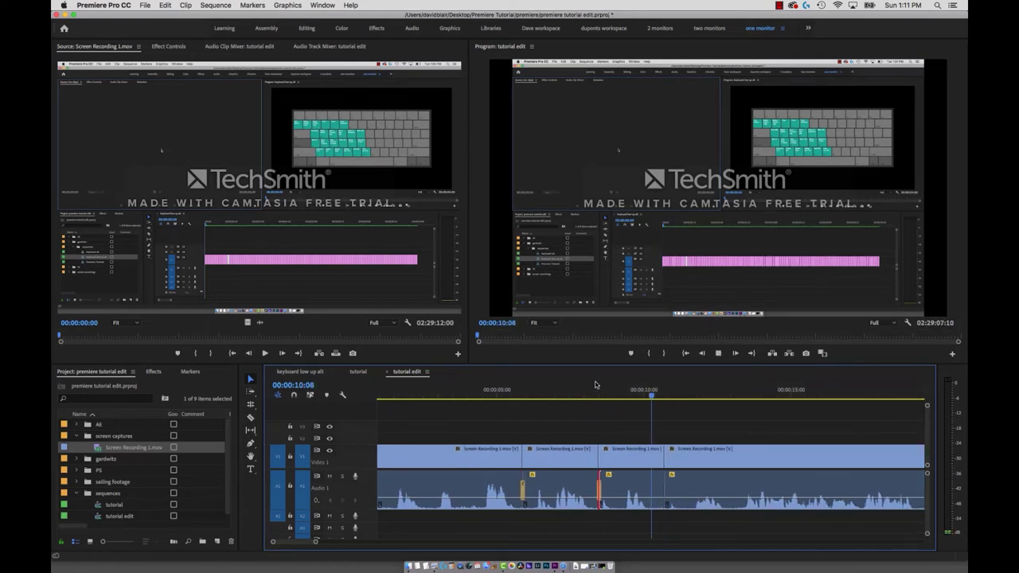
pyautogui.press('space')
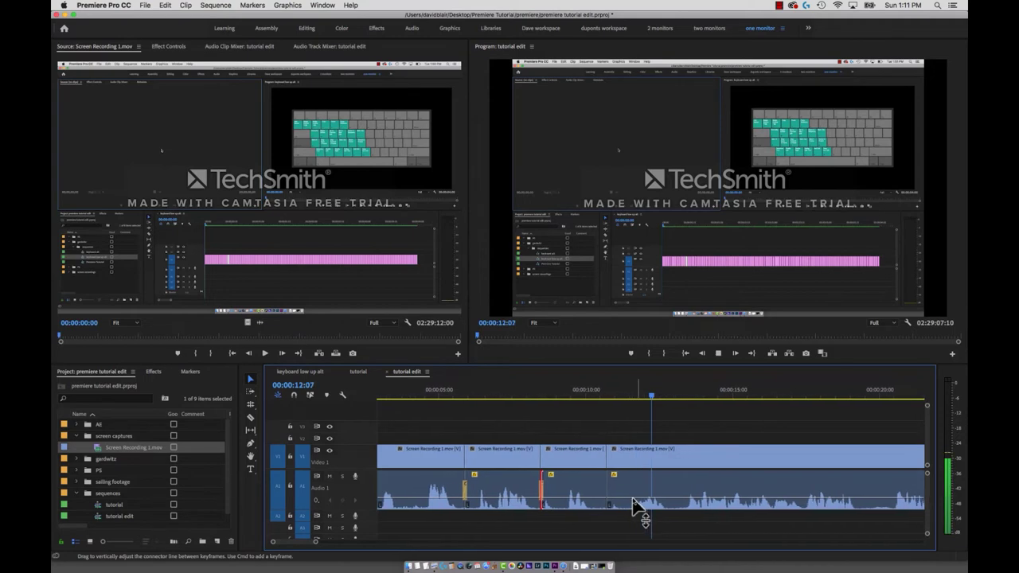
pyautogui.rightClick(586, 481)
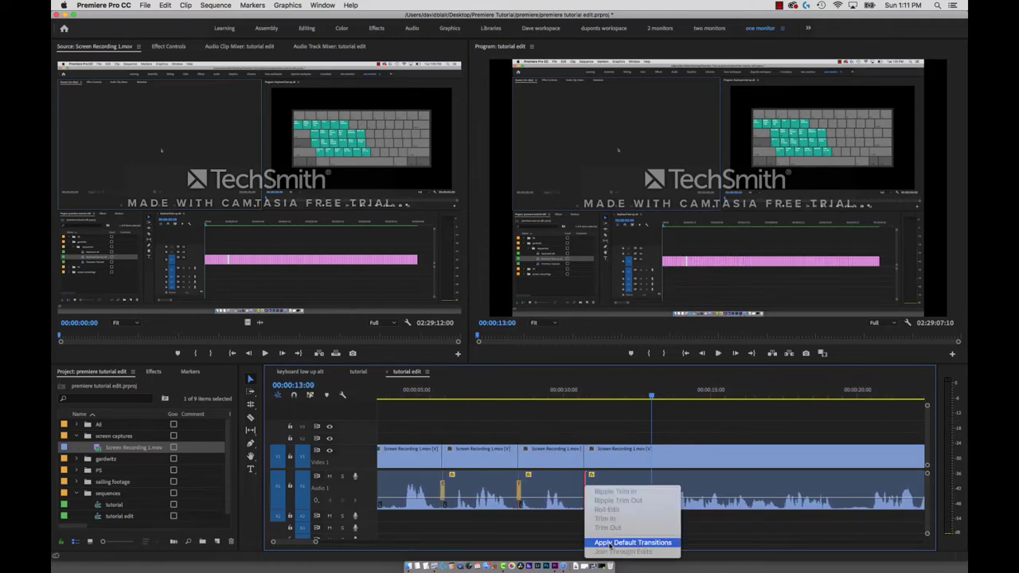
pyautogui.click(611, 544)
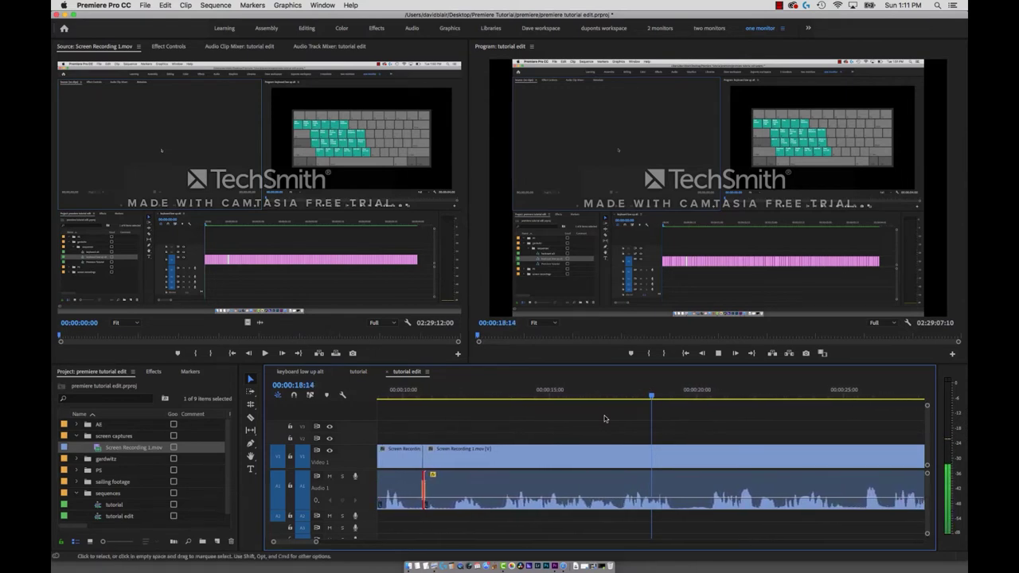
# - Mark an In point at 13:07 and an Out point at 20:12 in the recording
pyautogui.press('space')
pyautogui.press('-')
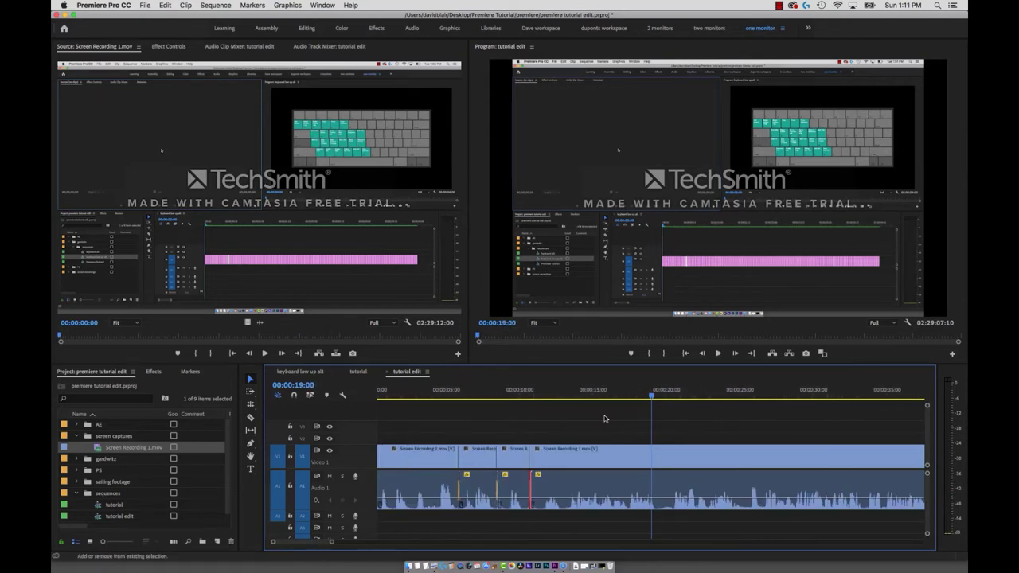
pyautogui.click(567, 398)
pyautogui.press('=')
pyautogui.press('=')
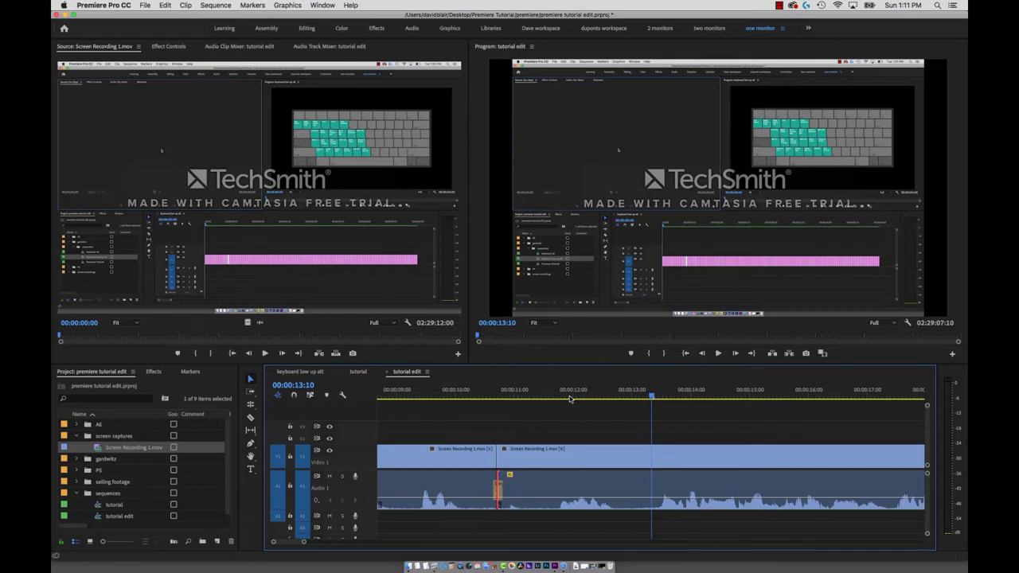
pyautogui.press('space')
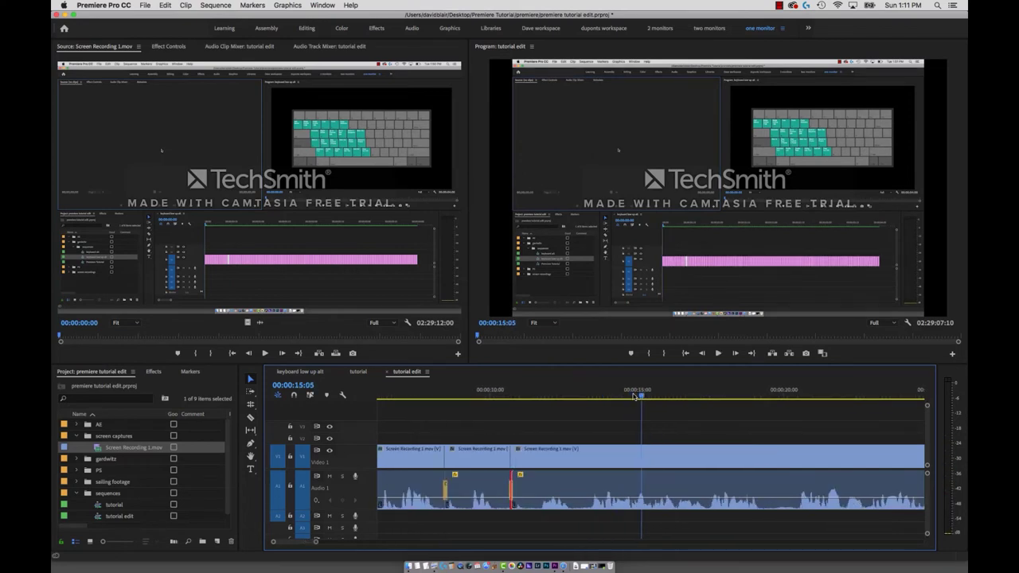
pyautogui.moveTo(643, 398); pyautogui.dragTo(586, 402)
pyautogui.press('i')
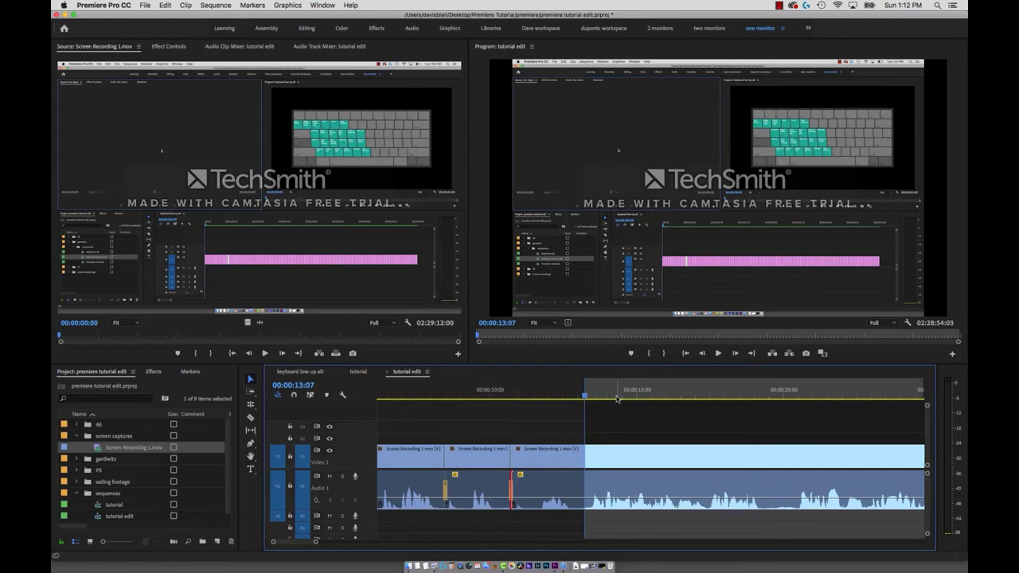
pyautogui.press('space')
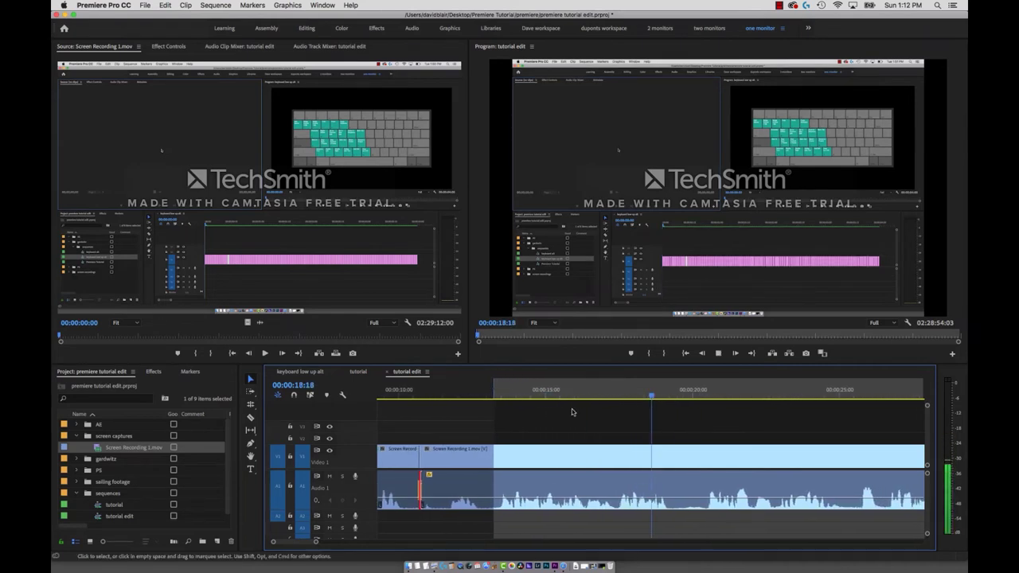
pyautogui.press('space')
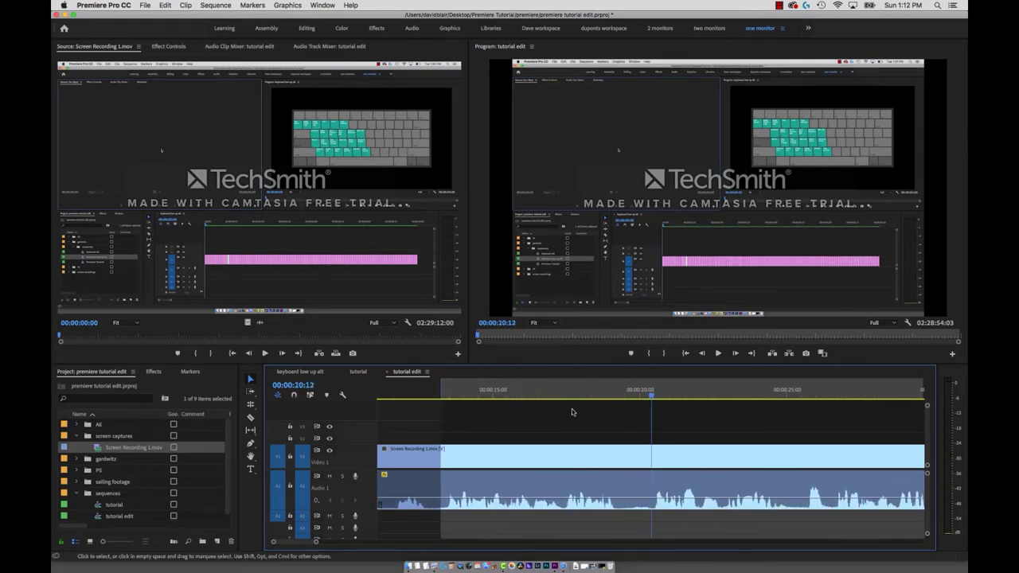
pyautogui.press('o')
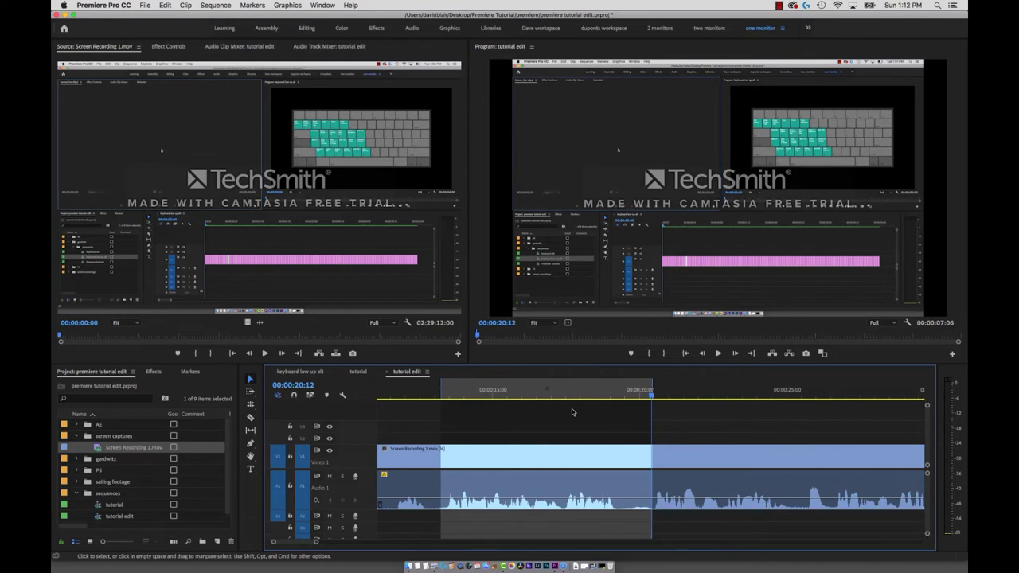
# - Extract the 13:07–20:12 range, check the join and add a default audio crossfade
pyautogui.press("'")
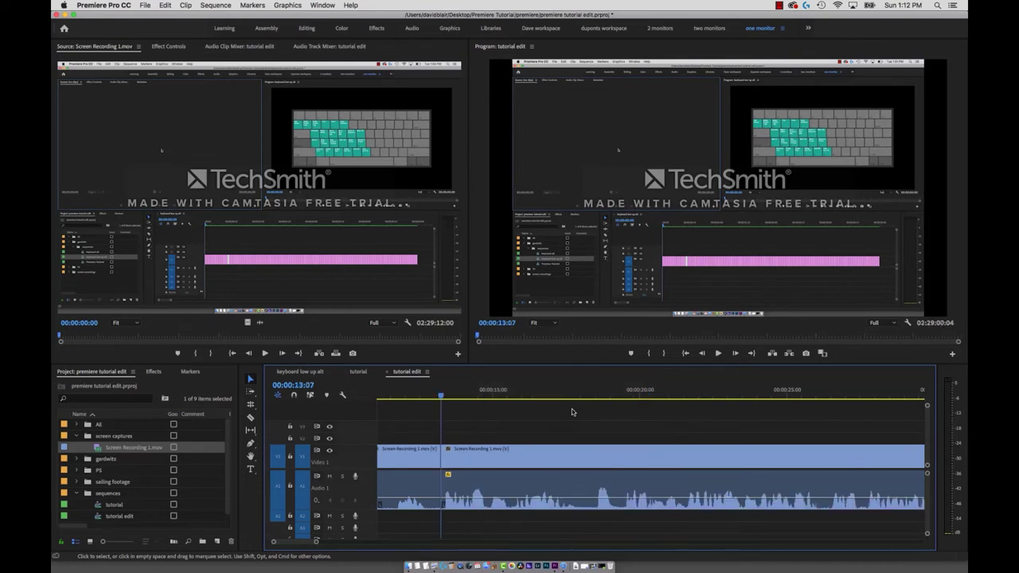
pyautogui.click(428, 389)
pyautogui.press('space')
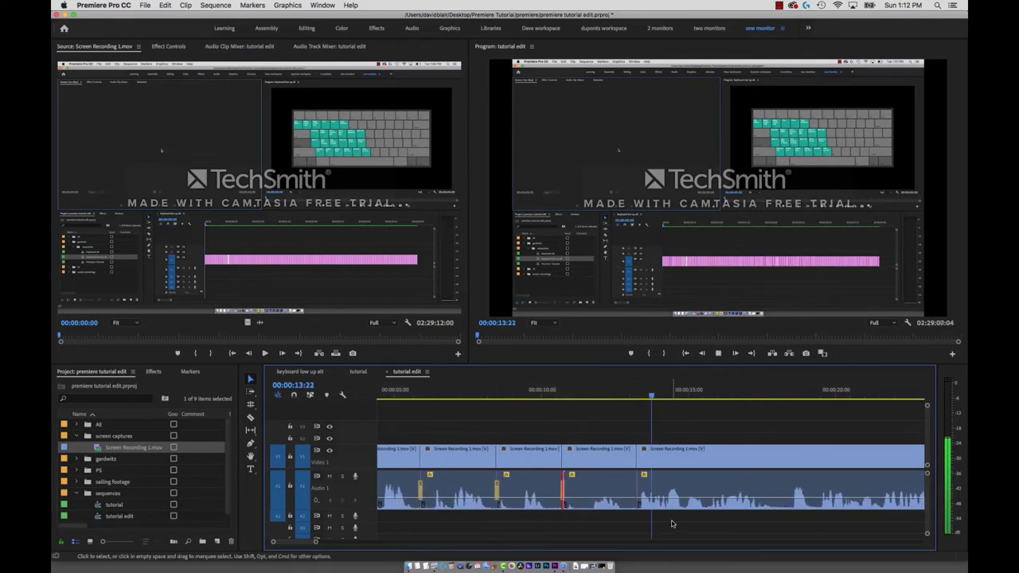
pyautogui.press('space')
pyautogui.rightClick(631, 485)
pyautogui.click(652, 542)
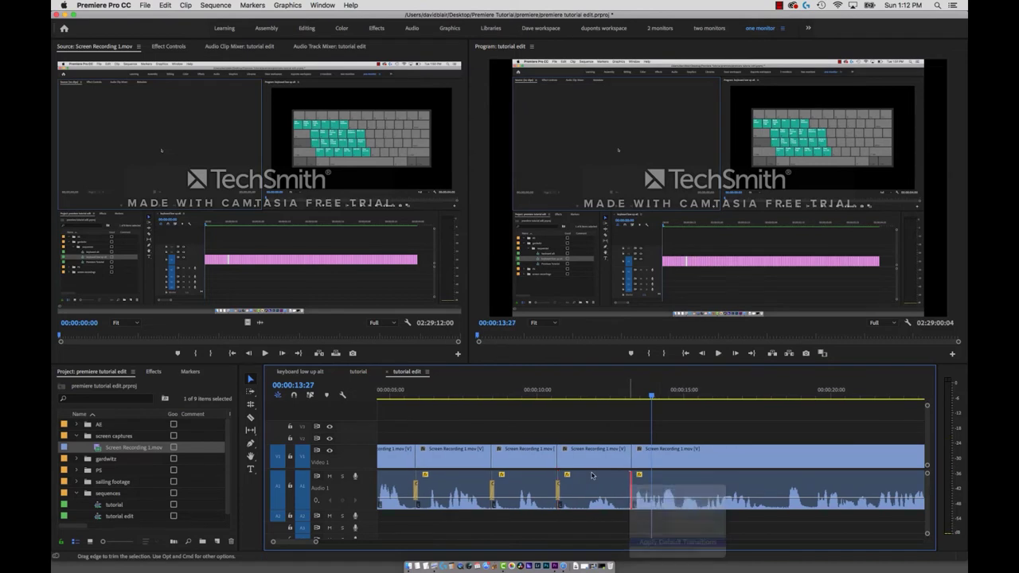
# - Zoom the timeline to fit the whole sequence and park the playhead near 07:16
pyautogui.click(494, 390)
pyautogui.press('=')
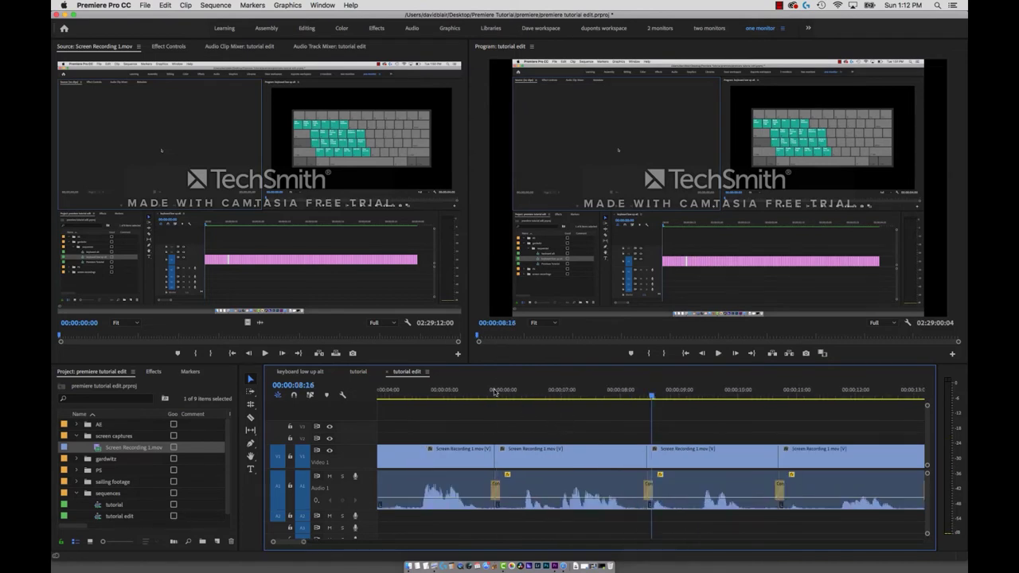
pyautogui.press('\\')
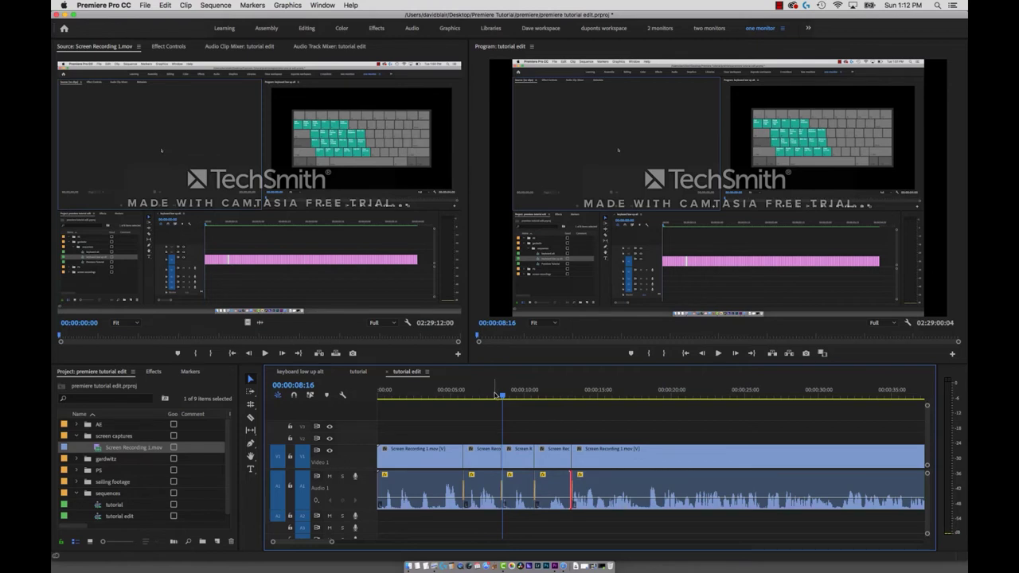
pyautogui.click(492, 395)
pyautogui.click(488, 396)
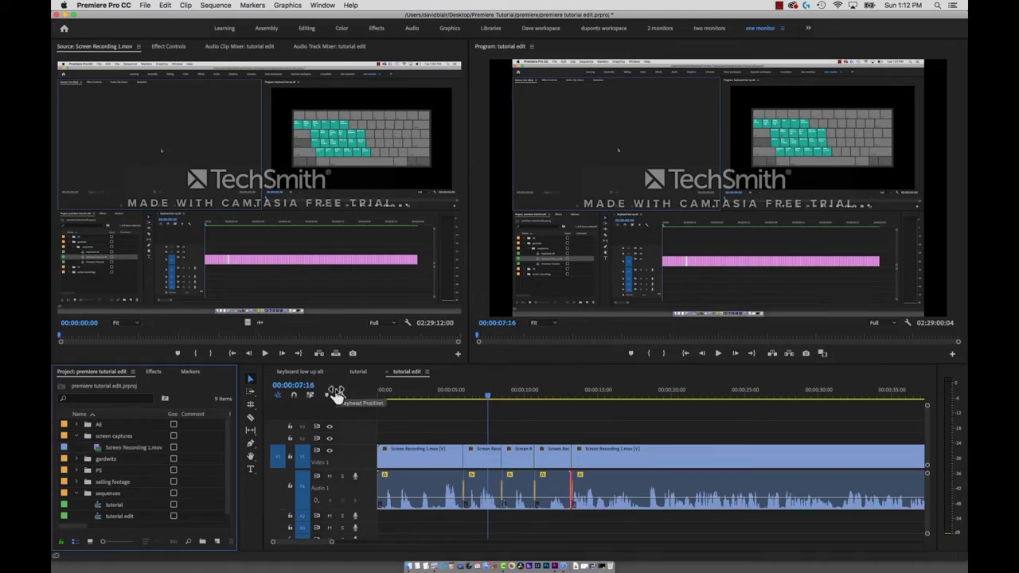
# - Import dupont.jpg and ladybird2.jpg from Finder's PS folder and load dupont.jpg as source
pyautogui.press('super+Tab')
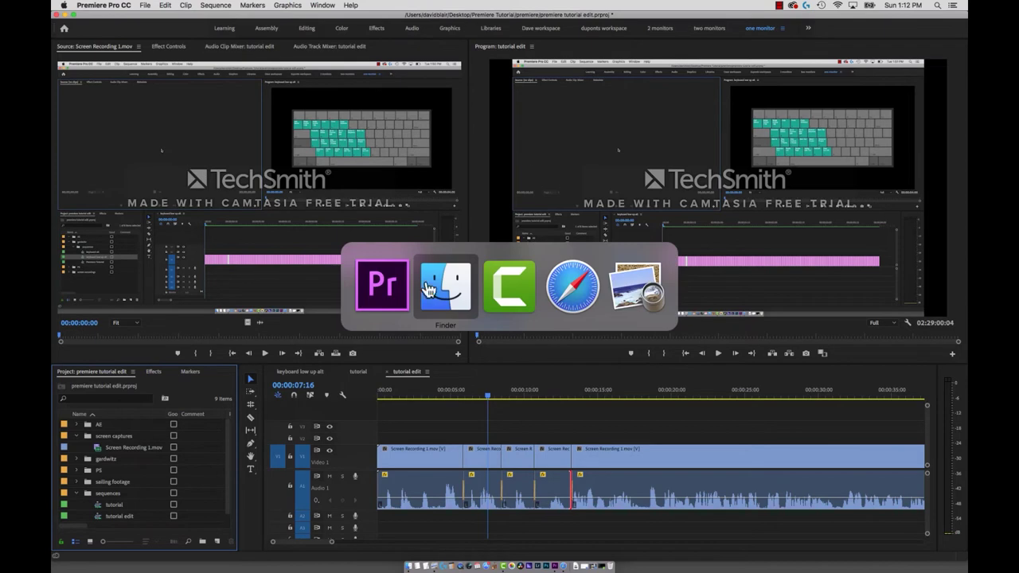
pyautogui.click(544, 199)
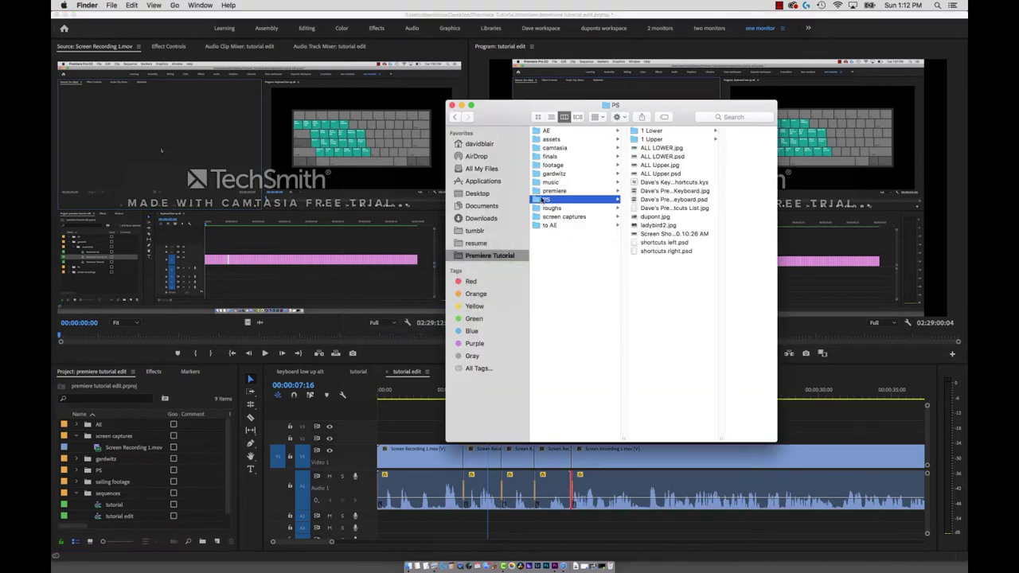
pyautogui.click(654, 217)
pyautogui.keyDown('shift'); pyautogui.click(610, 226); pyautogui.keyUp('shift')
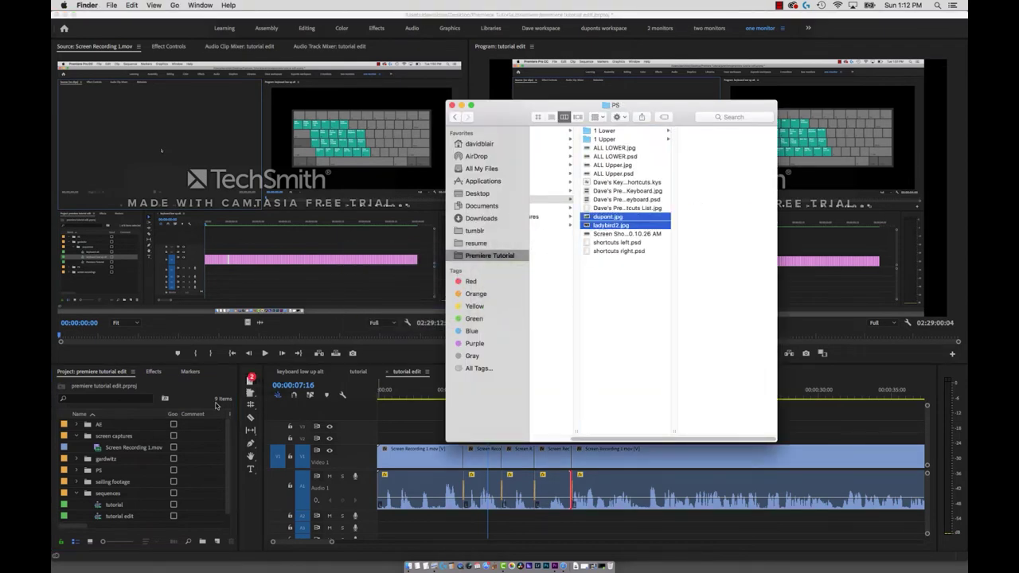
pyautogui.moveTo(215, 406); pyautogui.dragTo(97, 470)
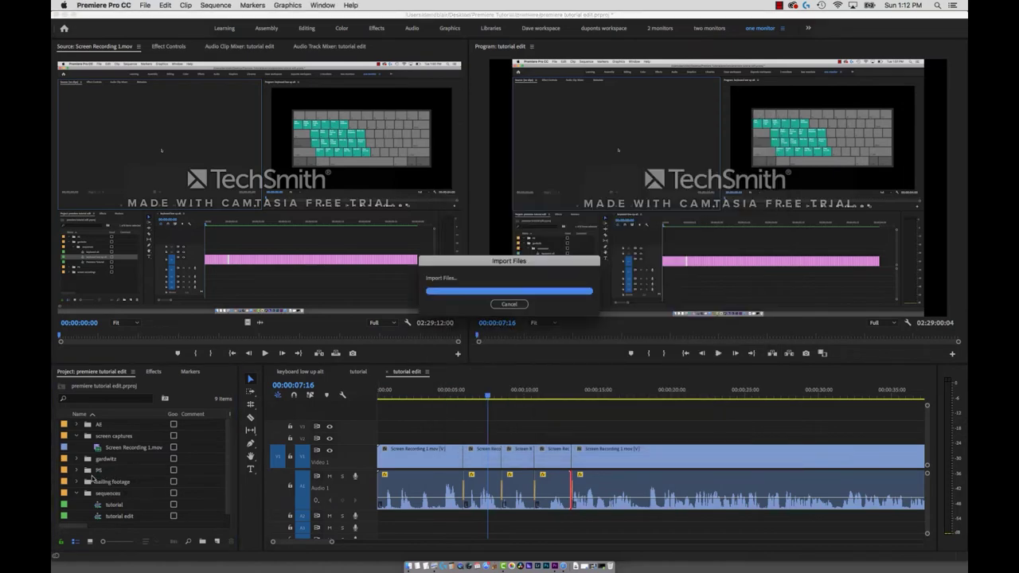
pyautogui.scroll(-3, 96, 478)
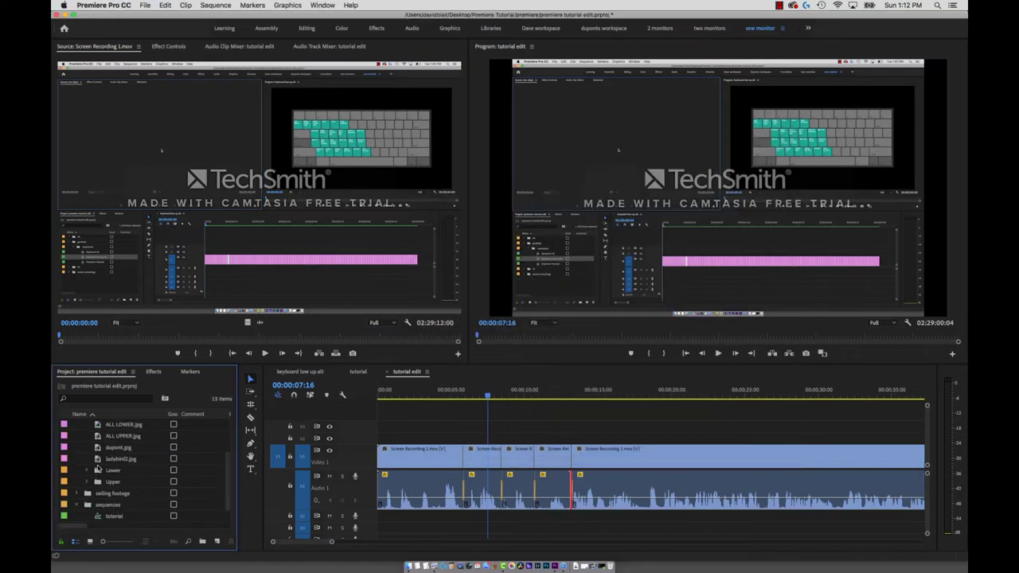
pyautogui.doubleClick(97, 448)
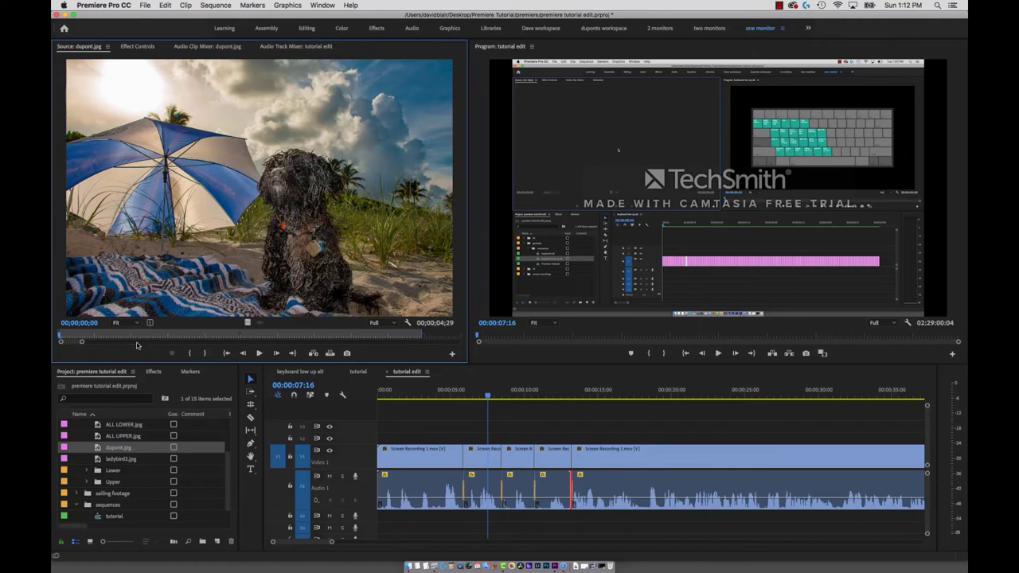
# - Adjust the Timeline preferences in Premiere's preferences dialog
pyautogui.click(103, 5)
pyautogui.moveTo(128, 31)
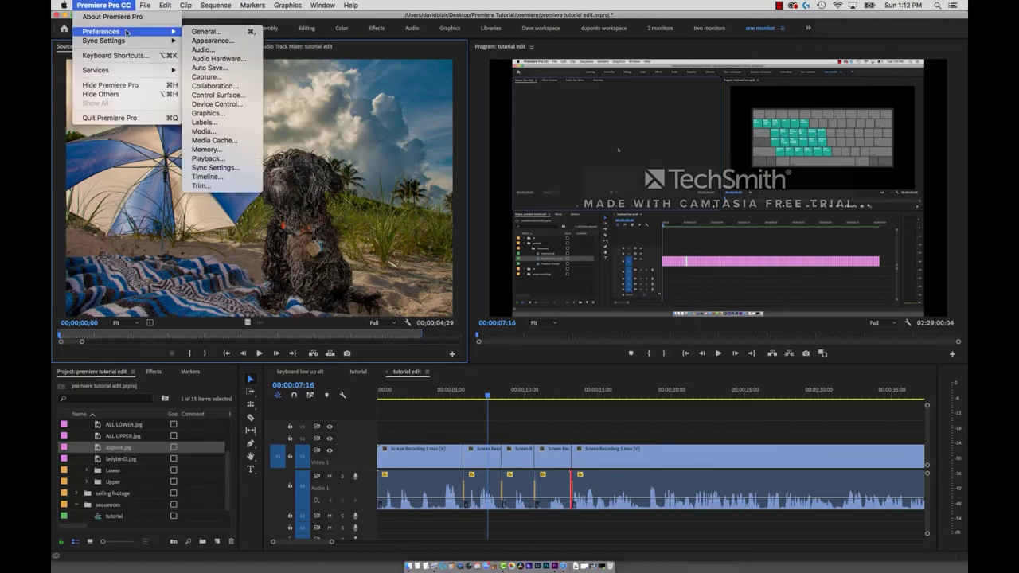
pyautogui.click(203, 177)
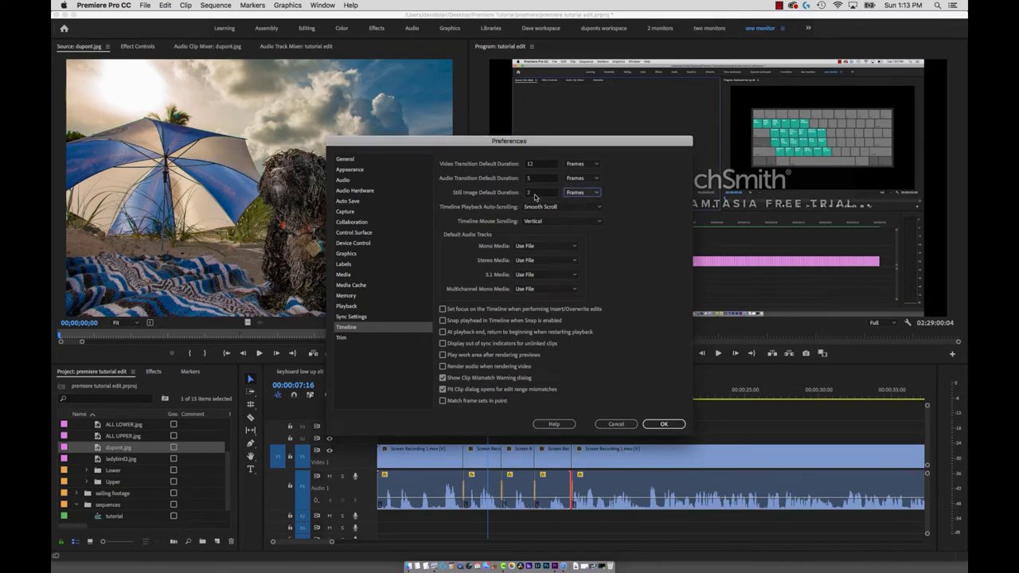
pyautogui.click(663, 421)
# - Preview Lower-folder images including 4 Paste.jpg, then return to the tutorial edit sequence at 06:28
pyautogui.scroll(-1, 96, 458)
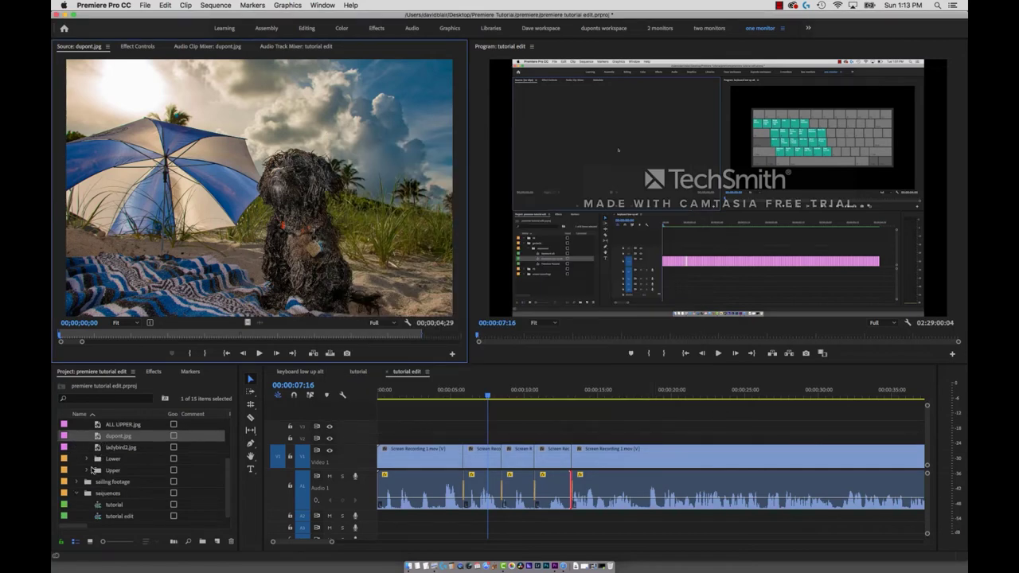
pyautogui.click(86, 459)
pyautogui.doubleClick(109, 471)
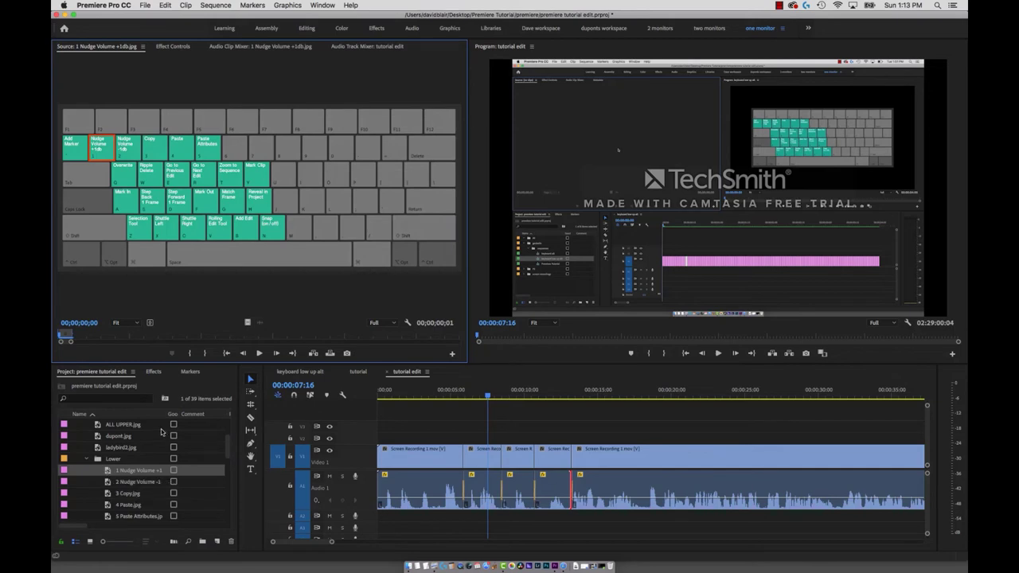
pyautogui.doubleClick(107, 505)
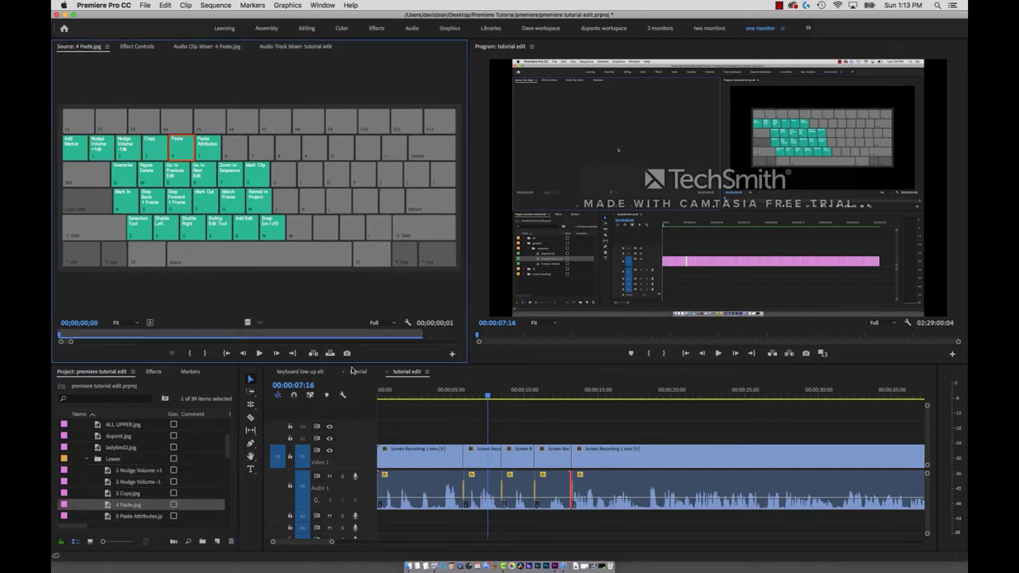
pyautogui.click(301, 372)
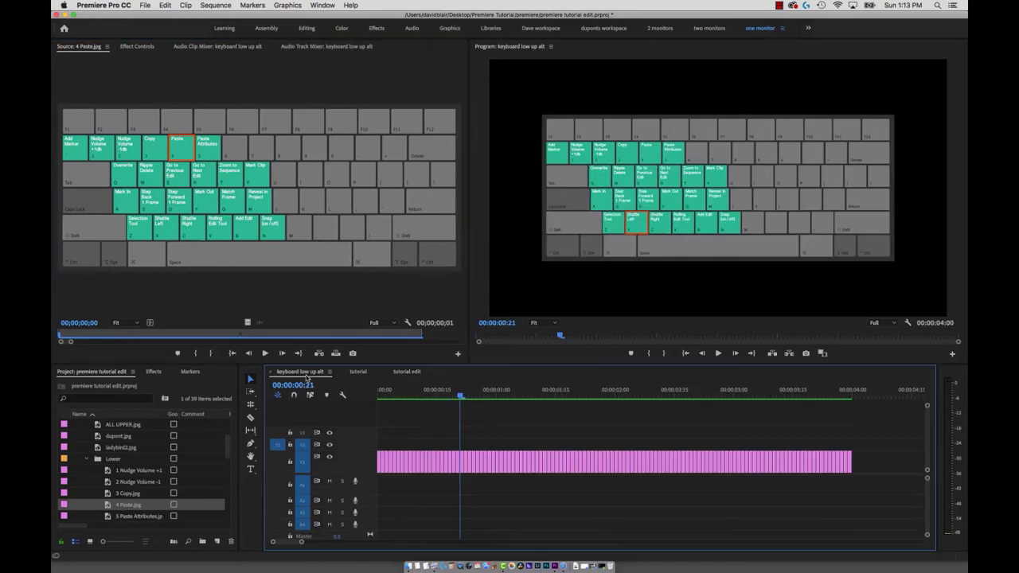
pyautogui.click(407, 371)
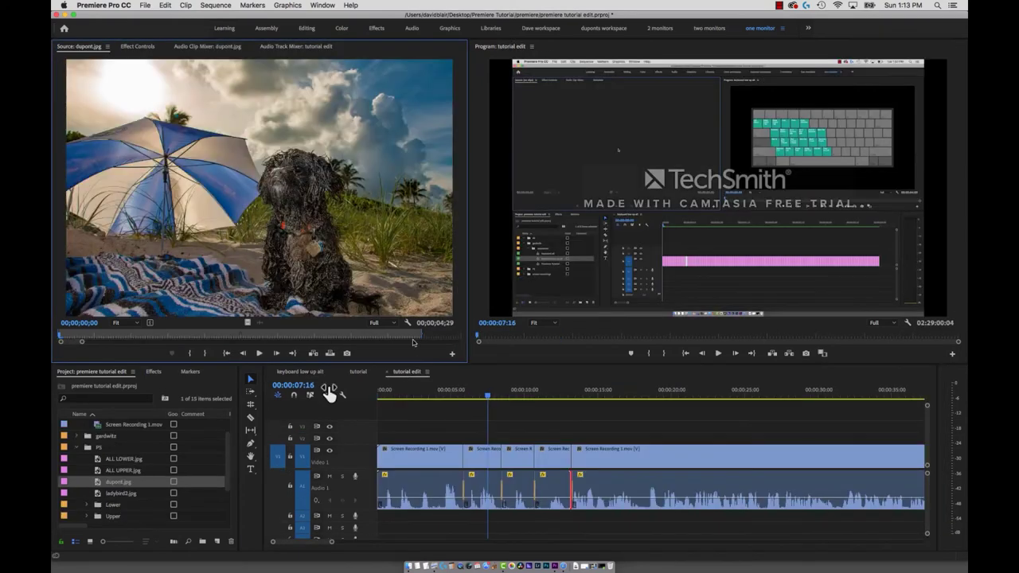
pyautogui.click(478, 391)
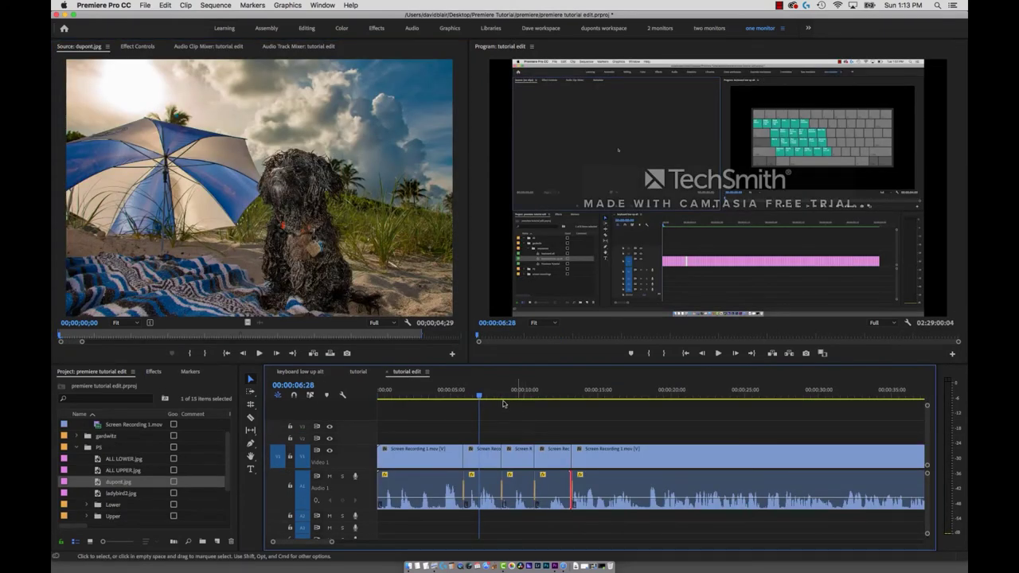
# - Mark the In point at 00:00:06:27 in the tutorial edit sequence
pyautogui.click(443, 394)
pyautogui.press('space')
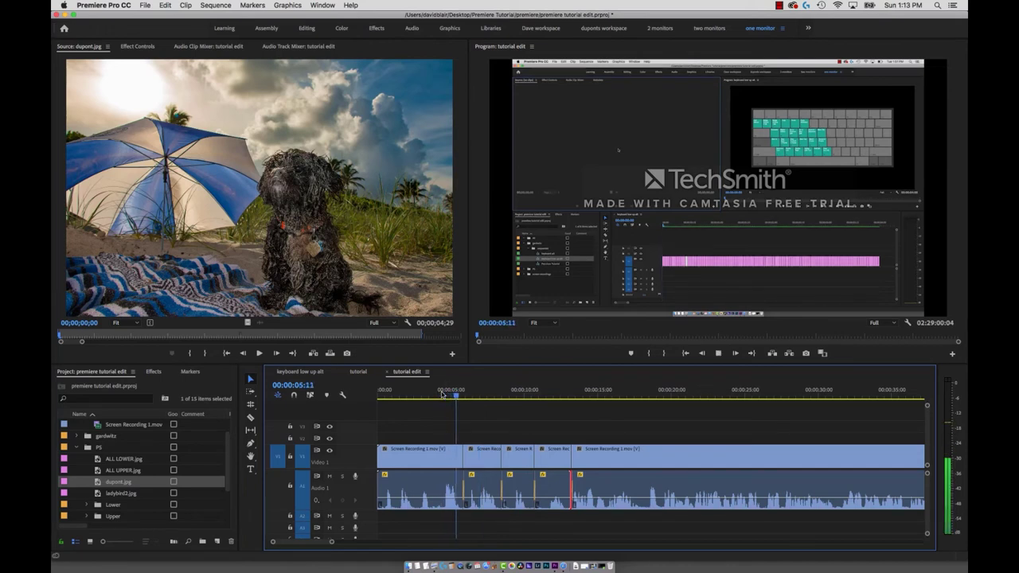
pyautogui.press('space')
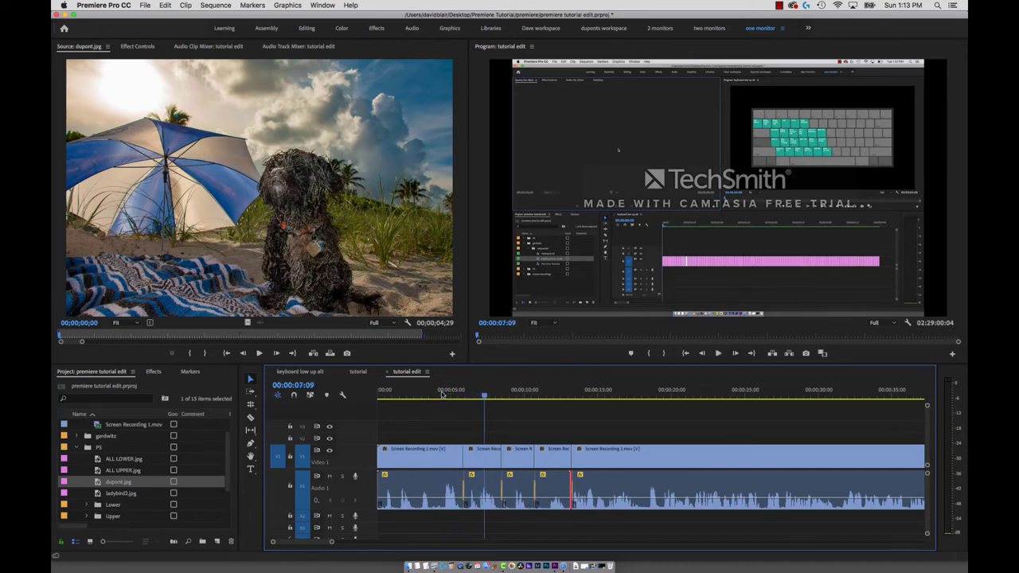
pyautogui.press('Left')
pyautogui.press('Left')
pyautogui.press('Left')
pyautogui.press('Left')
pyautogui.press('Left')
pyautogui.press('Left')
pyautogui.press('Left')
pyautogui.press('Left')
pyautogui.press('Left')
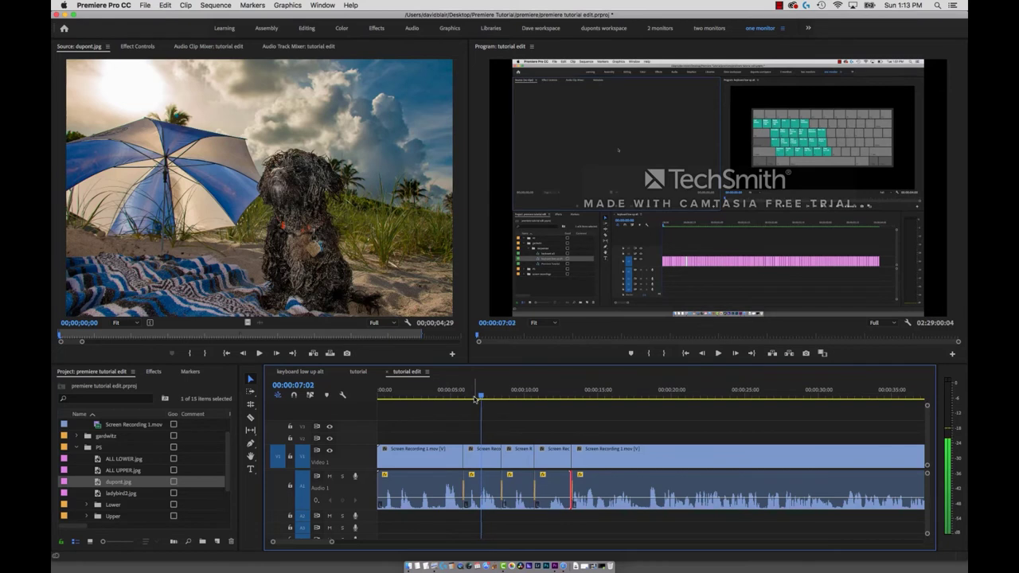
pyautogui.press('i')
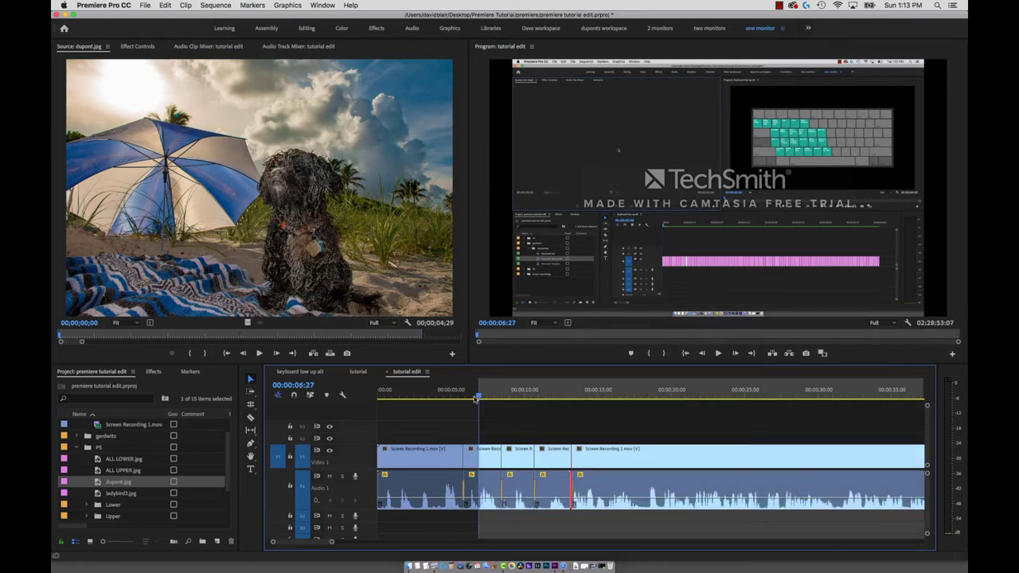
# - Mark the Out point at 00:00:14:07 and patch the dupont.jpg source video to V2
pyautogui.press('space')
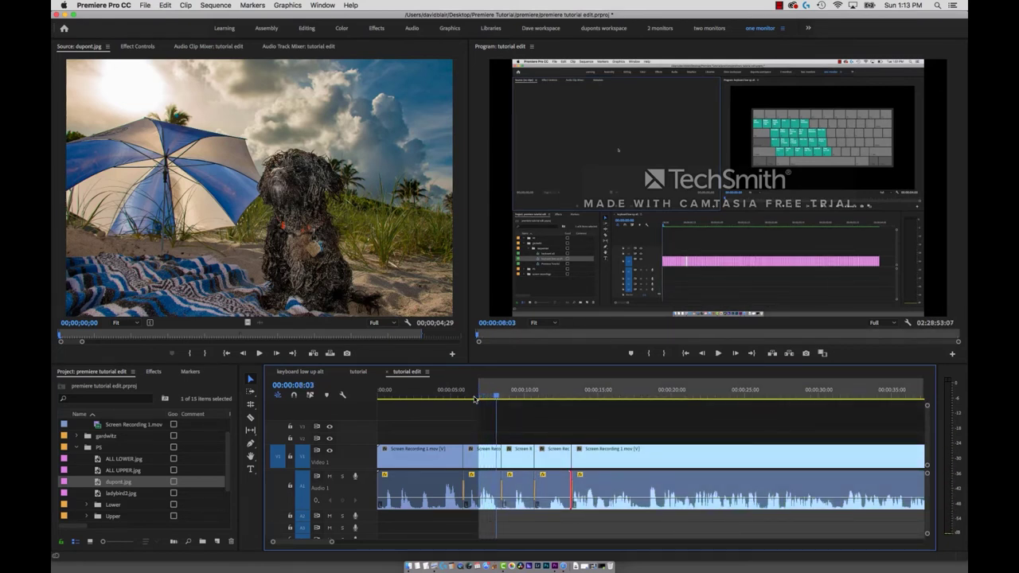
pyautogui.moveTo(475, 397); pyautogui.dragTo(497, 394)
pyautogui.press('space')
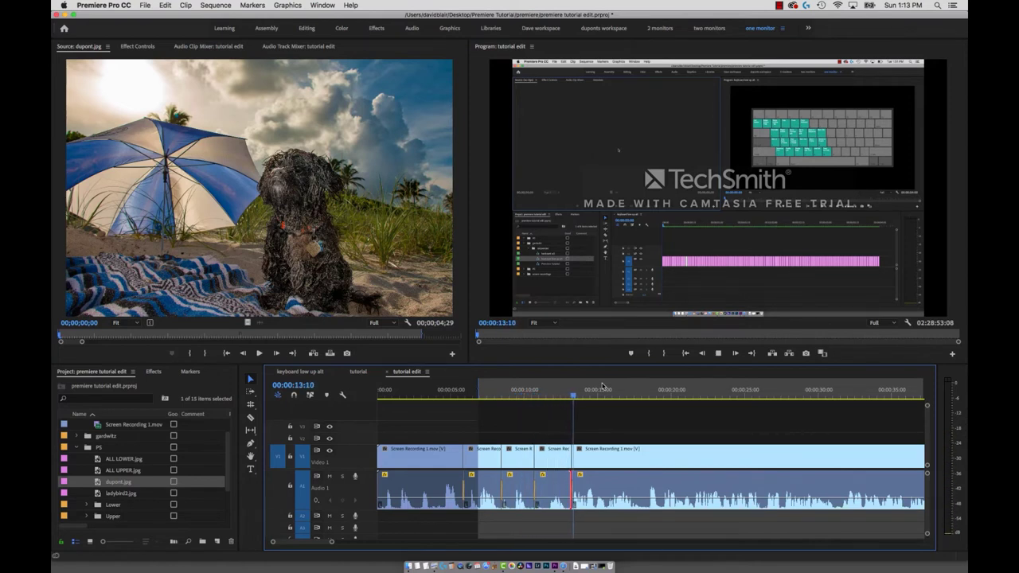
pyautogui.press('space')
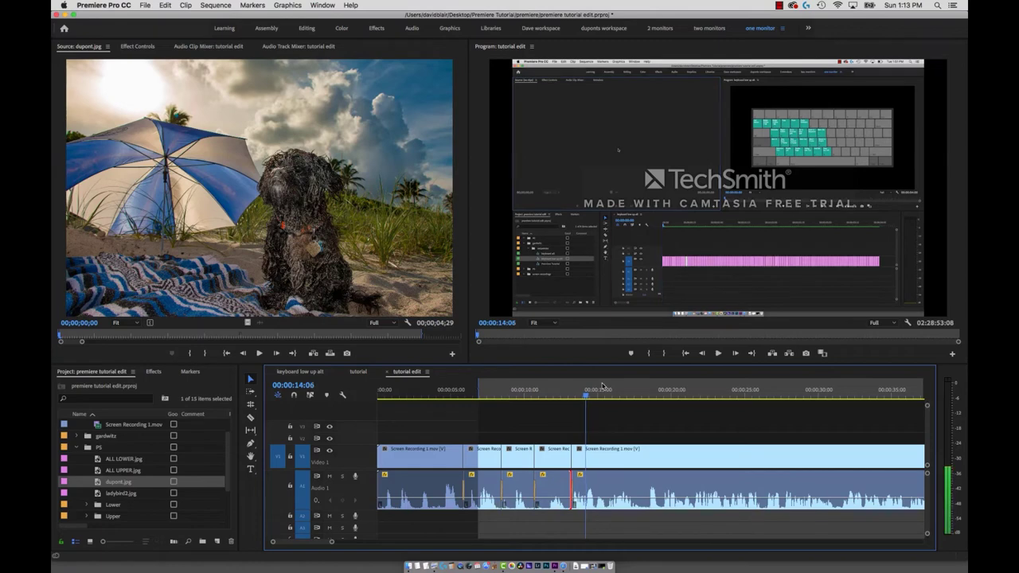
pyautogui.press('o')
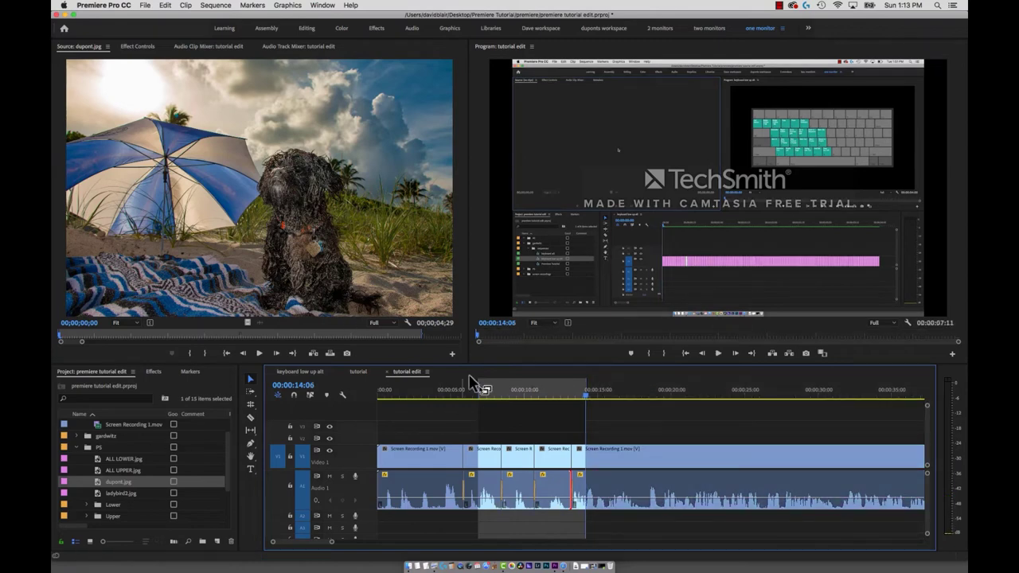
pyautogui.moveTo(279, 455); pyautogui.dragTo(279, 439)
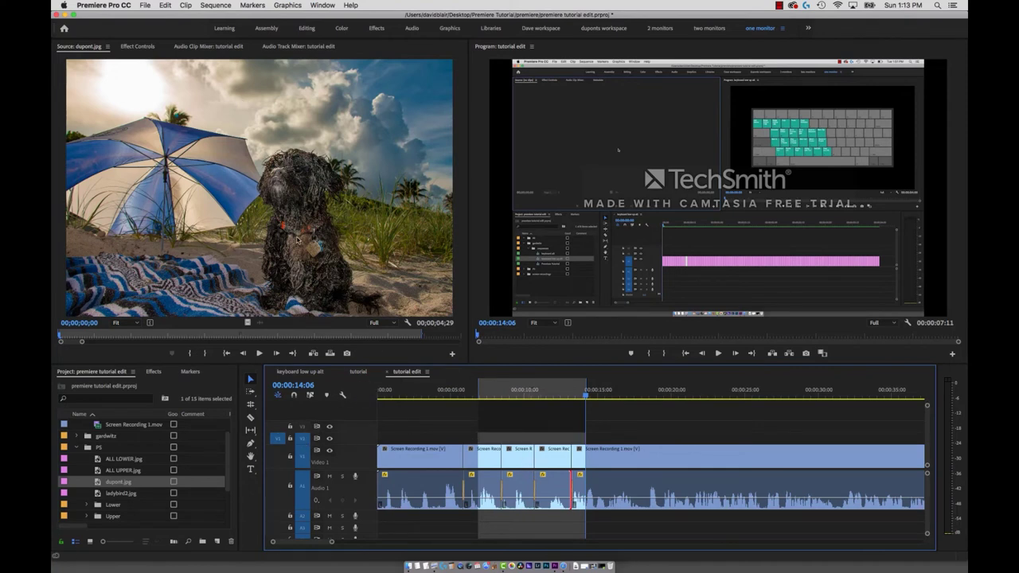
pyautogui.click(298, 240)
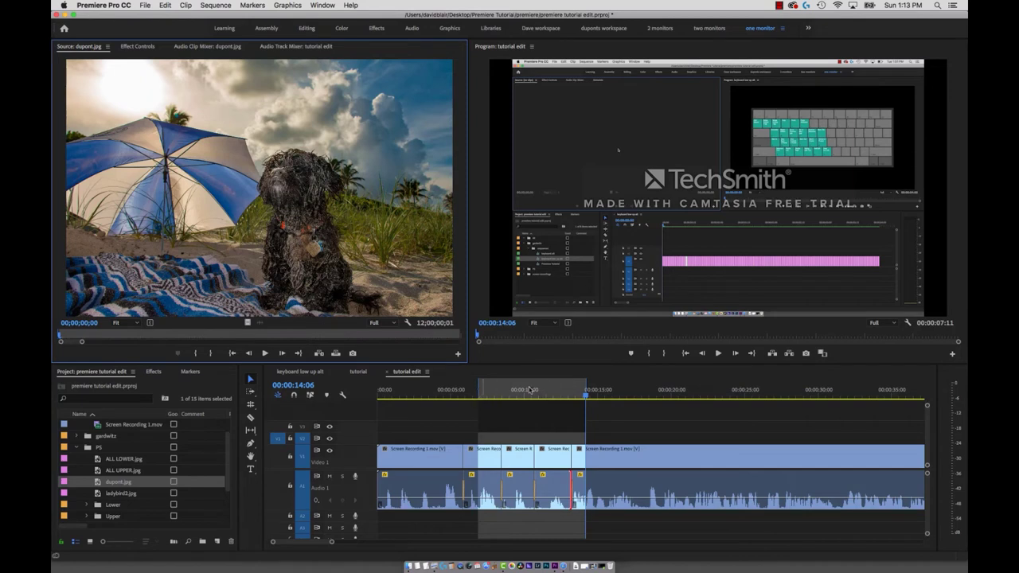
# - Overwrite dupont.jpg onto V2, make the V2 track taller and play it back
pyautogui.press('.')
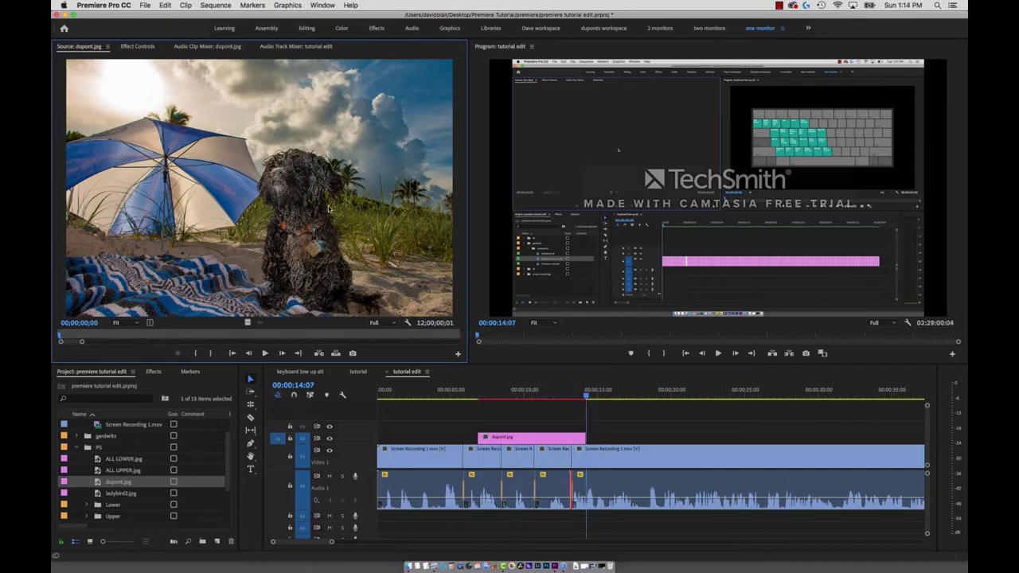
pyautogui.moveTo(367, 433); pyautogui.dragTo(367, 422)
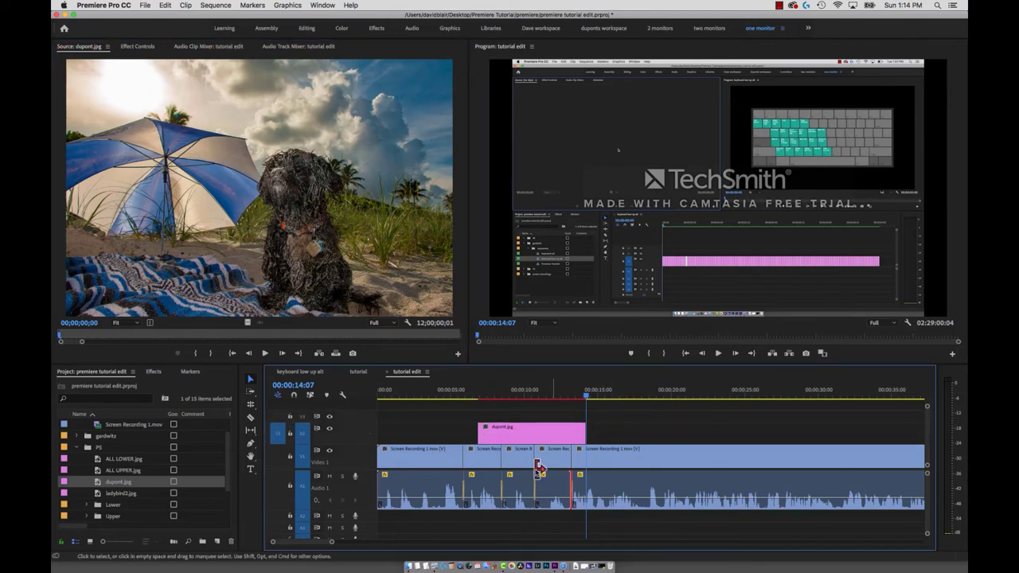
pyautogui.click(467, 396)
pyautogui.press('space')
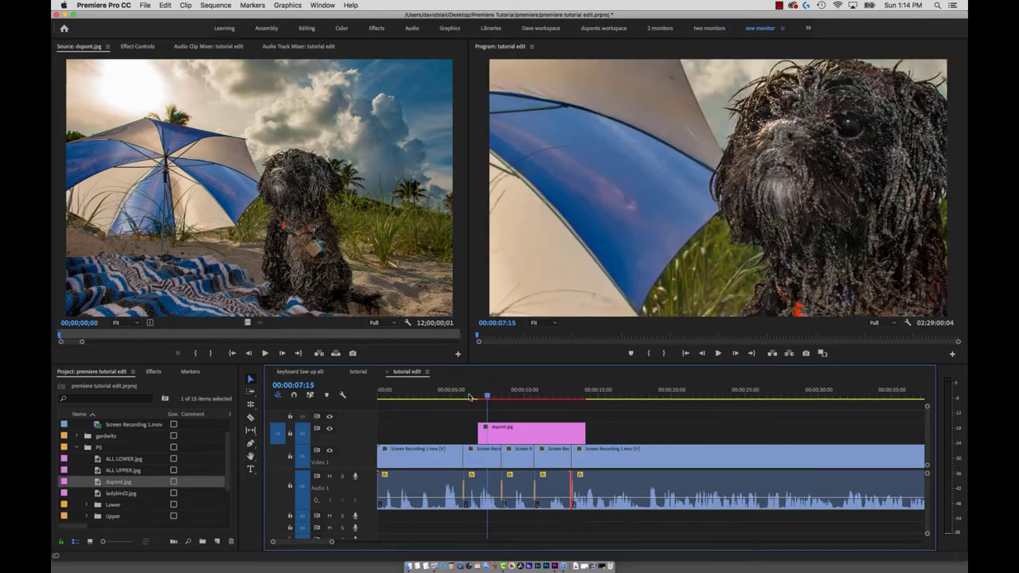
# - Mark a new range from 00:00:07:15 to 00:00:14:06, the last frame of dupont.jpg
pyautogui.press('space')
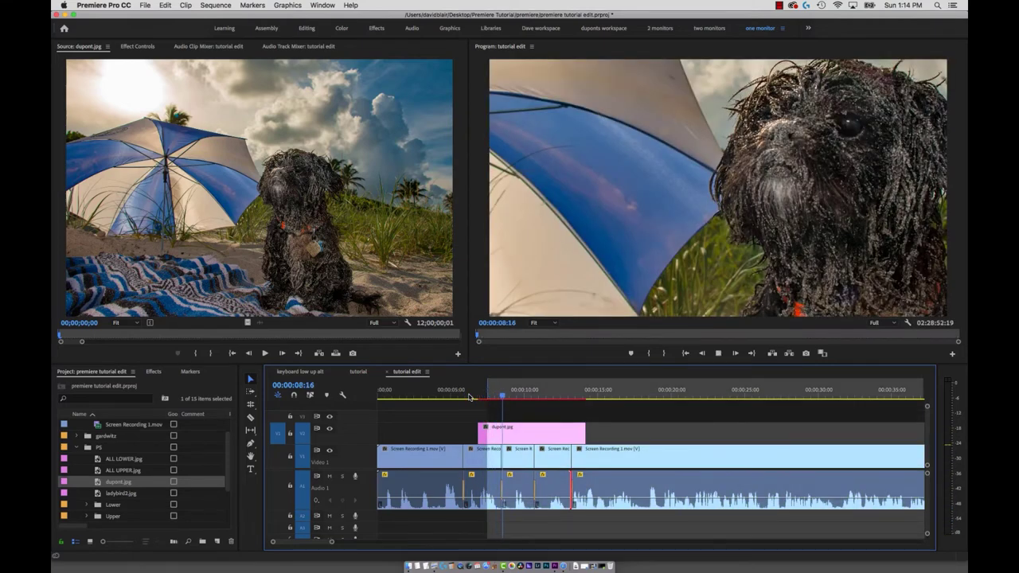
pyautogui.press('space')
pyautogui.press('Down')
pyautogui.press('Down')
pyautogui.press('Down')
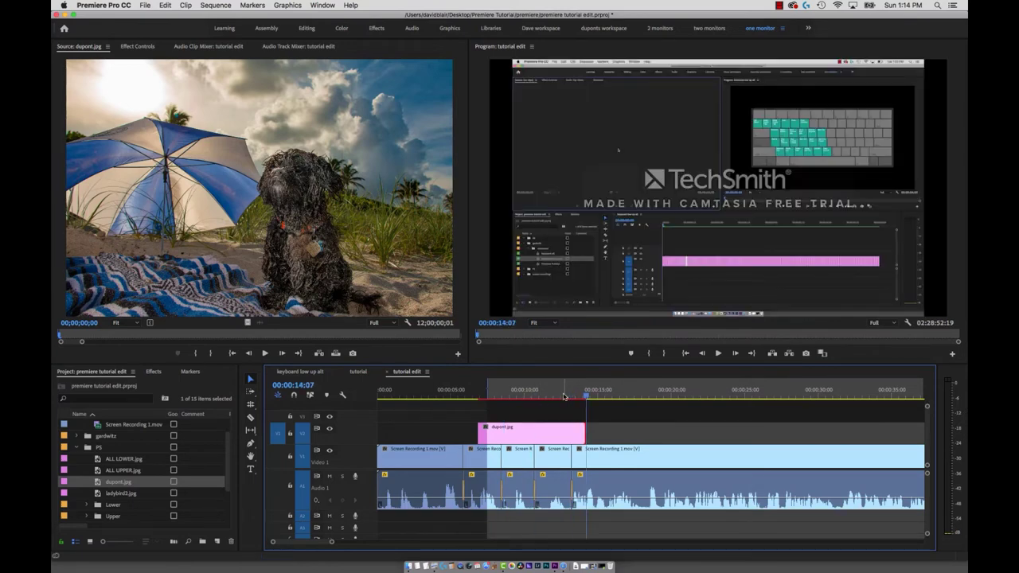
pyautogui.press('Left')
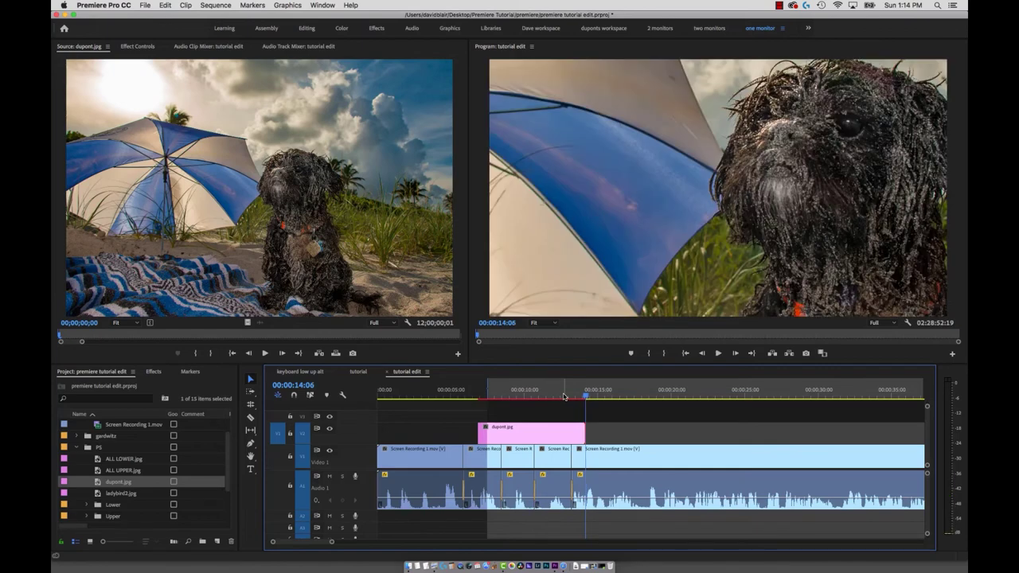
pyautogui.press('o')
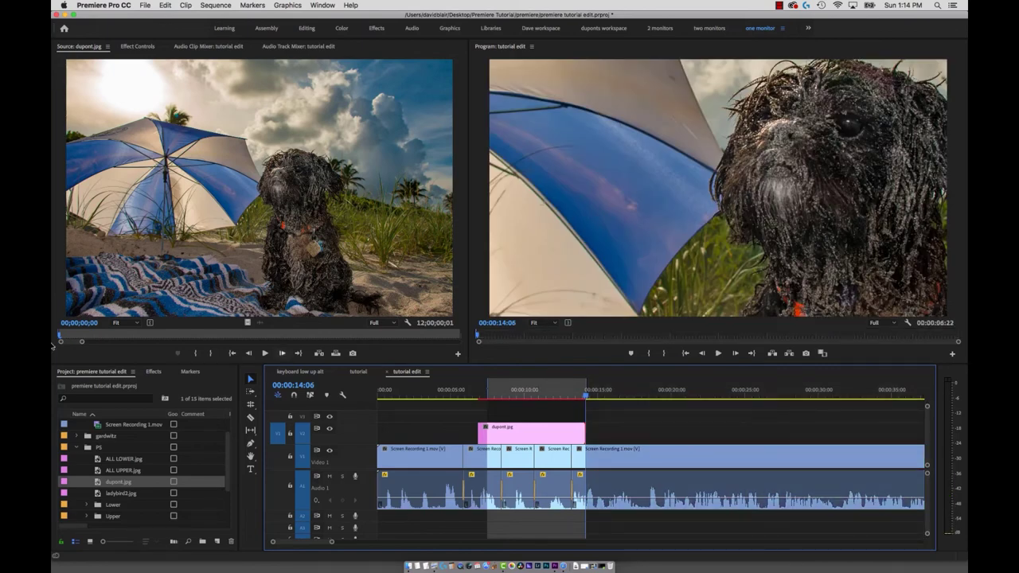
# - Patch ladybird2.jpg to V3, overwrite it over the marked range and play back the stacked photos
pyautogui.doubleClick(97, 494)
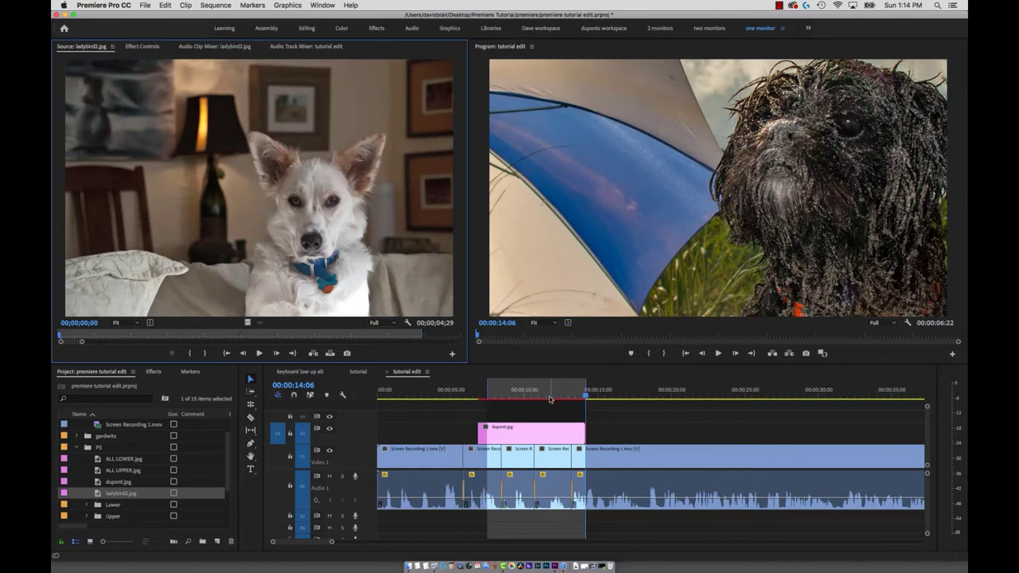
pyautogui.moveTo(274, 433); pyautogui.dragTo(277, 416)
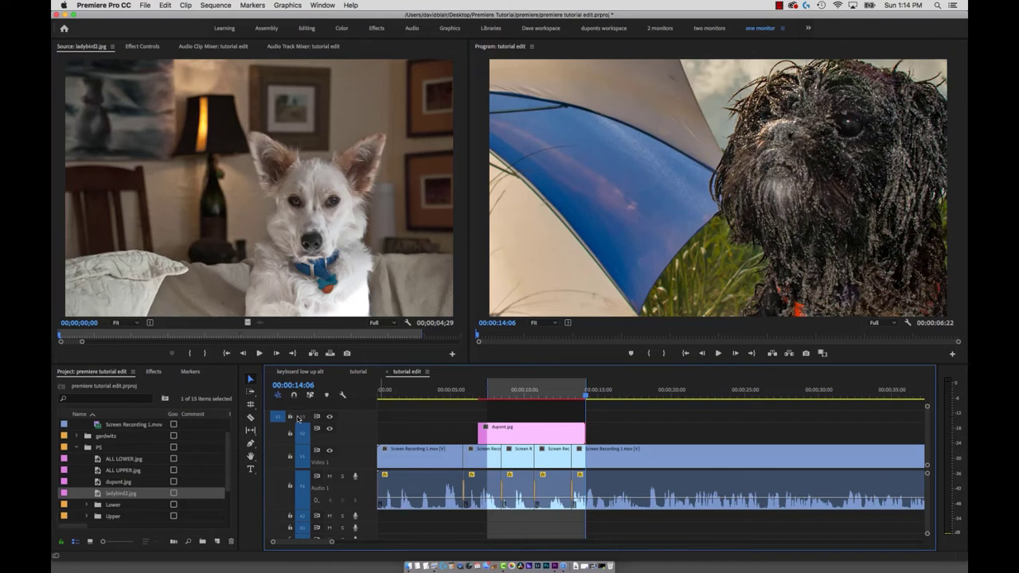
pyautogui.click(396, 240)
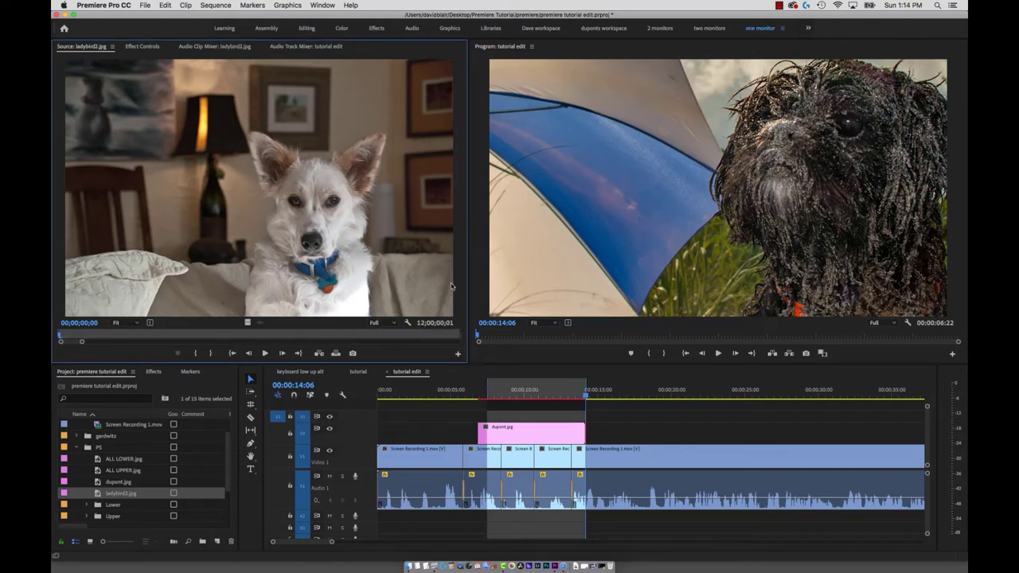
pyautogui.press('.')
pyautogui.click(467, 393)
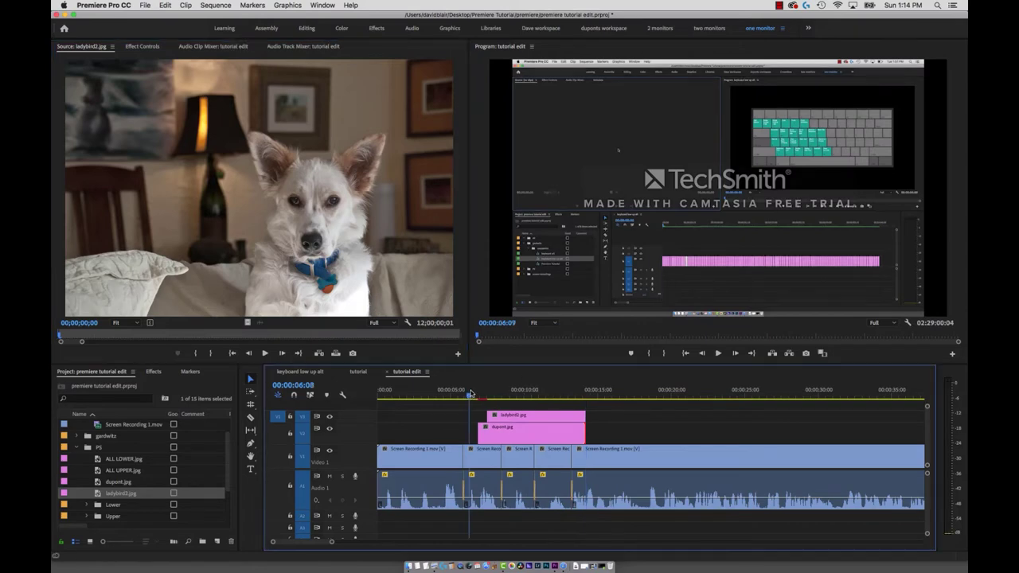
pyautogui.press('space')
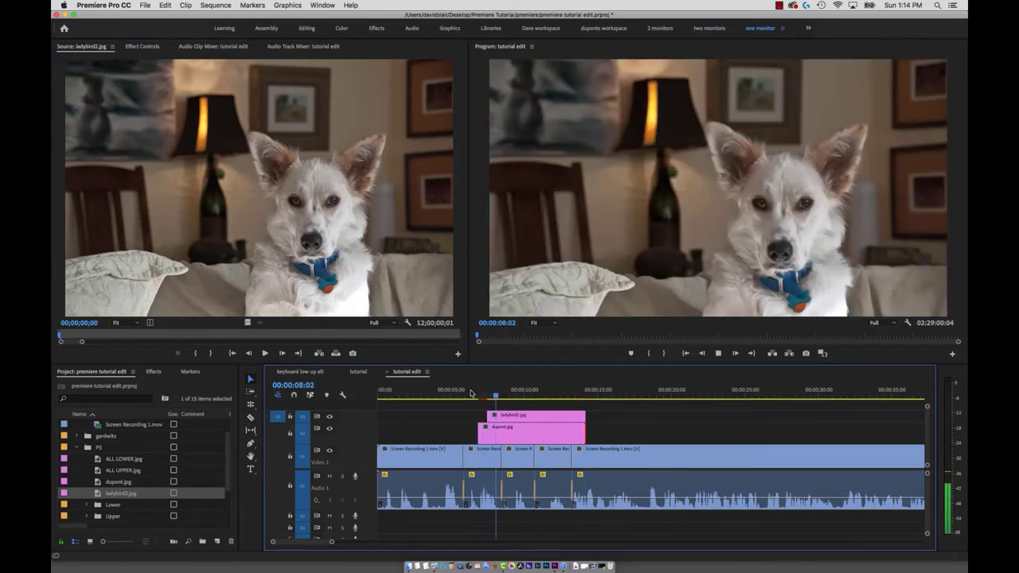
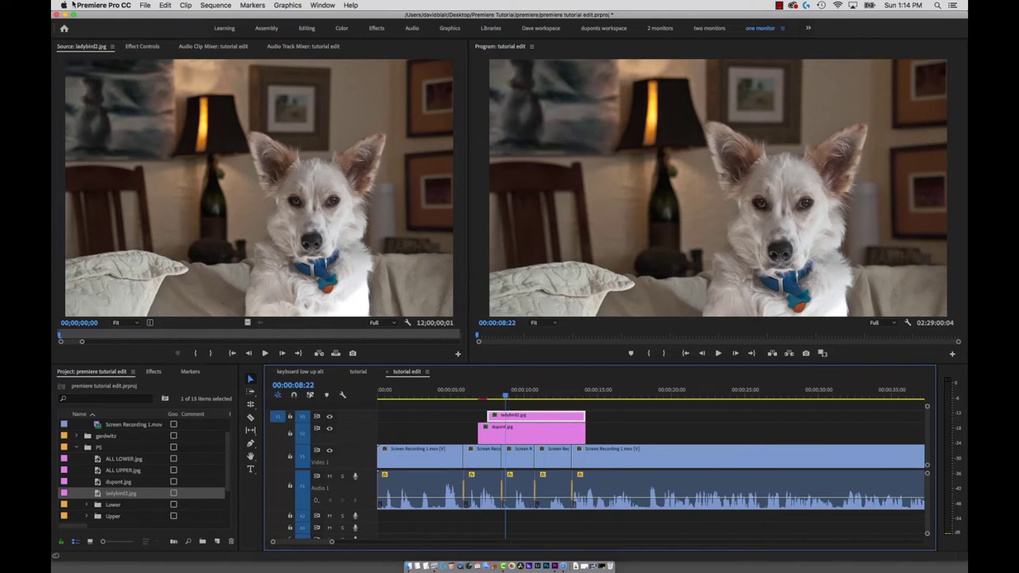
# - Scale ladybird2.jpg down to 40 and move it to X 1467 as a right-side inset
pyautogui.click(144, 47)
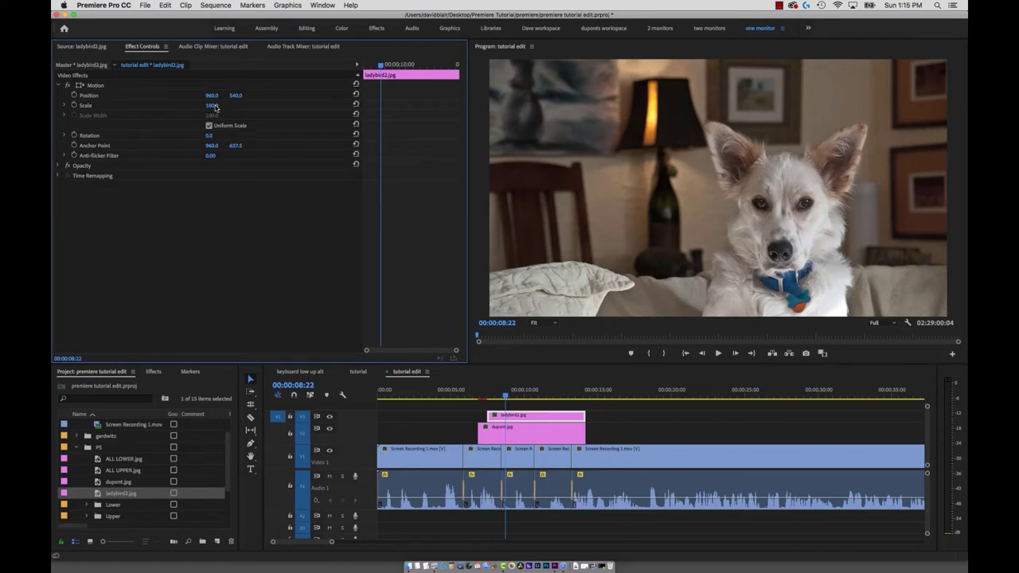
pyautogui.moveTo(215, 108); pyautogui.dragTo(209, 96)
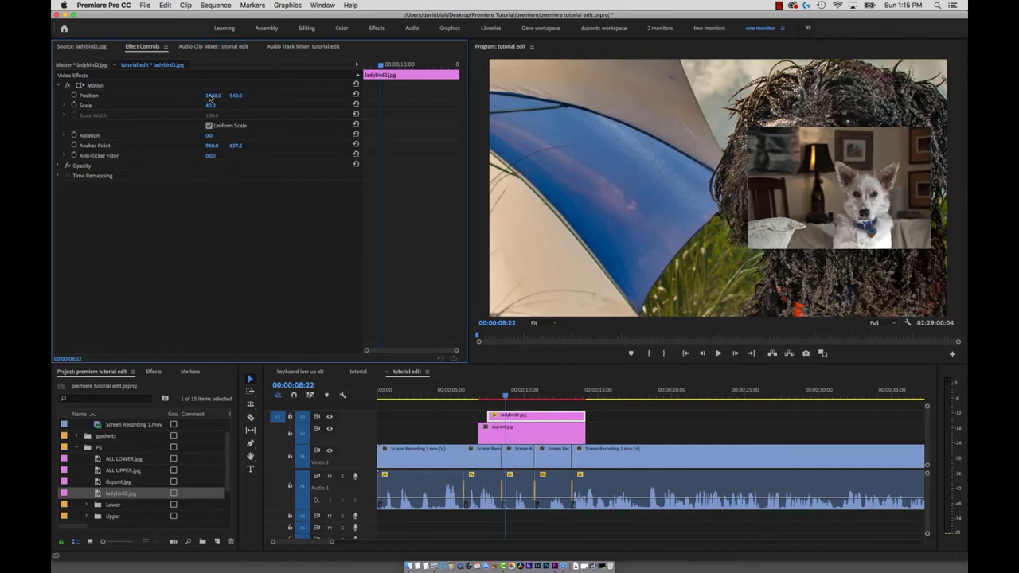
pyautogui.click(522, 434)
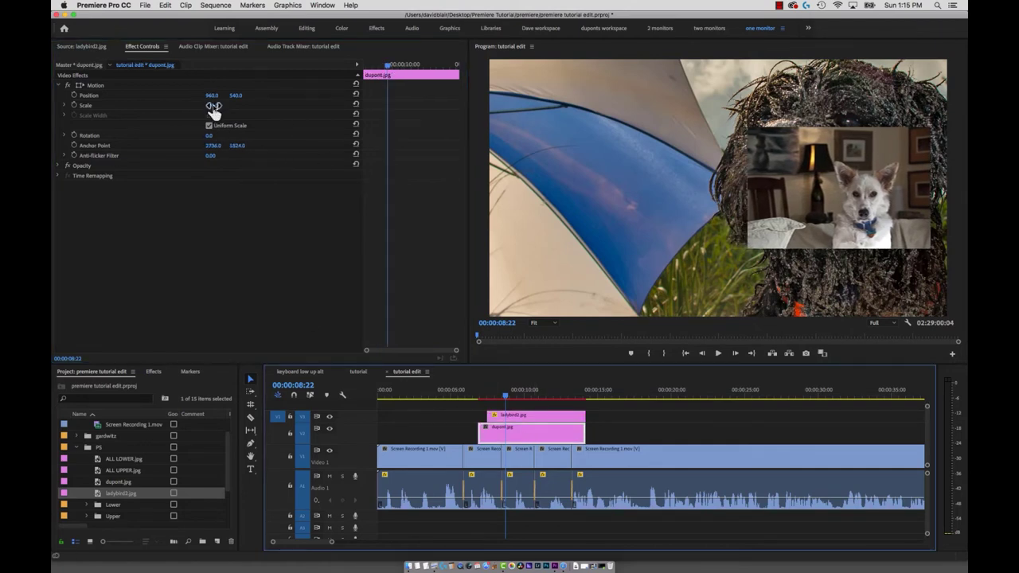
# - Set dupont.jpg's Scale to 15 and its Position X to 484
pyautogui.moveTo(213, 110)
pyautogui.mouseDown()
pyautogui.moveTo(187, 109)
pyautogui.moveTo(214, 107)
pyautogui.mouseUp()
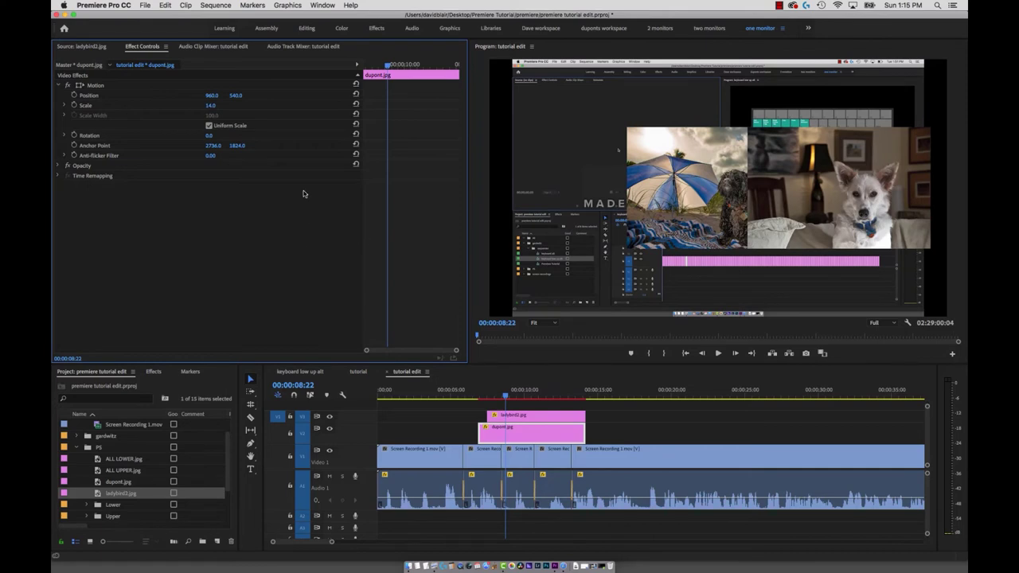
pyautogui.moveTo(211, 96); pyautogui.dragTo(211, 99)
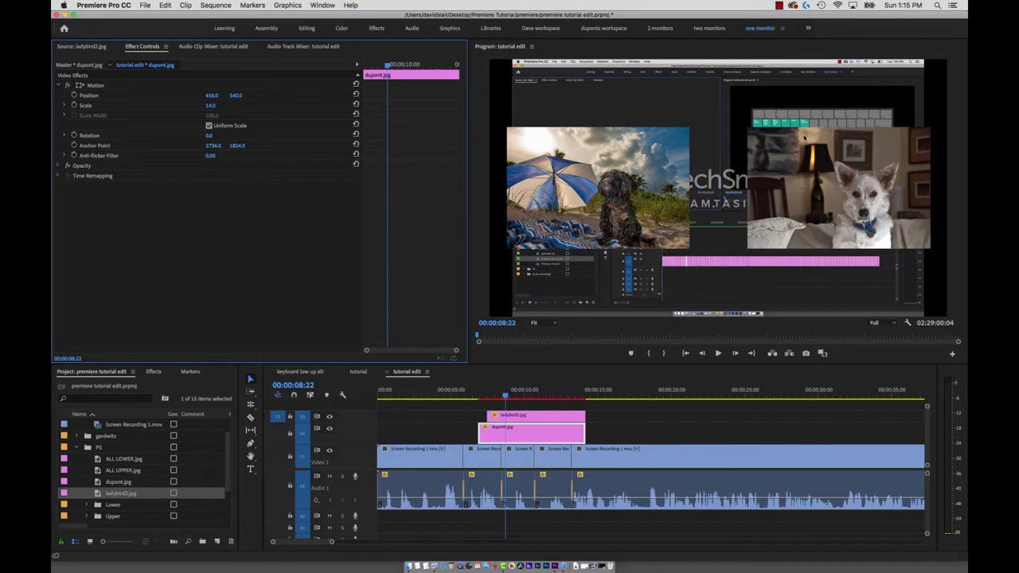
pyautogui.hotkey('shift', '3')
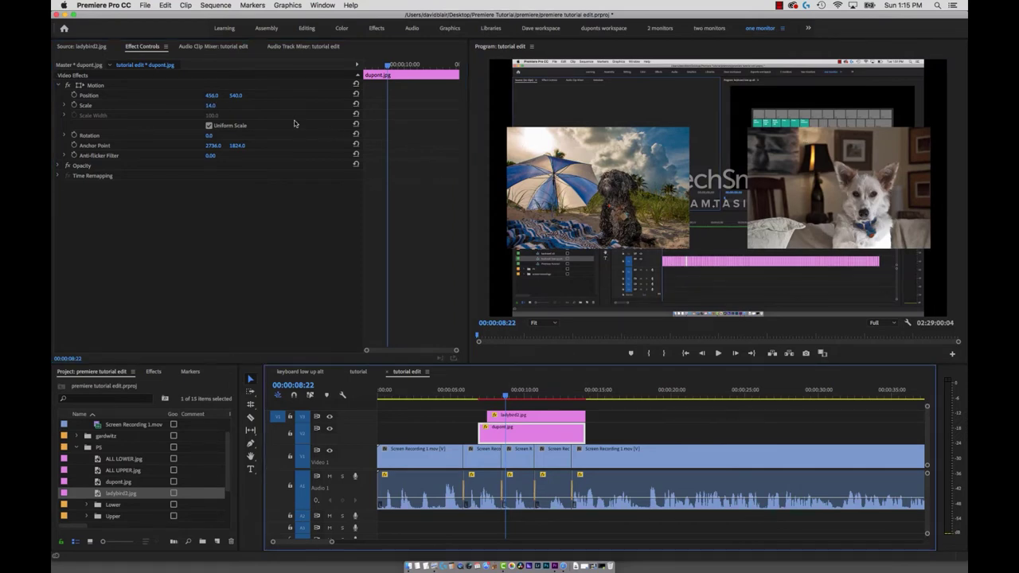
pyautogui.click(212, 105)
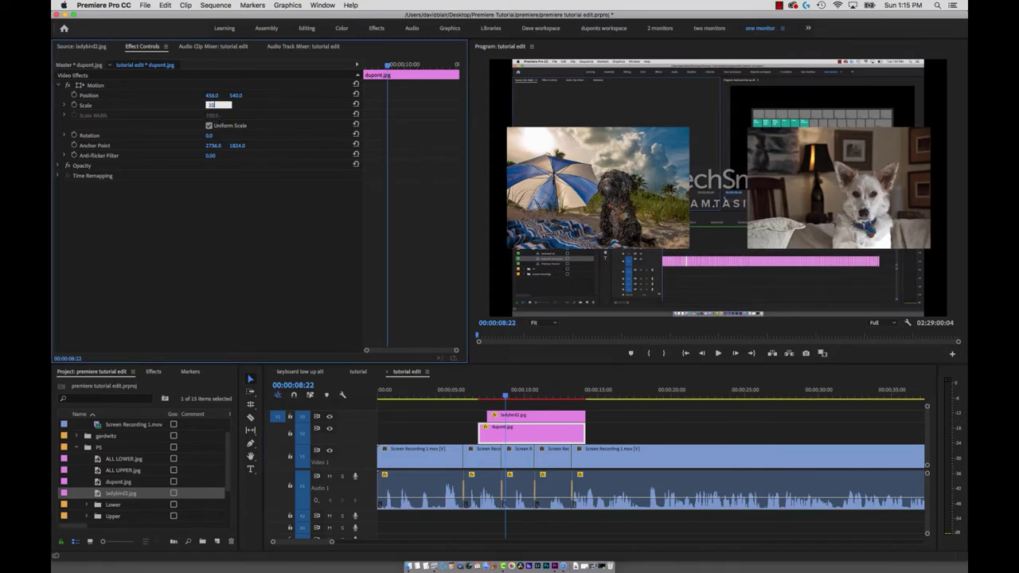
pyautogui.write('15.')
pyautogui.press('Return')
pyautogui.moveTo(531, 275); pyautogui.dragTo(538, 275)
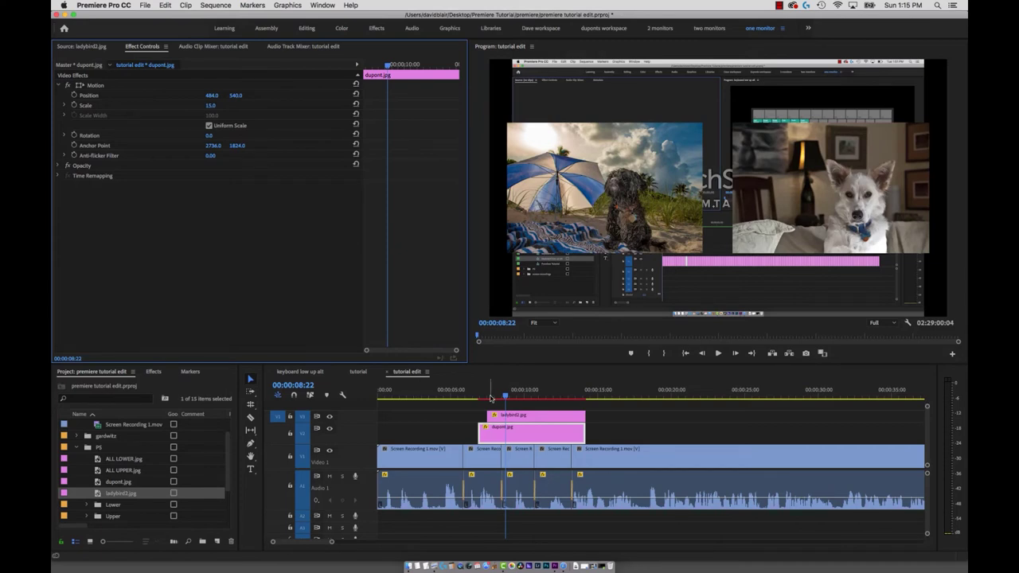
# - Move the playhead back to the start of the dupont clip
pyautogui.click(490, 398)
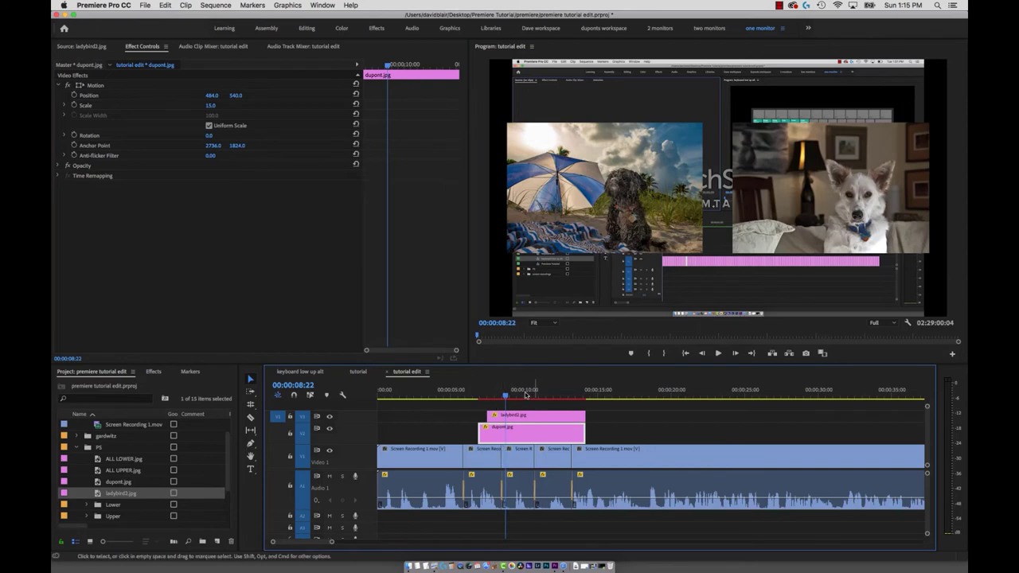
pyautogui.click(489, 395)
pyautogui.moveTo(489, 396); pyautogui.dragTo(477, 395)
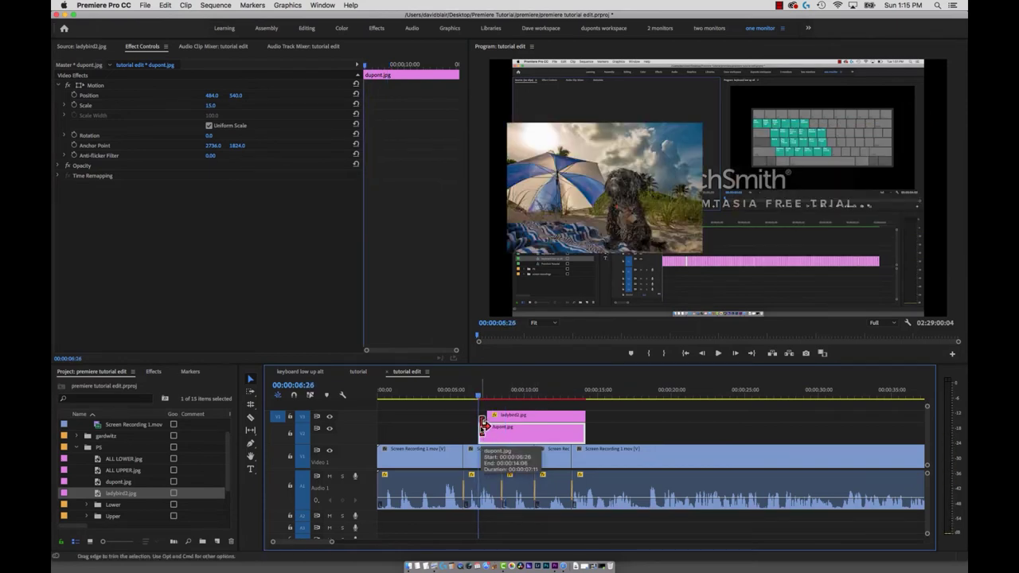
# - Advance the playhead 20 frames to 00:00:07:16 and reselect dupont.jpg
pyautogui.click(518, 407)
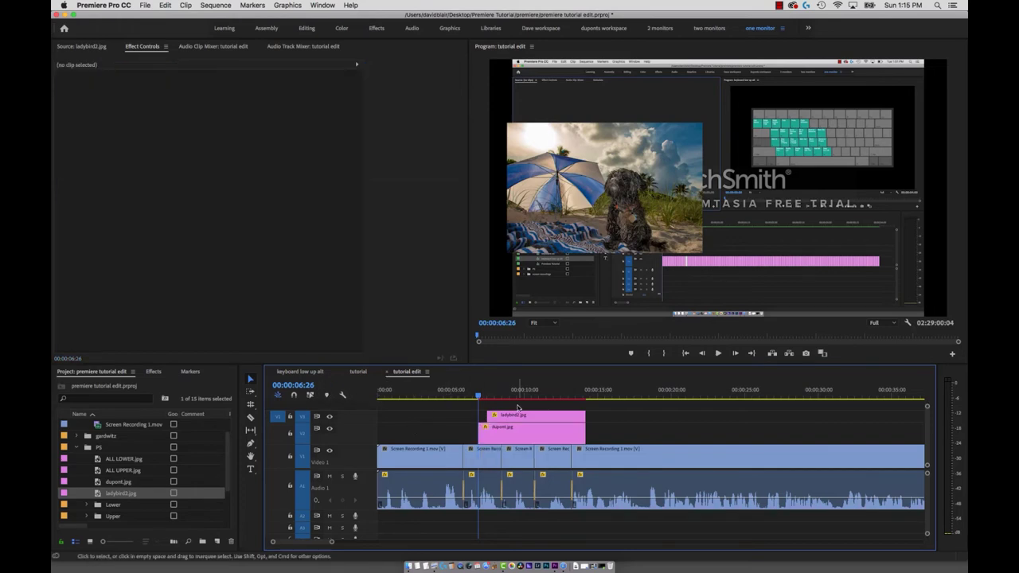
pyautogui.write('+20')
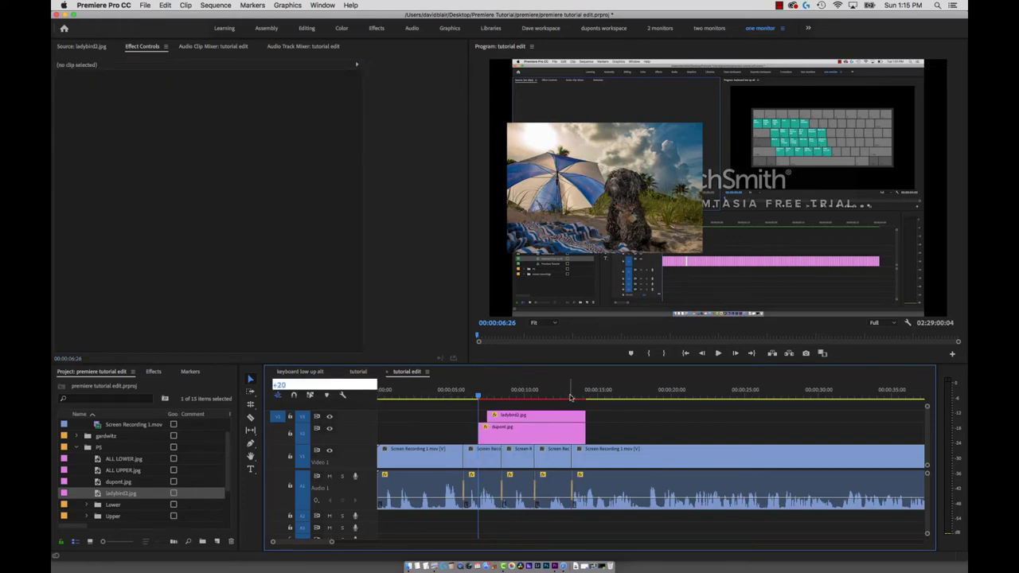
pyautogui.press('Return')
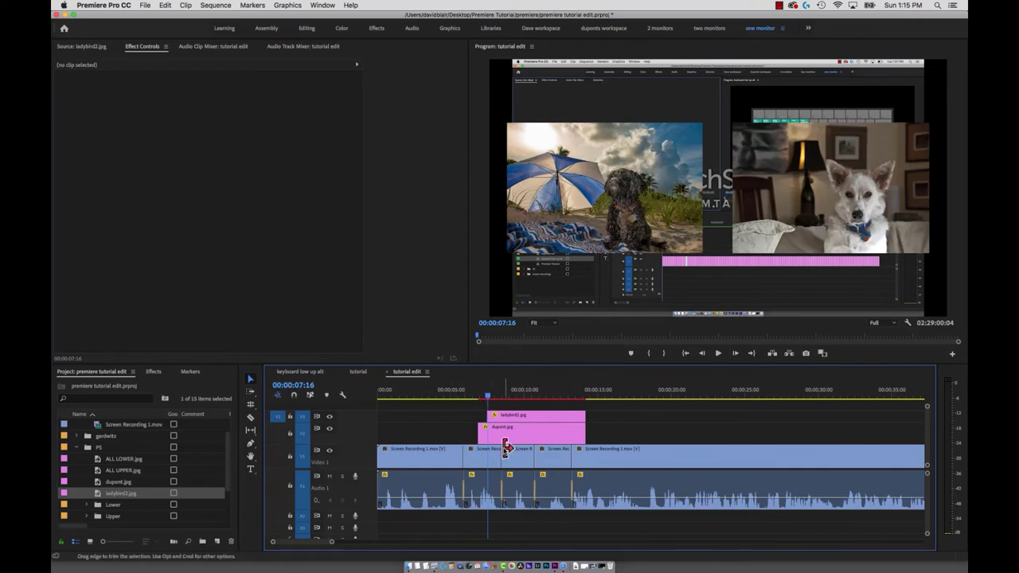
pyautogui.click(498, 431)
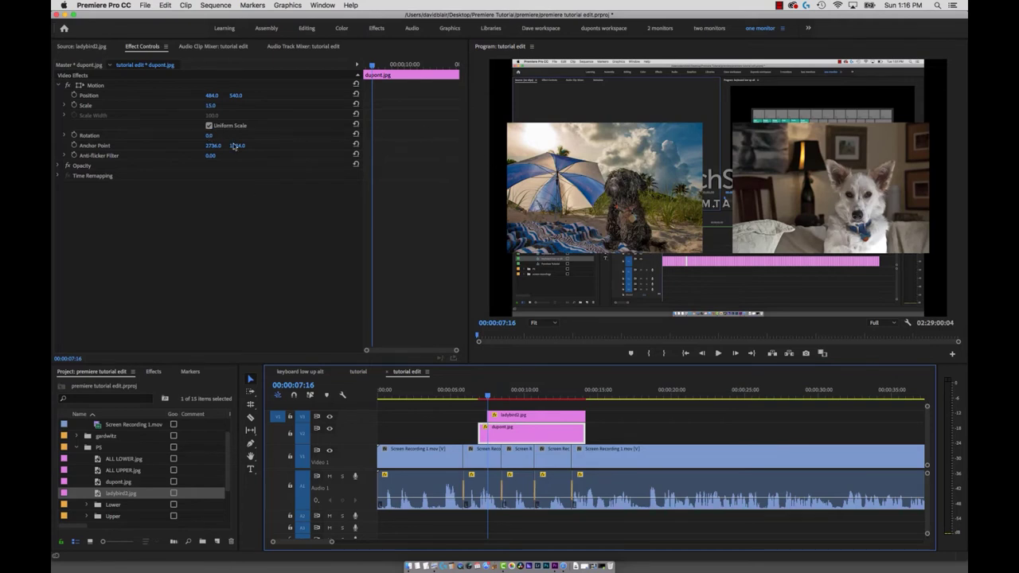
# - Keyframe dupont.jpg's Position at 07:16 and set its starting X off-screen left to -411
pyautogui.click(74, 95)
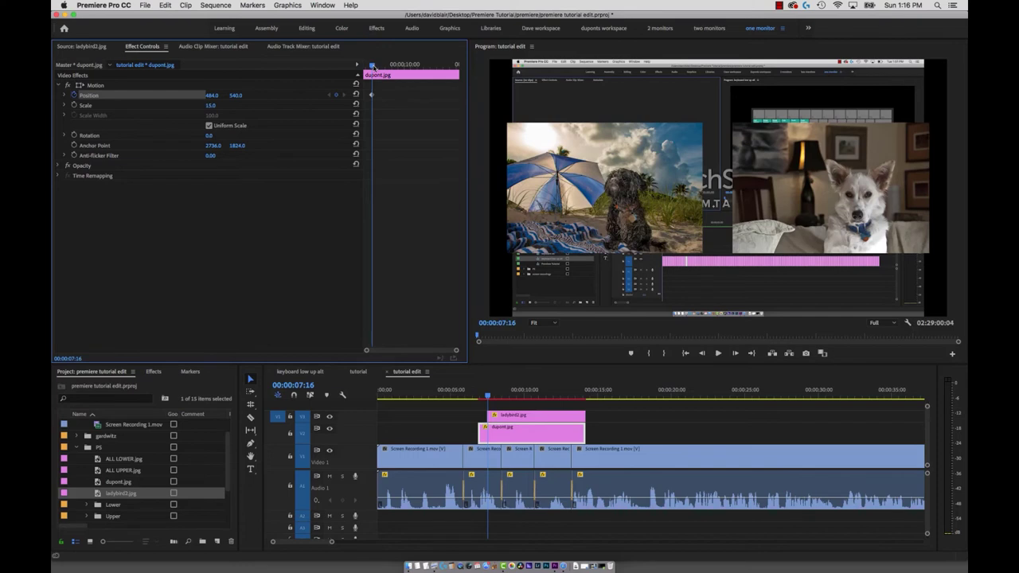
pyautogui.moveTo(373, 68); pyautogui.dragTo(453, 70)
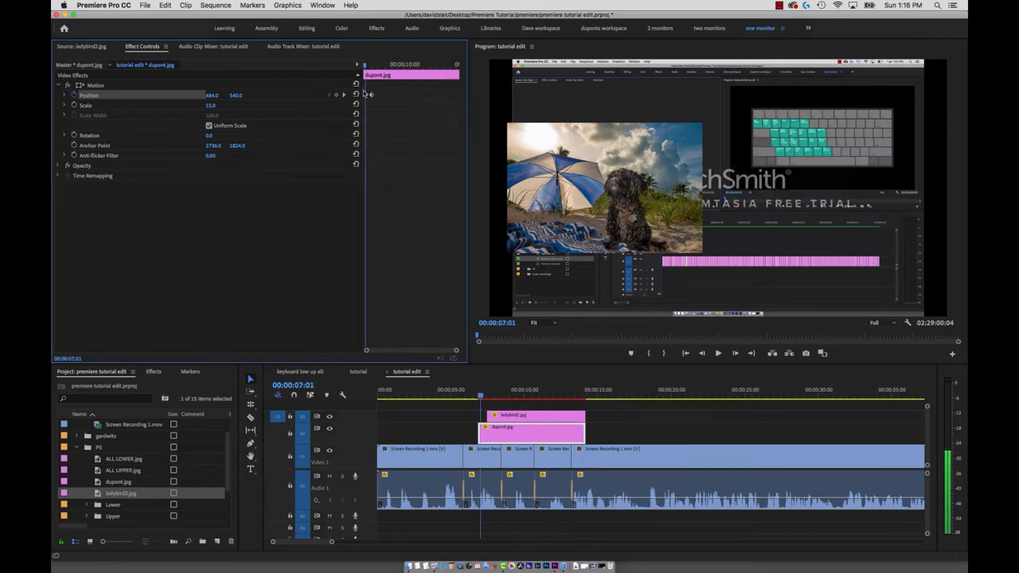
pyautogui.moveTo(364, 93); pyautogui.dragTo(364, 96)
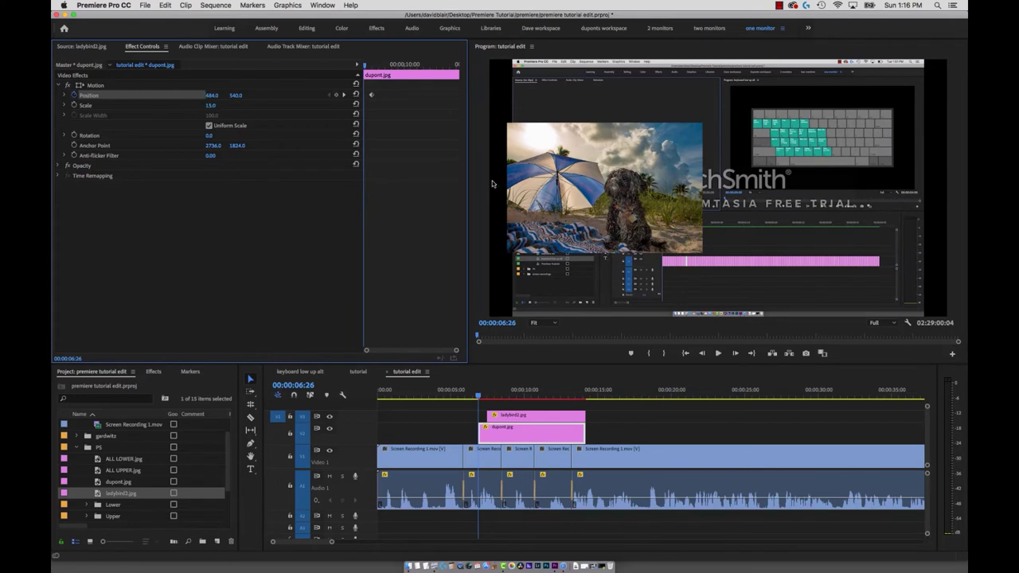
pyautogui.moveTo(213, 97)
pyautogui.mouseDown()
pyautogui.moveTo(120, 96)
pyautogui.moveTo(238, 96)
pyautogui.moveTo(216, 96)
pyautogui.mouseUp()
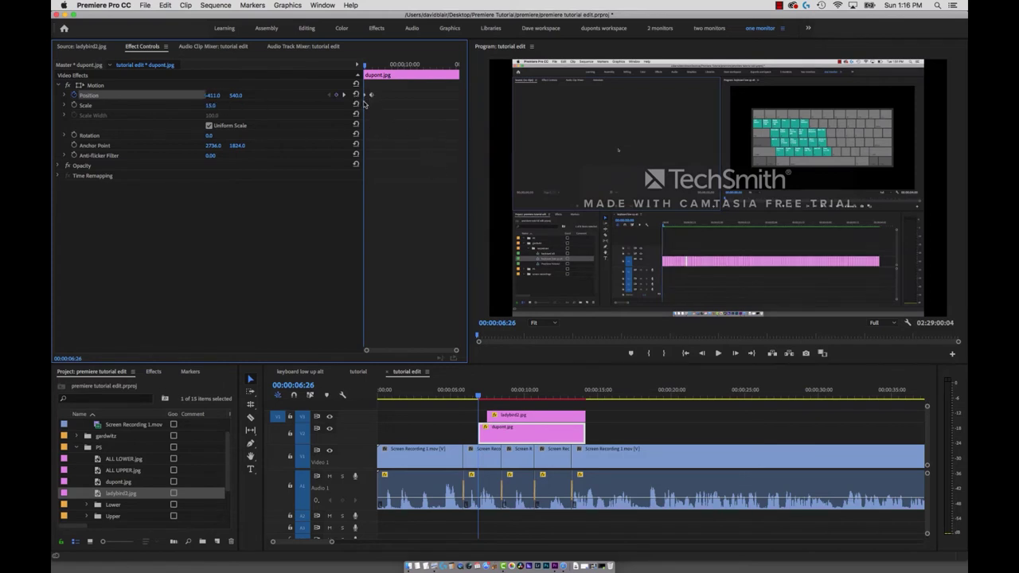
# - Preview the umbrella picture's slide-in animation
pyautogui.moveTo(366, 351); pyautogui.dragTo(375, 352)
pyautogui.press('space')
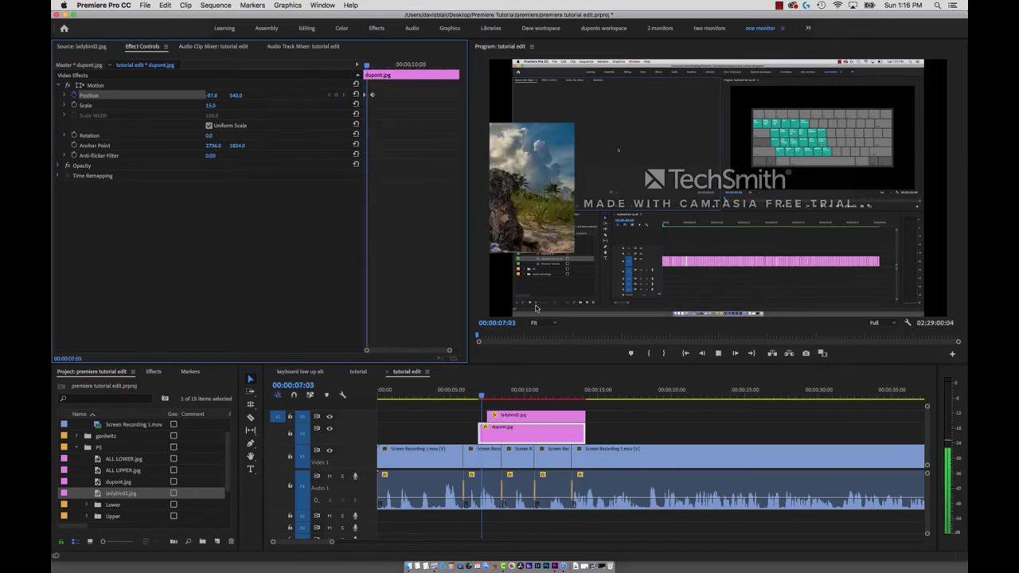
pyautogui.press('space')
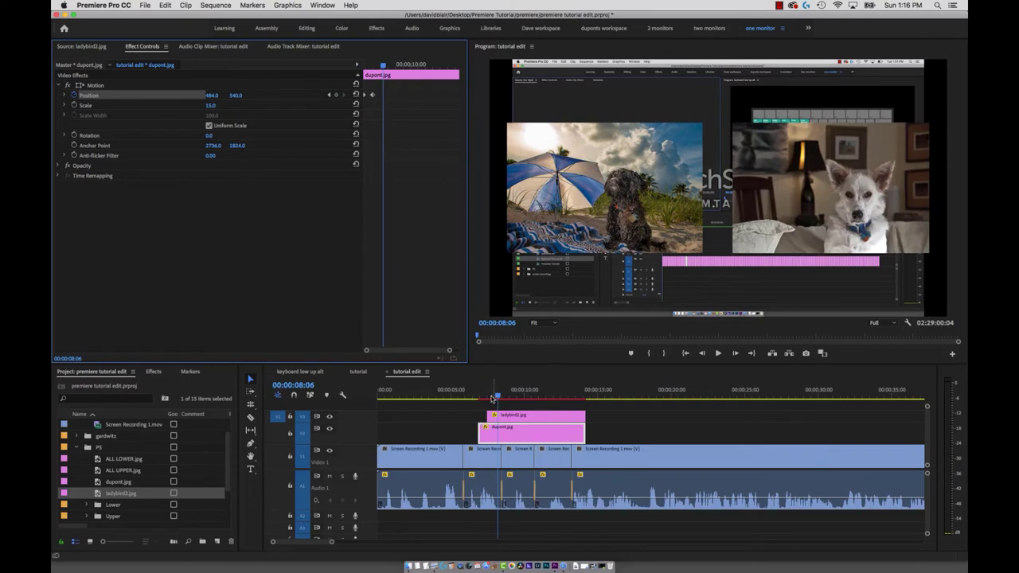
pyautogui.moveTo(496, 395); pyautogui.dragTo(478, 397)
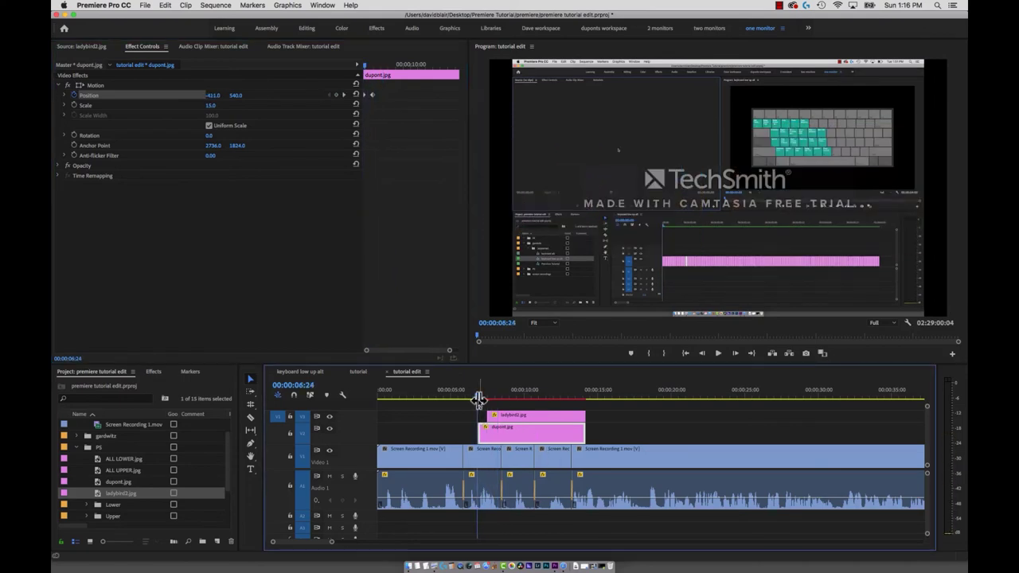
pyautogui.press('space')
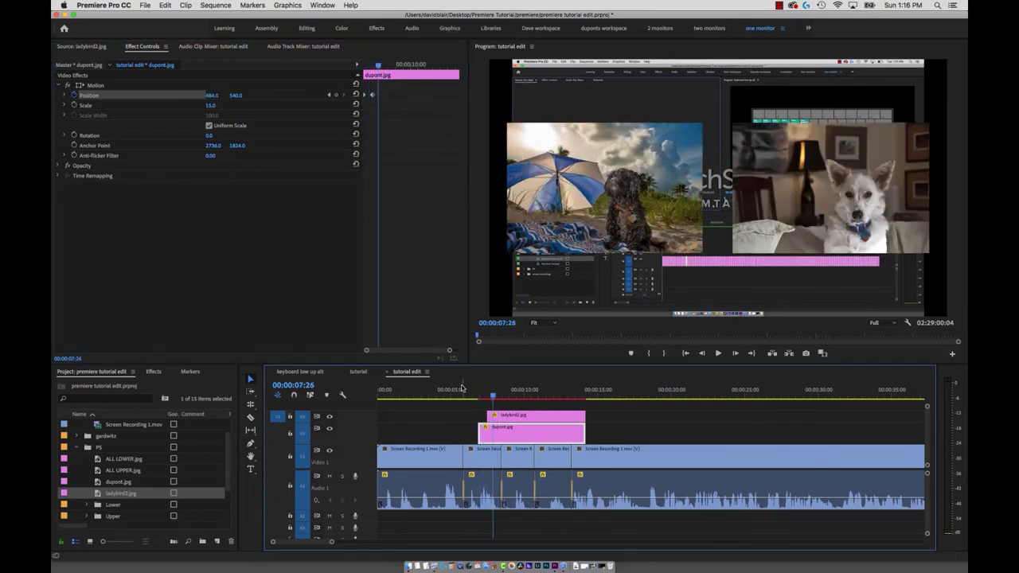
pyautogui.moveTo(493, 398)
pyautogui.mouseDown()
pyautogui.moveTo(480, 399)
pyautogui.moveTo(491, 398)
pyautogui.mouseUp()
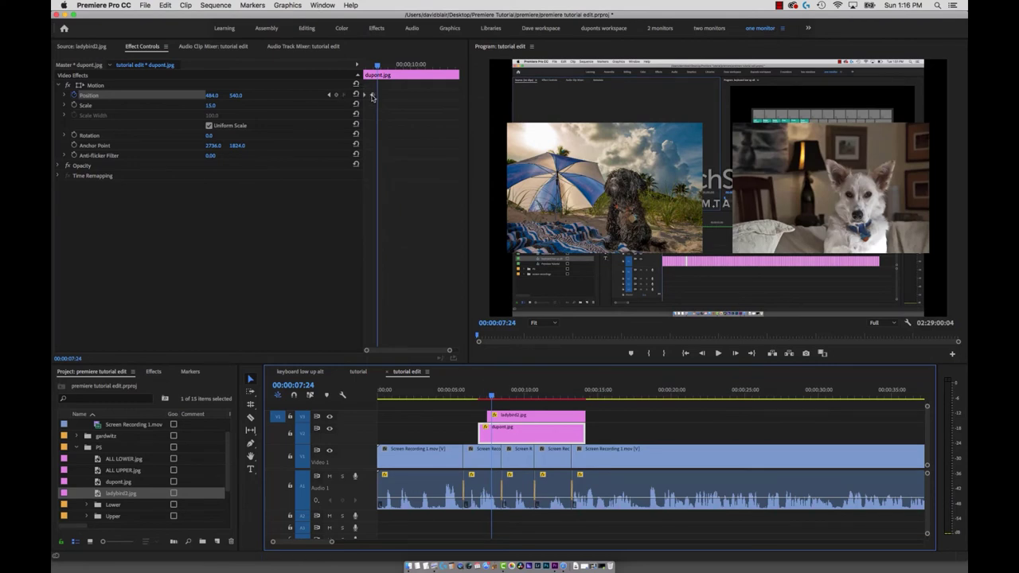
# - Apply temporal easing to dupont.jpg's ending Position keyframe and preview the slide
pyautogui.rightClick(372, 96)
pyautogui.moveTo(425, 179)
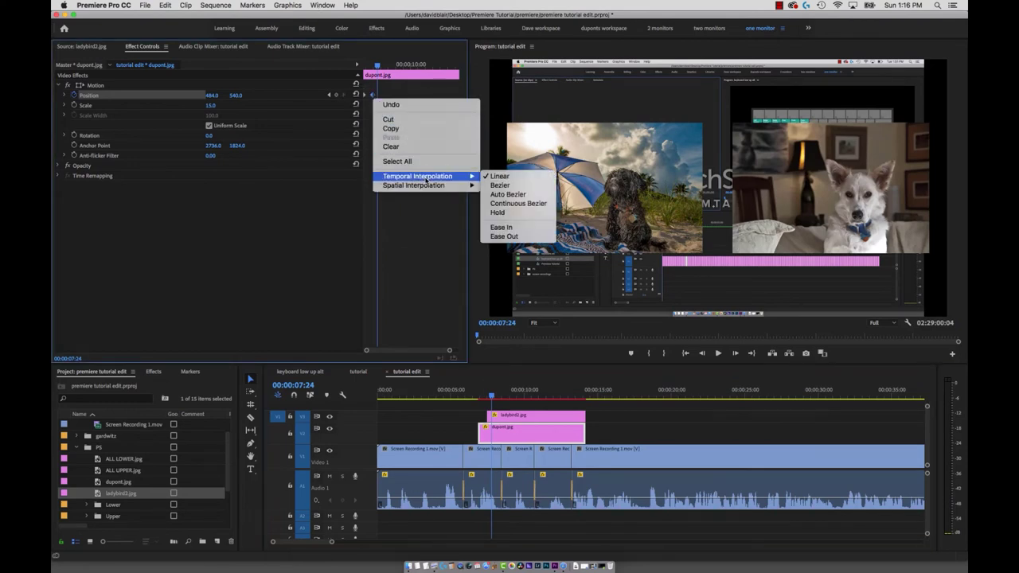
pyautogui.click(543, 228)
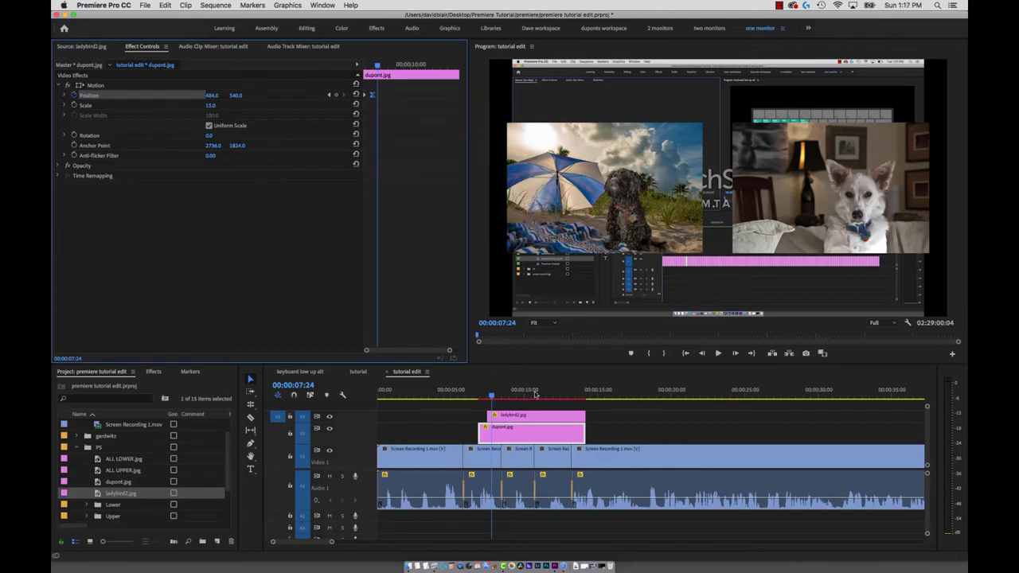
pyautogui.click(474, 396)
pyautogui.press('space')
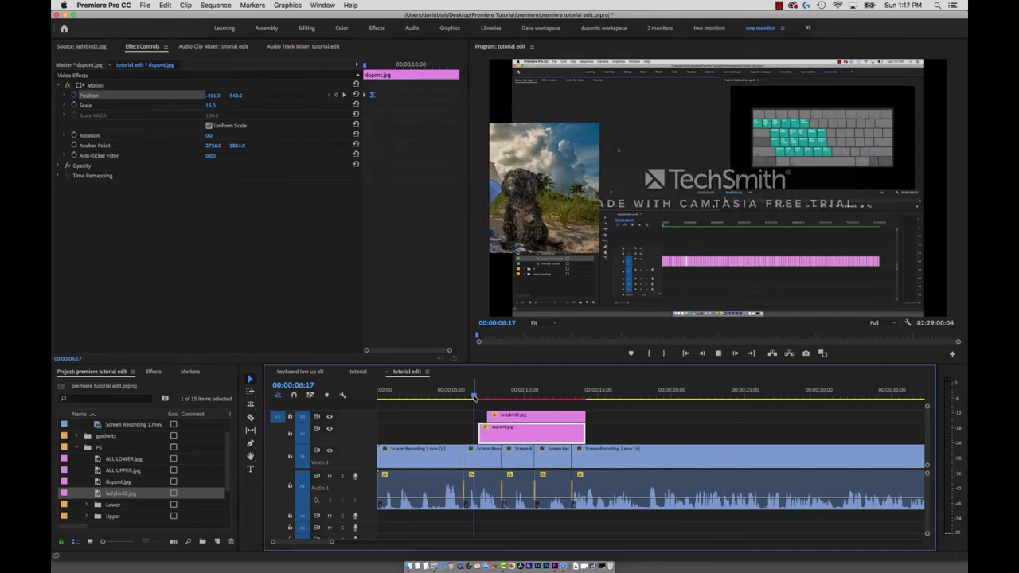
pyautogui.press('space')
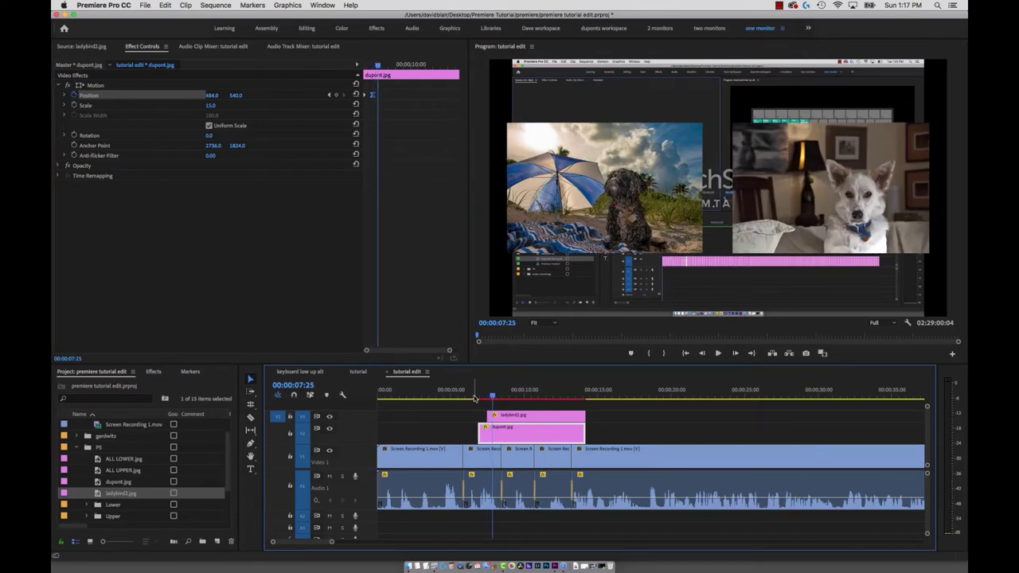
# - Set the dupont.jpg Position keyframe to Ease Out and preview the slide-in again
pyautogui.rightClick(368, 99)
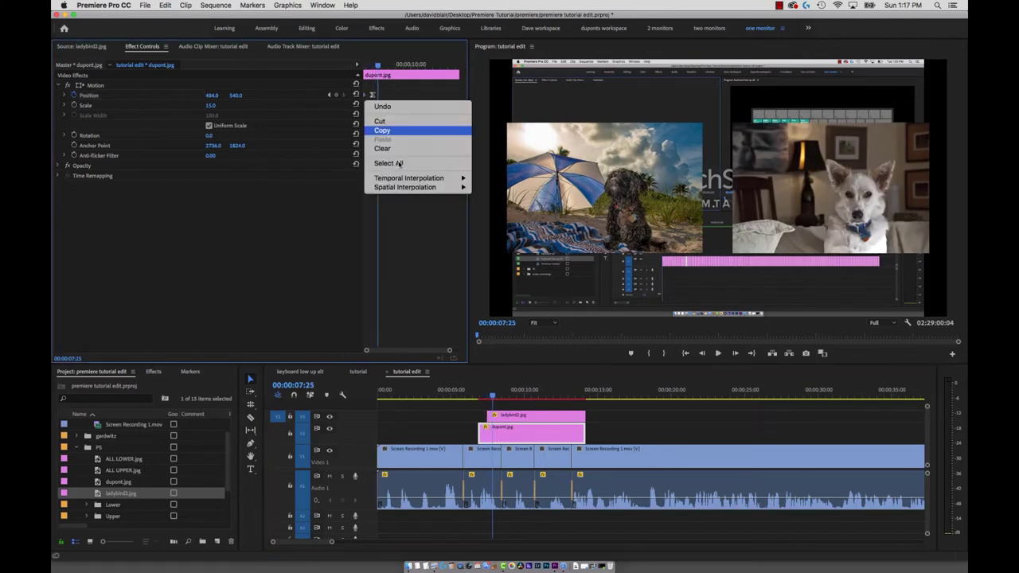
pyautogui.moveTo(421, 178)
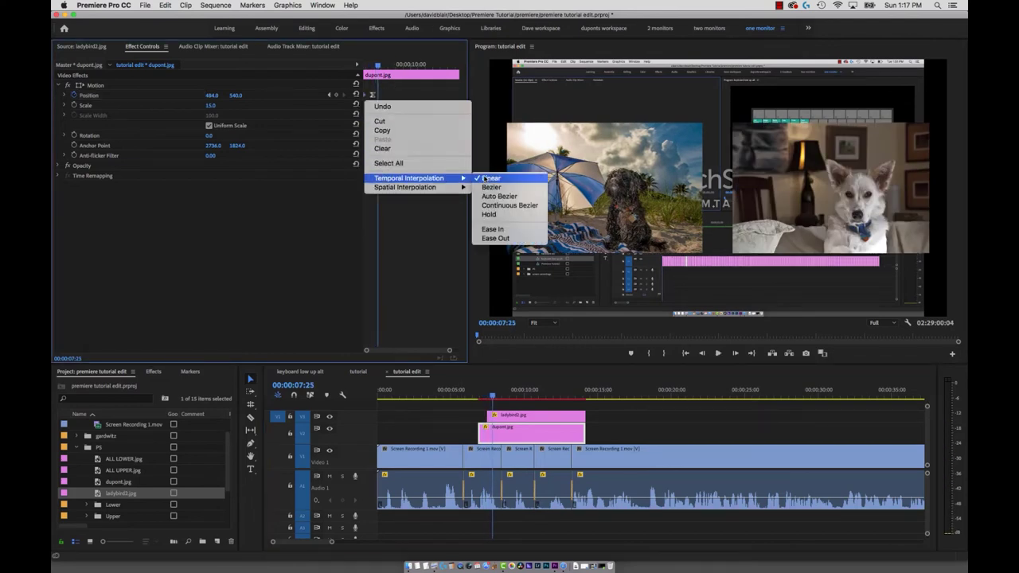
pyautogui.click(497, 238)
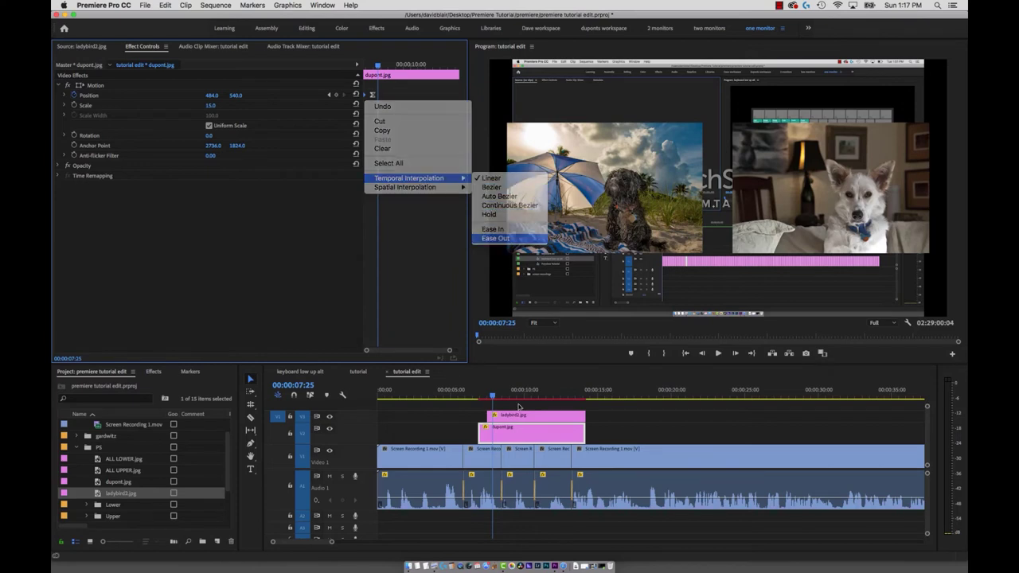
pyautogui.click(474, 395)
pyautogui.press('space')
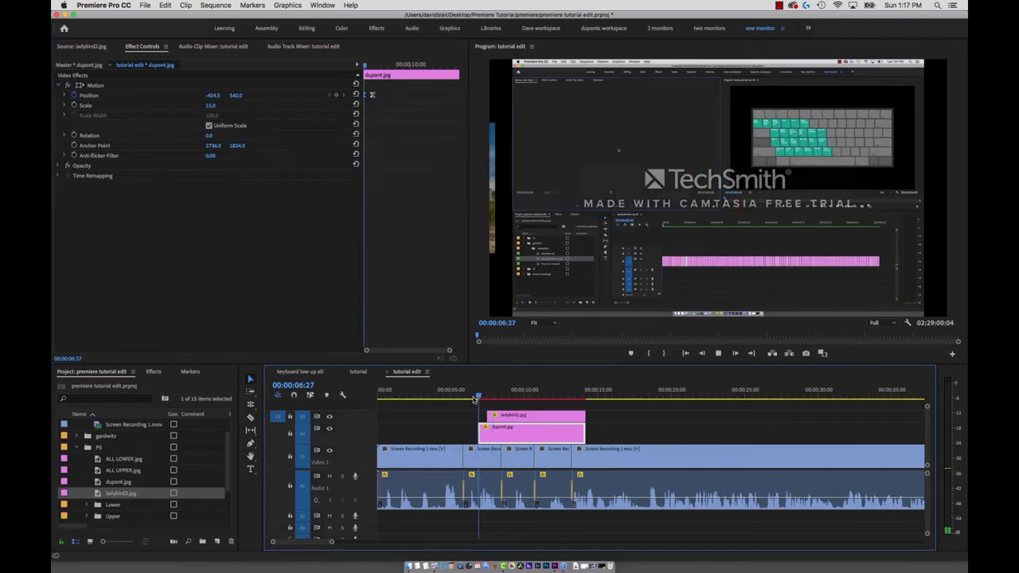
pyautogui.press('space')
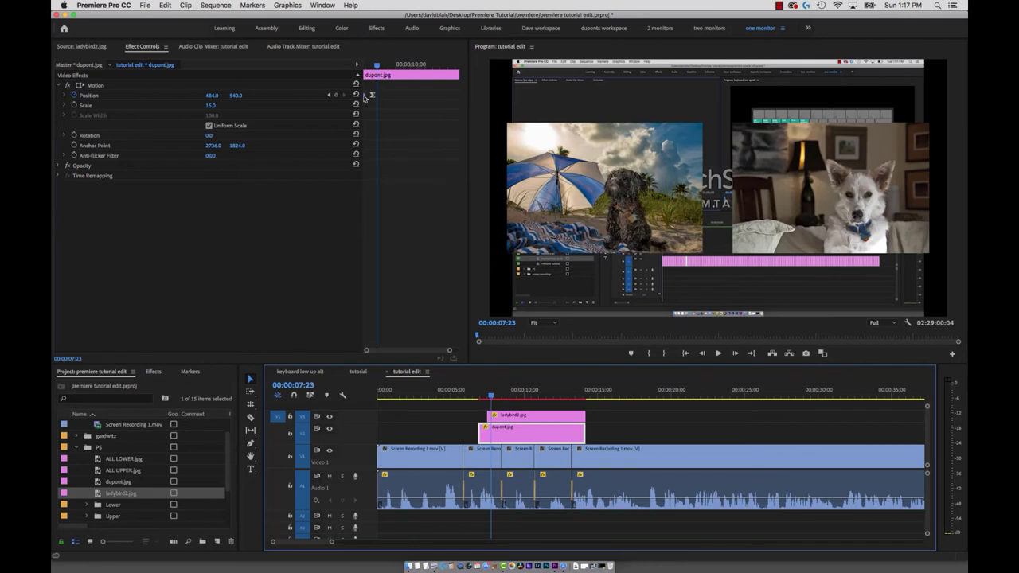
pyautogui.click(470, 390)
pyautogui.press('space')
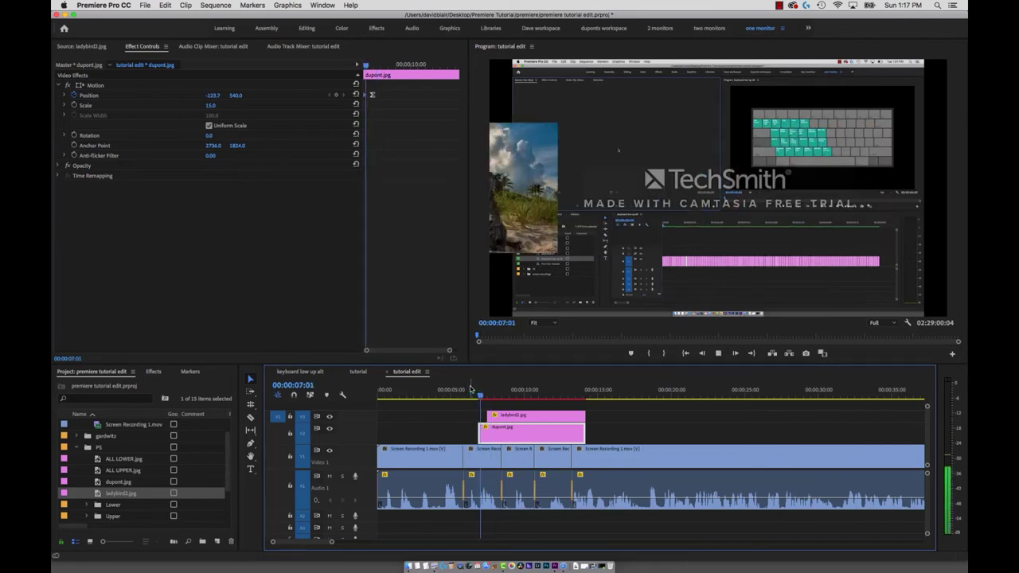
pyautogui.press('space')
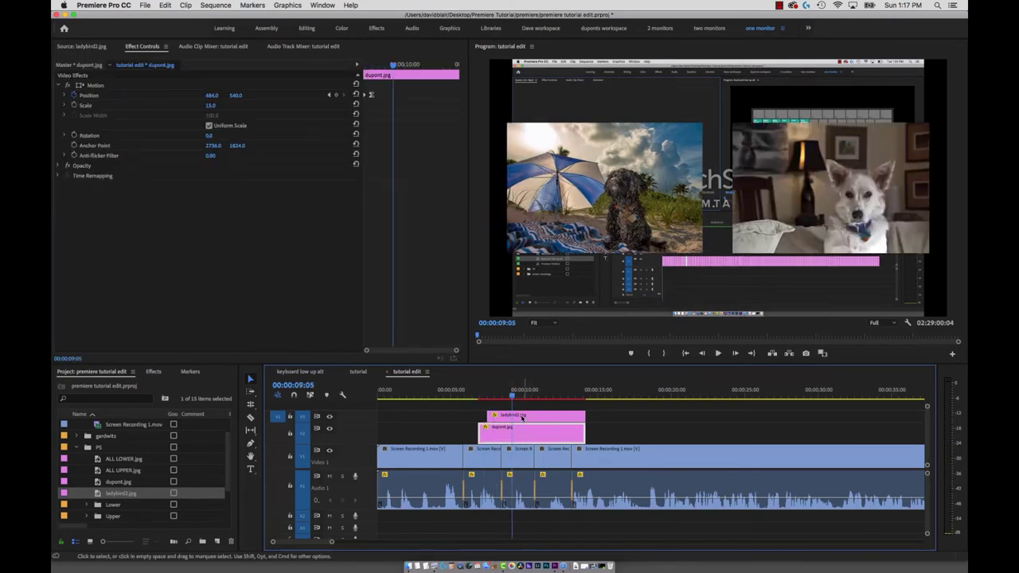
# - Park the playhead 15 frames into ladybird2.jpg, at 00:00:08:05
pyautogui.click(522, 417)
pyautogui.press('Up')
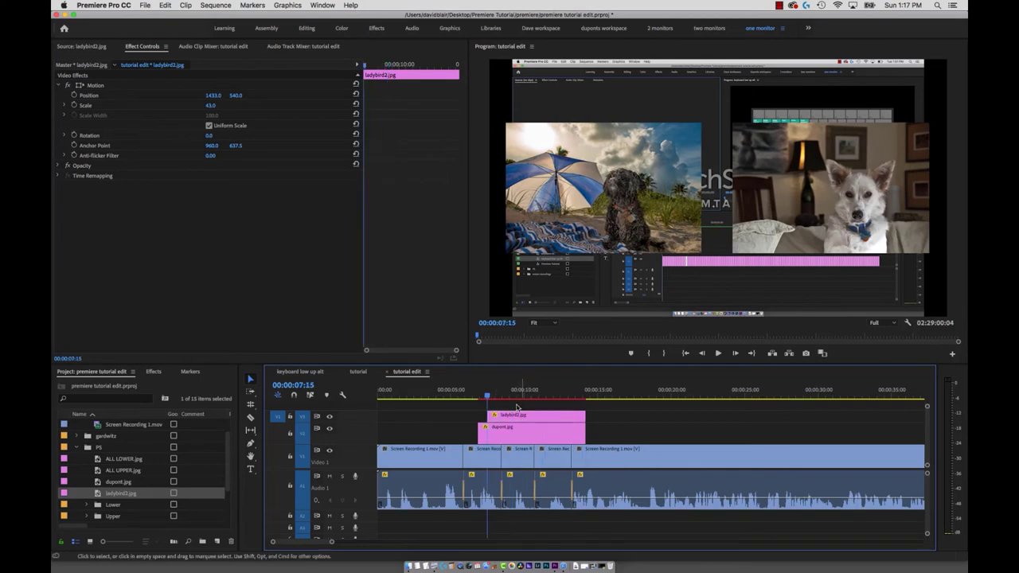
pyautogui.click(516, 407)
pyautogui.write('+15')
pyautogui.press('Return')
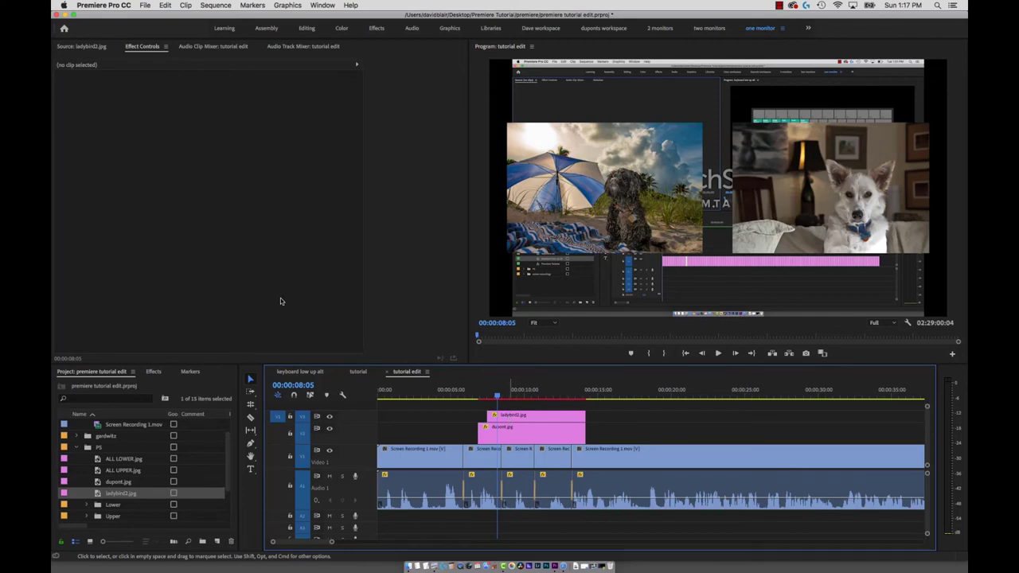
# - Keyframe ladybird2.jpg's Position at 8:05 and set its starting X off-screen right to 2336
pyautogui.click(494, 415)
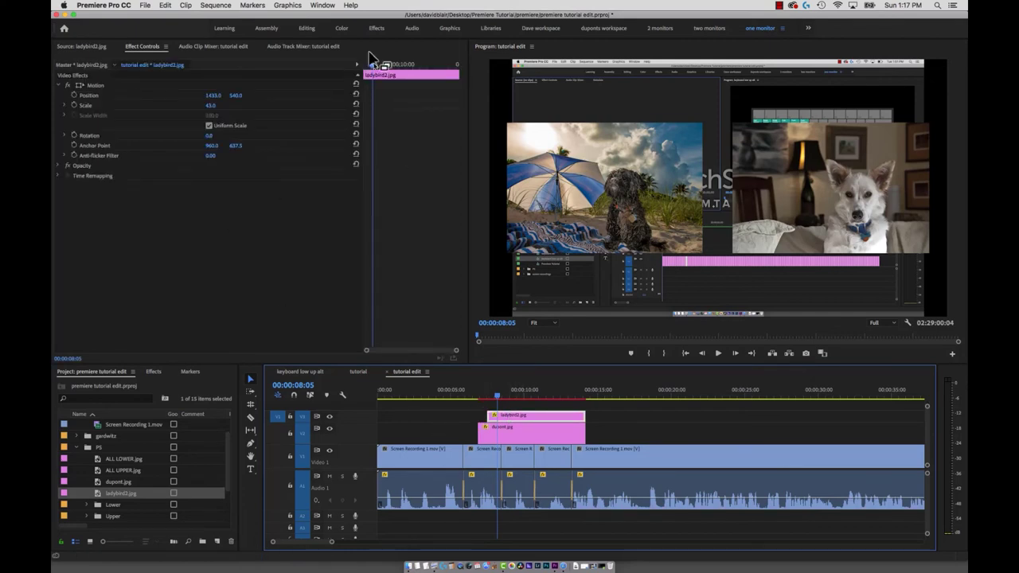
pyautogui.click(74, 95)
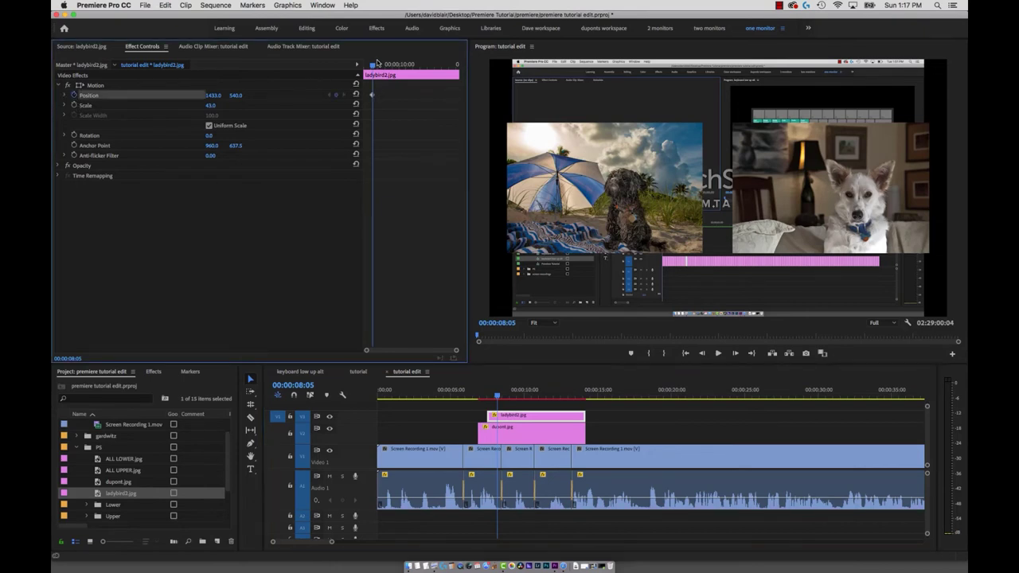
pyautogui.moveTo(372, 66); pyautogui.dragTo(358, 79)
pyautogui.hotkey('shift', 'End')
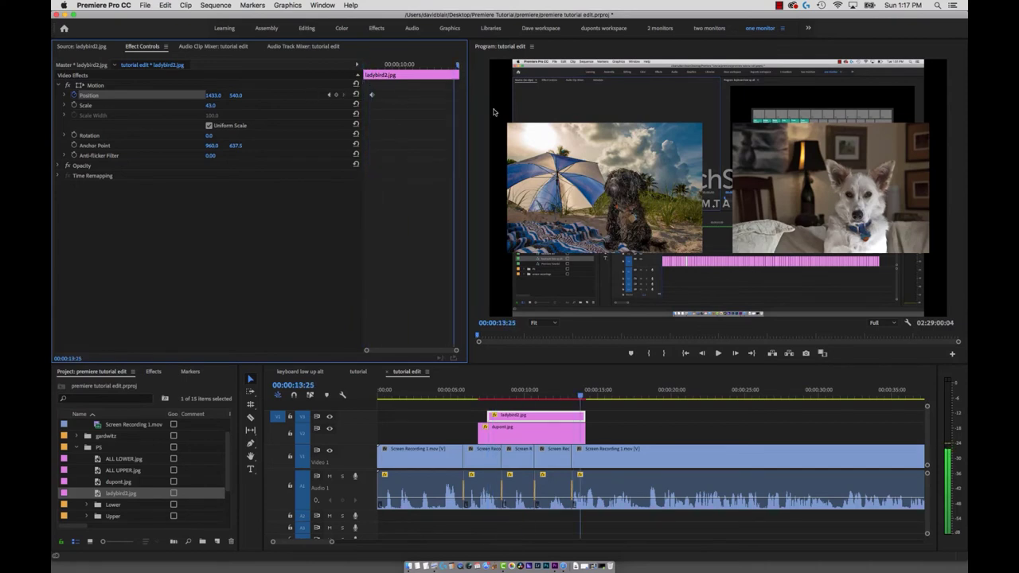
pyautogui.moveTo(455, 65); pyautogui.dragTo(364, 65)
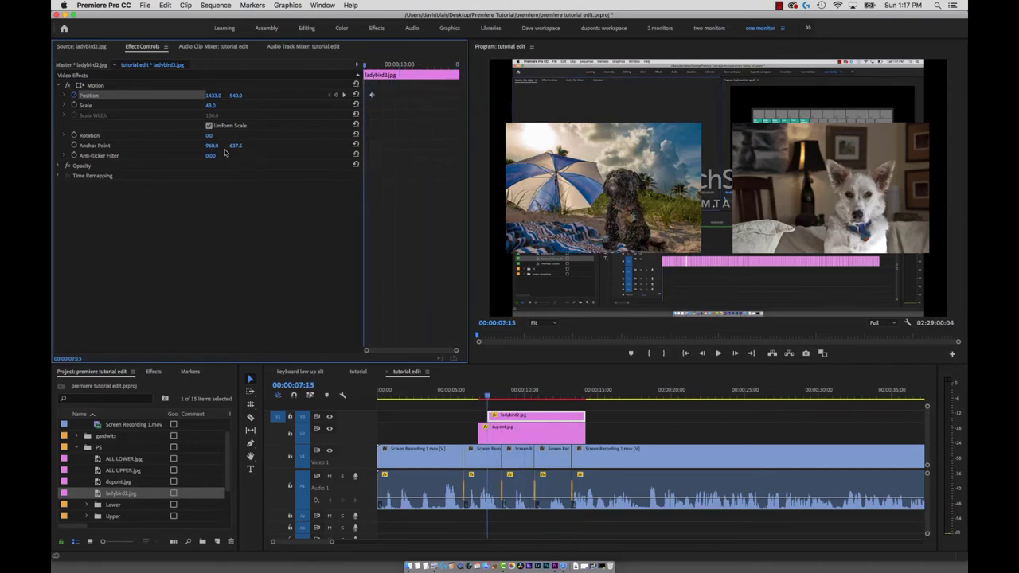
pyautogui.click(215, 96)
pyautogui.hotkey('shift', 'Up')
pyautogui.hotkey('shift', 'Up')
pyautogui.hotkey('shift', 'Up')
pyautogui.hotkey('shift', 'Up')
pyautogui.hotkey('shift', 'Up')
pyautogui.hotkey('shift', 'Up')
pyautogui.hotkey('shift', 'Up')
pyautogui.hotkey('shift', 'Up')
pyautogui.hotkey('shift', 'Up')
pyautogui.hotkey('shift', 'Up')
pyautogui.hotkey('shift', 'Up')
pyautogui.hotkey('shift', 'Up')
pyautogui.hotkey('shift', 'Up')
pyautogui.hotkey('shift', 'Up')
pyautogui.hotkey('shift', 'Up')
pyautogui.hotkey('shift', 'Up')
pyautogui.hotkey('shift', 'Up')
pyautogui.hotkey('shift', 'Up')
pyautogui.hotkey('shift', 'Up')
pyautogui.hotkey('shift', 'Up')
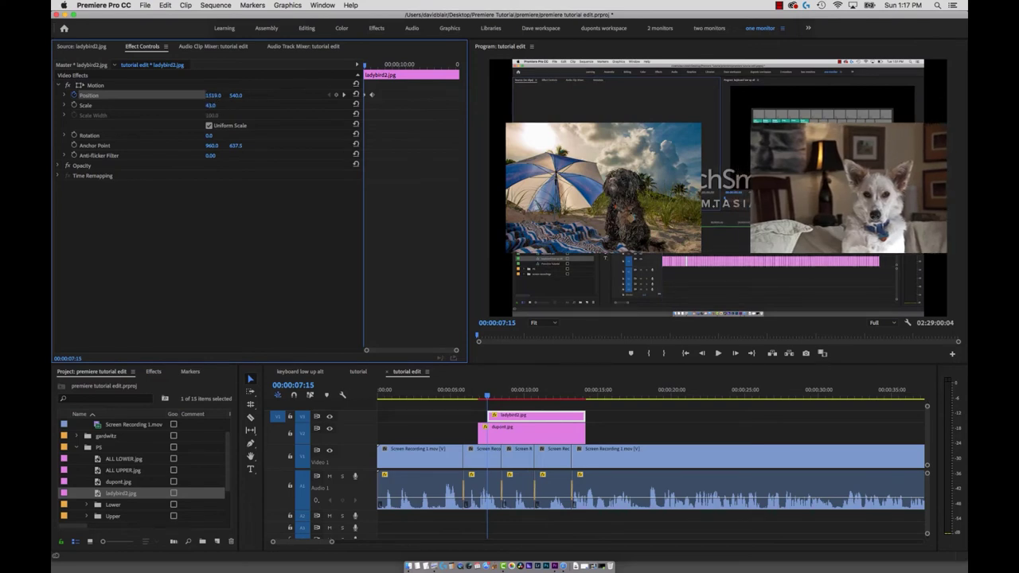
pyautogui.hotkey('shift', 'Up')
pyautogui.hotkey('shift', 'Up')
pyautogui.hotkey('shift', 'Up')
pyautogui.hotkey('shift', 'Up')
pyautogui.hotkey('shift', 'Up')
pyautogui.hotkey('shift', 'Up')
pyautogui.hotkey('shift', 'Up')
pyautogui.hotkey('shift', 'Up')
pyautogui.hotkey('shift', 'Up')
pyautogui.hotkey('shift', 'Up')
pyautogui.hotkey('shift', 'Up')
pyautogui.hotkey('shift', 'Up')
pyautogui.hotkey('shift', 'Up')
pyautogui.hotkey('shift', 'Up')
pyautogui.hotkey('shift', 'Up')
pyautogui.hotkey('shift', 'Up')
pyautogui.hotkey('shift', 'Up')
pyautogui.hotkey('shift', 'Up')
pyautogui.hotkey('shift', 'Up')
pyautogui.hotkey('shift', 'Up')
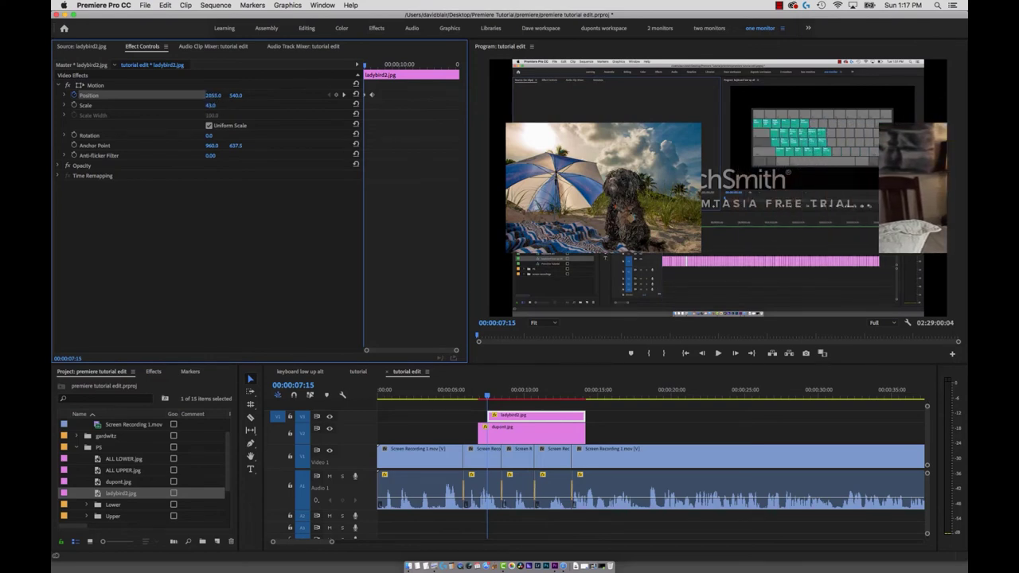
pyautogui.press('Down')
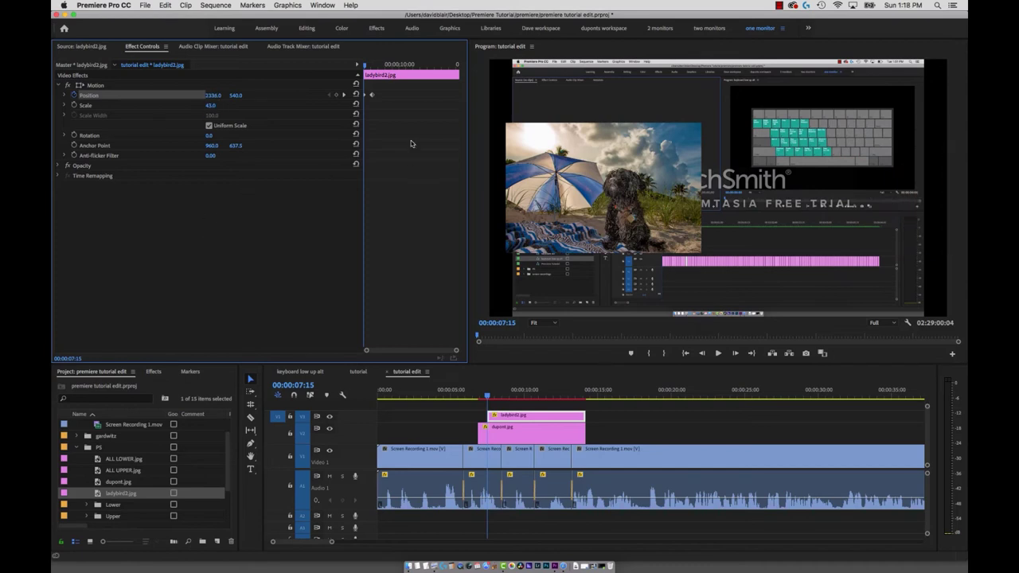
# - Apply Ease In to ladybird2.jpg's Position keyframe and preview the slide-in
pyautogui.rightClick(373, 99)
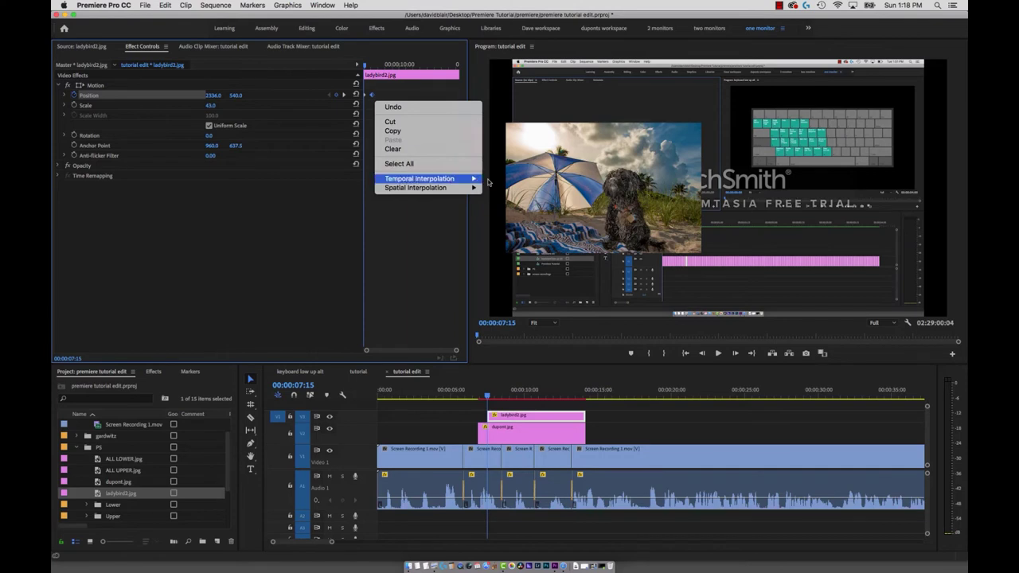
pyautogui.moveTo(477, 179)
pyautogui.click(505, 230)
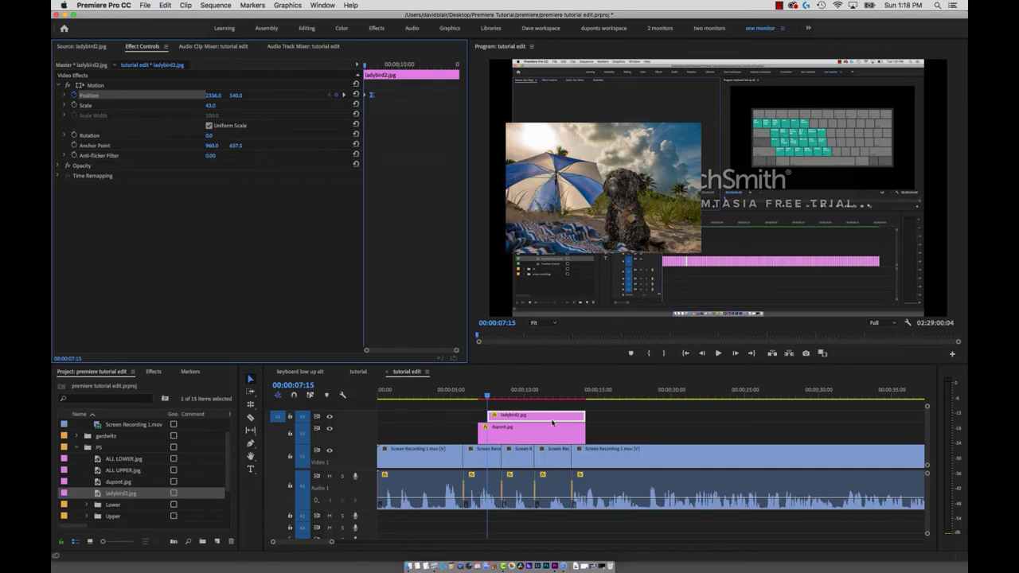
pyautogui.click(474, 389)
pyautogui.press('space')
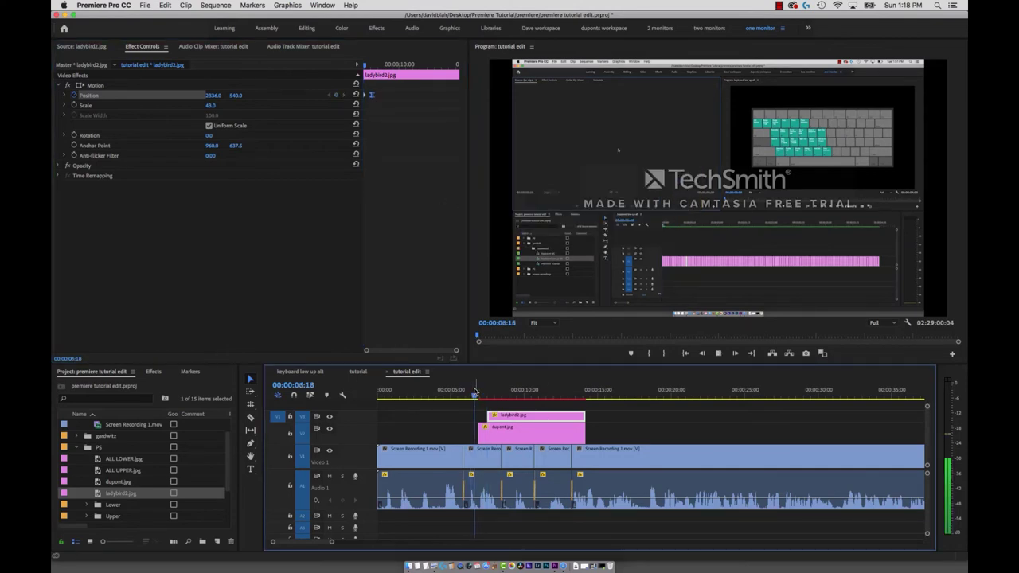
pyautogui.press('super+s')
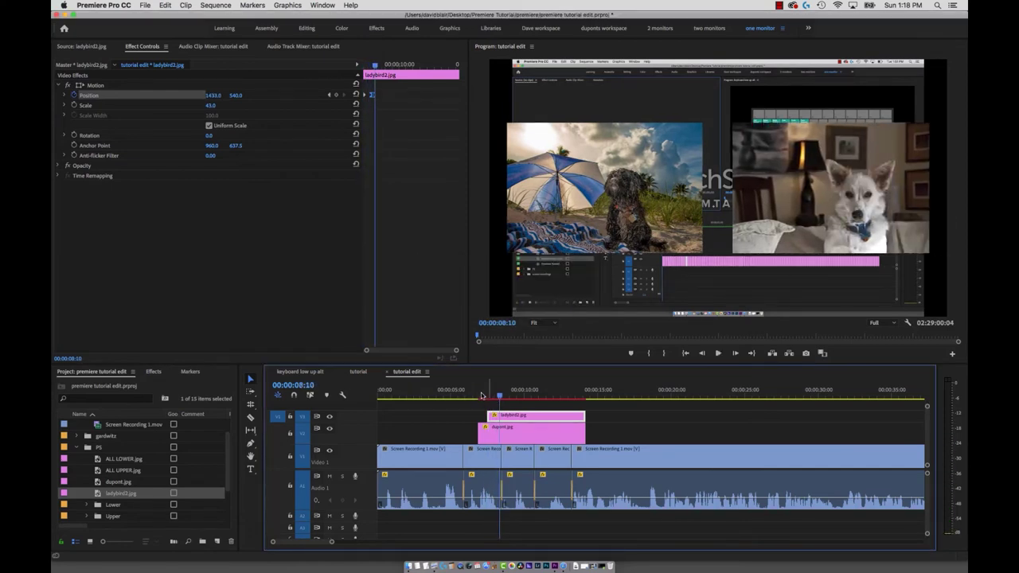
pyautogui.click(475, 395)
pyautogui.press('space')
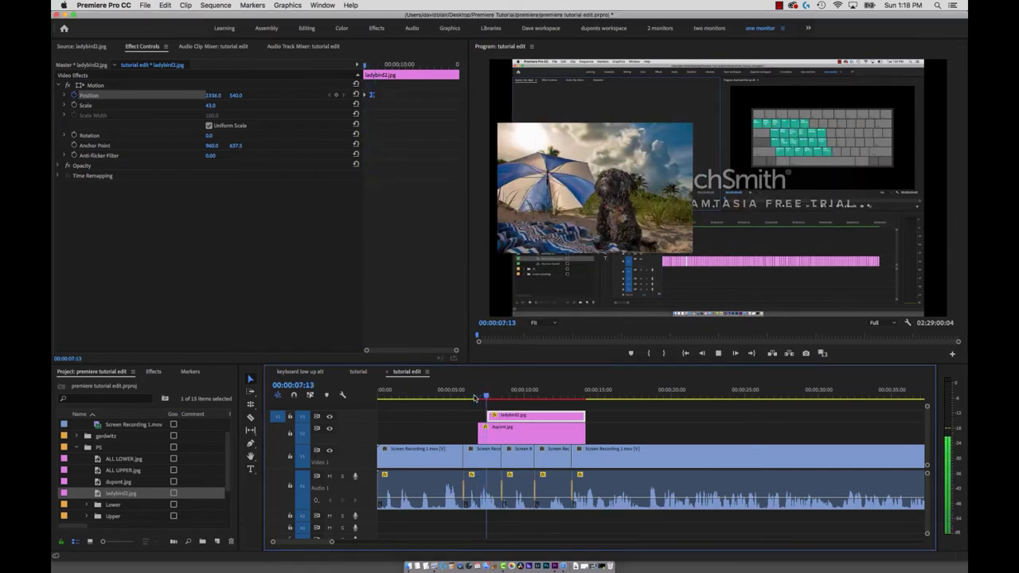
pyautogui.press('space')
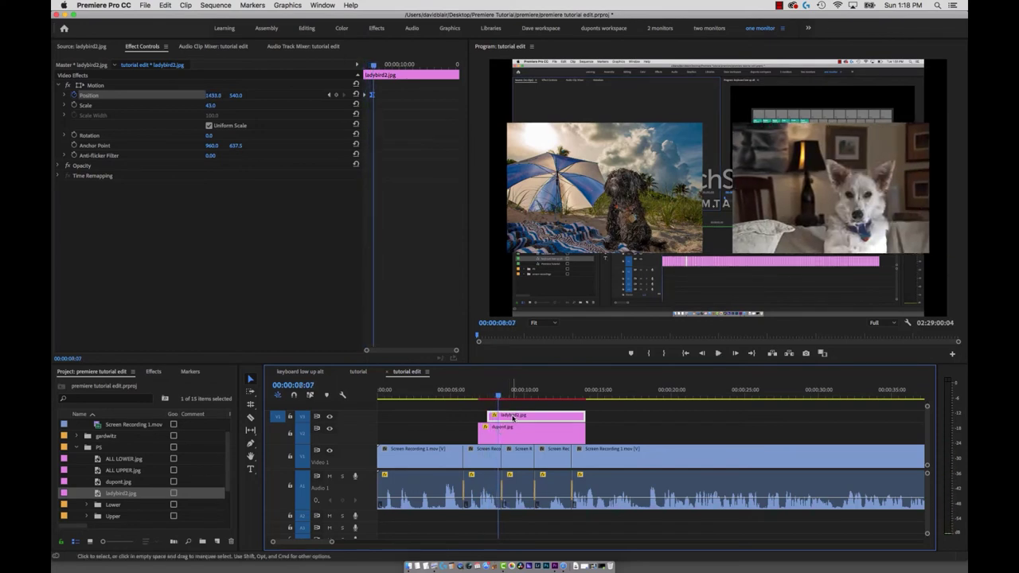
# - Shift ladybird2.jpg slightly earlier, trim its end, and play back from 00:00:05:26
pyautogui.moveTo(510, 422); pyautogui.dragTo(509, 420)
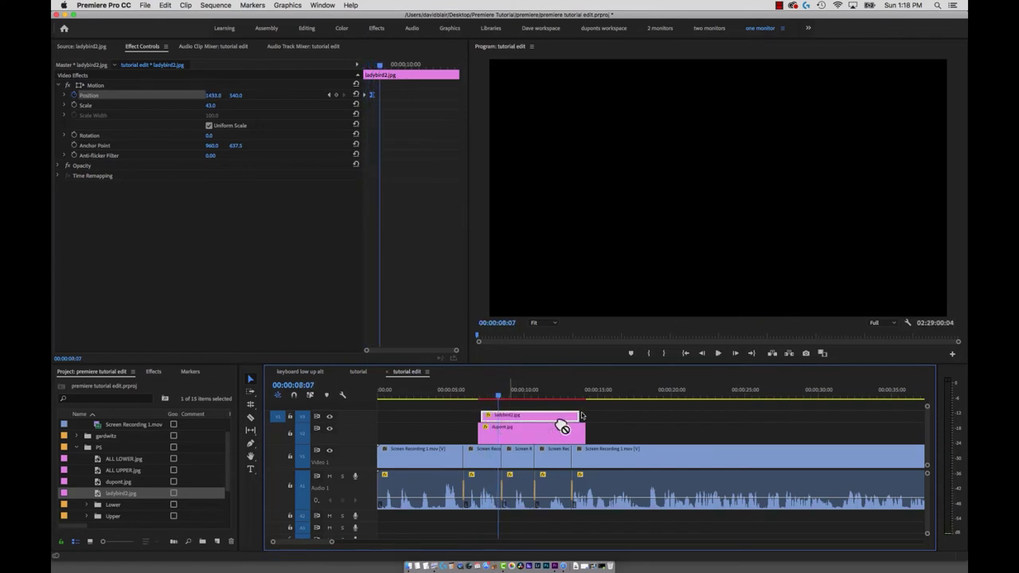
pyautogui.moveTo(584, 412); pyautogui.dragTo(588, 412)
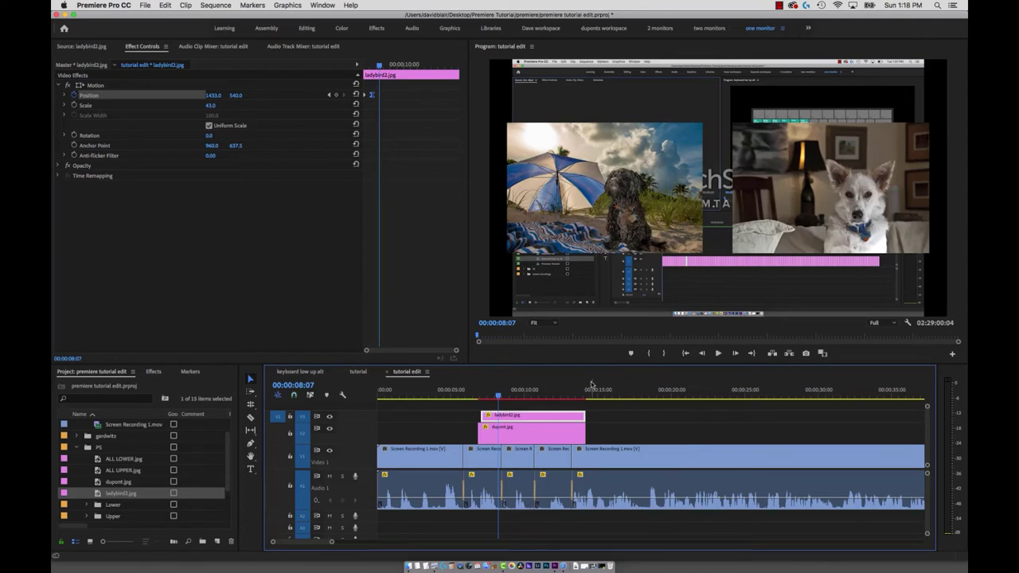
pyautogui.click(464, 392)
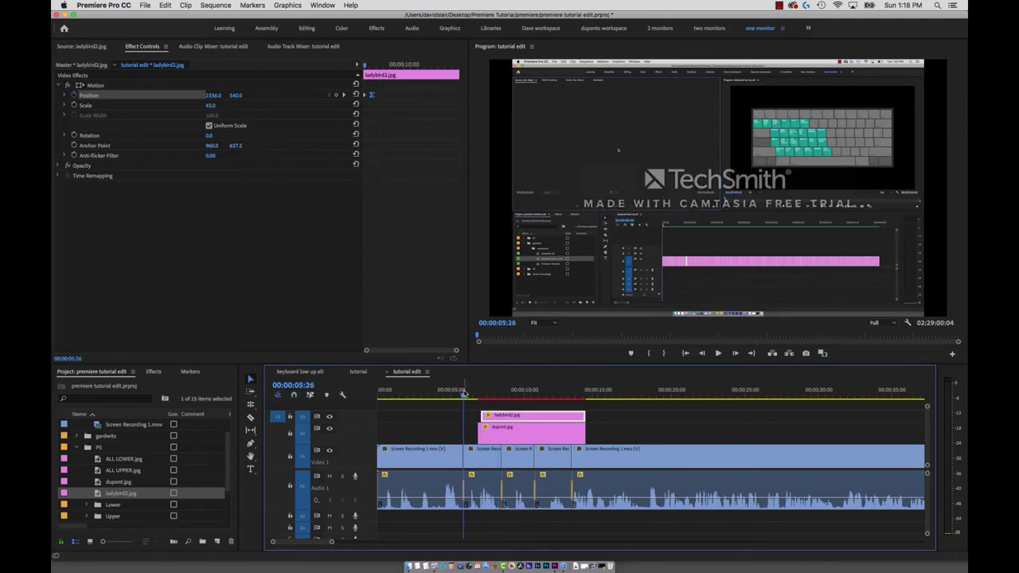
pyautogui.press('space')
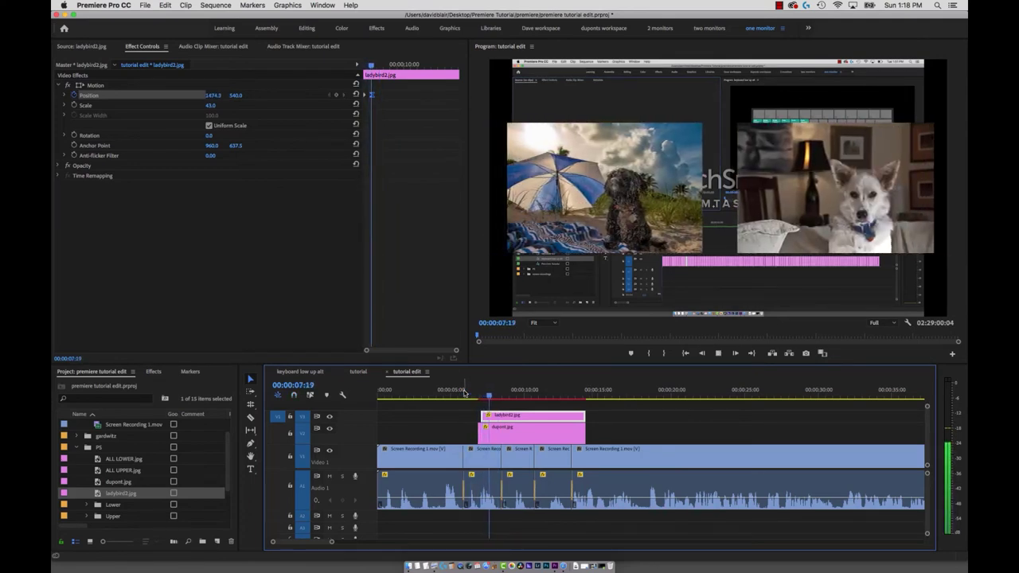
pyautogui.press('=')
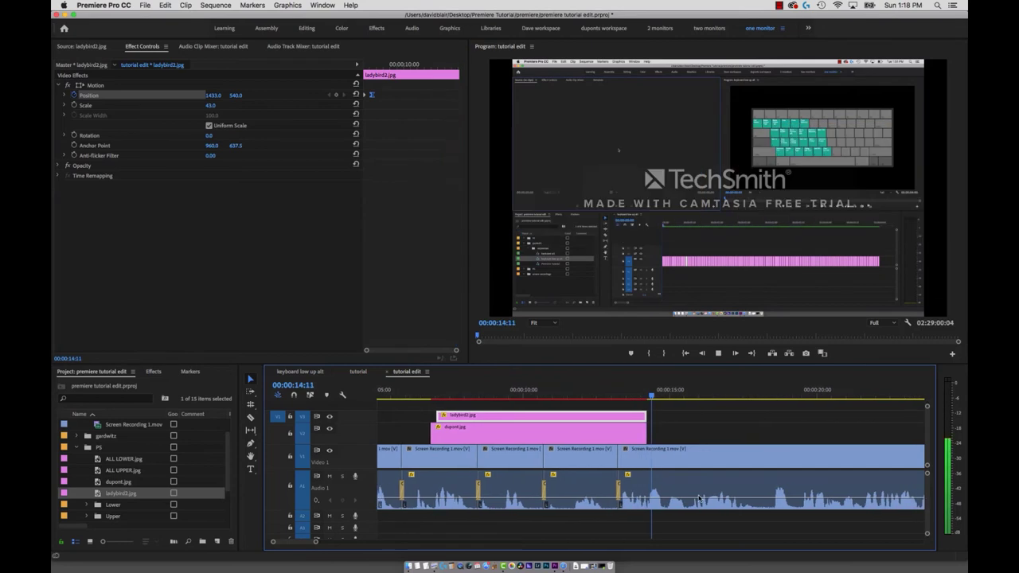
# - Add default Cross Dissolve transitions to the ends of ladybird2.jpg and dupont.jpg
pyautogui.press('space')
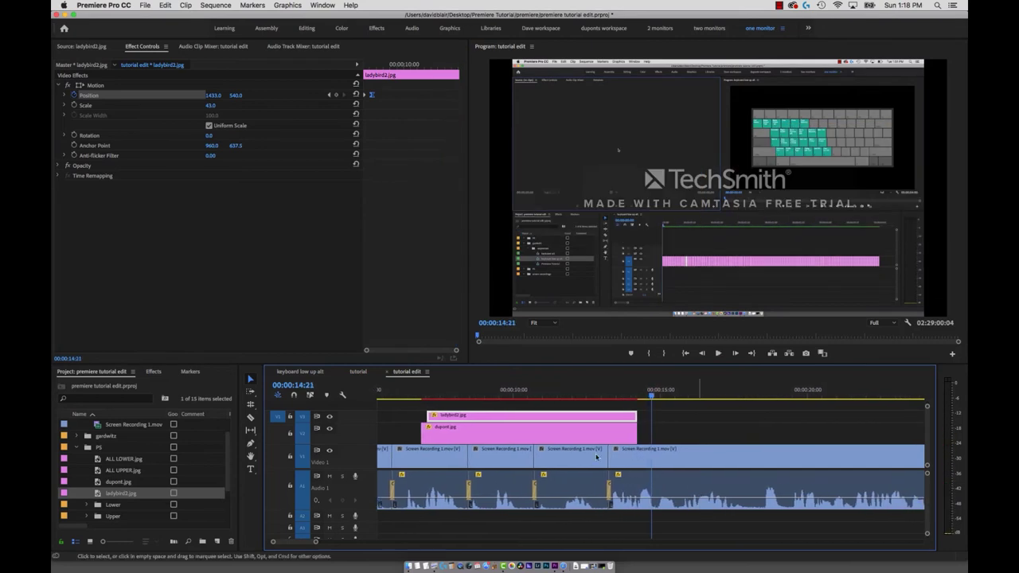
pyautogui.rightClick(637, 415)
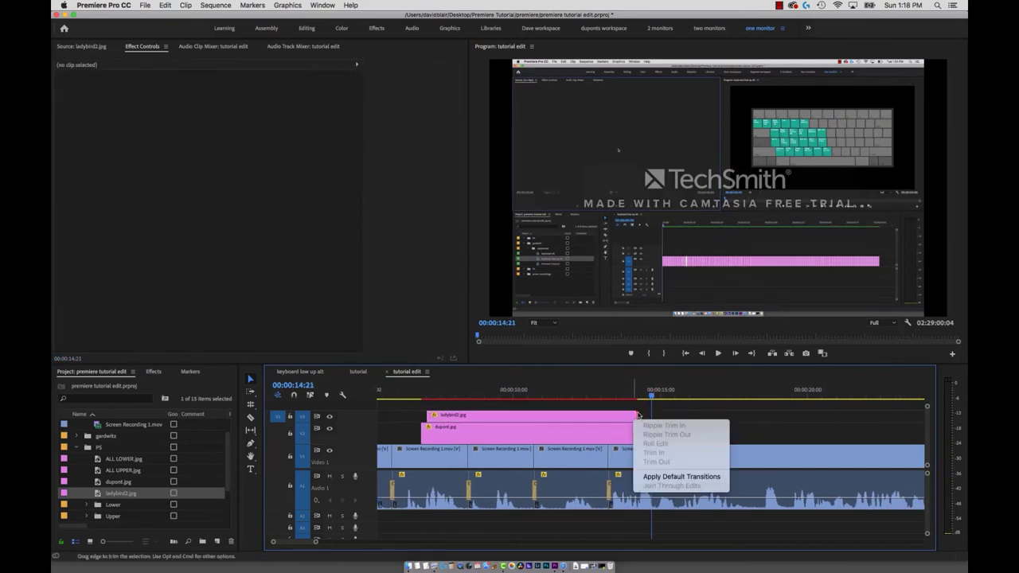
pyautogui.click(651, 477)
pyautogui.rightClick(637, 438)
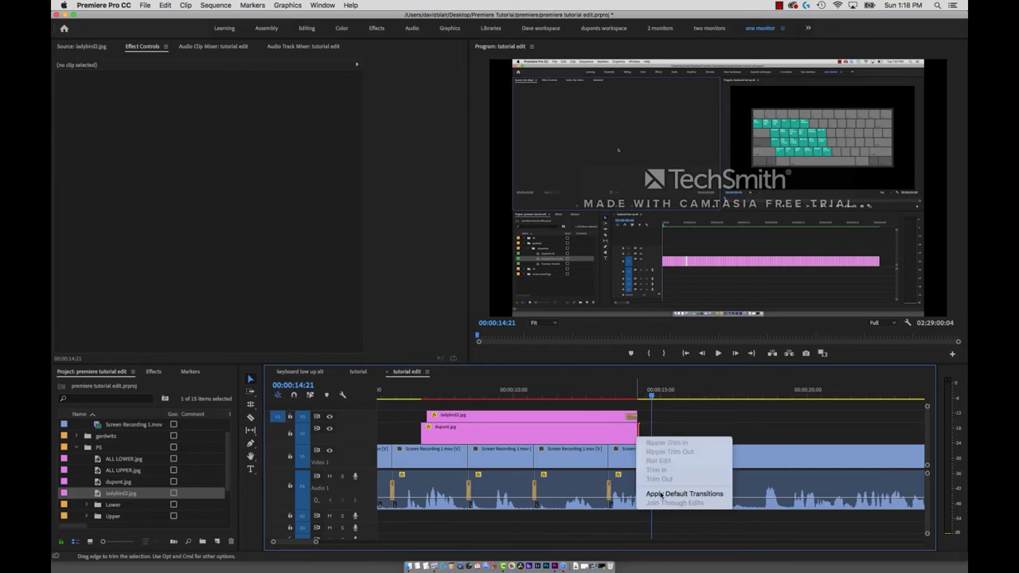
pyautogui.click(660, 494)
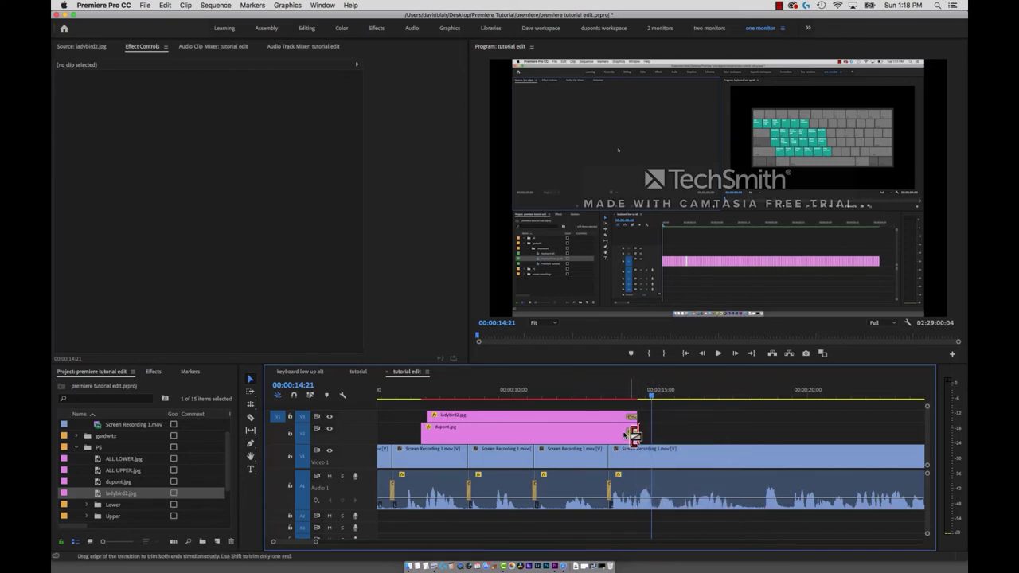
# - Keep the 12-frame transition duration, preview it, and return to 00:00:09:12
pyautogui.doubleClick(632, 432)
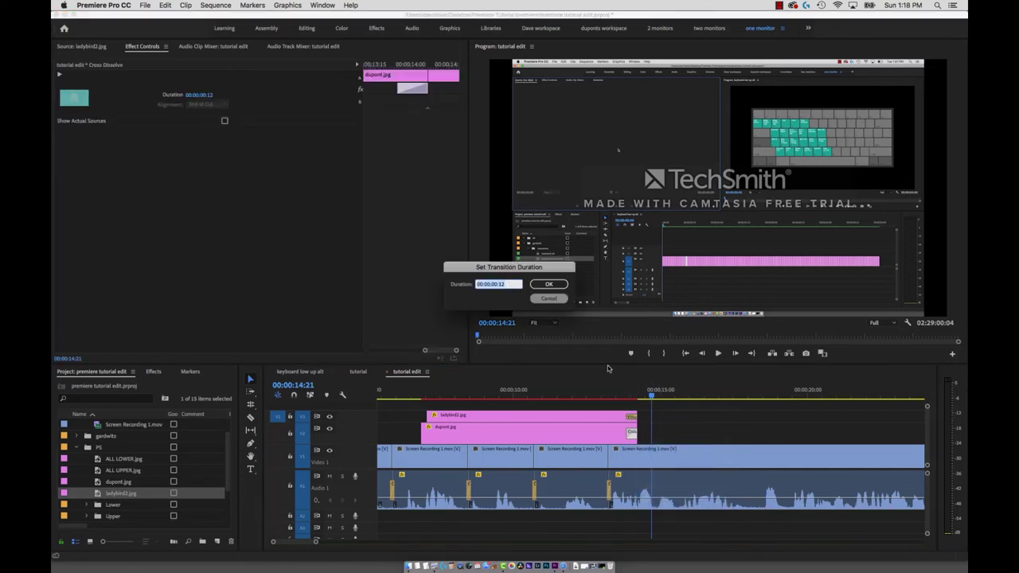
pyautogui.press('Return')
pyautogui.click(592, 392)
pyautogui.press('space')
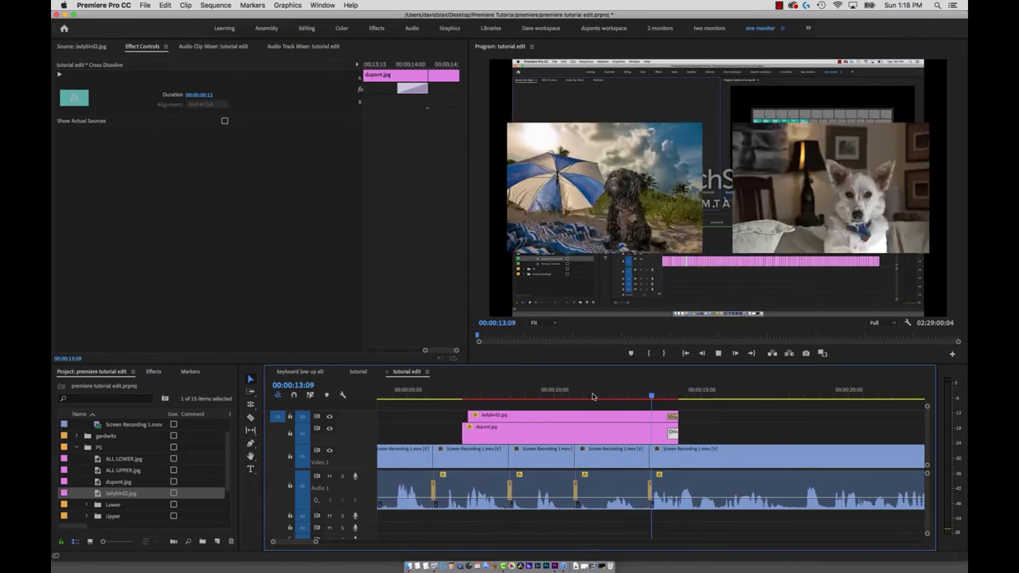
pyautogui.press('space')
pyautogui.press('-')
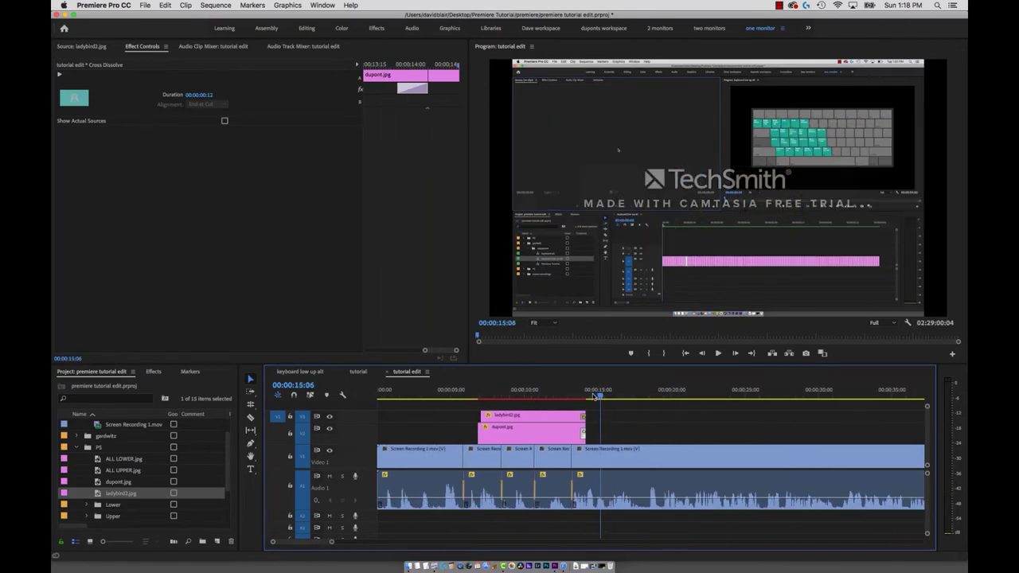
pyautogui.click(515, 391)
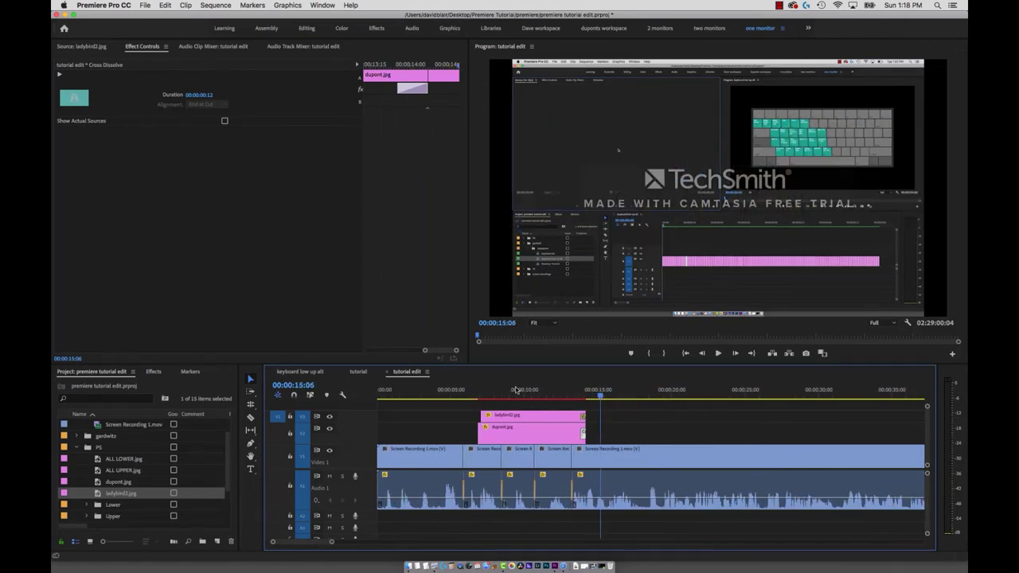
# - Apply the Drop Shadow effect to dupont.jpg via an Effects search
pyautogui.click(518, 430)
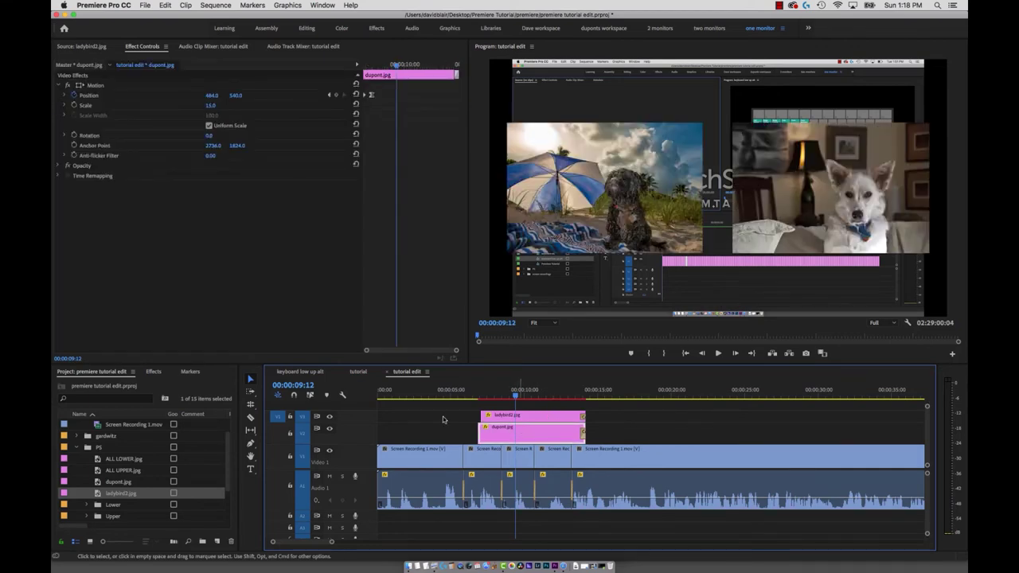
pyautogui.click(112, 371)
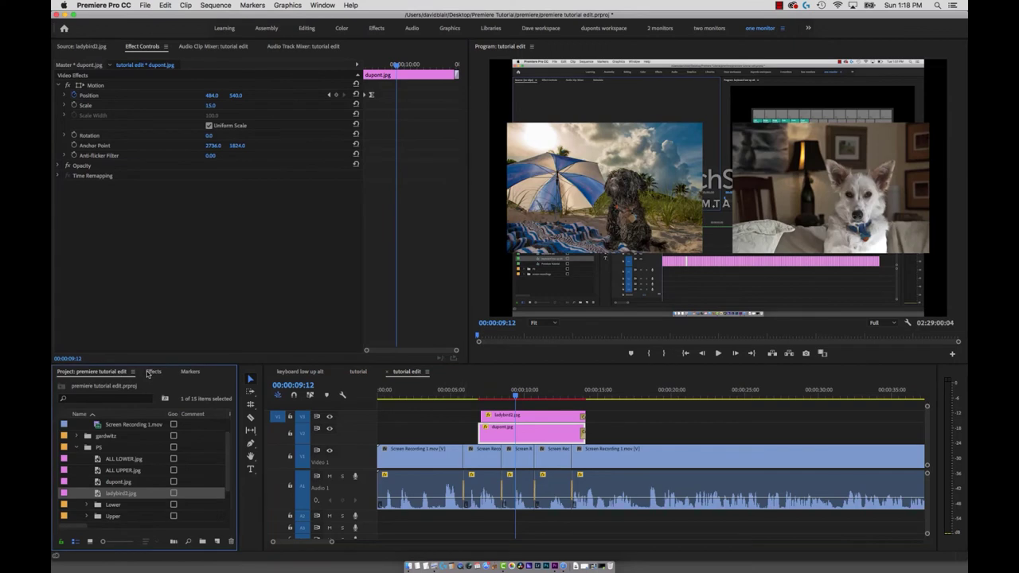
pyautogui.click(151, 371)
pyautogui.click(98, 385)
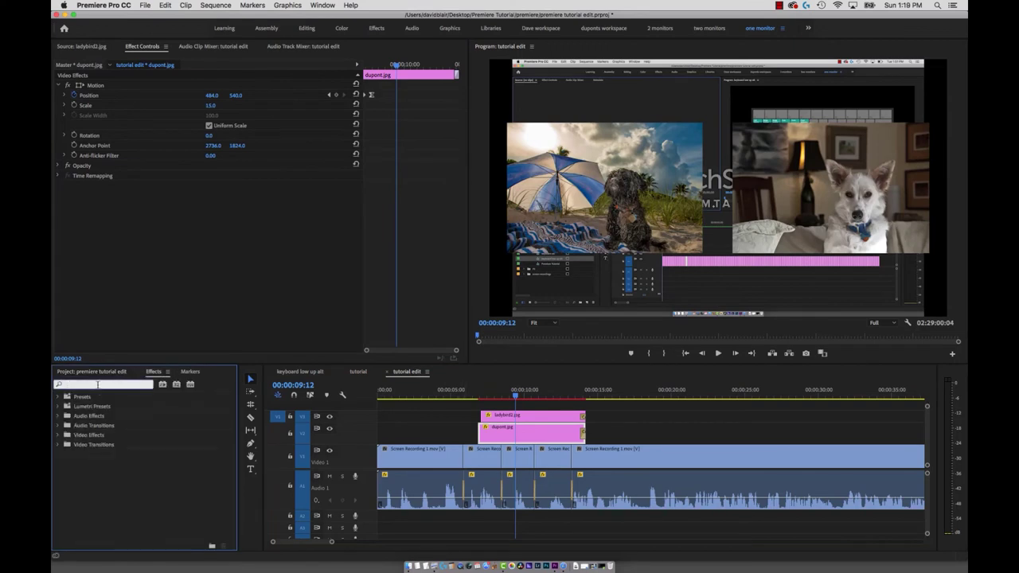
pyautogui.write('drop')
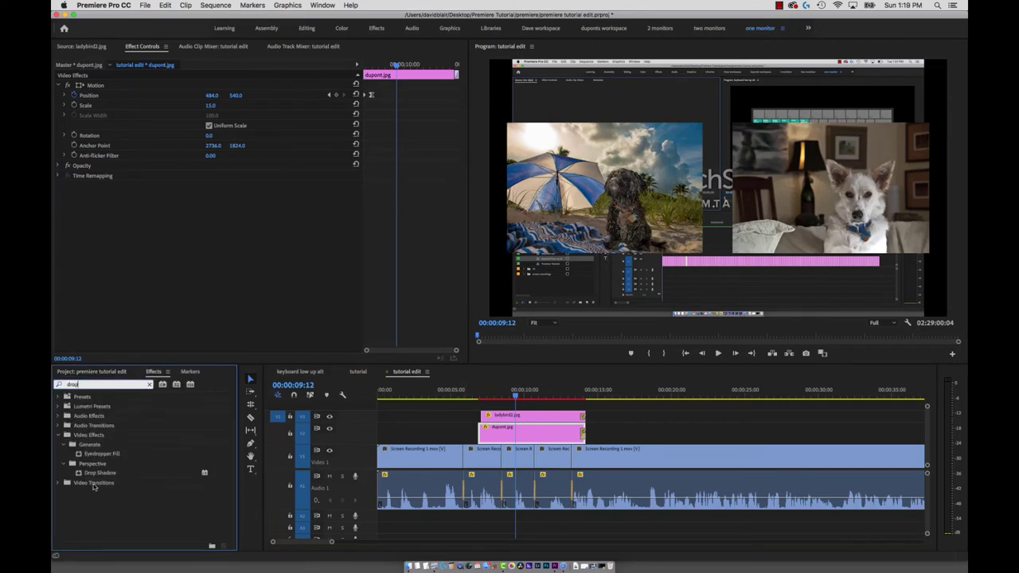
pyautogui.moveTo(78, 473); pyautogui.dragTo(511, 437)
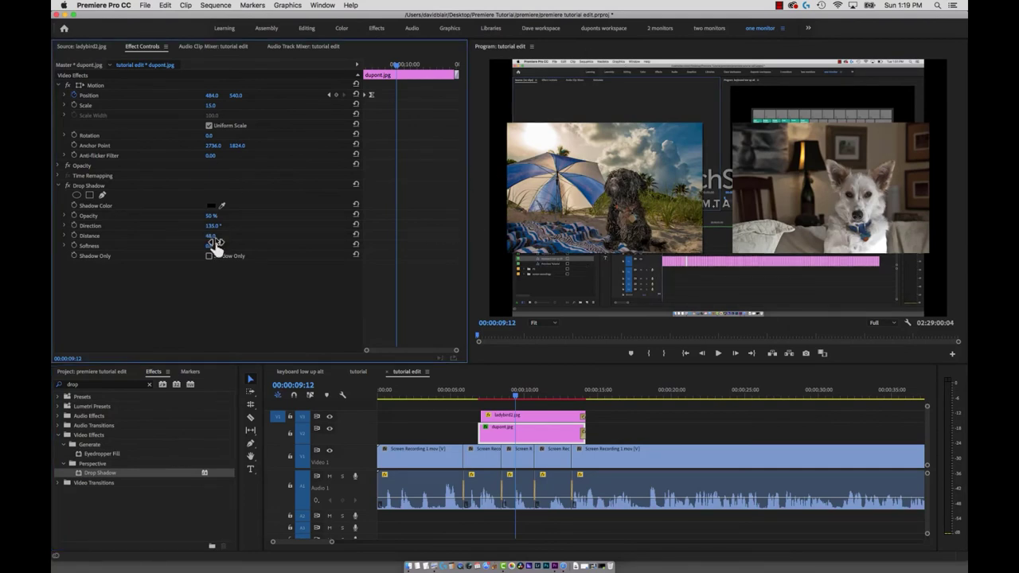
# - Set dupont.jpg's Drop Shadow distance to 200
pyautogui.moveTo(212, 236); pyautogui.dragTo(213, 237)
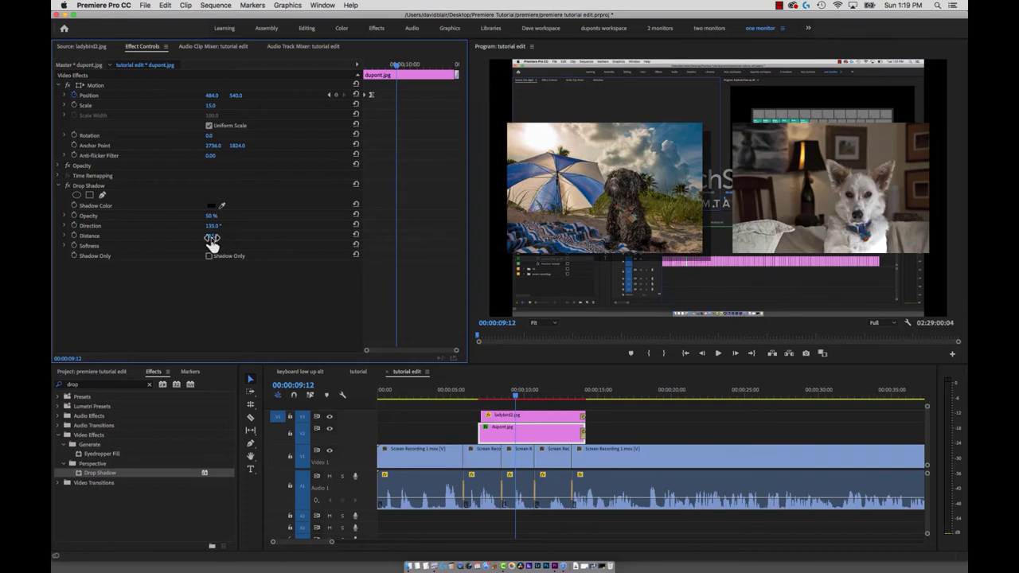
pyautogui.moveTo(213, 237); pyautogui.dragTo(624, 216)
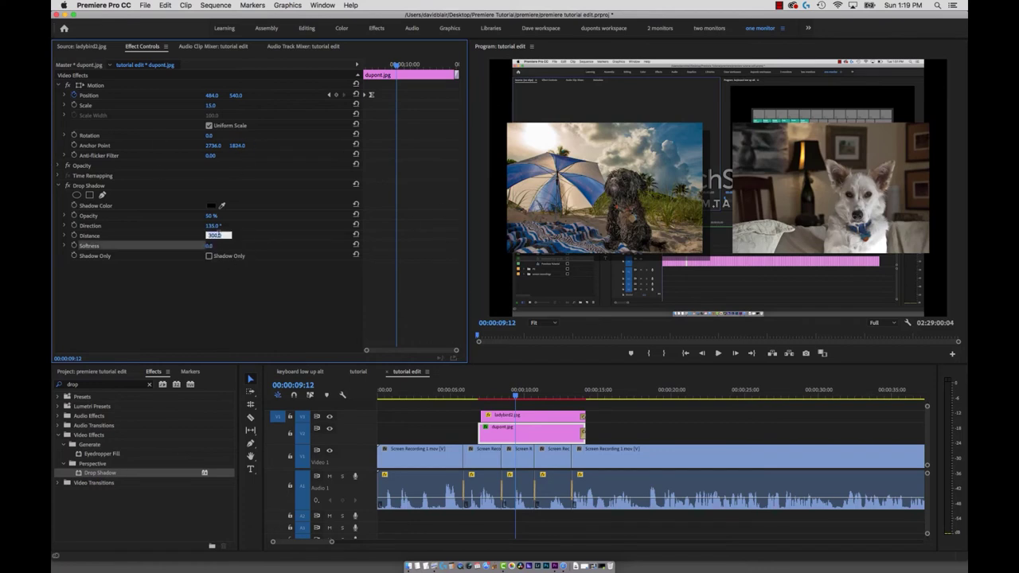
pyautogui.write('200')
pyautogui.press('Return')
pyautogui.click(252, 185)
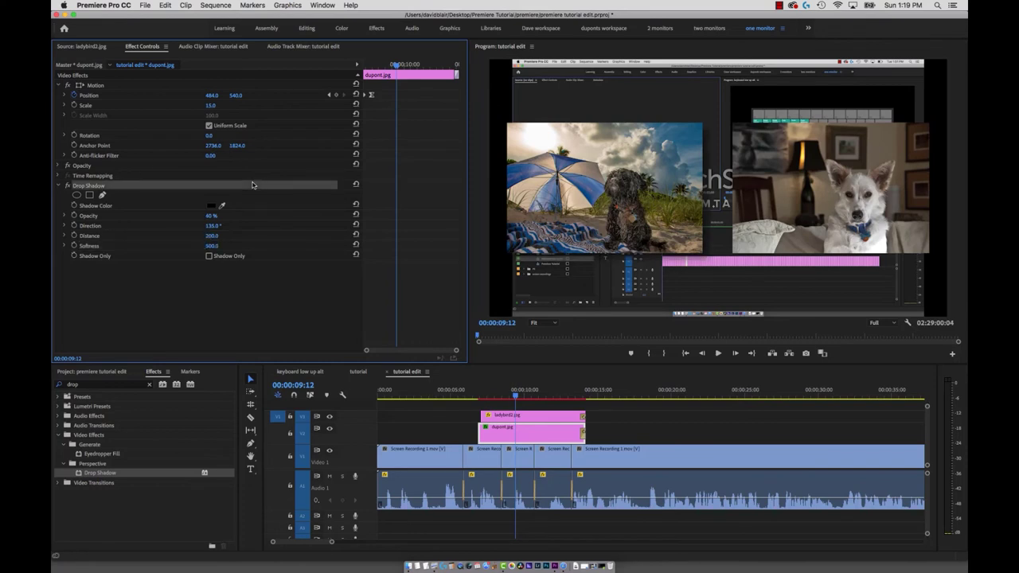
# - Paste the Drop Shadow onto ladybird2.jpg and toggle it to compare
pyautogui.click(535, 421)
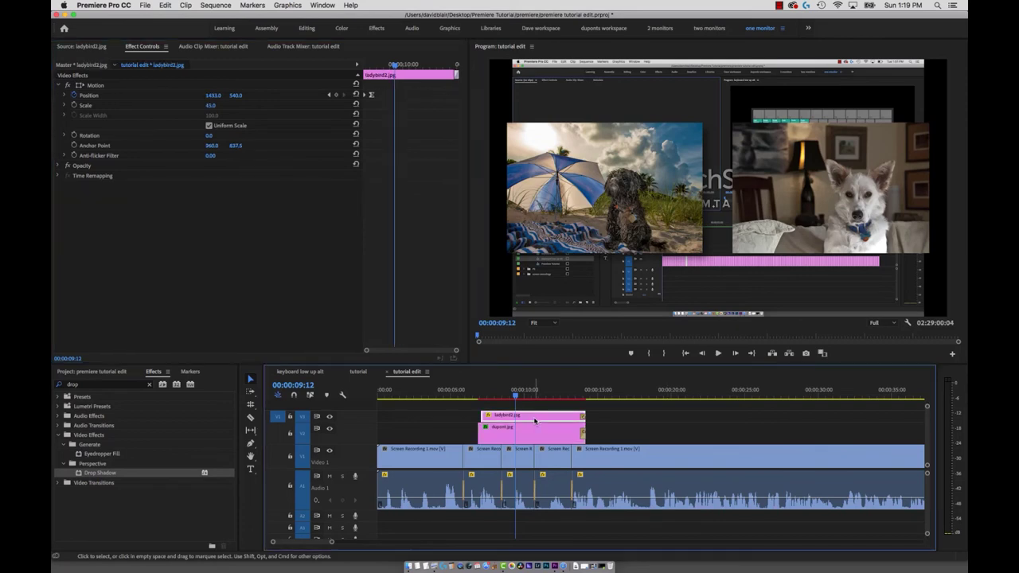
pyautogui.press('super+v')
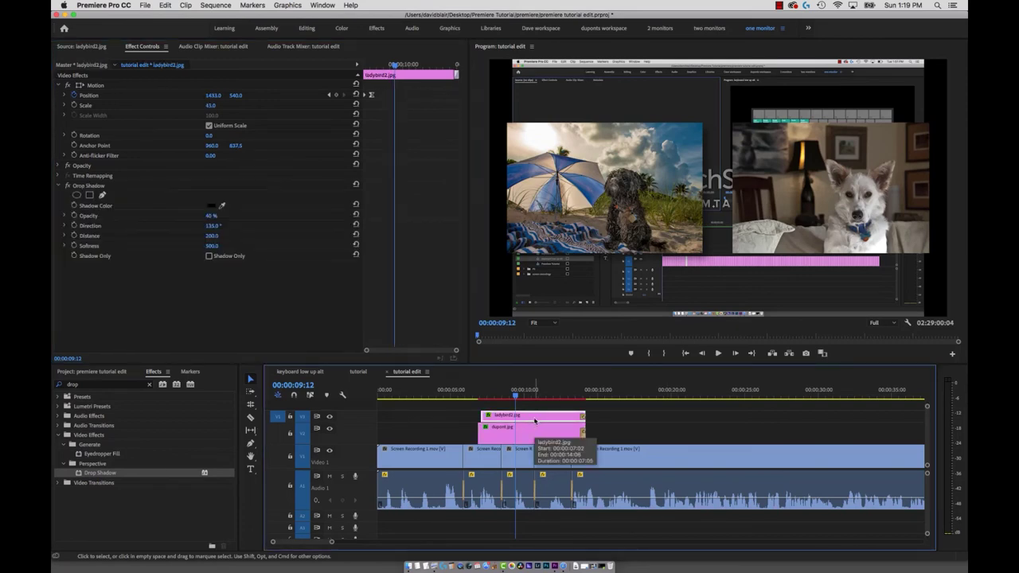
pyautogui.click(67, 186)
pyautogui.click(67, 186)
pyautogui.click(66, 186)
pyautogui.click(67, 187)
pyautogui.click(67, 186)
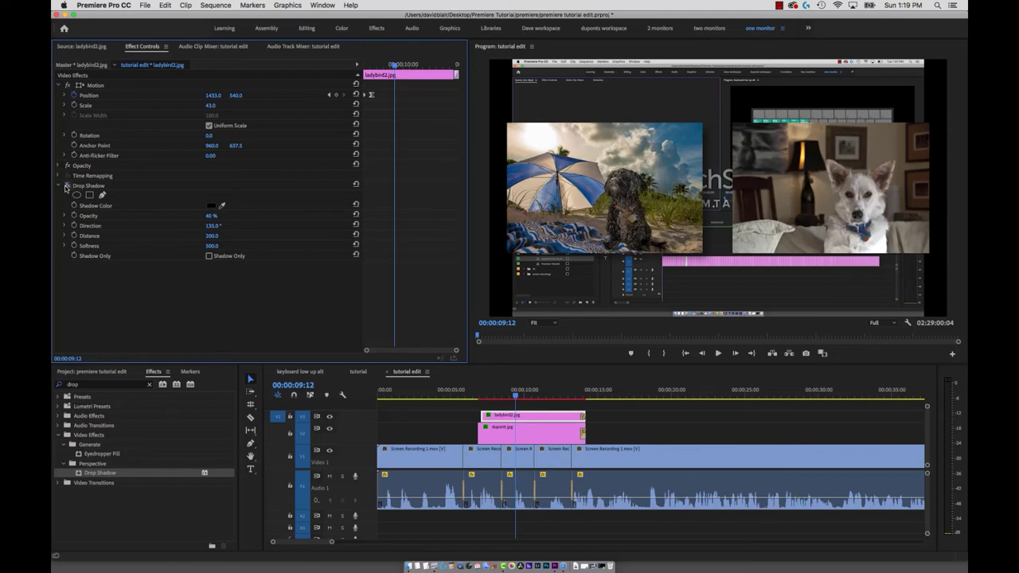
pyautogui.click(67, 186)
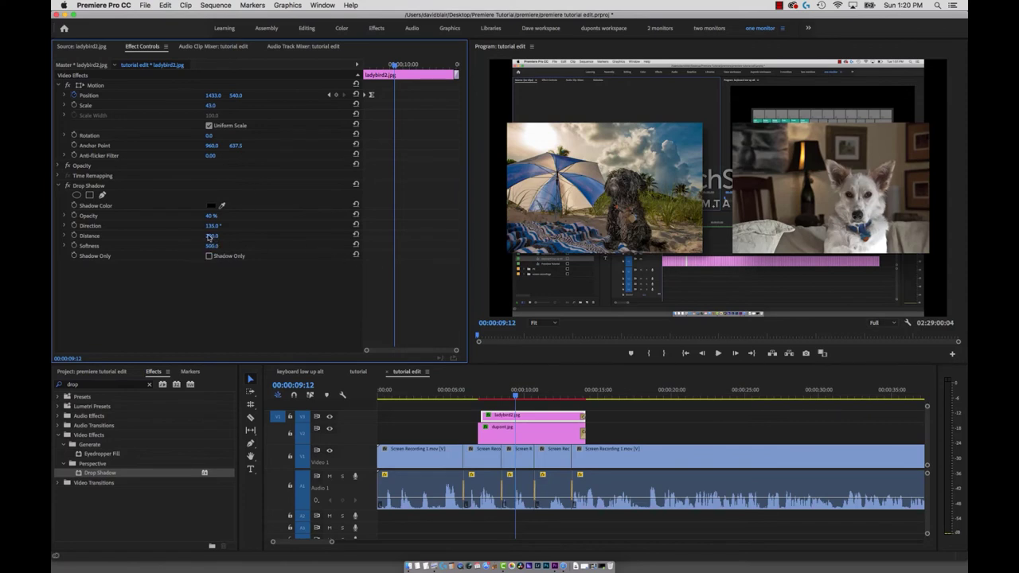
# - Reduce ladybird2.jpg's shadow softness and distance to 100 and adjust its opacity
pyautogui.moveTo(216, 253); pyautogui.dragTo(160, 253)
pyautogui.moveTo(211, 217); pyautogui.dragTo(218, 216)
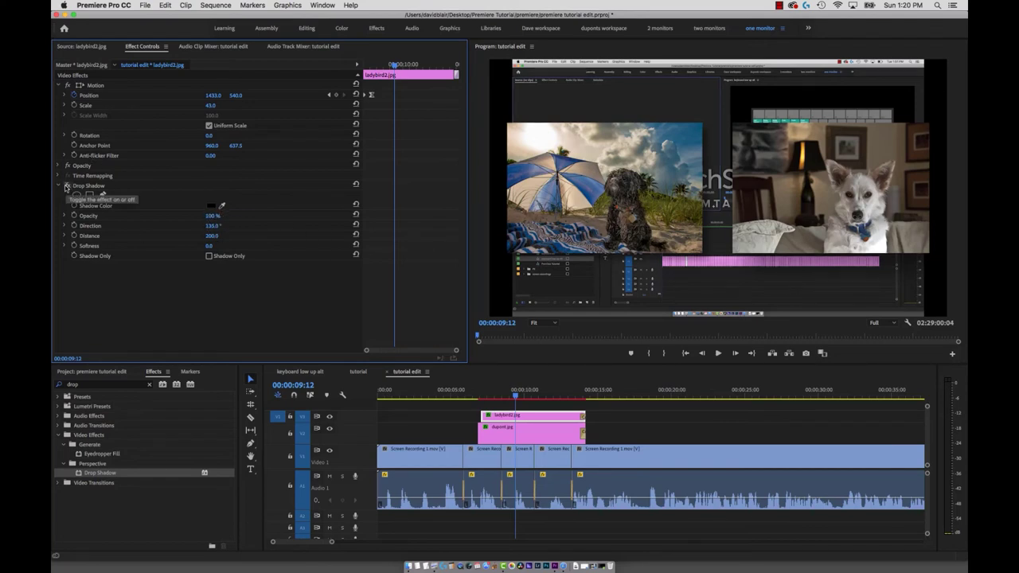
pyautogui.click(66, 187)
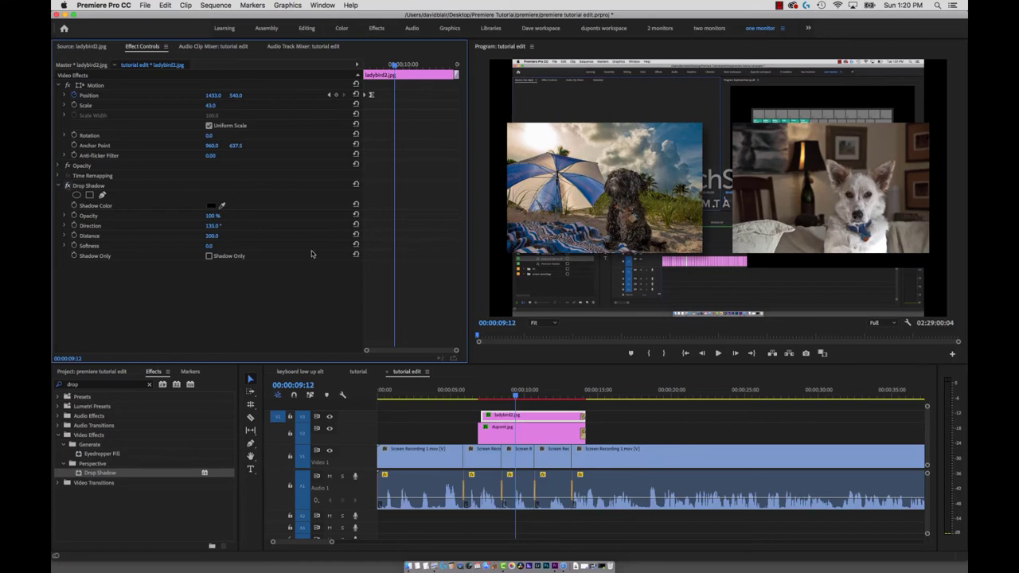
pyautogui.moveTo(215, 237); pyautogui.dragTo(214, 236)
pyautogui.click(514, 394)
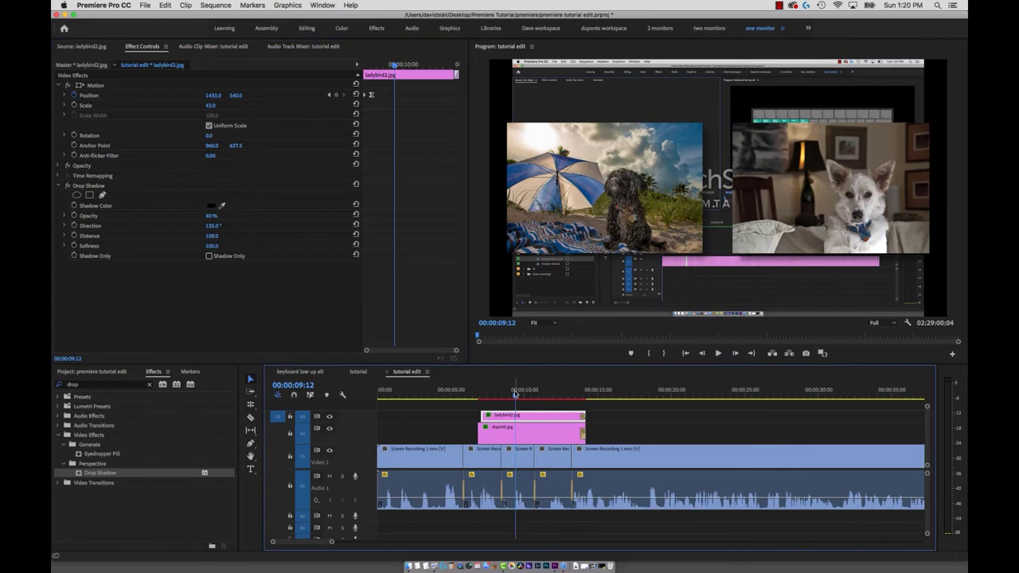
# - Mark the shadowed image clips as the In/Out range, render the preview, and play it back
pyautogui.click(483, 392)
pyautogui.press('x')
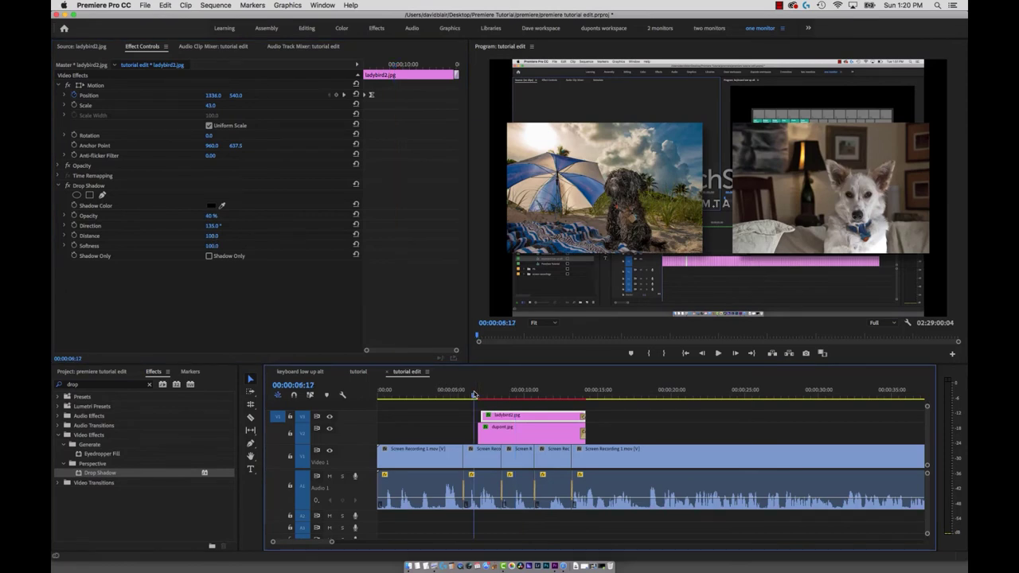
pyautogui.press('=')
pyautogui.press('Return')
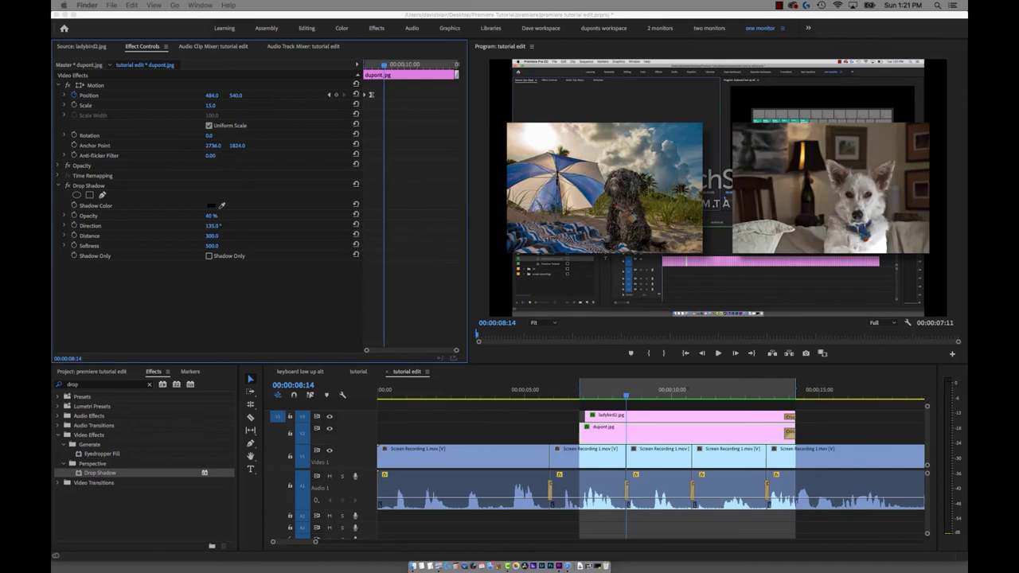
pyautogui.click(496, 391)
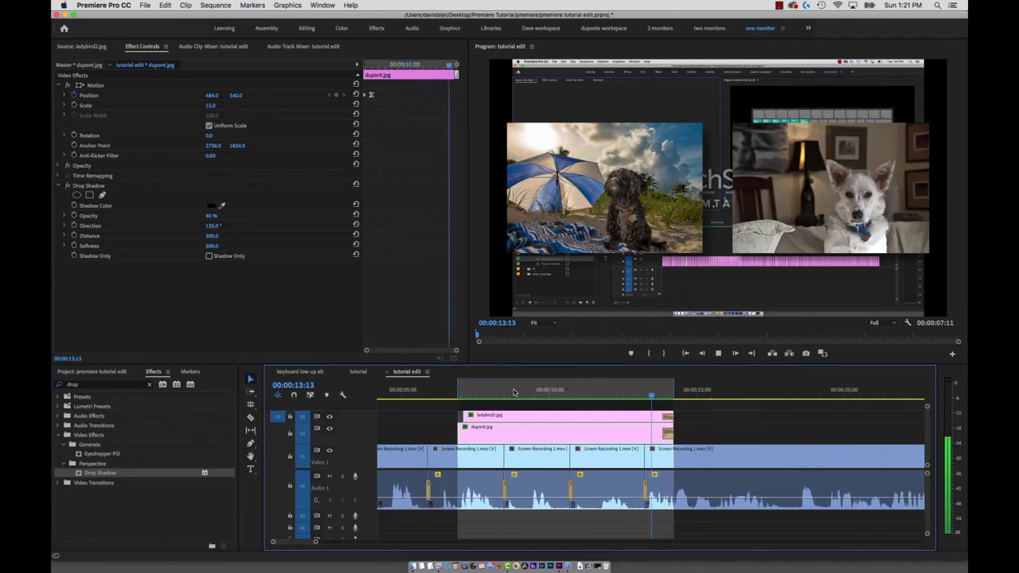
# - Split Screen Recording 1.mov at 00:00:18:05 and 00:00:34:18, isolating the piece between them
pyautogui.press('space')
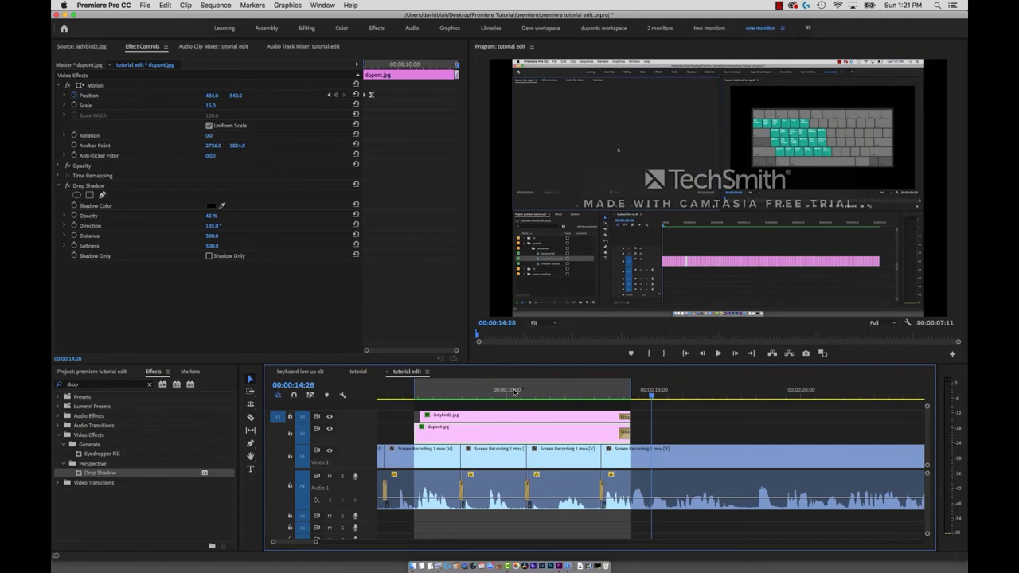
pyautogui.press('-')
pyautogui.click(649, 395)
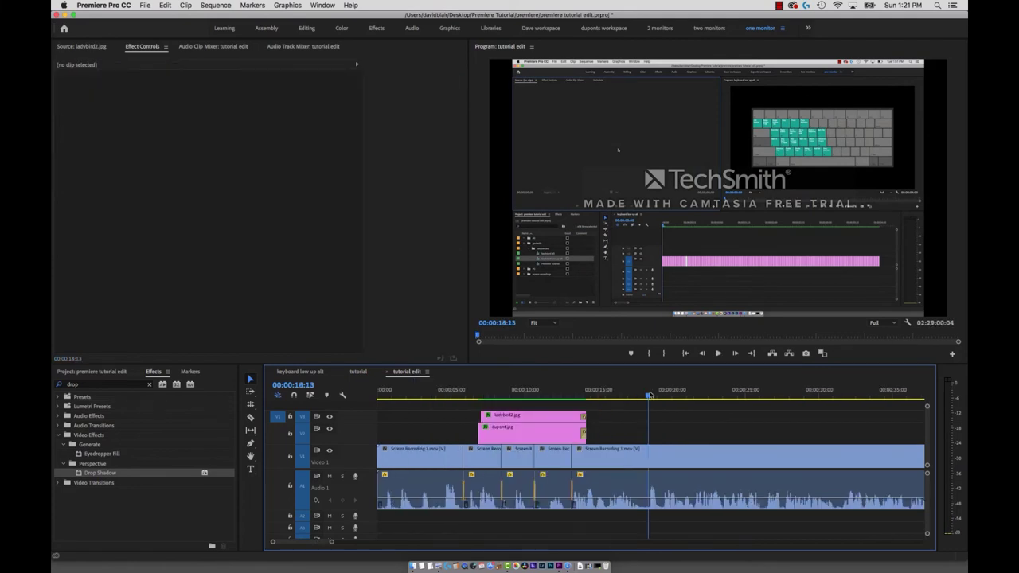
pyautogui.press('-')
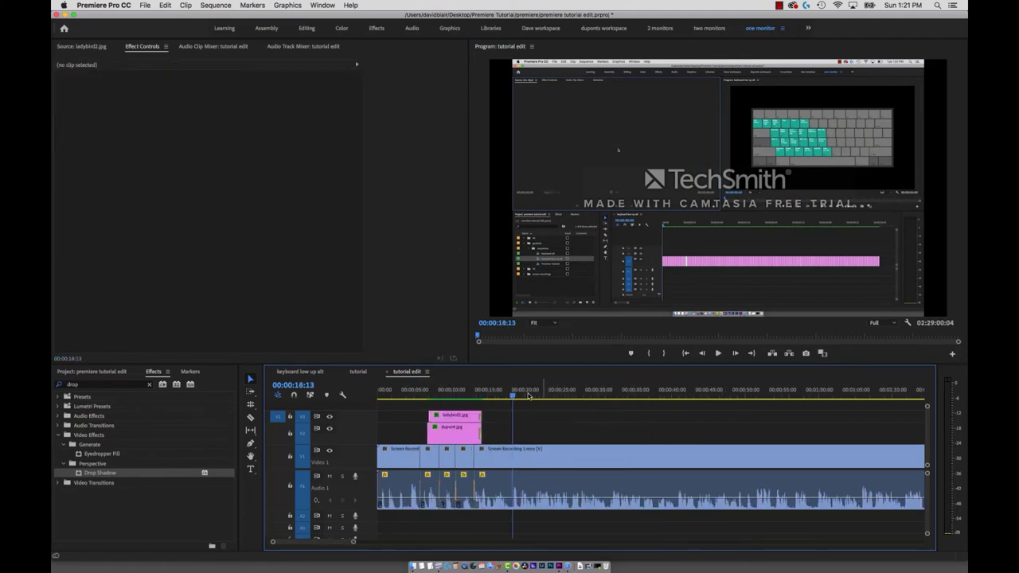
pyautogui.moveTo(525, 394); pyautogui.dragTo(510, 394)
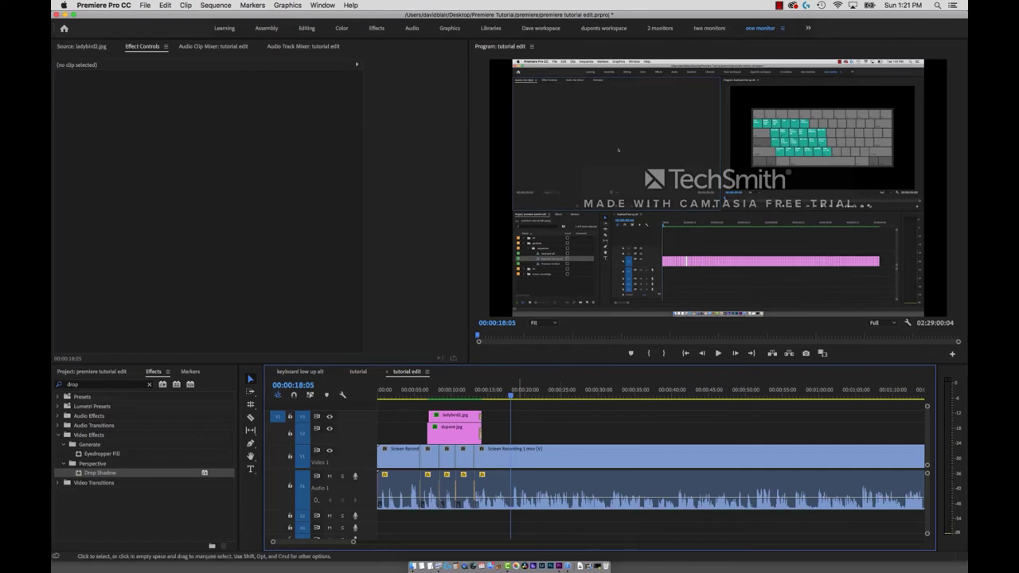
pyautogui.click(533, 455)
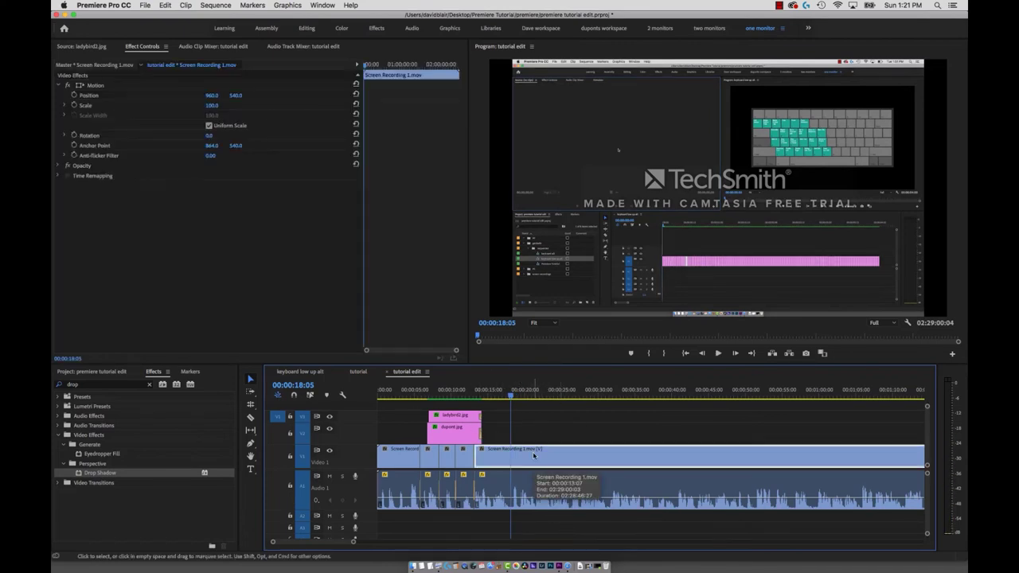
pyautogui.press('super+k')
pyautogui.moveTo(549, 395); pyautogui.dragTo(631, 396)
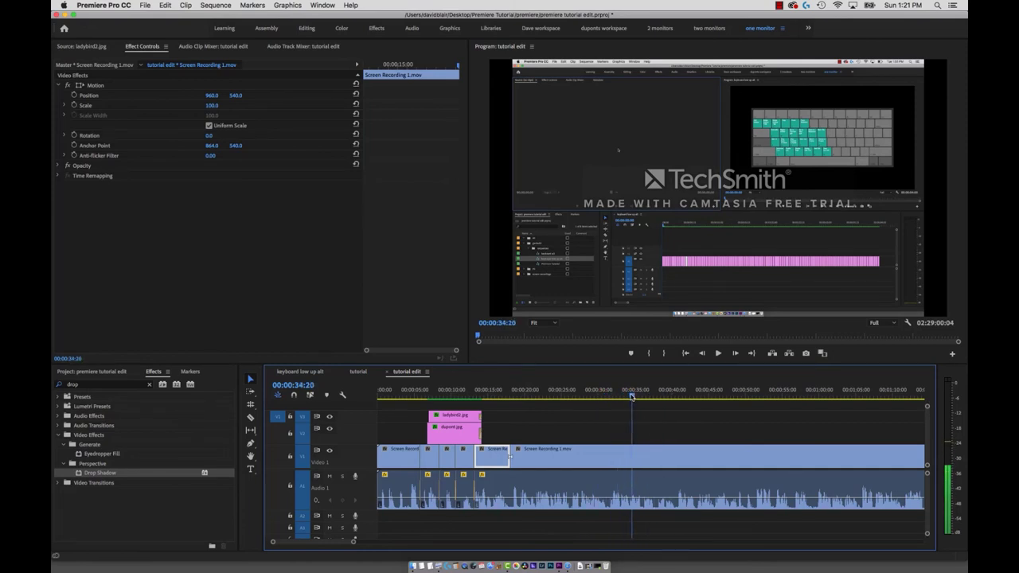
pyautogui.click(620, 454)
pyautogui.press('super+k')
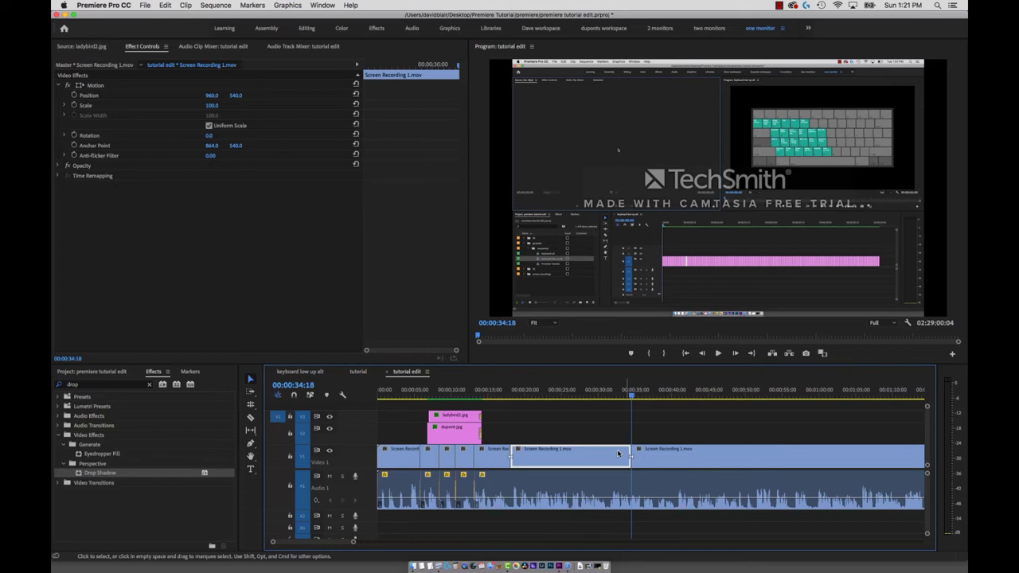
pyautogui.click(570, 393)
pyautogui.press('Up')
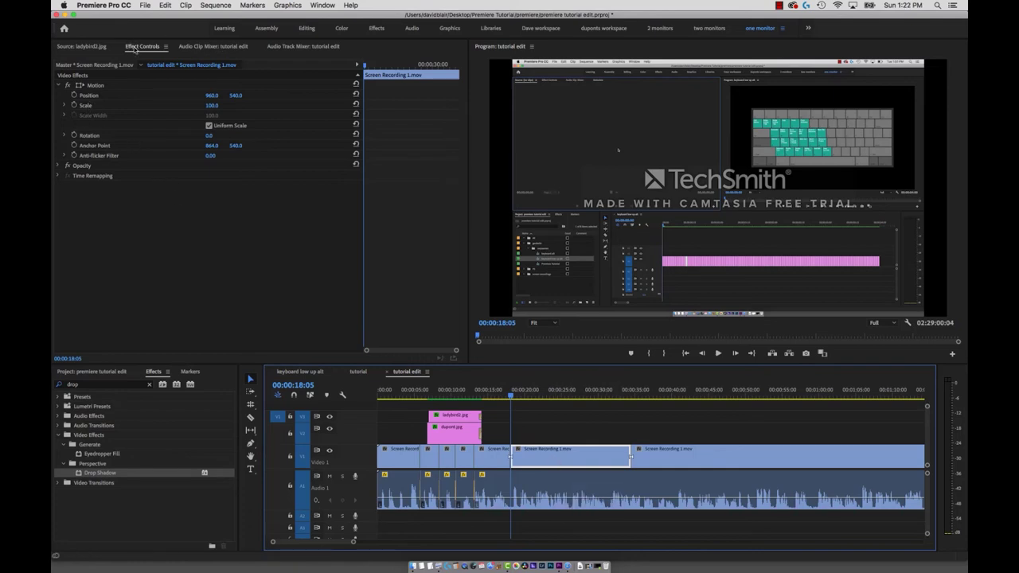
# - Enable Scale keyframing and set Scale to 200 at 00:00:20:05, two seconds into the piece
pyautogui.click(73, 105)
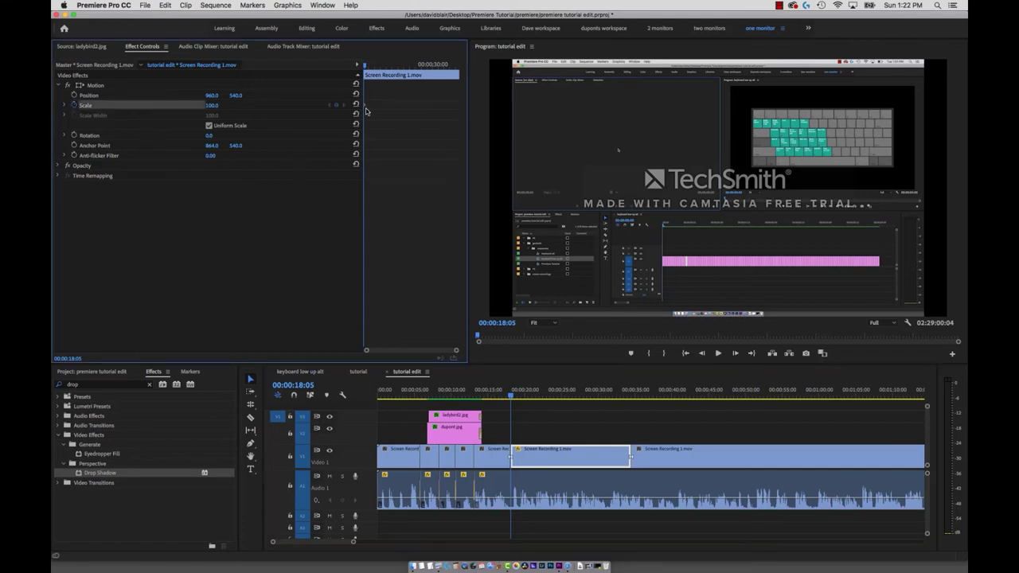
pyautogui.click(545, 418)
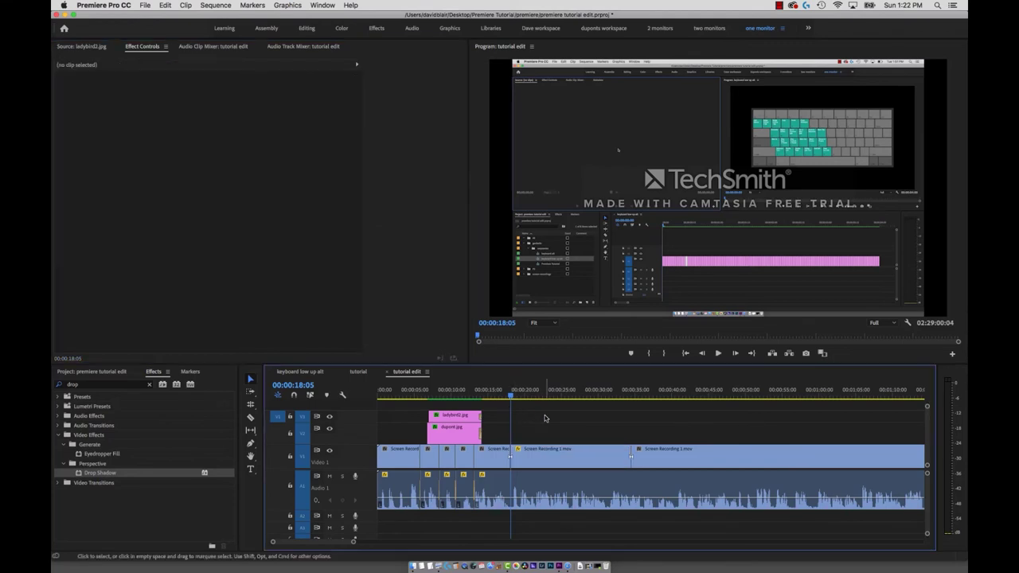
pyautogui.write('+200')
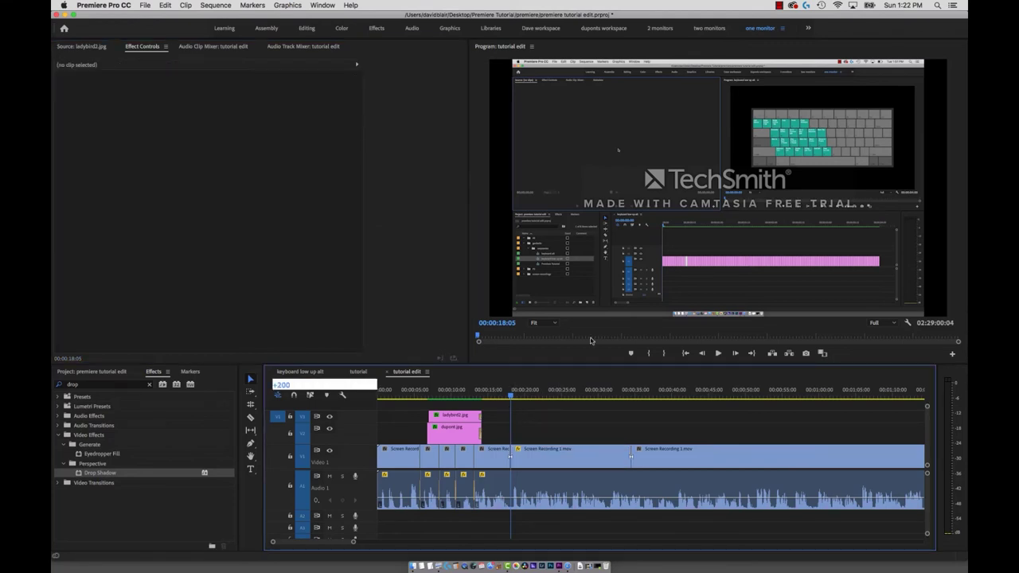
pyautogui.press('Return')
pyautogui.press('d')
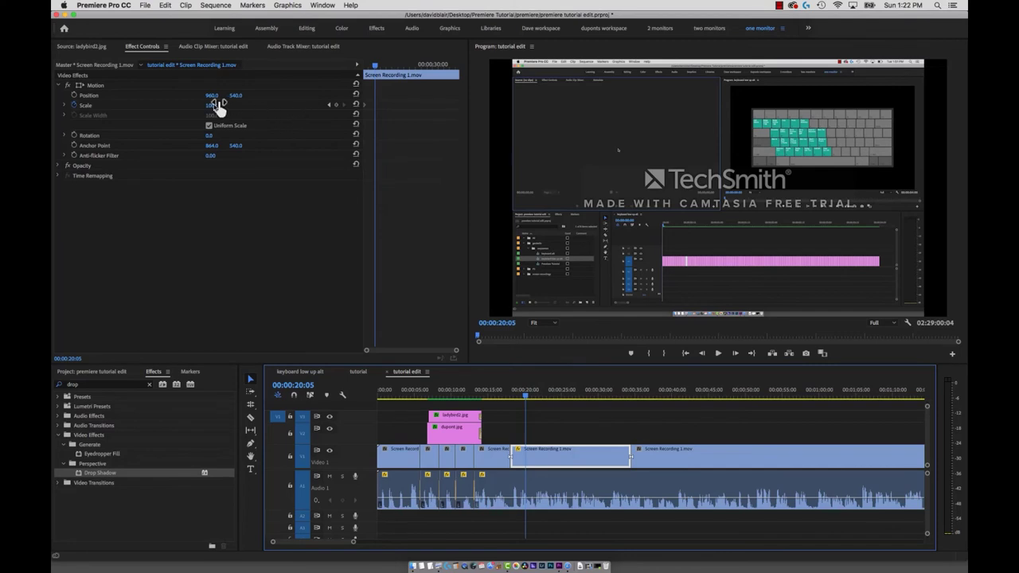
pyautogui.click(213, 105)
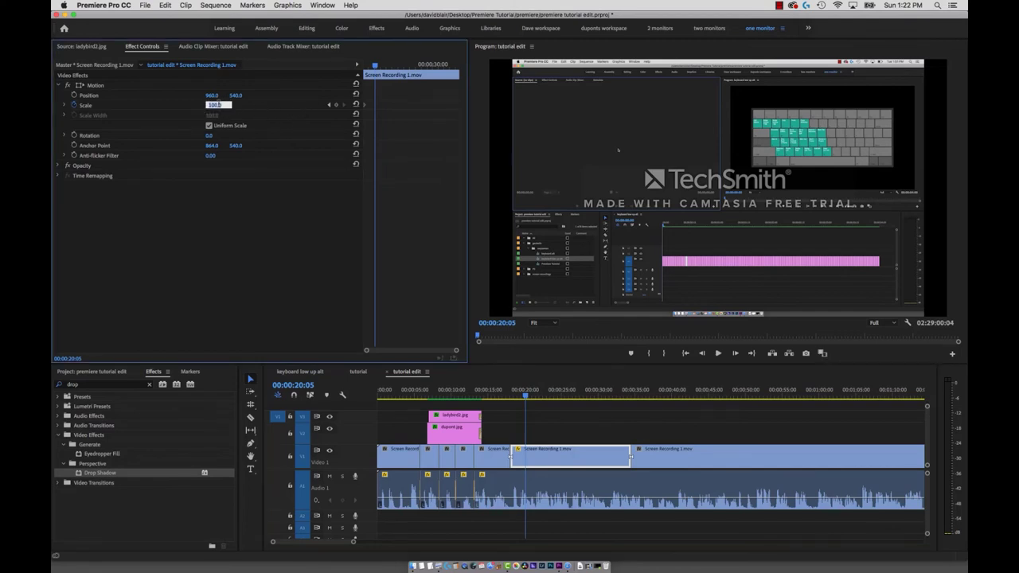
pyautogui.write('200')
pyautogui.press('Return')
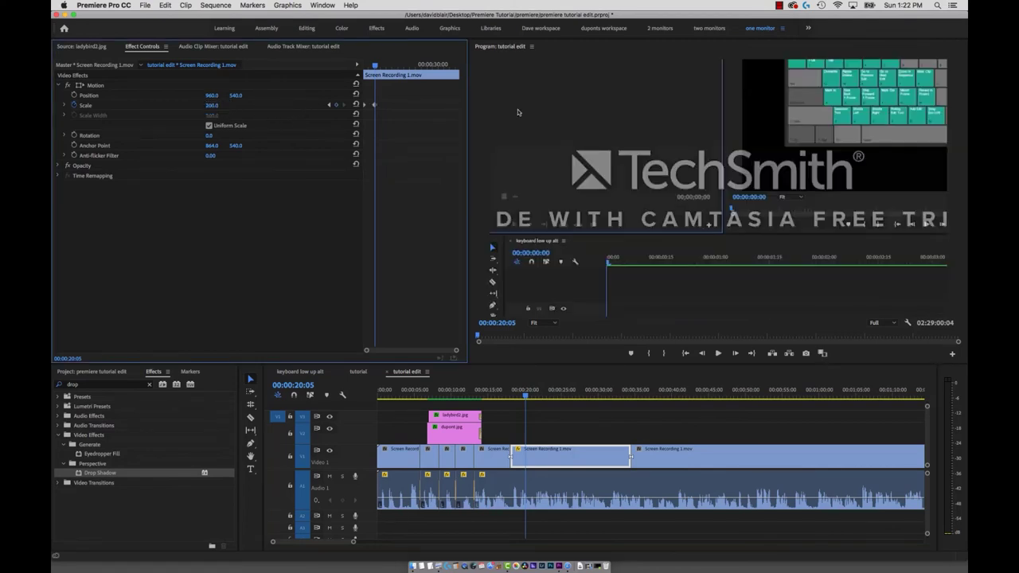
pyautogui.press('l')
pyautogui.press('l')
pyautogui.press('l')
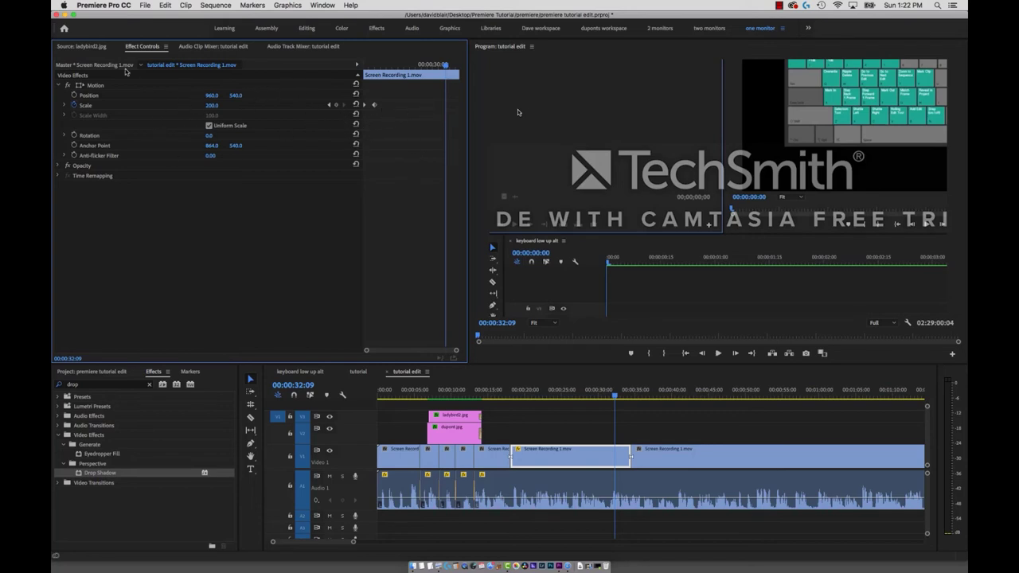
# - Add a Scale keyframe holding 200, then set Scale to 100 at the clip's end
pyautogui.click(336, 105)
pyautogui.moveTo(448, 75); pyautogui.dragTo(478, 76)
pyautogui.click(631, 390)
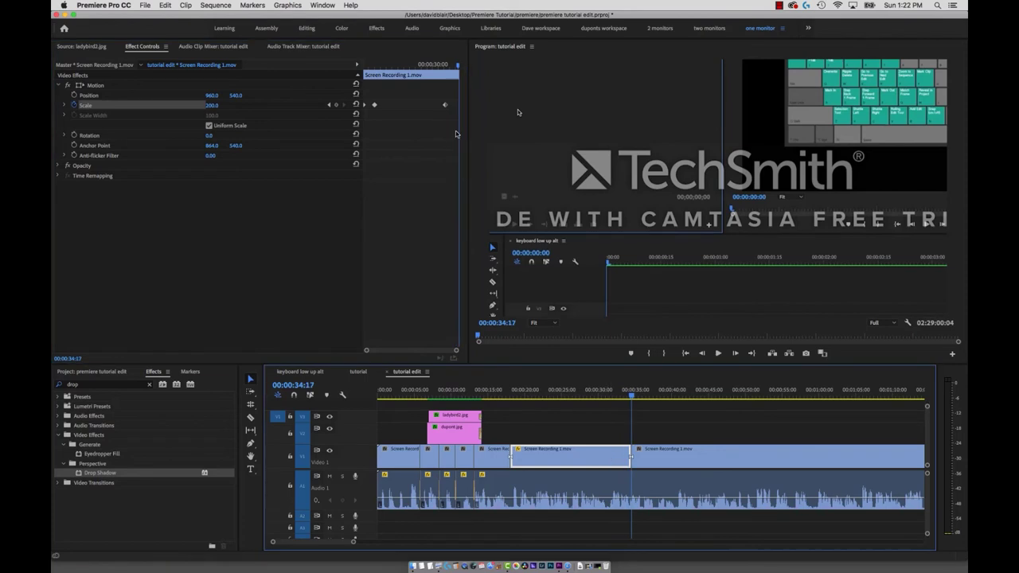
pyautogui.click(212, 104)
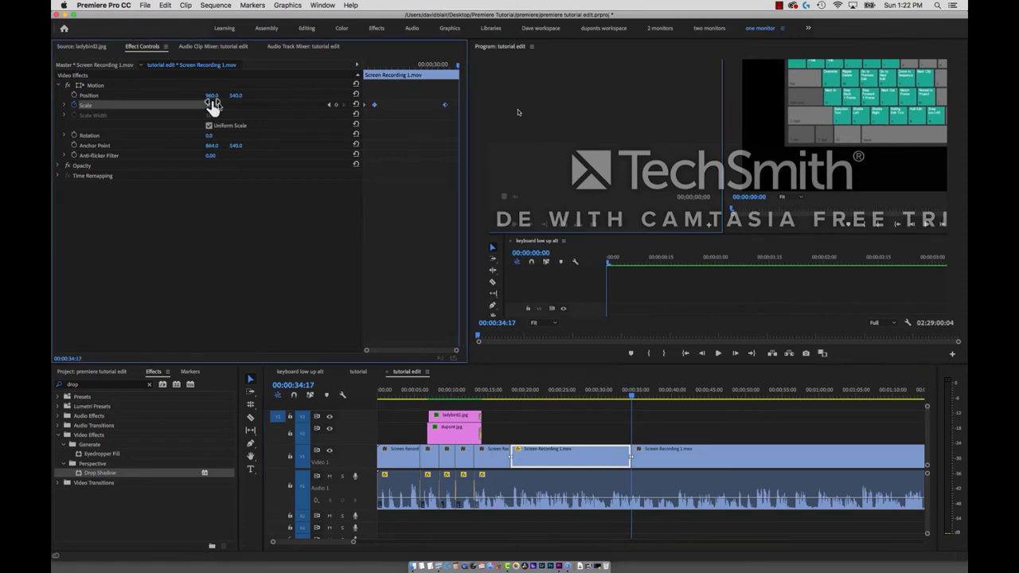
pyautogui.write('100')
pyautogui.press('Return')
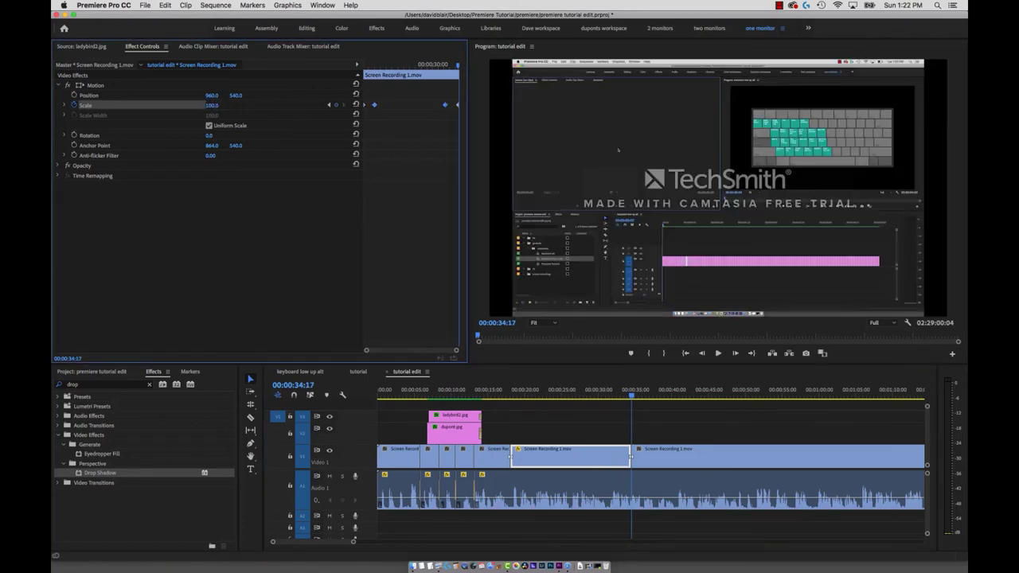
# - Preview the zoom animation from the clip start and through the zoom-out section
pyautogui.press('Up')
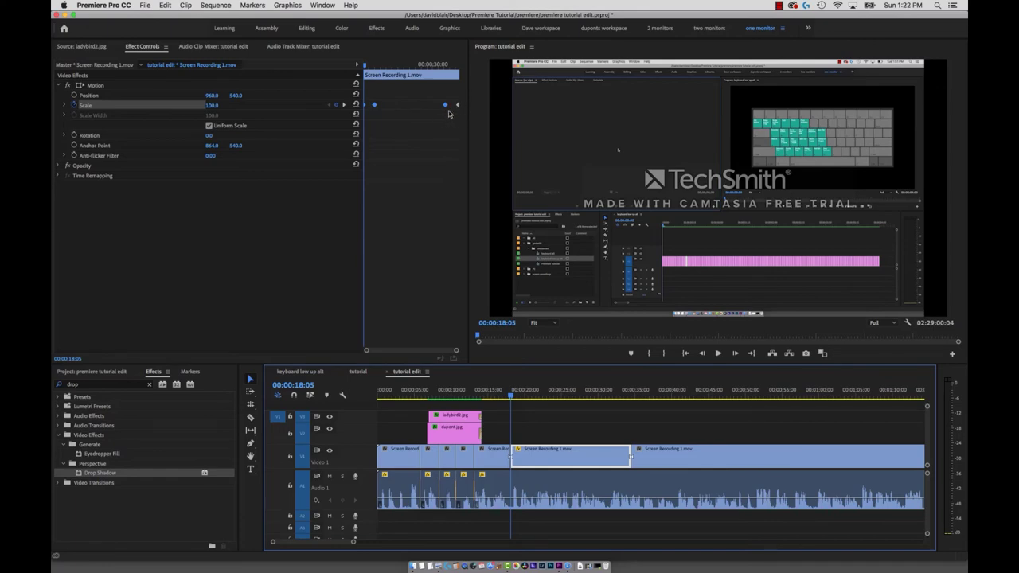
pyautogui.press('space')
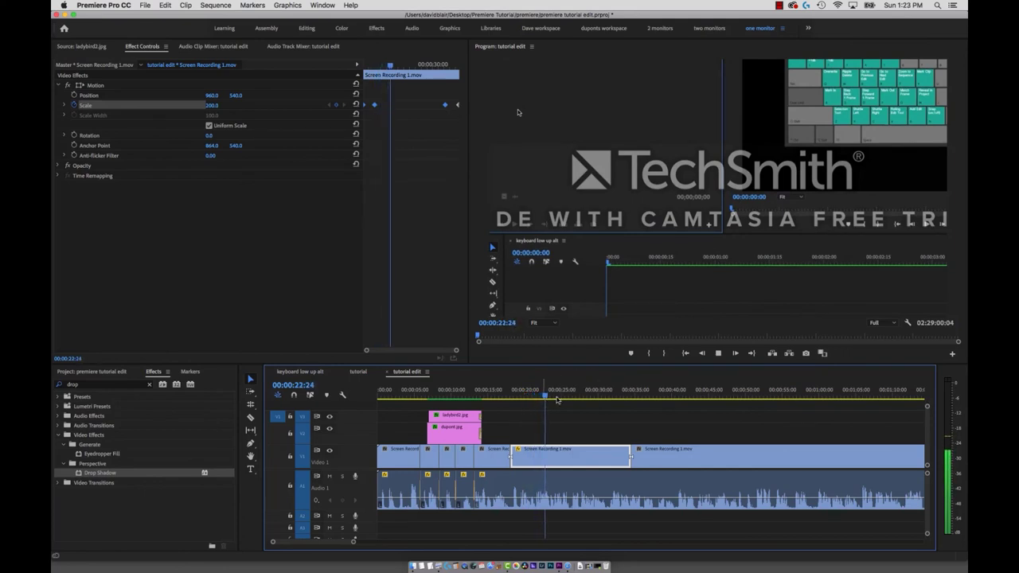
pyautogui.moveTo(549, 394); pyautogui.dragTo(599, 395)
pyautogui.press('space')
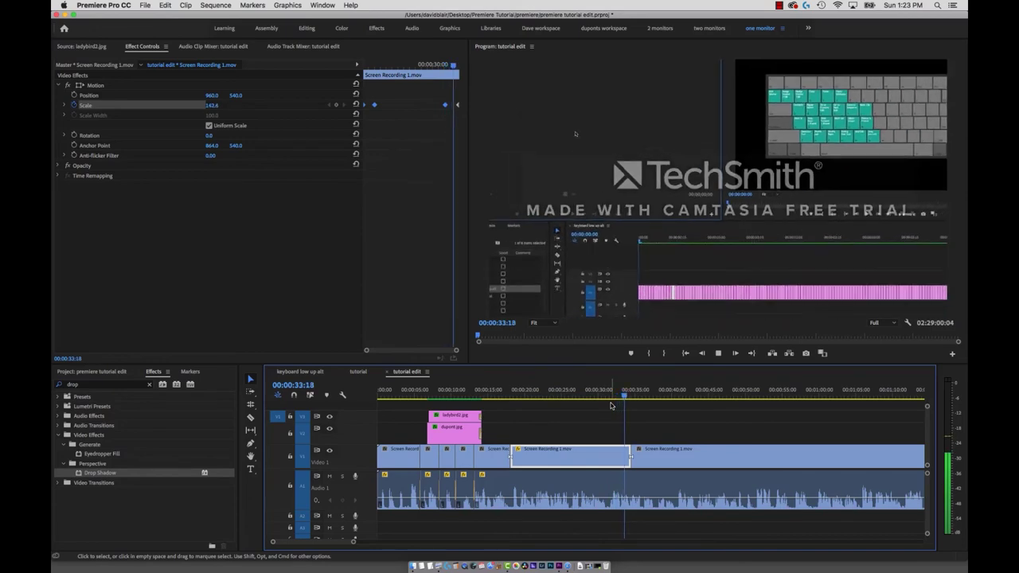
pyautogui.press('space')
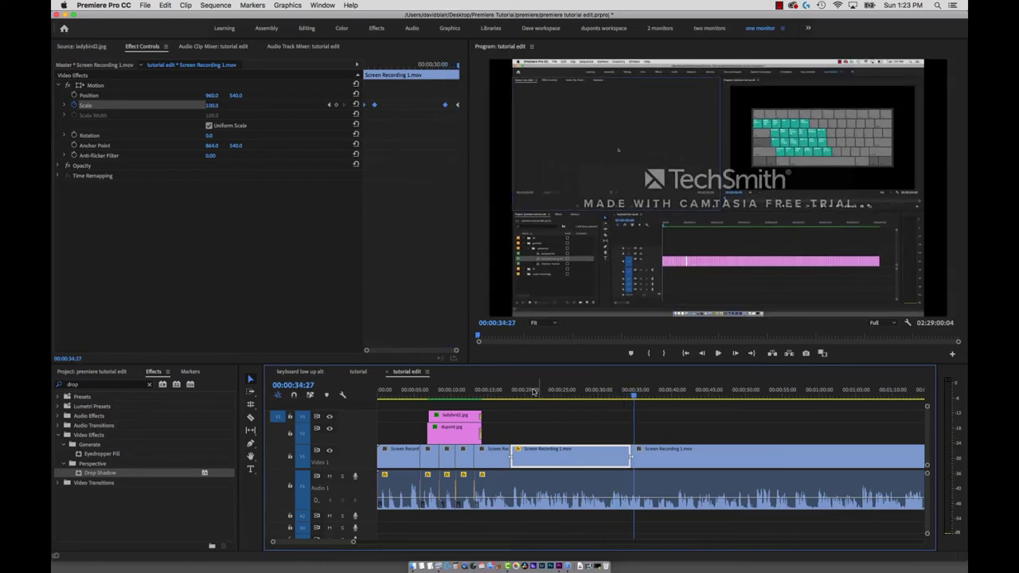
pyautogui.moveTo(532, 392); pyautogui.dragTo(510, 391)
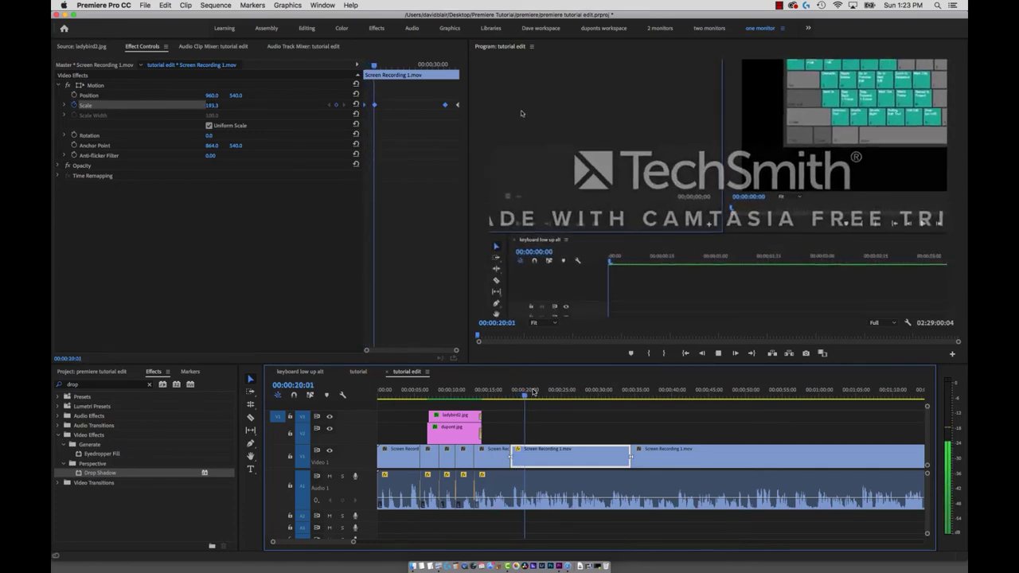
pyautogui.press('space')
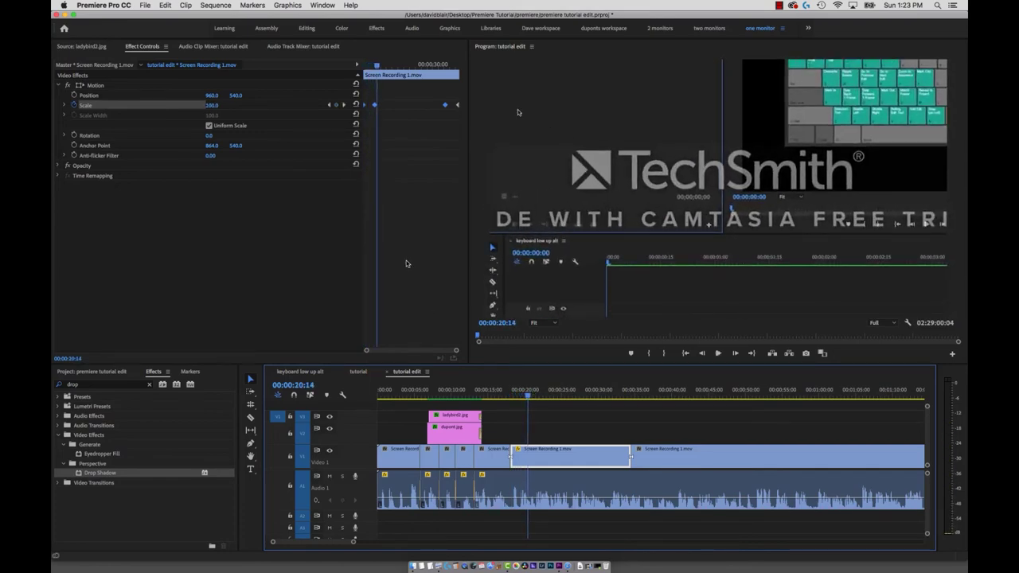
pyautogui.click(412, 211)
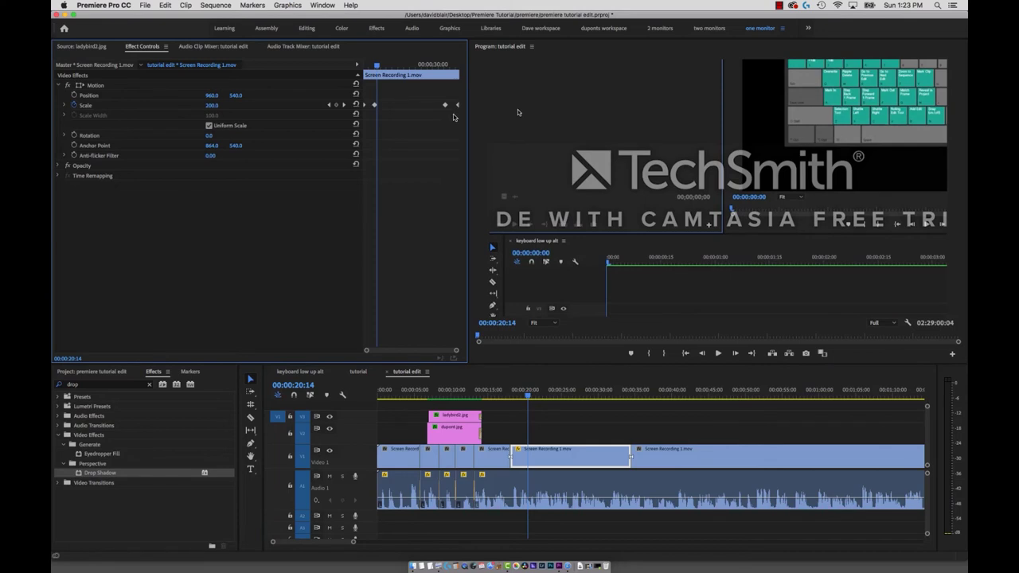
# - Apply Ease Out, Ease In, Ease Out and Ease In to the four Scale keyframes, then preview
pyautogui.rightClick(364, 109)
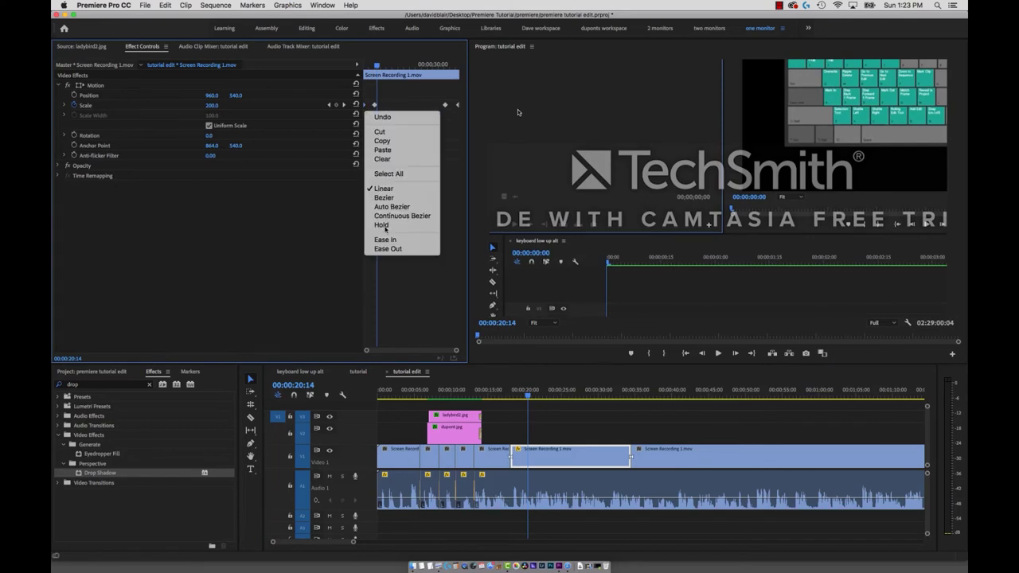
pyautogui.click(390, 249)
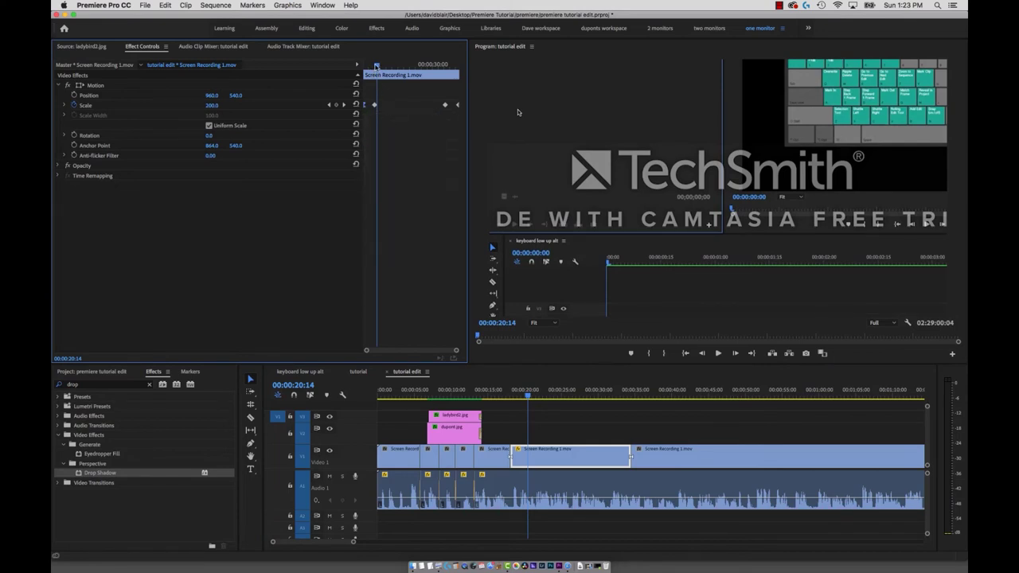
pyautogui.rightClick(374, 104)
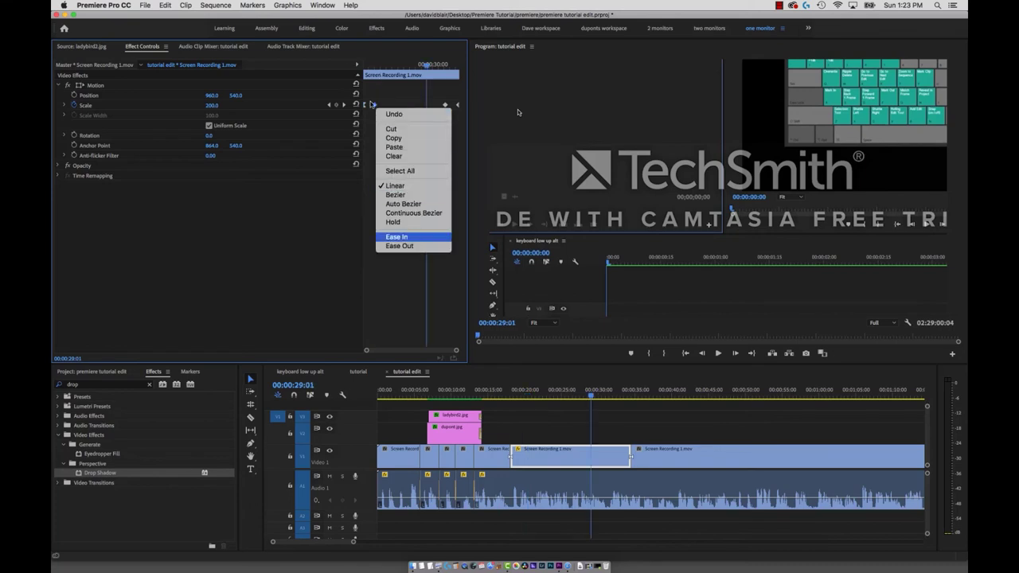
pyautogui.click(398, 237)
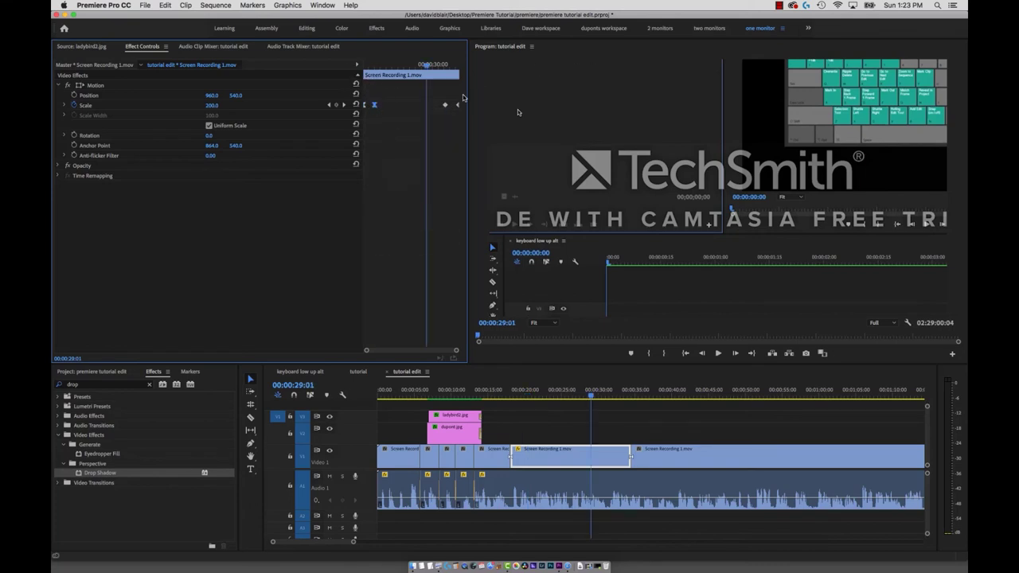
pyautogui.rightClick(446, 105)
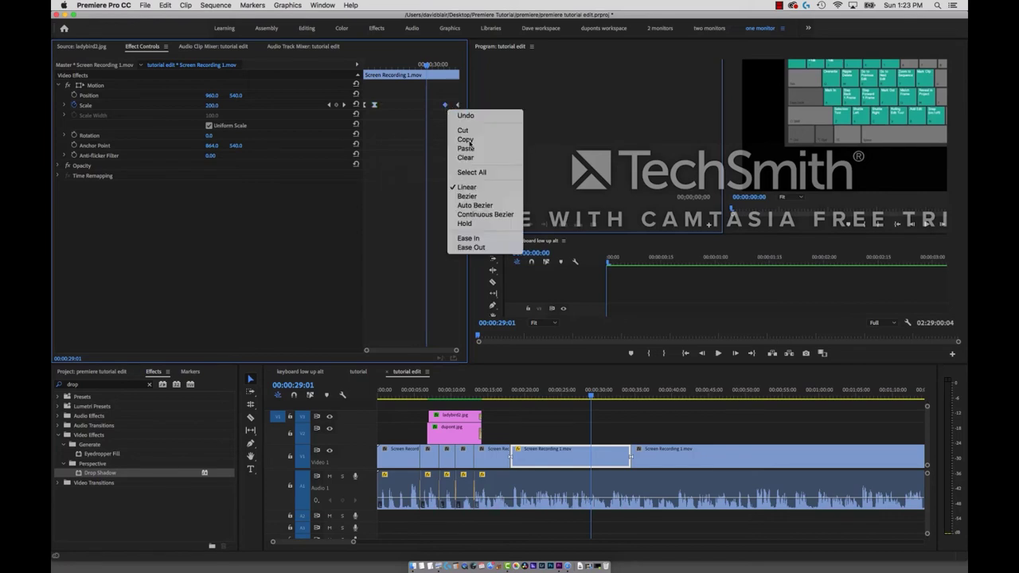
pyautogui.click(470, 247)
pyautogui.rightClick(460, 110)
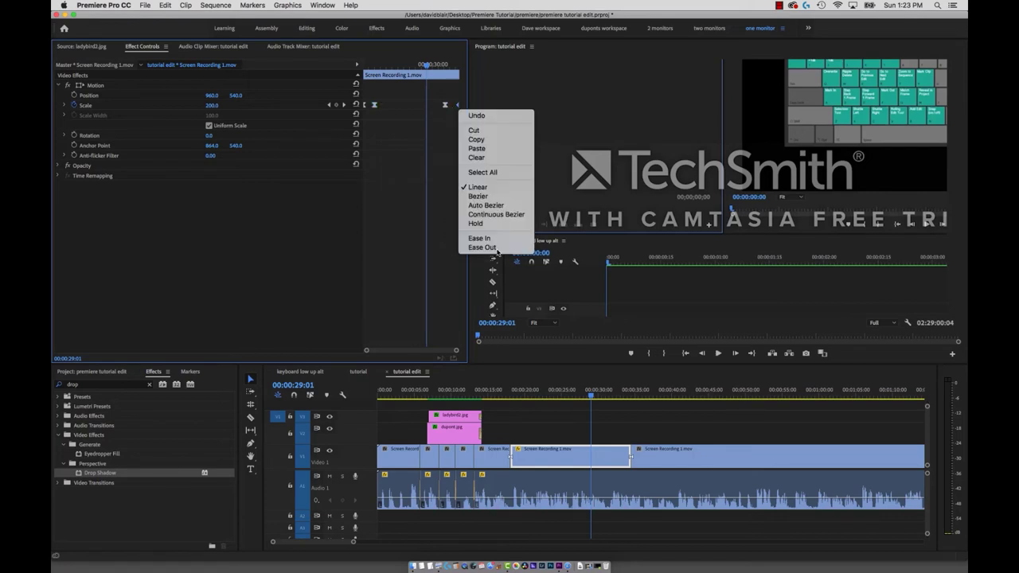
pyautogui.click(479, 238)
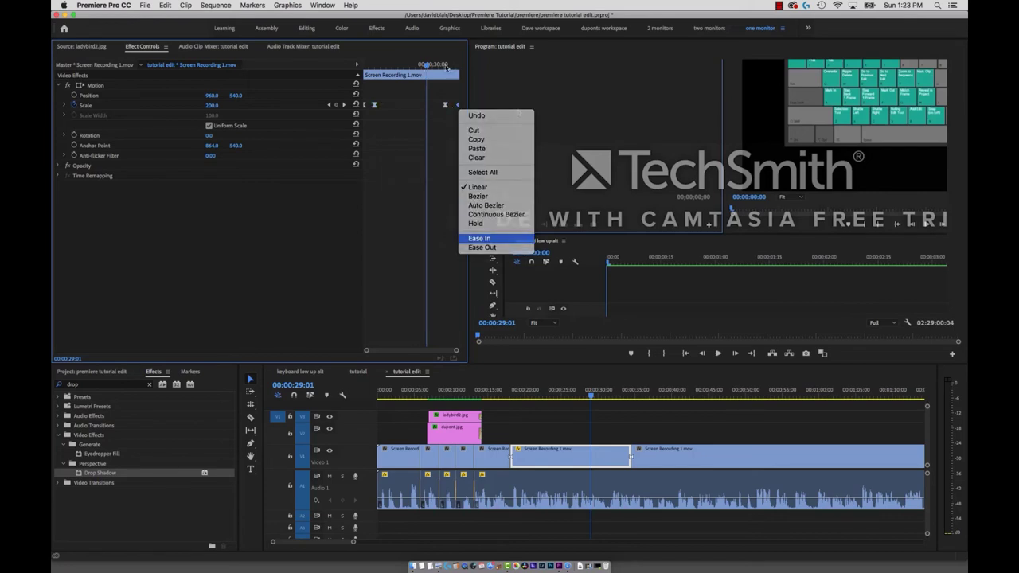
pyautogui.click(327, 105)
pyautogui.press('space')
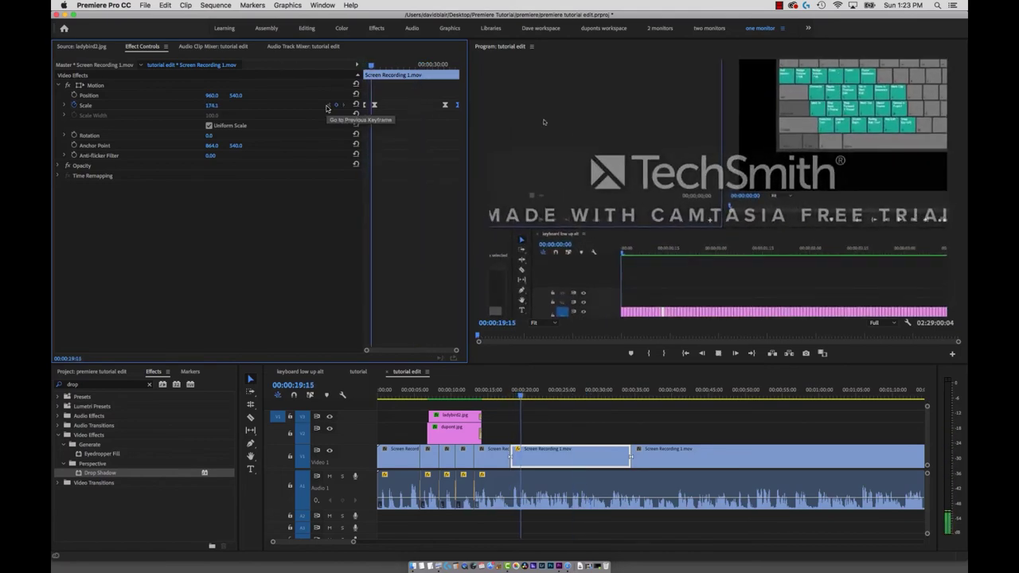
# - Play the eased zoom from the start and from 00:00:31:05, then clear the 'drop' Effects search
pyautogui.click(351, 67)
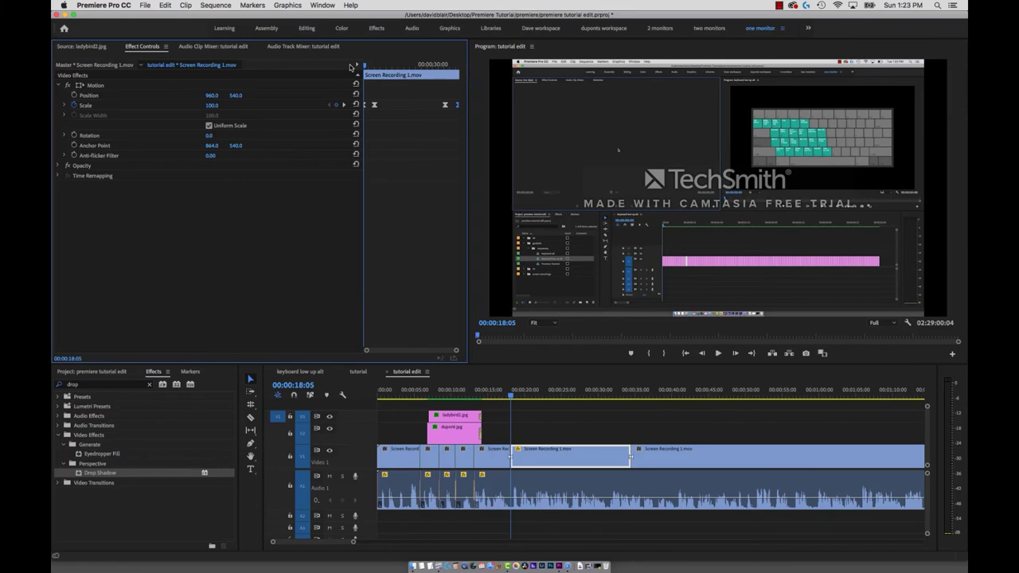
pyautogui.press('space')
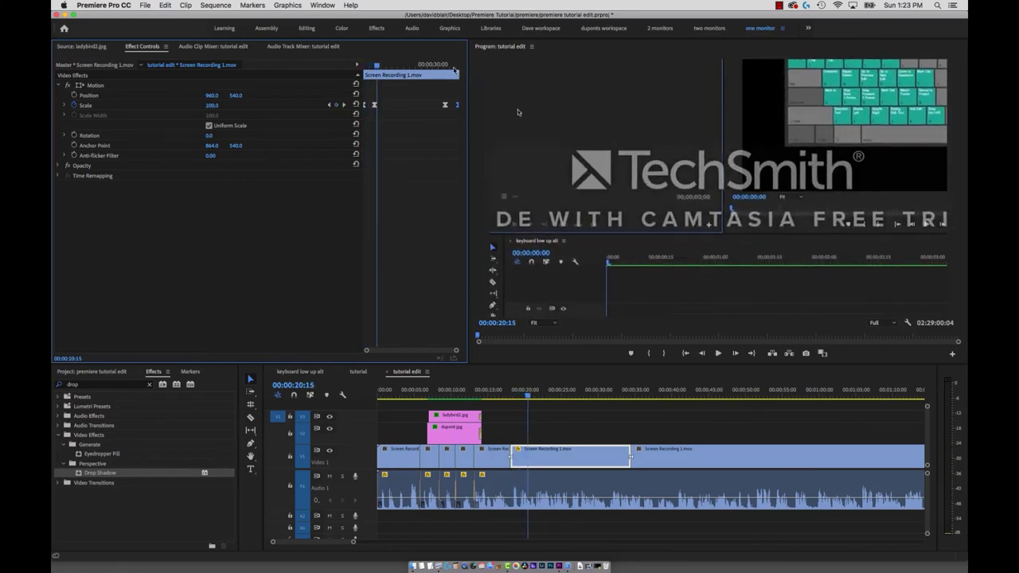
pyautogui.click(439, 65)
pyautogui.press('space')
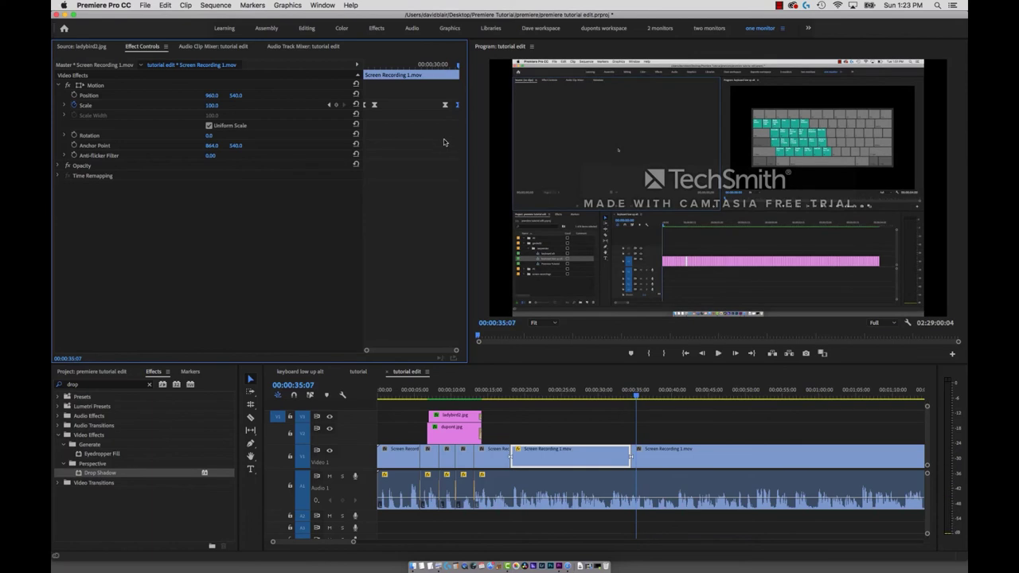
pyautogui.click(403, 65)
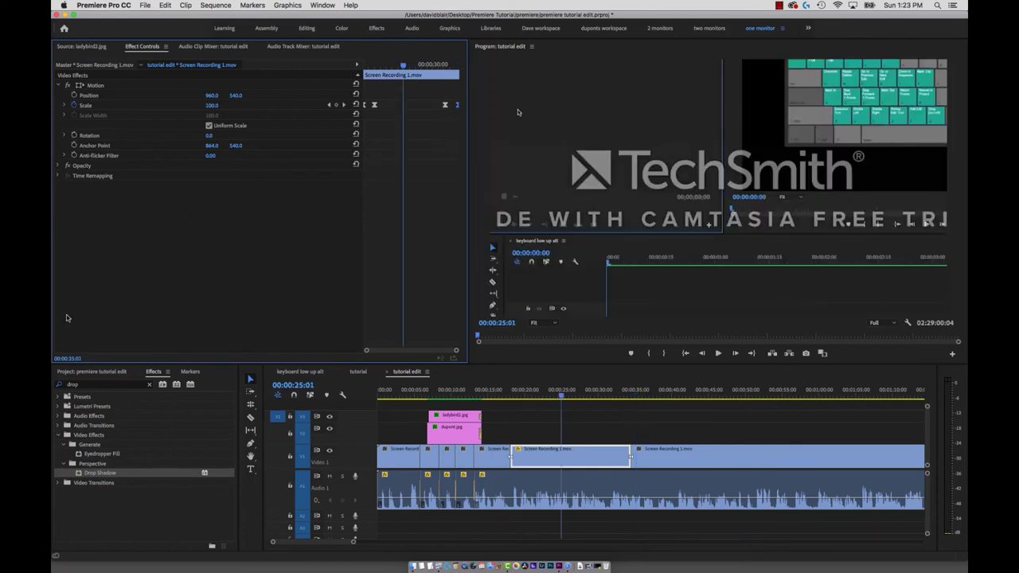
pyautogui.click(57, 435)
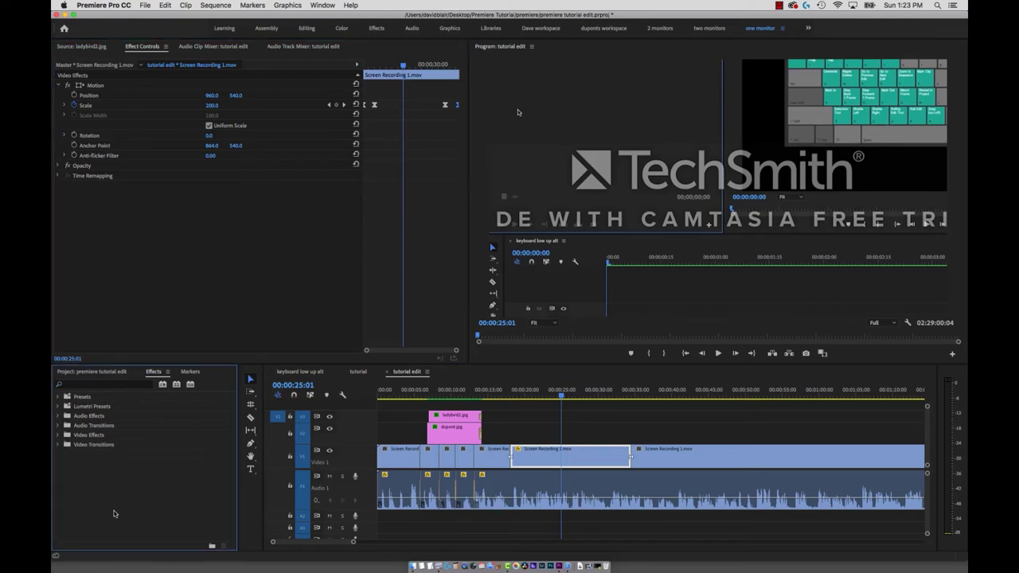
# - Expand the Color Correction effects and bring up the Lumetri settings of Screen Recording 1.mov
pyautogui.click(57, 435)
pyautogui.click(63, 473)
pyautogui.scroll(-1, 85, 510)
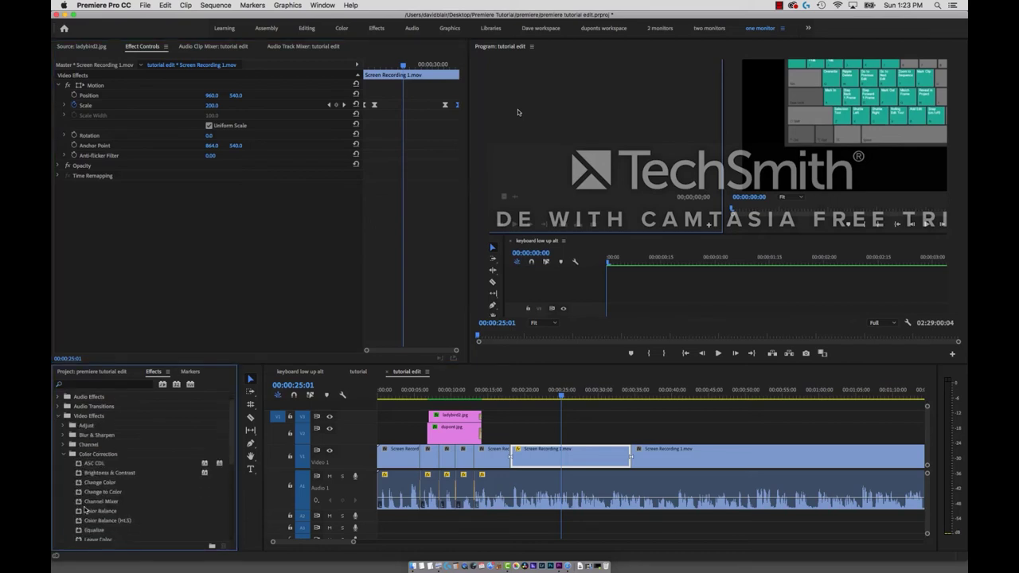
pyautogui.scroll(-3, 85, 510)
pyautogui.moveTo(99, 464); pyautogui.dragTo(565, 461)
pyautogui.press('Up')
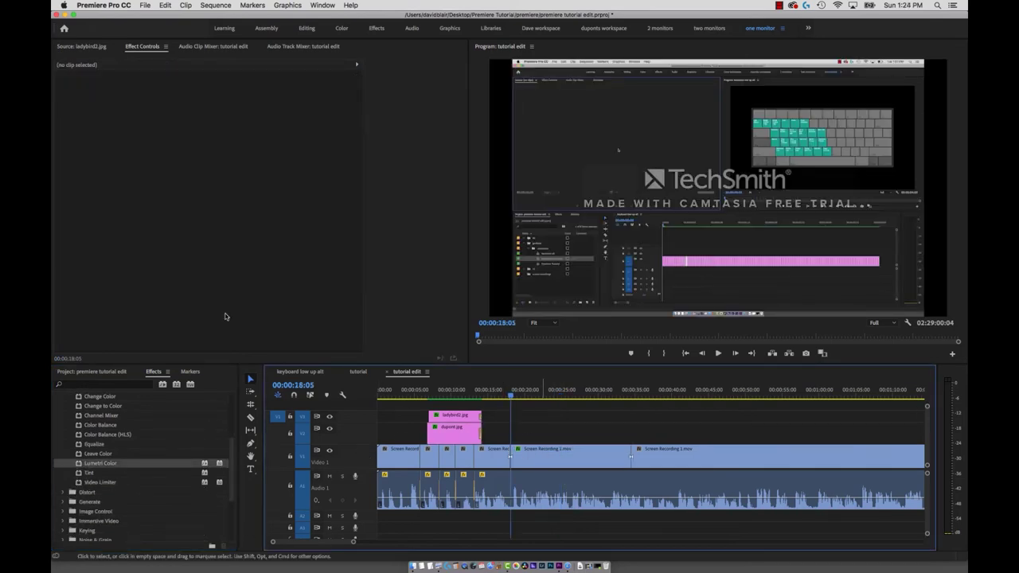
pyautogui.press('d')
pyautogui.scroll(-5, 120, 295)
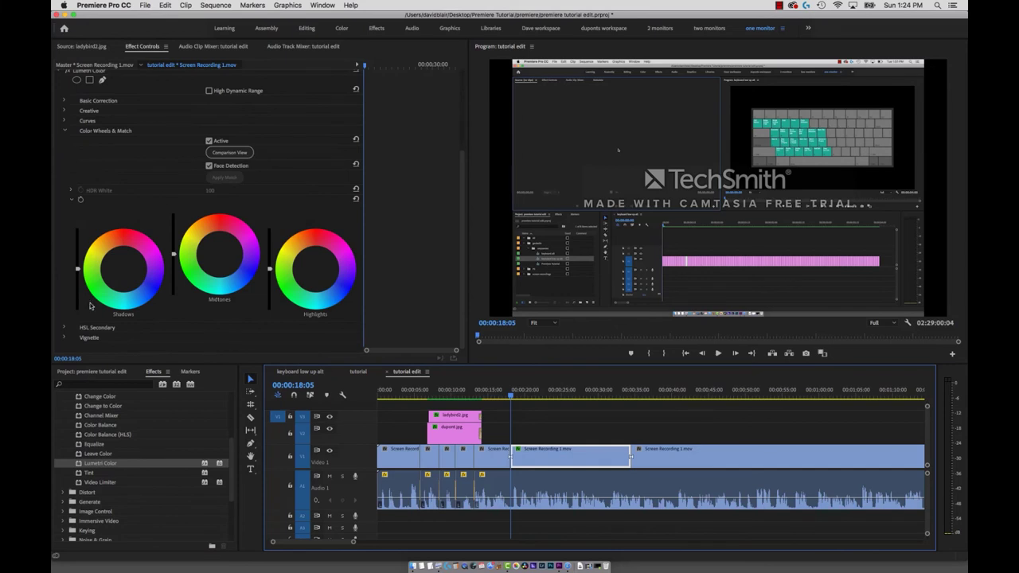
# - Keyframe the Color Wheels with a Shadows lift at 00:00:19:02 and play it back
pyautogui.click(81, 198)
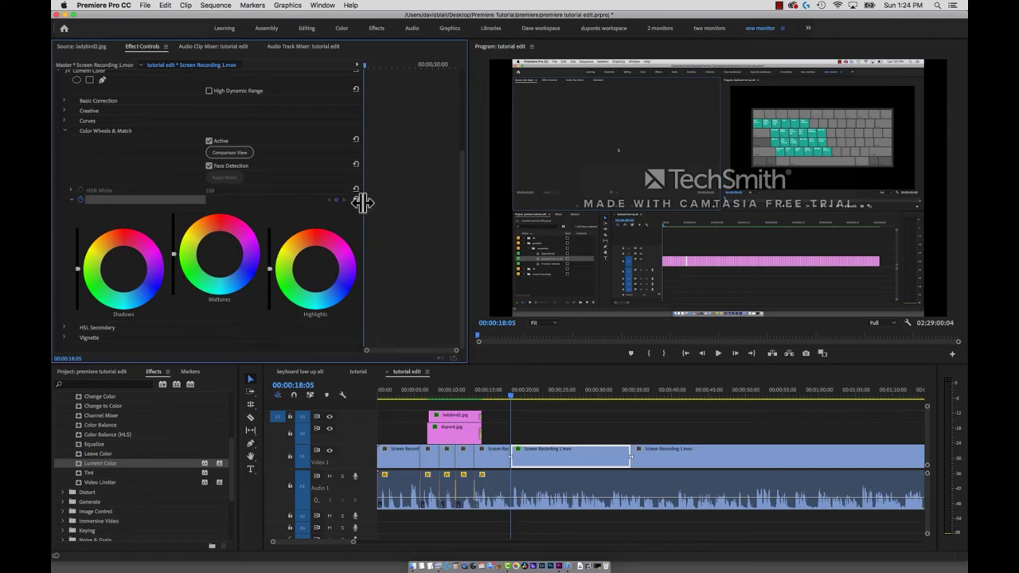
pyautogui.click(368, 66)
pyautogui.moveTo(369, 67); pyautogui.dragTo(370, 66)
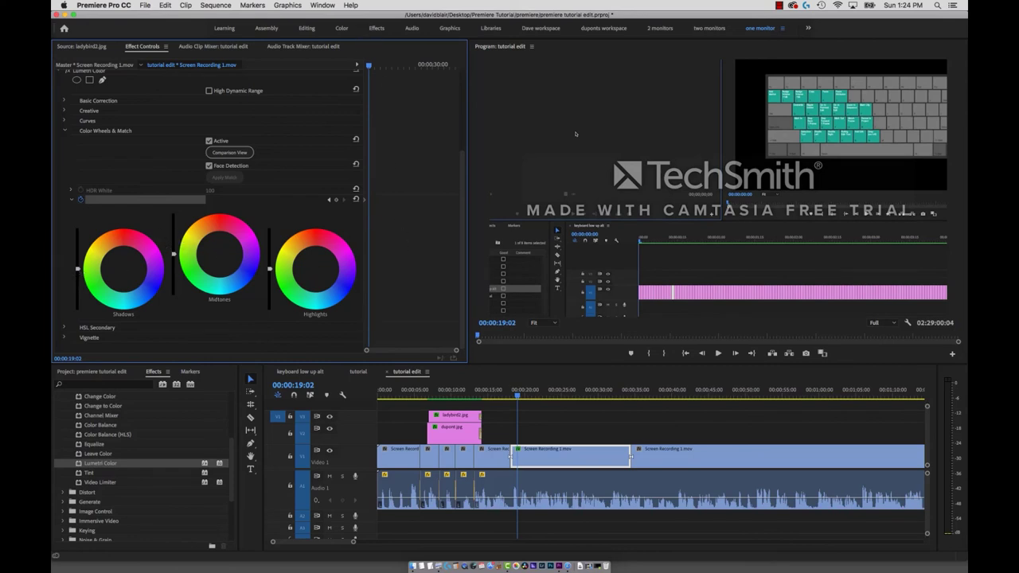
pyautogui.moveTo(78, 263); pyautogui.dragTo(77, 229)
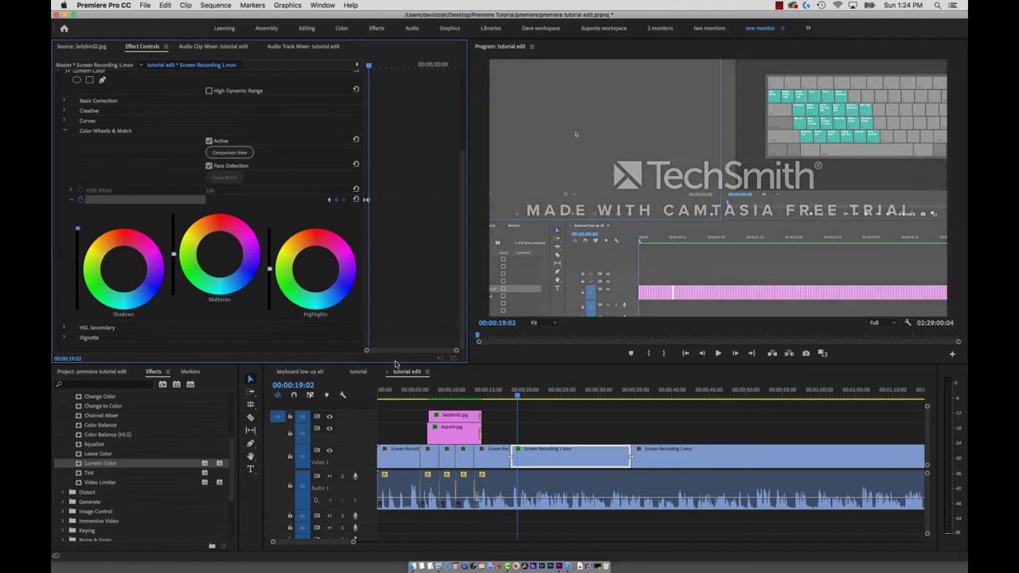
pyautogui.click(364, 63)
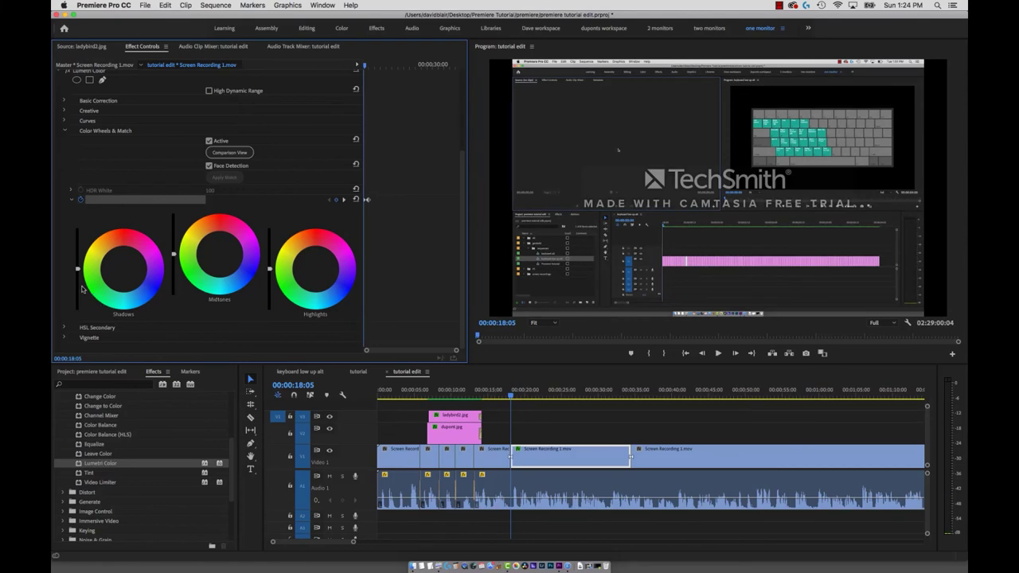
pyautogui.press('space')
pyautogui.moveTo(78, 275); pyautogui.dragTo(77, 228)
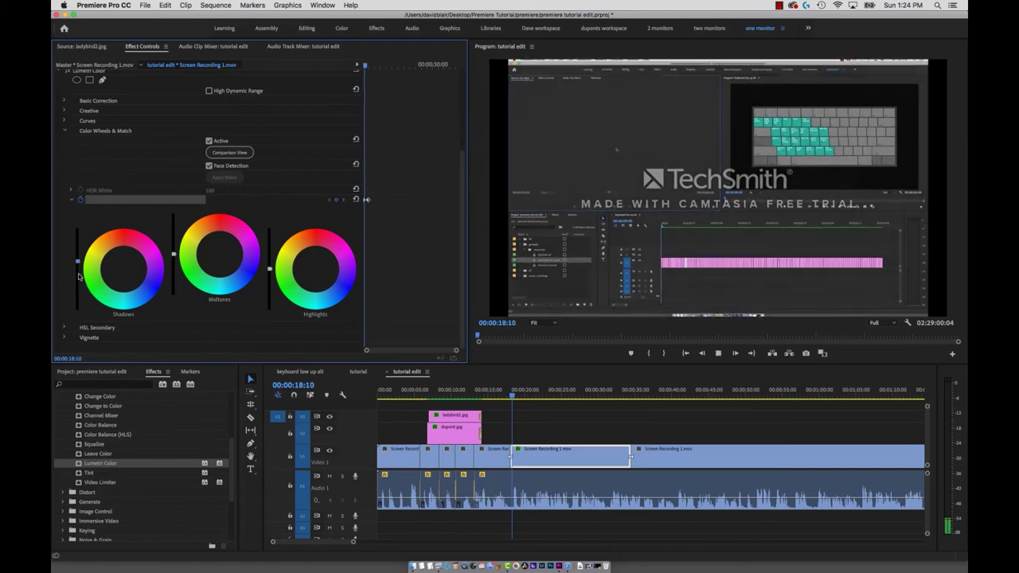
pyautogui.press('space')
# - Turn off Color Wheels animation, deleting its keyframes, and reset the wheels to defaults
pyautogui.press('b')
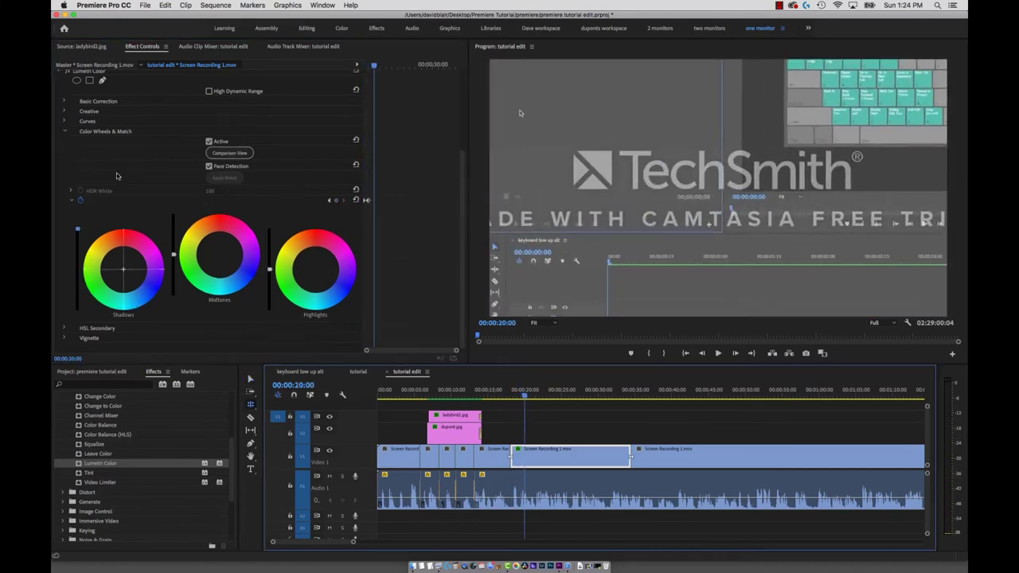
pyautogui.click(83, 203)
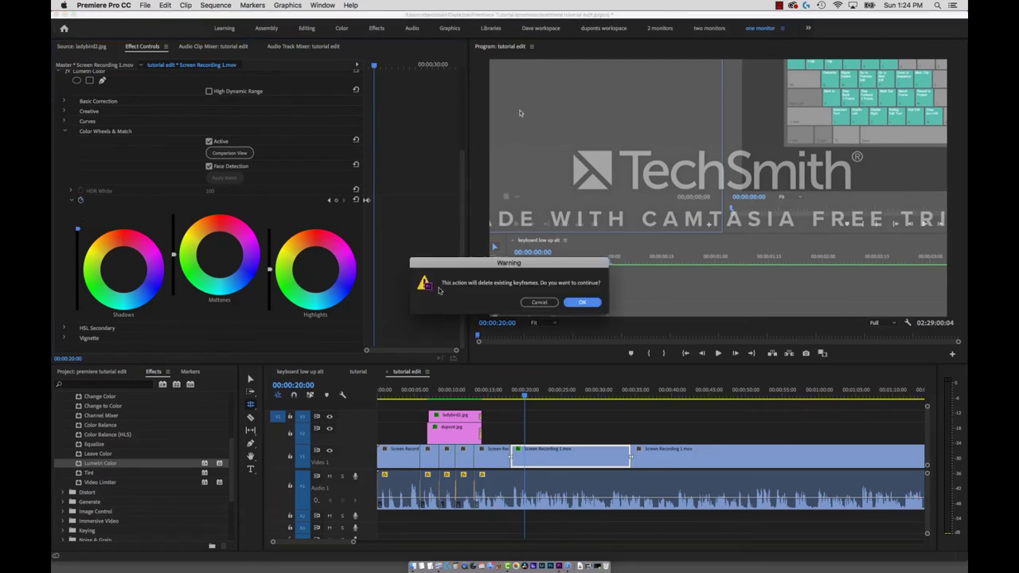
pyautogui.click(575, 300)
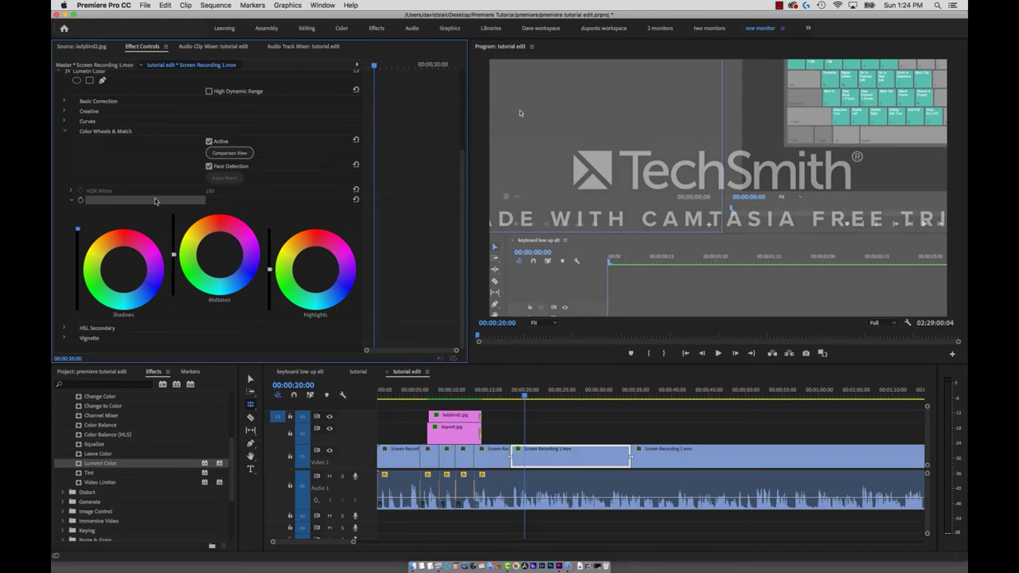
pyautogui.click(356, 200)
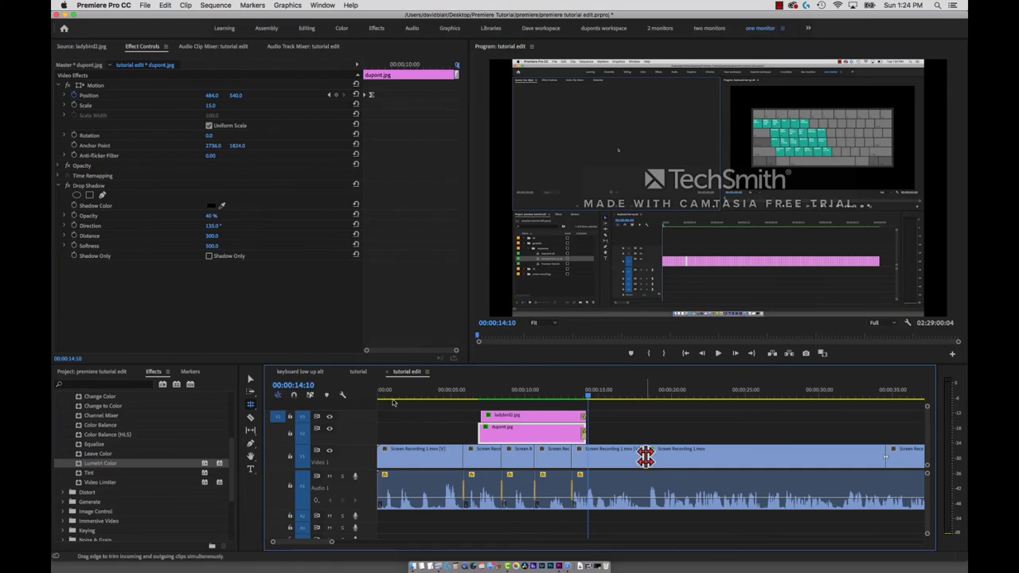
# - Select all Audio 1 clips and nudge their volume up 1 dB, then back down 1 dB
pyautogui.press('v')
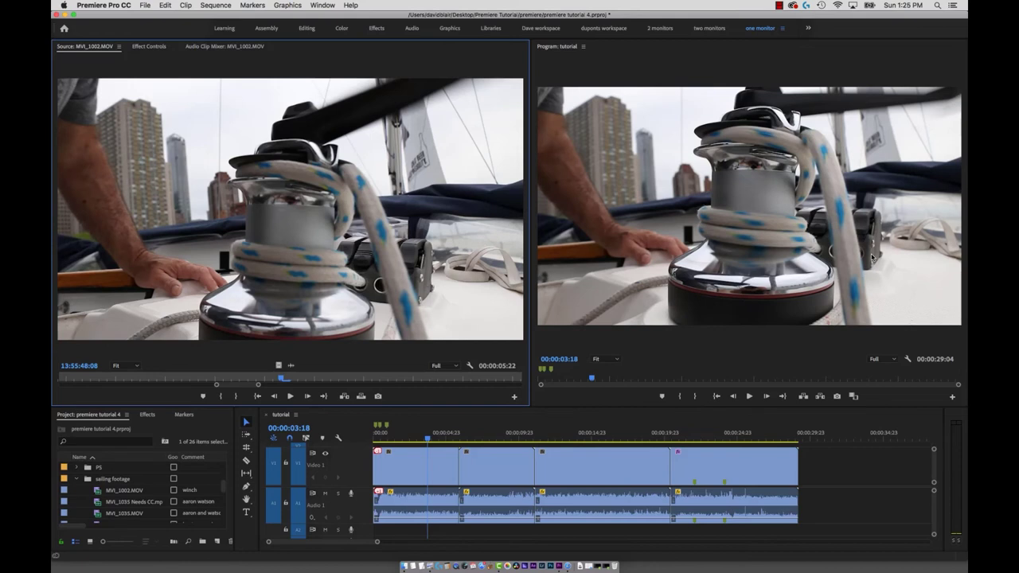
pyautogui.click(541, 380)
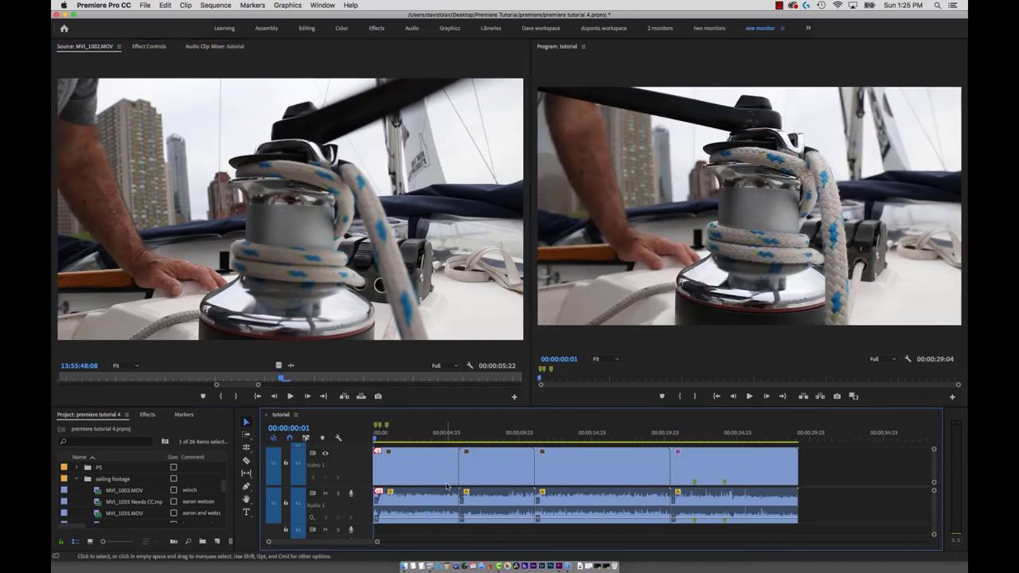
pyautogui.moveTo(772, 536); pyautogui.dragTo(436, 507)
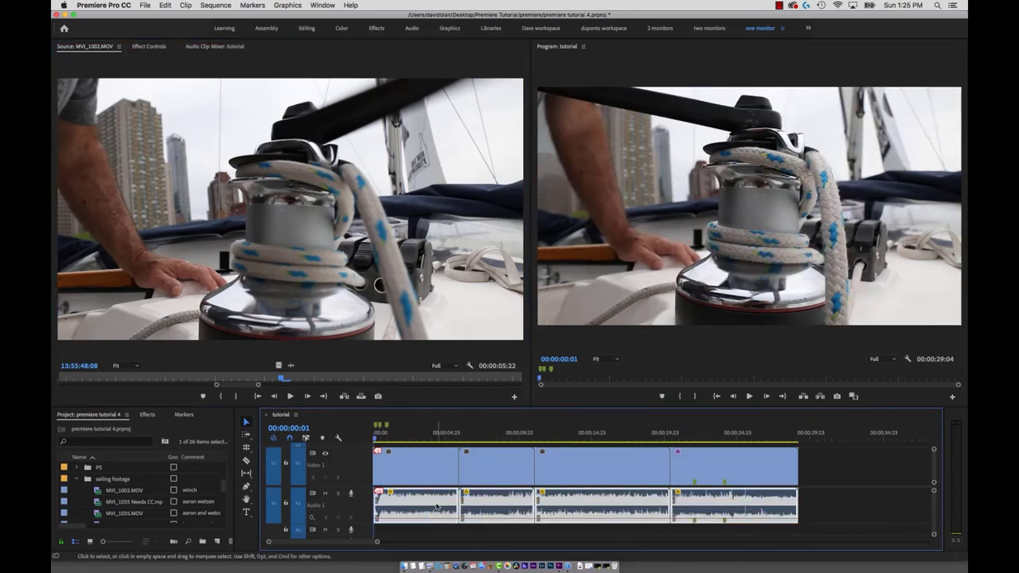
pyautogui.press('1')
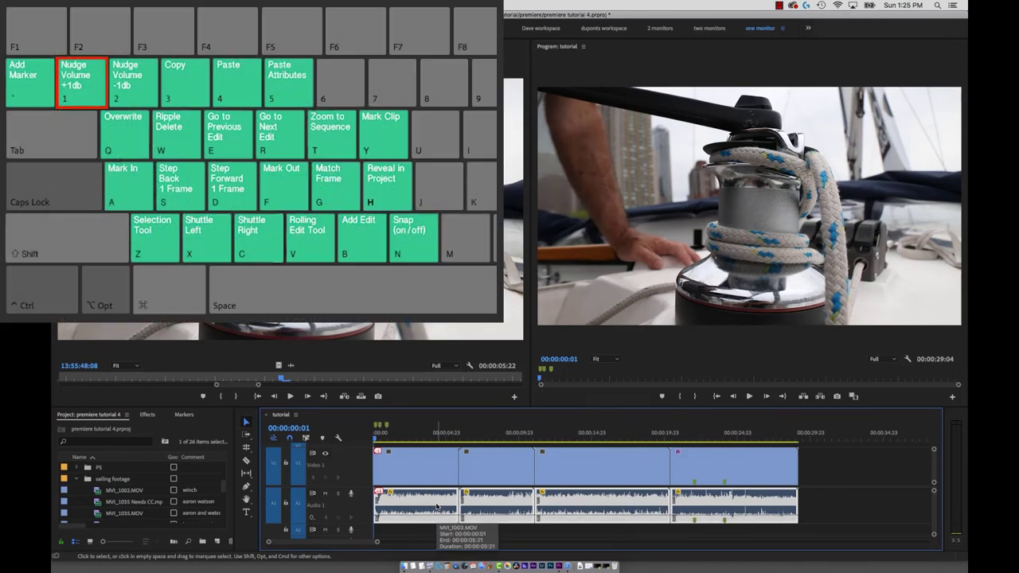
pyautogui.press('2')
pyautogui.press('super+shift+a')
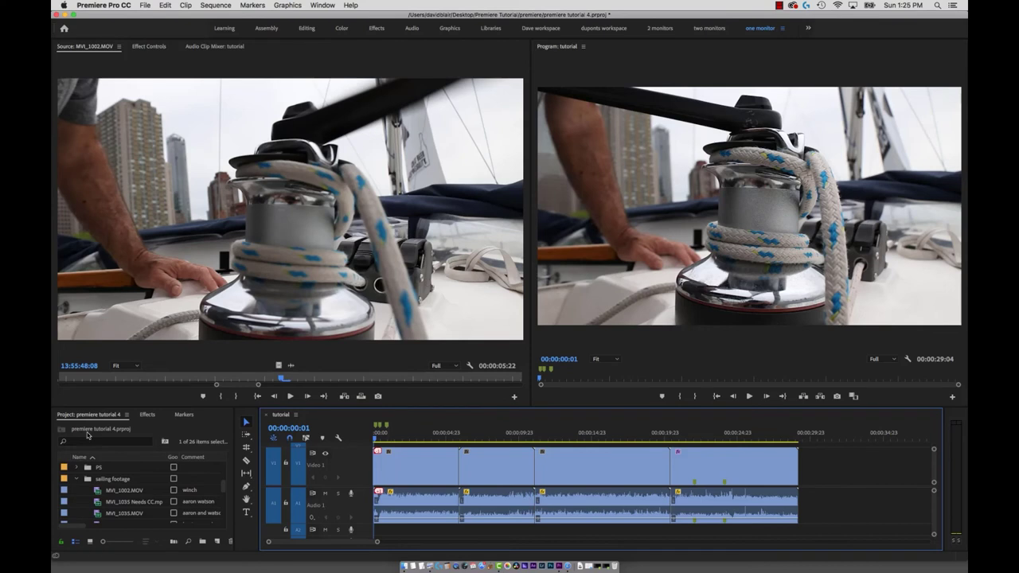
# - Apply AUGraphicEQ to the second audio clip, view its 31-band equalizer, then undo it
pyautogui.click(146, 414)
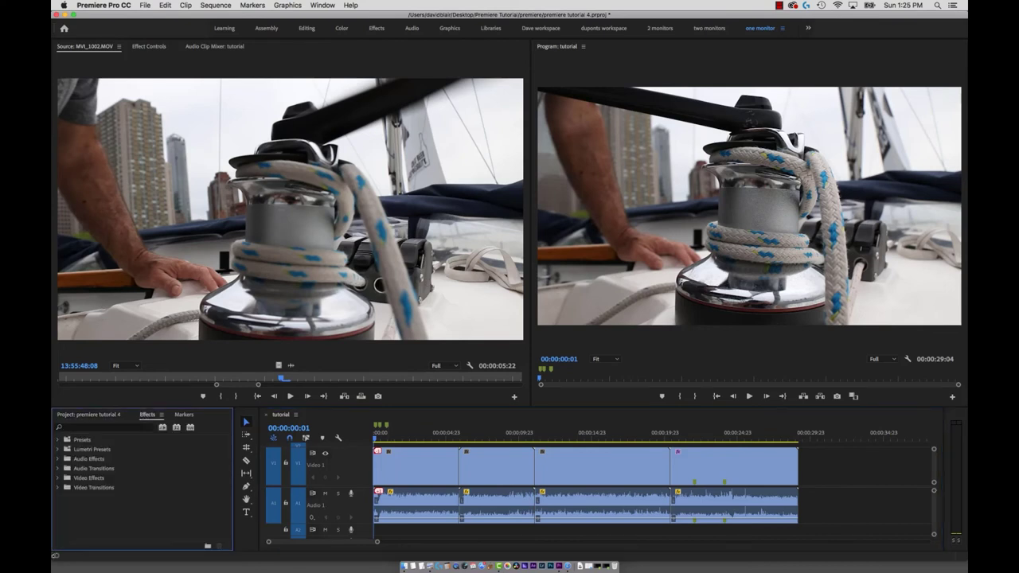
pyautogui.click(58, 462)
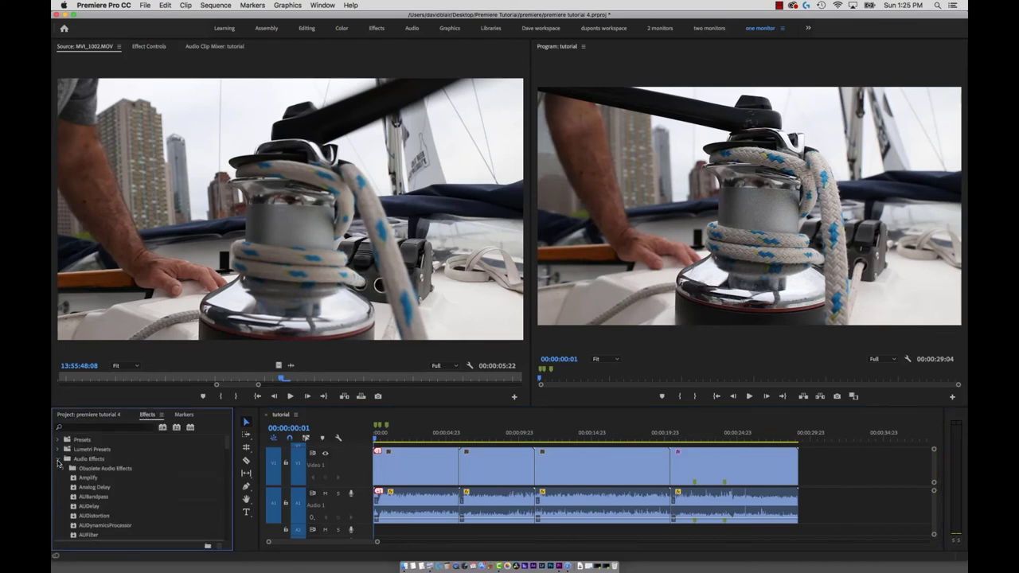
pyautogui.scroll(-1, 95, 469)
pyautogui.scroll(-1, 103, 475)
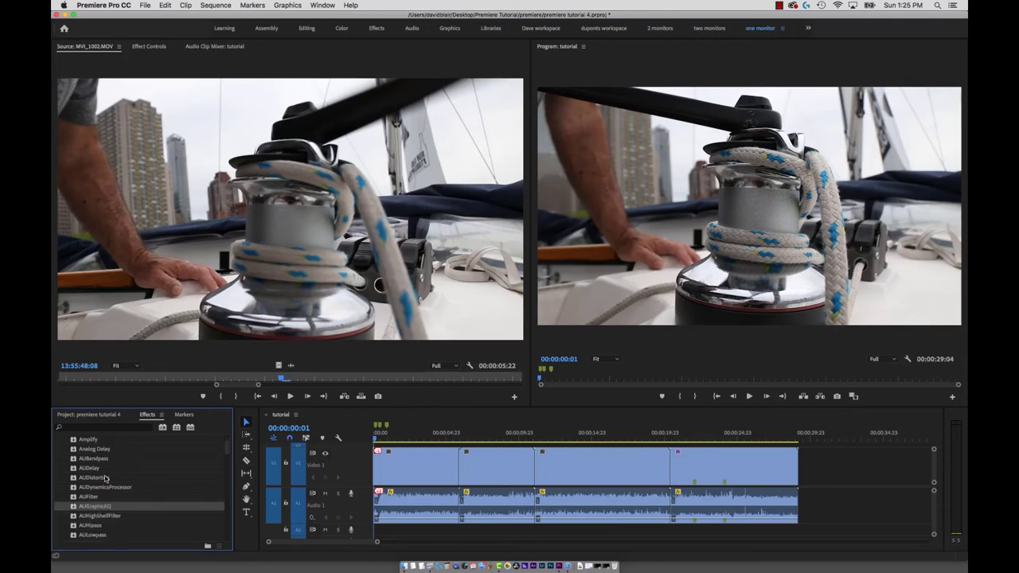
pyautogui.moveTo(79, 521); pyautogui.dragTo(509, 483)
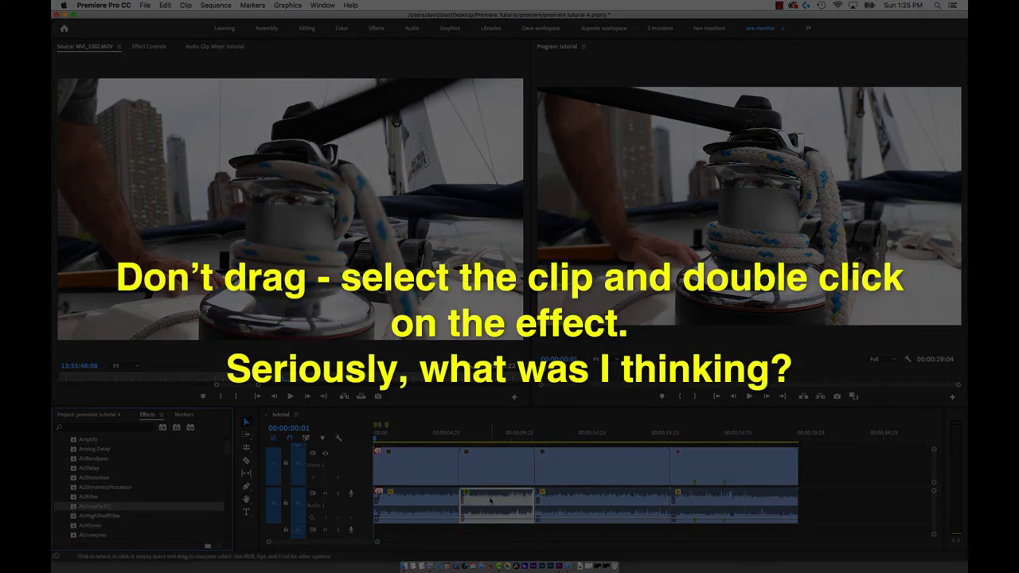
pyautogui.click(148, 47)
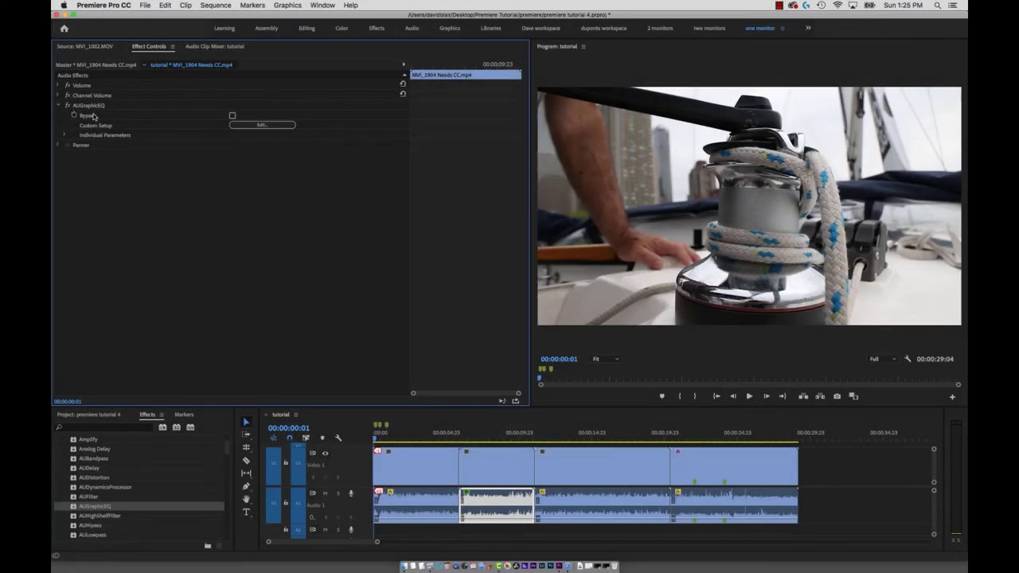
pyautogui.click(262, 125)
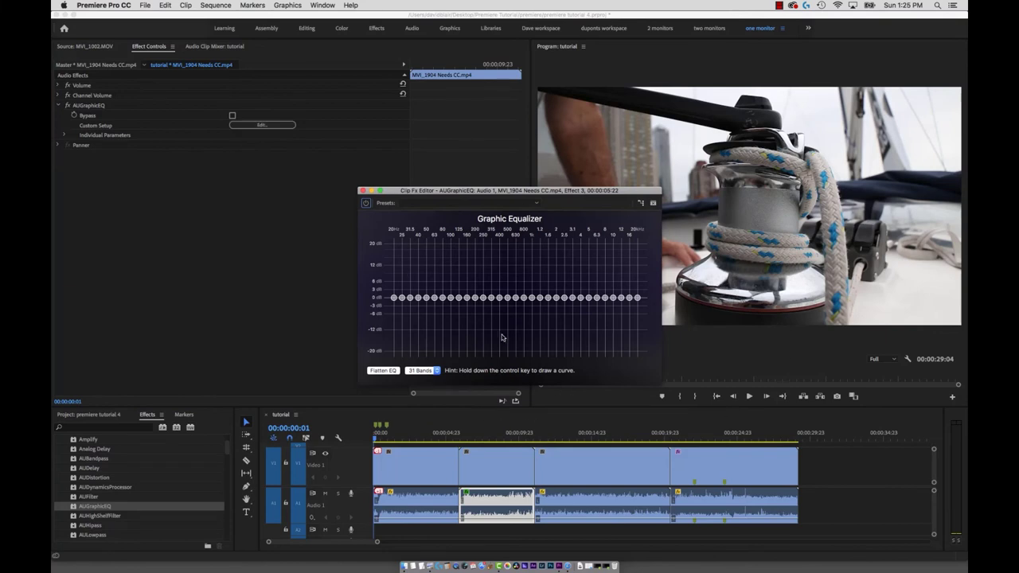
pyautogui.press('super+z')
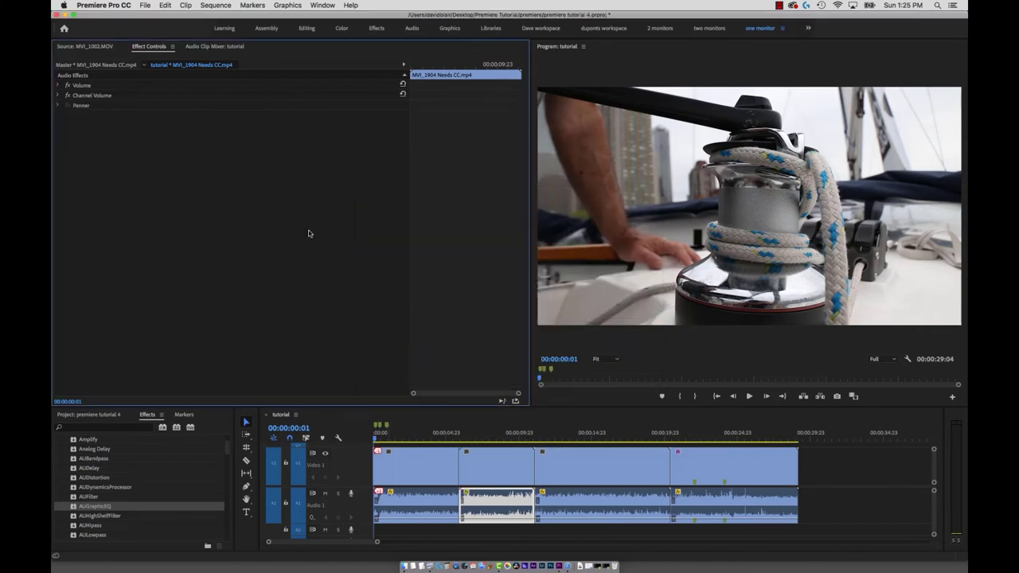
# - Open the Audio Track Mixer from the Window menu
pyautogui.click(318, 5)
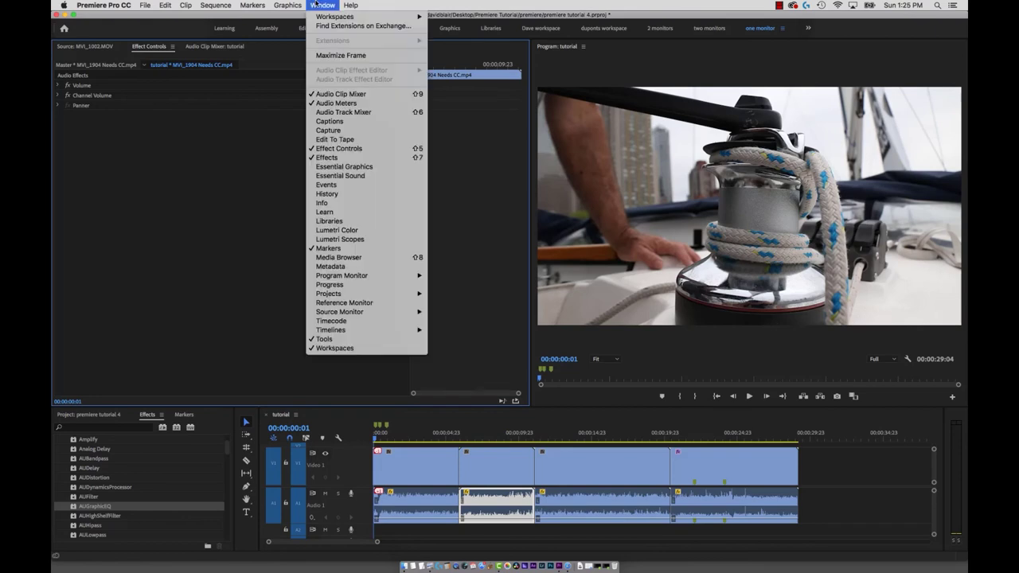
pyautogui.click(365, 112)
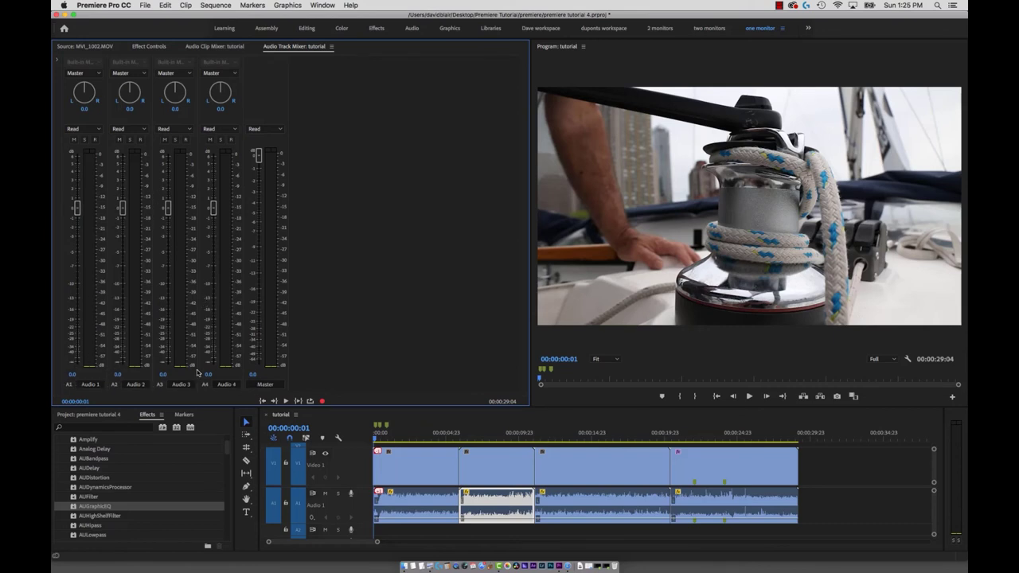
pyautogui.press('super+z')
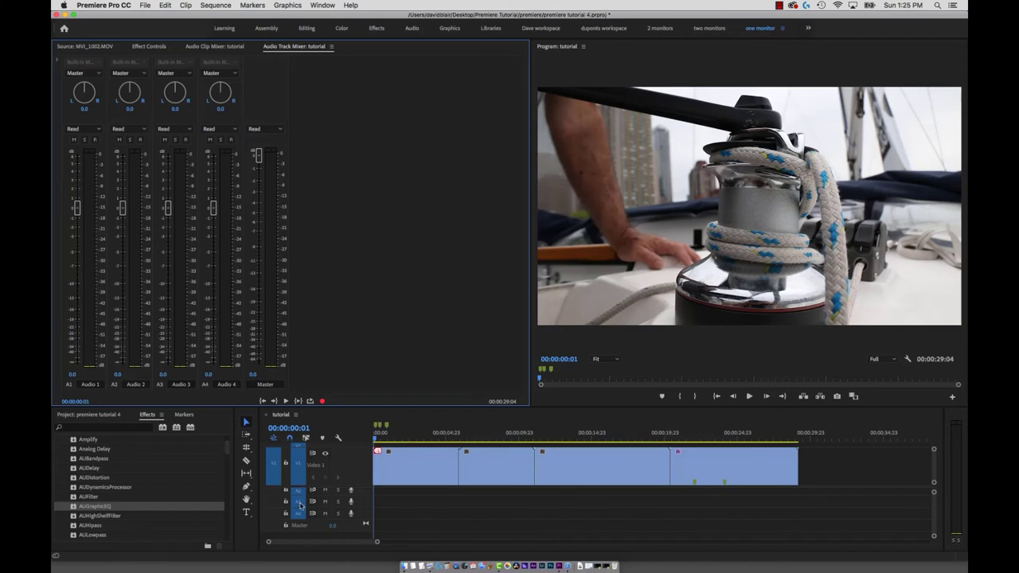
pyautogui.press('super+shift+z')
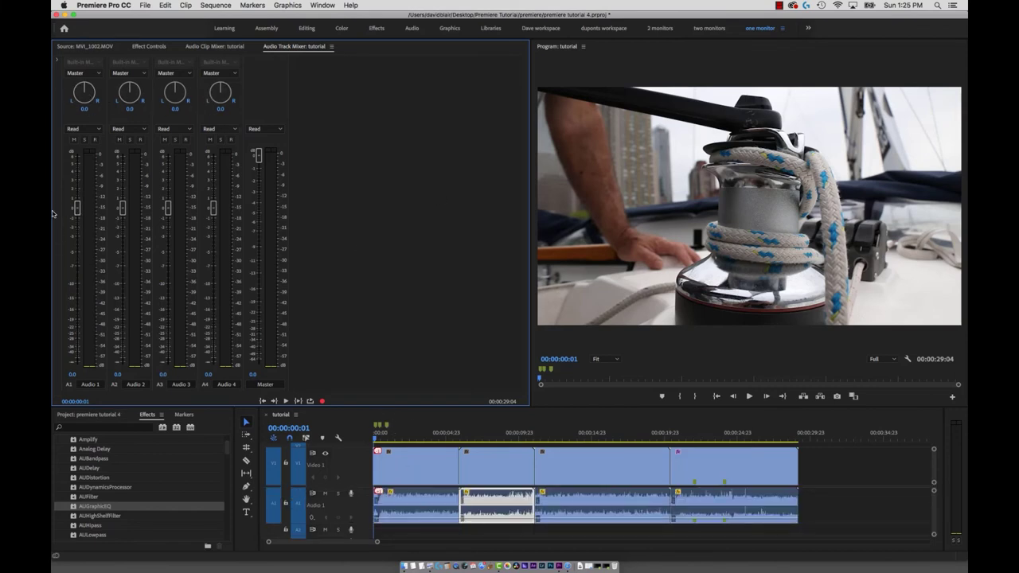
# - Leave Audio 1 automation at Read and enlarge the Audio 1 track to show waveforms
pyautogui.click(87, 128)
pyautogui.click(132, 168)
pyautogui.hotkey('alt', '-')
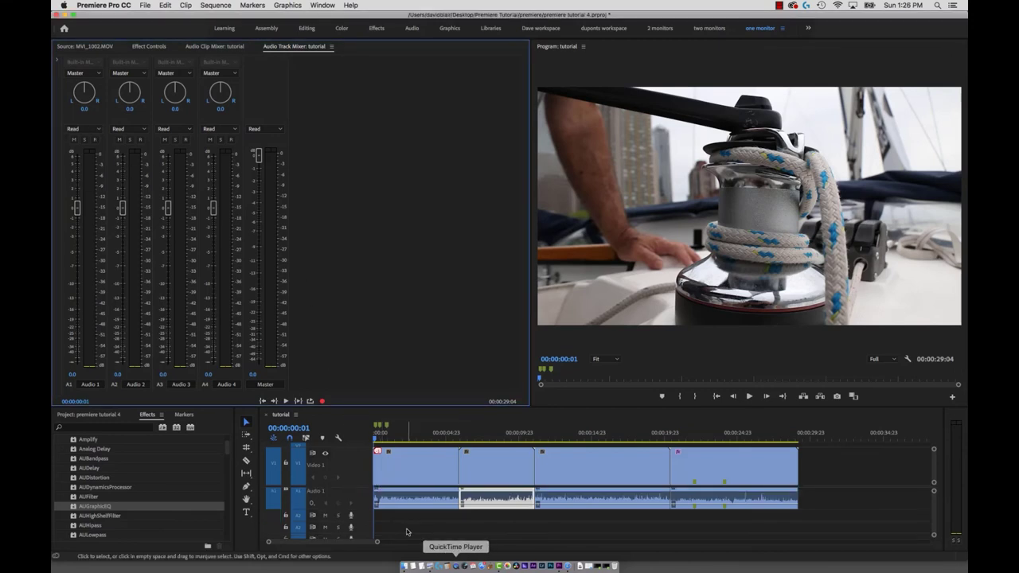
pyautogui.hotkey('alt', '=')
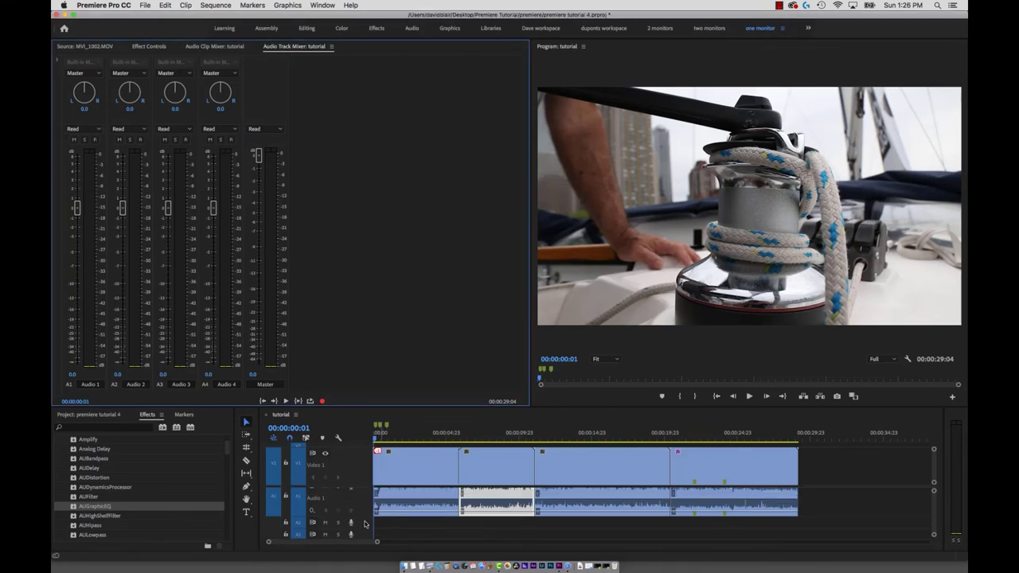
pyautogui.hotkey('alt', '=')
pyautogui.click(420, 507)
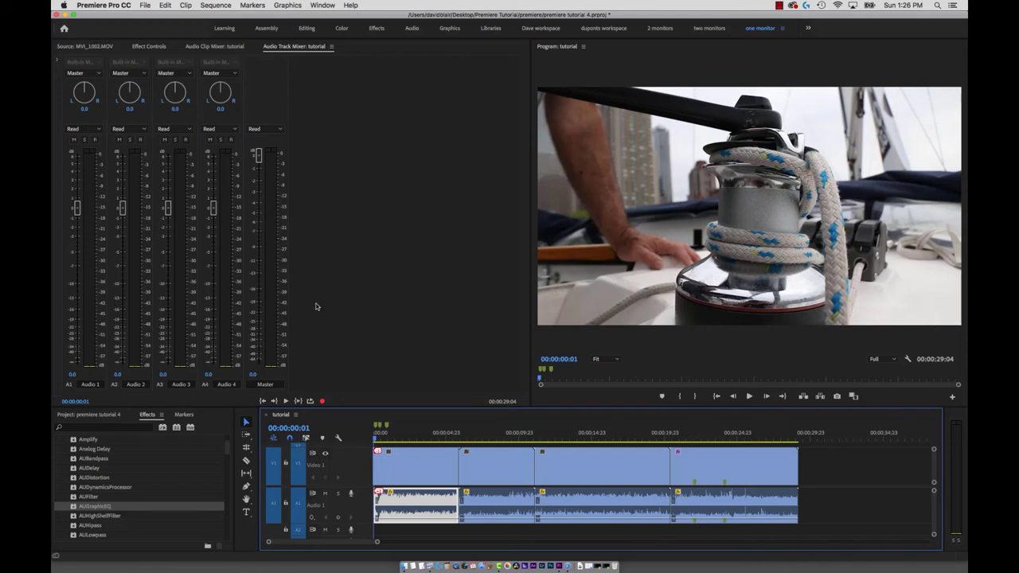
# - Pan Audio 1 to -100 and Audio 2 to 100, and reveal the effect insert slots
pyautogui.click(315, 280)
pyautogui.moveTo(83, 91); pyautogui.dragTo(74, 189)
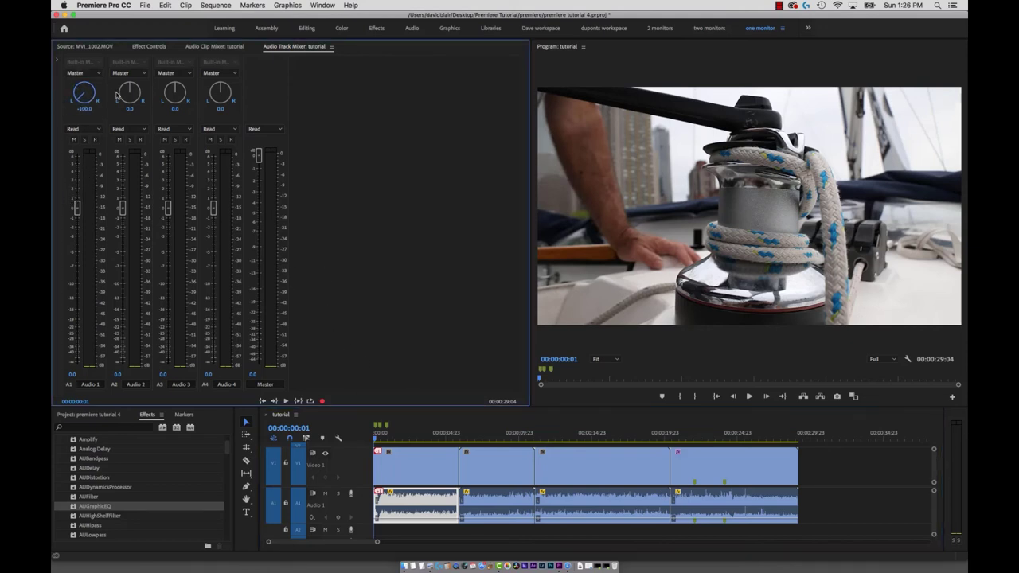
pyautogui.moveTo(109, 5); pyautogui.dragTo(119, 4)
pyautogui.click(56, 63)
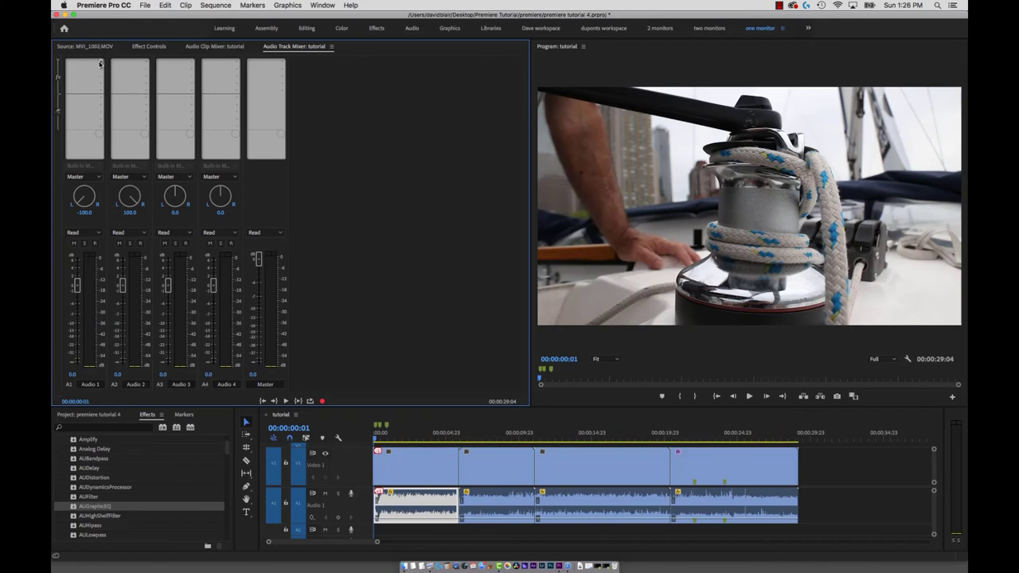
# - Insert a Multiband Compressor in the Master track's first effect slot
pyautogui.click(101, 62)
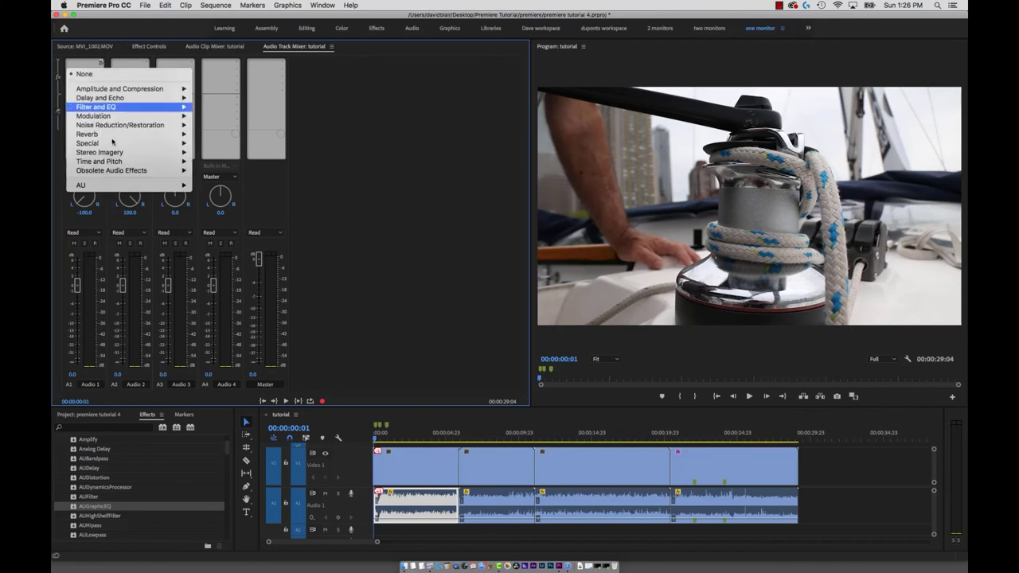
pyautogui.click(110, 49)
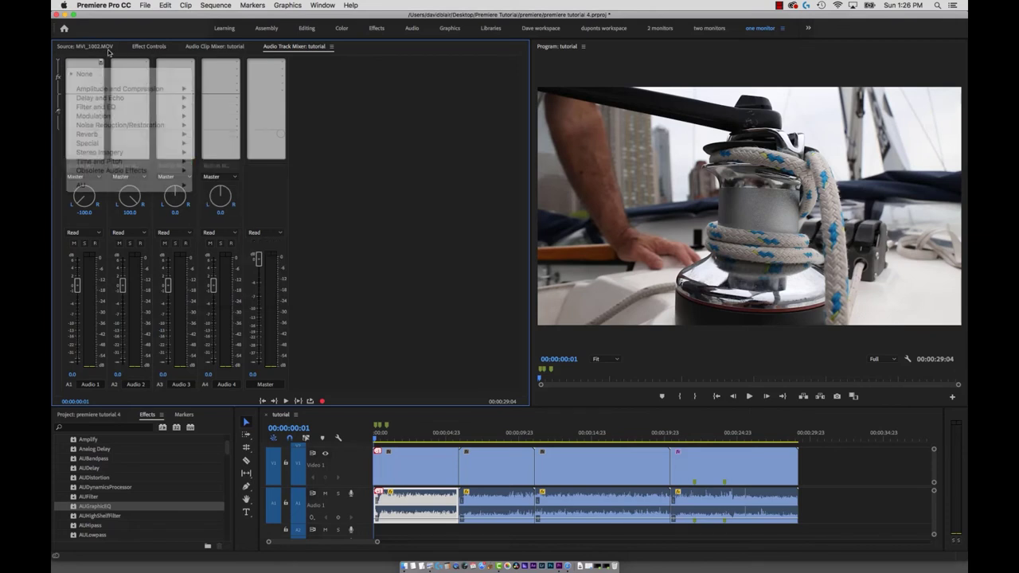
pyautogui.click(280, 63)
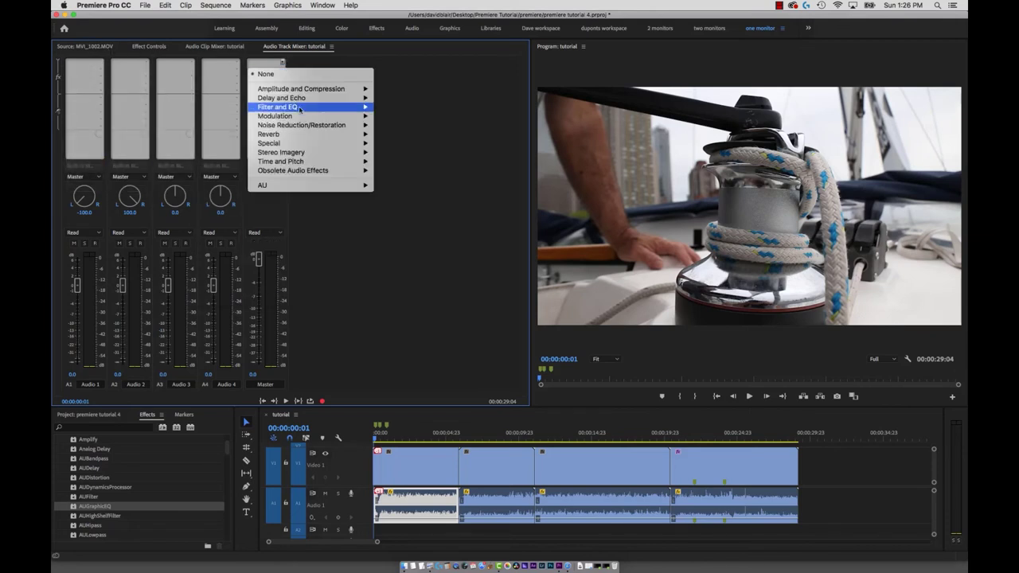
pyautogui.press('Escape')
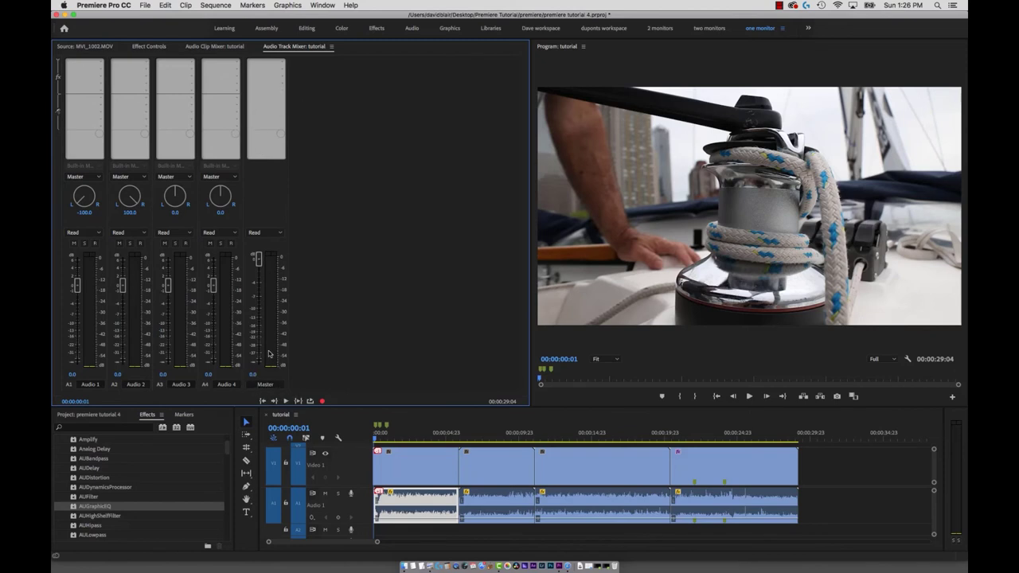
pyautogui.click(275, 62)
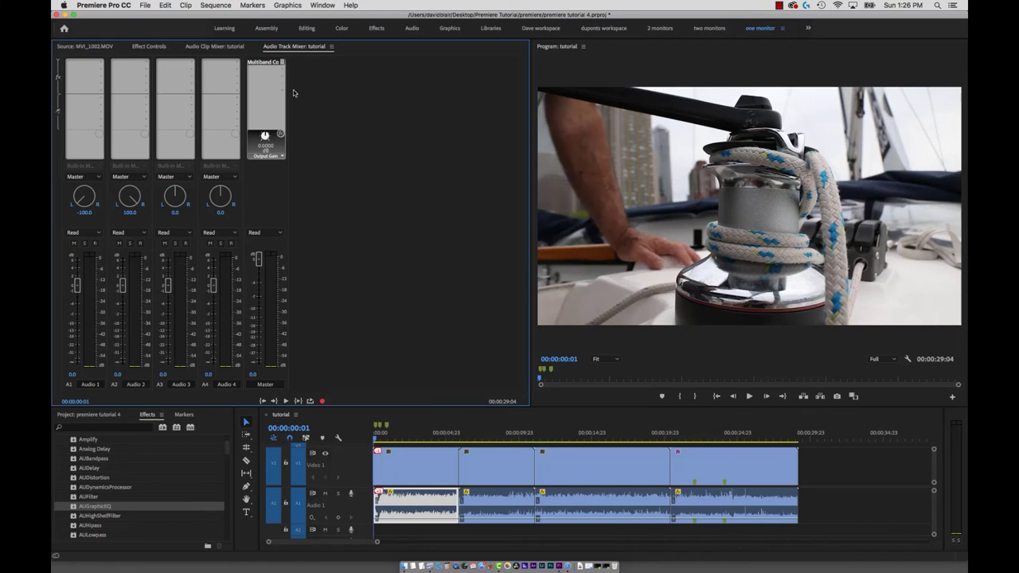
pyautogui.click(271, 62)
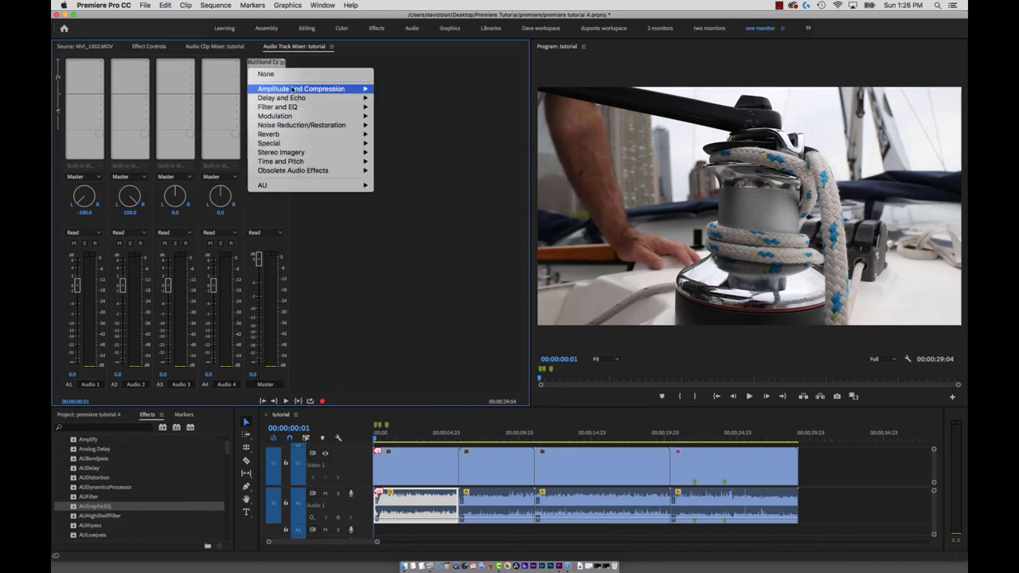
pyautogui.moveTo(292, 90)
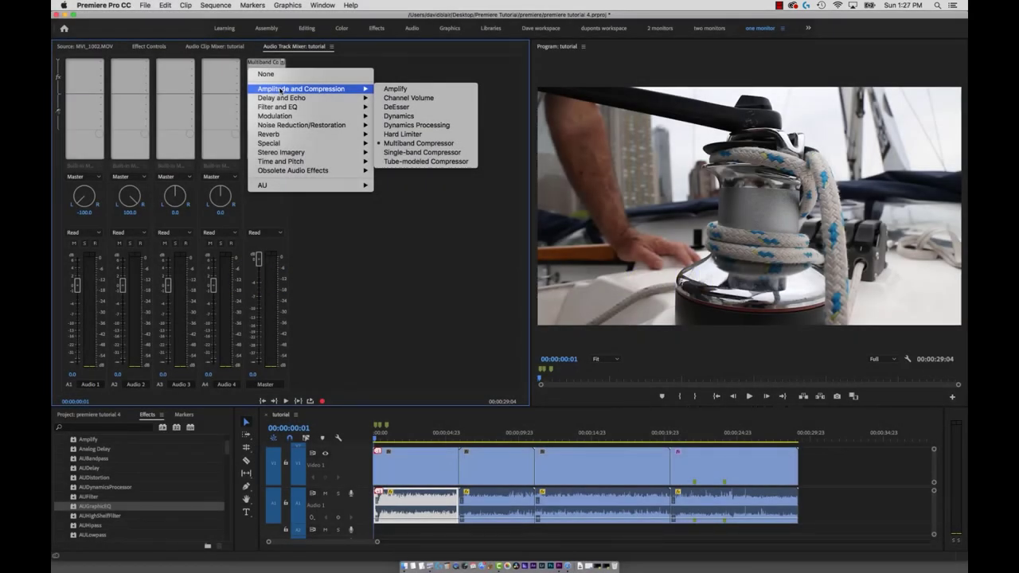
pyautogui.click(311, 66)
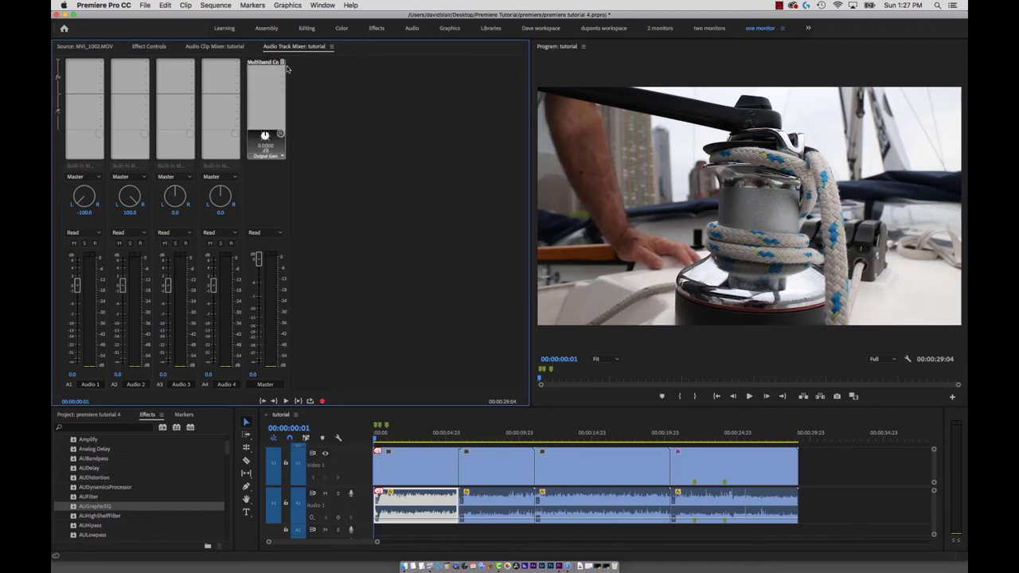
# - Add Studio Reverb to Master's second effect slot and open its settings editor
pyautogui.click(279, 70)
pyautogui.moveTo(277, 115)
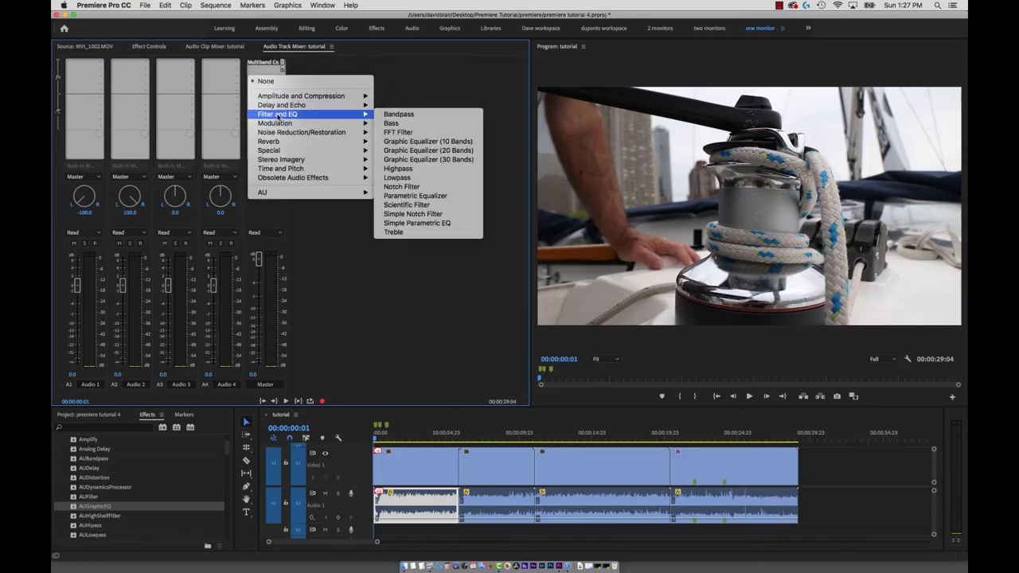
pyautogui.moveTo(286, 142)
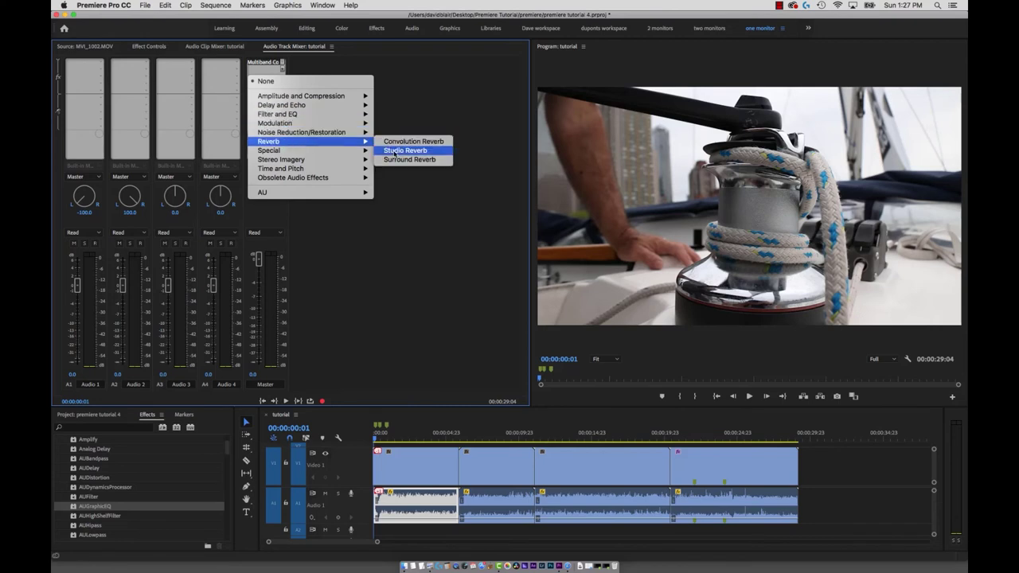
pyautogui.click(398, 150)
pyautogui.doubleClick(261, 70)
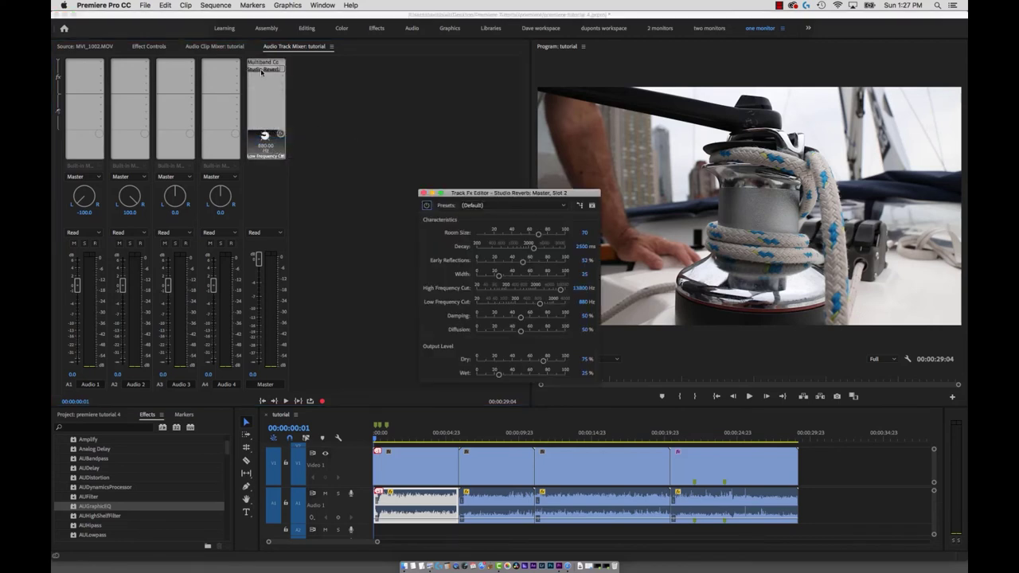
# - Compare the Multiband Compressor and Studio Reverb editors, then set the reverb slot to None
pyautogui.click(265, 69)
pyautogui.doubleClick(263, 62)
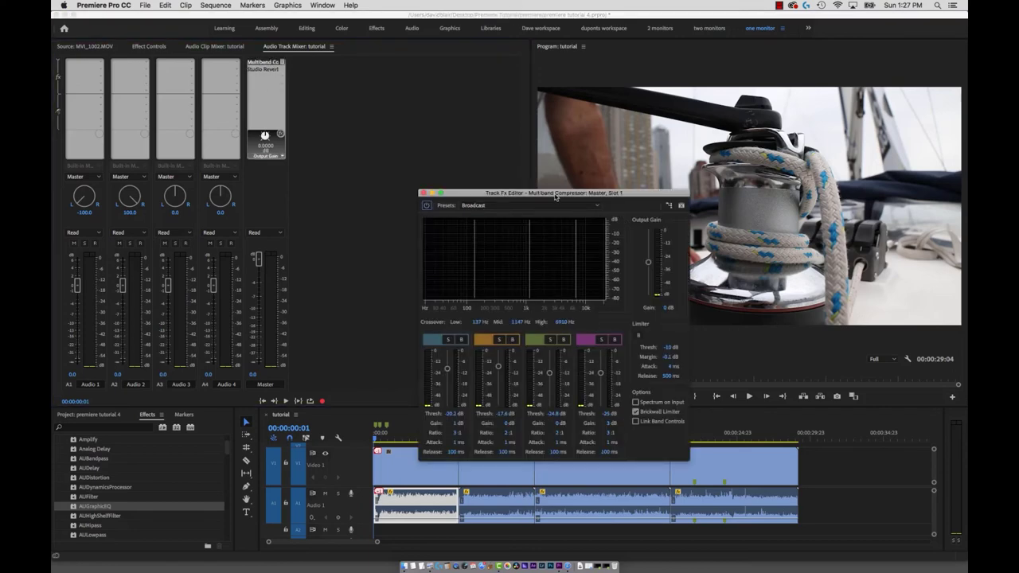
pyautogui.moveTo(557, 193); pyautogui.dragTo(501, 96)
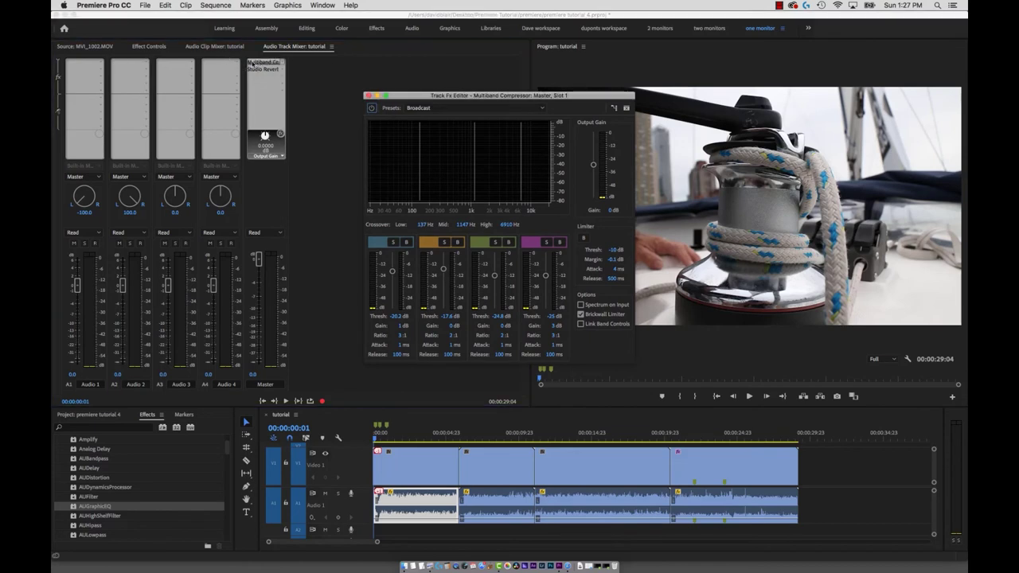
pyautogui.doubleClick(260, 71)
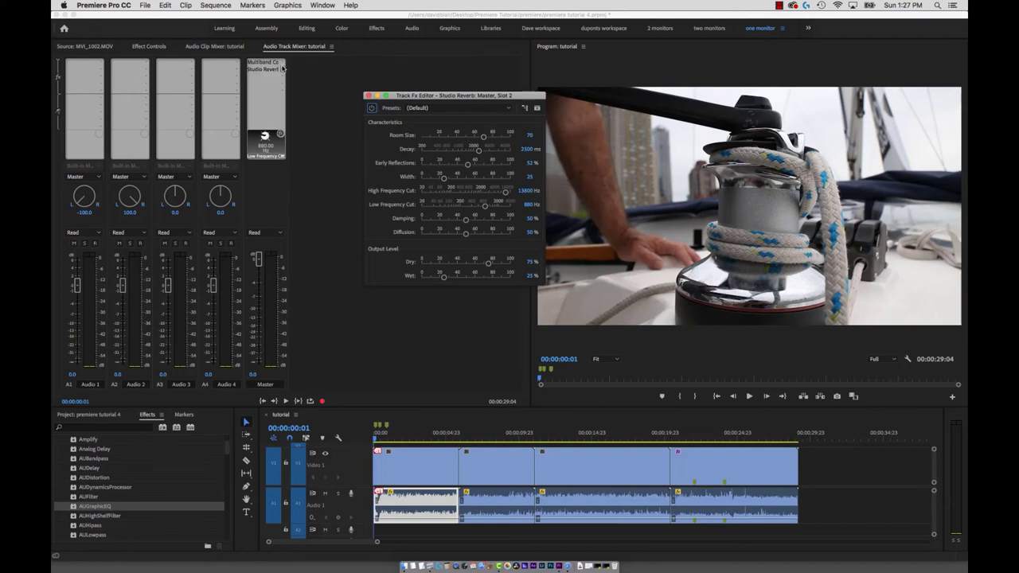
pyautogui.click(278, 70)
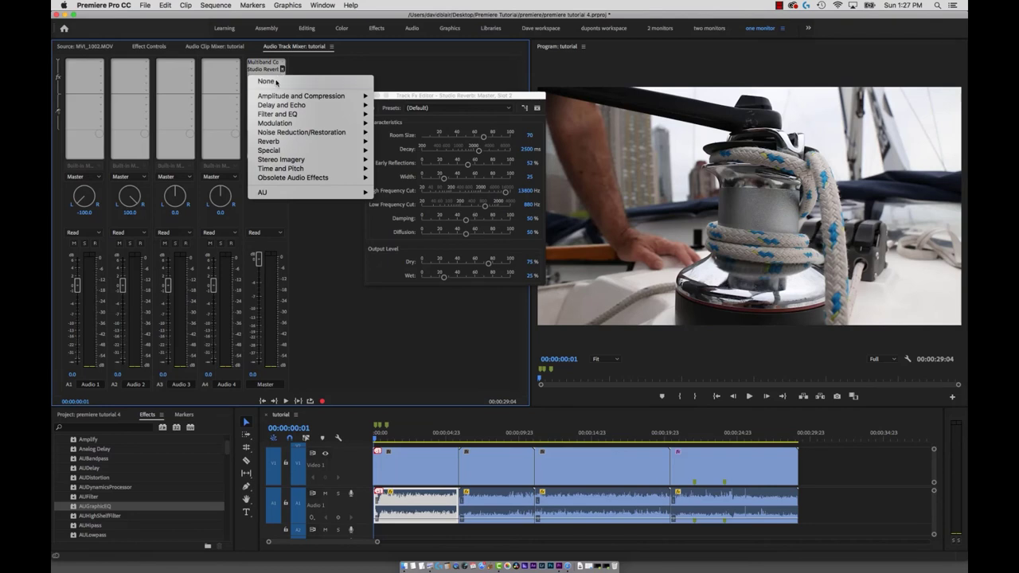
pyautogui.click(276, 82)
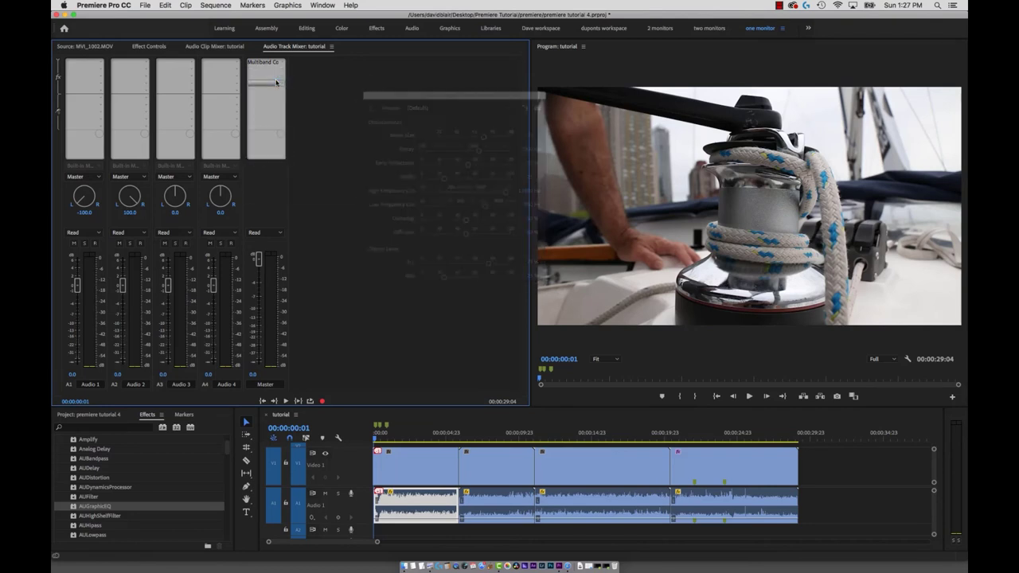
pyautogui.click(99, 63)
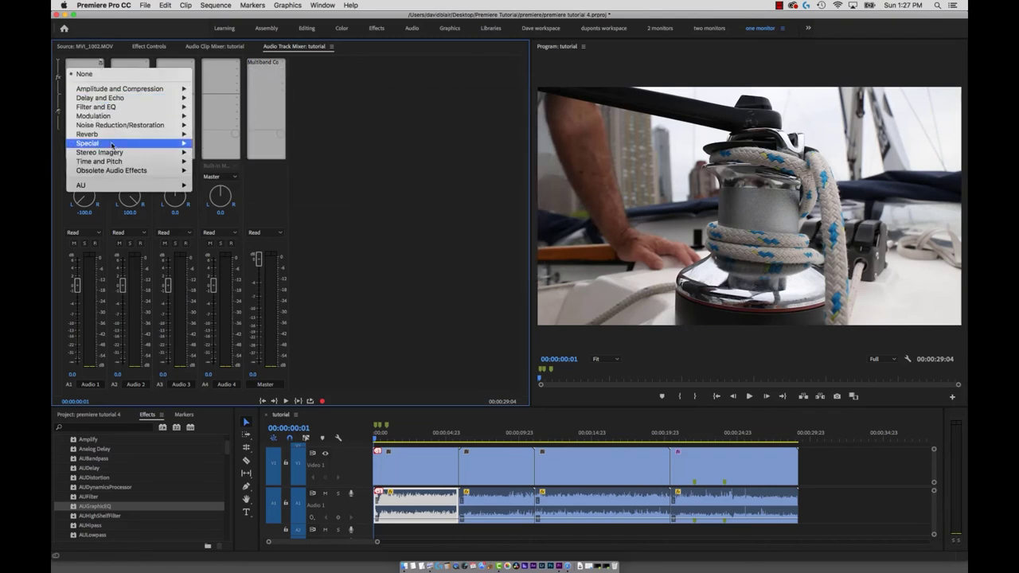
pyautogui.moveTo(112, 133)
pyautogui.click(235, 133)
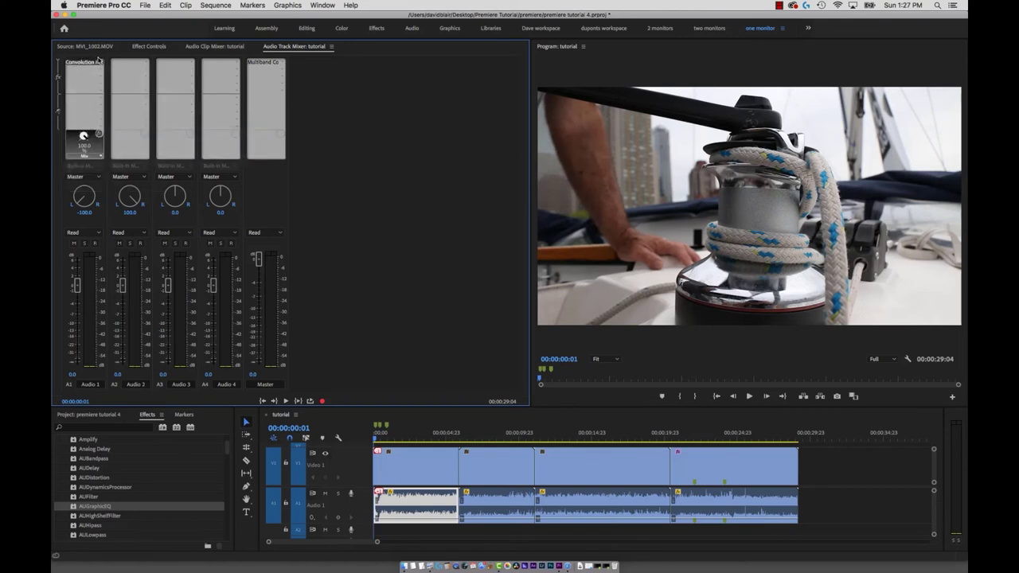
pyautogui.click(101, 65)
pyautogui.click(89, 71)
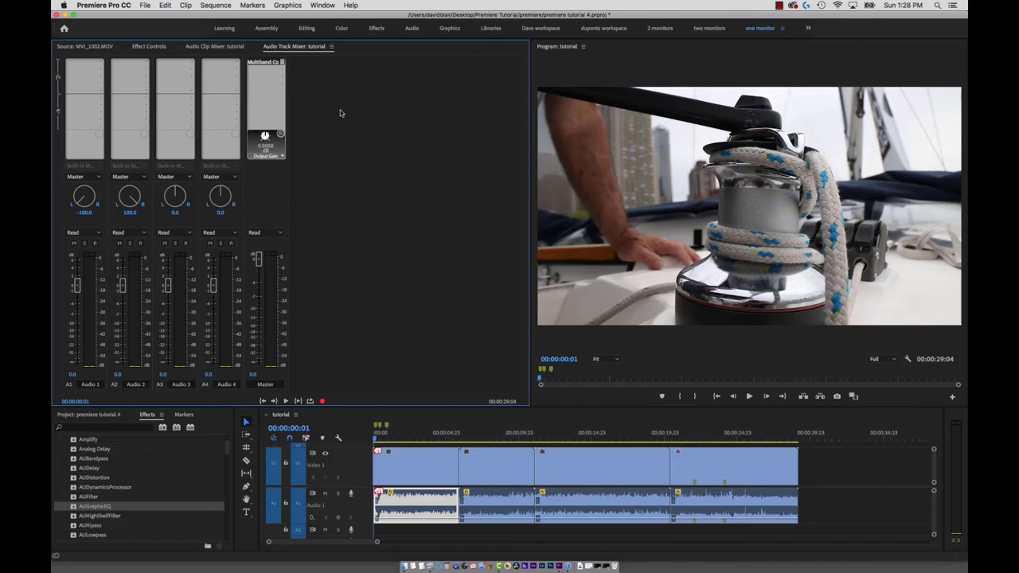
# - Show the Source monitor, park the playhead on the sailboat shot, and show the Project panel
pyautogui.hotkey('shift', '2')
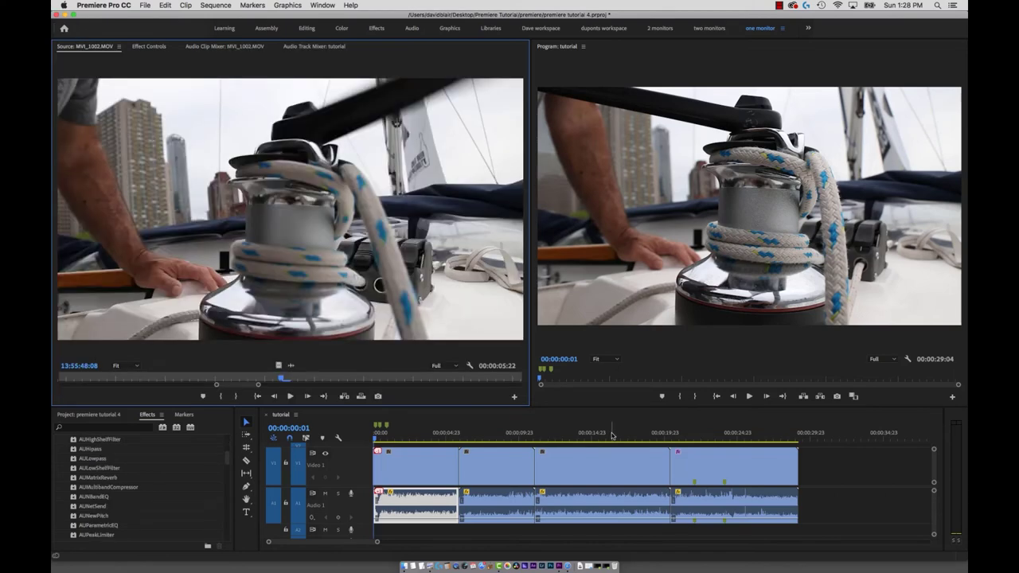
pyautogui.click(485, 432)
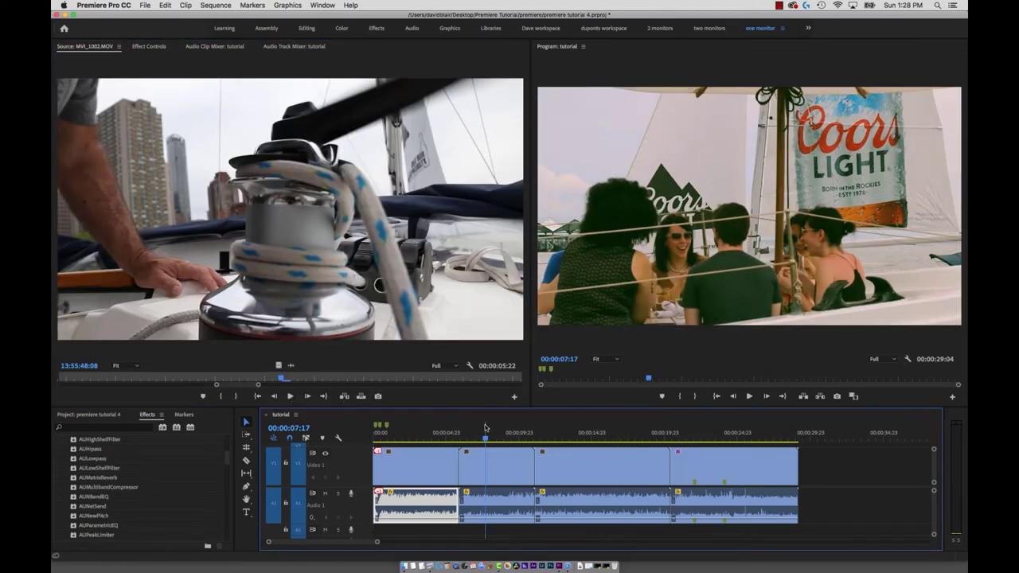
pyautogui.click(749, 430)
pyautogui.moveTo(749, 426); pyautogui.dragTo(737, 434)
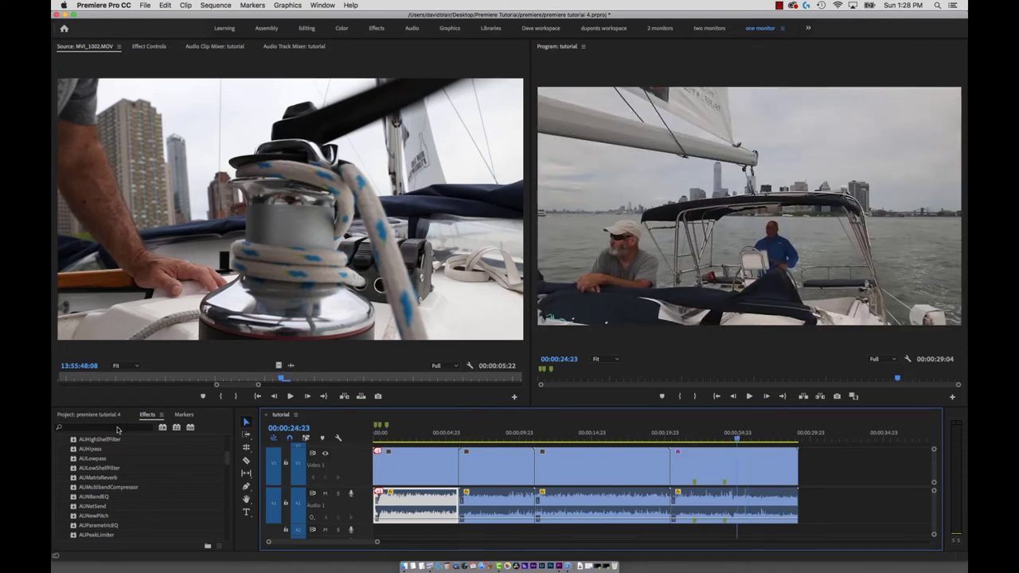
pyautogui.click(89, 414)
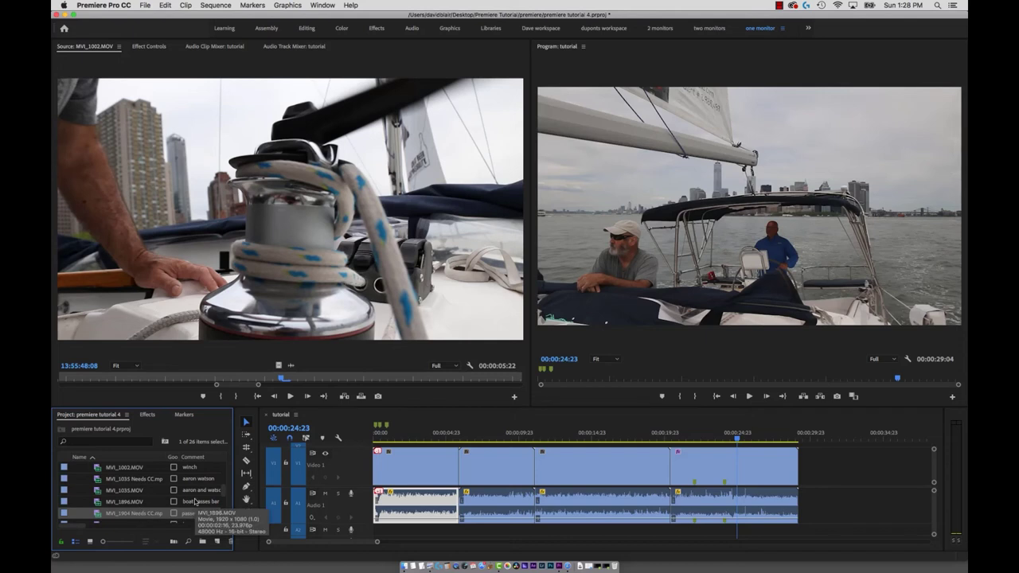
pyautogui.scroll(3, 195, 500)
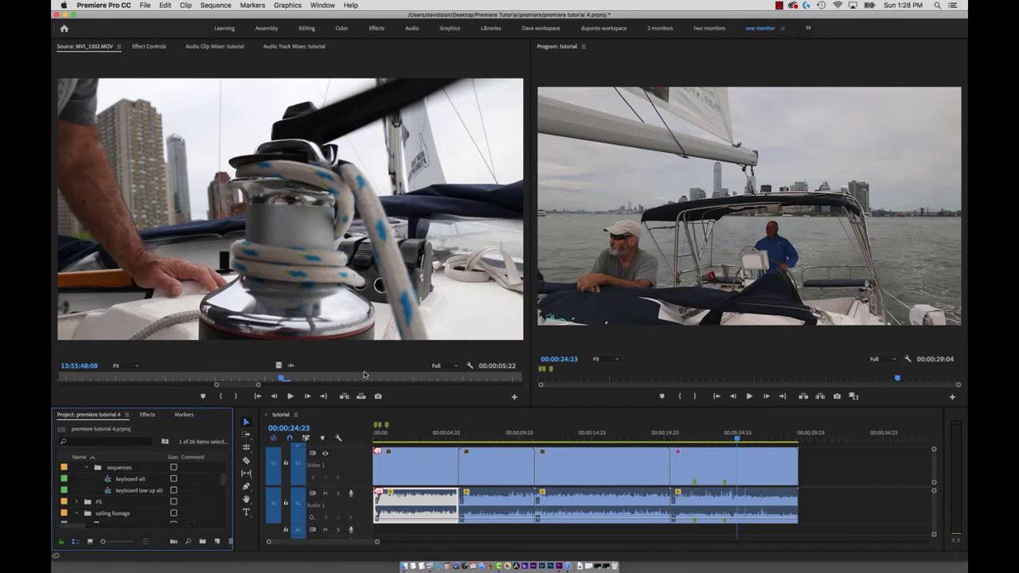
pyautogui.click(322, 5)
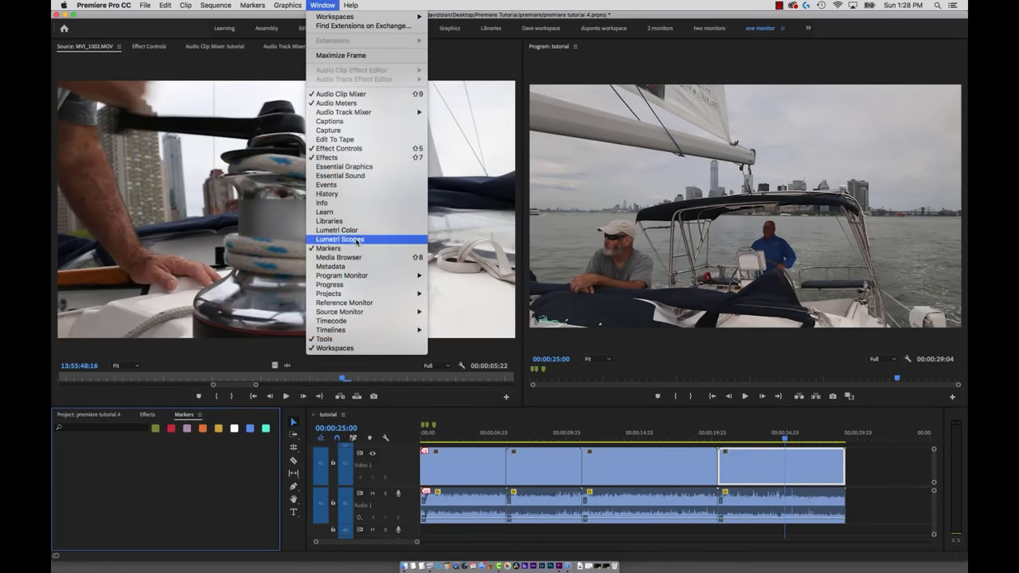
# - Undock Lumetri Scopes into a floating window, shrink it, and place it over the Source monitor
pyautogui.click(358, 239)
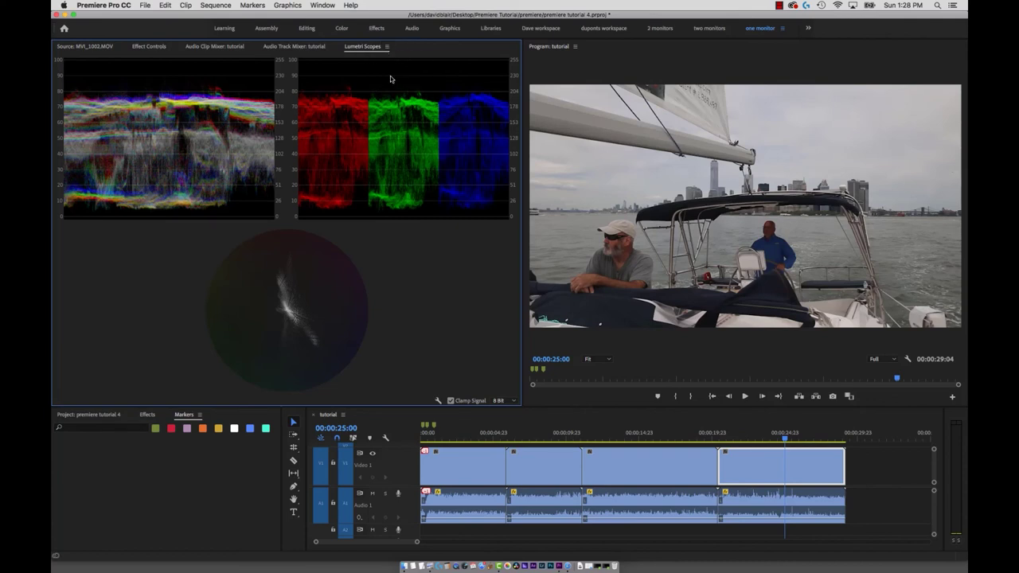
pyautogui.click(151, 48)
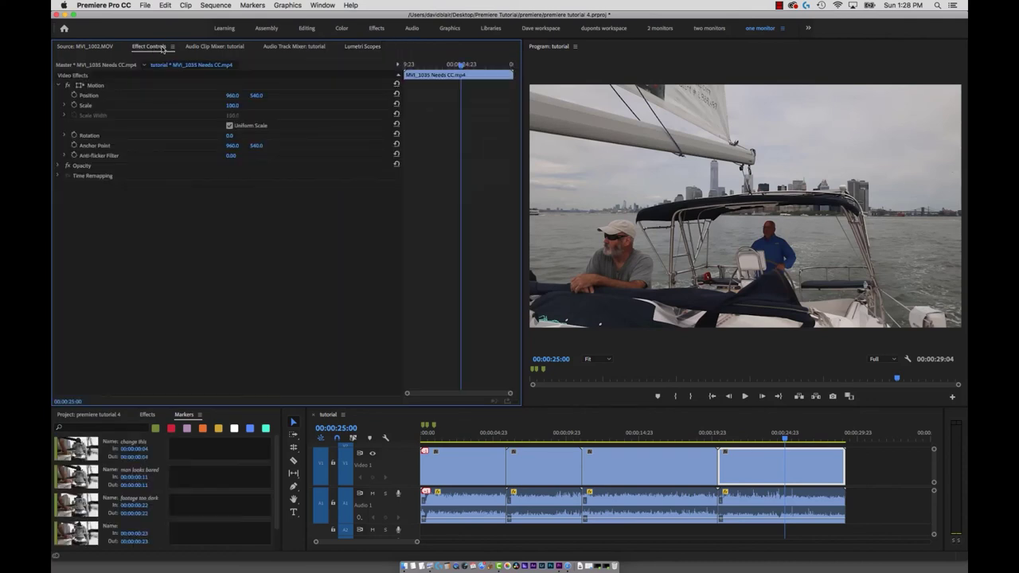
pyautogui.click(368, 48)
pyautogui.click(392, 46)
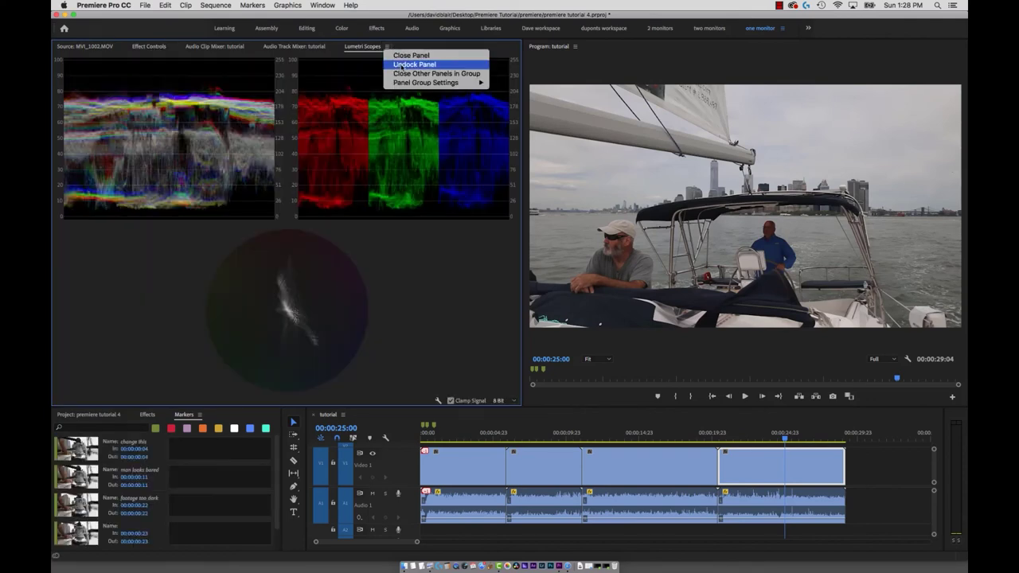
pyautogui.click(418, 64)
pyautogui.moveTo(311, 36); pyautogui.dragTo(440, 55)
pyautogui.moveTo(691, 420); pyautogui.dragTo(482, 279)
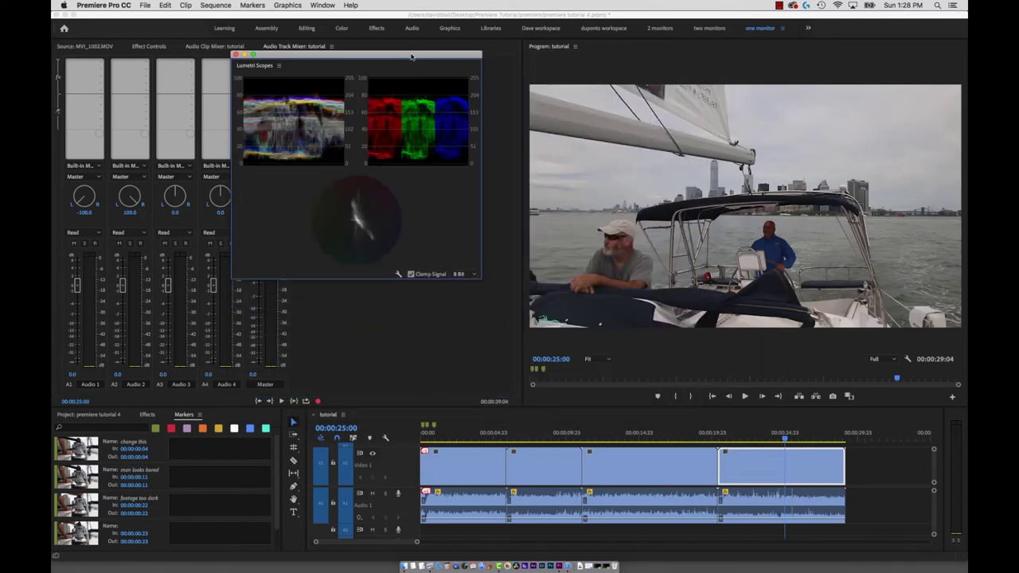
pyautogui.moveTo(412, 55); pyautogui.dragTo(552, 164)
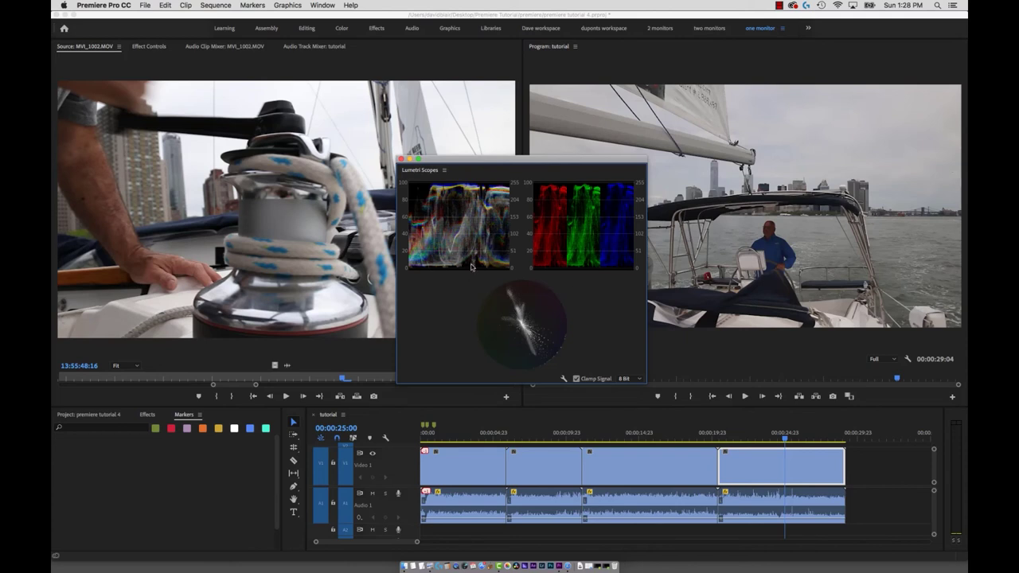
# - Turn off the HLS vectorscope and set the scopes to a Luma waveform and RGB parade
pyautogui.click(562, 381)
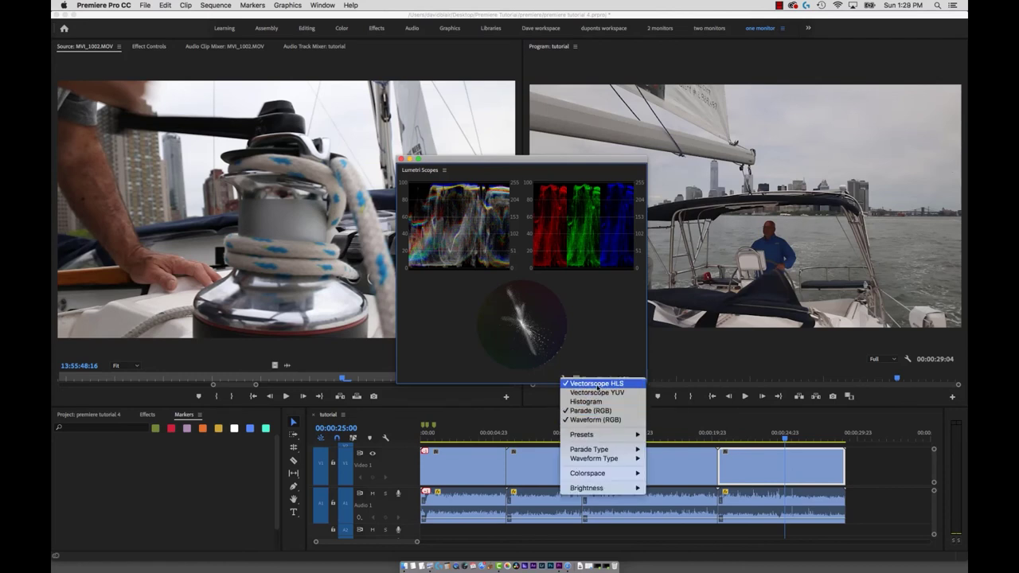
pyautogui.moveTo(600, 453)
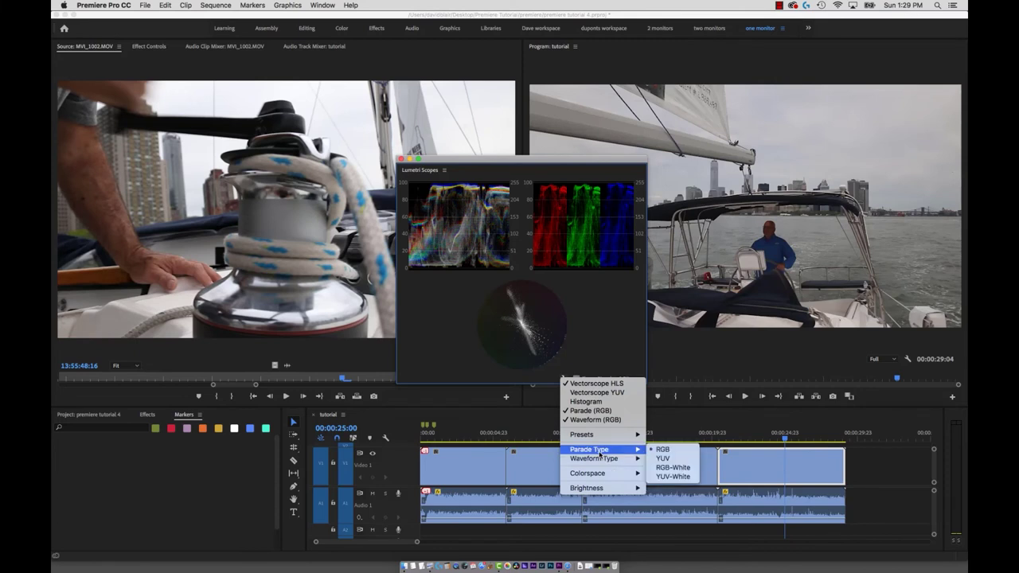
pyautogui.click(598, 385)
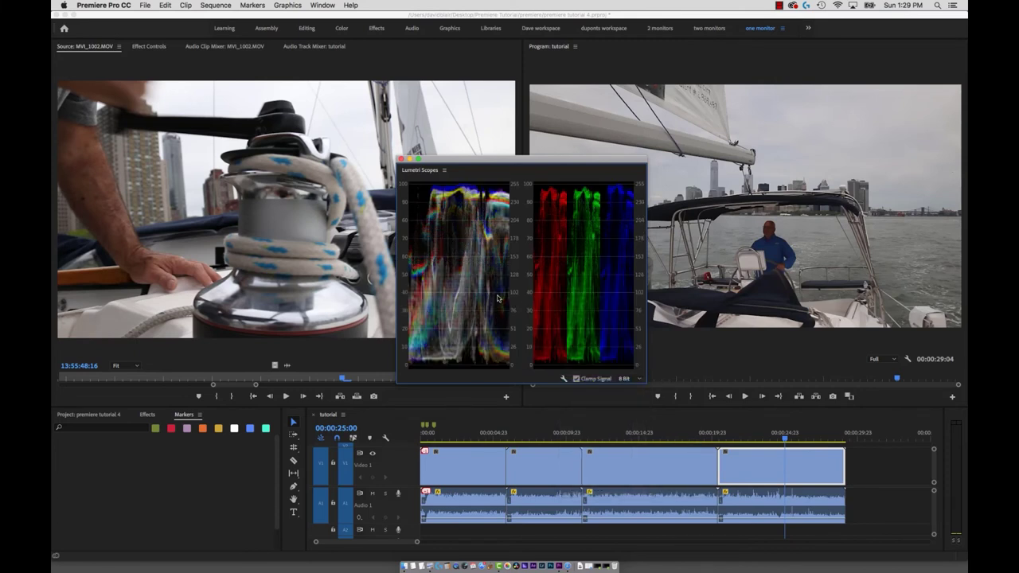
pyautogui.click(563, 381)
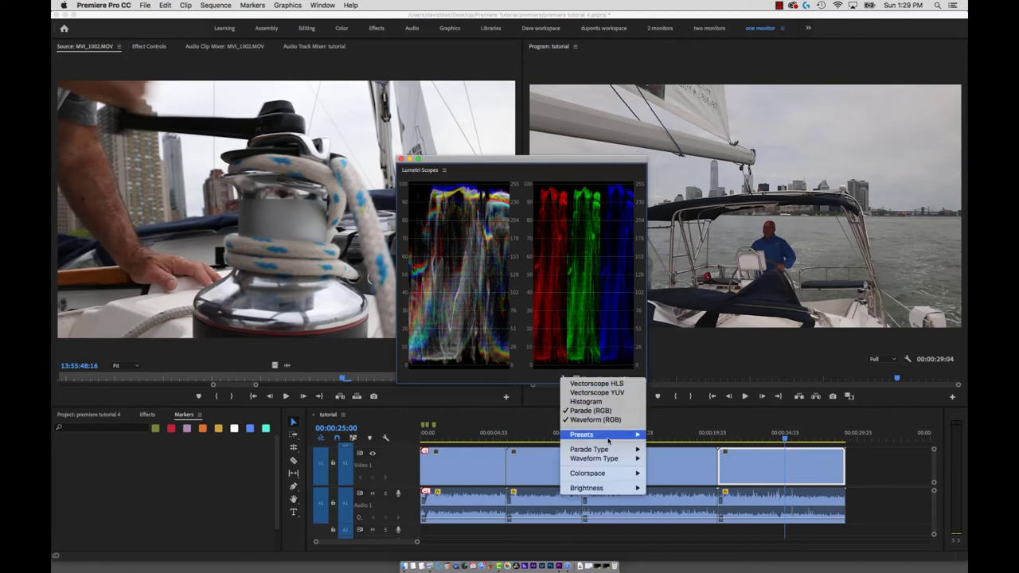
pyautogui.moveTo(606, 466)
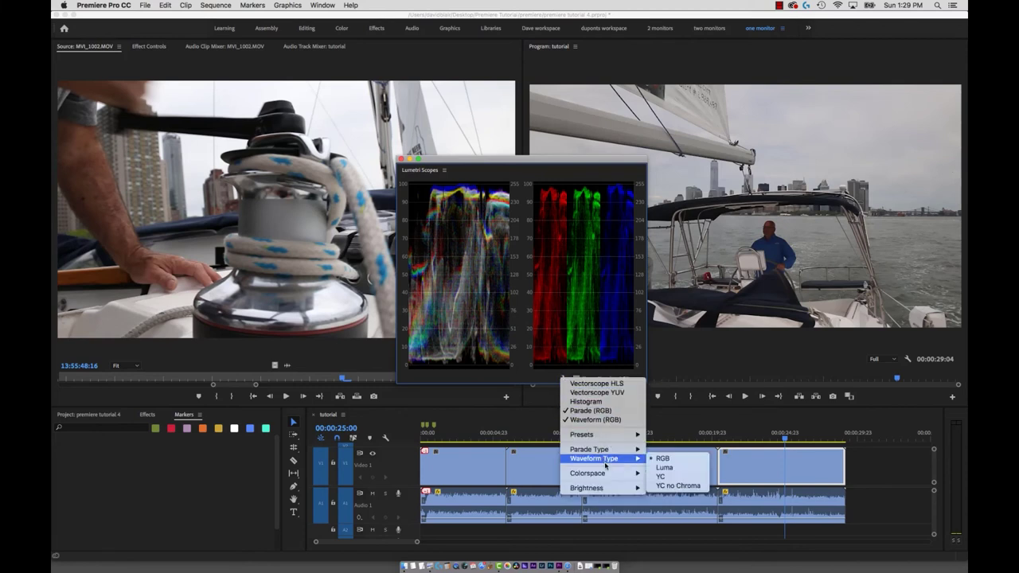
pyautogui.click(660, 470)
pyautogui.click(563, 381)
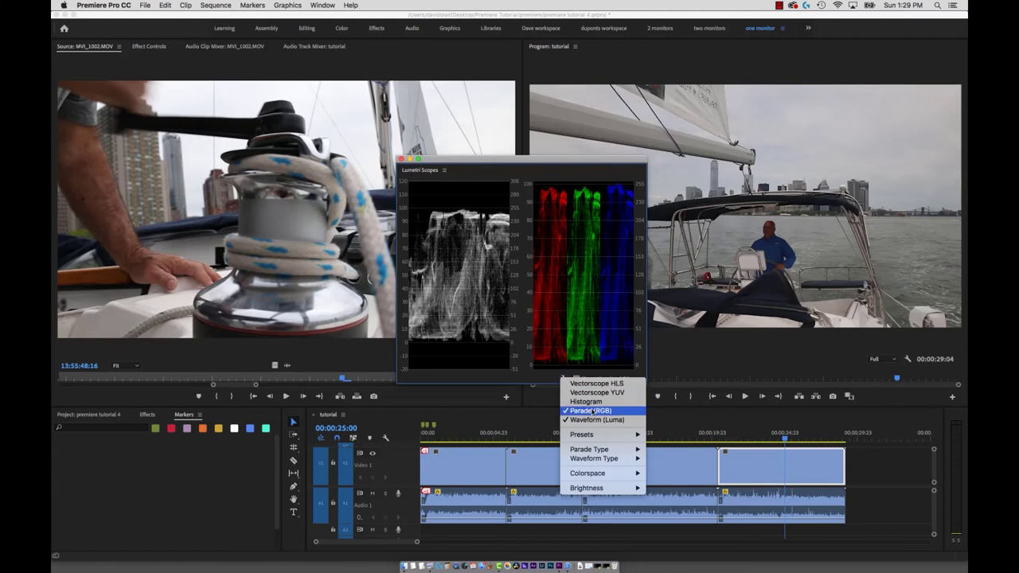
pyautogui.moveTo(616, 449)
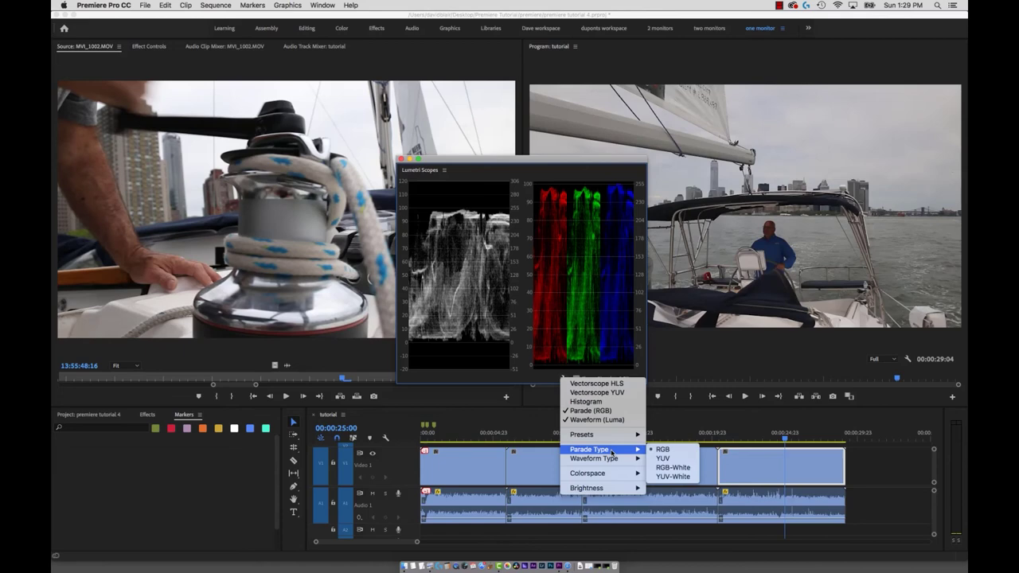
pyautogui.click(677, 450)
pyautogui.click(467, 434)
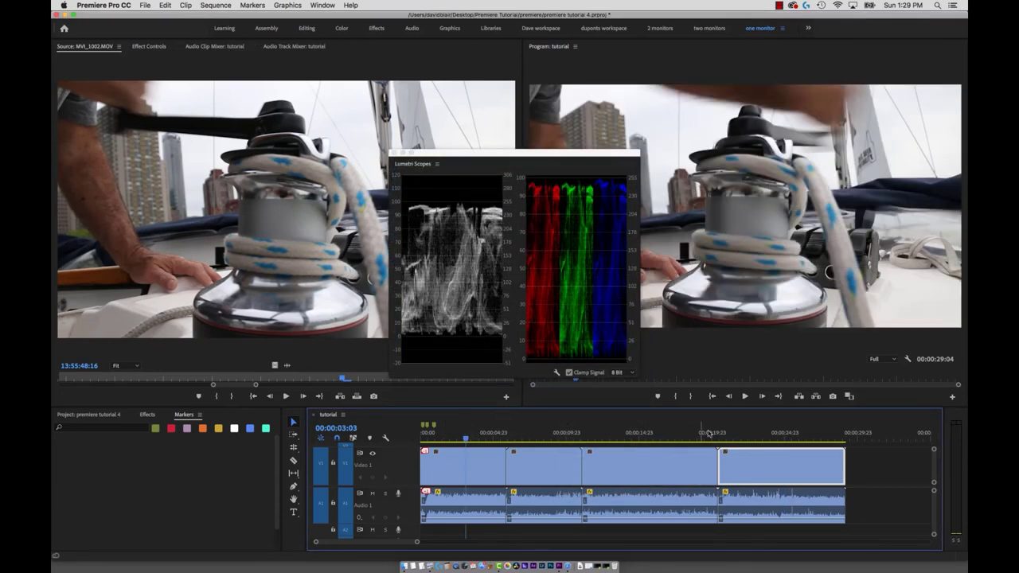
# - Drag Lumetri Color from Video Effects > Color Correction onto the last crew clip
pyautogui.click(779, 432)
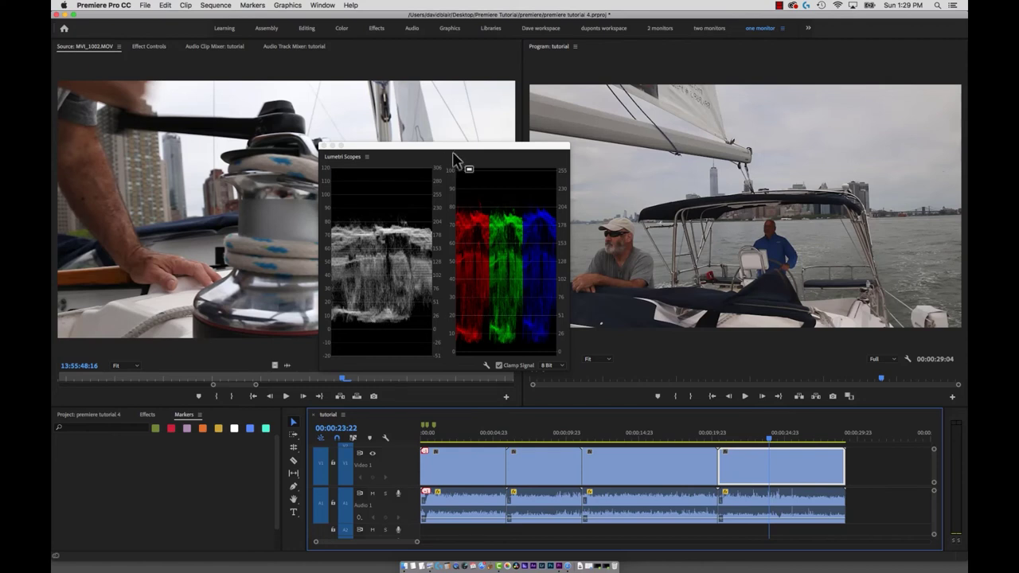
pyautogui.moveTo(516, 145); pyautogui.dragTo(463, 128)
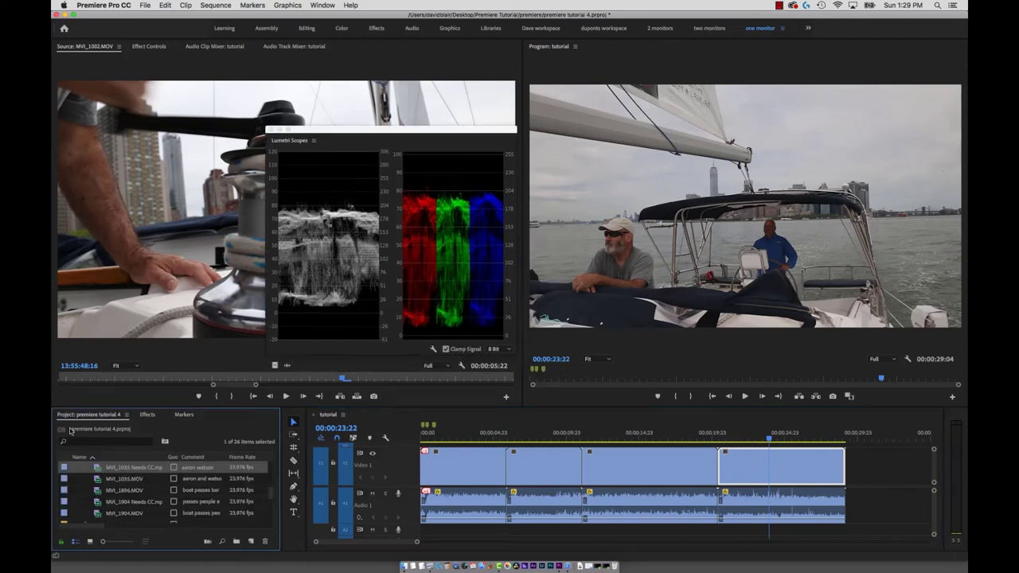
pyautogui.click(153, 415)
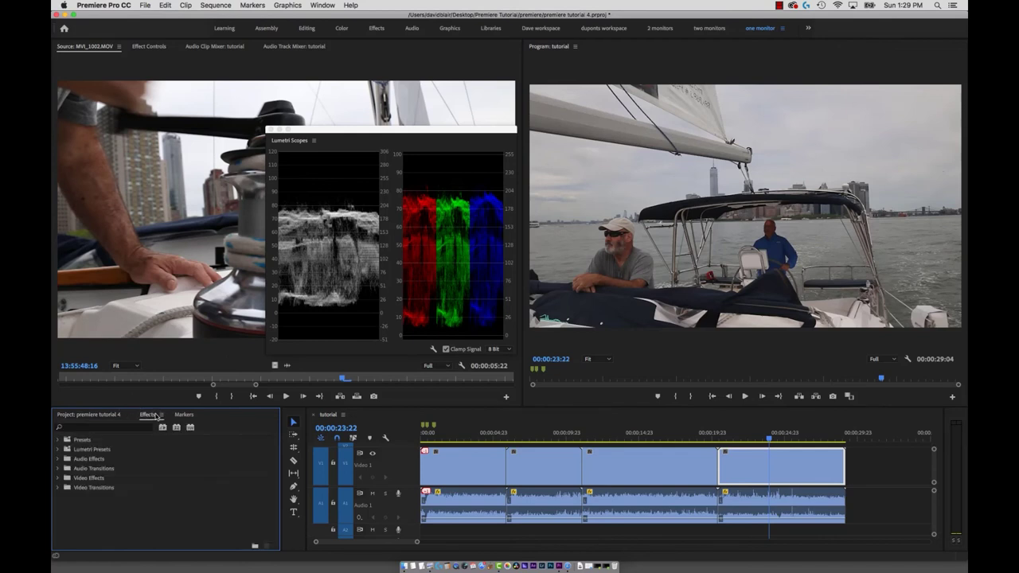
pyautogui.click(58, 477)
pyautogui.scroll(-1, 95, 492)
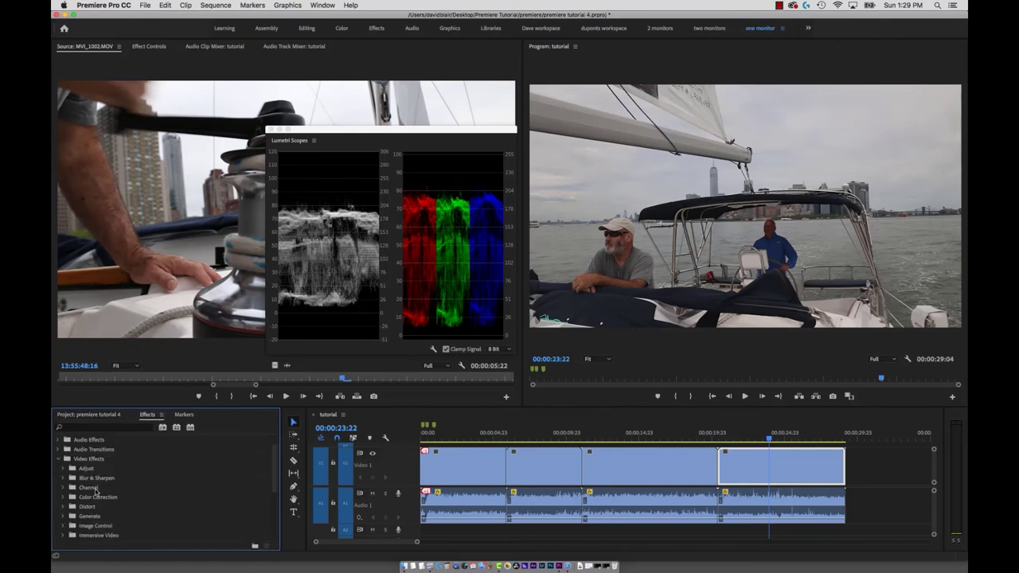
pyautogui.click(64, 499)
pyautogui.scroll(-4, 99, 485)
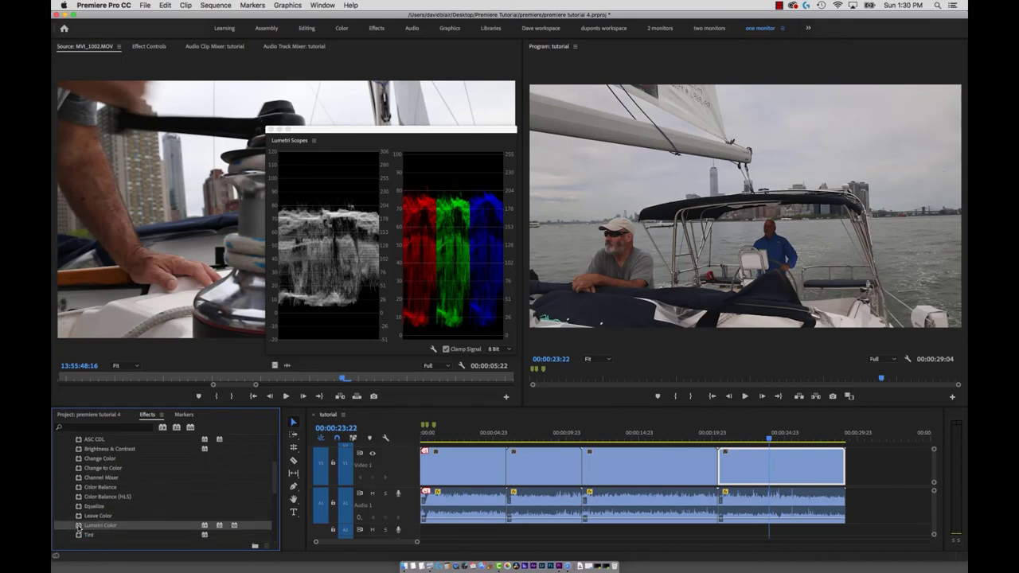
pyautogui.moveTo(78, 527); pyautogui.dragTo(787, 469)
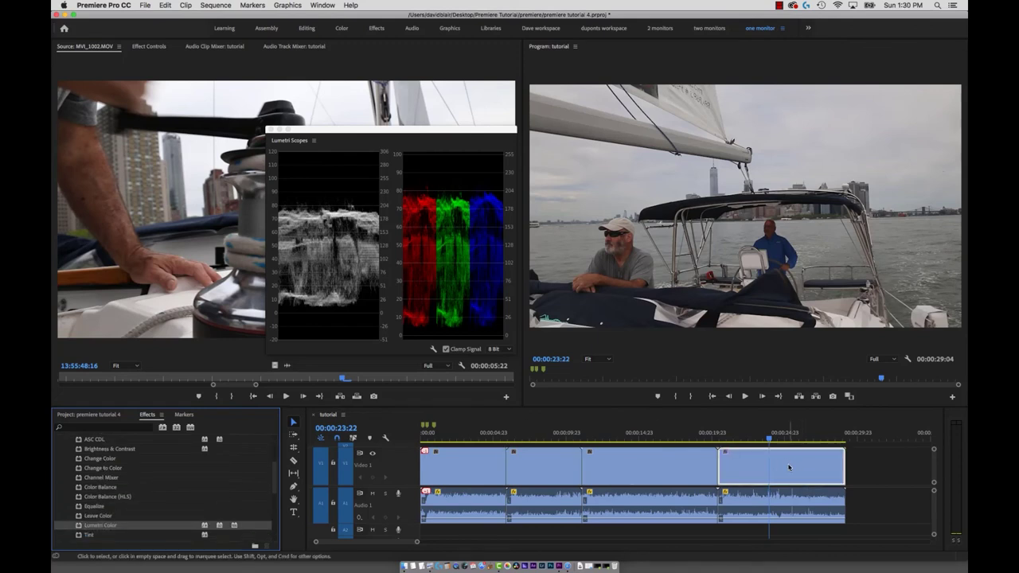
pyautogui.moveTo(400, 128); pyautogui.dragTo(476, 179)
# - Close the Lumetri Color panel and show the crew clip's Effect Controls instead
pyautogui.click(312, 4)
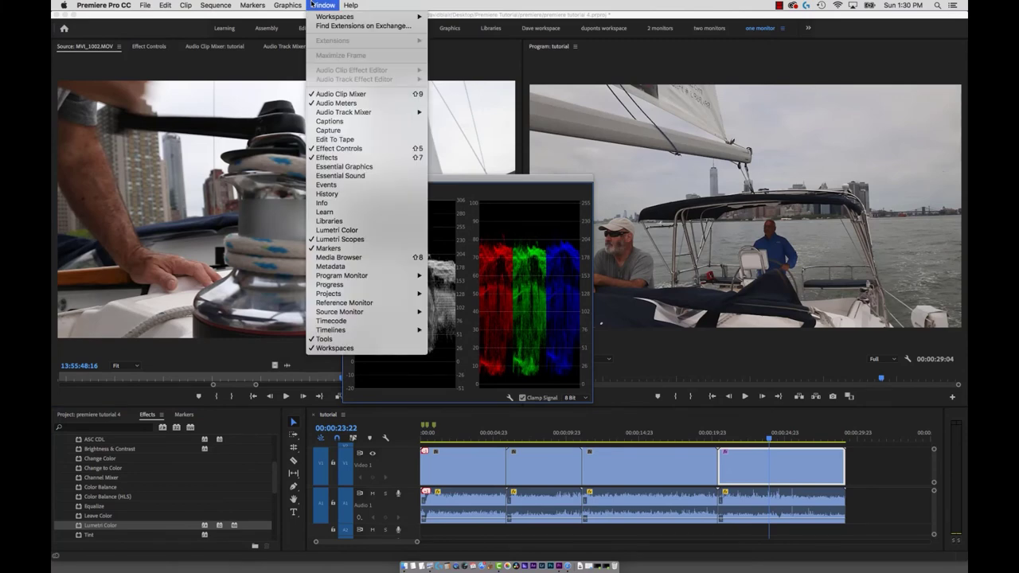
pyautogui.click(342, 230)
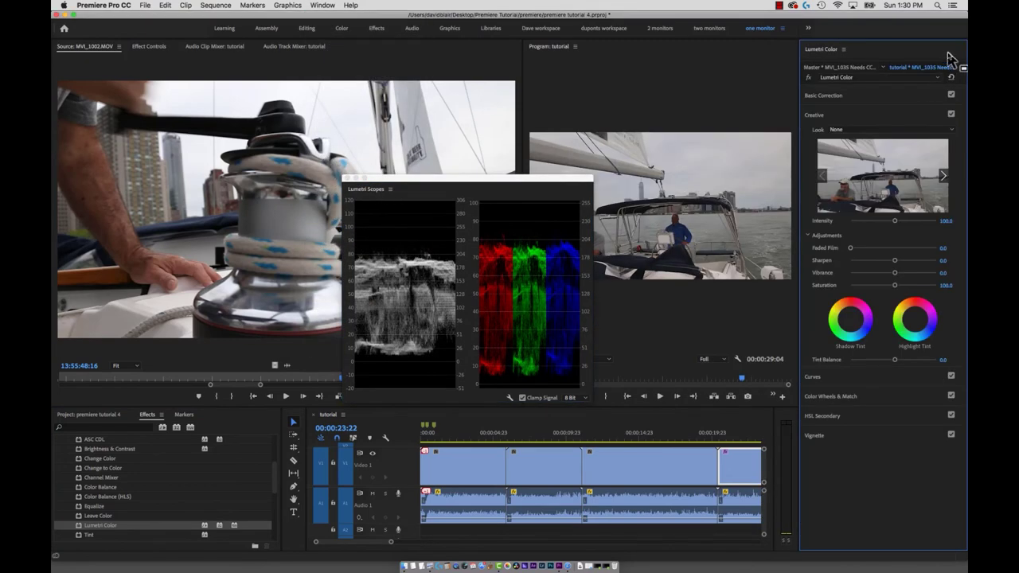
pyautogui.click(841, 49)
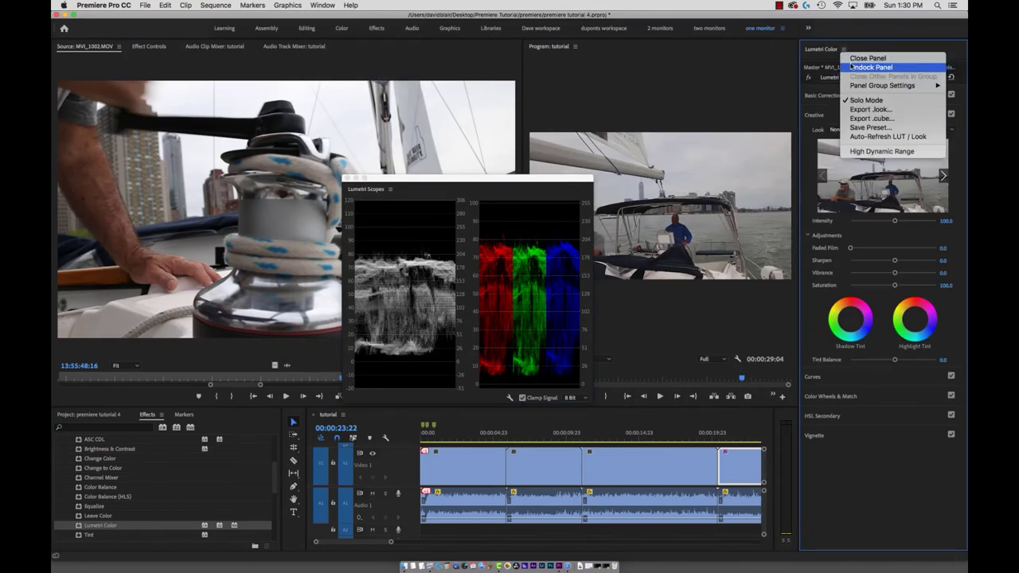
pyautogui.click(856, 56)
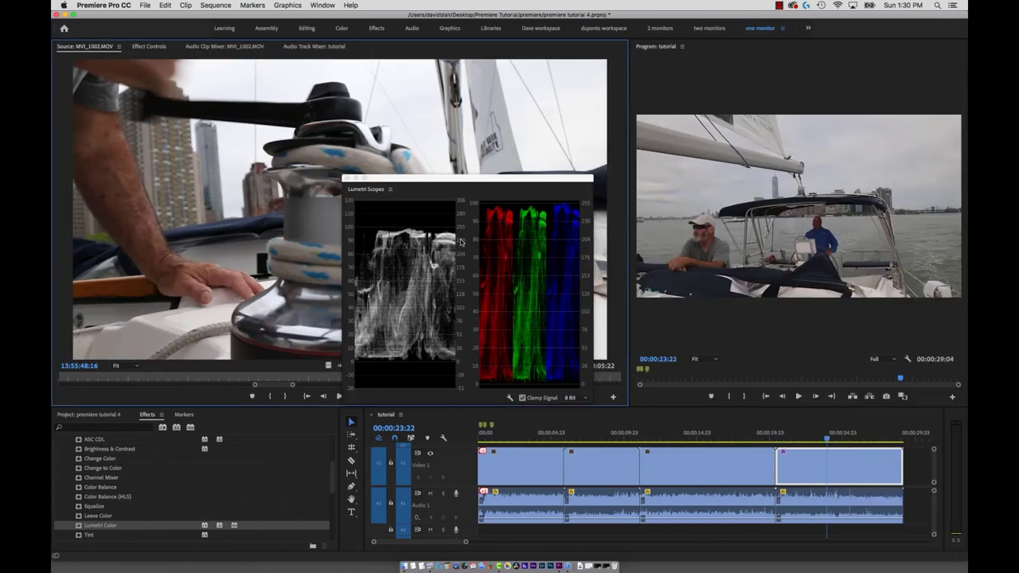
pyautogui.click(156, 49)
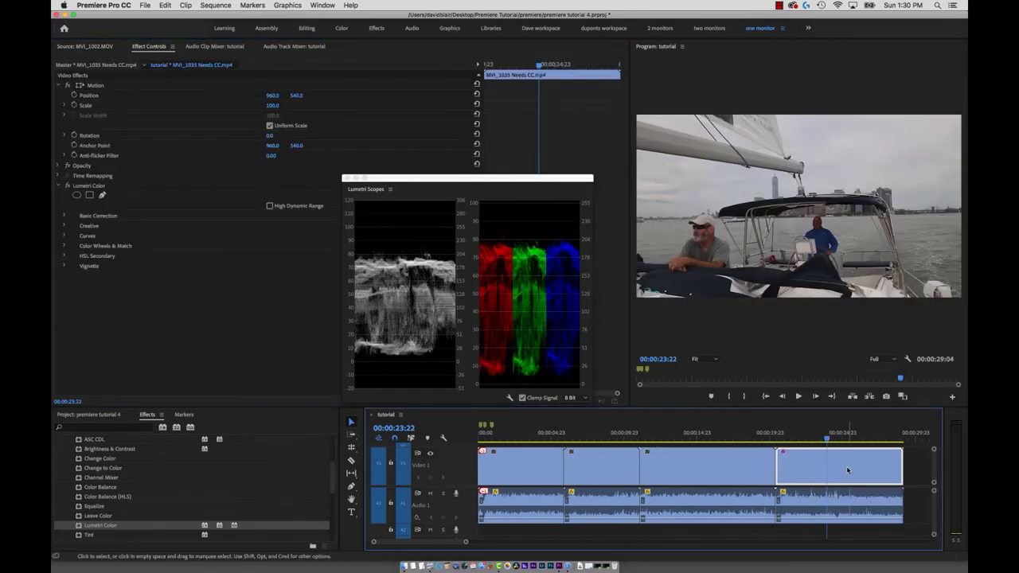
pyautogui.click(459, 195)
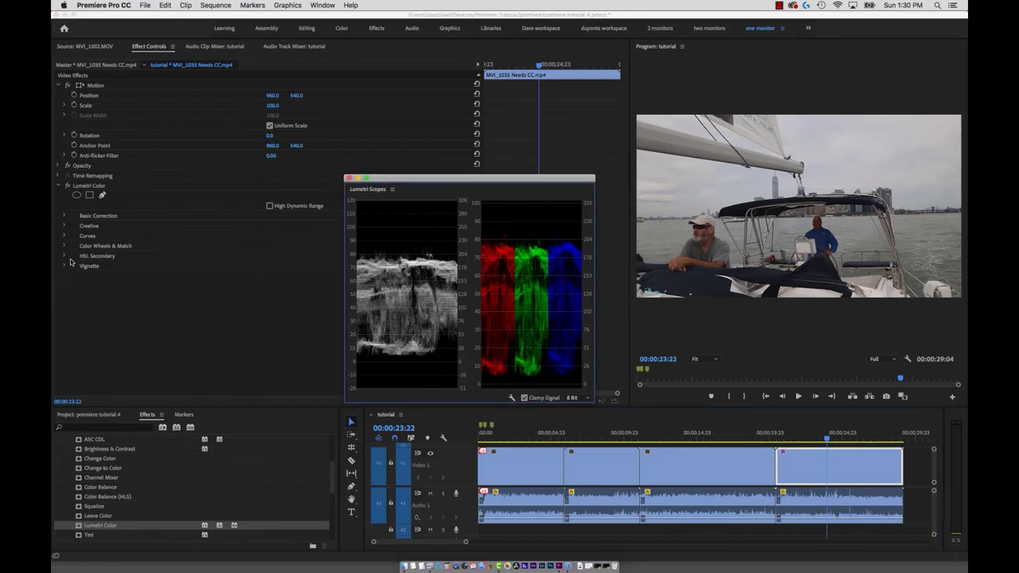
pyautogui.click(66, 253)
# - Expand Lumetri Color's sections, try and undo an Exposure change, and scroll to the color wheels
pyautogui.click(65, 247)
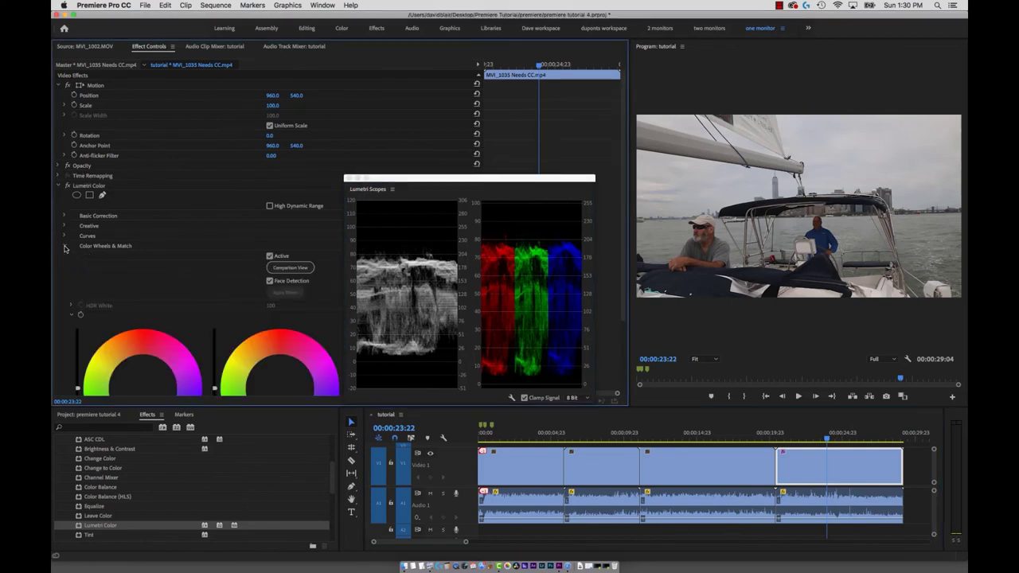
pyautogui.click(65, 237)
pyautogui.click(64, 226)
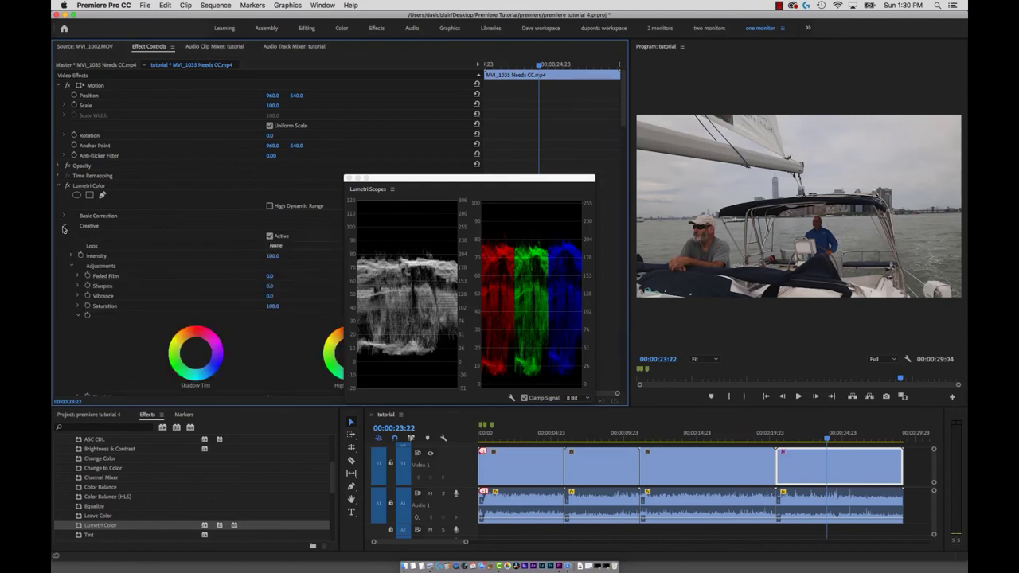
pyautogui.click(65, 215)
pyautogui.moveTo(430, 178); pyautogui.dragTo(521, 146)
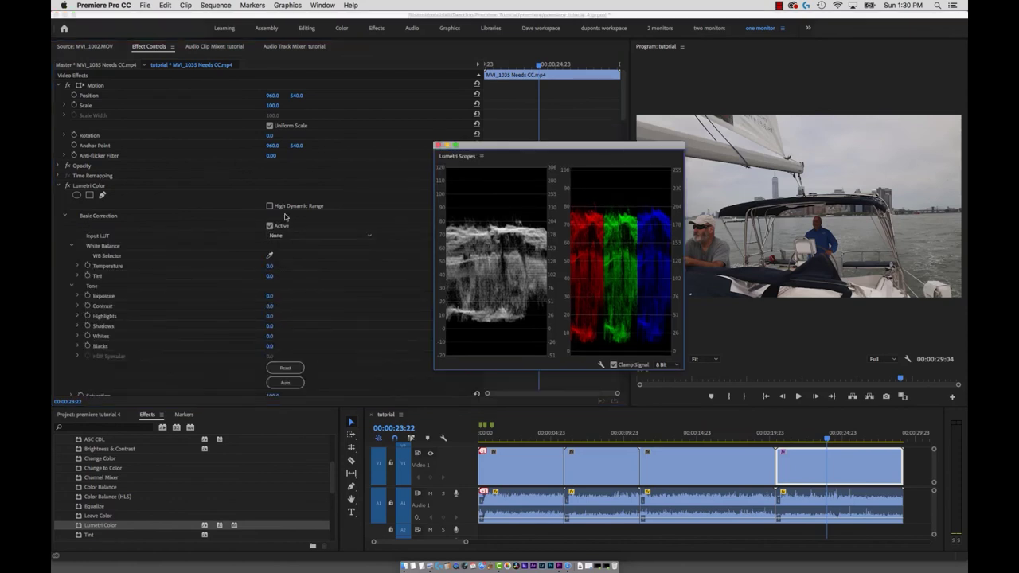
pyautogui.scroll(-1, 265, 254)
pyautogui.scroll(1, 191, 299)
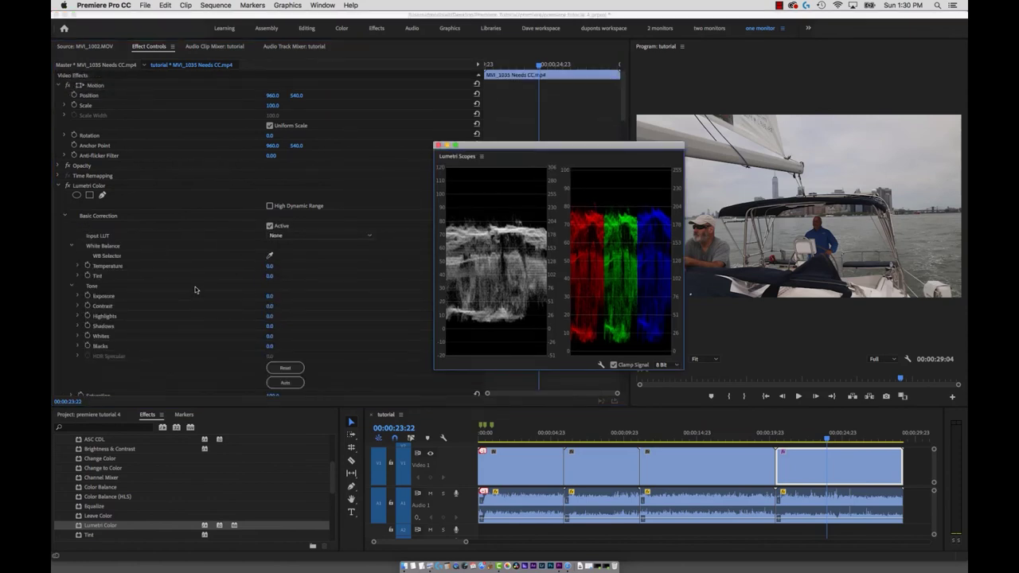
pyautogui.click(268, 297)
pyautogui.moveTo(269, 297); pyautogui.dragTo(278, 297)
pyautogui.hotkey('ctrl', 'z')
pyautogui.scroll(-9, 272, 294)
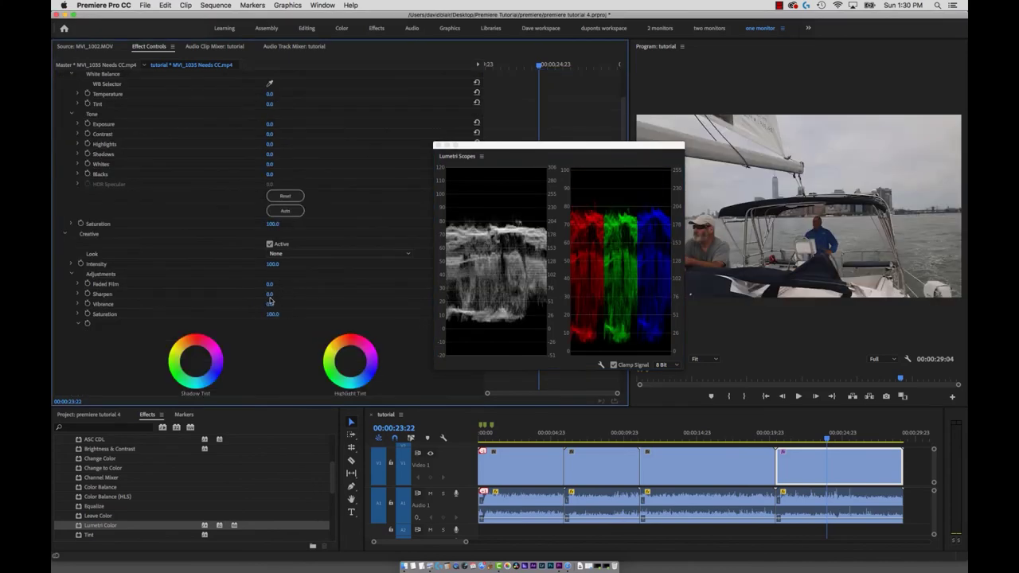
pyautogui.scroll(-1, 252, 301)
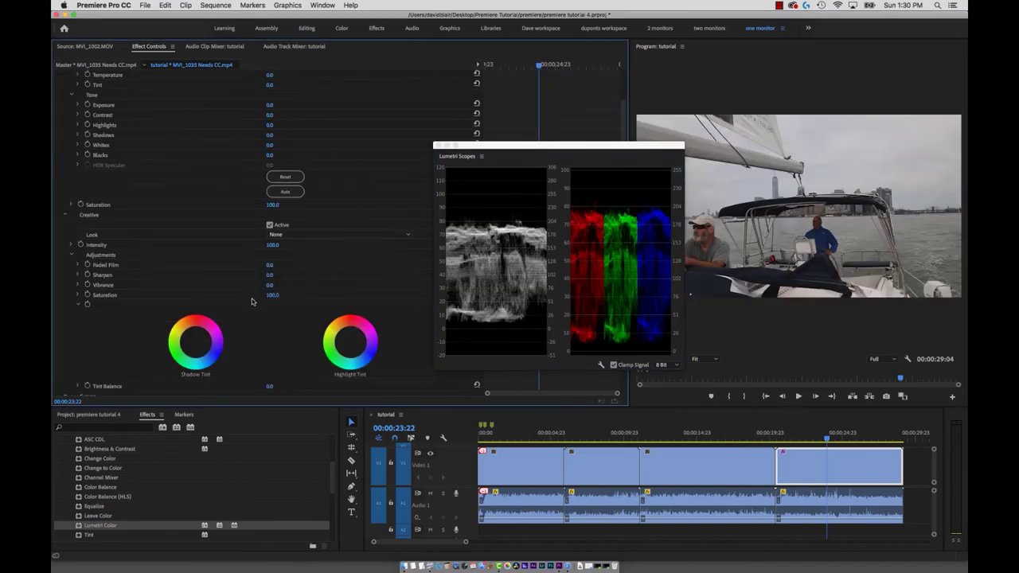
pyautogui.scroll(-20, 252, 301)
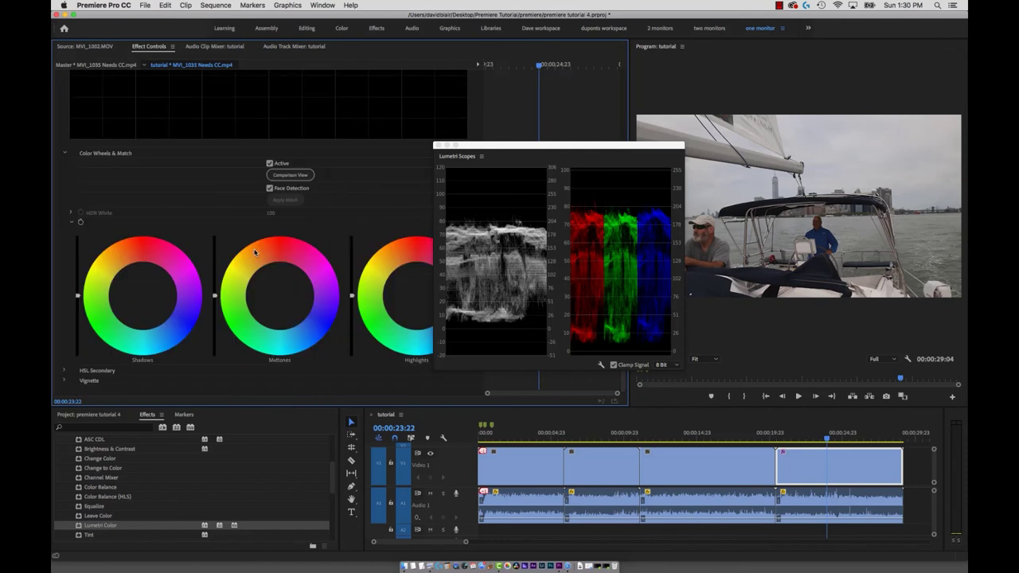
# - Try brightening the Shadows and darkening the Highlights, then undo both changes
pyautogui.moveTo(498, 152); pyautogui.dragTo(376, 59)
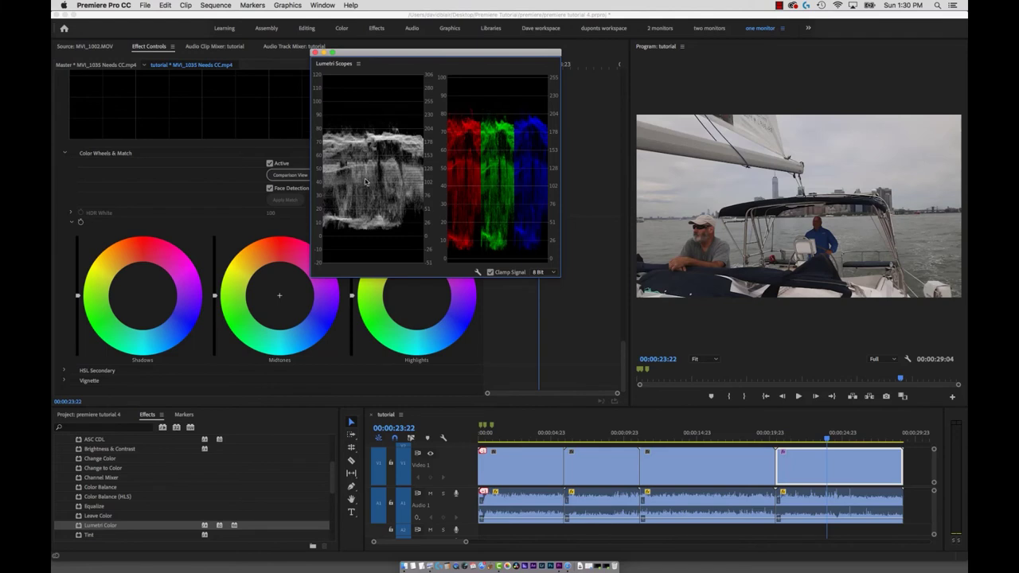
pyautogui.click(80, 300)
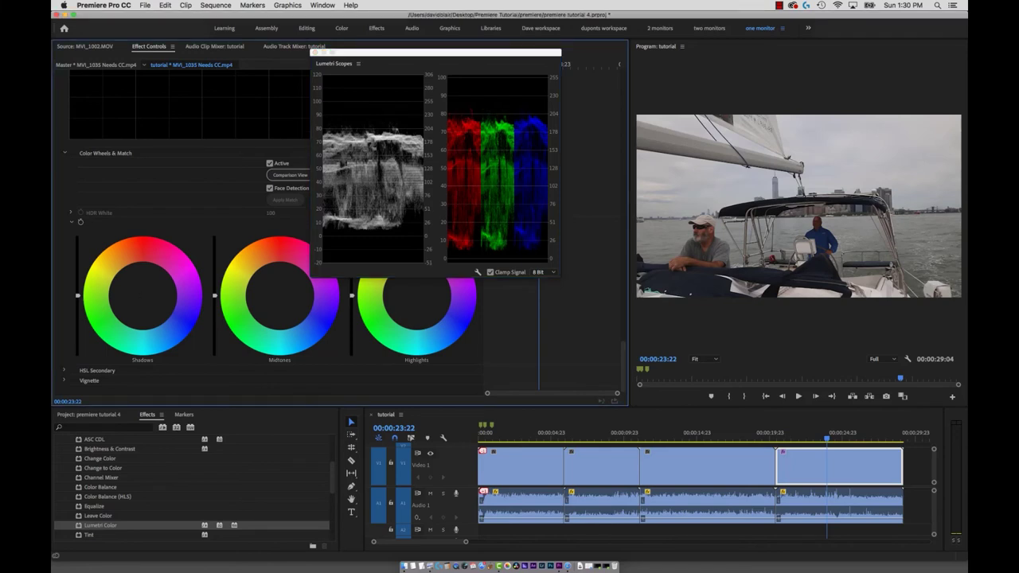
pyautogui.moveTo(77, 292); pyautogui.dragTo(77, 272)
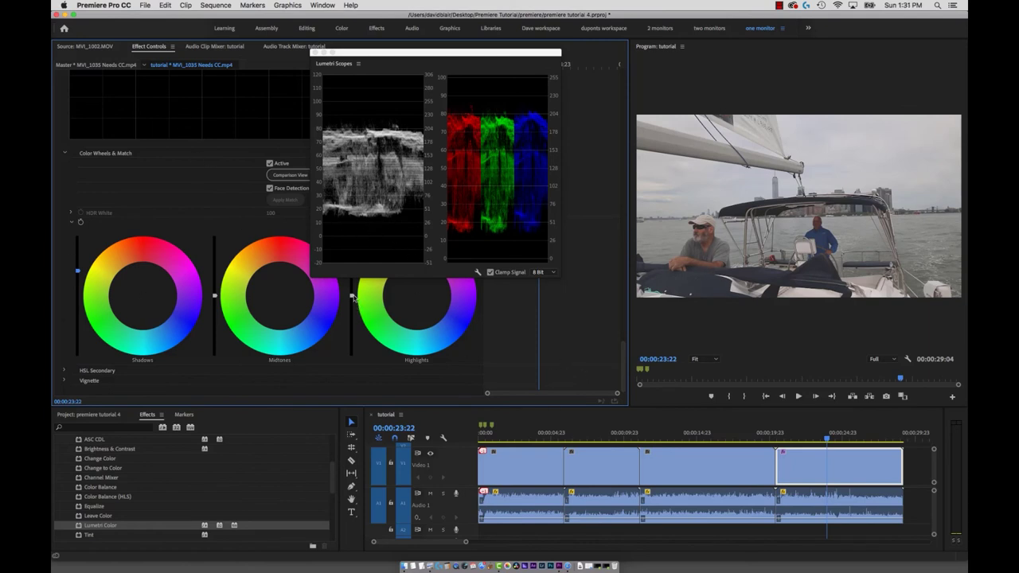
pyautogui.moveTo(352, 296); pyautogui.dragTo(352, 329)
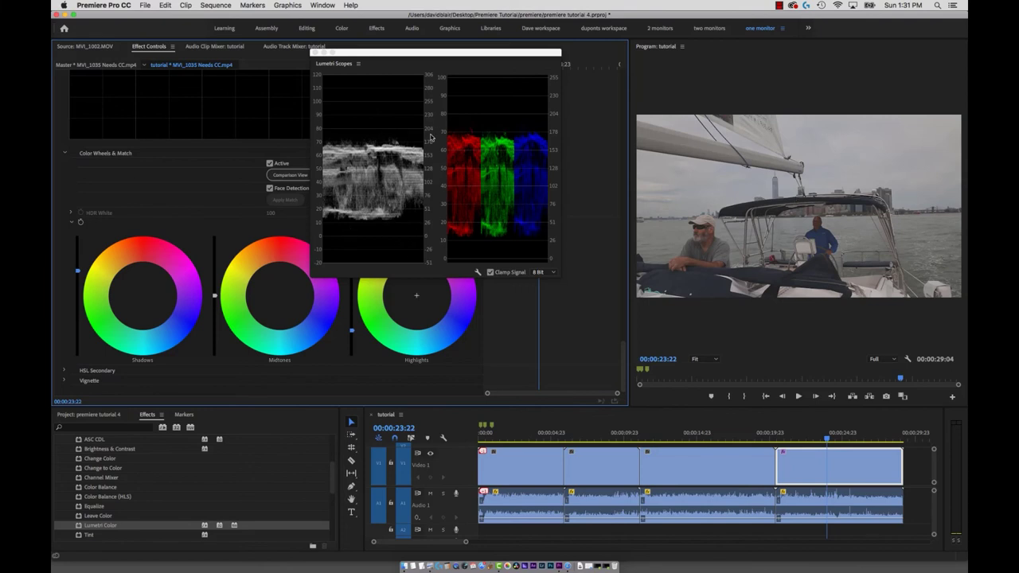
pyautogui.press('super+z')
pyautogui.press('super+z')
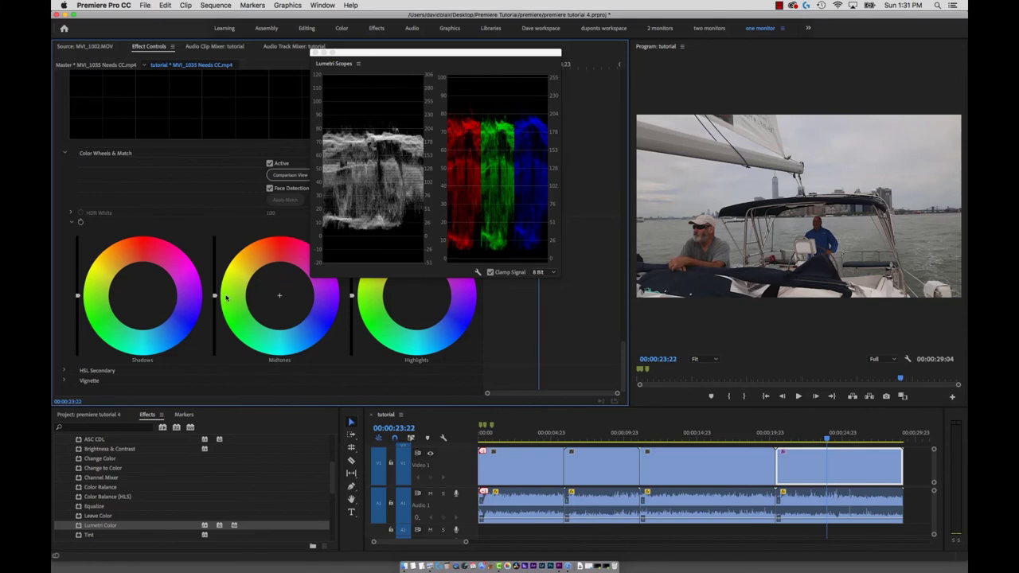
# - Nudge the Shadows slider, then try a magenta Highlights tint and undo it
pyautogui.moveTo(334, 52); pyautogui.dragTo(396, 37)
pyautogui.moveTo(78, 292)
pyautogui.mouseDown()
pyautogui.moveTo(78, 282)
pyautogui.moveTo(79, 299)
pyautogui.mouseUp()
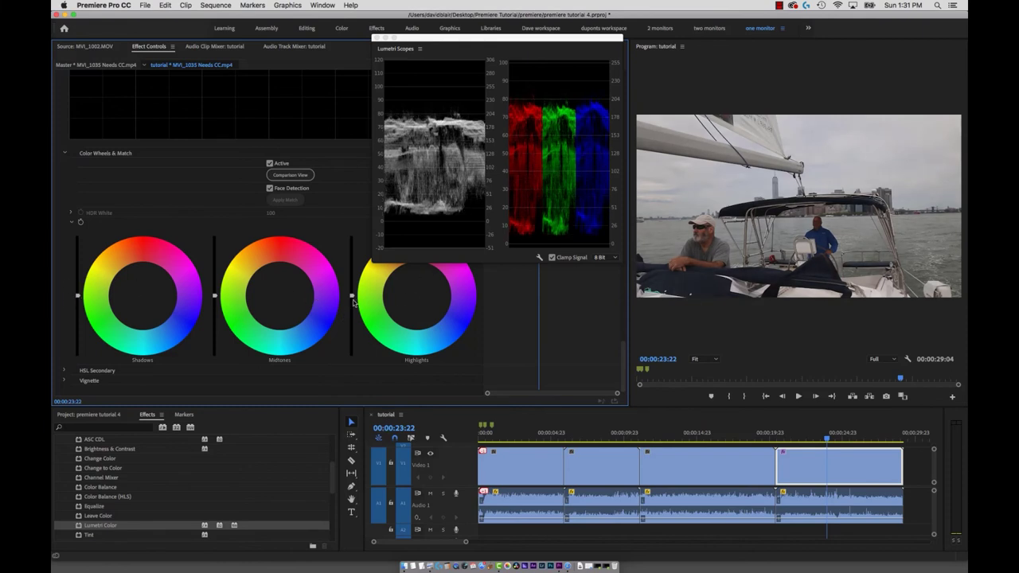
pyautogui.click(414, 300)
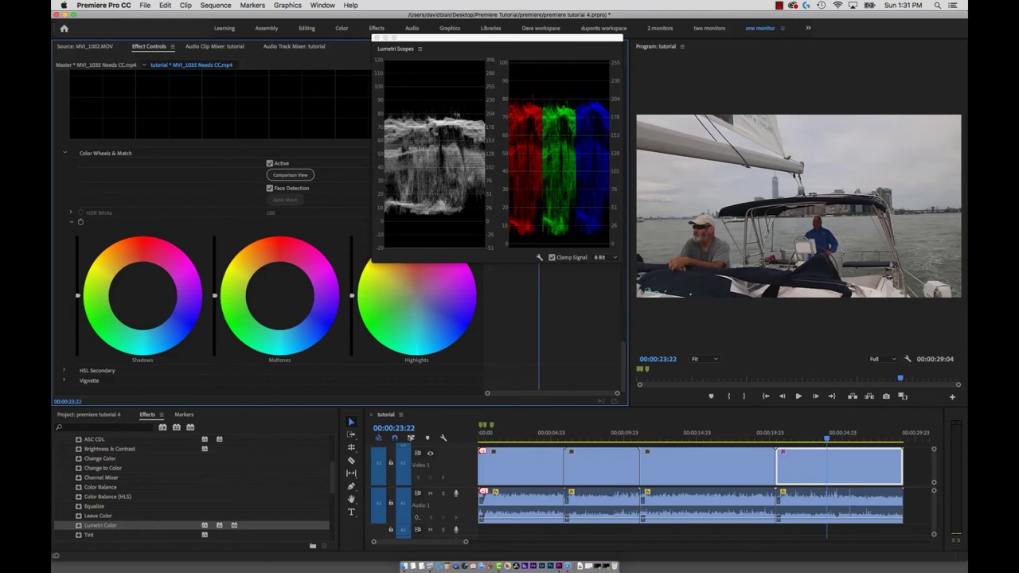
pyautogui.click(414, 300)
pyautogui.moveTo(416, 294)
pyautogui.mouseDown()
pyautogui.moveTo(438, 270)
pyautogui.moveTo(411, 301)
pyautogui.mouseUp()
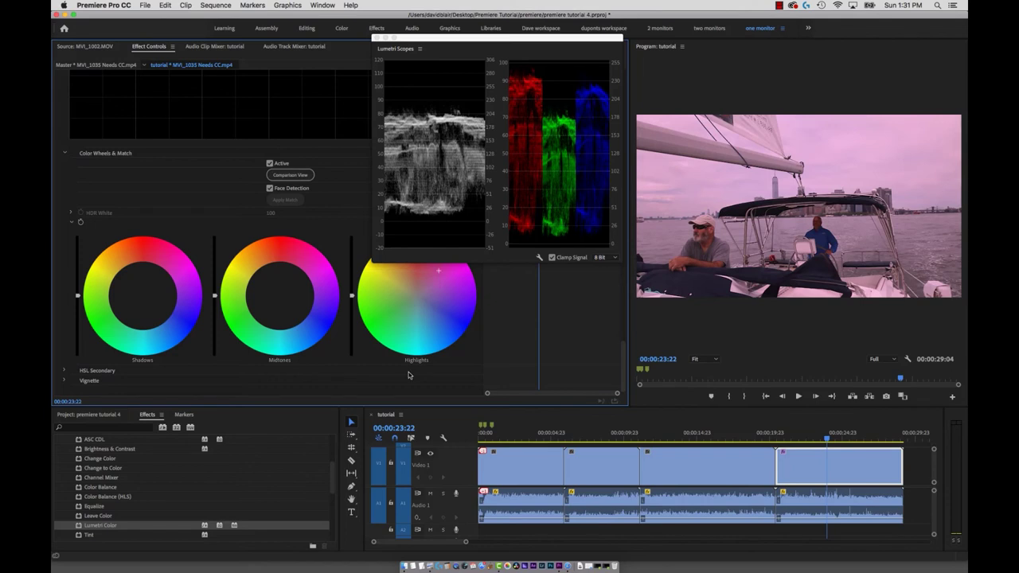
pyautogui.press('super+z')
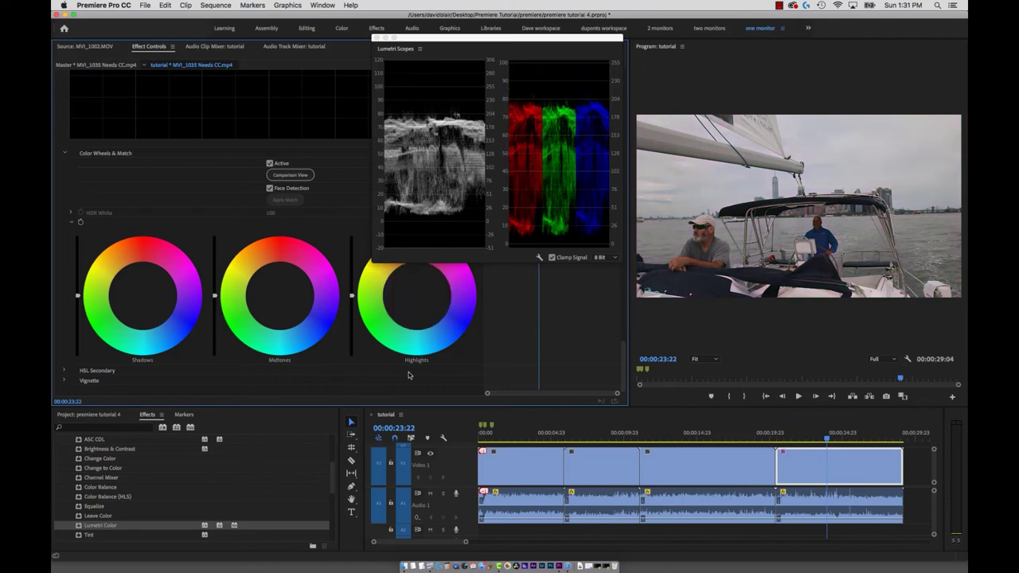
# - Try tinting the Shadows wheel toward blue, then reset it to neutral
pyautogui.moveTo(144, 296); pyautogui.dragTo(162, 315)
pyautogui.doubleClick(136, 281)
pyautogui.moveTo(142, 295); pyautogui.dragTo(144, 280)
pyautogui.doubleClick(144, 296)
# - Lower the Shadows brightness slider slightly and raise the Highlights brightness slider
pyautogui.press('space')
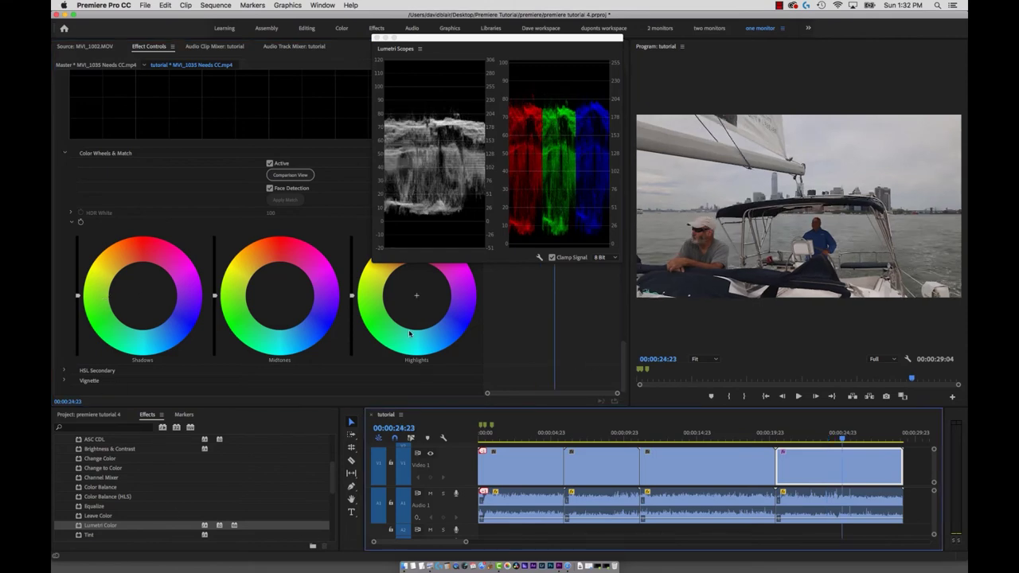
pyautogui.click(77, 296)
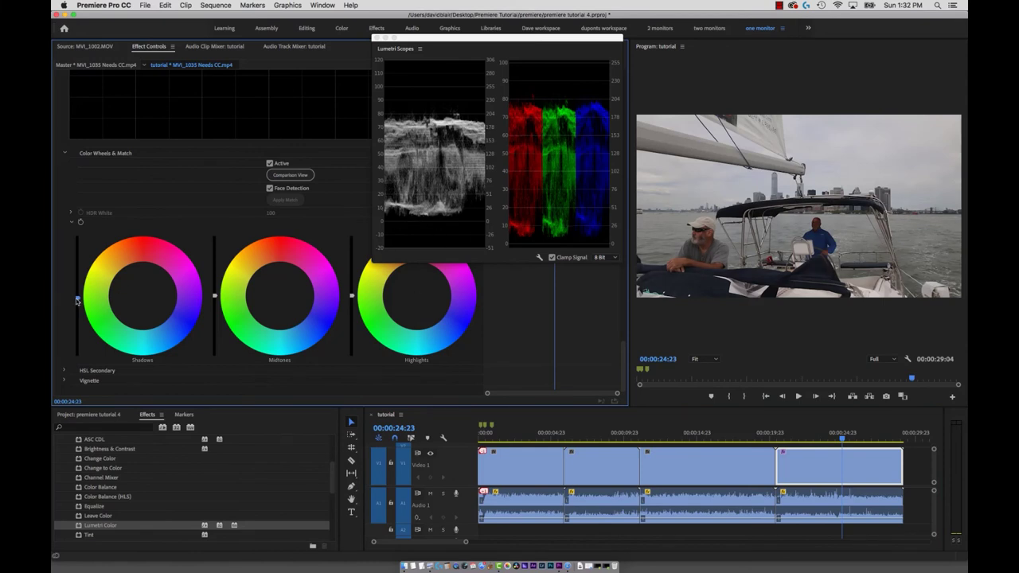
pyautogui.moveTo(77, 301); pyautogui.dragTo(77, 302)
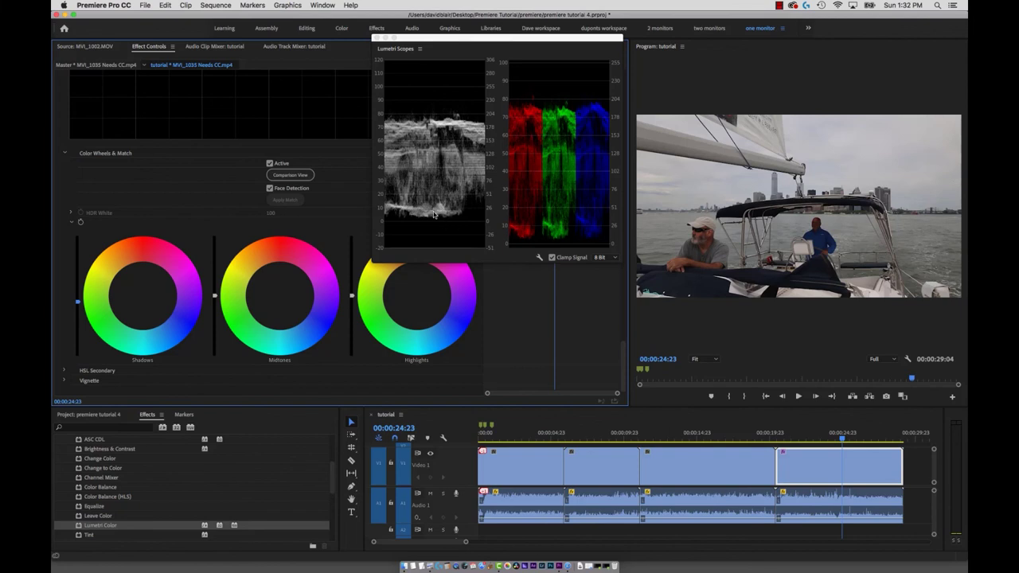
pyautogui.click(688, 266)
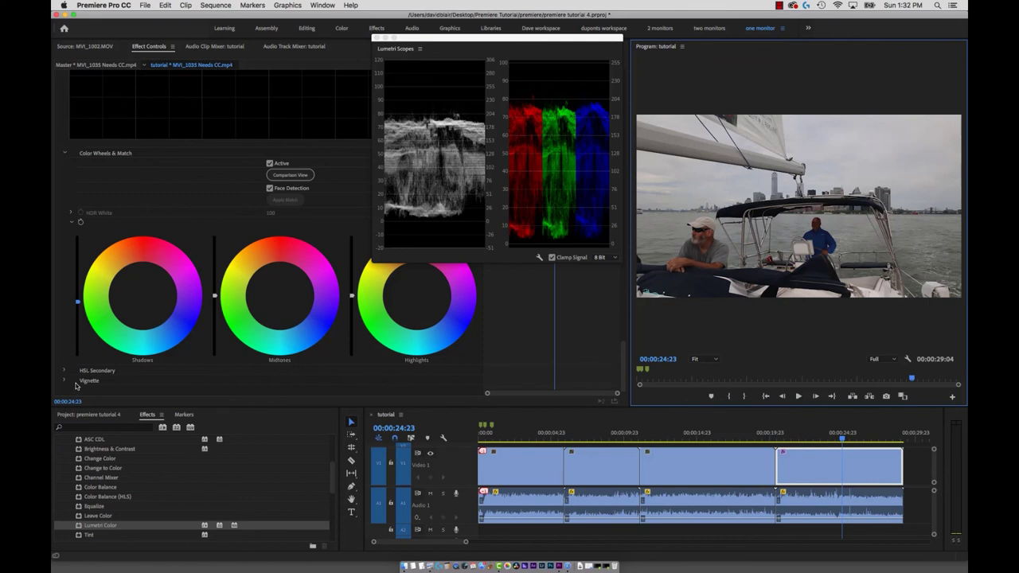
pyautogui.click(79, 307)
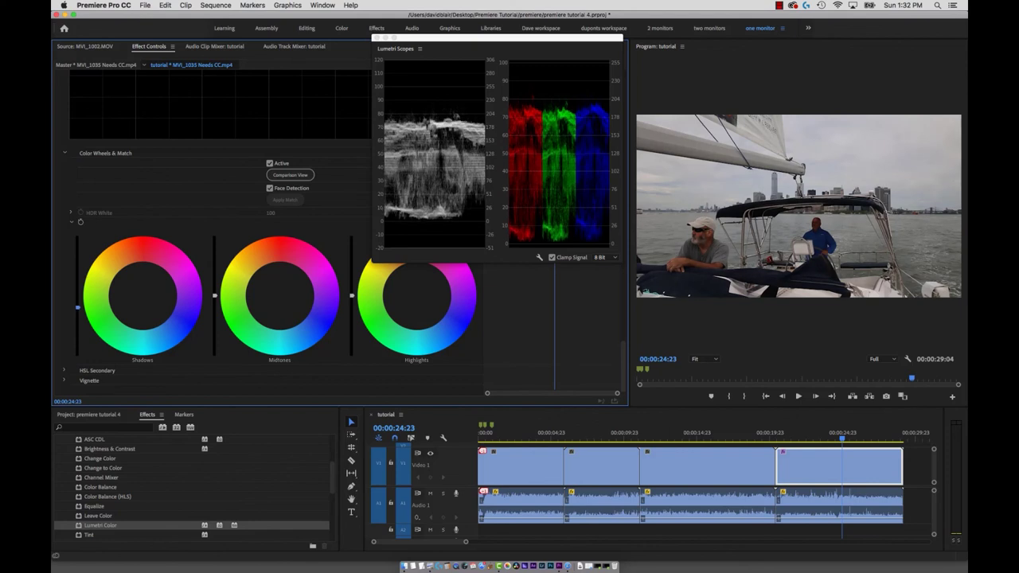
pyautogui.moveTo(77, 309); pyautogui.dragTo(77, 313)
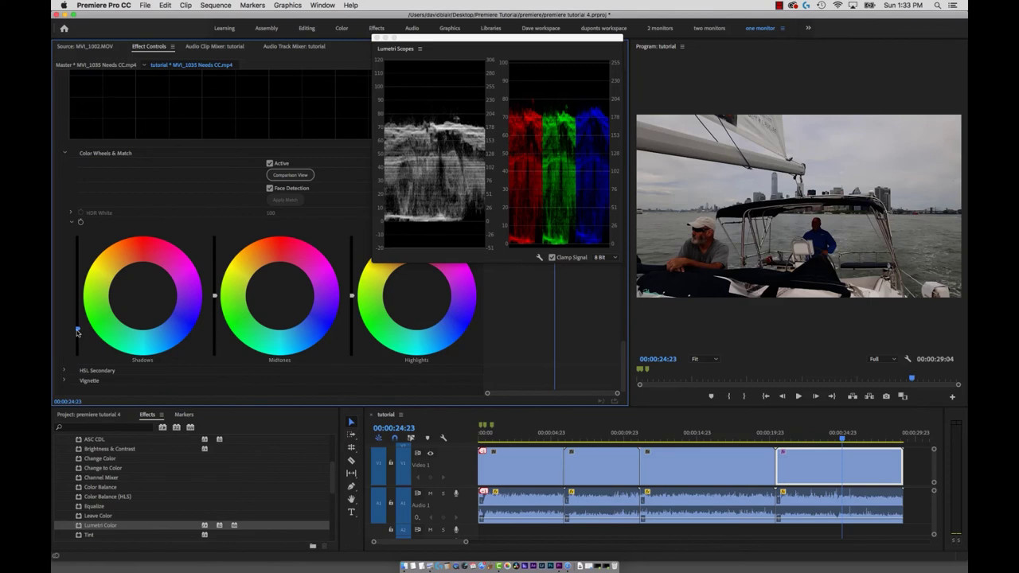
pyautogui.moveTo(77, 328); pyautogui.dragTo(77, 304)
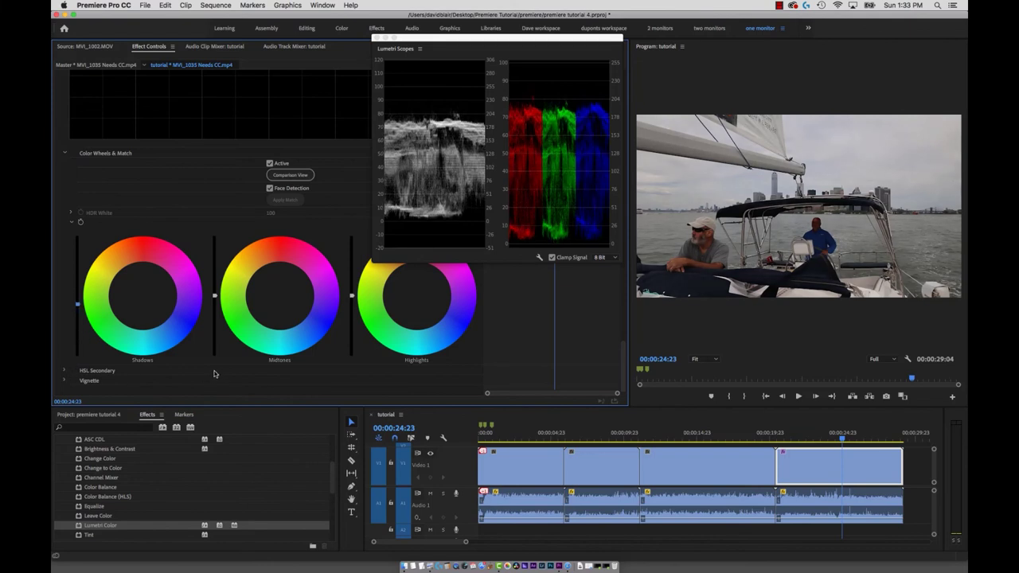
pyautogui.moveTo(65, 373); pyautogui.dragTo(77, 302)
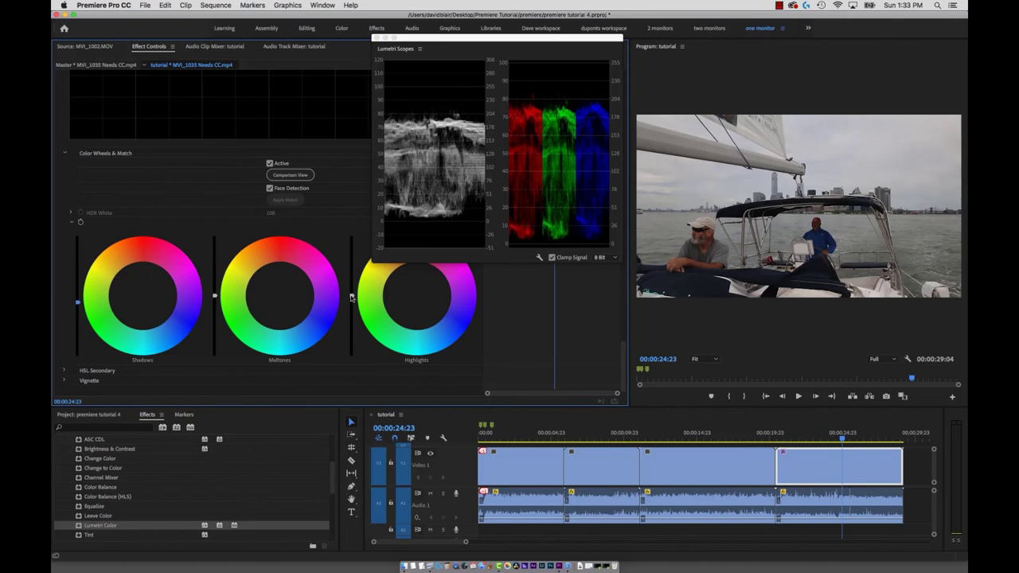
pyautogui.moveTo(351, 294); pyautogui.dragTo(352, 260)
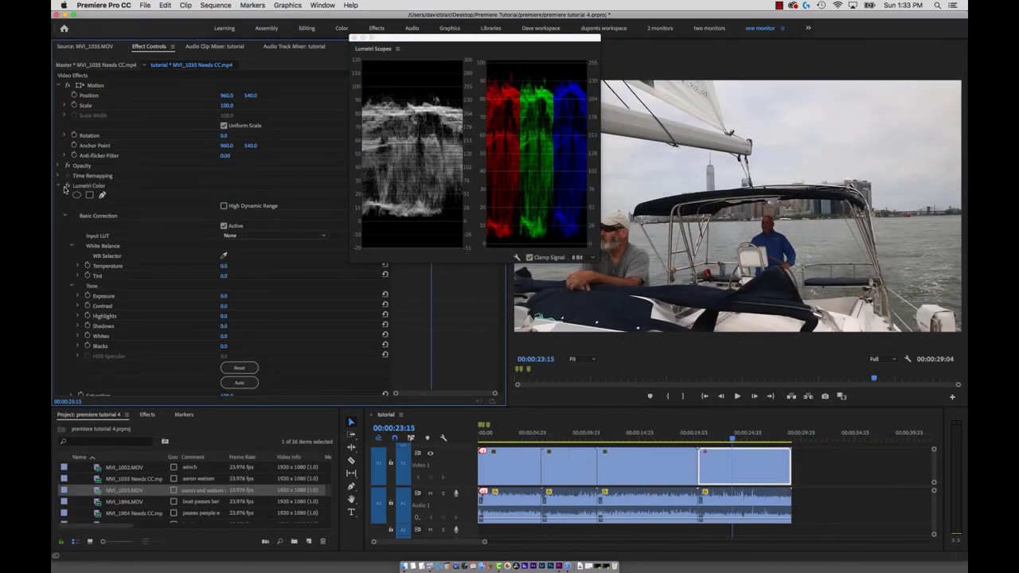
# - Toggle the Lumetri Color effect off and on to compare the grade, then select it
pyautogui.click(67, 186)
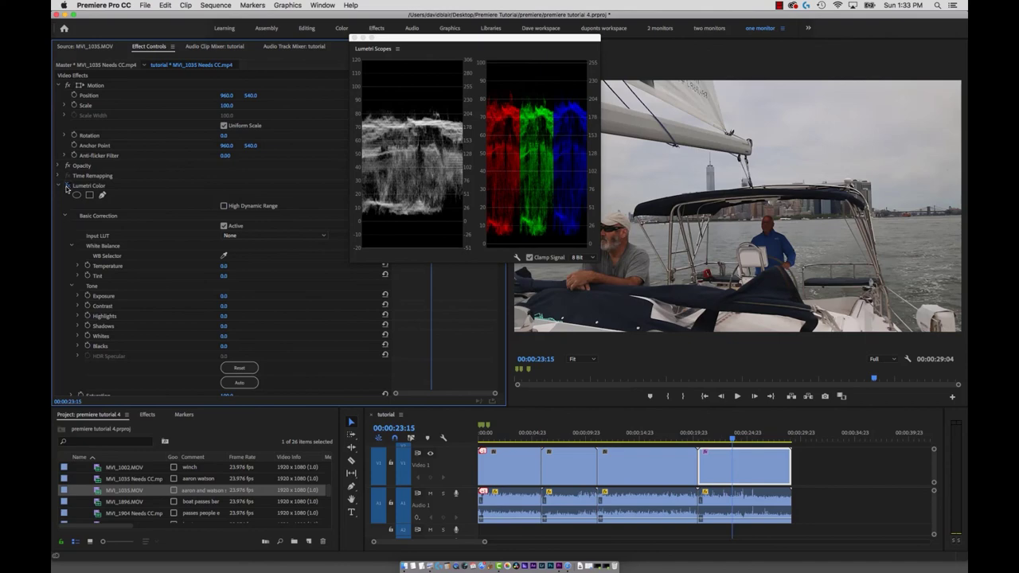
pyautogui.click(66, 186)
pyautogui.click(67, 186)
pyautogui.click(66, 186)
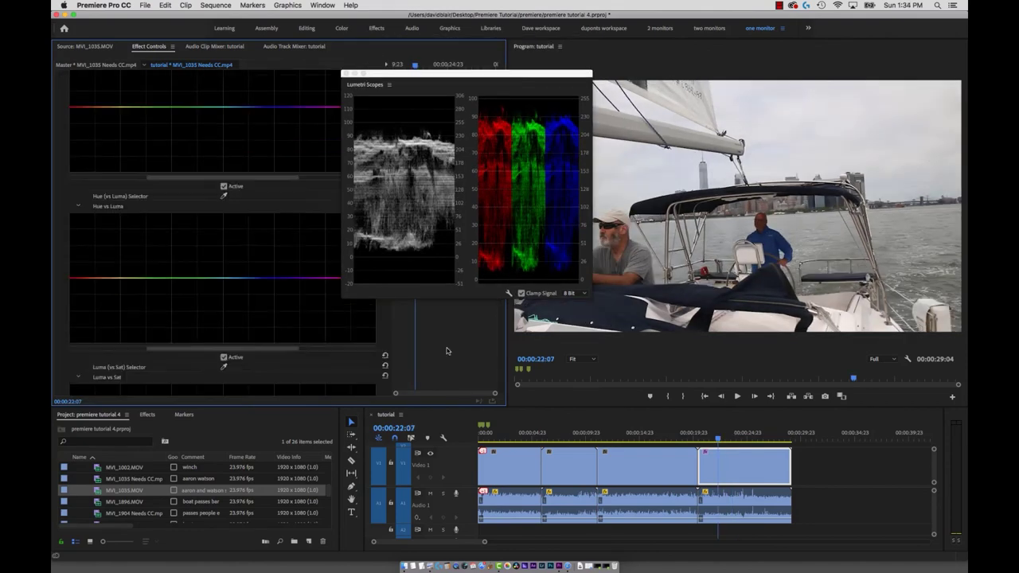
pyautogui.scroll(15, 209, 349)
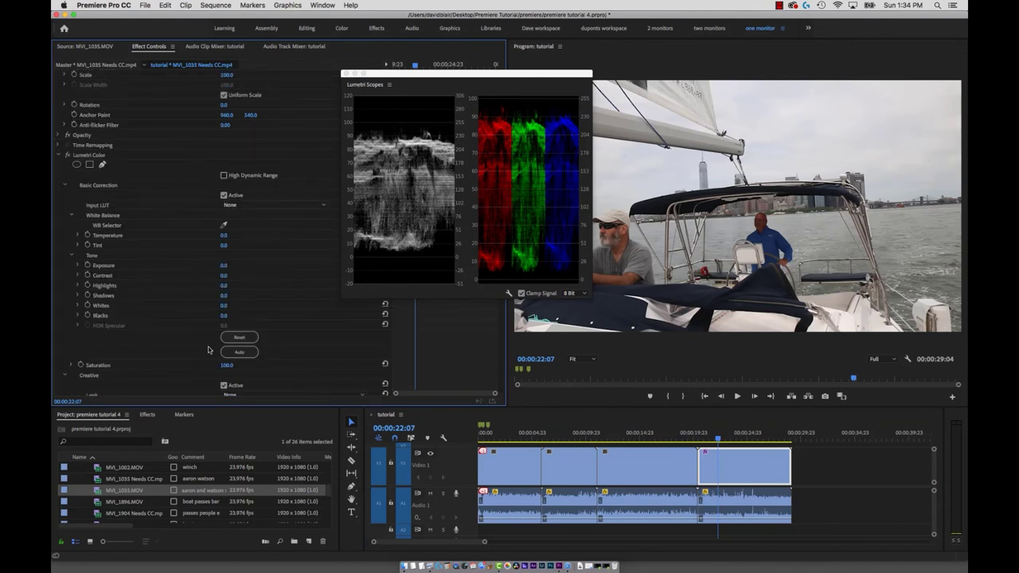
pyautogui.click(93, 156)
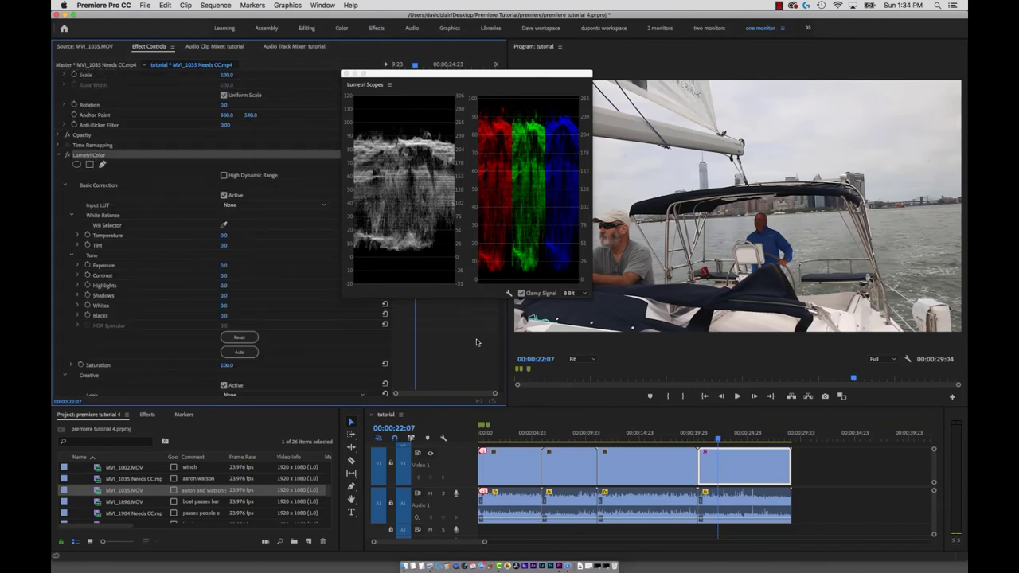
# - Select the winch clip MVI_1002 and open Paste Attributes for it
pyautogui.click(641, 435)
pyautogui.click(642, 467)
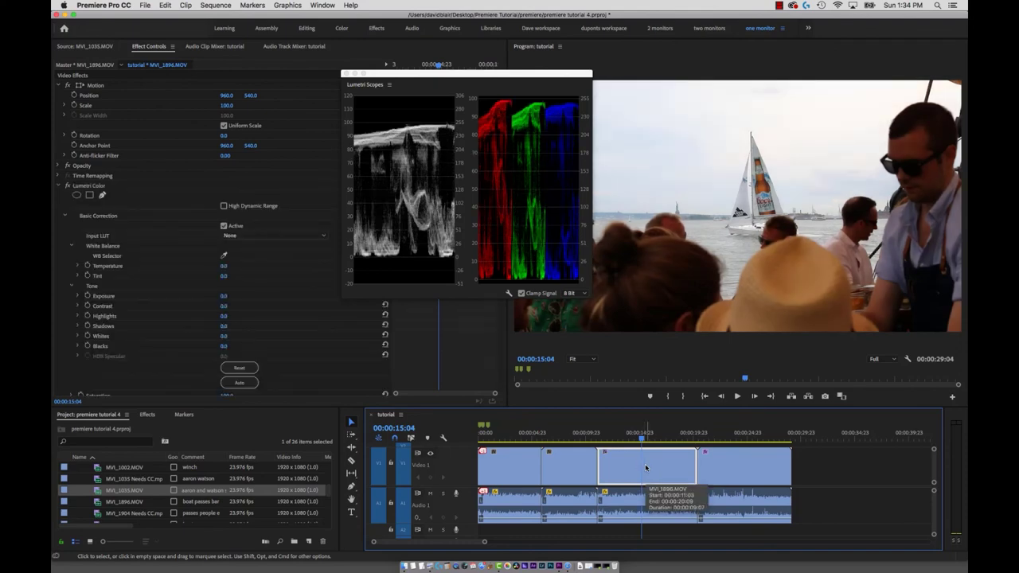
pyautogui.click(69, 183)
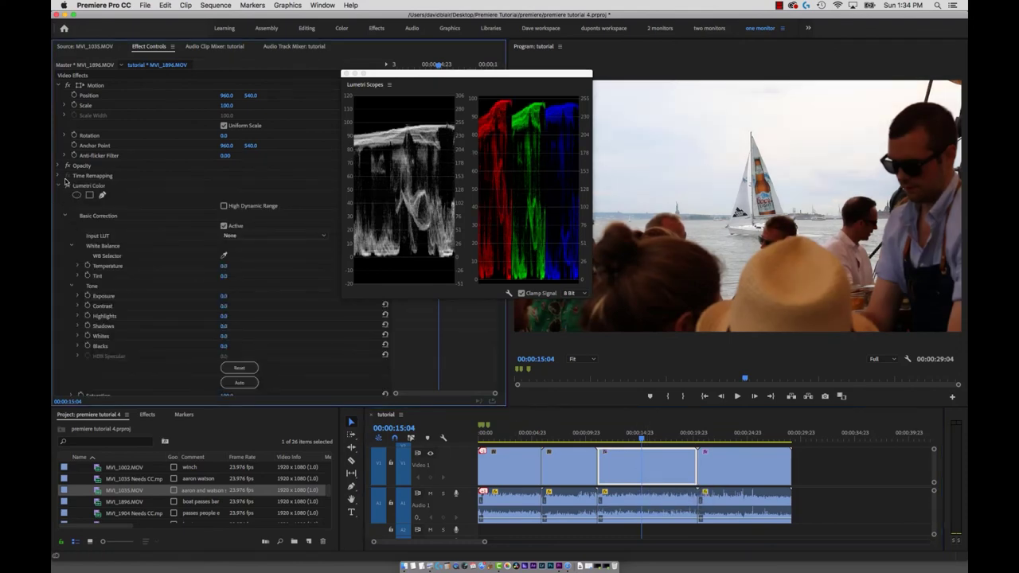
pyautogui.click(542, 450)
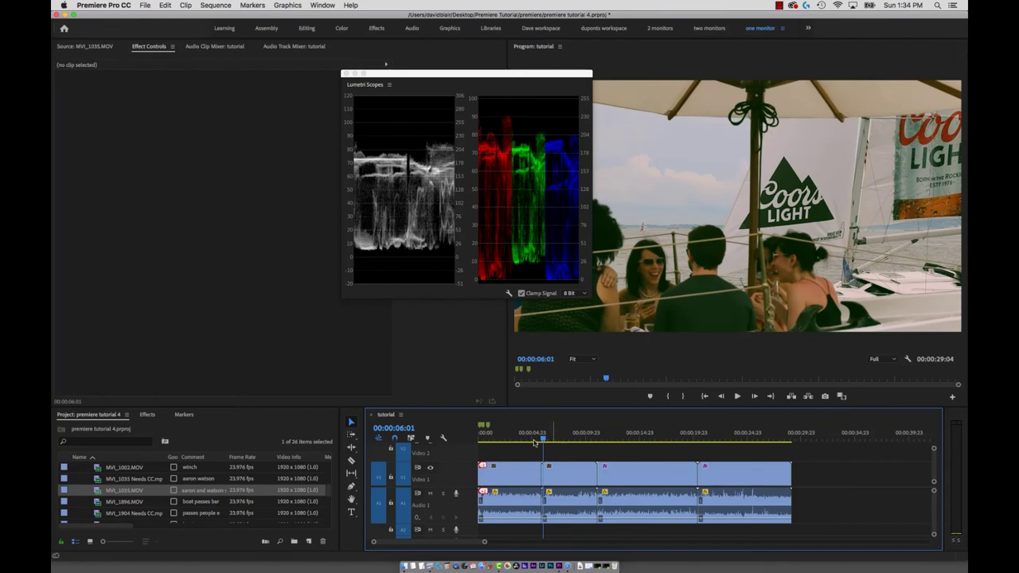
pyautogui.click(730, 468)
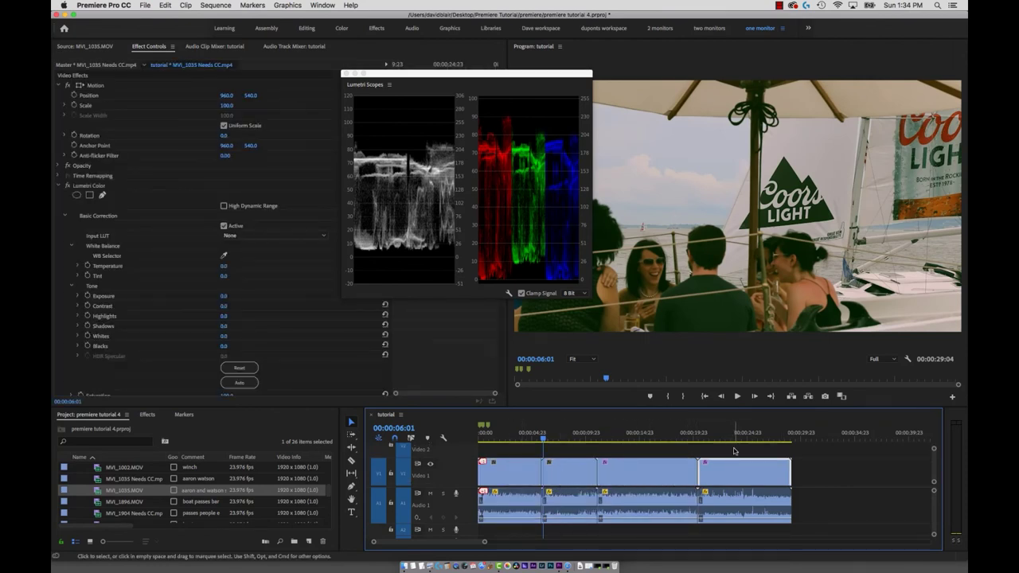
pyautogui.moveTo(734, 448); pyautogui.dragTo(769, 516)
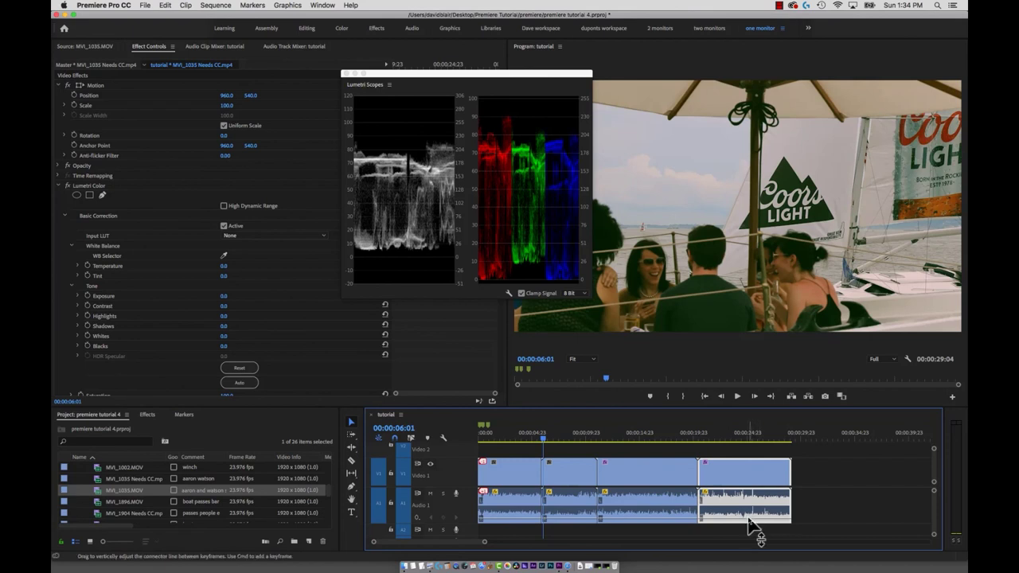
pyautogui.click(744, 471)
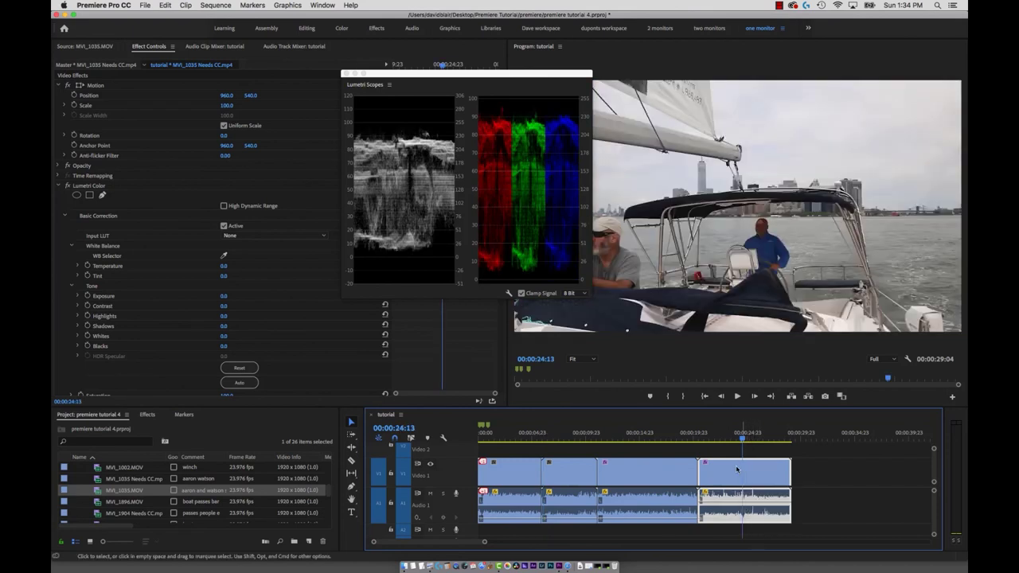
pyautogui.click(506, 510)
pyautogui.press('super+alt+v')
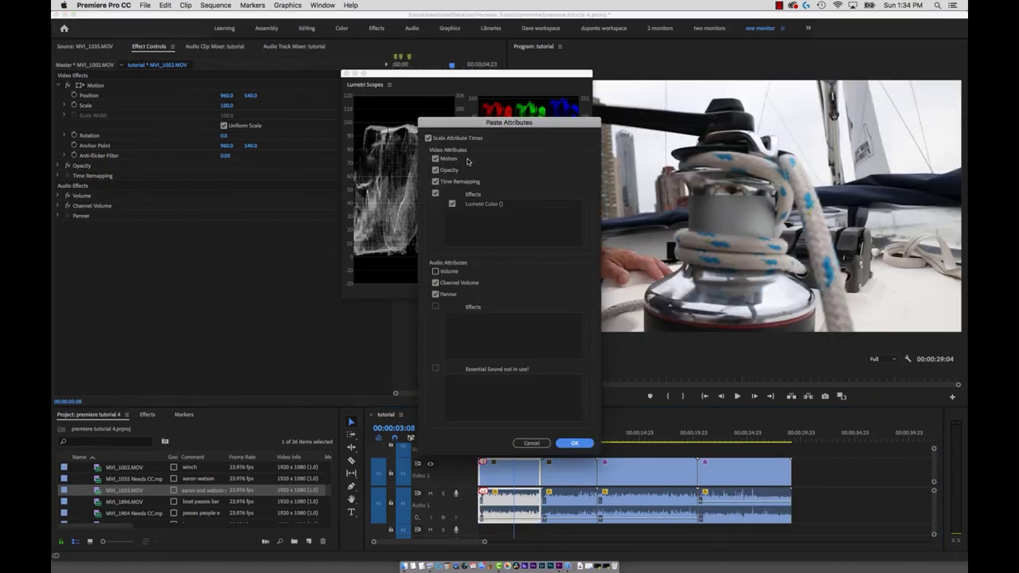
# - Paste Volume and Lumetri Color attributes onto MVI_1002, then set the playhead to 00:00:23:10
pyautogui.click(434, 273)
pyautogui.click(451, 204)
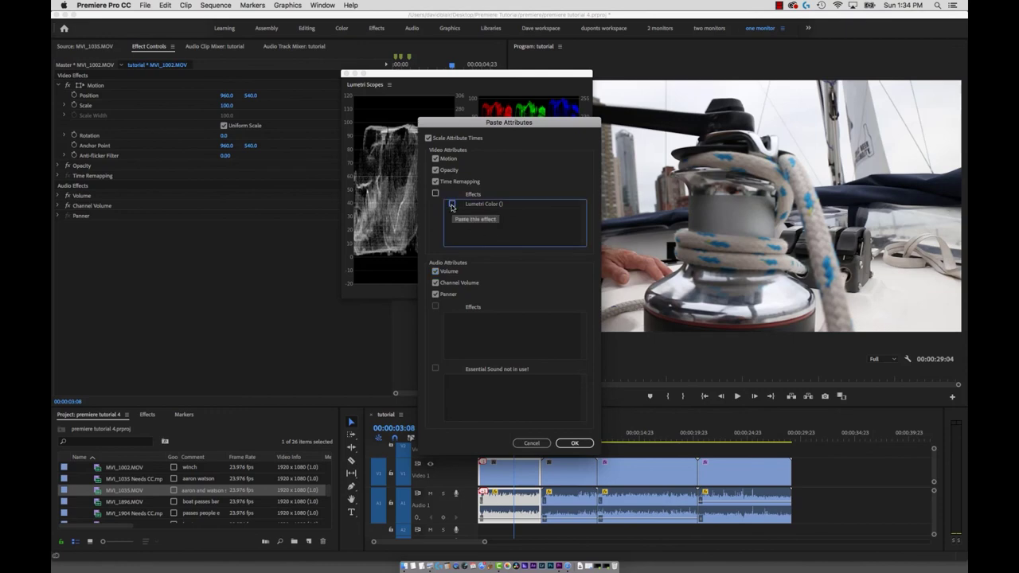
pyautogui.click(569, 443)
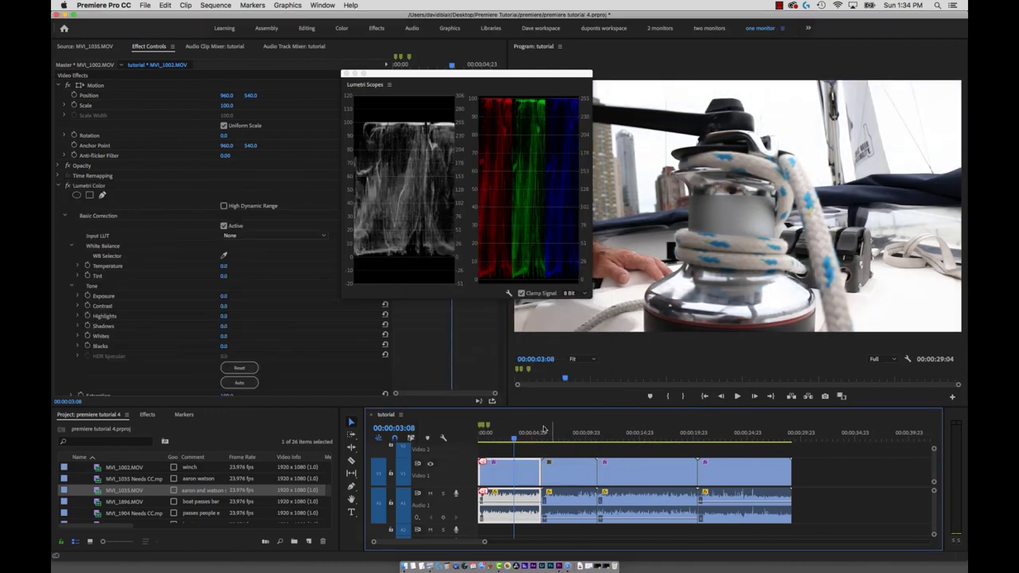
pyautogui.click(730, 437)
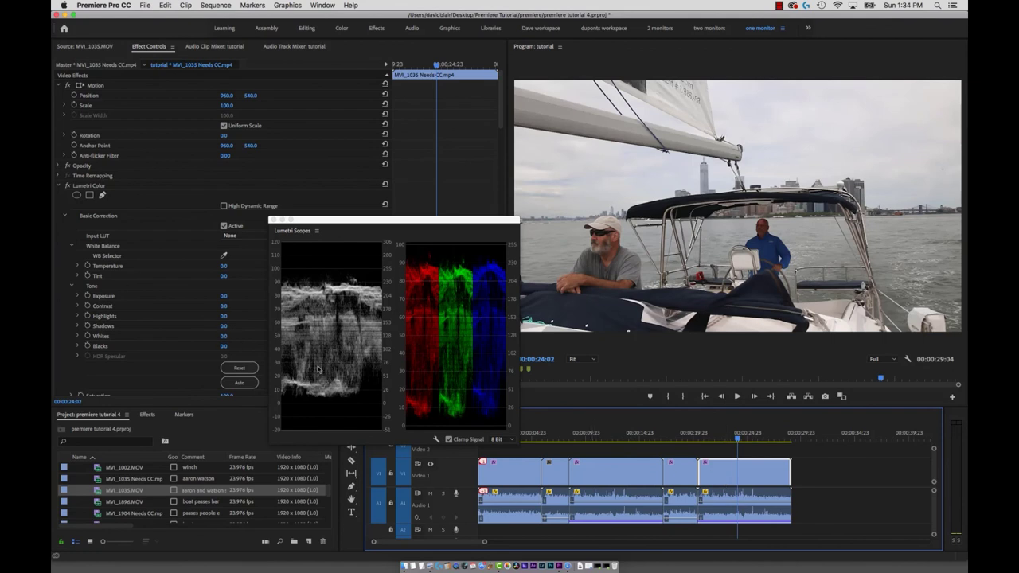
# - Move the playhead to 07:04 and select the MVI_1904 Needs CC clip
pyautogui.click(95, 186)
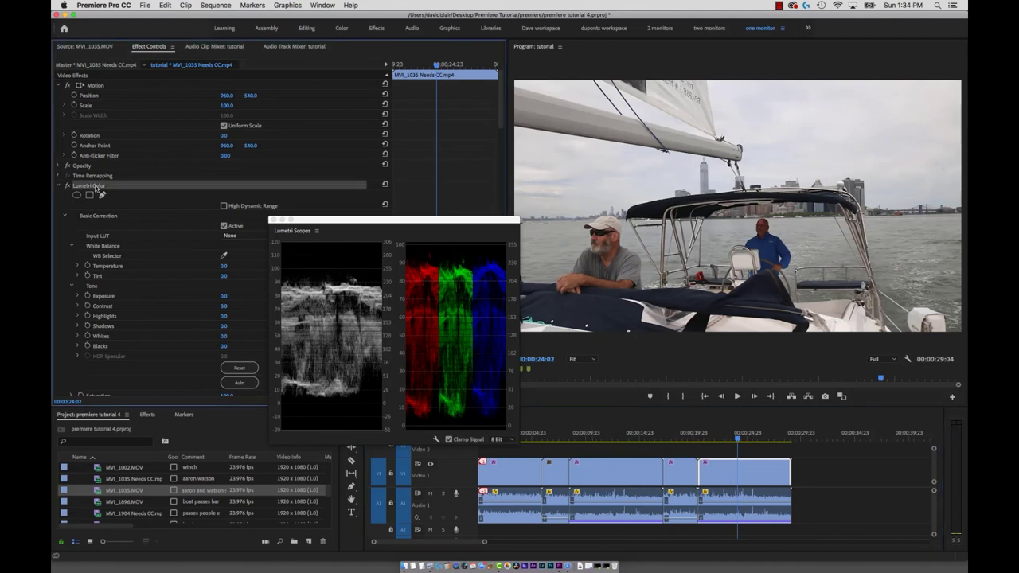
pyautogui.click(554, 434)
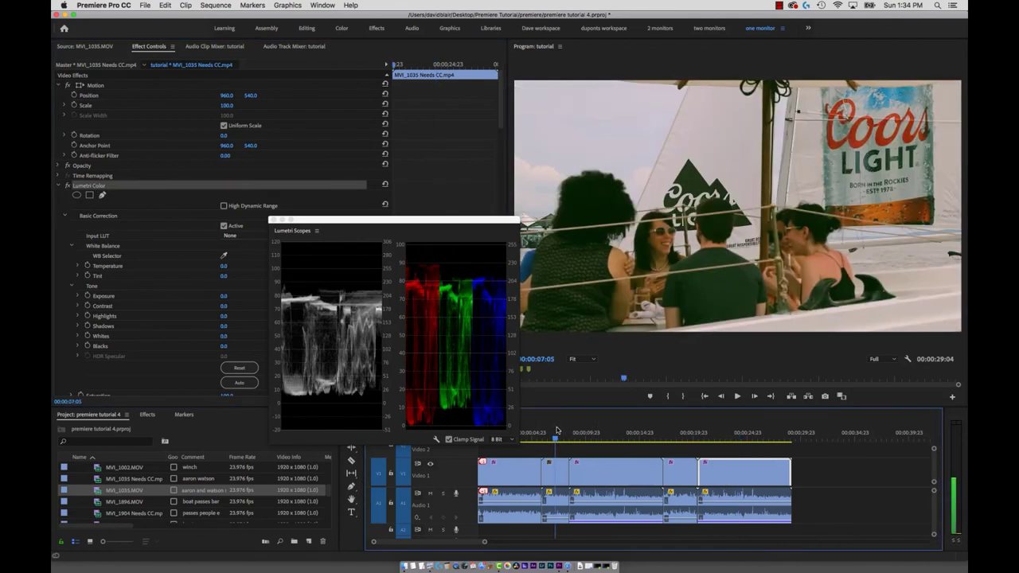
pyautogui.click(555, 470)
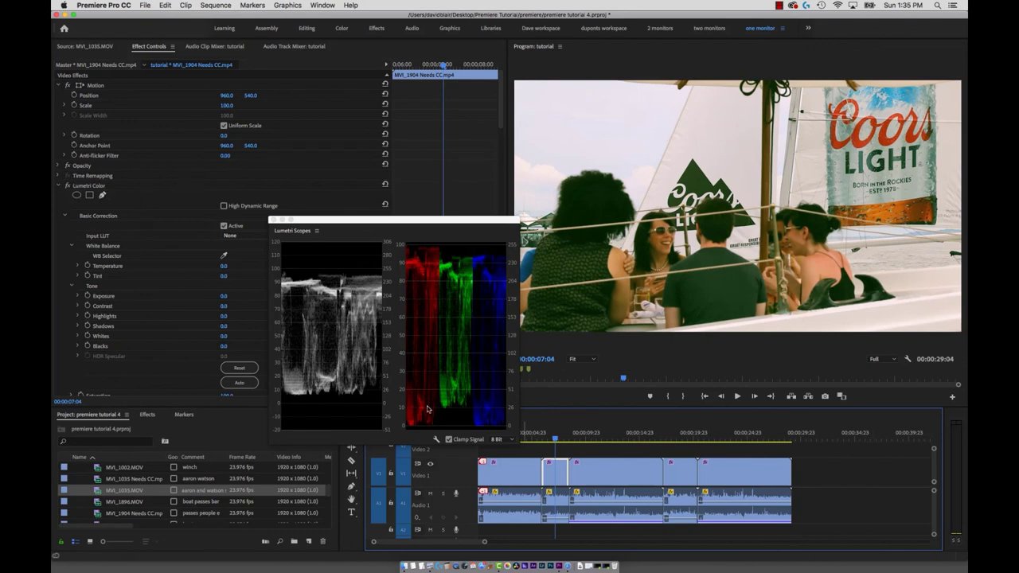
# - Reset the clip's Lumetri Color so Basic Correction returns to defaults
pyautogui.click(145, 414)
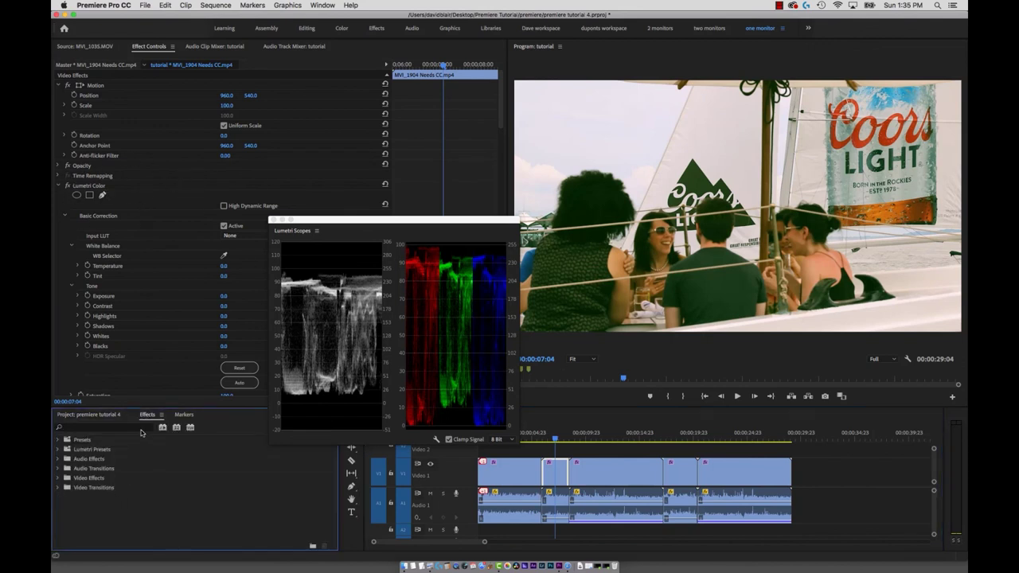
pyautogui.click(110, 414)
pyautogui.scroll(-10, 81, 223)
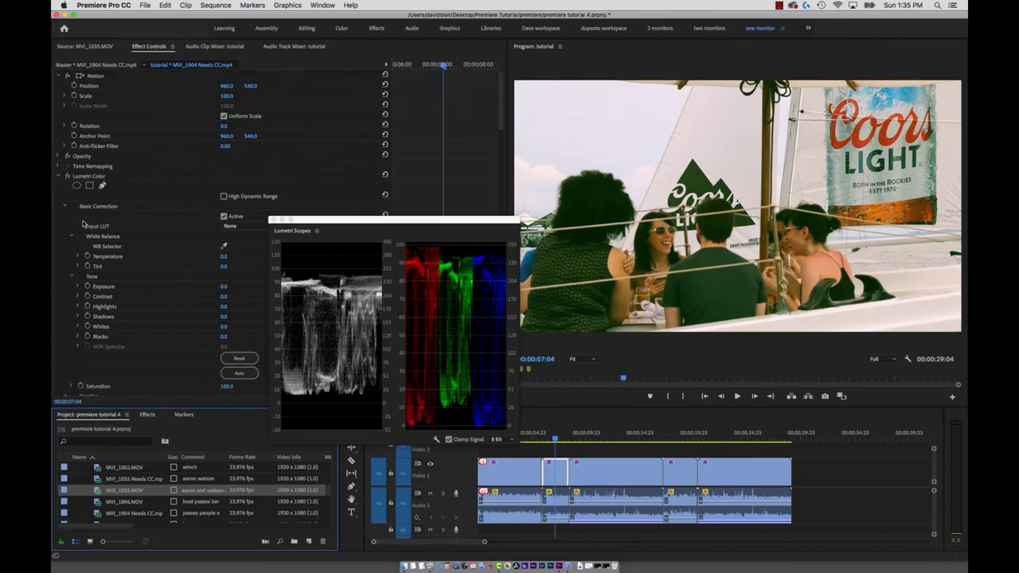
pyautogui.scroll(-5, 81, 223)
pyautogui.scroll(15, 81, 219)
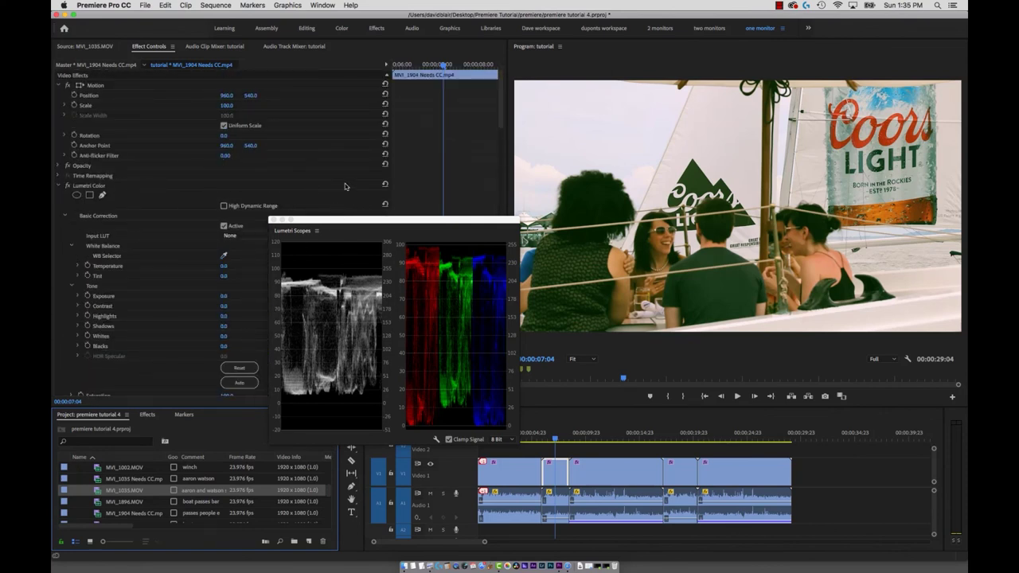
pyautogui.click(386, 184)
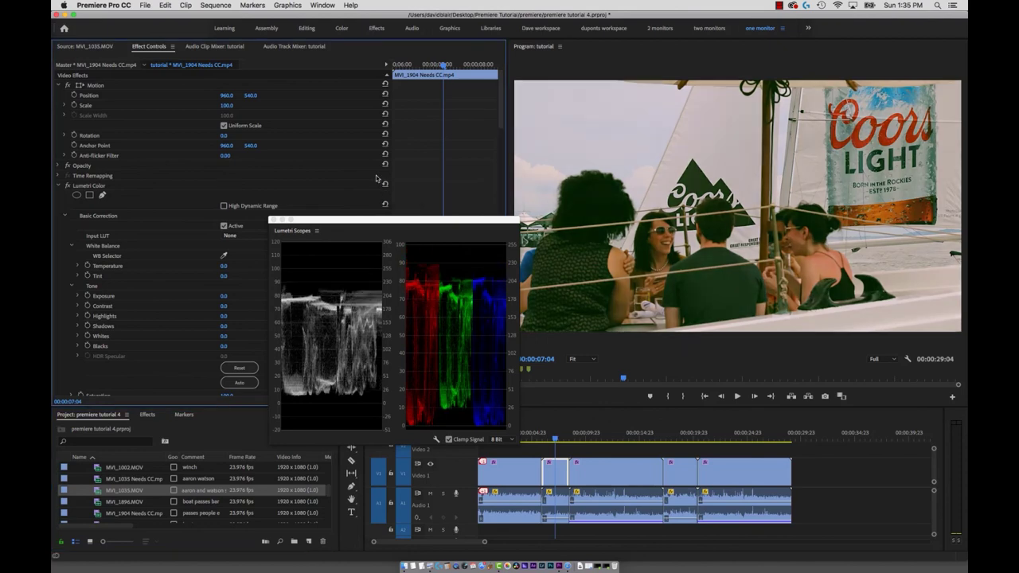
pyautogui.moveTo(455, 221); pyautogui.dragTo(417, 213)
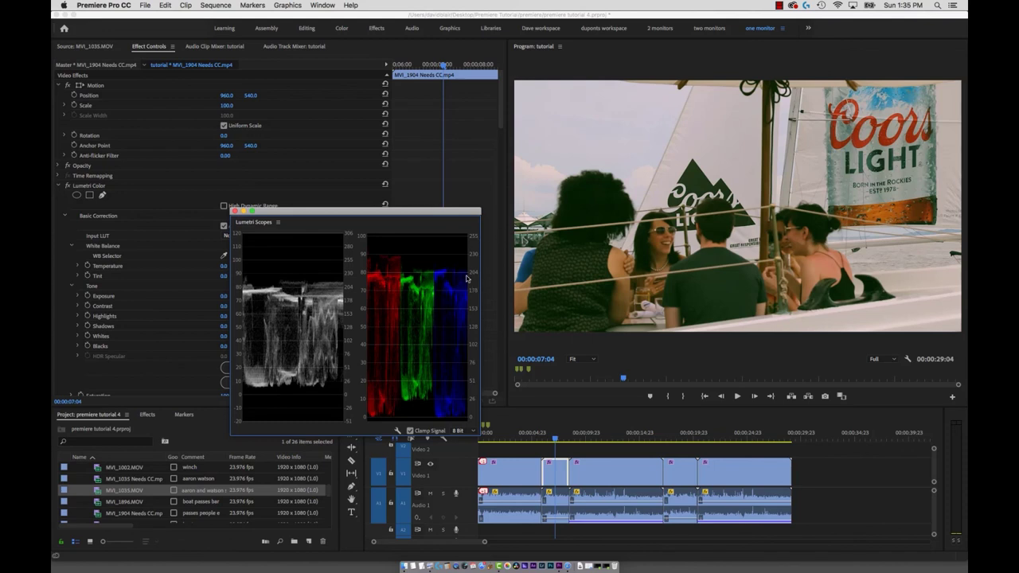
# - Move the Lumetri Scopes window right and scroll Effect Controls to Color Wheels & Match
pyautogui.moveTo(374, 213); pyautogui.dragTo(284, 280)
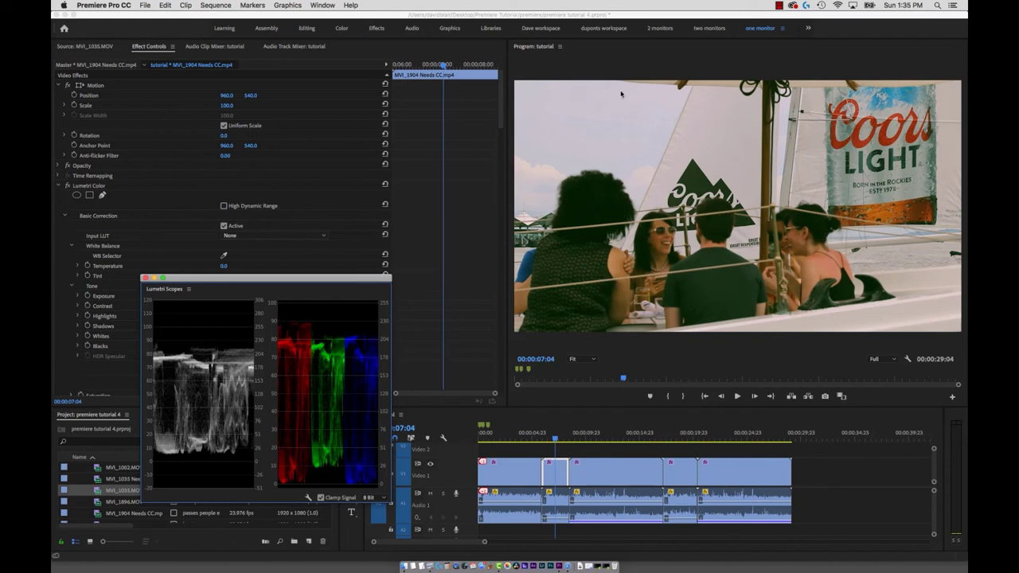
pyautogui.moveTo(356, 284); pyautogui.dragTo(445, 189)
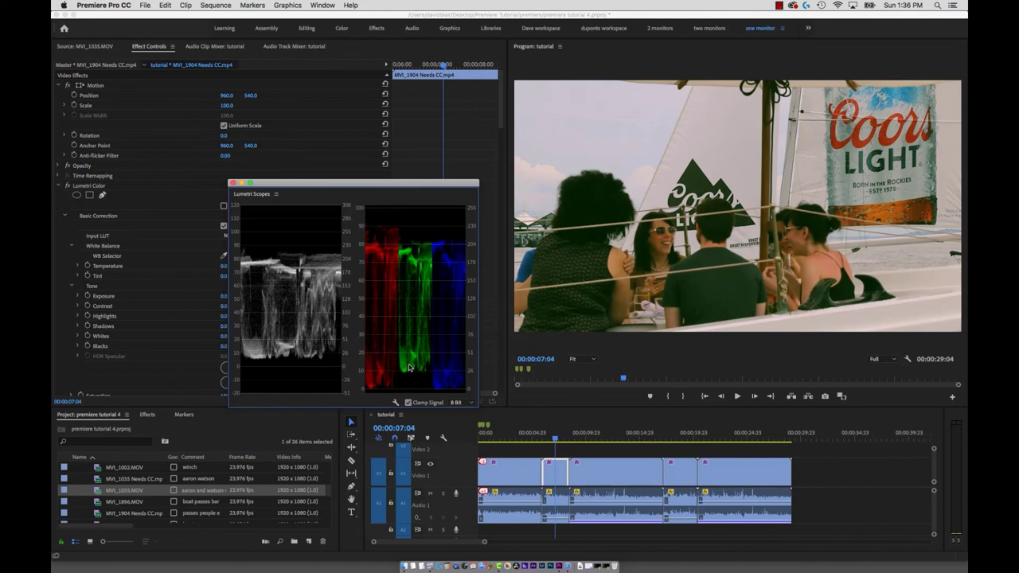
pyautogui.moveTo(417, 184); pyautogui.dragTo(618, 202)
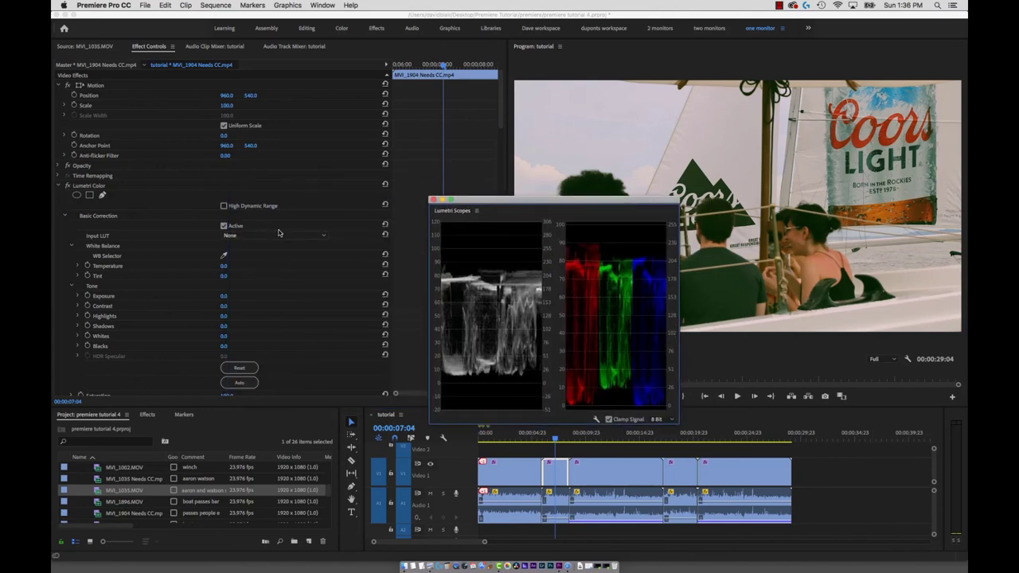
pyautogui.scroll(-10, 494, 112)
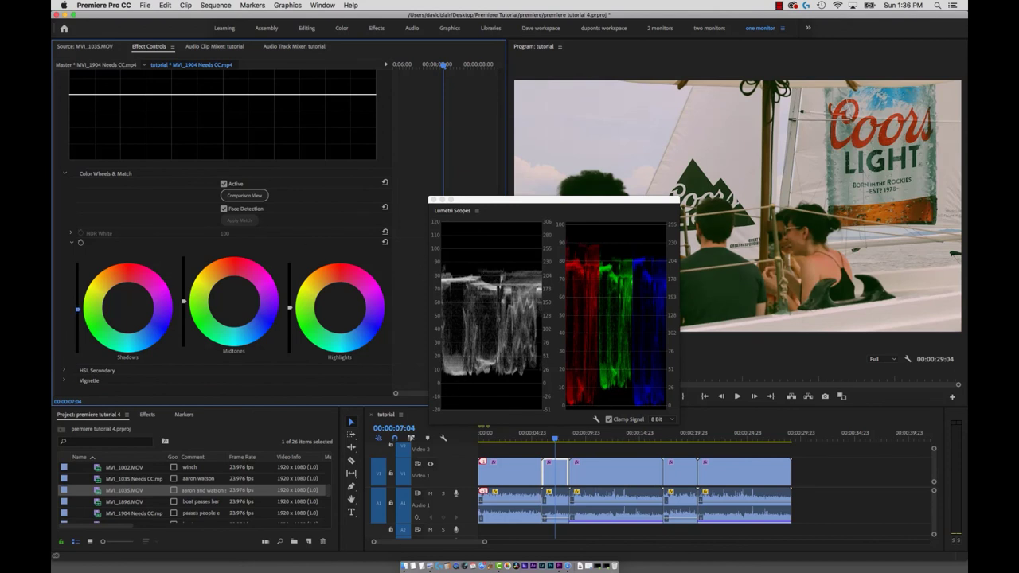
# - Lower the Shadows slider slightly and raise the Highlights slider, moving the scopes aside
pyautogui.moveTo(78, 309); pyautogui.dragTo(77, 313)
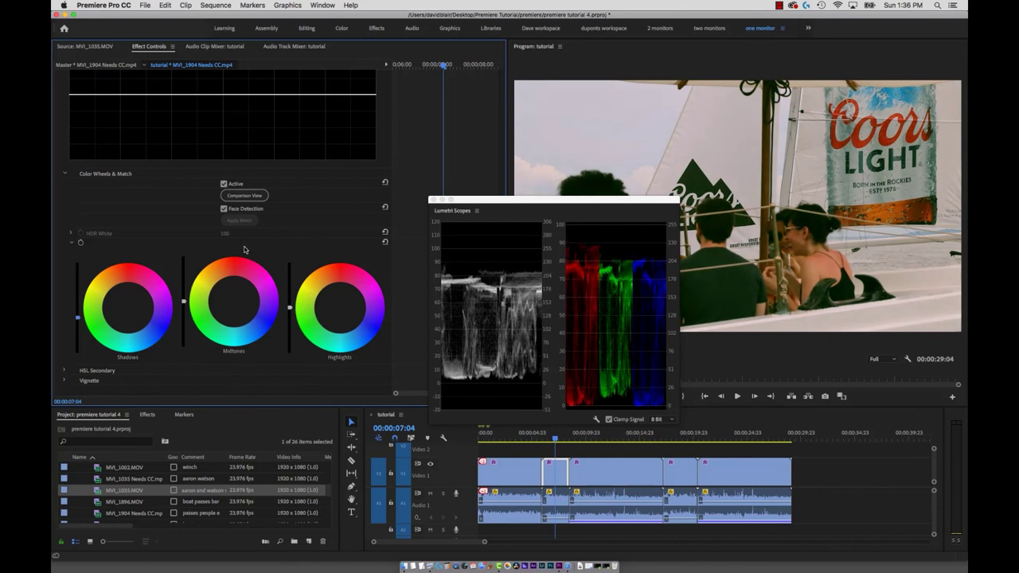
pyautogui.moveTo(288, 307); pyautogui.dragTo(289, 297)
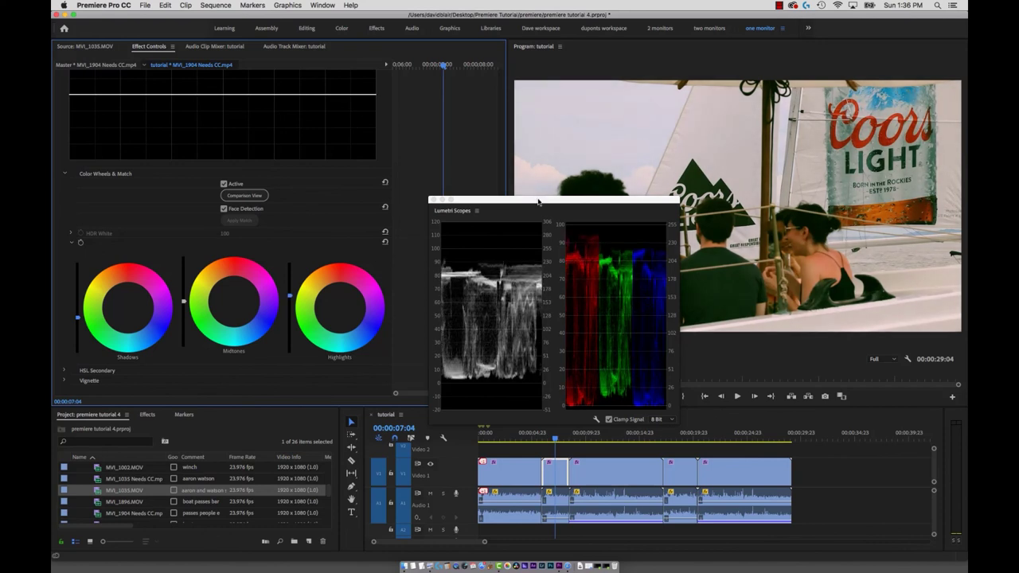
pyautogui.moveTo(538, 202); pyautogui.dragTo(347, 215)
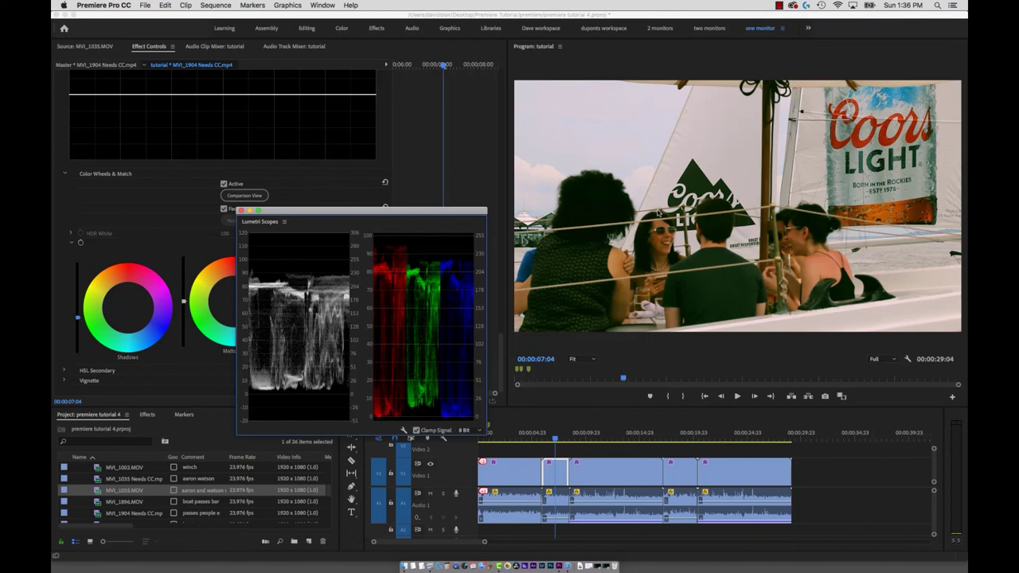
pyautogui.moveTo(480, 223); pyautogui.dragTo(650, 164)
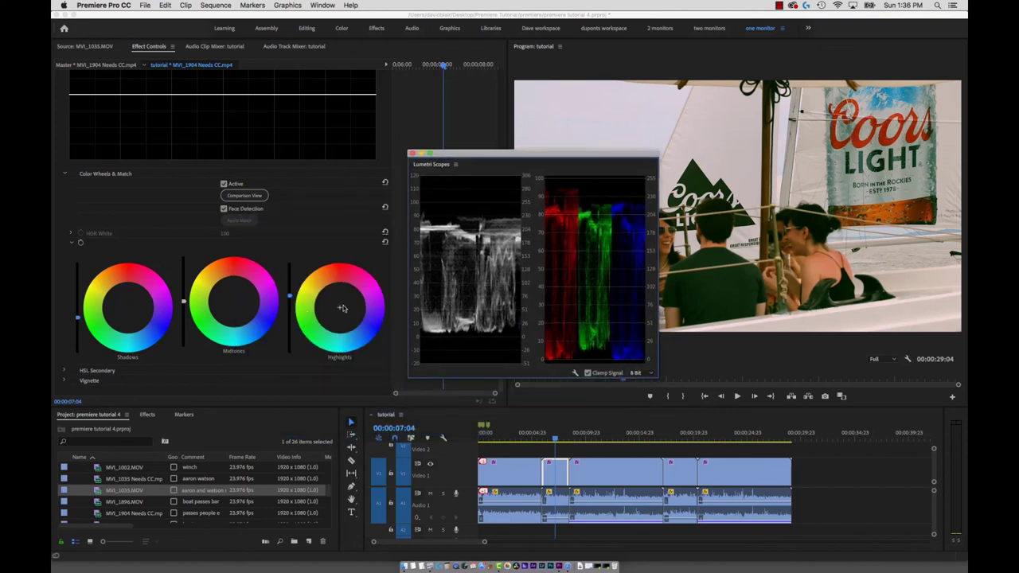
pyautogui.moveTo(417, 177); pyautogui.dragTo(585, 320)
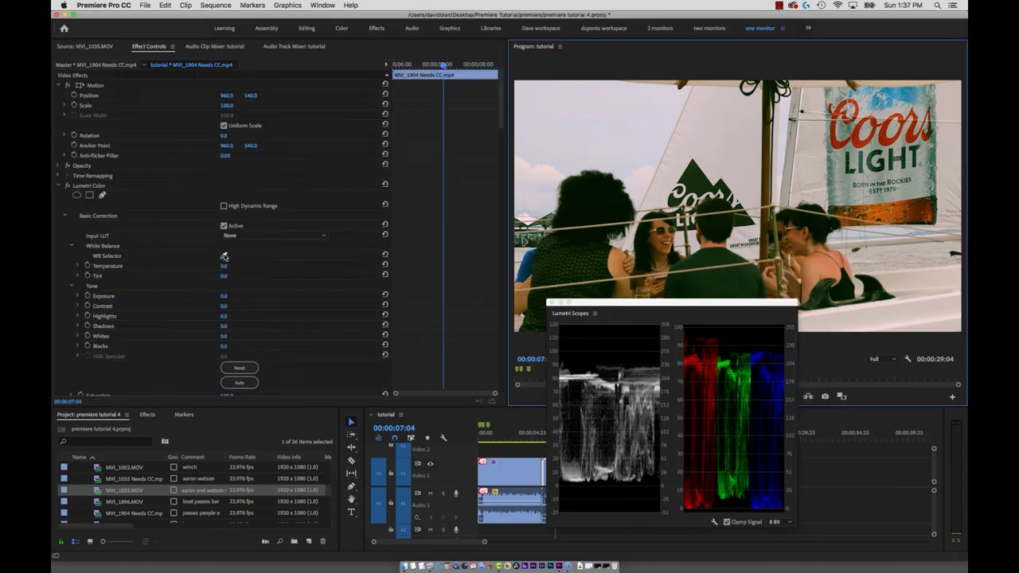
pyautogui.click(224, 257)
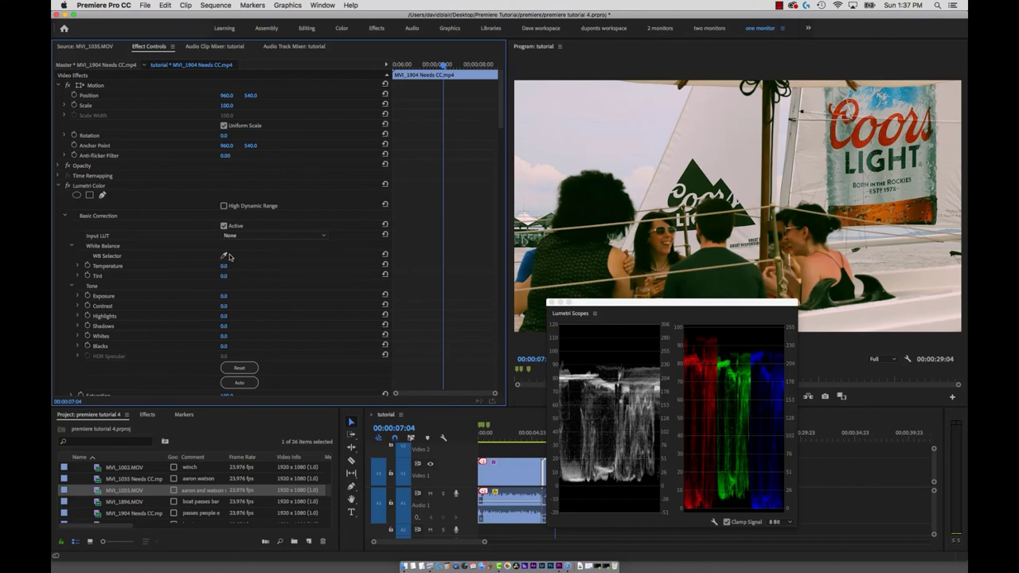
pyautogui.scroll(-10, 253, 295)
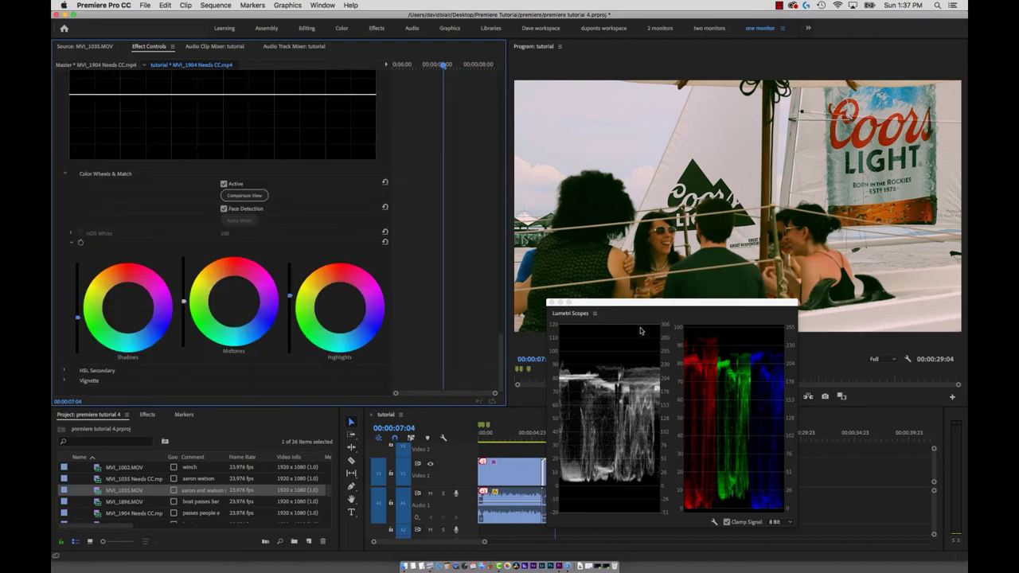
# - Reset the Highlights wheel to neutral, then nudge its crosshair for a slight tint
pyautogui.moveTo(687, 304); pyautogui.dragTo(663, 321)
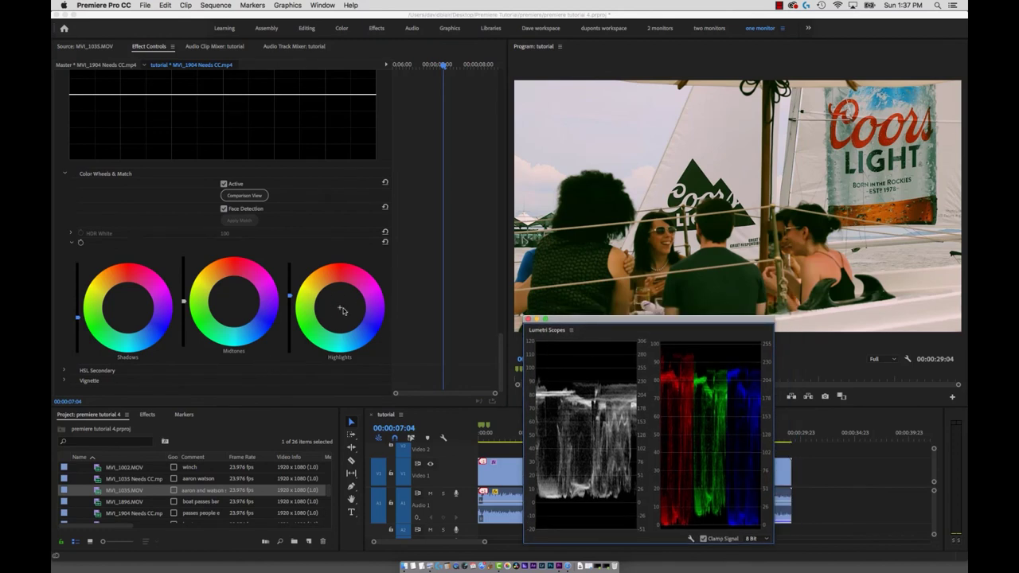
pyautogui.click(342, 304)
pyautogui.doubleClick(343, 301)
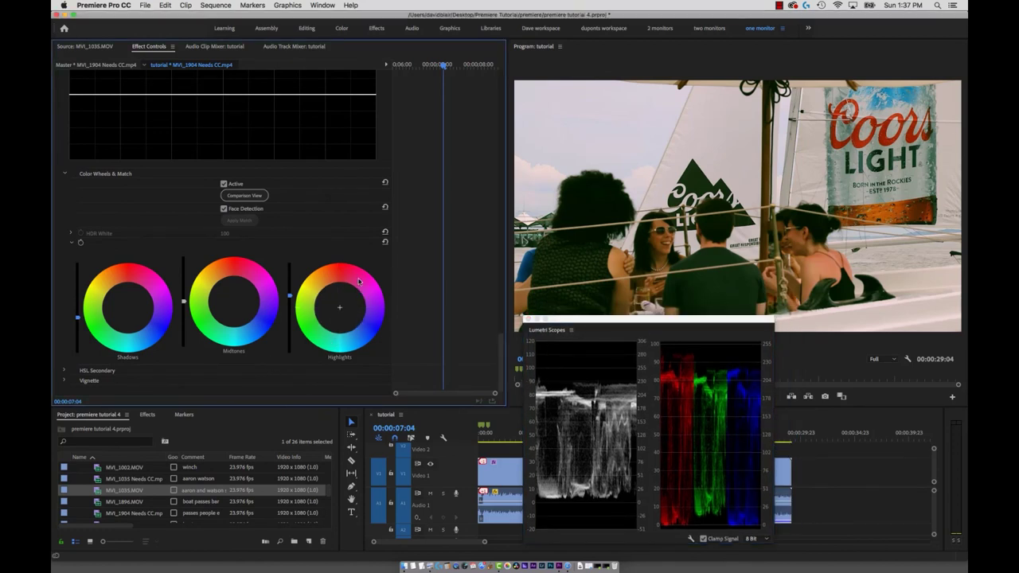
pyautogui.moveTo(605, 321); pyautogui.dragTo(587, 325)
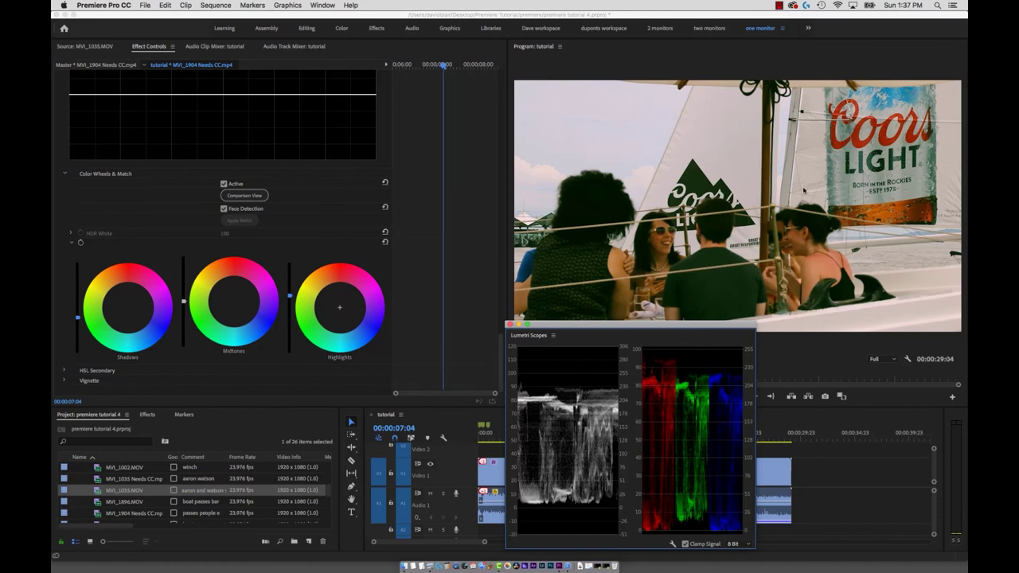
pyautogui.click(339, 308)
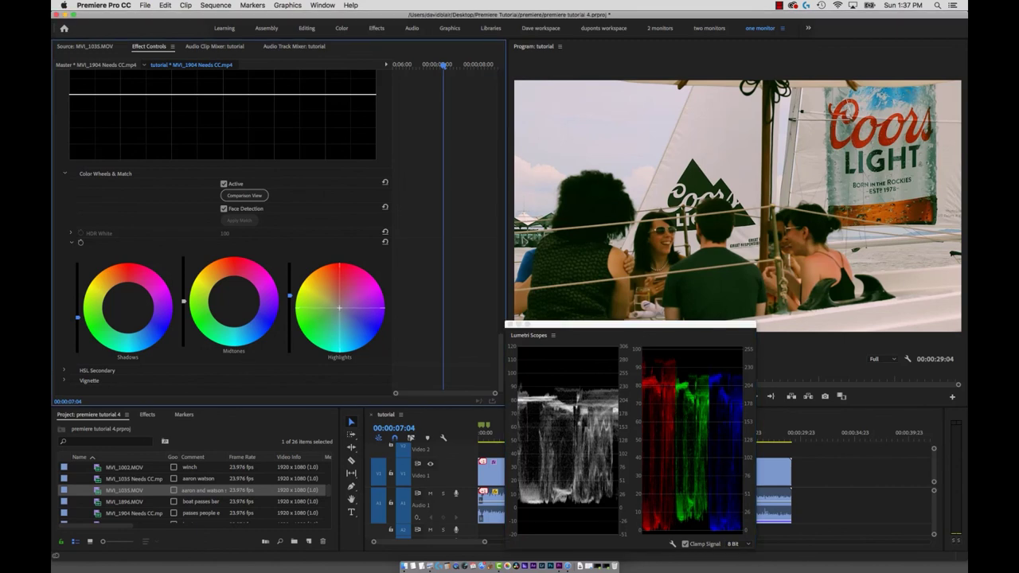
pyautogui.moveTo(339, 309); pyautogui.dragTo(337, 311)
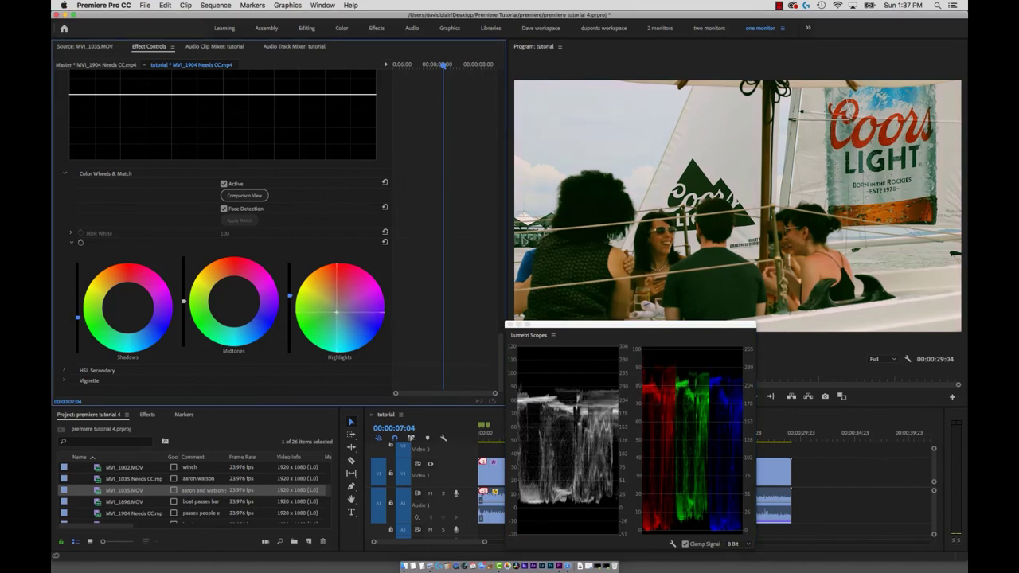
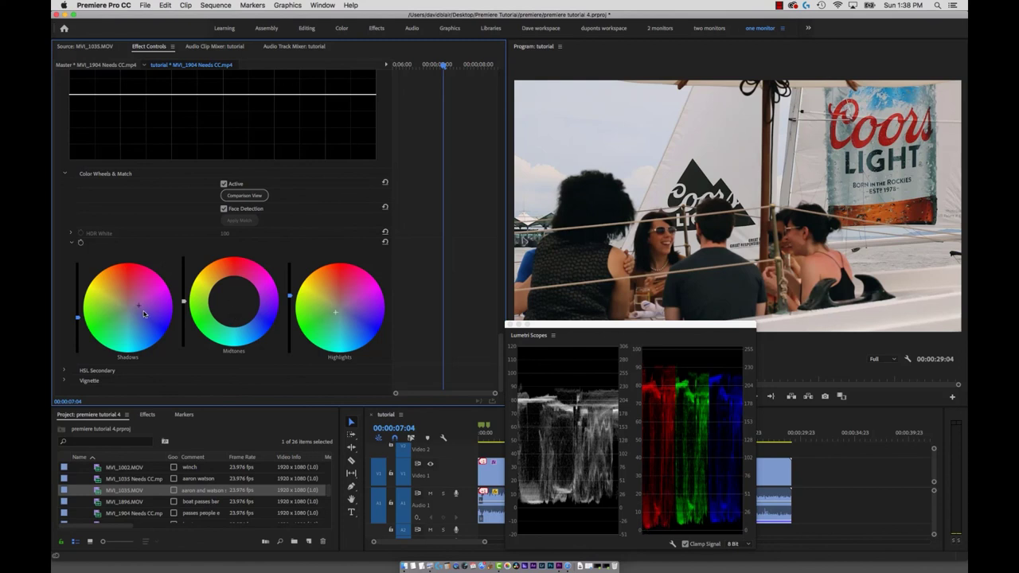
# - Nudge the Shadows and Highlights wheel tints slightly off centre on the sailboat-party clip
pyautogui.moveTo(139, 304); pyautogui.dragTo(139, 304)
pyautogui.click(138, 304)
pyautogui.click(139, 308)
pyautogui.moveTo(139, 305); pyautogui.dragTo(139, 303)
pyautogui.moveTo(335, 312); pyautogui.dragTo(334, 315)
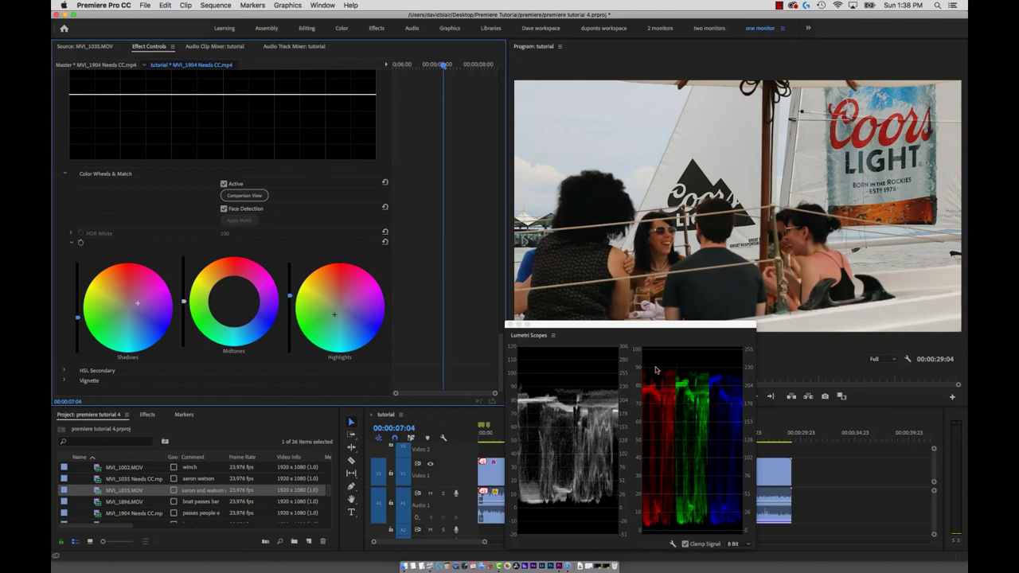
# - Reposition the Lumetri Scopes window and scroll back up to Lumetri Color
pyautogui.moveTo(579, 325); pyautogui.dragTo(573, 333)
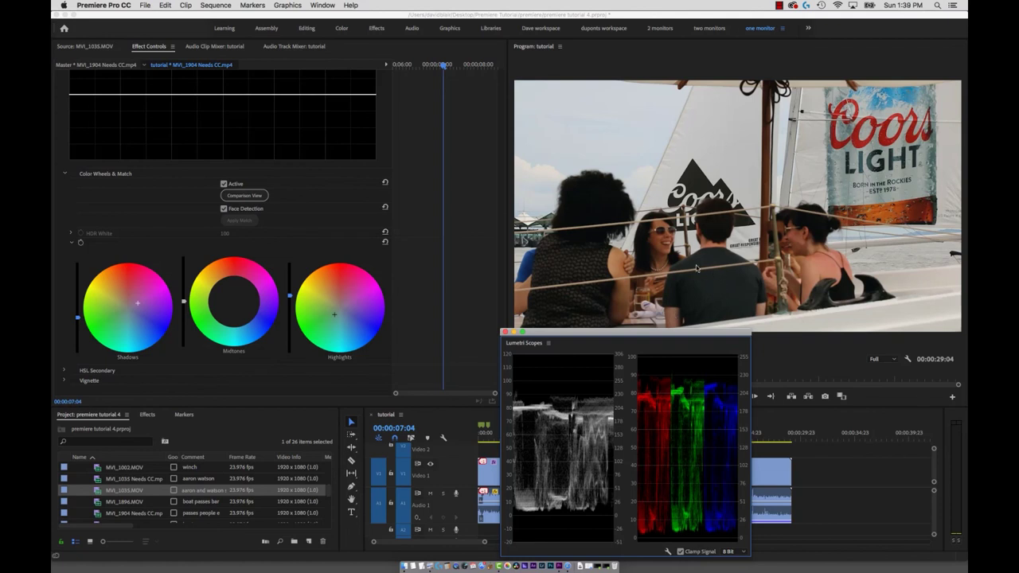
pyautogui.click(293, 303)
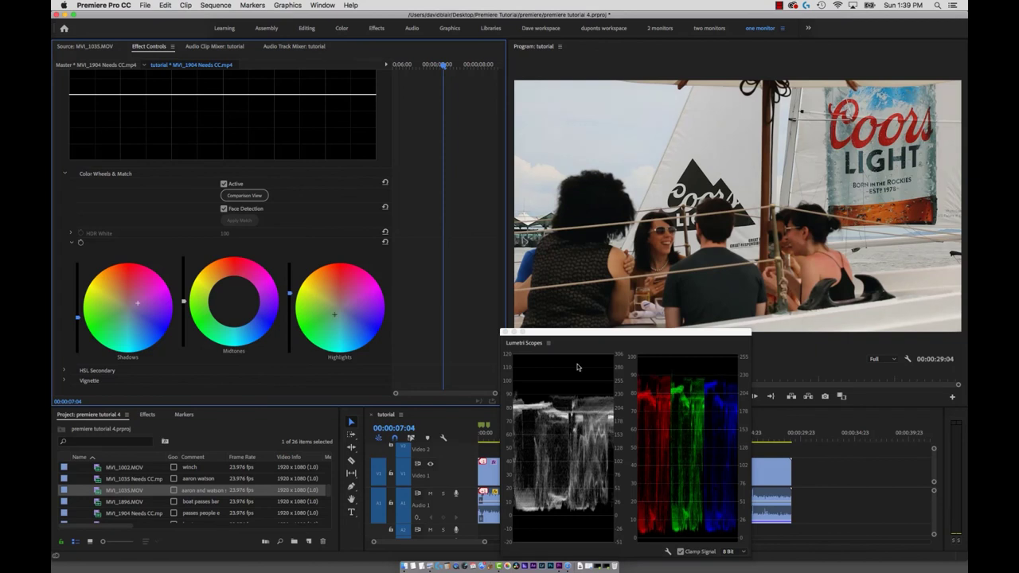
pyautogui.moveTo(537, 337); pyautogui.dragTo(547, 333)
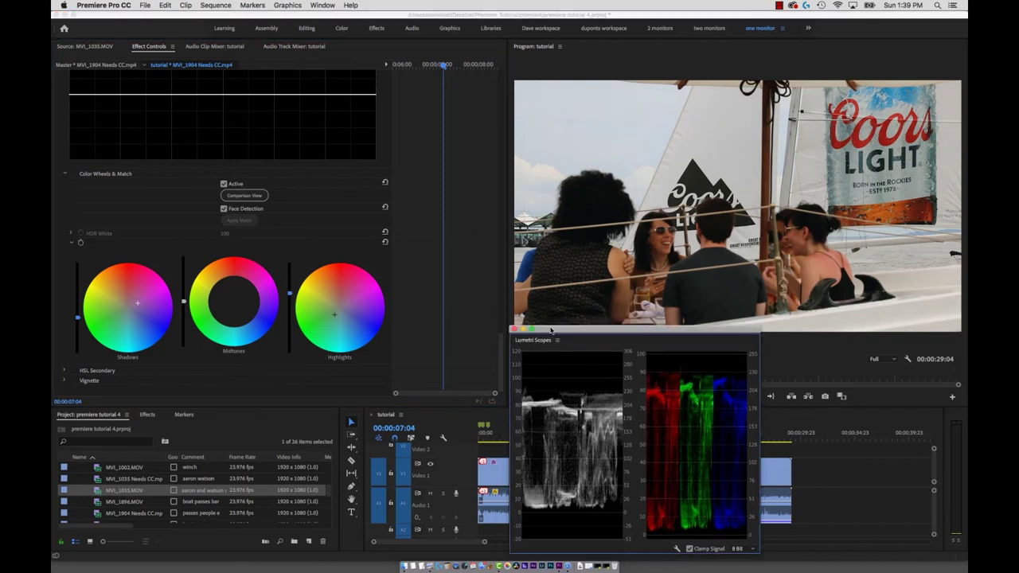
pyautogui.scroll(15, 90, 201)
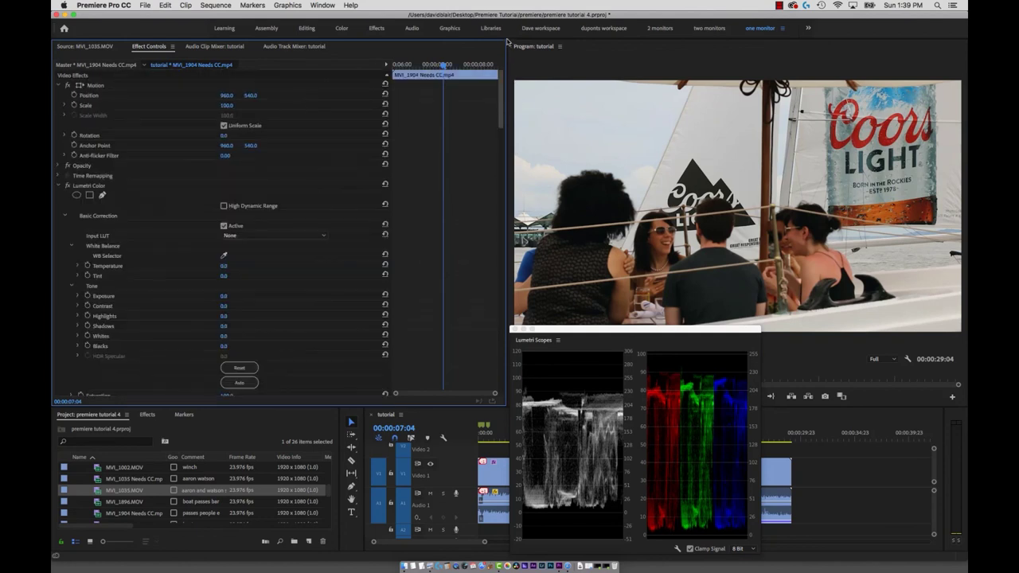
# - Toggle Lumetri Color on and off repeatedly to compare the graded and ungraded clip
pyautogui.click(67, 186)
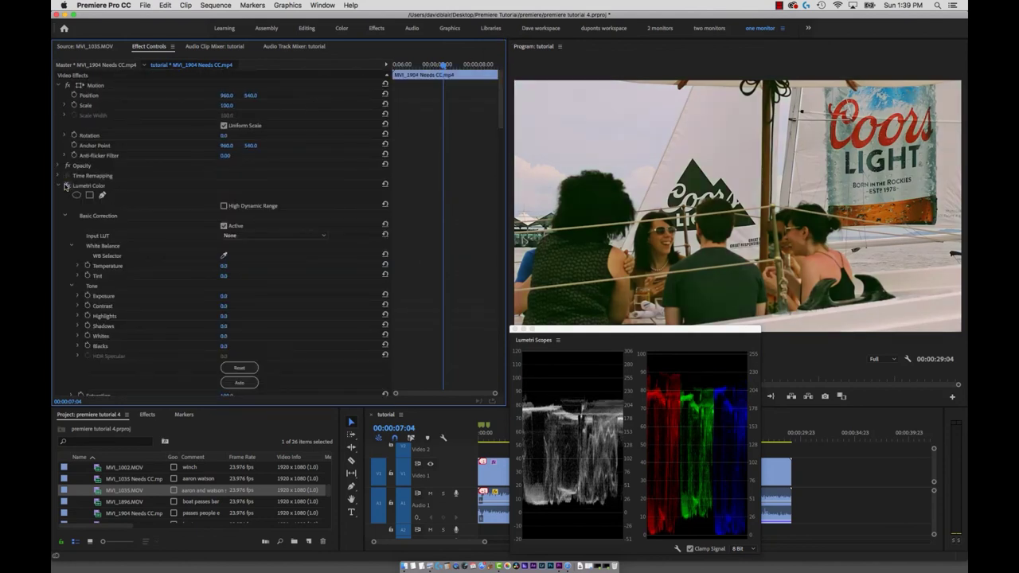
pyautogui.click(67, 185)
pyautogui.click(66, 185)
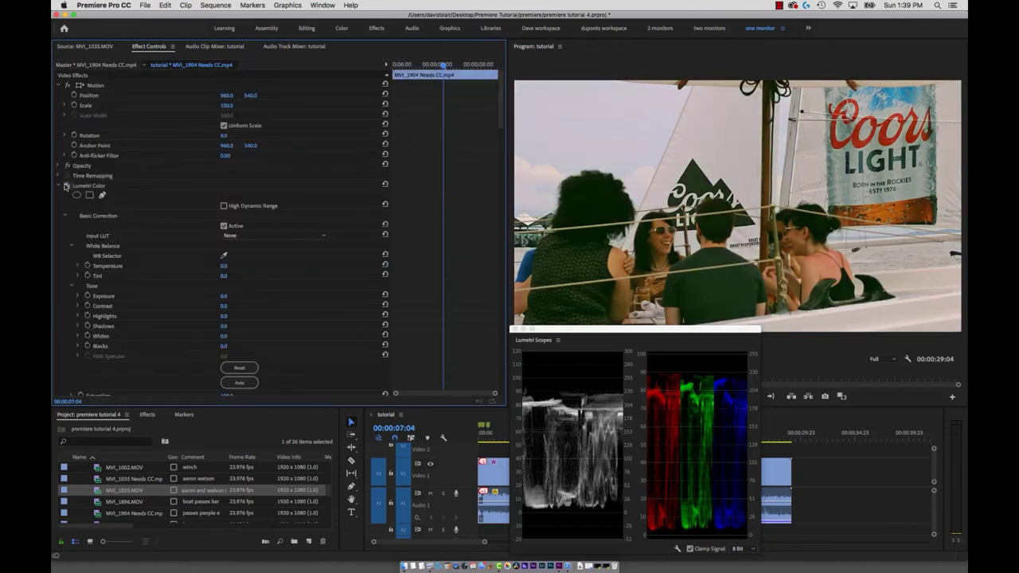
pyautogui.click(67, 185)
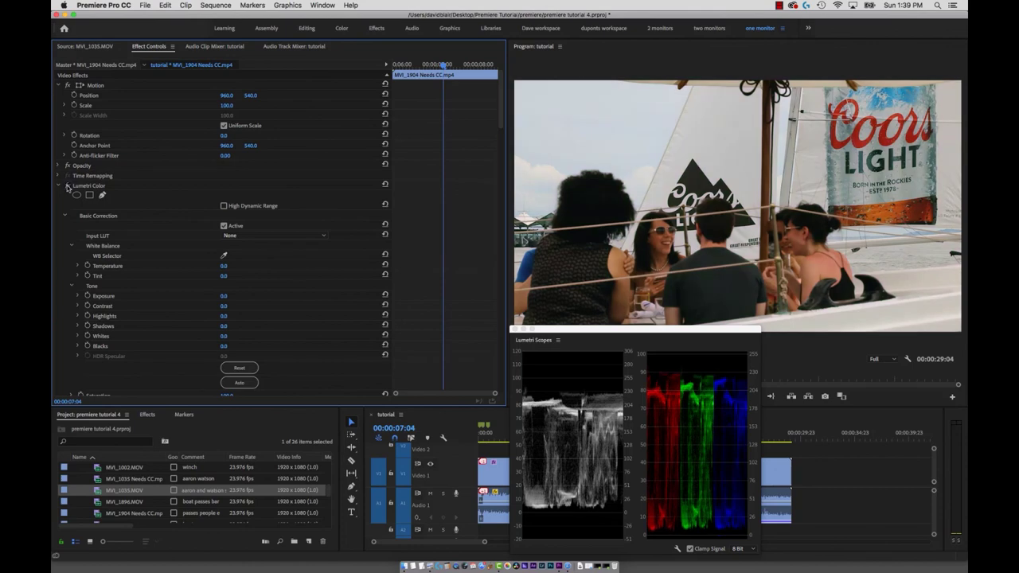
pyautogui.click(67, 185)
pyautogui.click(67, 185)
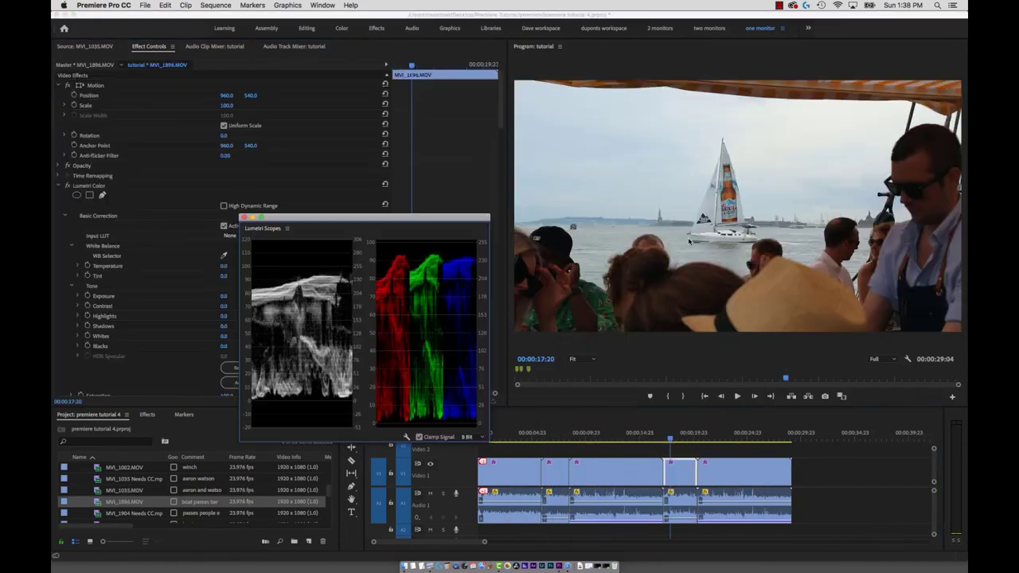
# - Slightly adjust the Midtones wheel brightness level on MVI_1896.MOV
pyautogui.moveTo(393, 218); pyautogui.dragTo(428, 123)
pyautogui.scroll(-10, 393, 236)
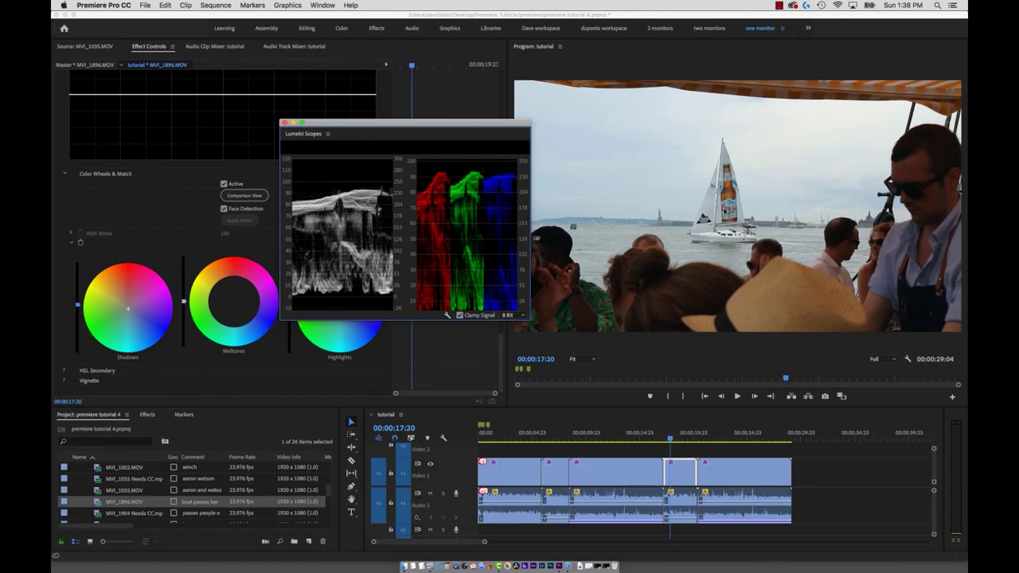
pyautogui.click(183, 302)
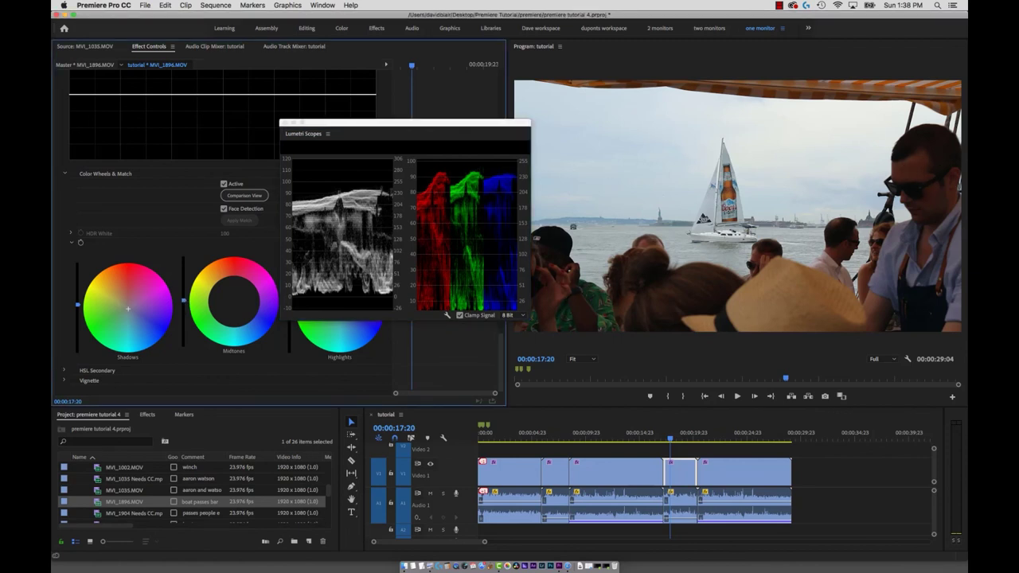
pyautogui.moveTo(184, 300); pyautogui.dragTo(183, 287)
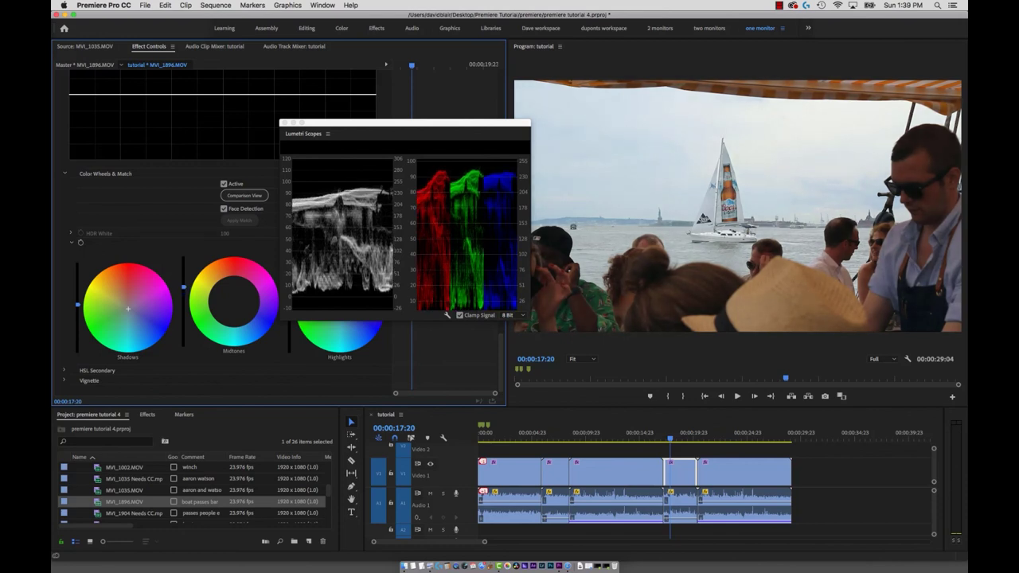
# - Move the Lumetri Scopes window off the Midtones and Highlights wheels and scroll up to Basic Correction
pyautogui.moveTo(484, 121); pyautogui.dragTo(446, 215)
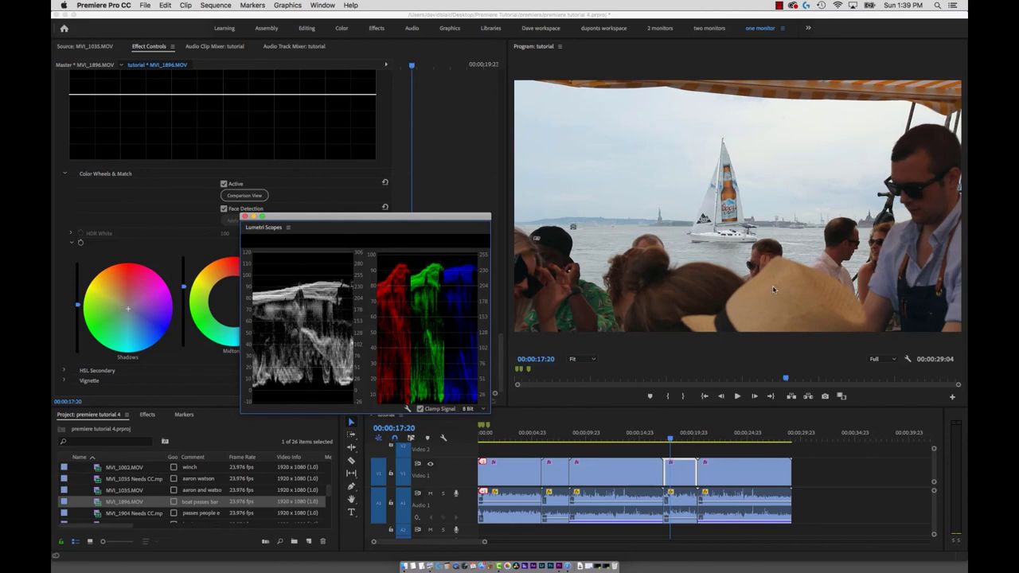
pyautogui.moveTo(466, 228); pyautogui.dragTo(783, 312)
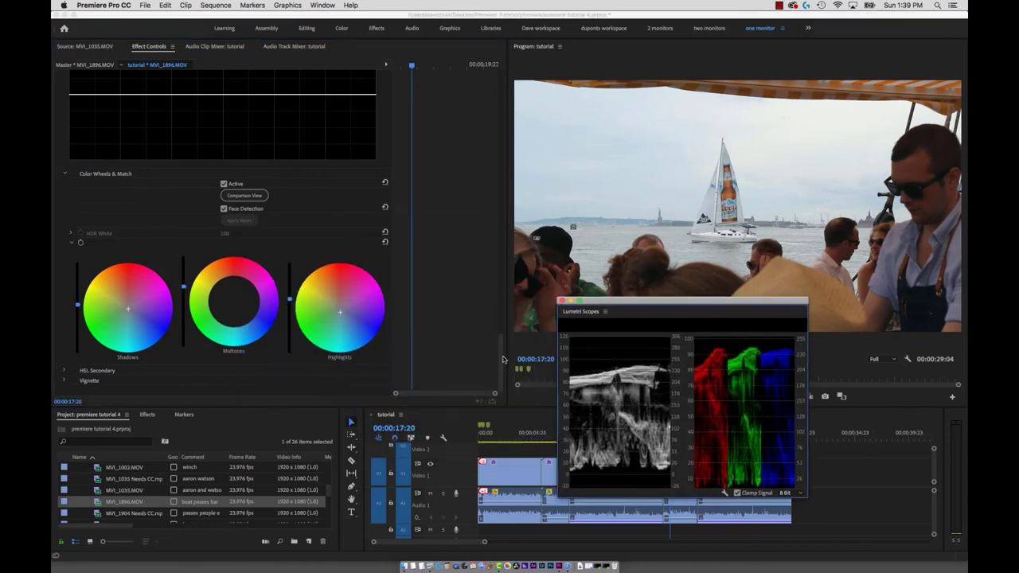
pyautogui.moveTo(502, 359); pyautogui.dragTo(502, 104)
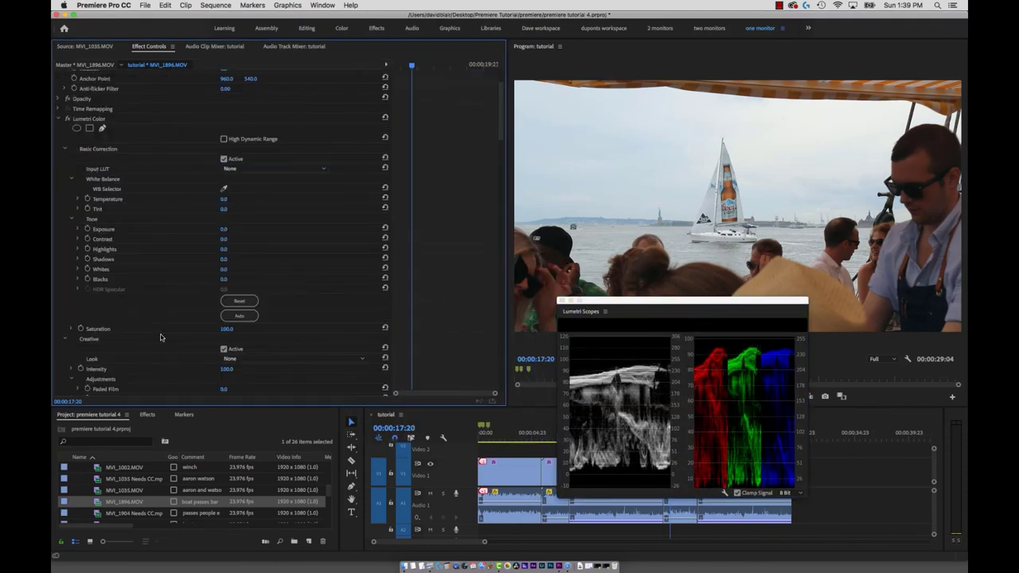
# - Set Creative Saturation to 120 and Sharpen to 50
pyautogui.scroll(-4, 160, 337)
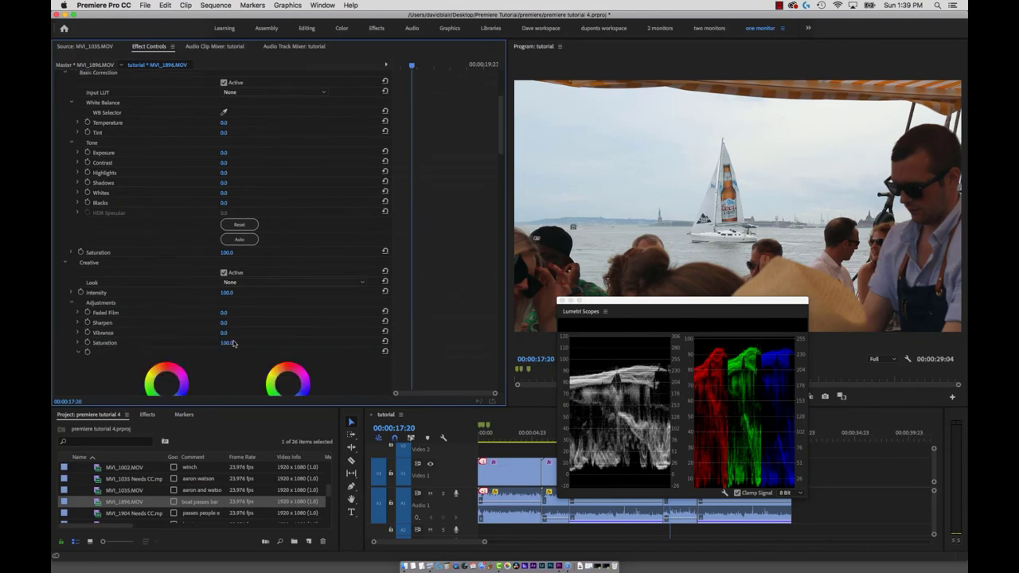
pyautogui.click(231, 342)
pyautogui.write('120')
pyautogui.press('Return')
pyautogui.click(225, 323)
pyautogui.write('580')
pyautogui.write('0')
pyautogui.press('Return')
# - Raise the Creative Saturation to 200
pyautogui.scroll(5, 69, 187)
pyautogui.scroll(-5, 69, 188)
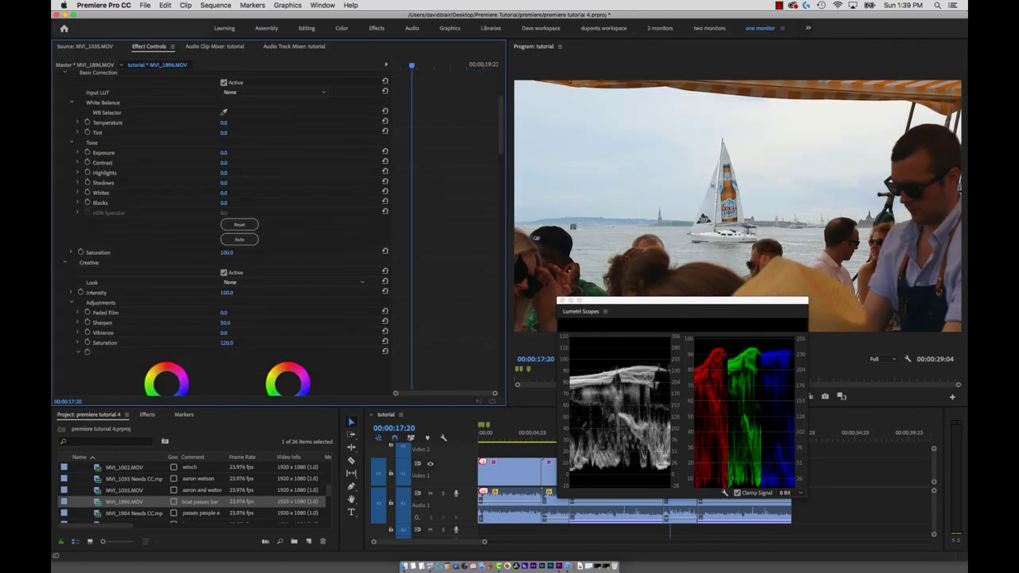
pyautogui.scroll(-10, 228, 244)
pyautogui.scroll(8, 278, 320)
pyautogui.click(226, 270)
pyautogui.write('2')
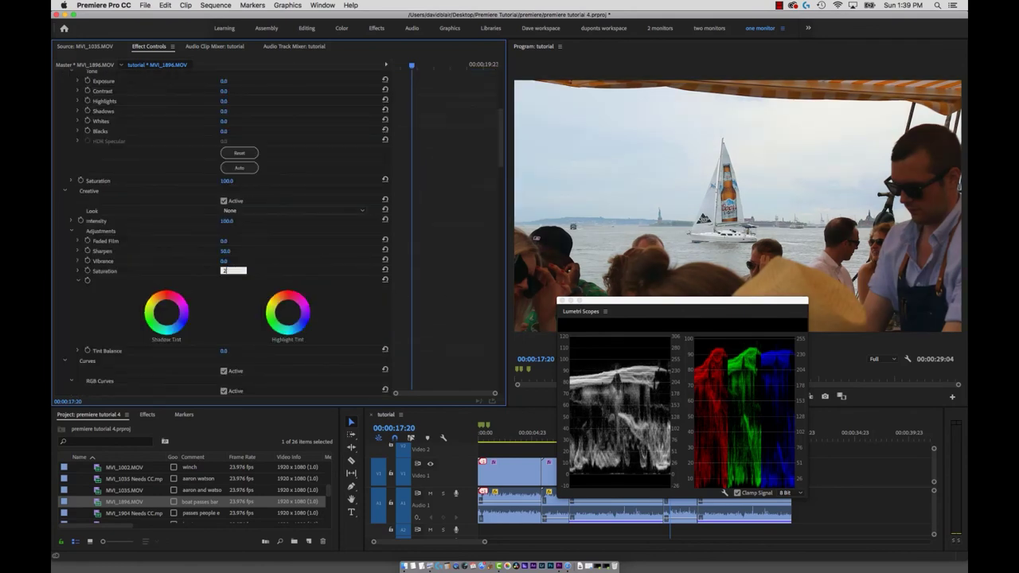
pyautogui.write('00')
pyautogui.press('Return')
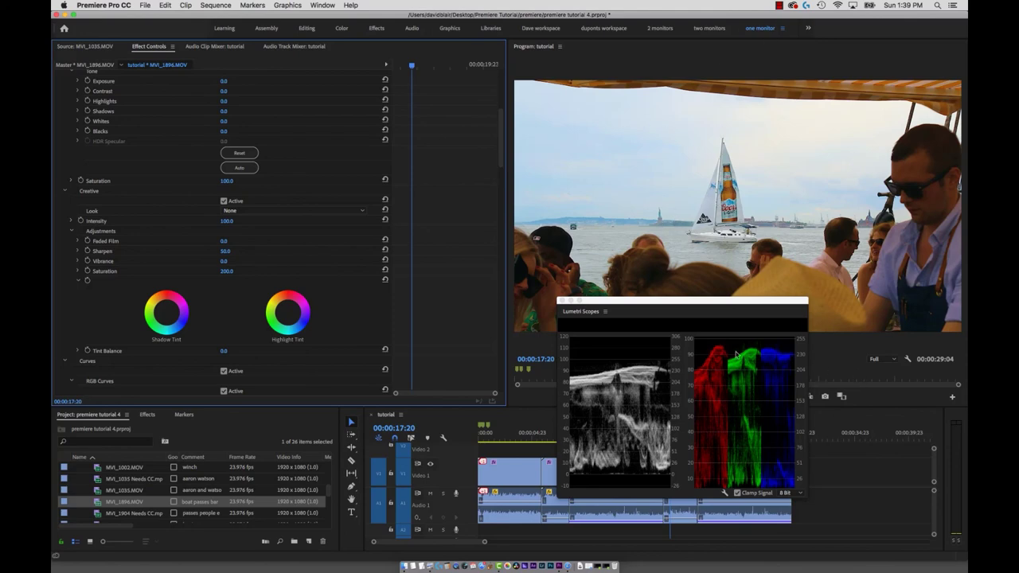
# - Toggle Lumetri Color off and on to compare the clip before and after, leaving it on
pyautogui.click(67, 177)
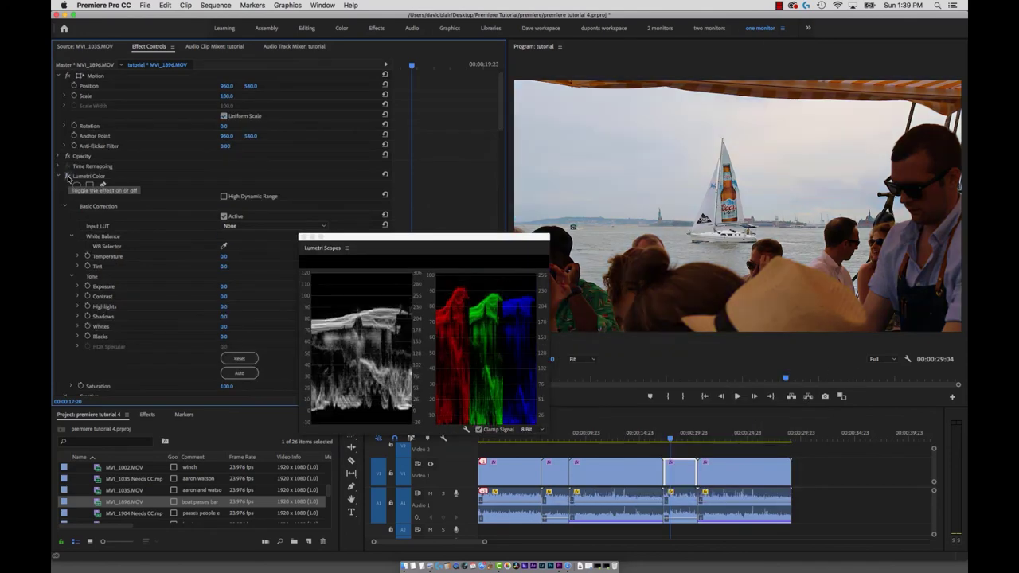
pyautogui.click(68, 177)
pyautogui.click(67, 177)
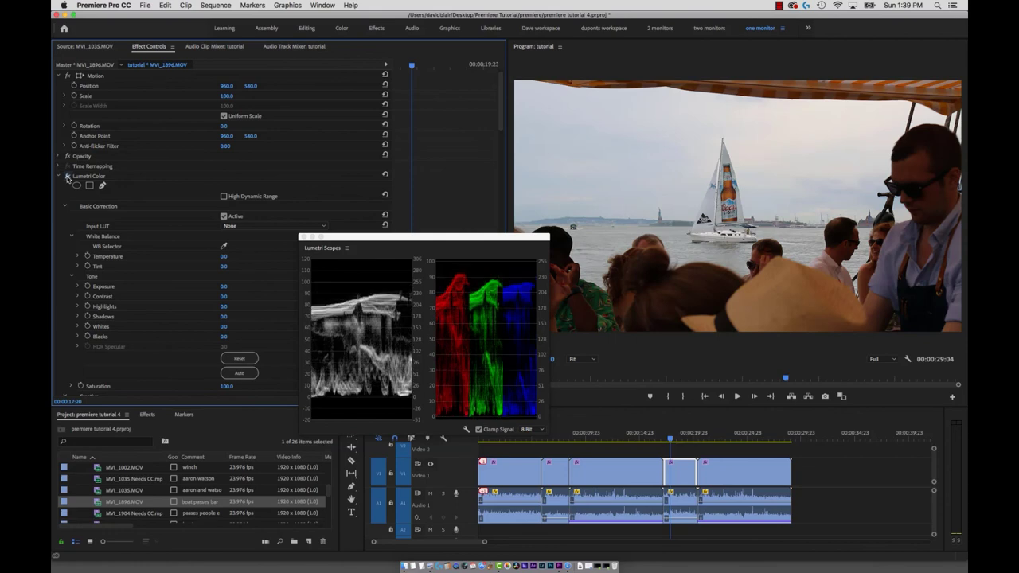
pyautogui.click(68, 176)
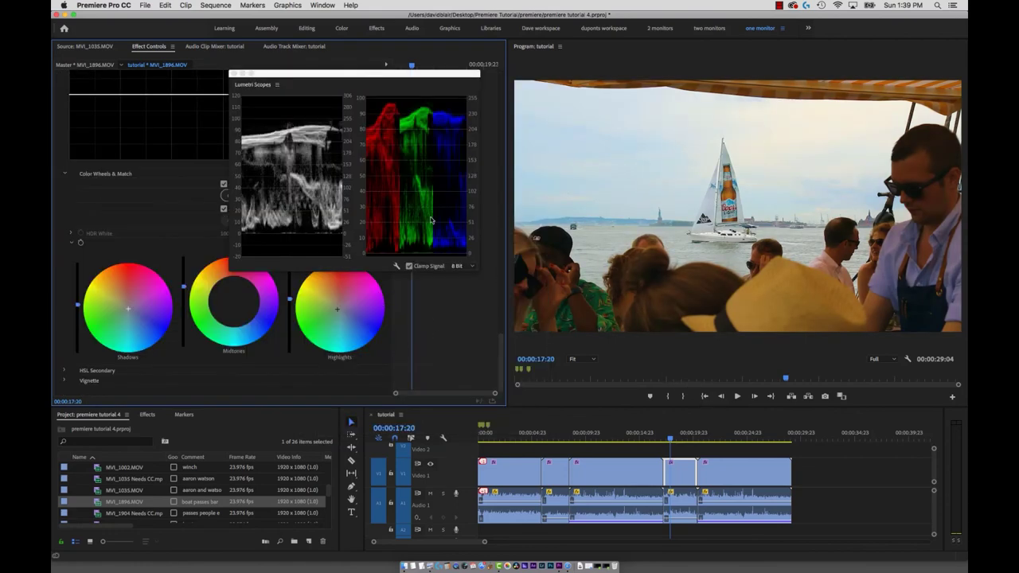
# - Move the Lumetri Scopes window lower over the effect settings
pyautogui.moveTo(500, 363); pyautogui.dragTo(443, 50)
pyautogui.click(324, 75)
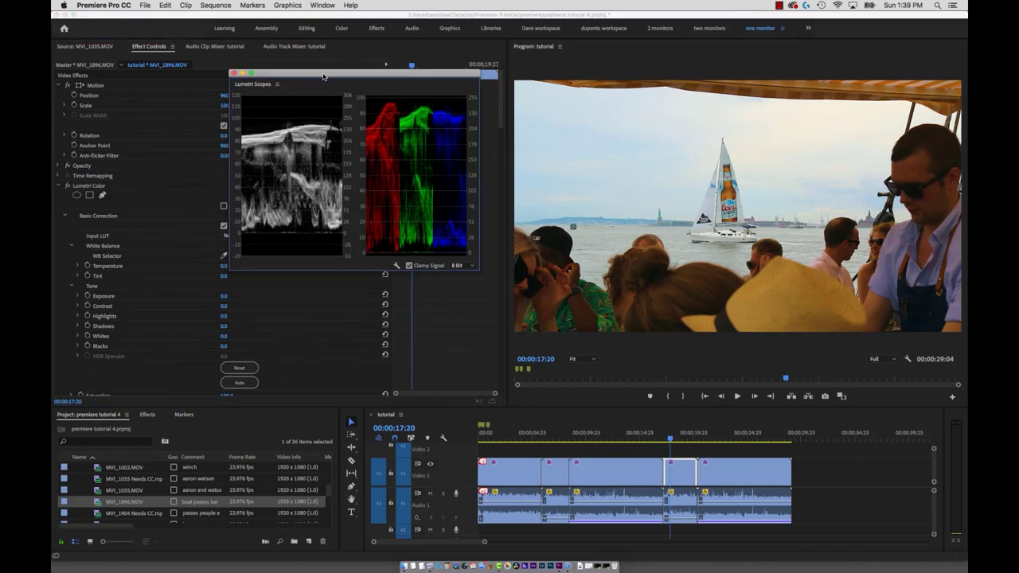
pyautogui.moveTo(323, 75); pyautogui.dragTo(337, 218)
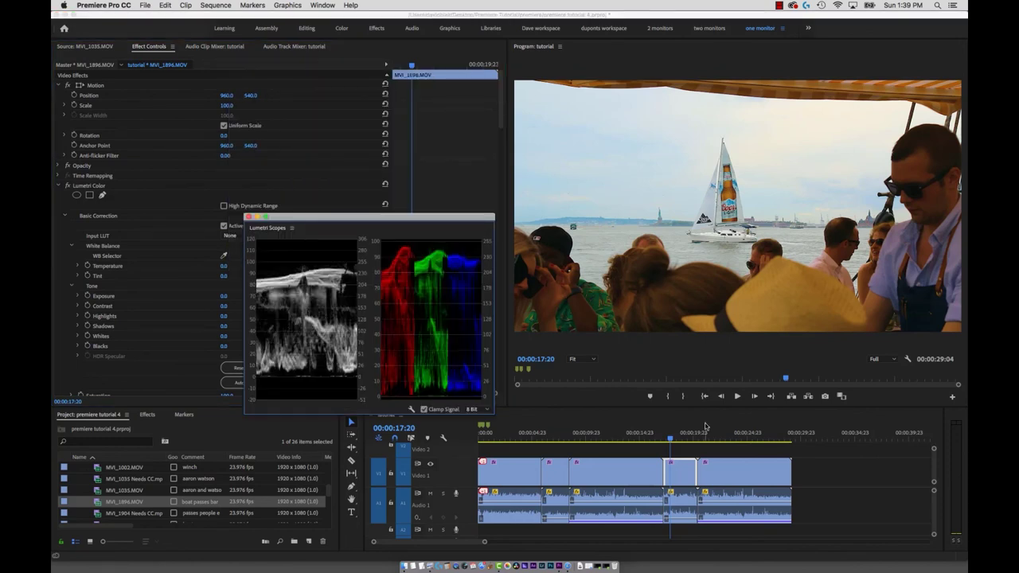